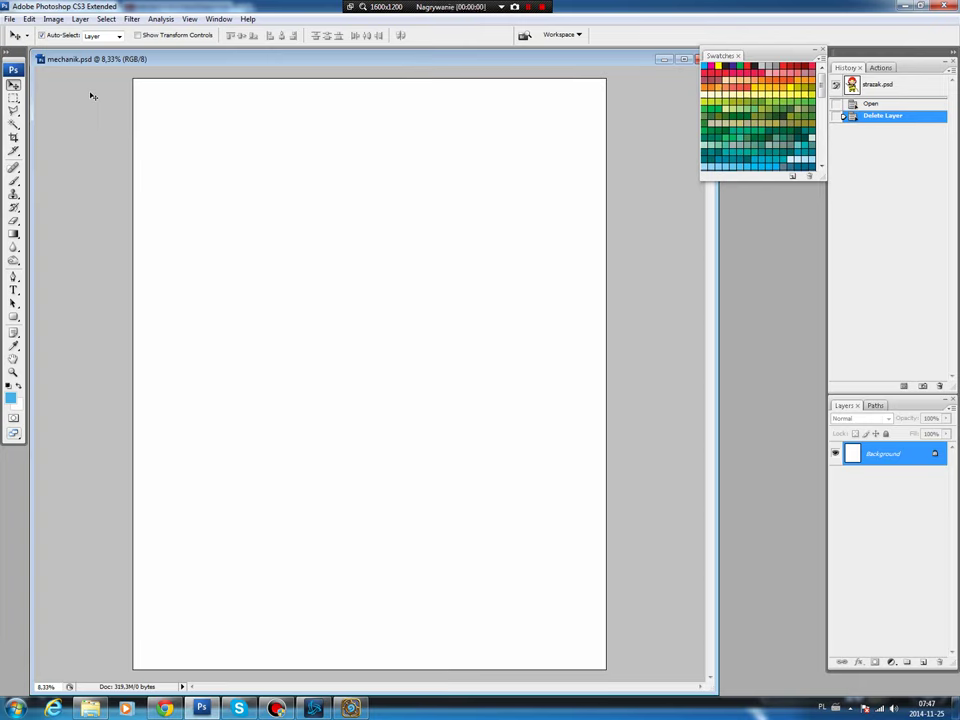
On a new layer, make an oval selection near the upper centre of the page.
click(922, 663)
drag(13, 98, 40, 108)
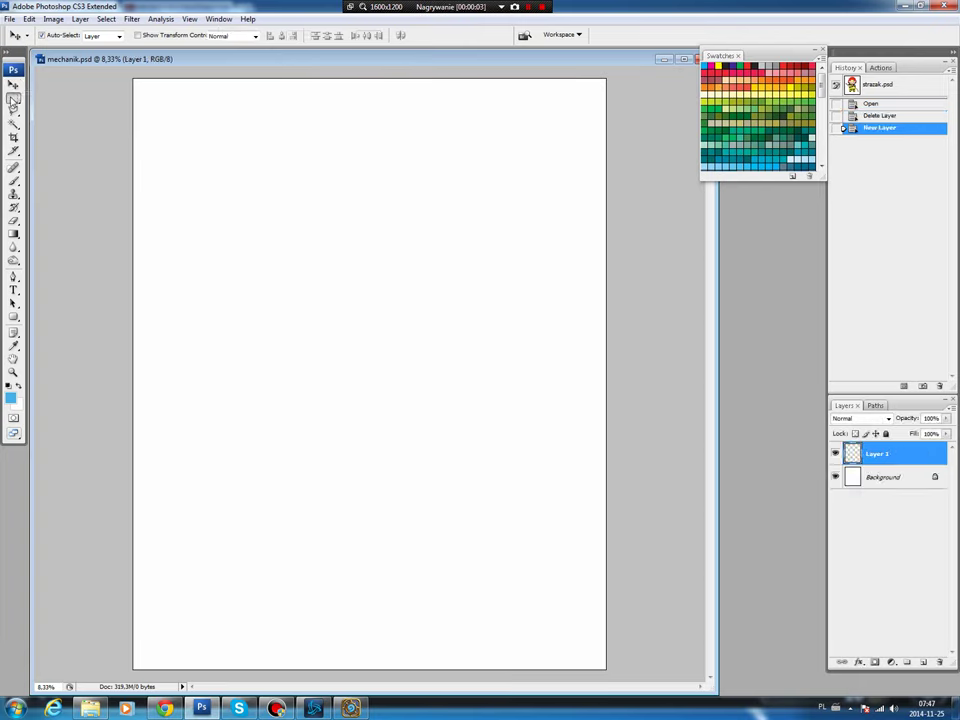
click(40, 108)
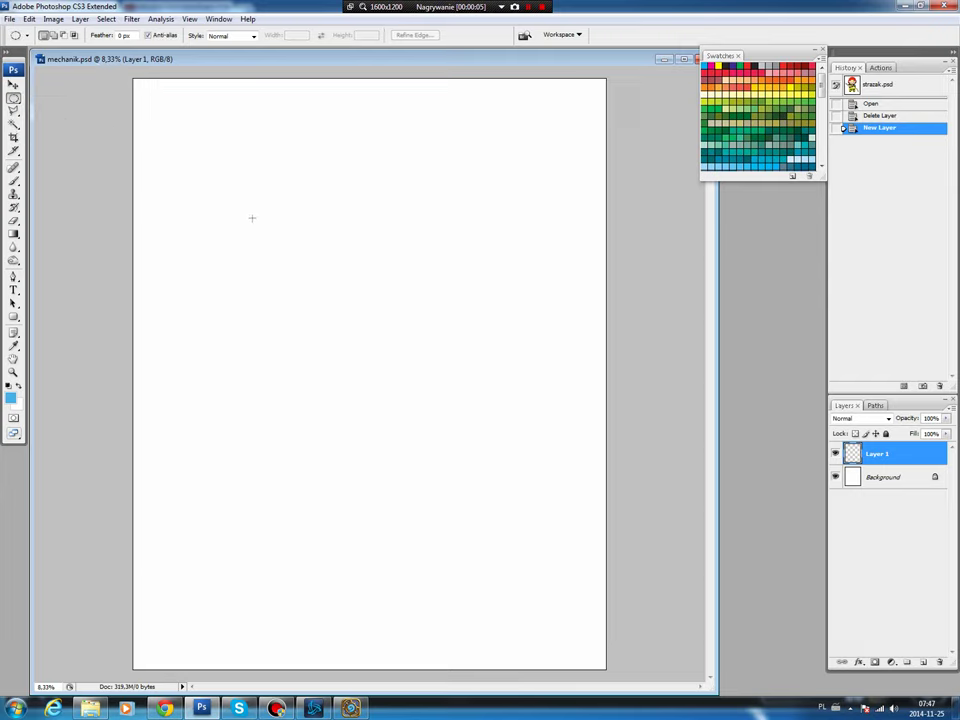
drag(252, 218, 440, 380)
drag(440, 380, 436, 380)
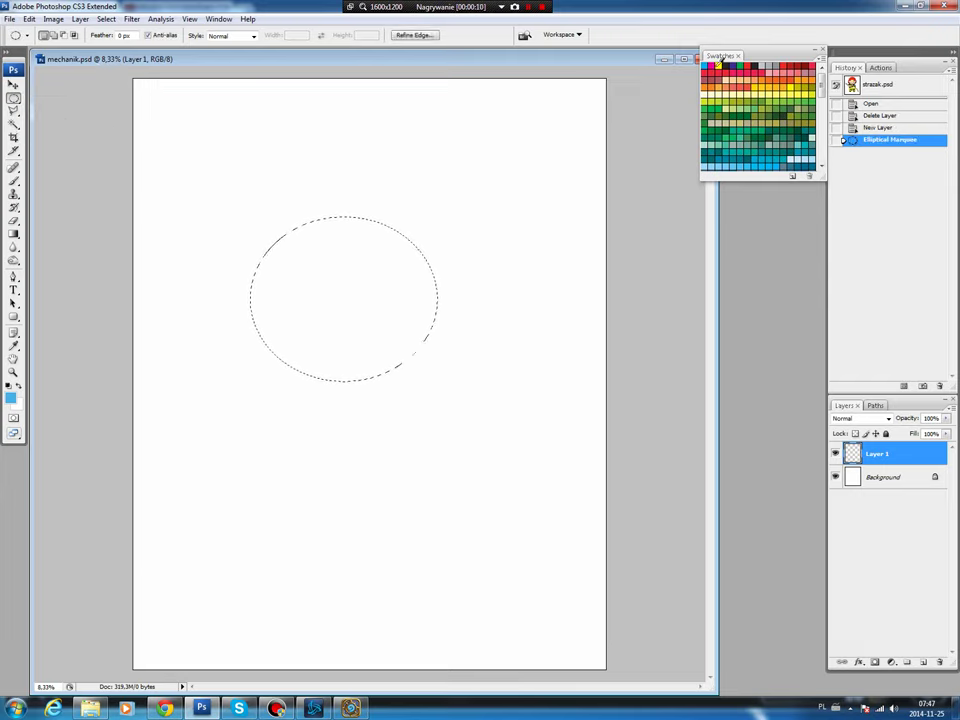
Fill the oval with light peach, deselect it, and nudge it up and right.
click(714, 92)
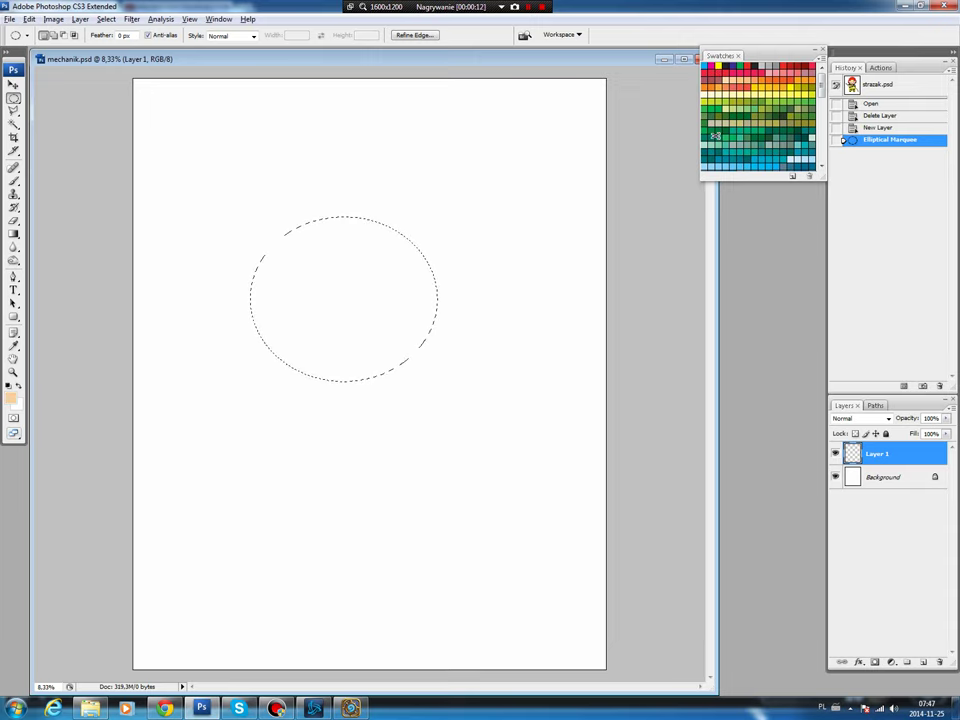
key(alt+BackSpace)
key(ctrl+d)
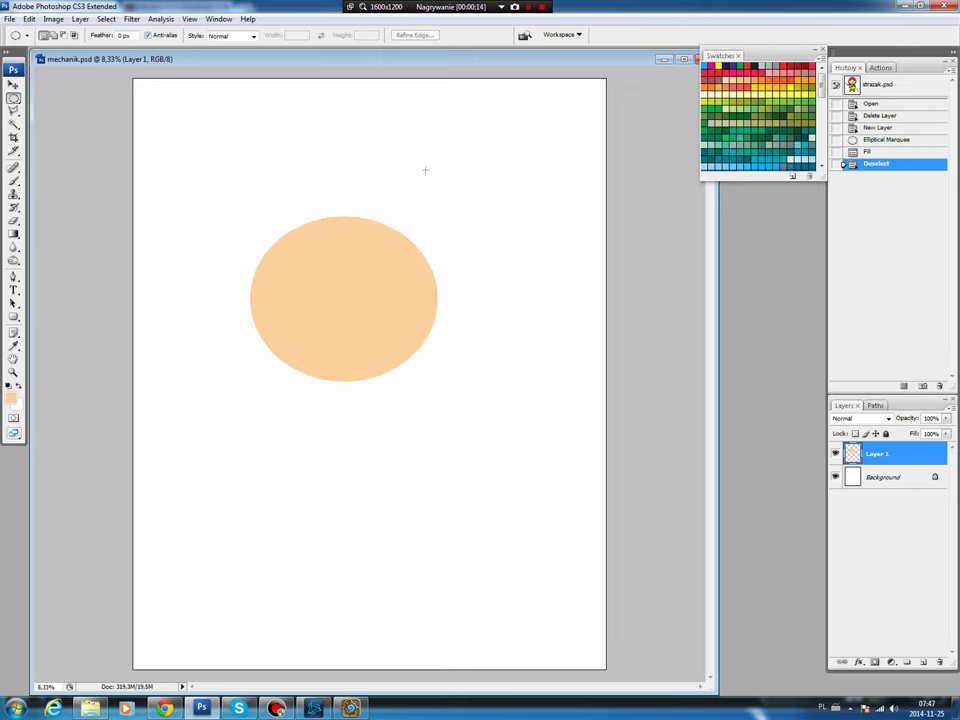
key(v)
drag(345, 290, 353, 287)
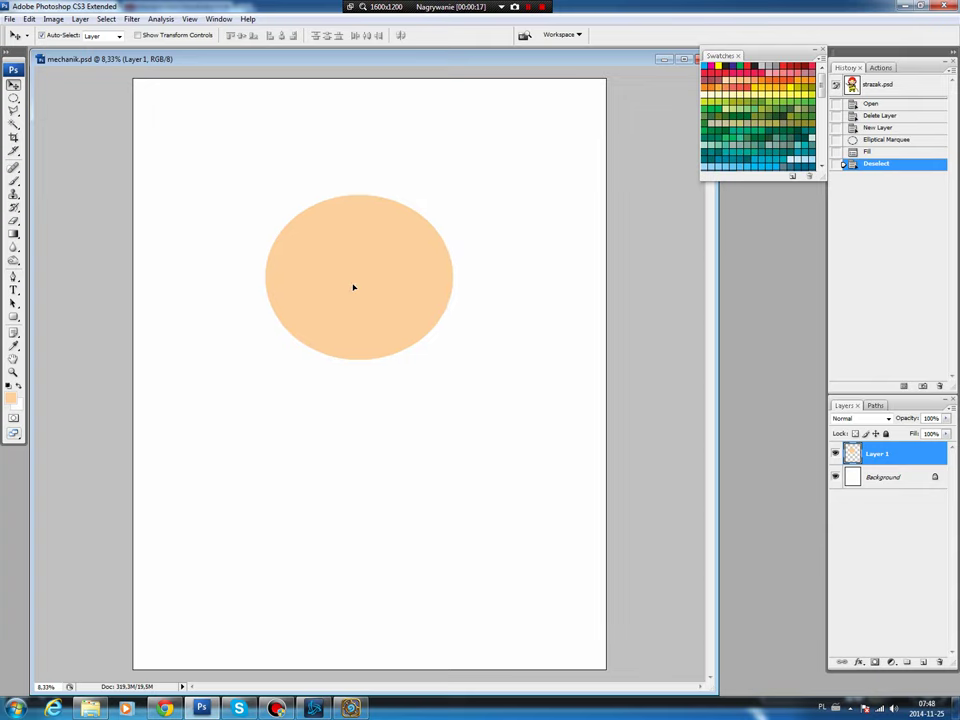
Zoom in on the peach oval and set the foreground colour to a darker tan.
key(z)
click(353, 288)
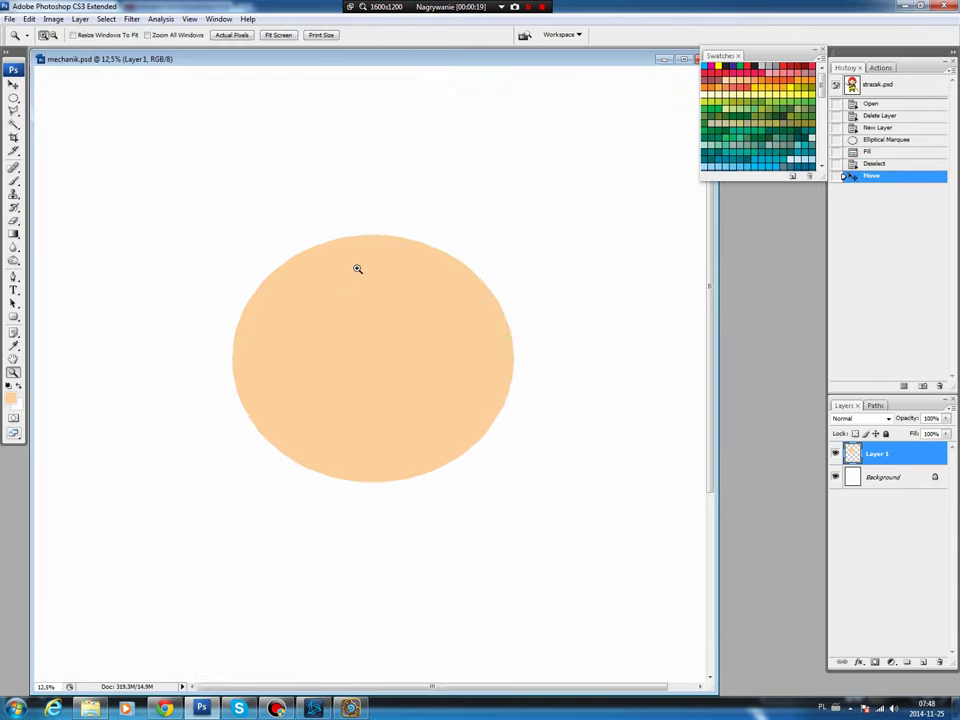
drag(387, 360, 386, 304)
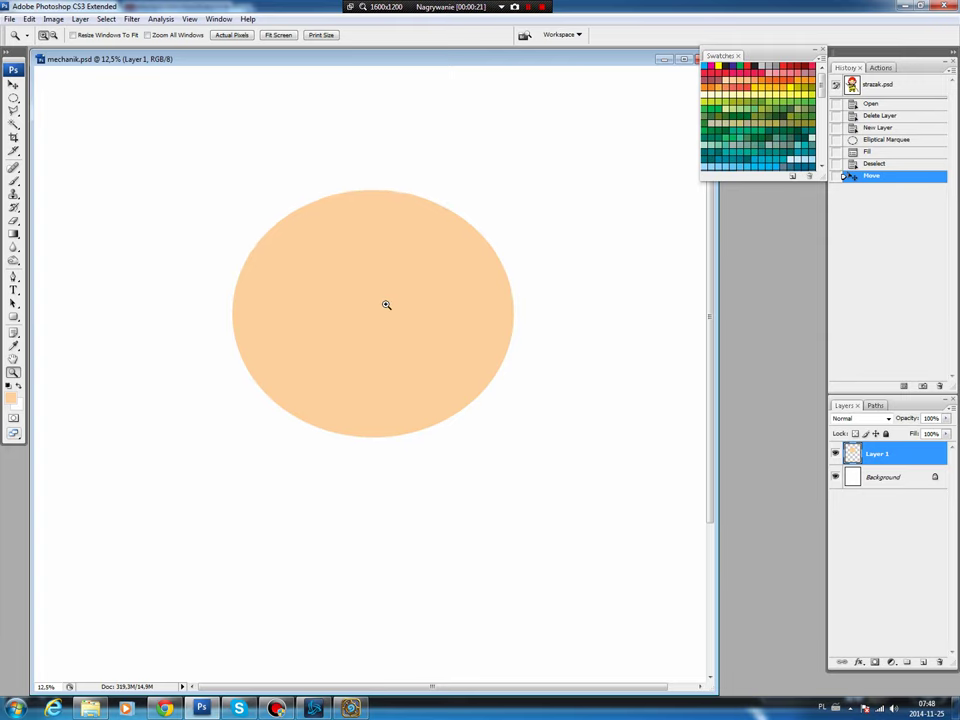
key(b)
click(10, 398)
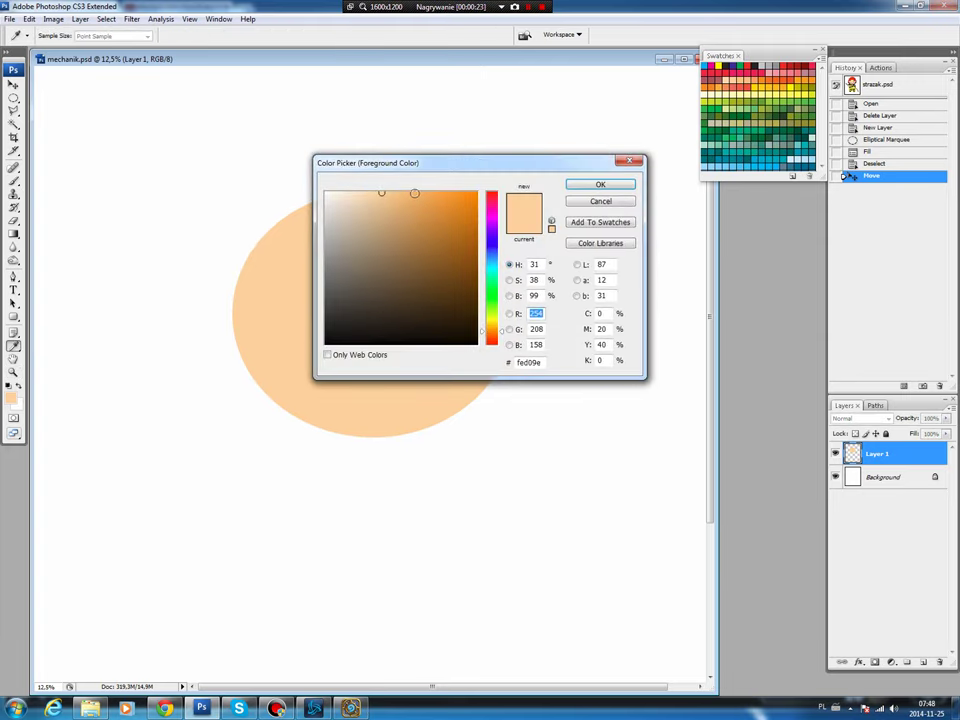
click(406, 225)
click(598, 185)
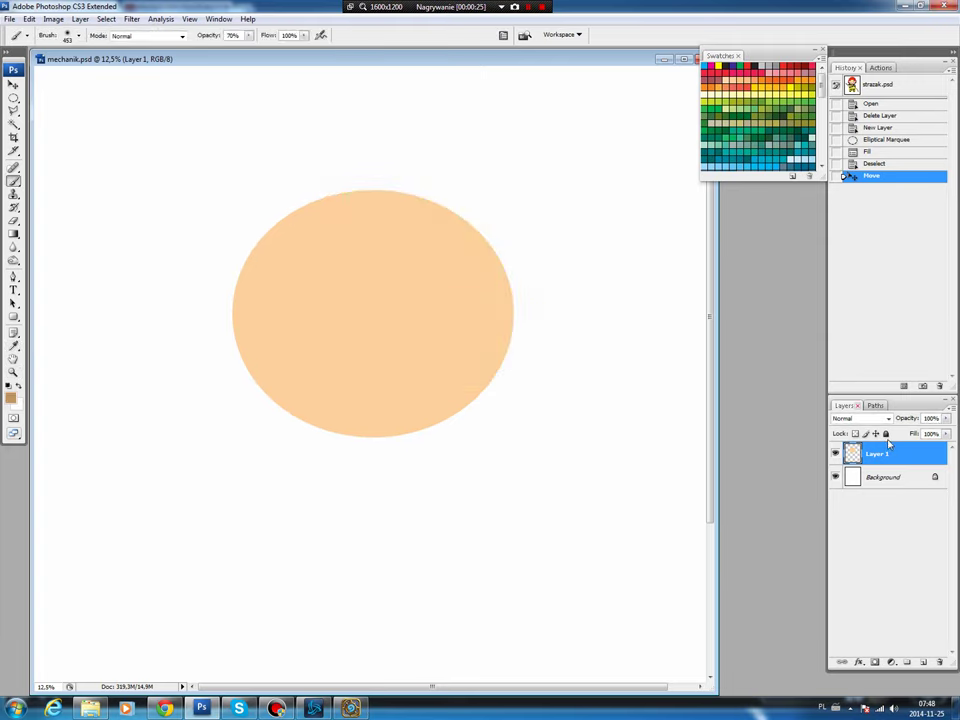
Stroke the face oval's selection in tan on a new Layer 2, then deselect.
ctrl+click(852, 452)
click(923, 662)
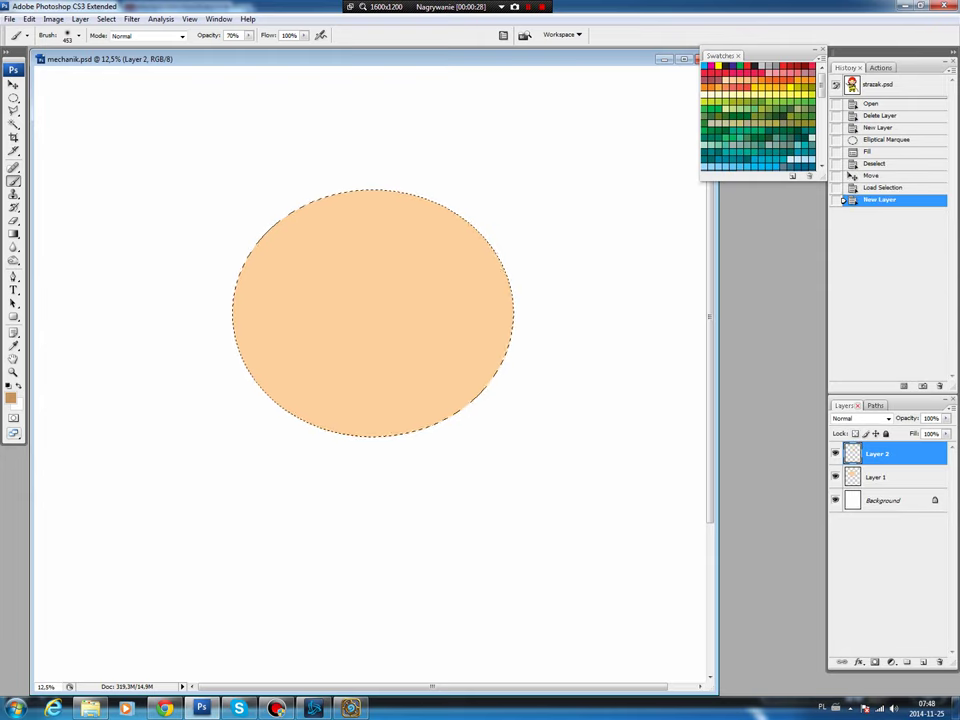
click(29, 19)
click(47, 199)
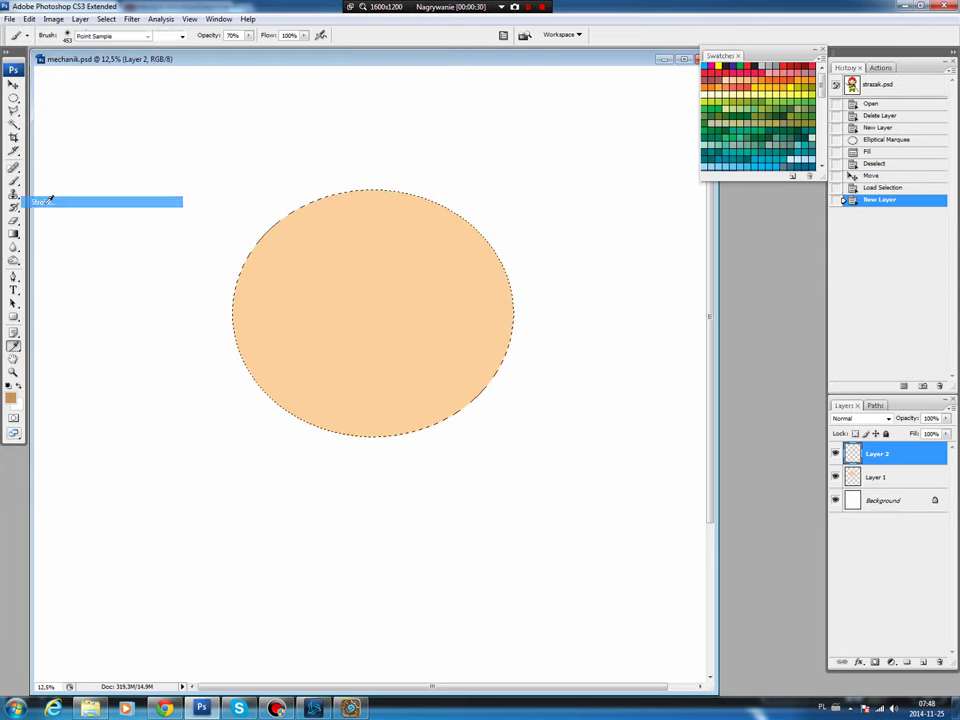
key(Return)
click(13, 179)
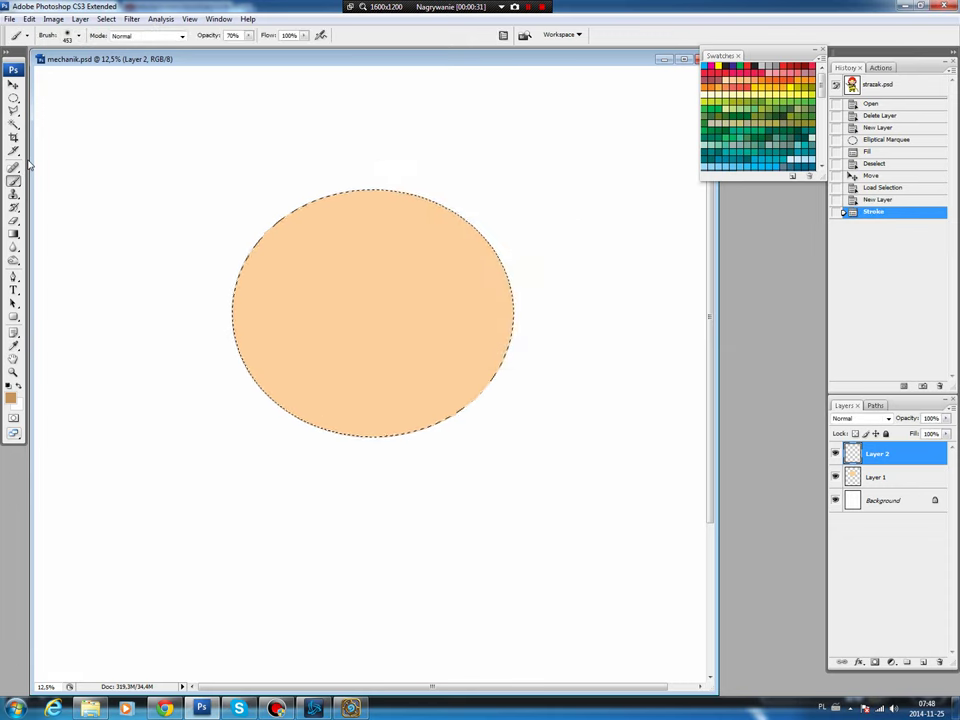
key(ctrl+d)
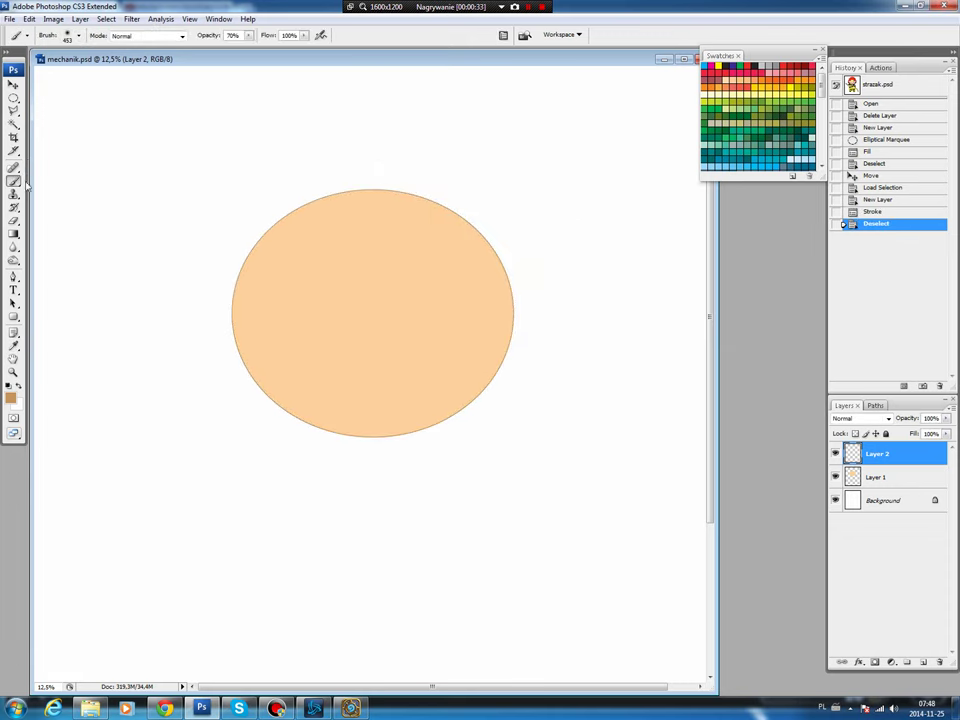
click(13, 98)
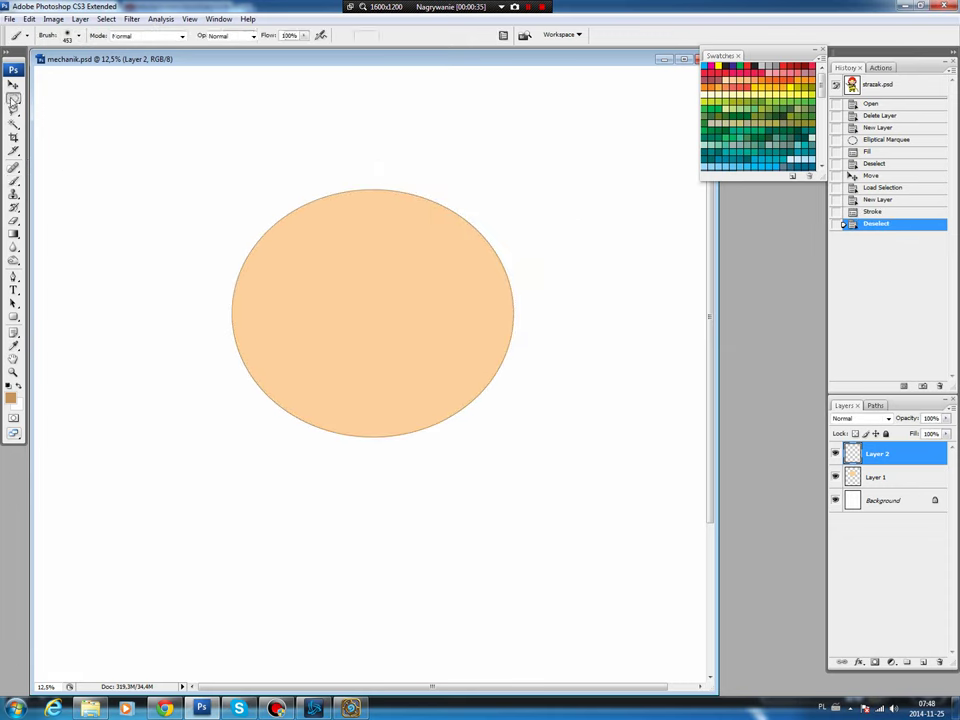
Fill a small white oval on the face's right side and stroke it tan on its own layer.
click(907, 662)
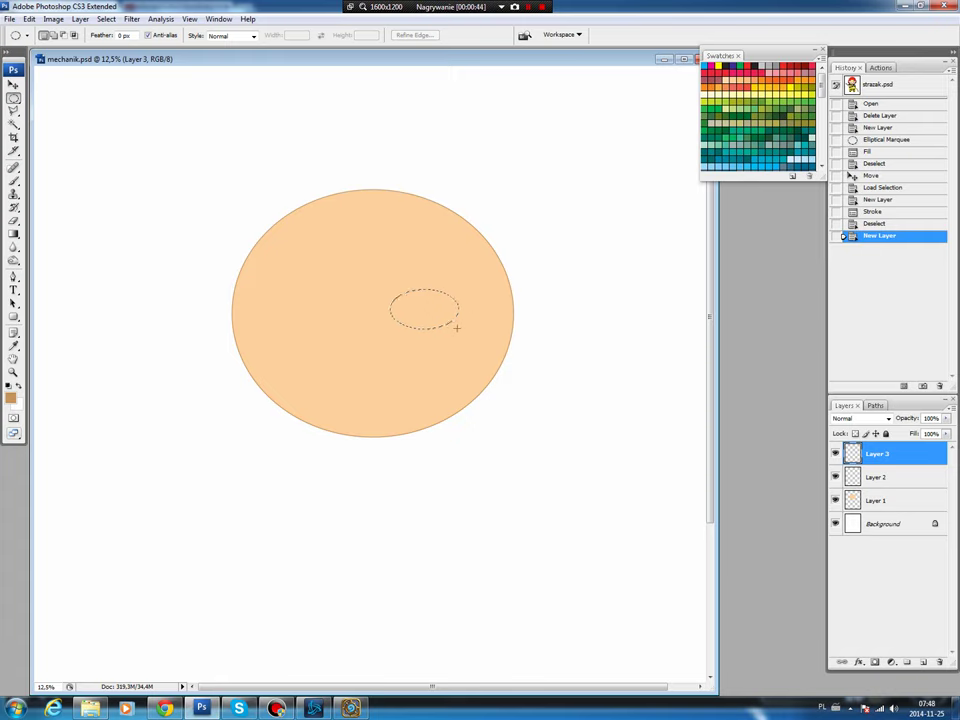
drag(456, 327, 455, 328)
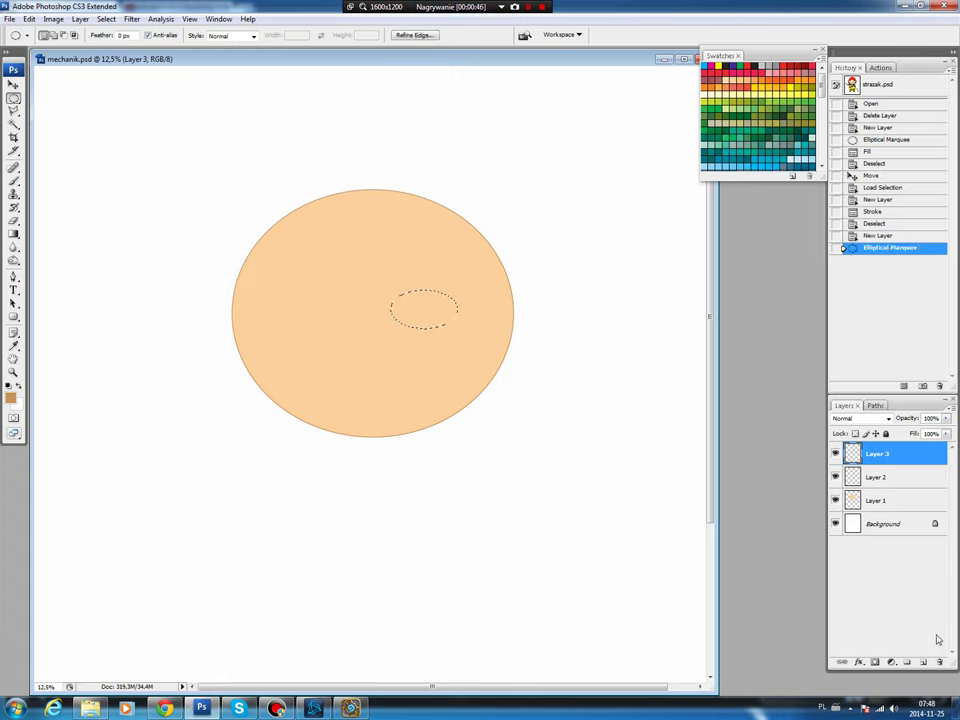
key(ctrl+BackSpace)
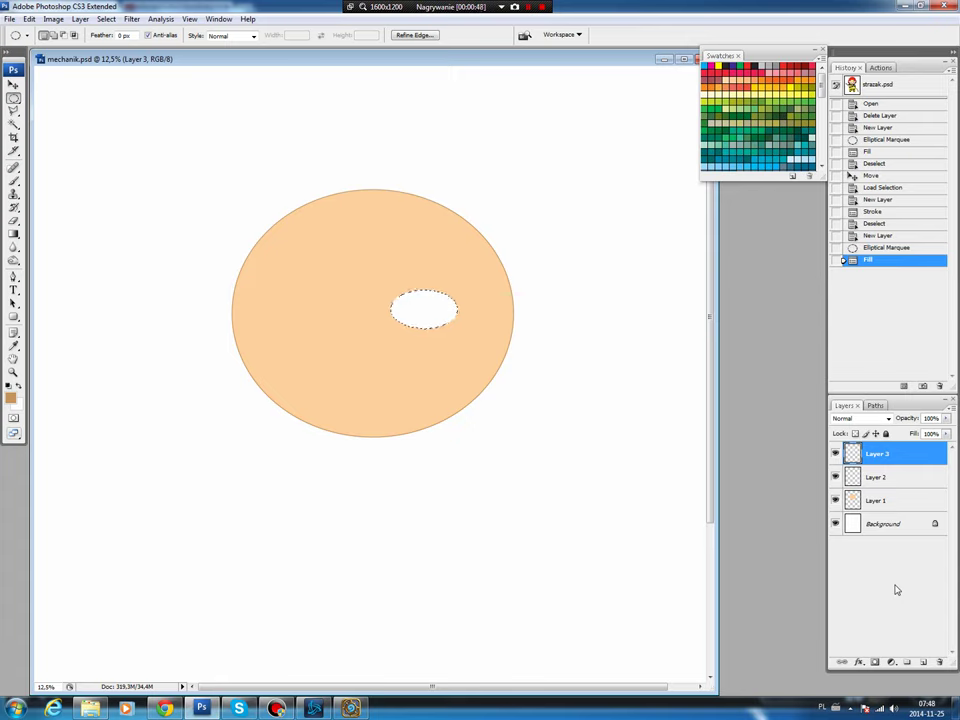
click(923, 662)
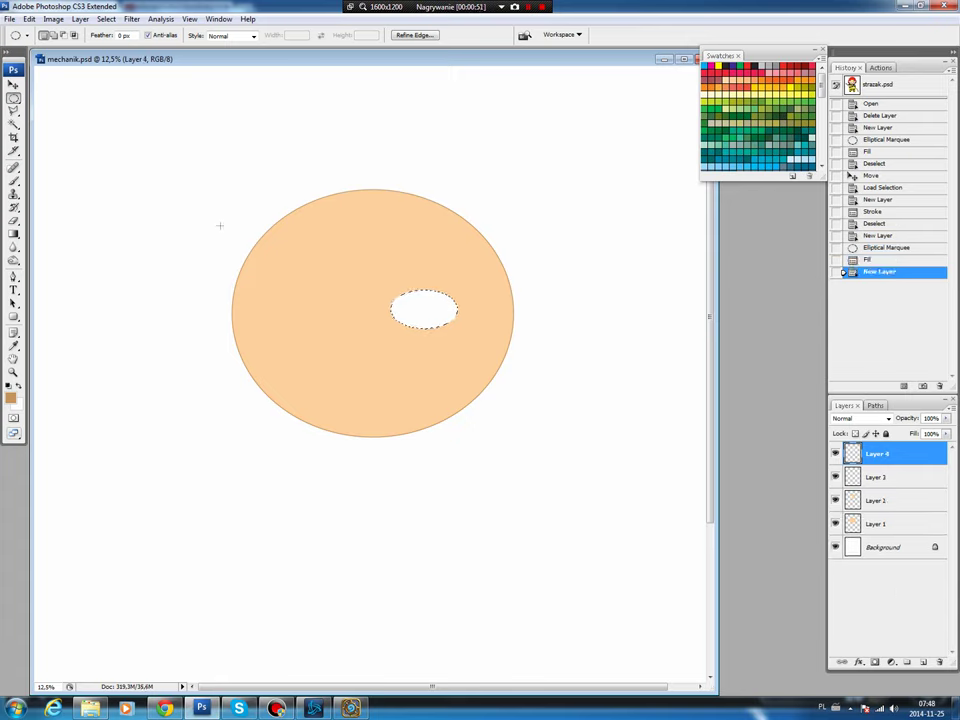
click(29, 19)
click(55, 199)
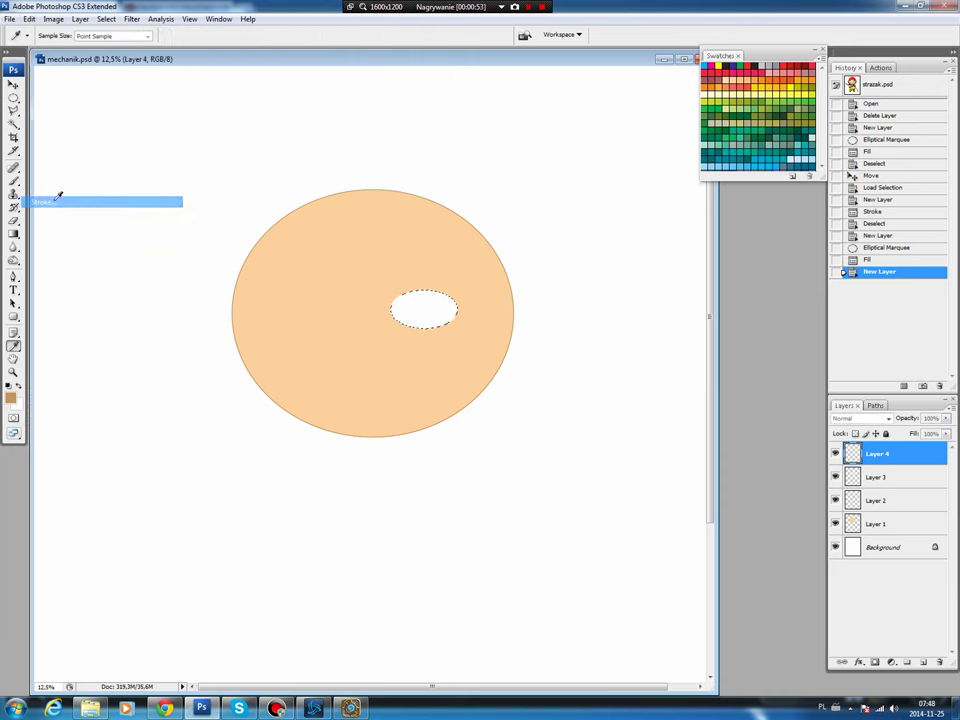
key(Return)
key(ctrl+d)
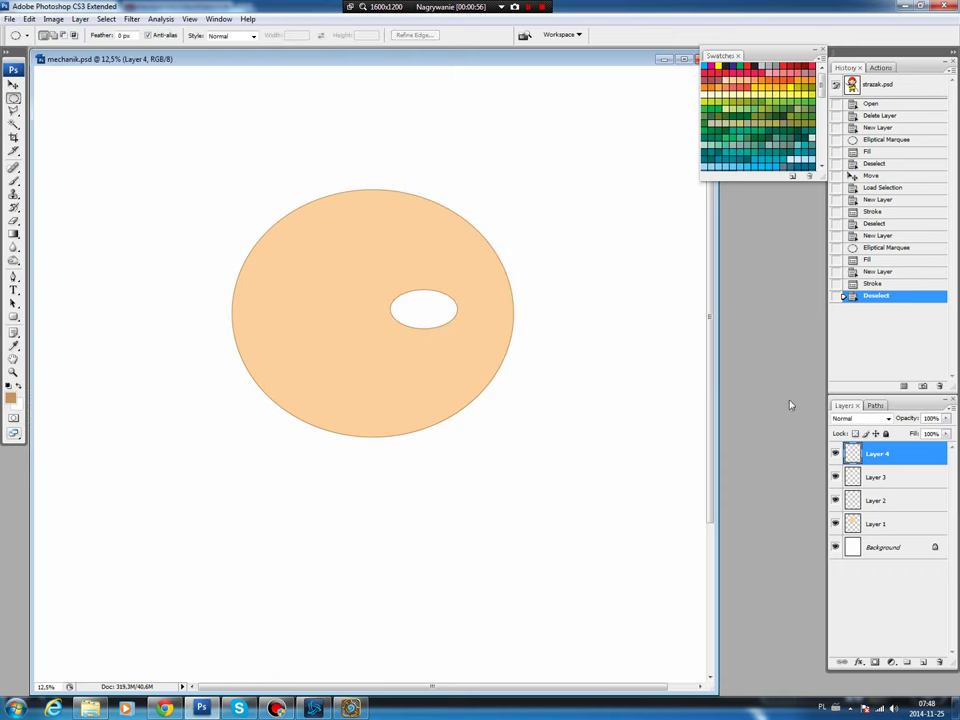
Link the eye's fill and outline layers, Layer 3 and Layer 4.
shift+click(902, 476)
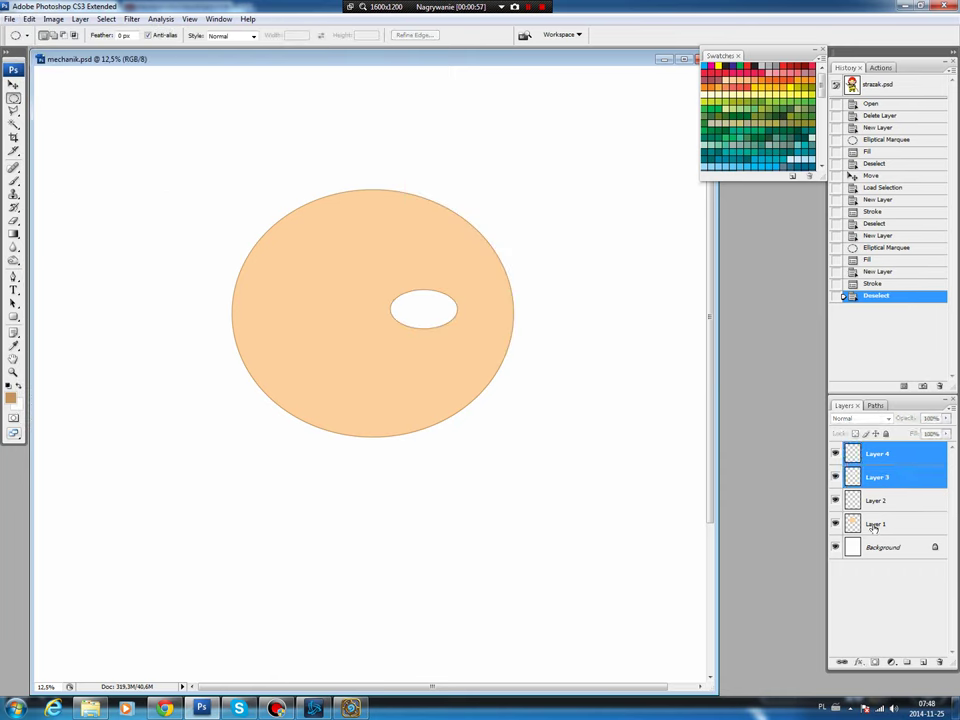
click(841, 662)
key(v)
key(ctrl+t)
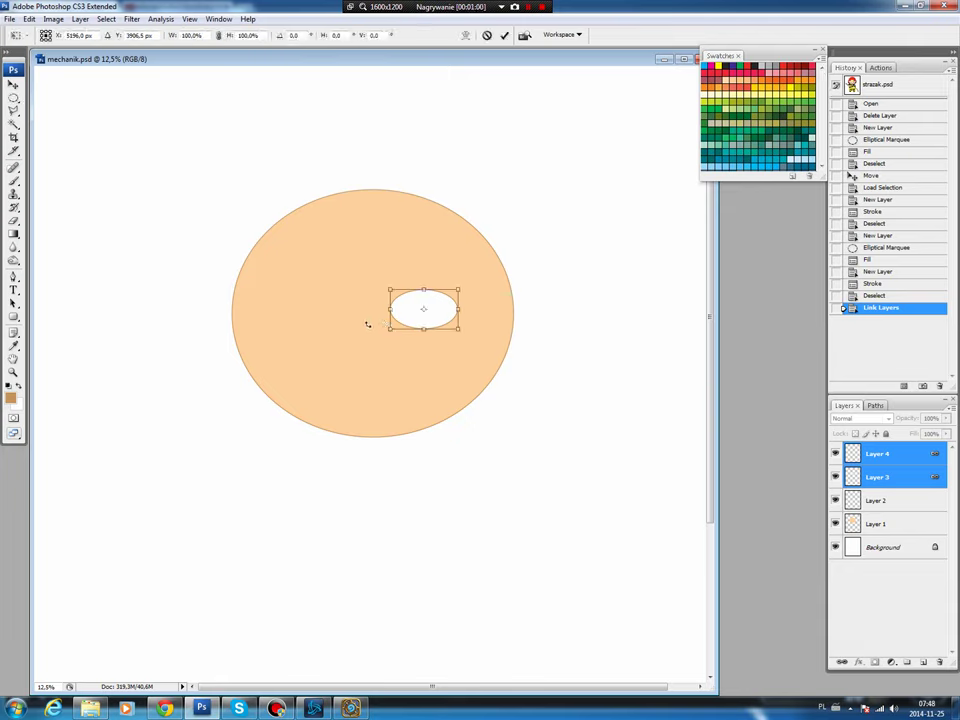
key(Return)
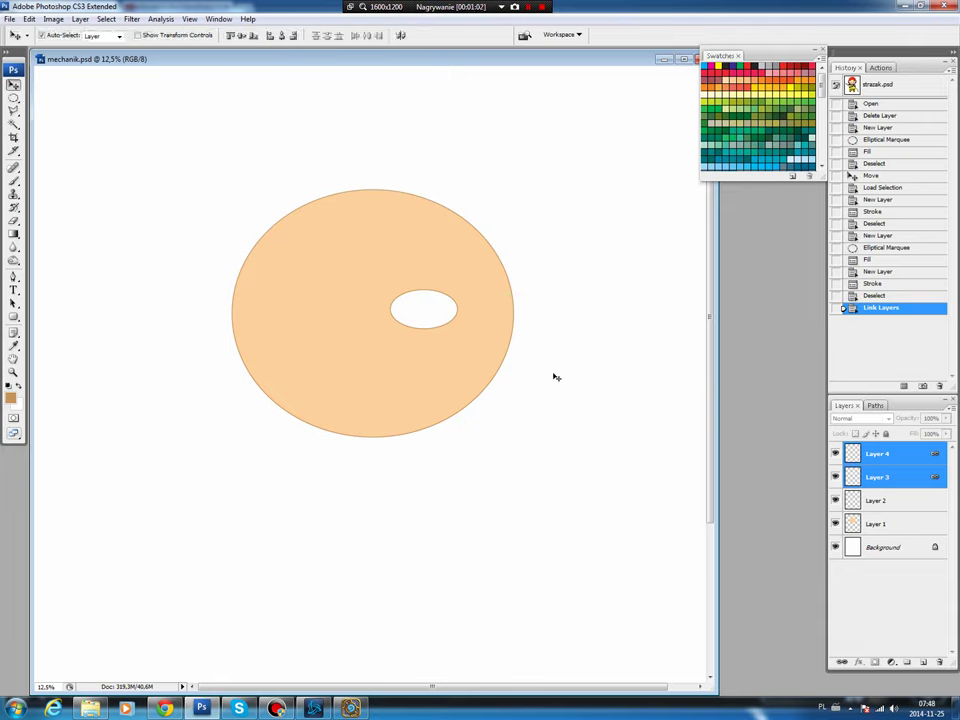
Add a blue circular iris inside the eye on a new layer, nudged slightly left.
click(879, 479)
key(m)
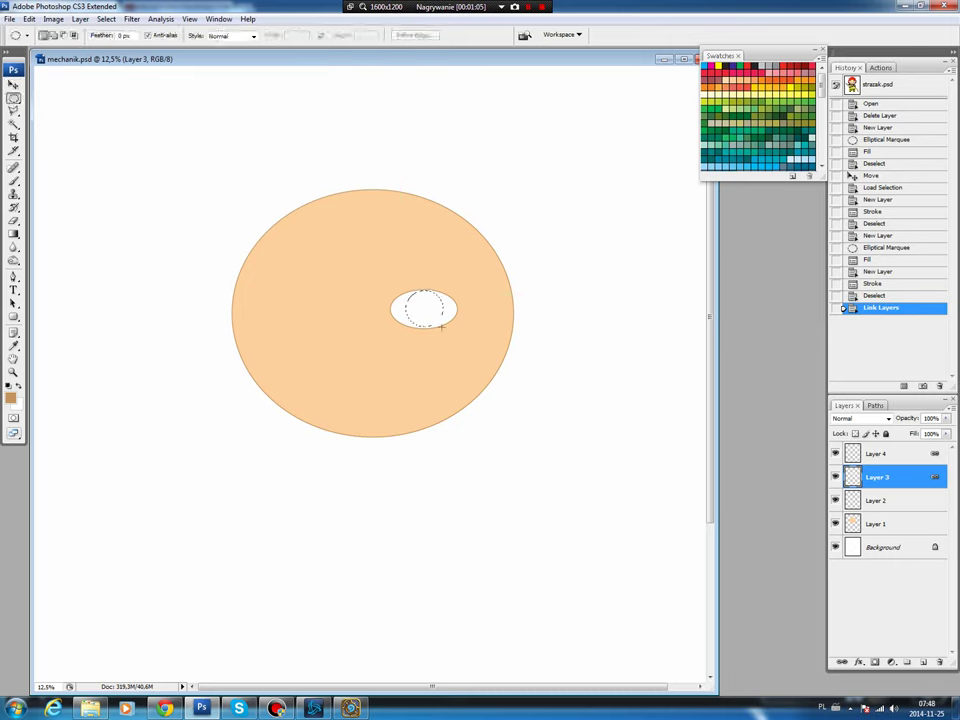
drag(443, 328, 443, 328)
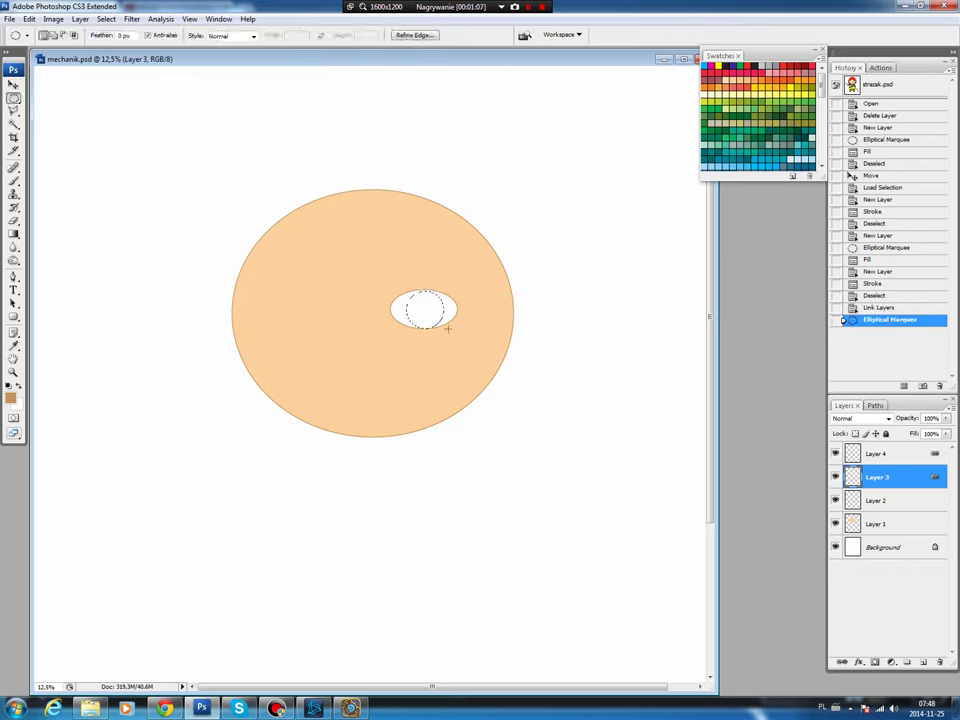
click(923, 664)
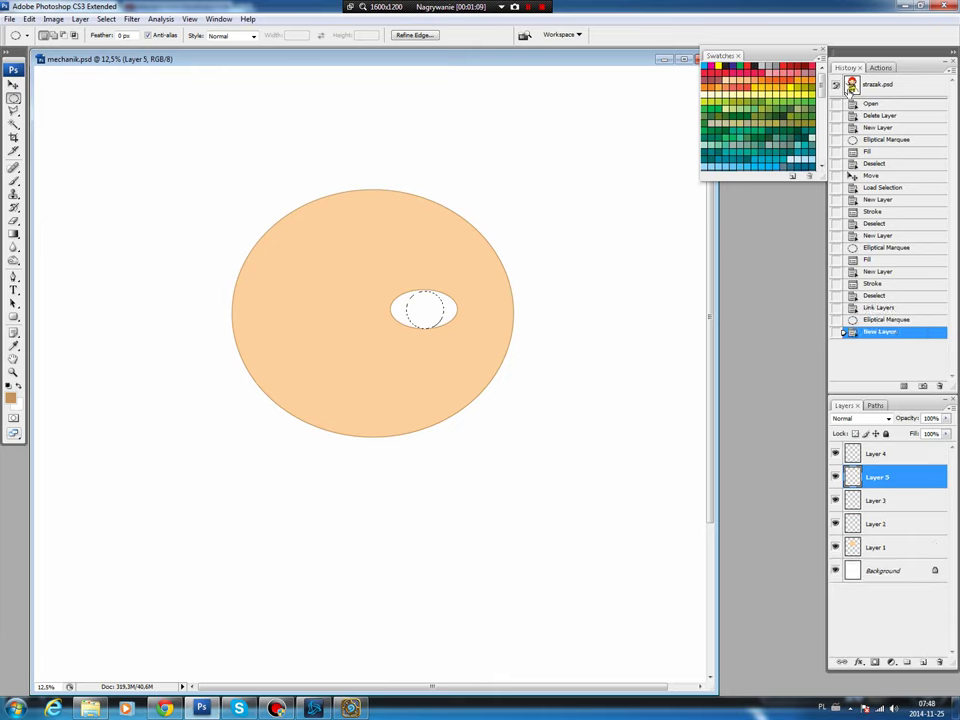
drag(823, 79, 823, 100)
click(754, 135)
key(alt+BackSpace)
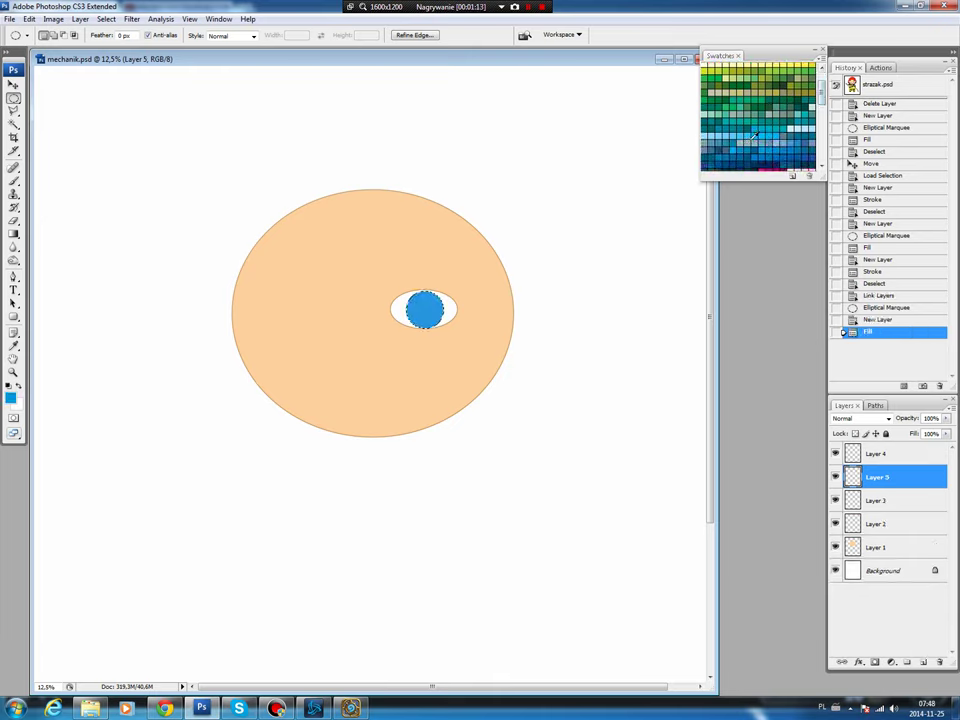
key(ctrl+d)
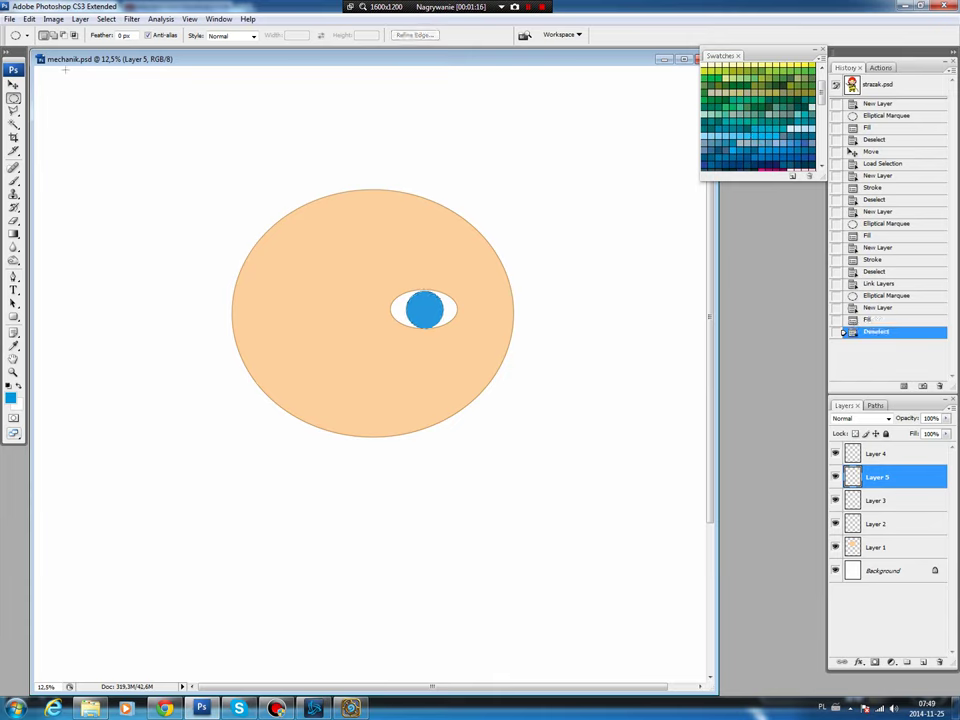
click(14, 85)
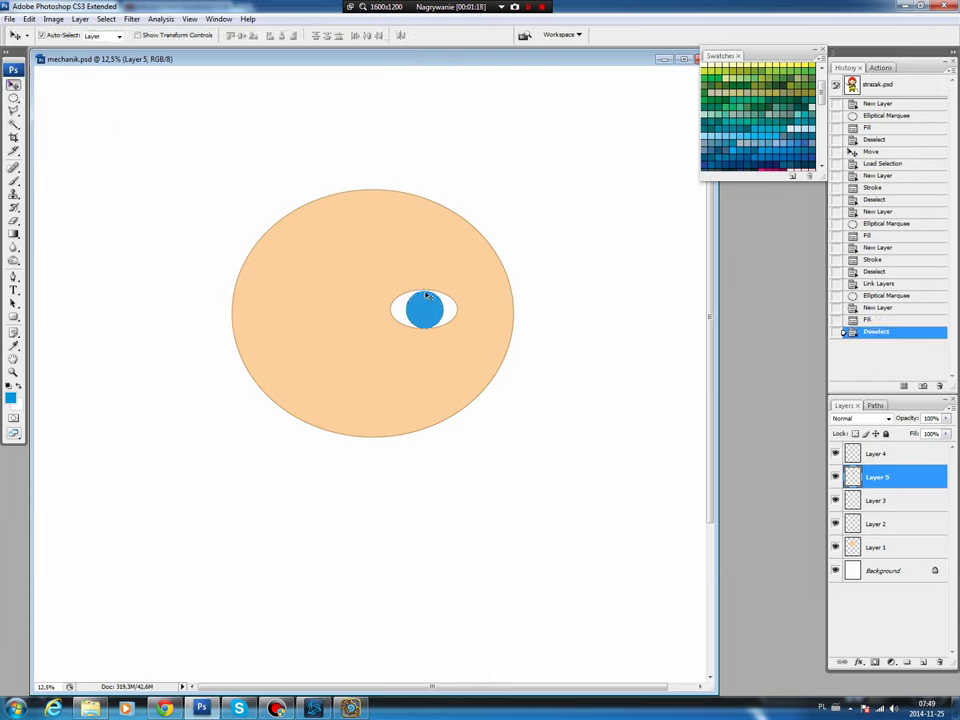
key(Left)
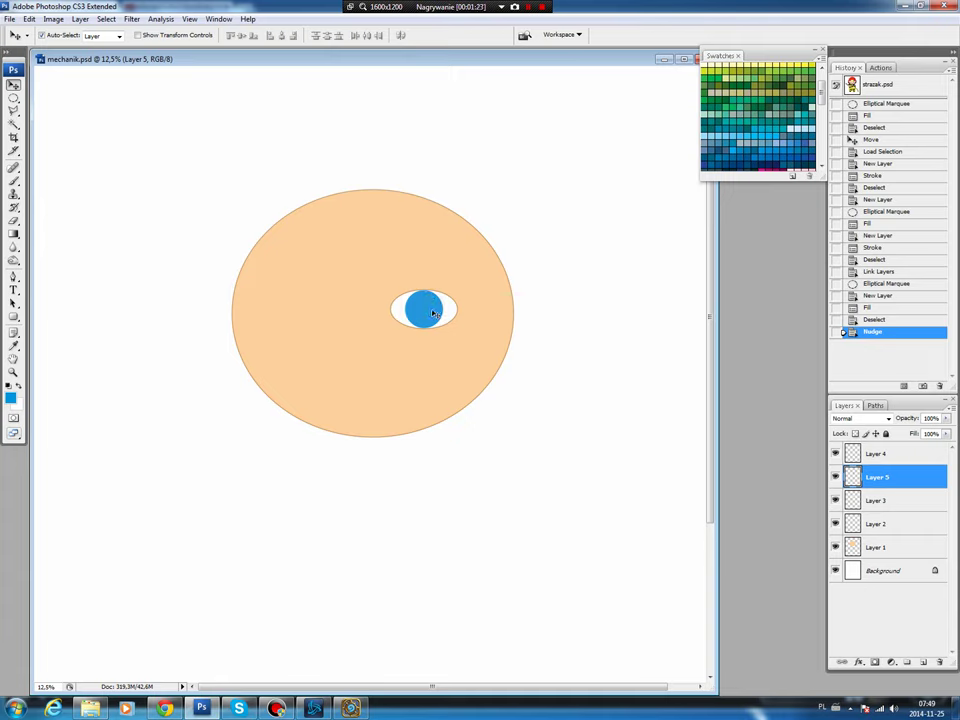
Fill a smaller circle inside the iris black on a new layer as the pupil.
key(m)
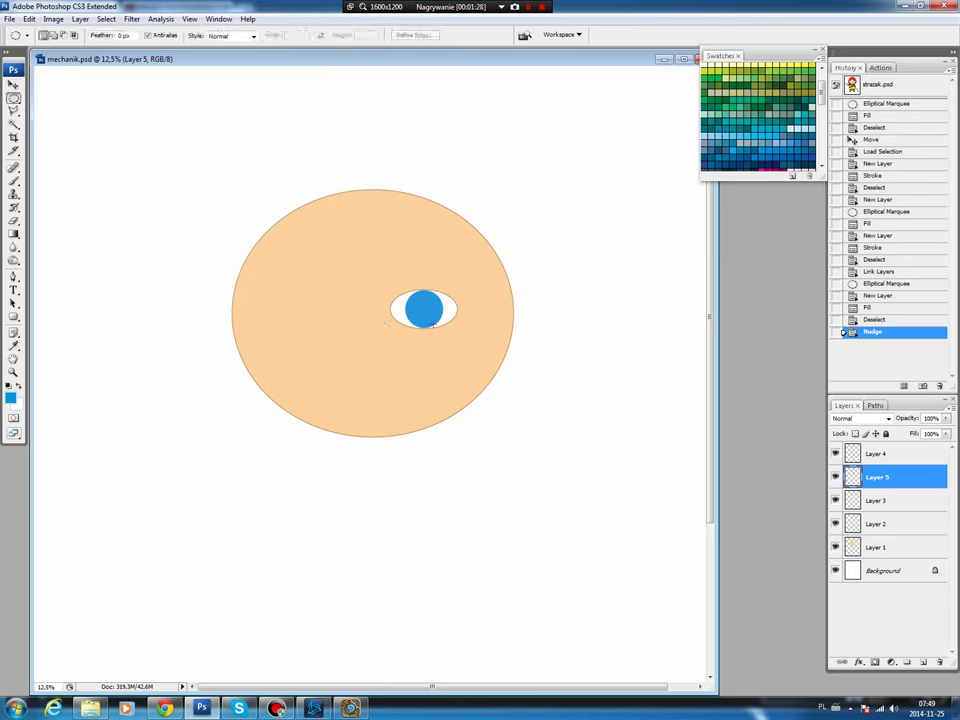
drag(411, 297, 437, 323)
key(ctrl+shift+alt+n)
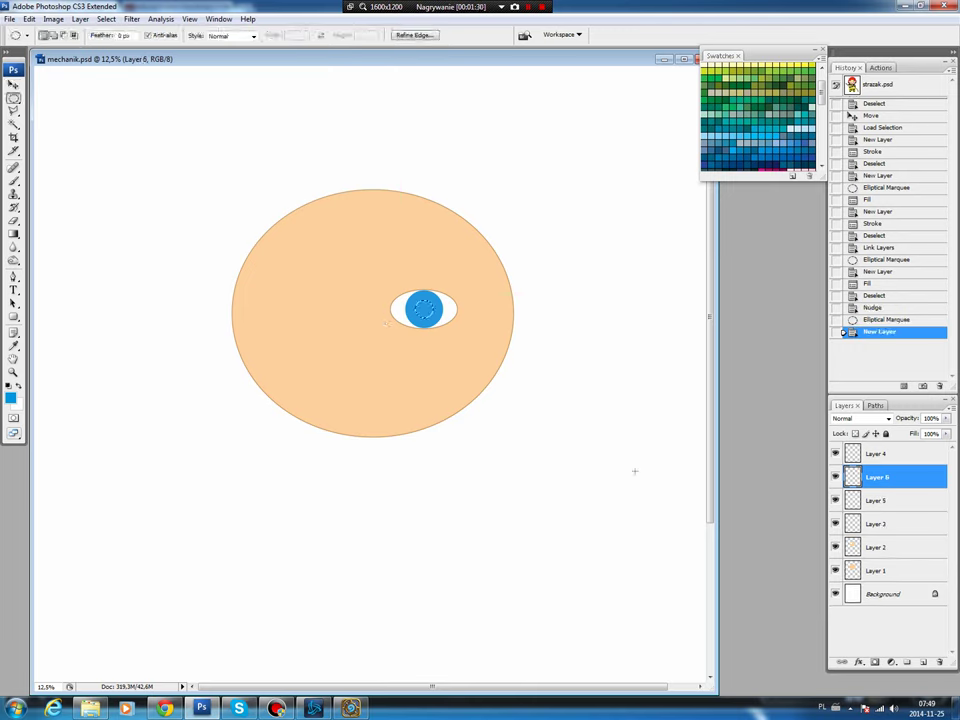
key(d)
key(alt+BackSpace)
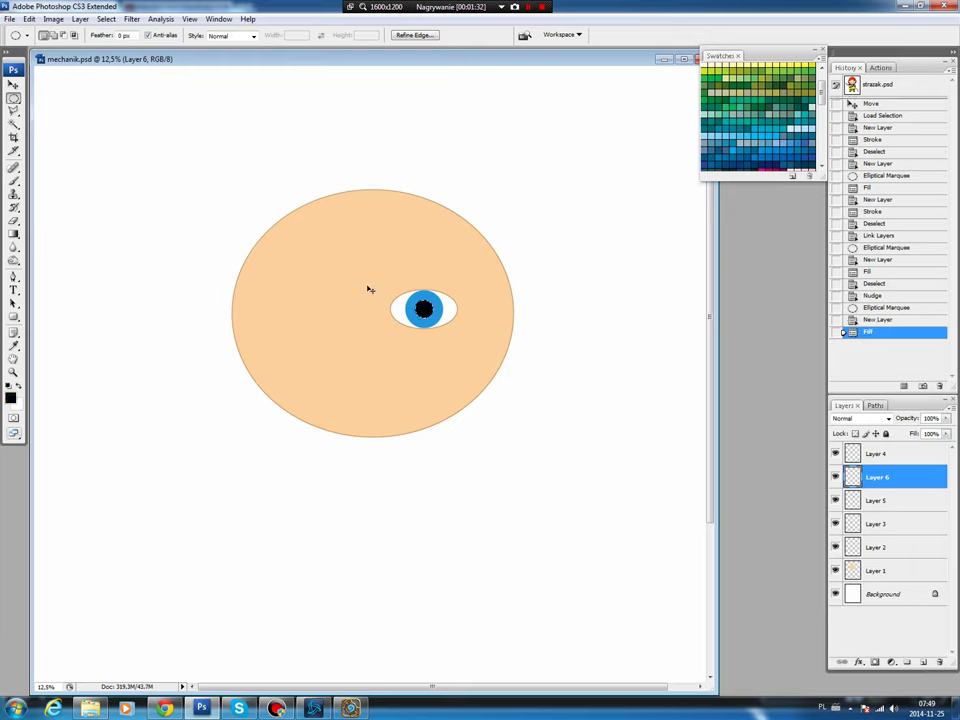
key(ctrl+d)
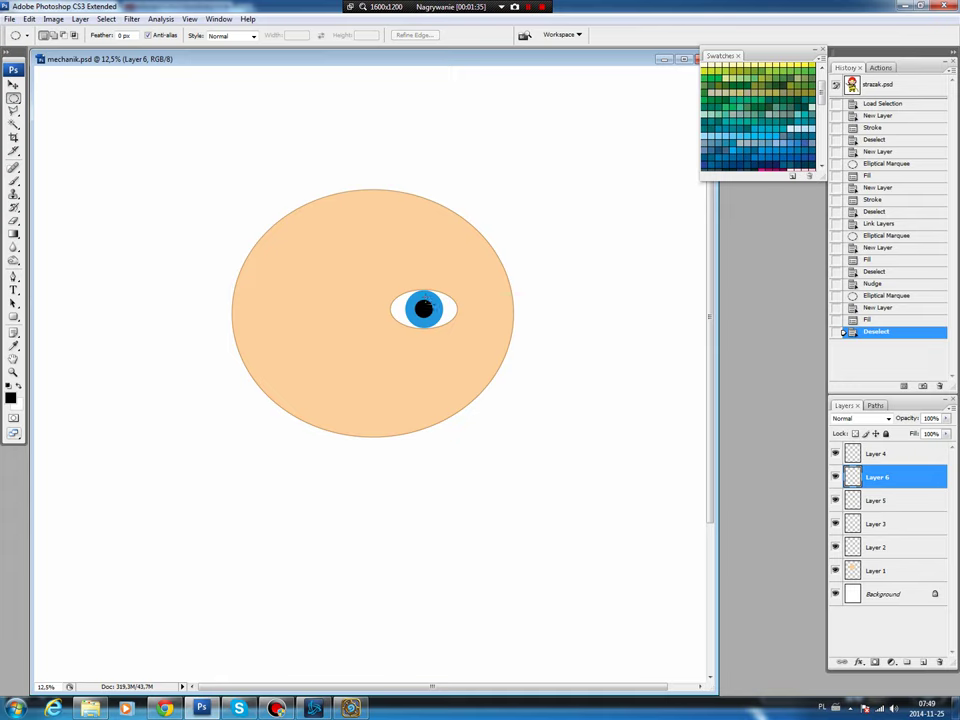
Add a tiny white highlight spot on the pupil on its own layer.
drag(419, 294, 431, 305)
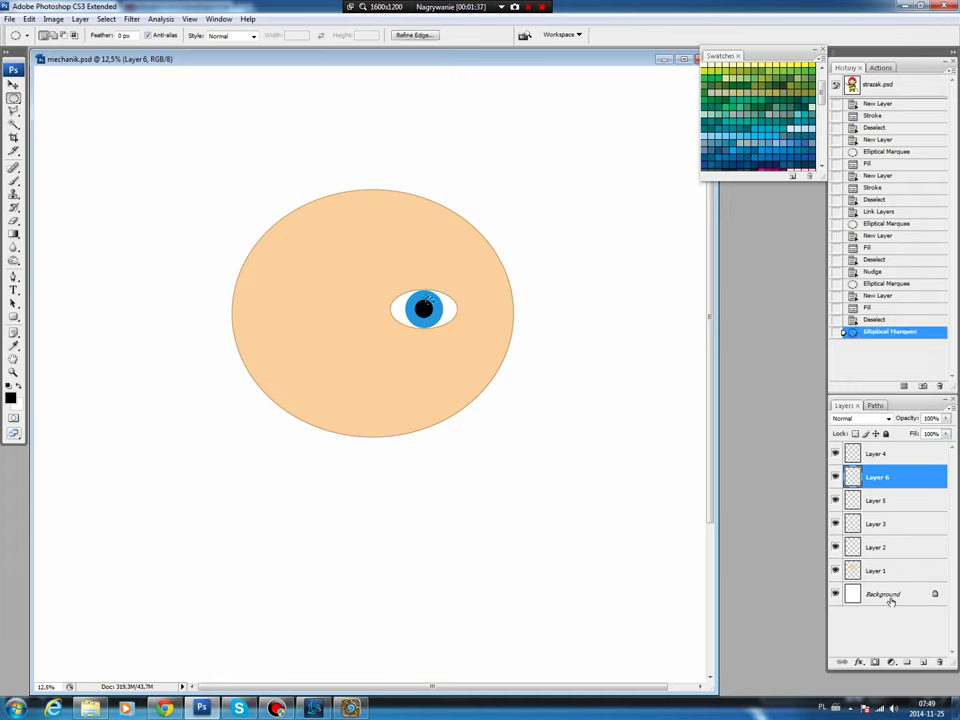
click(924, 663)
key(ctrl+BackSpace)
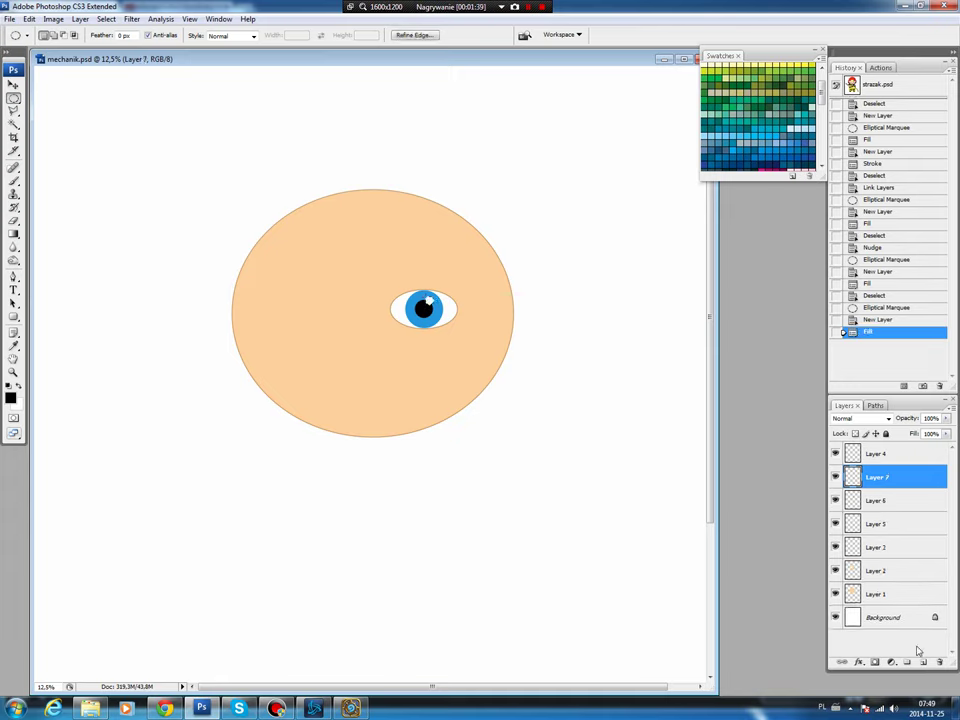
click(14, 84)
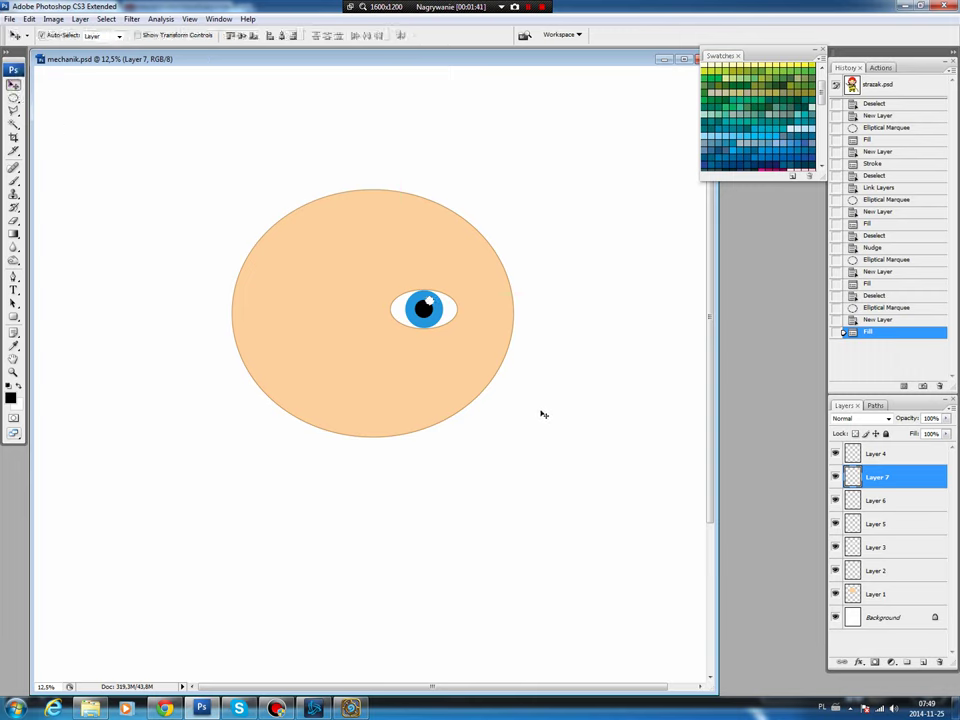
key(ctrl+d)
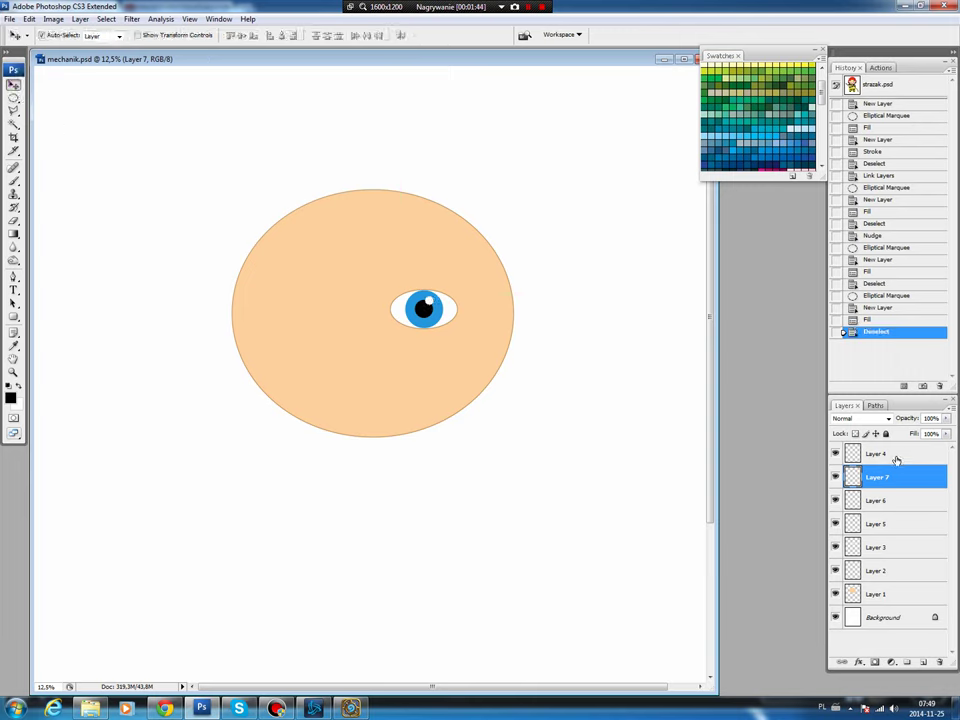
Link all eye layers, rotate the eye slightly and nudge it right and down.
click(894, 455)
shift+click(879, 549)
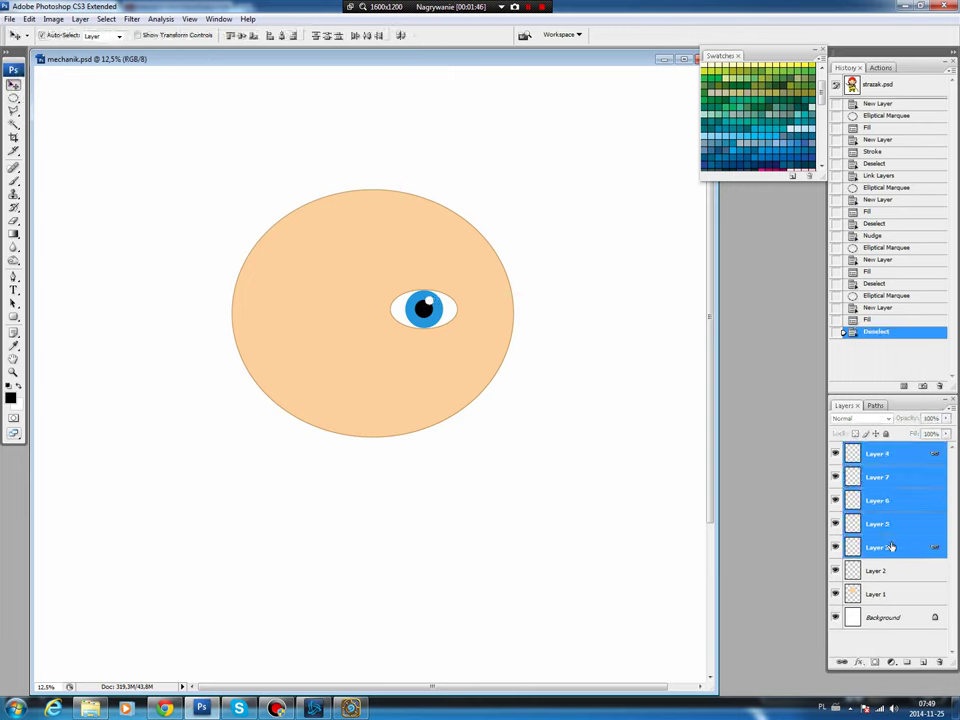
click(842, 662)
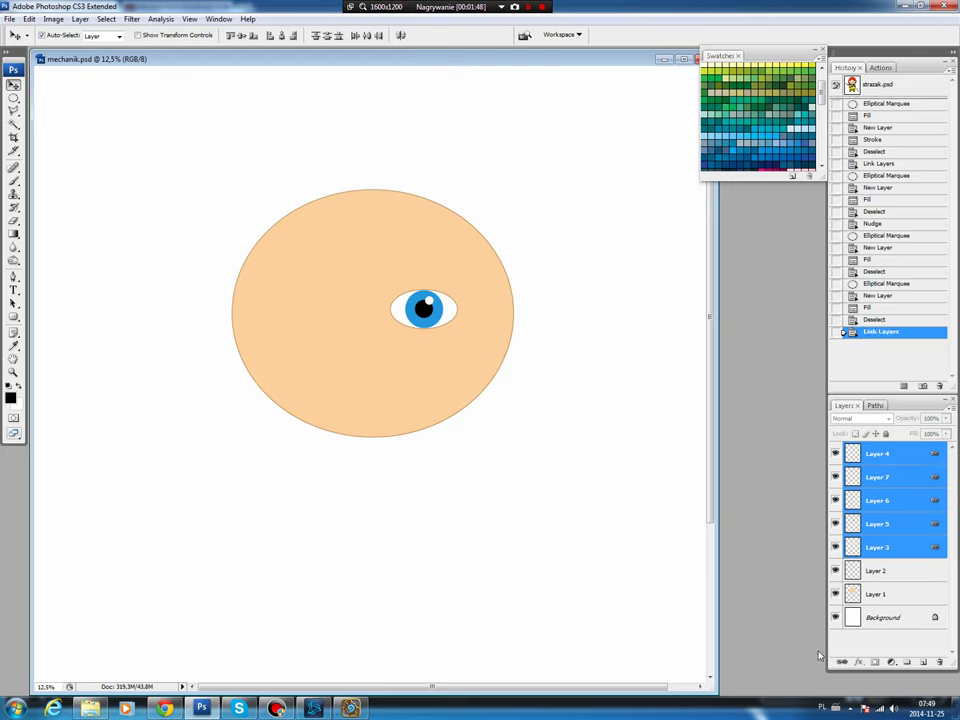
key(ctrl+t)
drag(379, 362, 383, 372)
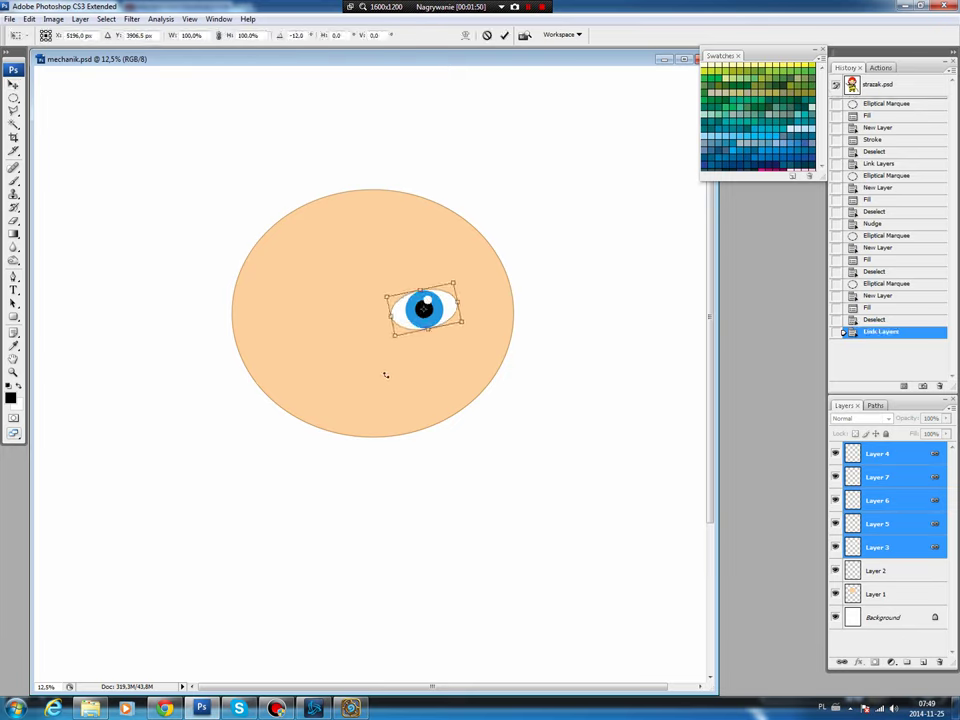
key(Return)
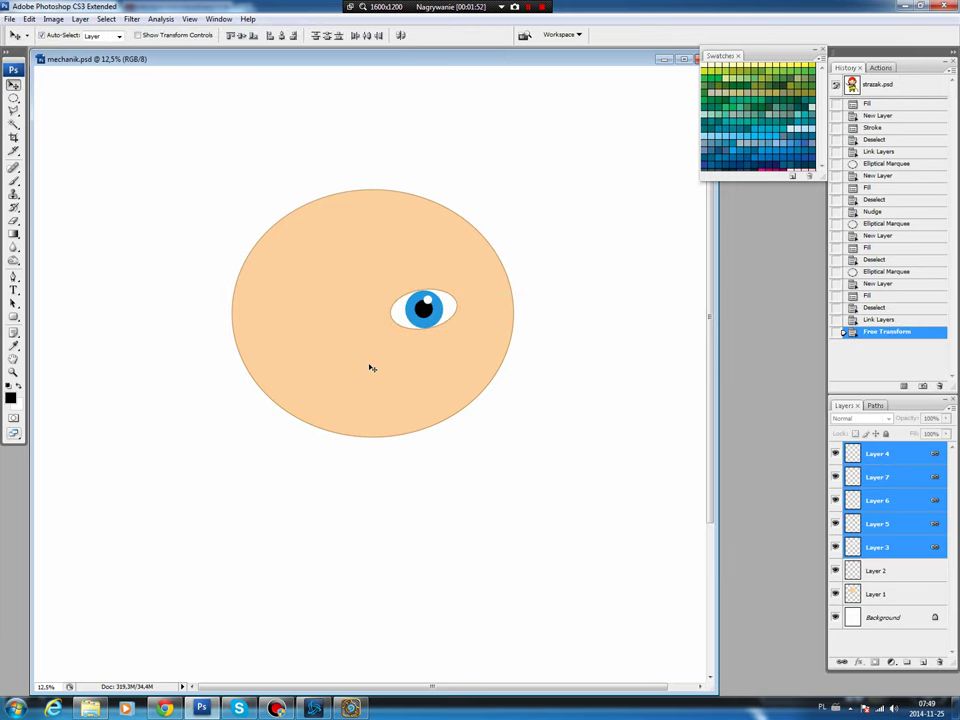
drag(426, 322, 437, 325)
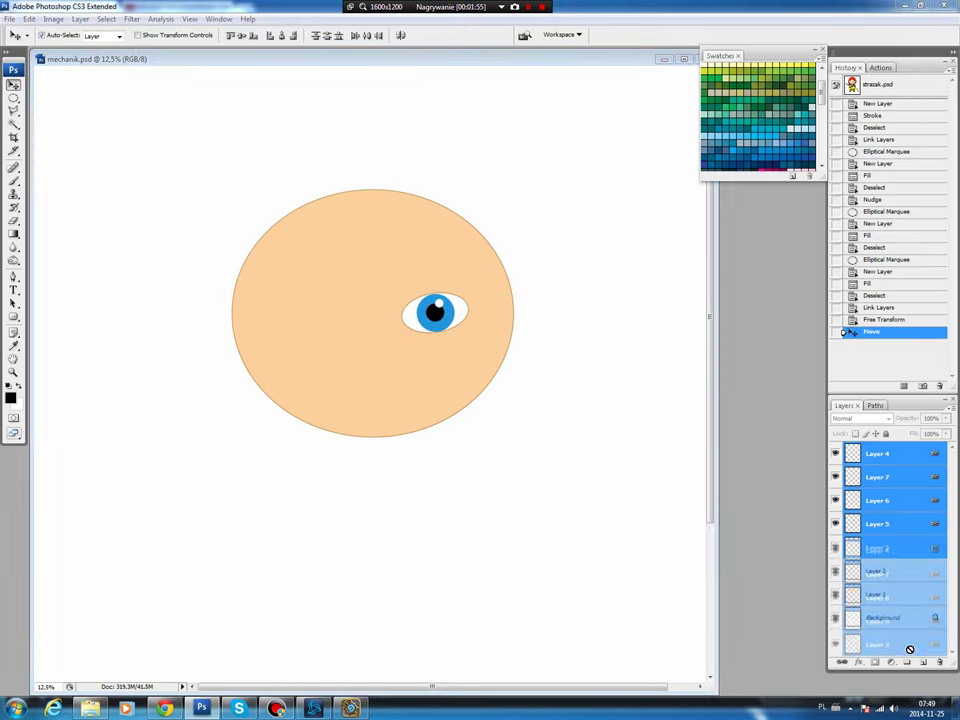
Group the eye layers, duplicate the group, flip it horizontally and move it left.
drag(905, 553, 907, 662)
drag(926, 465, 923, 662)
click(31, 20)
mouse_move(47, 230)
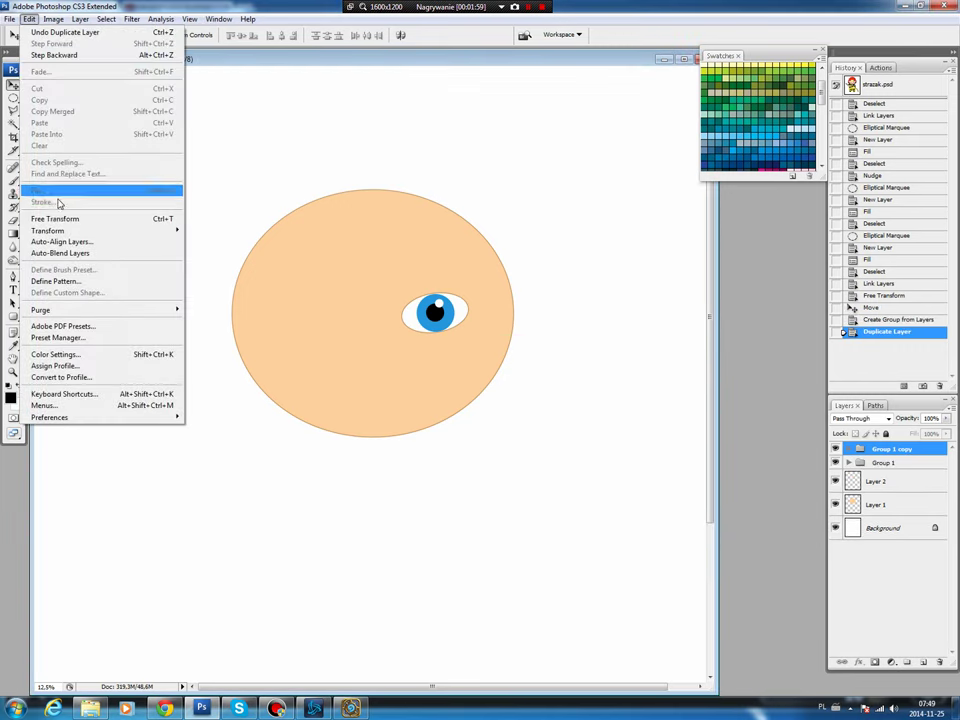
click(209, 362)
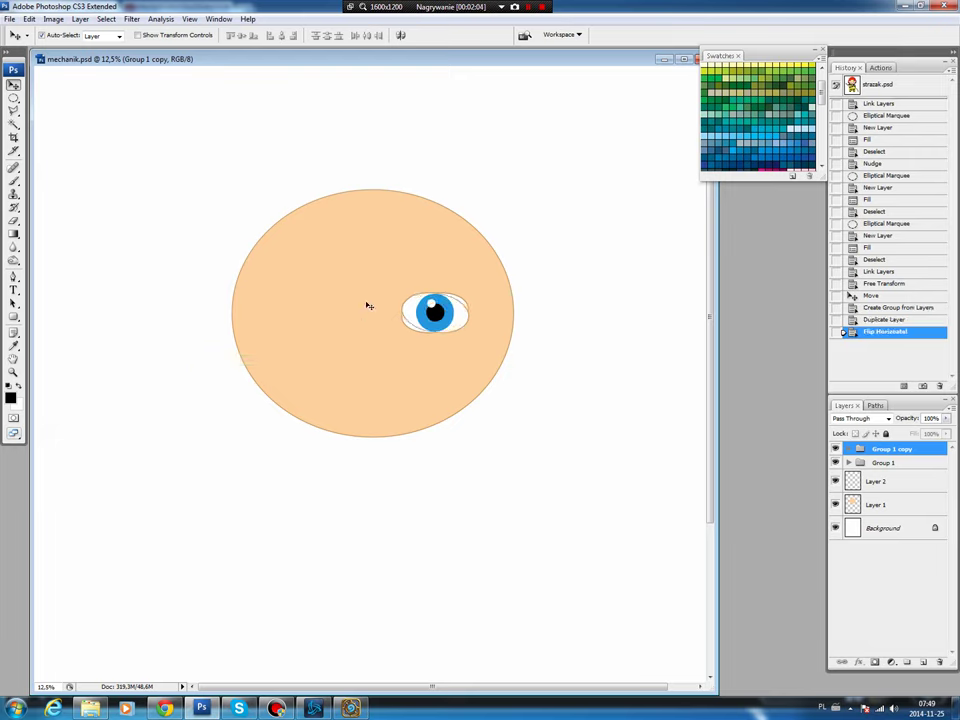
drag(314, 318, 311, 316)
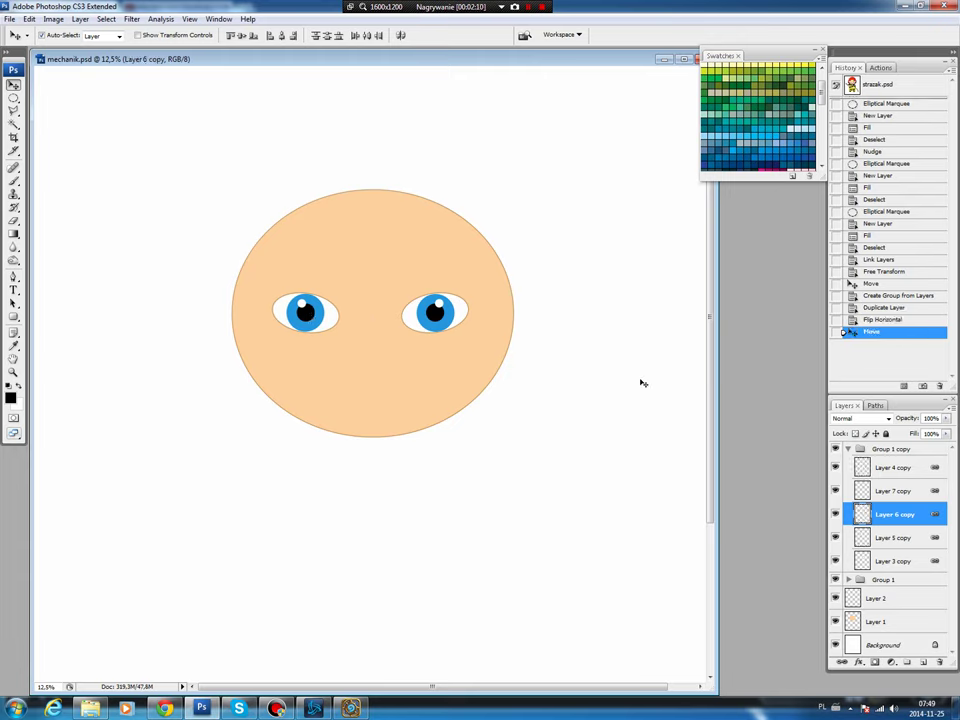
click(848, 450)
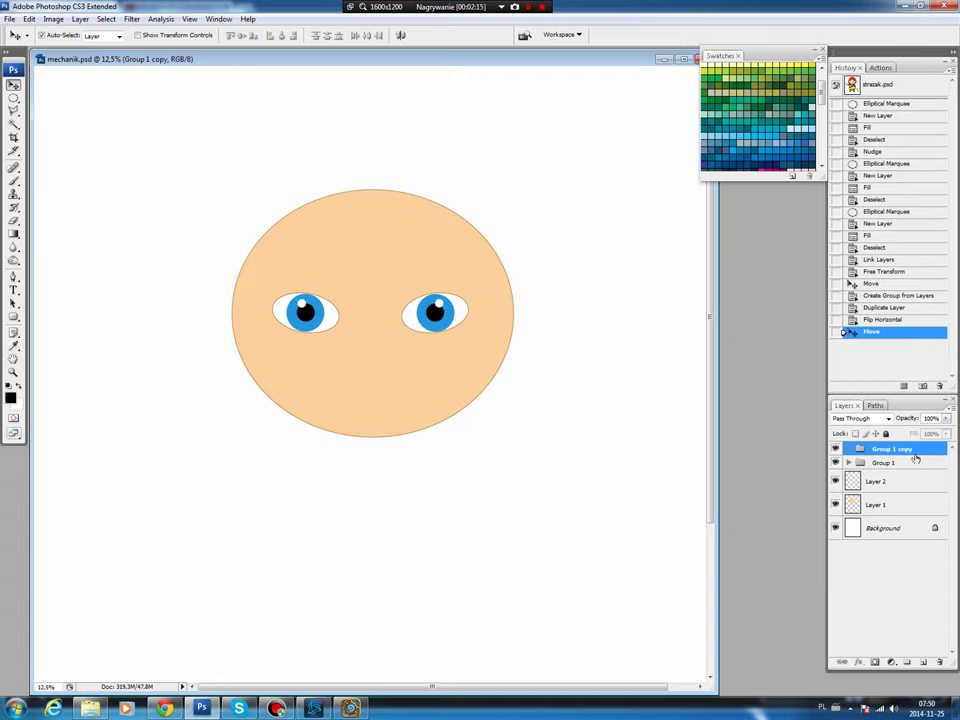
Select a circle below the eyes and subtract its top to leave a semicircular mouth shape.
click(13, 98)
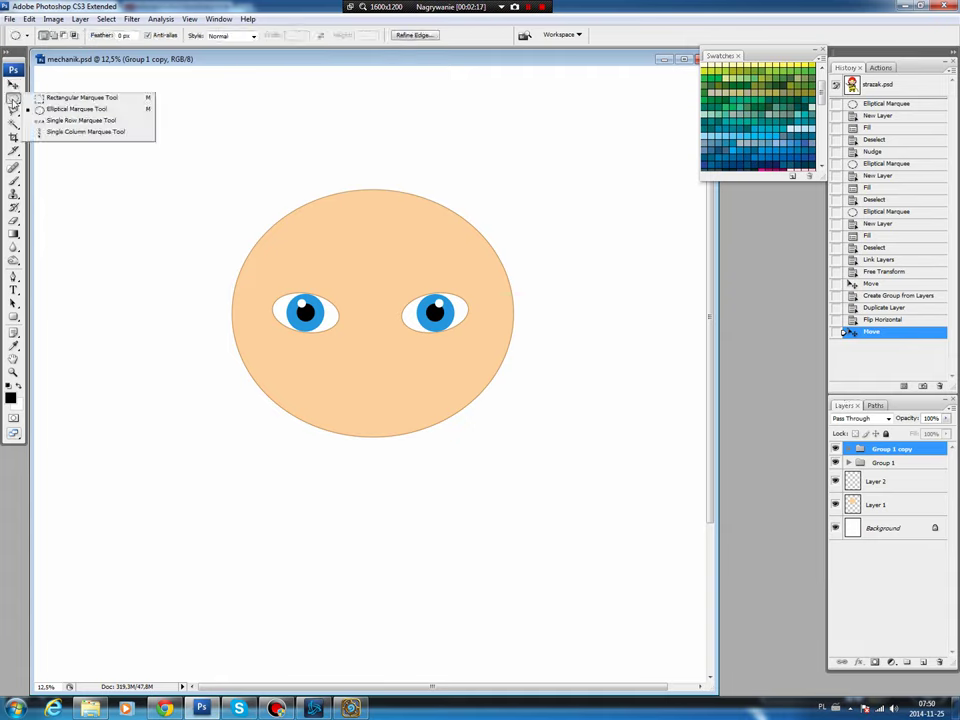
click(40, 107)
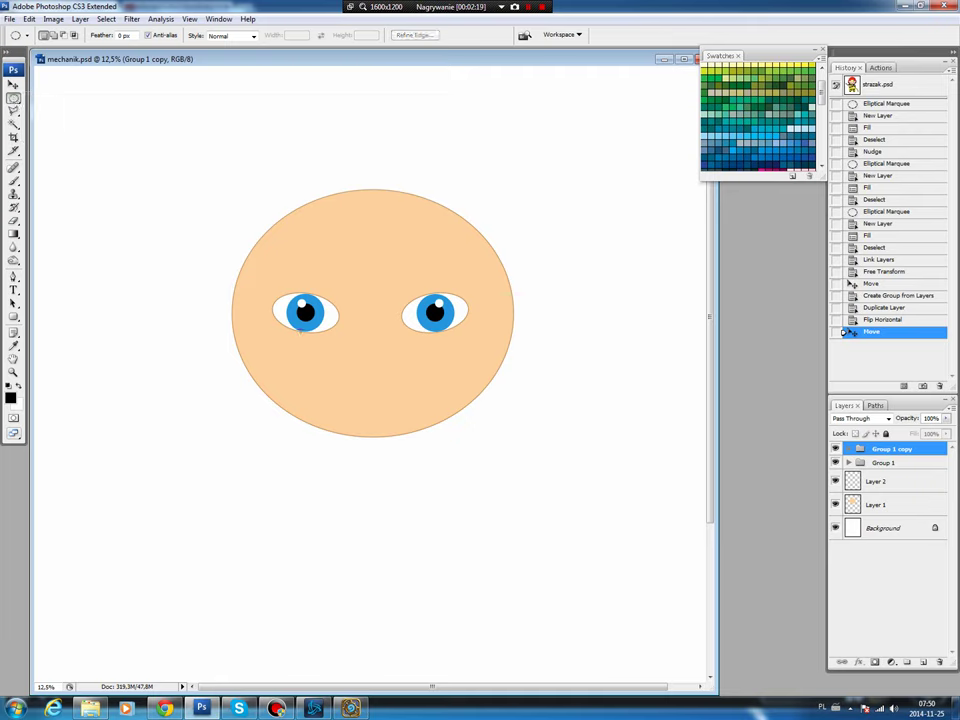
drag(359, 368, 423, 425)
drag(423, 425, 423, 425)
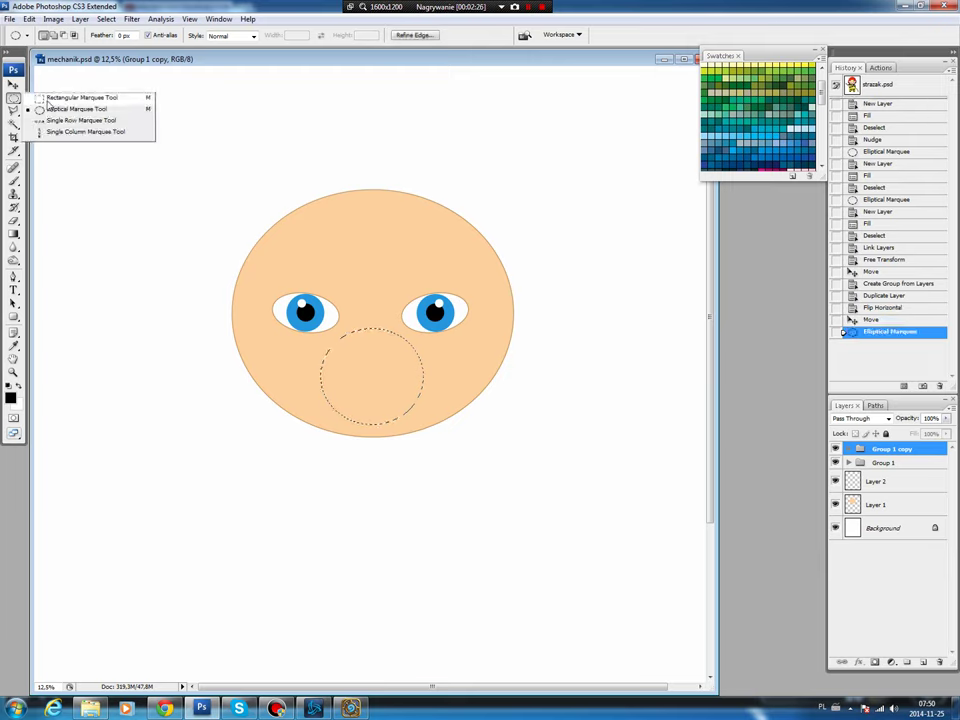
drag(15, 98, 60, 97)
drag(314, 306, 445, 362)
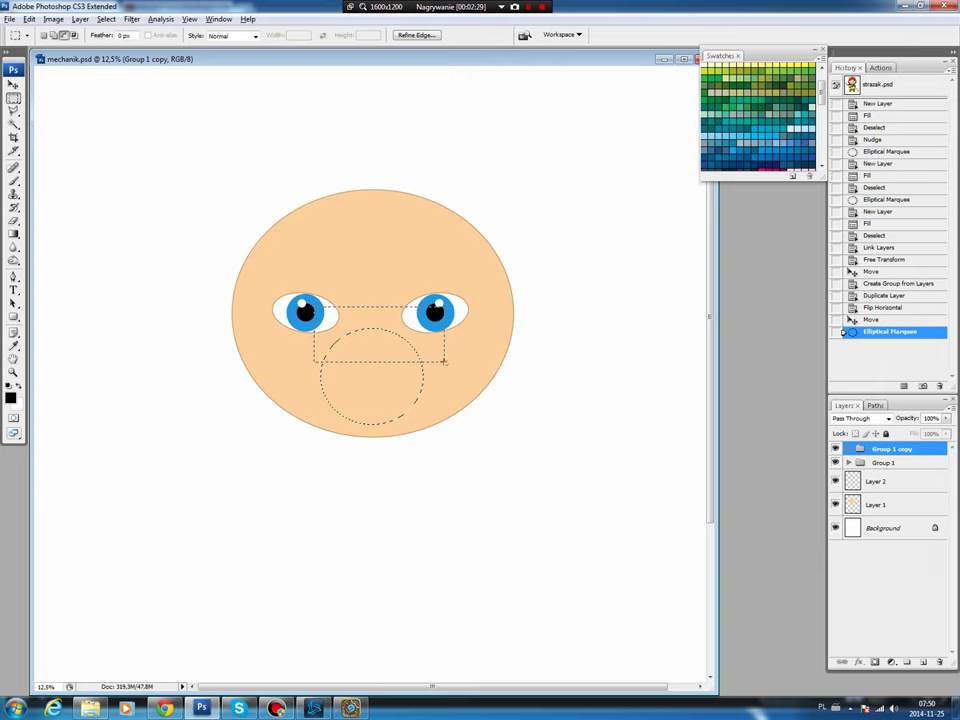
drag(445, 362, 445, 356)
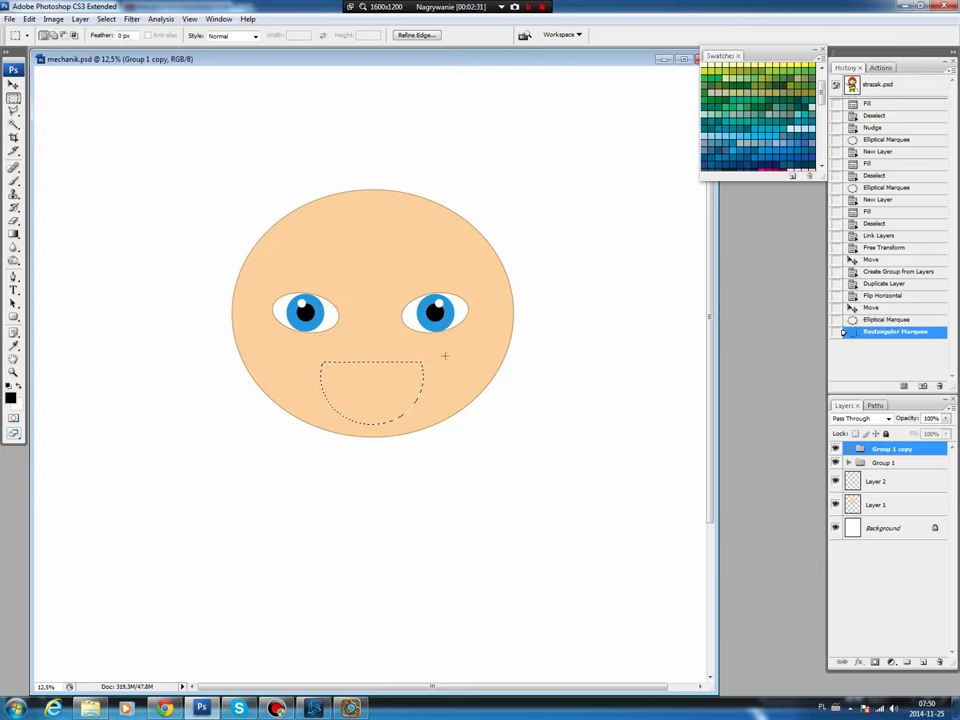
Fill the mouth shape coral red on new Layer 8 and fine-tune its position.
click(922, 663)
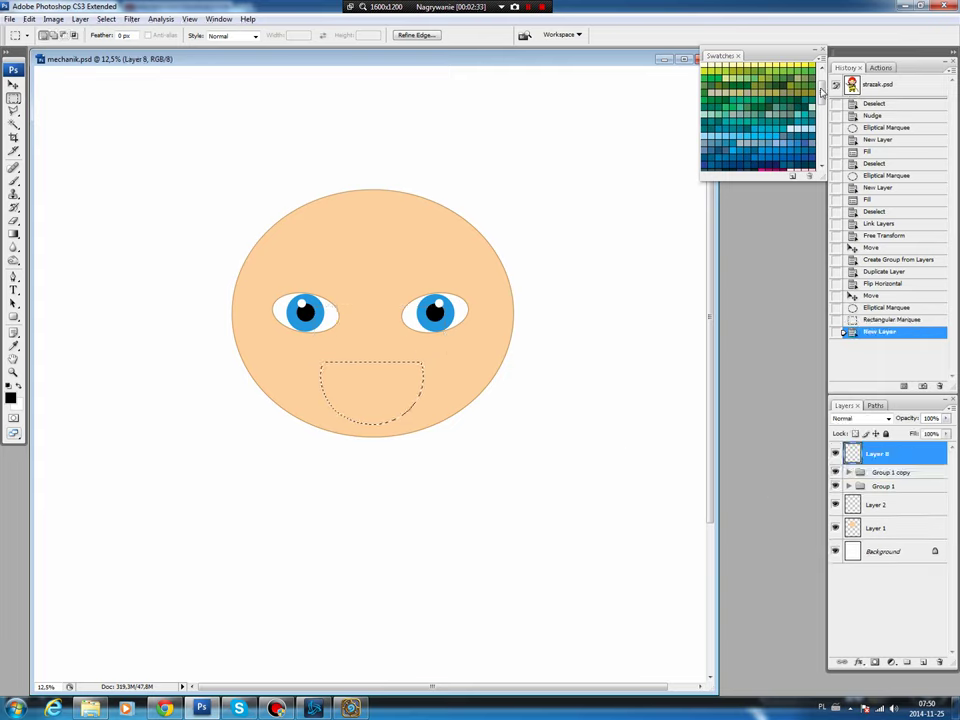
scroll(760, 110, up, 3)
click(725, 80)
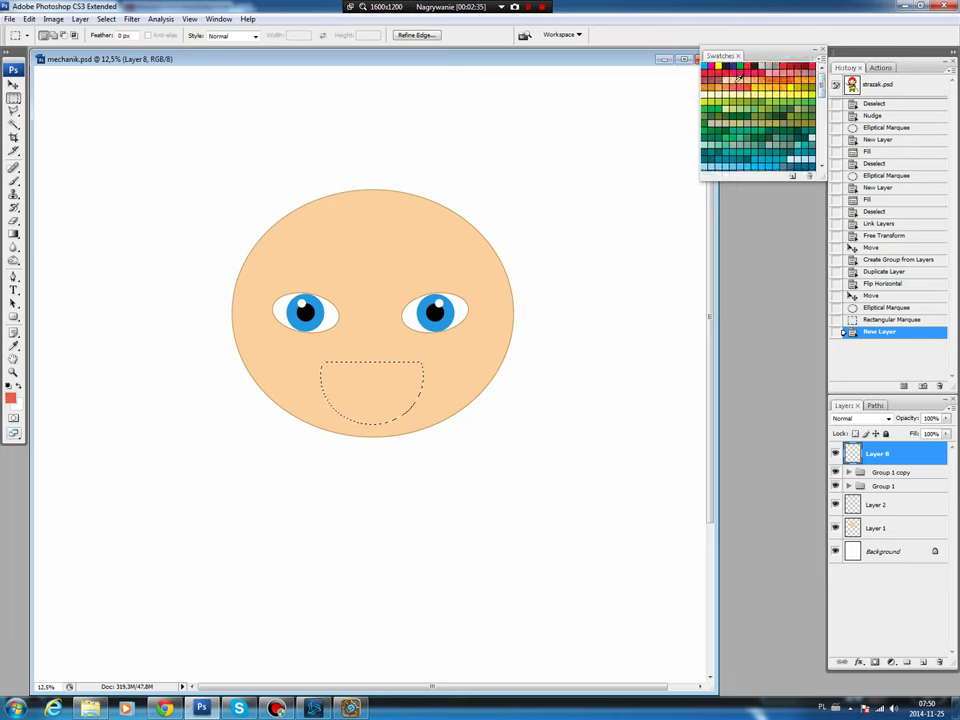
key(alt+BackSpace)
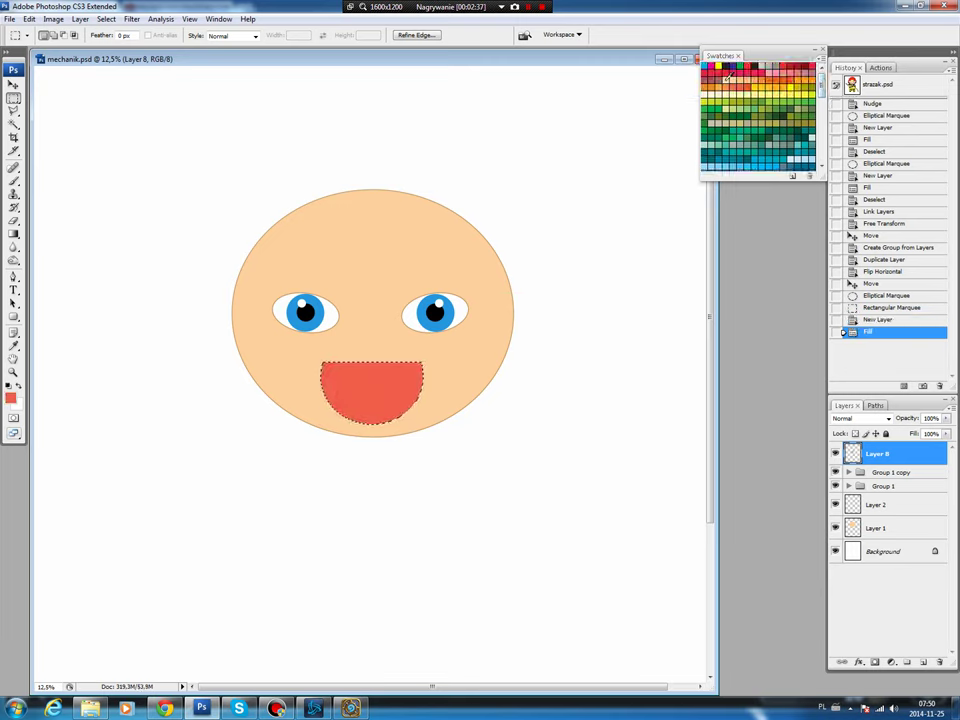
key(ctrl+d)
key(v)
drag(385, 401, 382, 398)
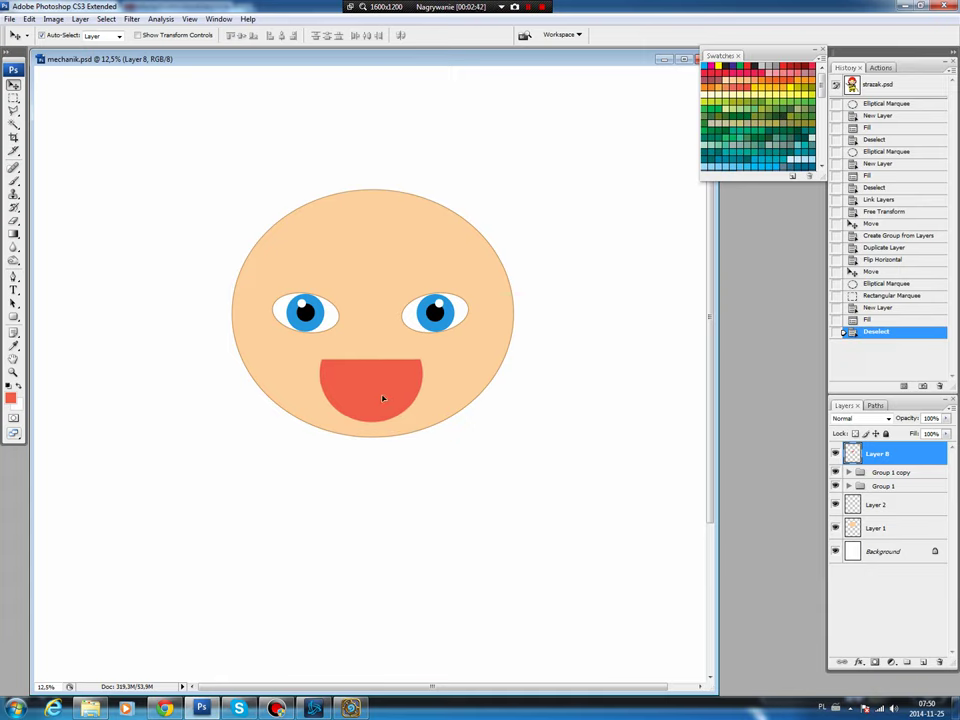
drag(383, 398, 384, 399)
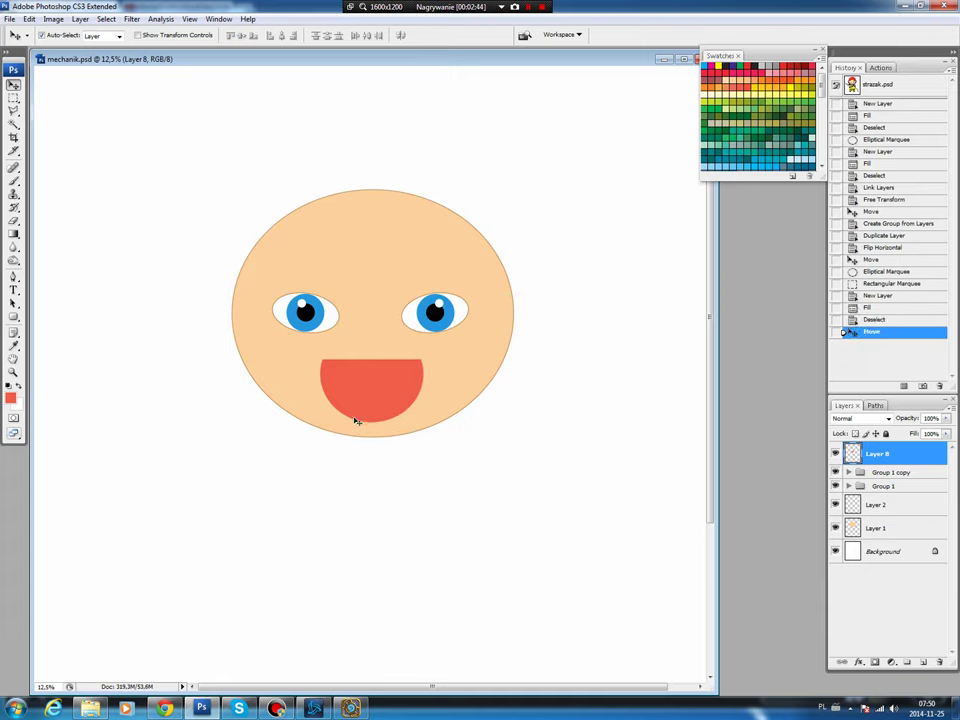
Reload the mouth selection on a new layer and set a darker brown foreground colour.
ctrl+click(852, 453)
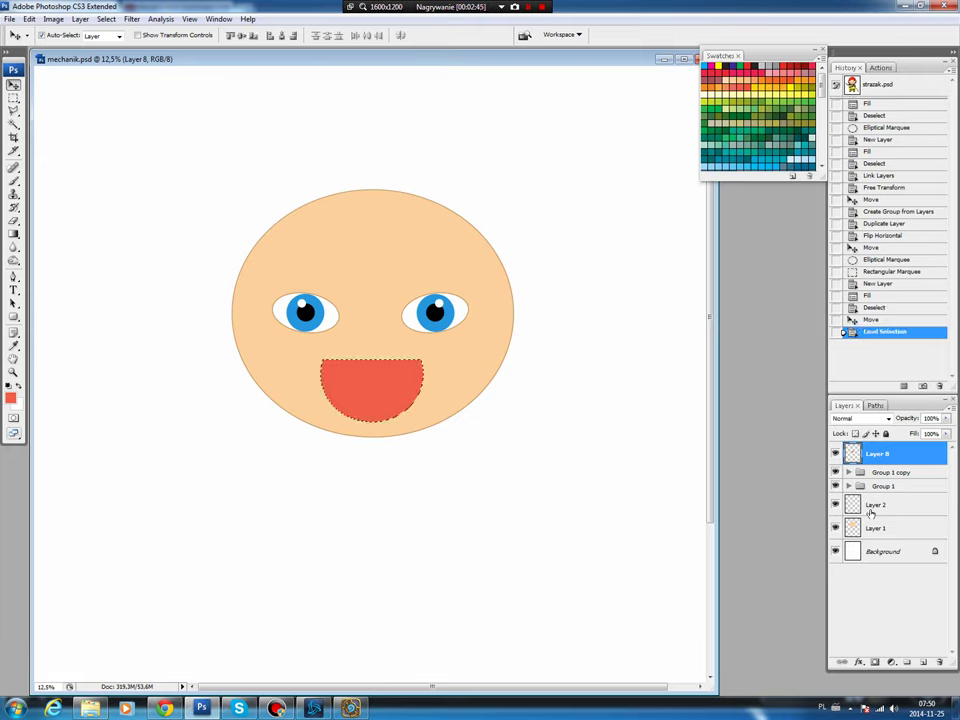
click(922, 662)
key(b)
alt+click(236, 336)
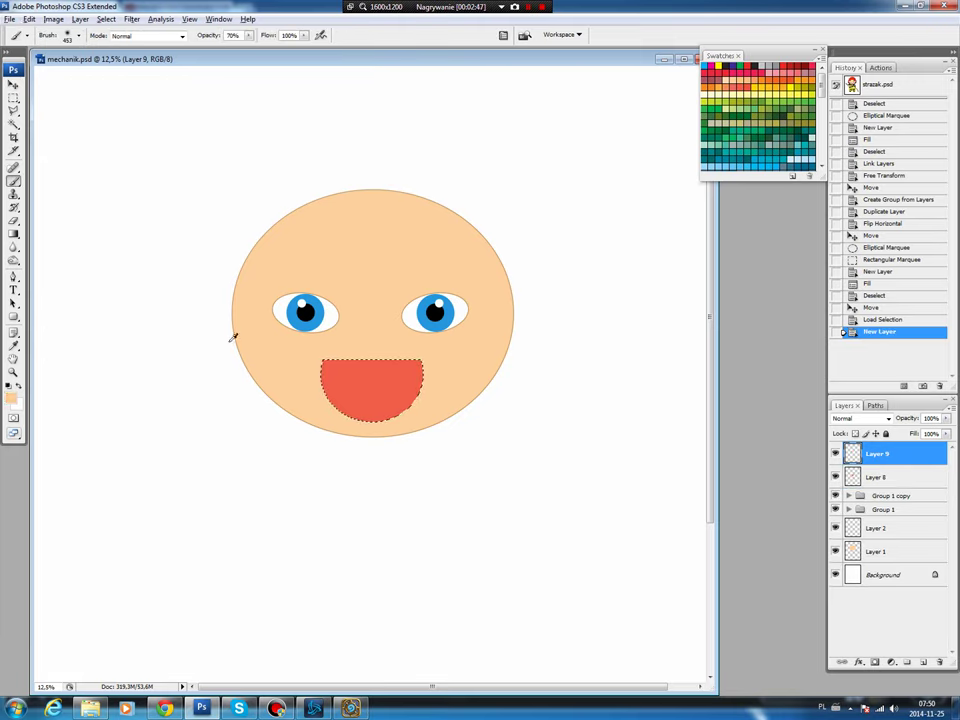
click(13, 345)
click(10, 398)
click(412, 237)
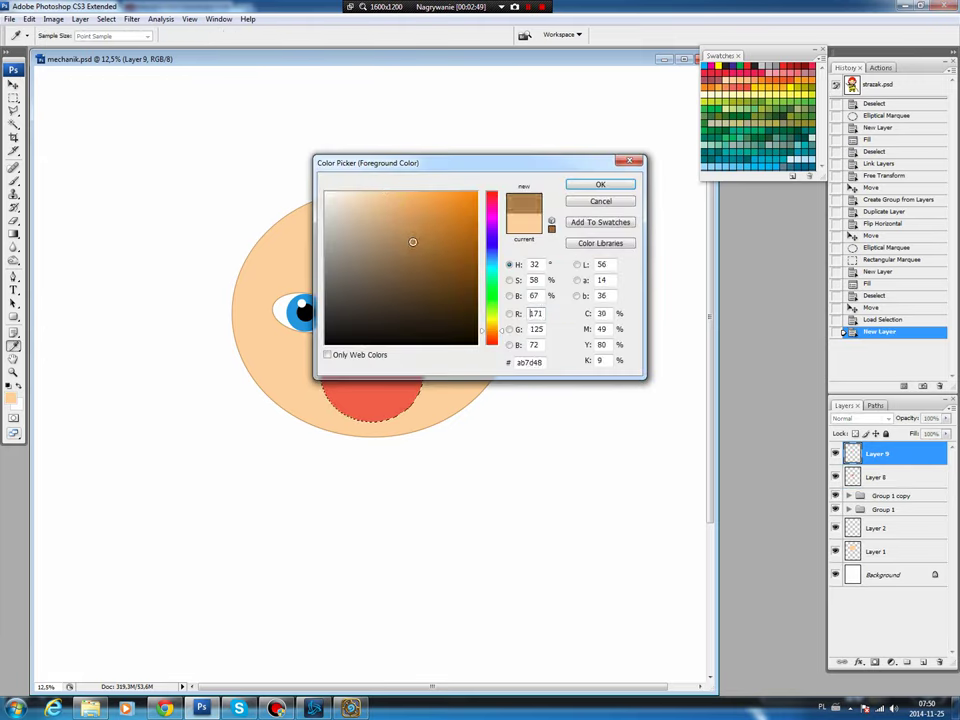
click(598, 185)
Stroke the mouth selection in brown on Layer 9 and deselect.
click(30, 19)
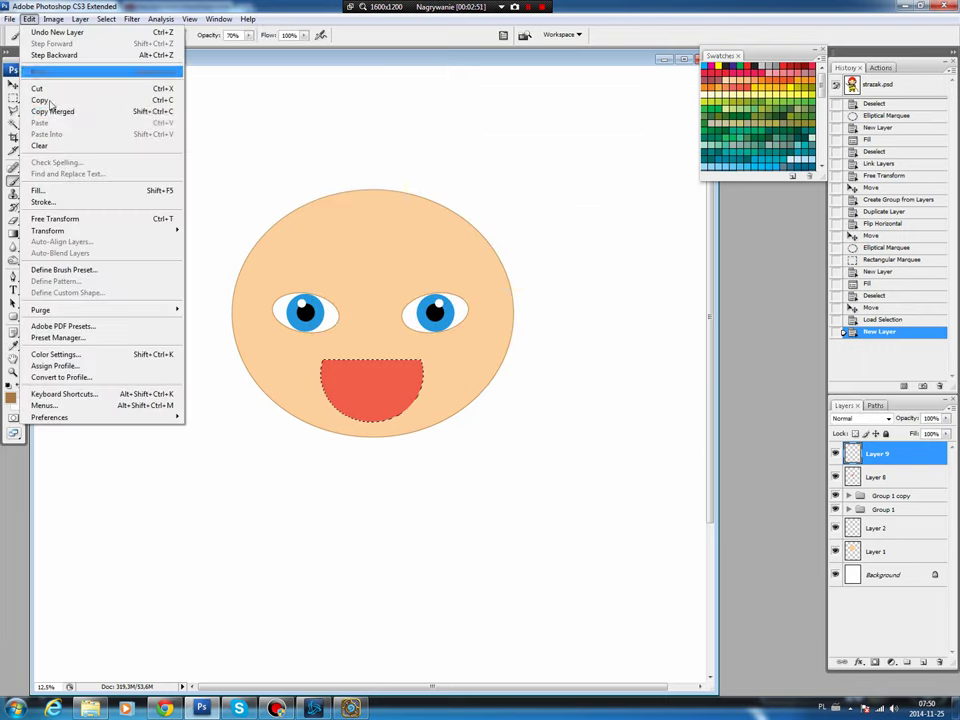
click(50, 201)
key(Return)
key(b)
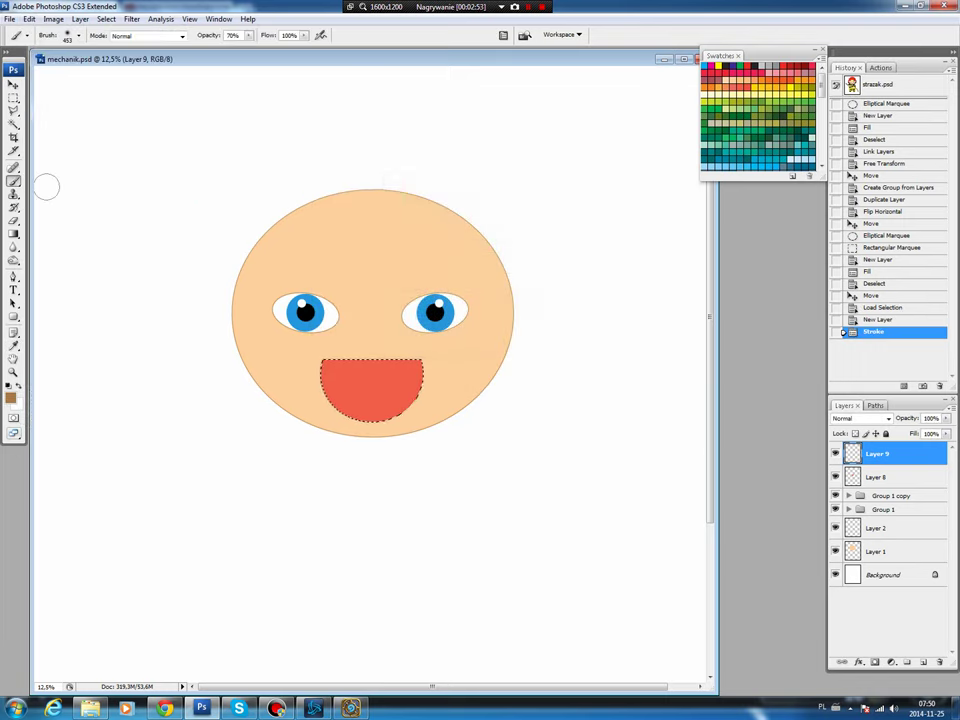
key(ctrl+d)
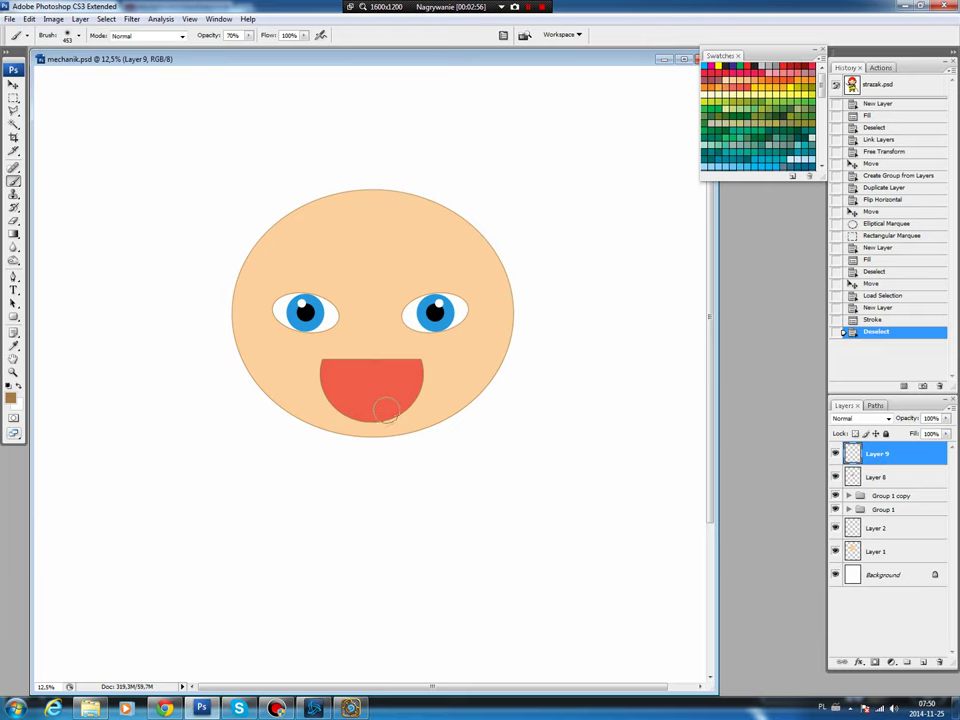
click(897, 485)
Fill a white ellipse across the top of the mouth on a new layer.
key(m)
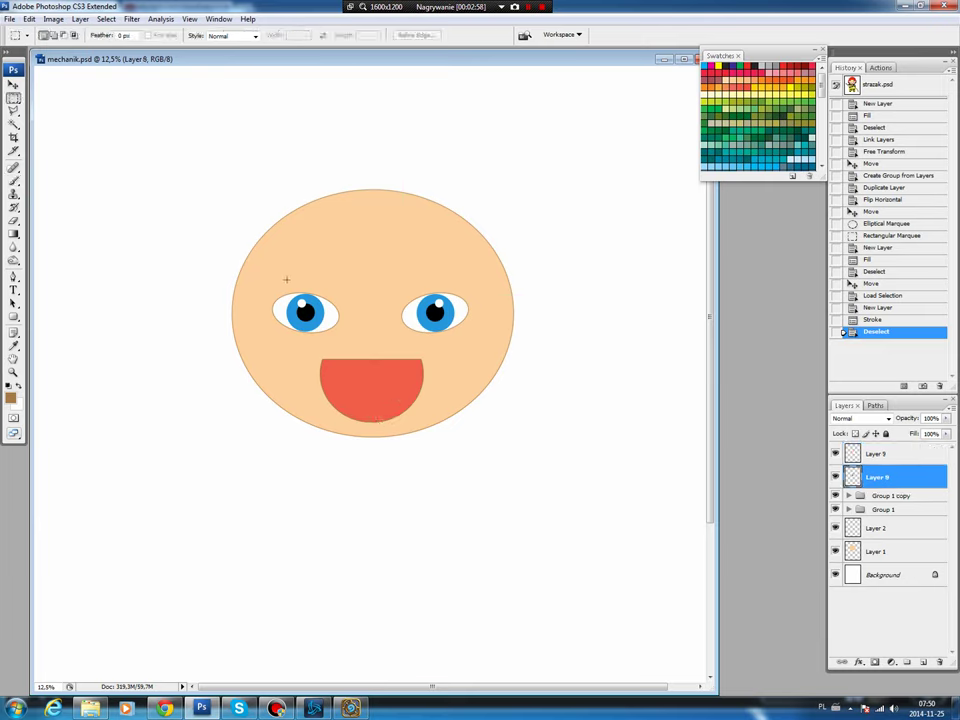
drag(13, 97, 64, 110)
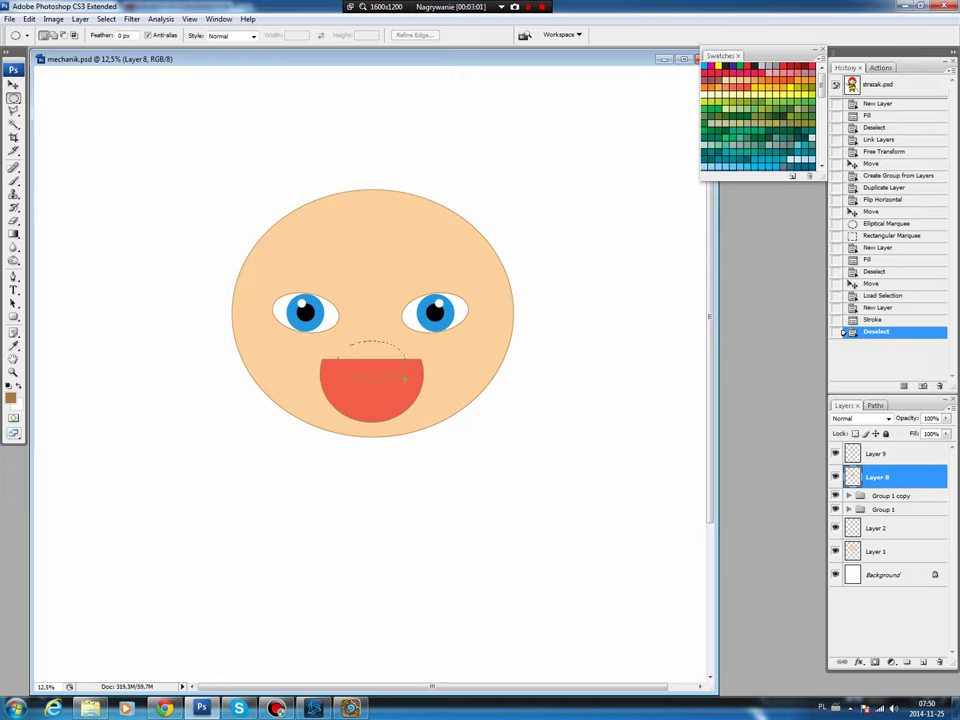
drag(404, 378, 380, 366)
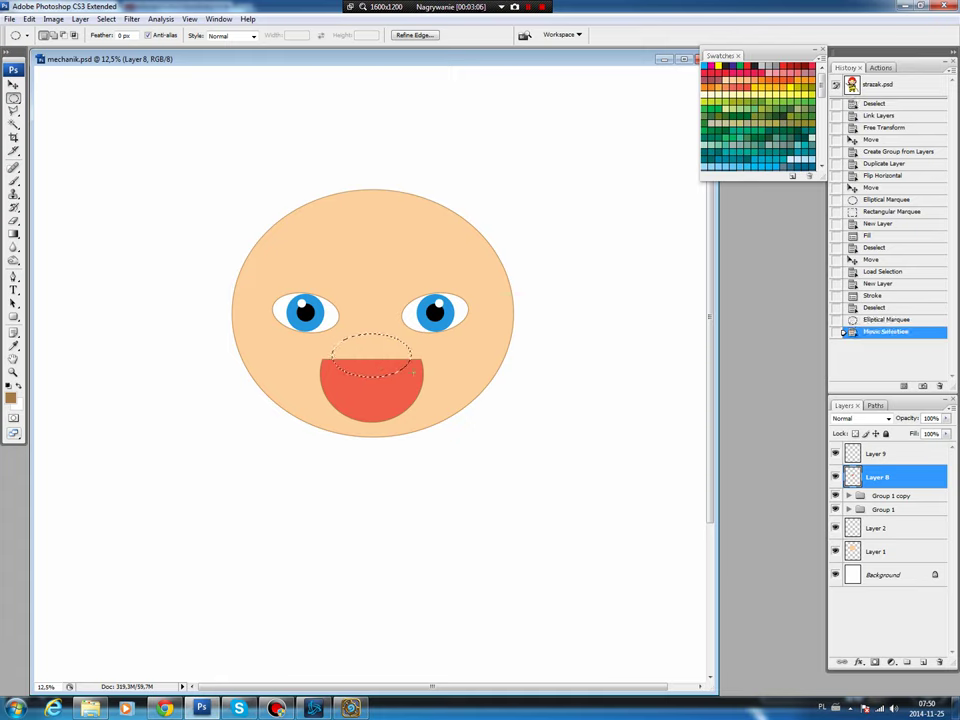
click(925, 664)
key(ctrl+BackSpace)
key(ctrl+d)
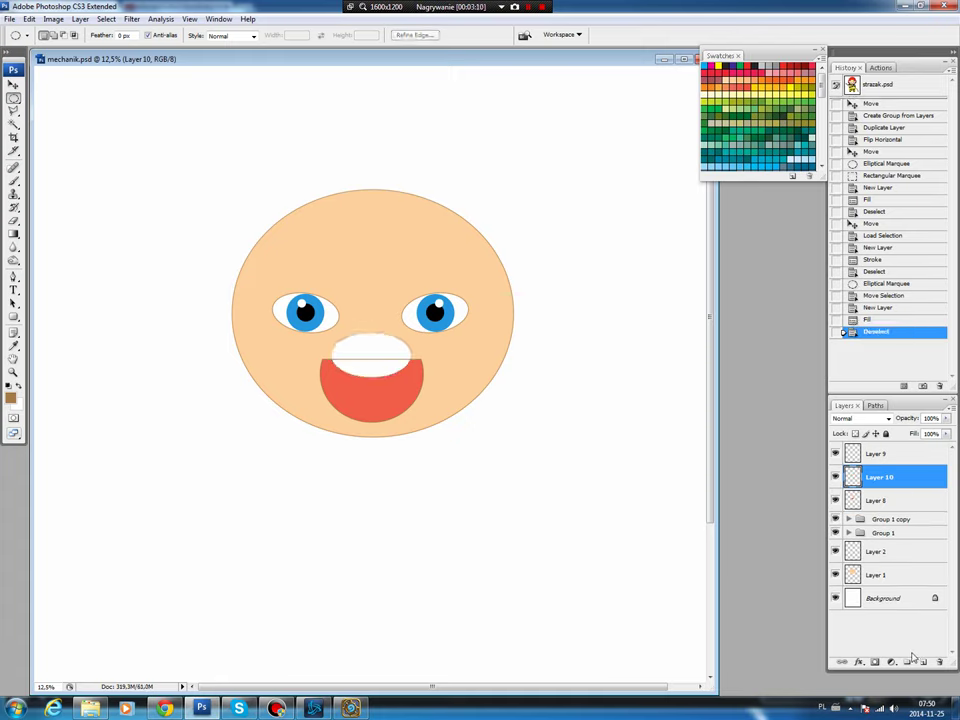
Trim the white ellipse to the mouth by deleting everything outside the mouth selection.
ctrl+click(852, 500)
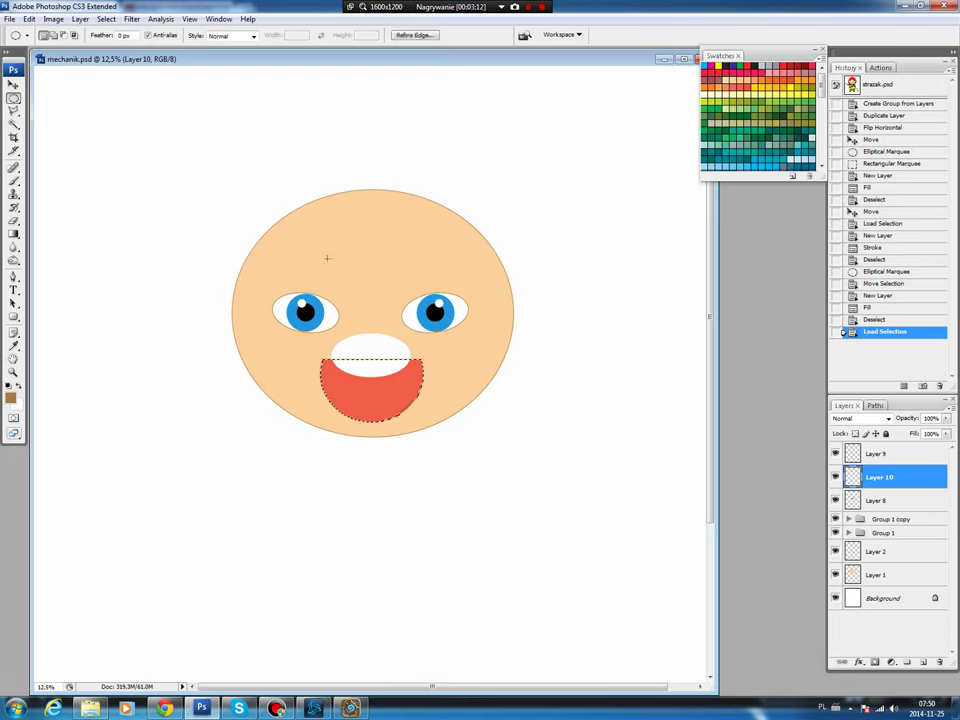
click(106, 19)
click(116, 66)
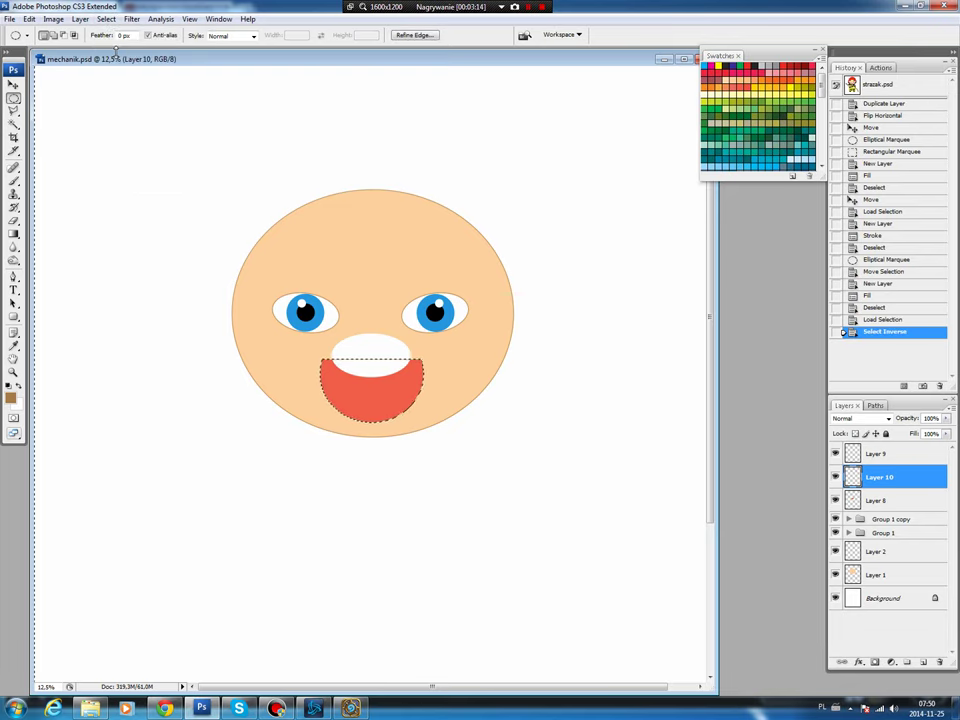
key(Delete)
key(ctrl+d)
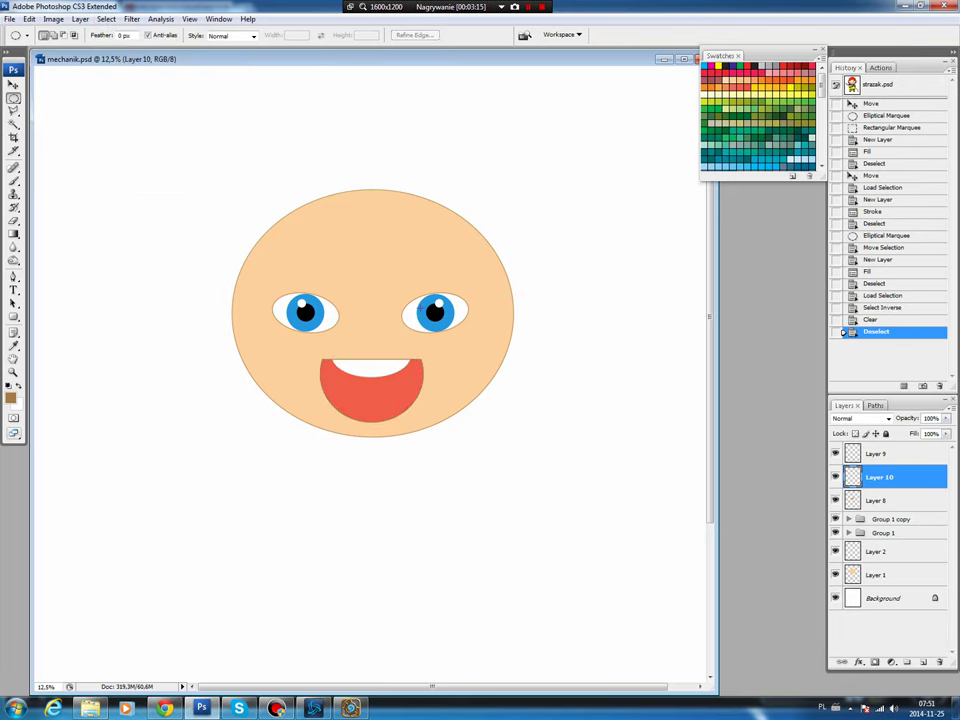
On the red mouth layer, select the mouth's left side by inverting an ellipse over the lower right.
key(v)
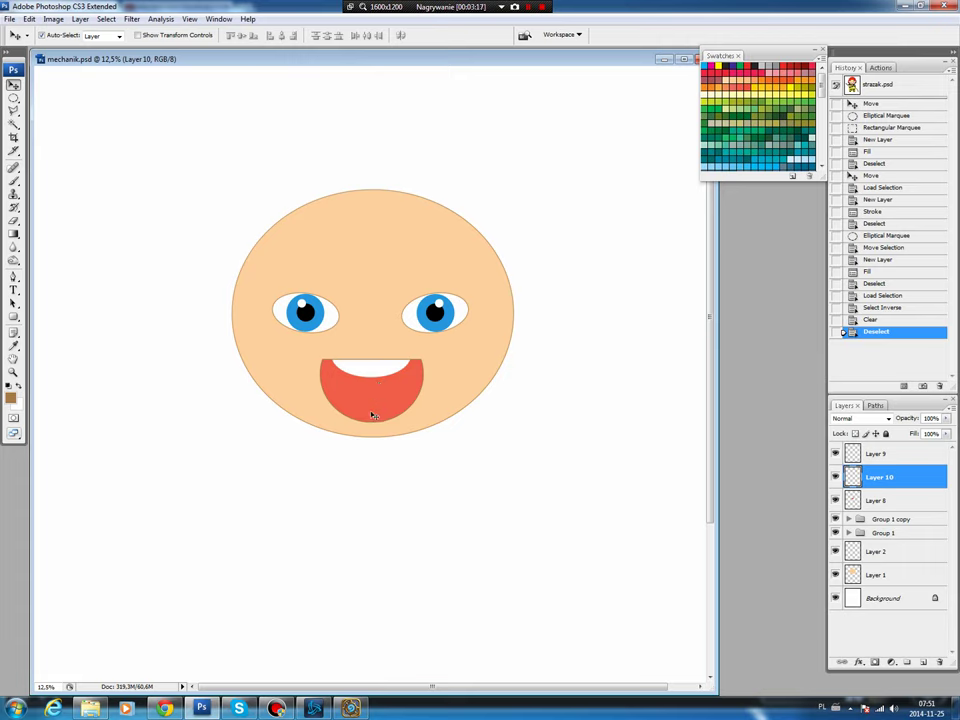
click(372, 414)
key(m)
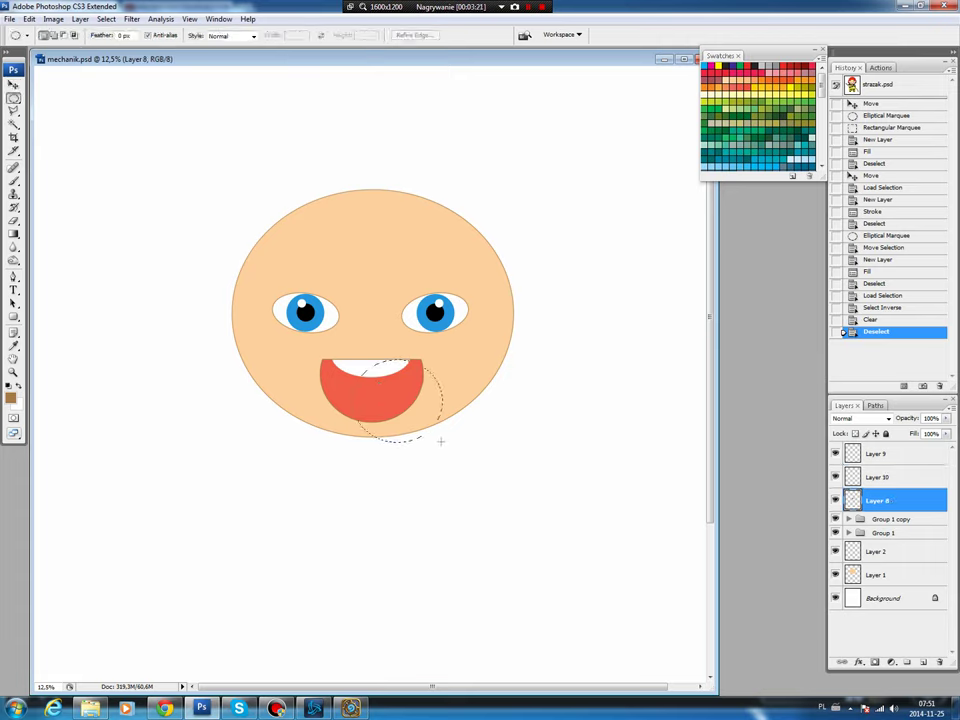
drag(441, 441, 422, 434)
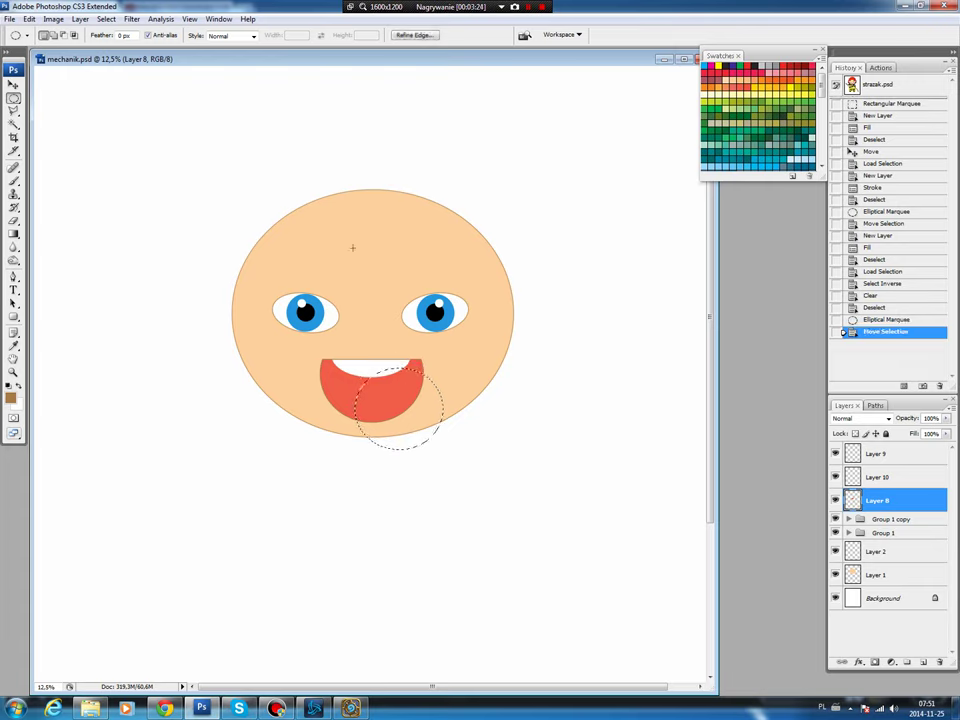
click(105, 19)
click(108, 62)
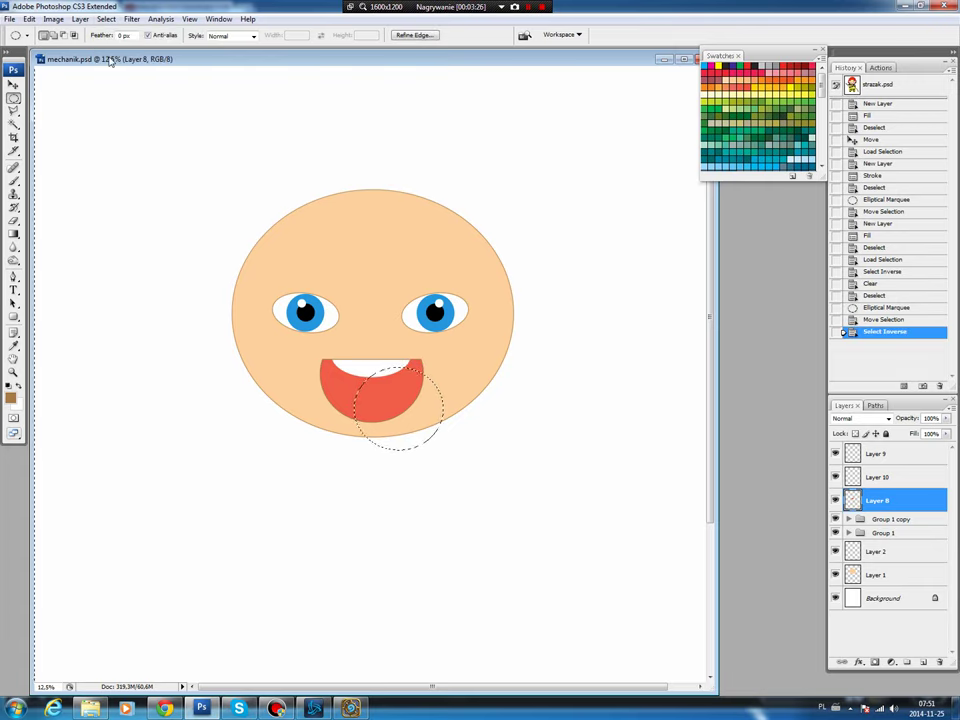
Apply Hue/Saturation with Lightness -11 and Saturation +8 to the selection, then deselect.
key(ctrl+u)
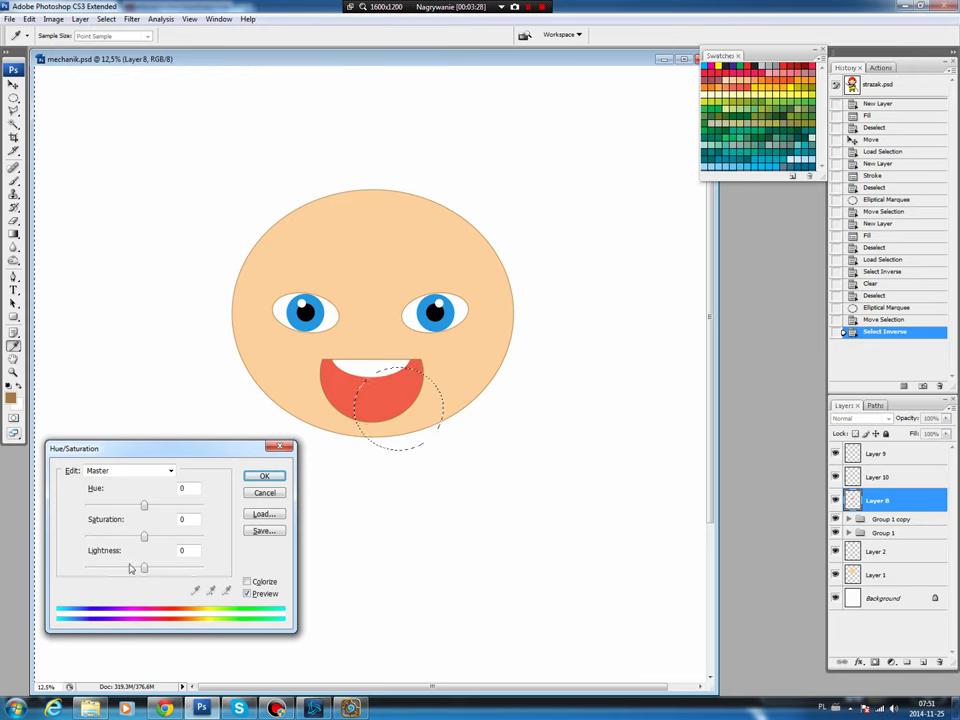
drag(142, 572, 139, 571)
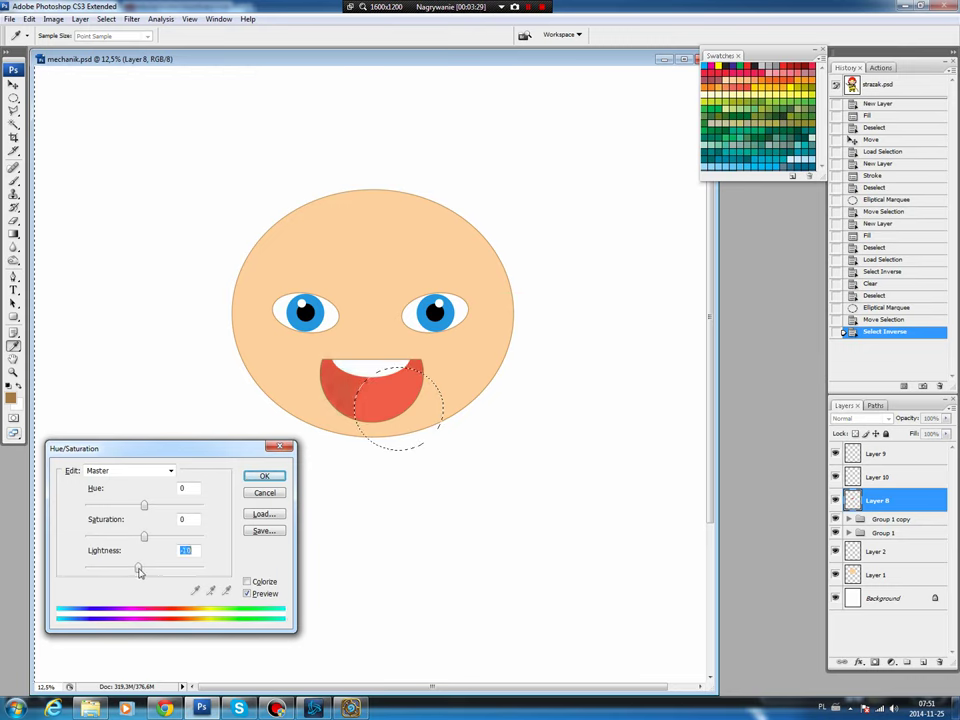
drag(139, 571, 149, 537)
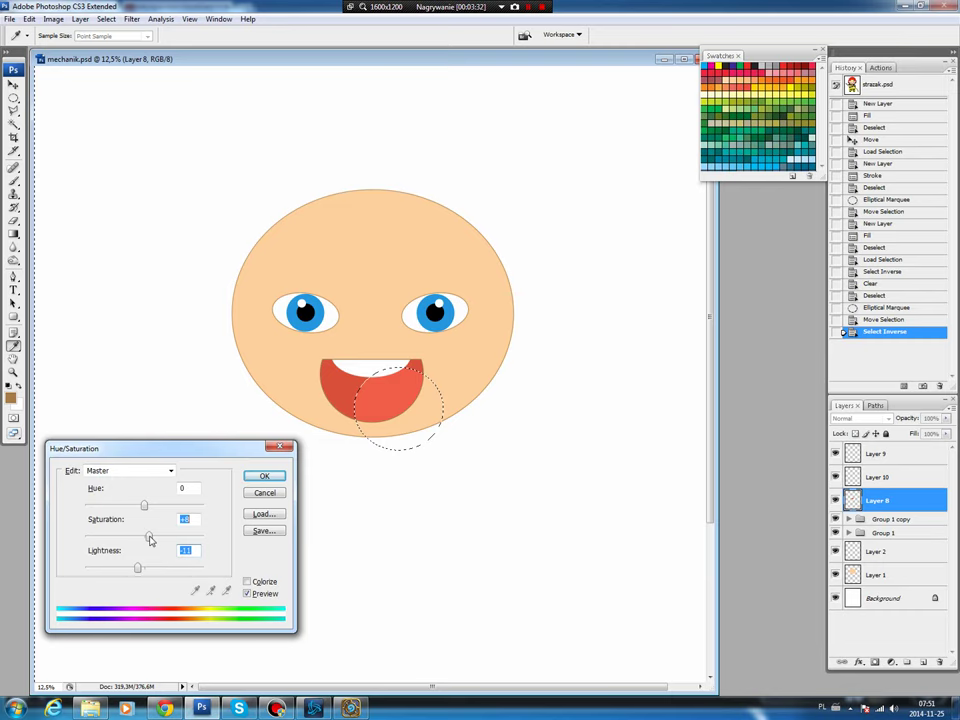
click(264, 476)
key(ctrl+d)
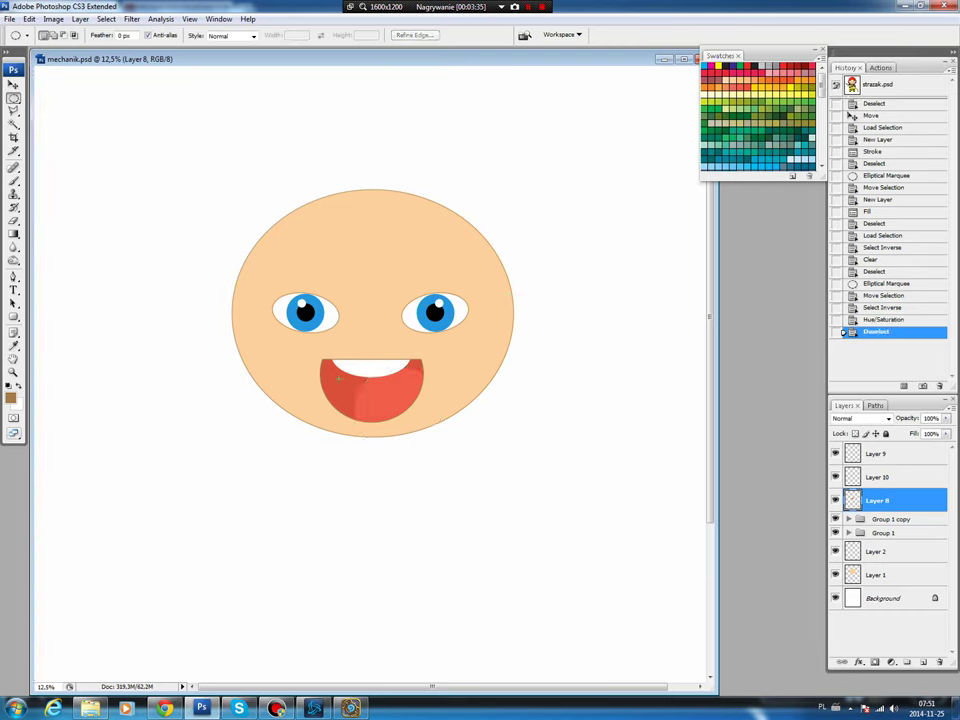
Stroke a dark brown ellipse outline around the left eye on a new layer.
click(877, 552)
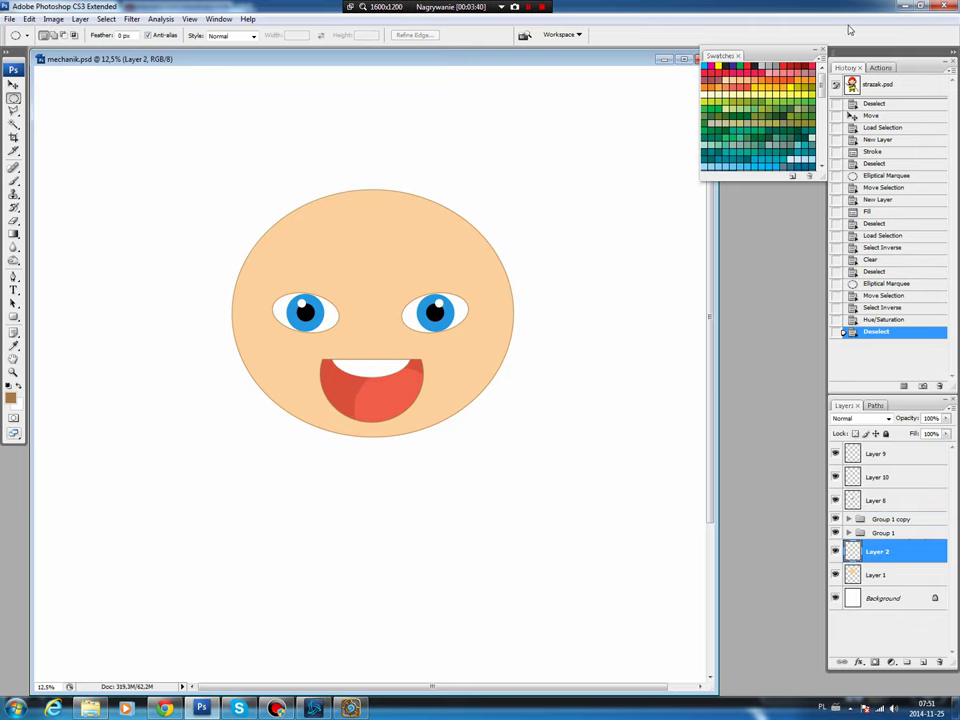
scroll(822, 122, down, 3)
scroll(822, 122, down, 3)
scroll(822, 122, down, 2)
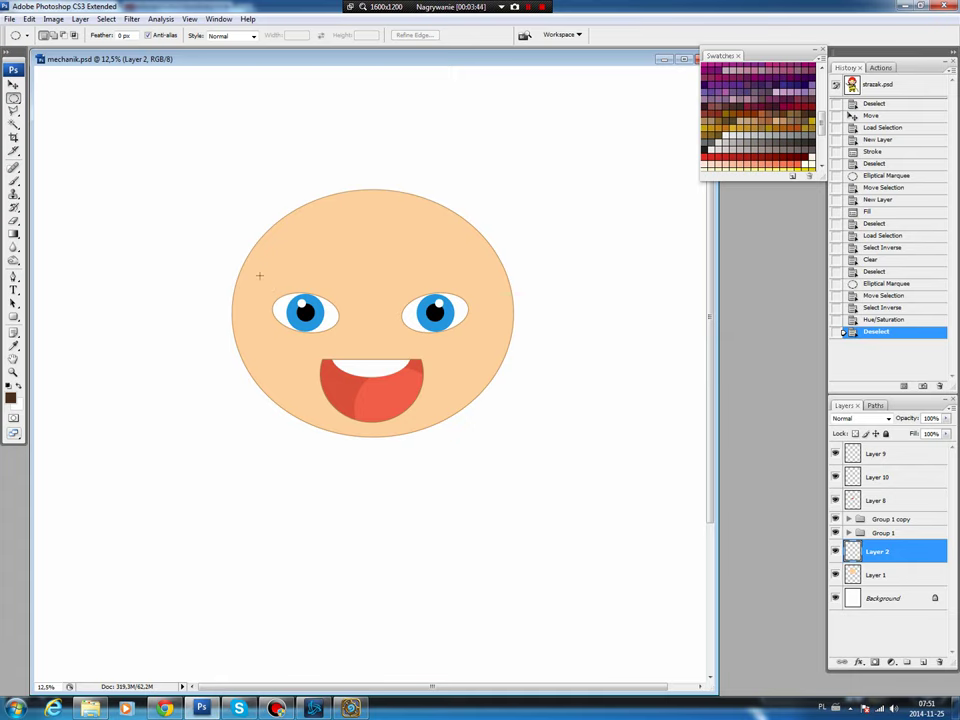
drag(305, 312, 353, 354)
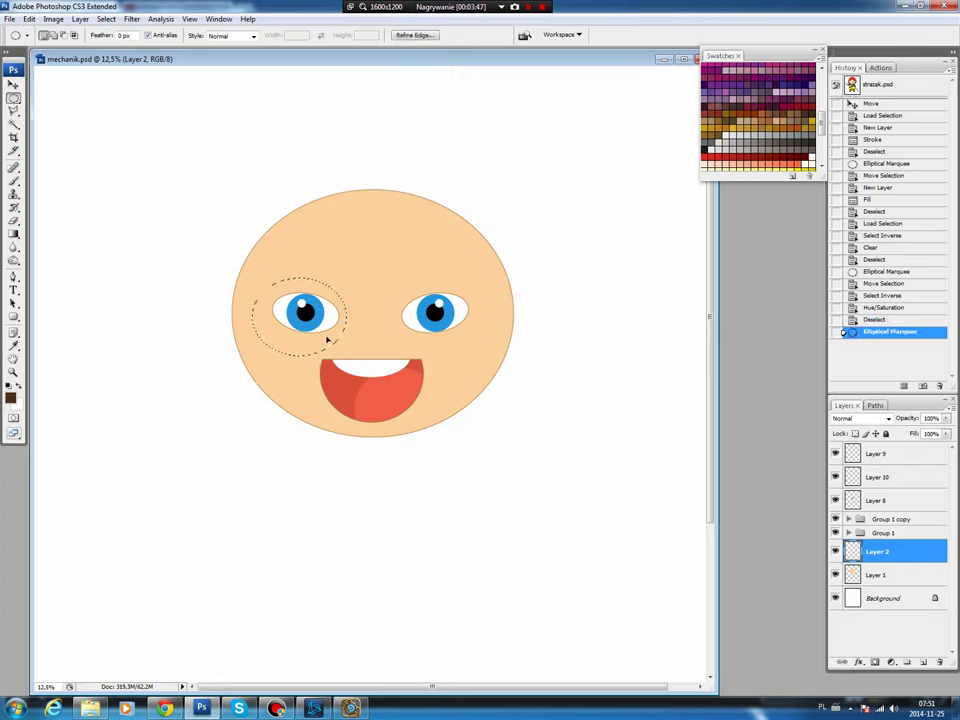
drag(327, 336, 321, 337)
click(923, 662)
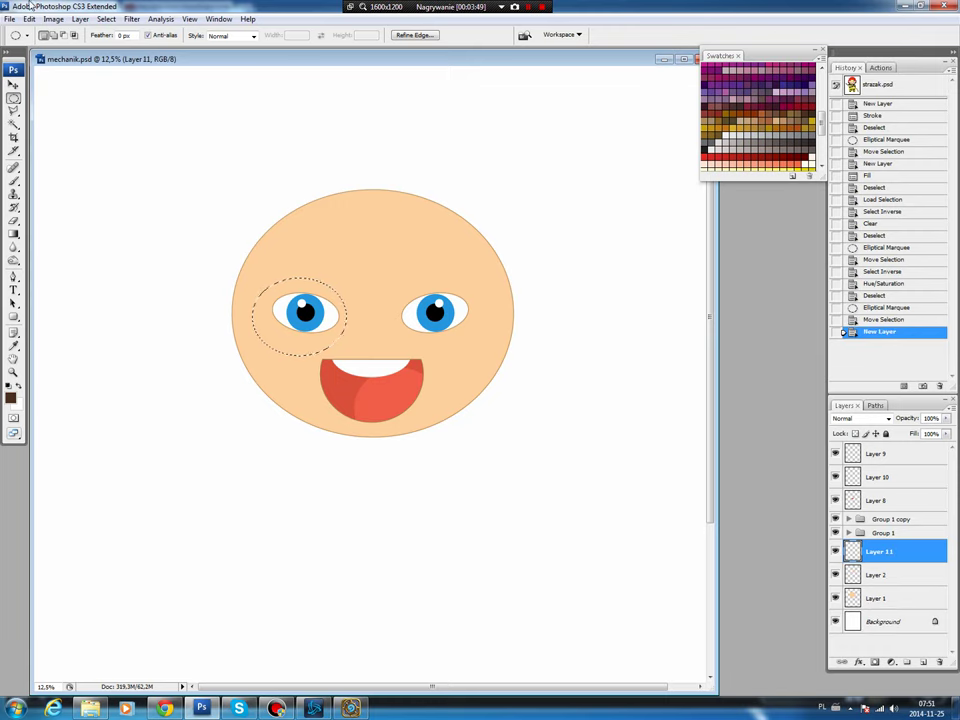
click(30, 19)
click(43, 201)
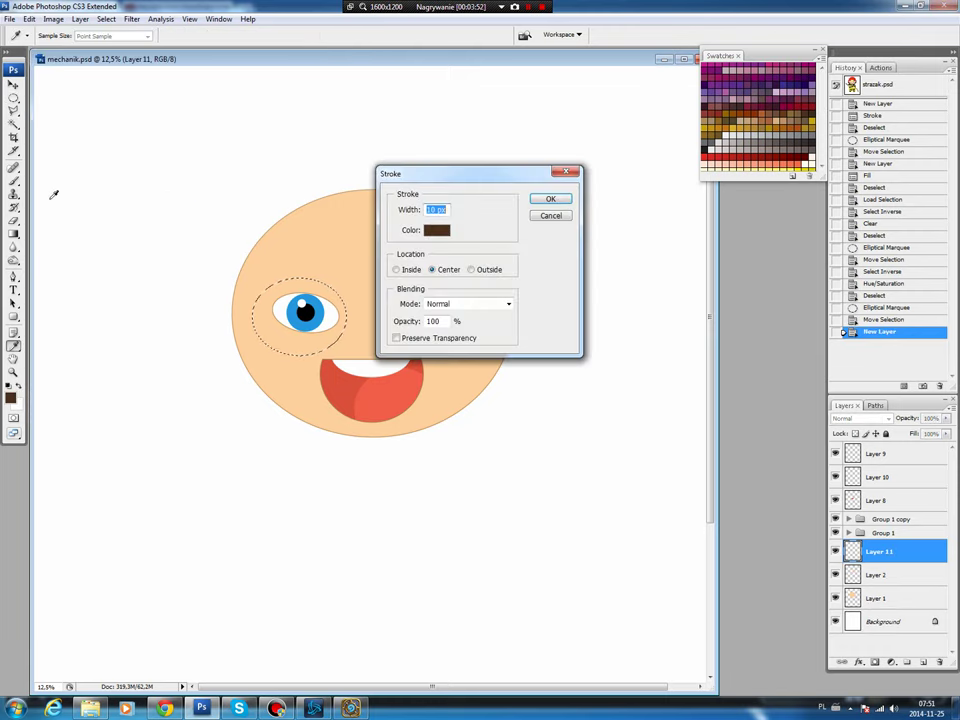
key(Return)
key(ctrl+d)
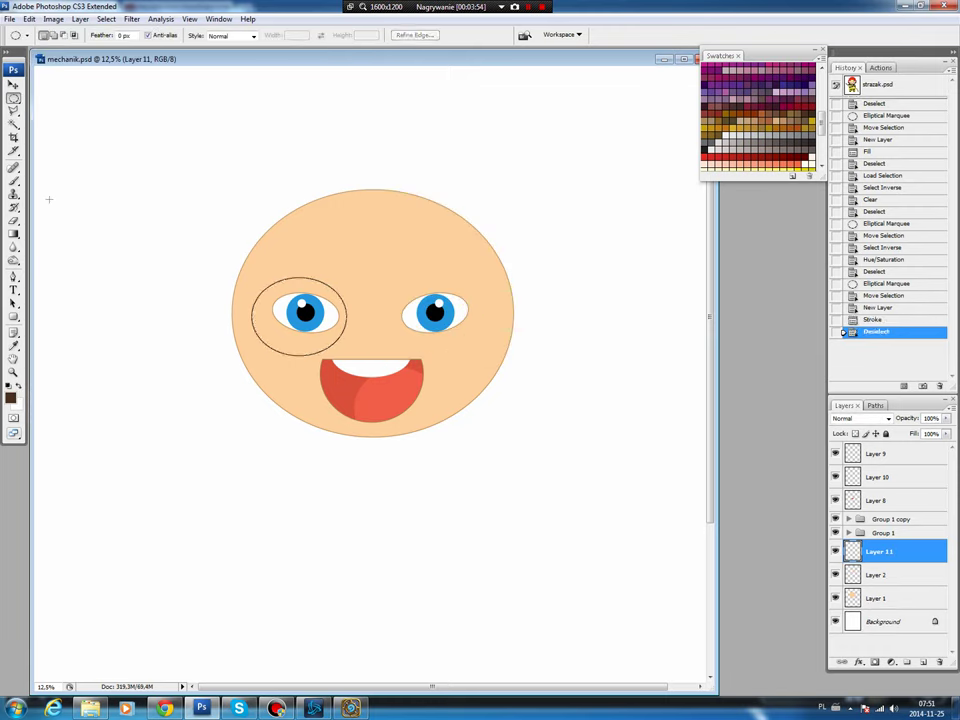
Trim away the outline's lower arc, leaving an arched left eyebrow.
click(14, 111)
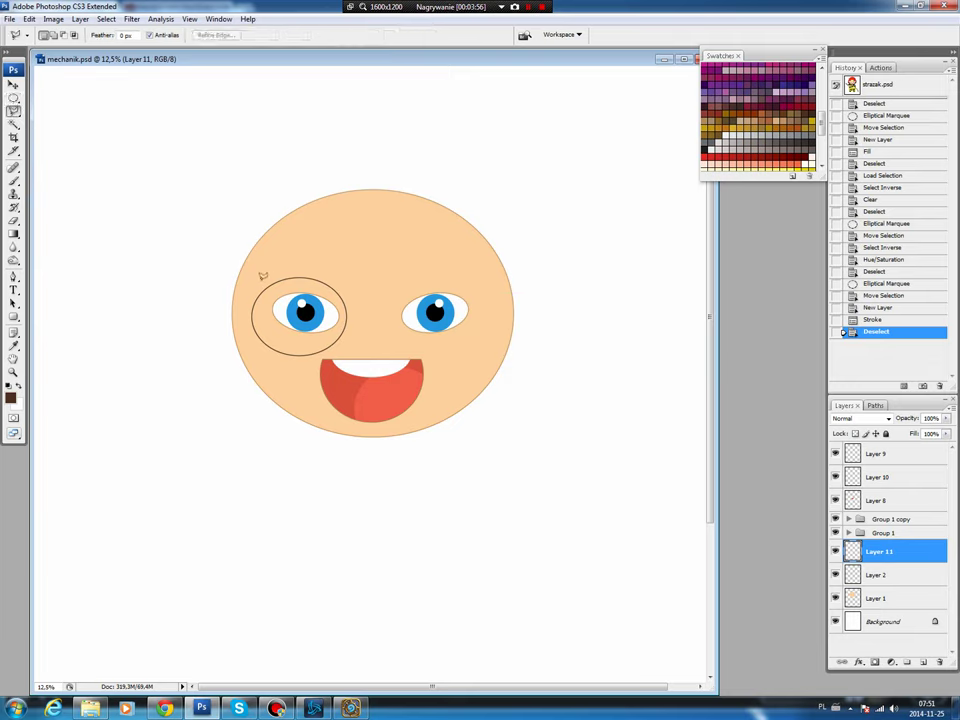
mouse_move(276, 294)
mouse_down()
mouse_move(338, 298)
mouse_move(392, 336)
mouse_move(223, 375)
mouse_move(240, 268)
mouse_up()
click(258, 272)
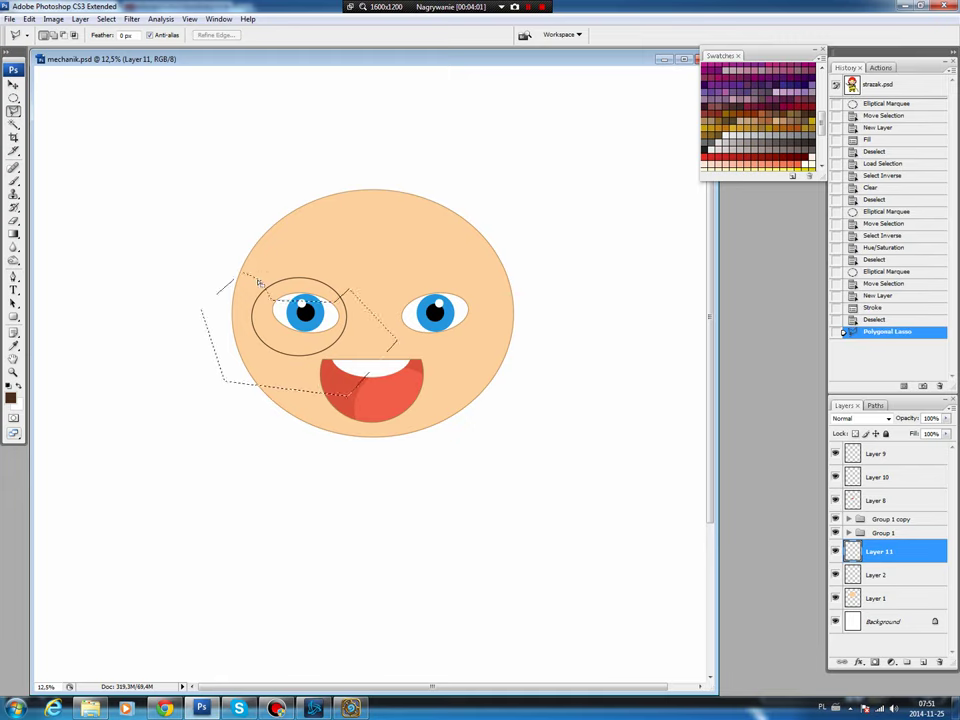
key(Delete)
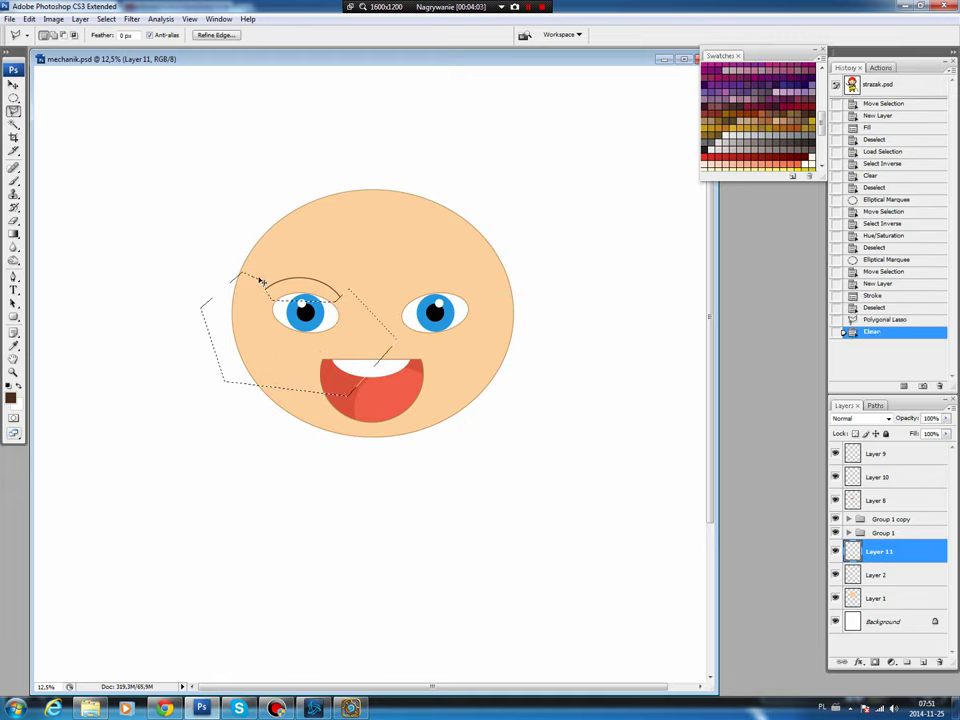
key(ctrl+d)
Duplicate the eyebrow, flip the copy horizontally and place it above the right eye.
key(v)
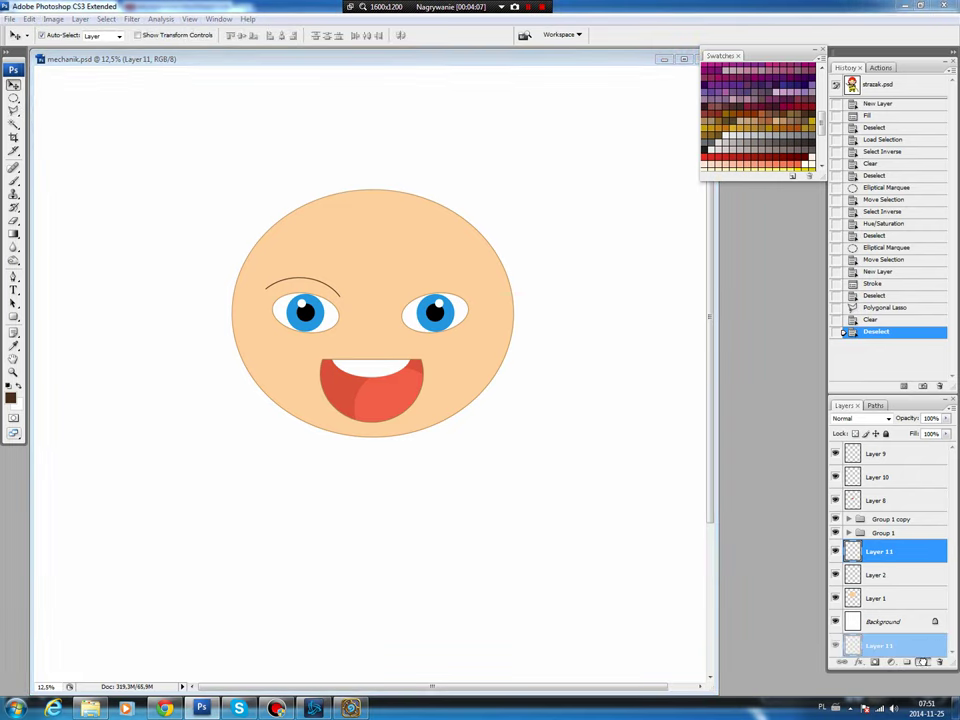
drag(923, 551, 923, 662)
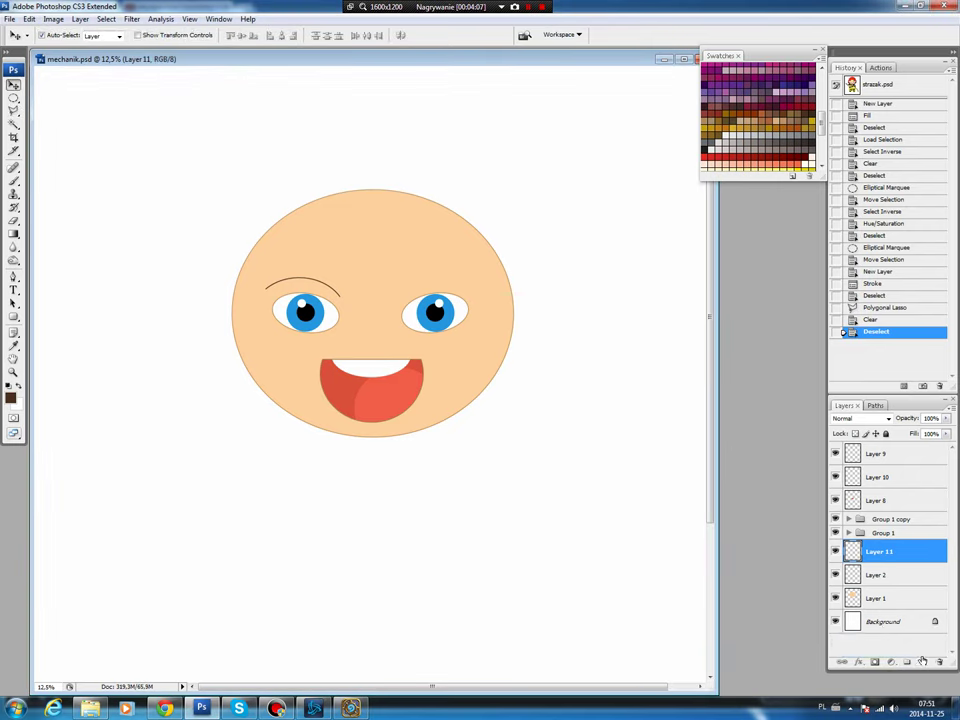
click(31, 19)
click(233, 360)
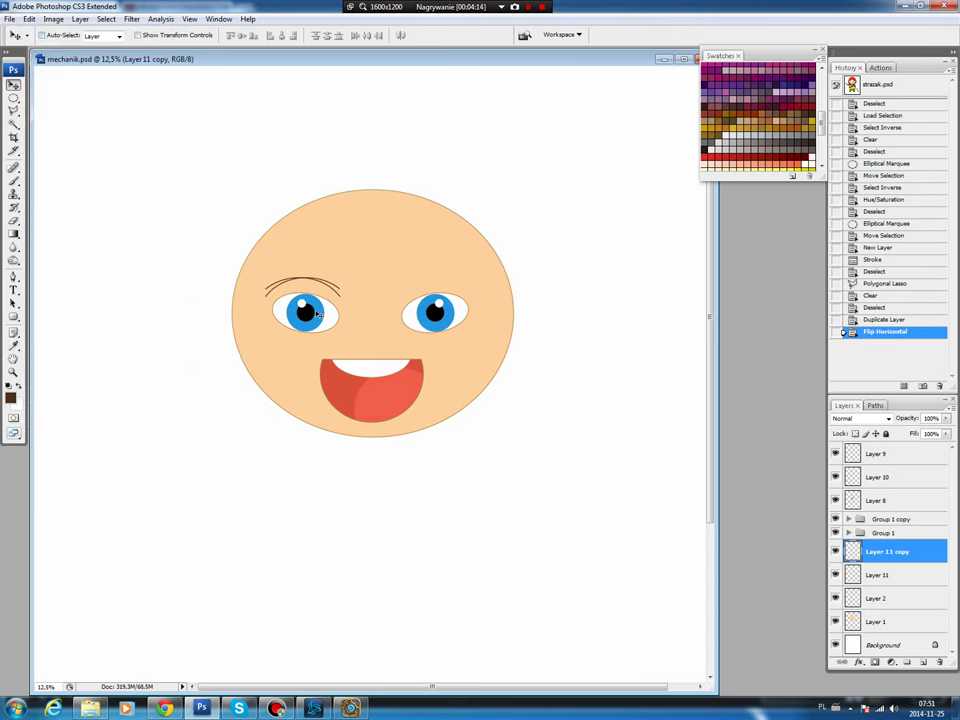
drag(317, 313, 450, 316)
drag(450, 316, 450, 317)
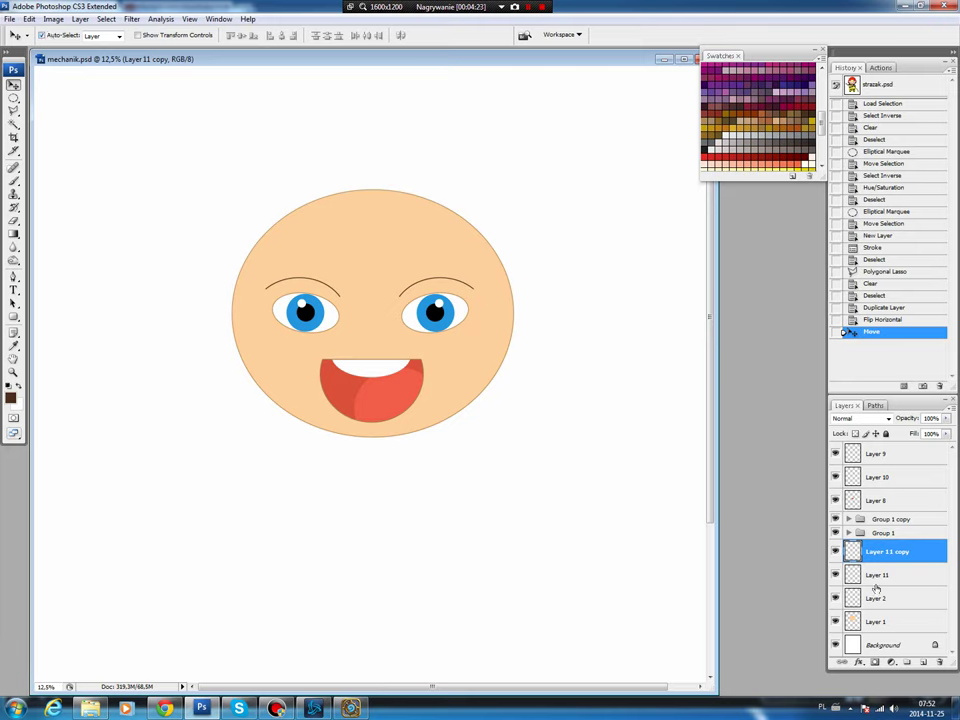
Group Layer 11 copy through Layer 1 into Group 2, then select the Background layer.
shift+click(878, 624)
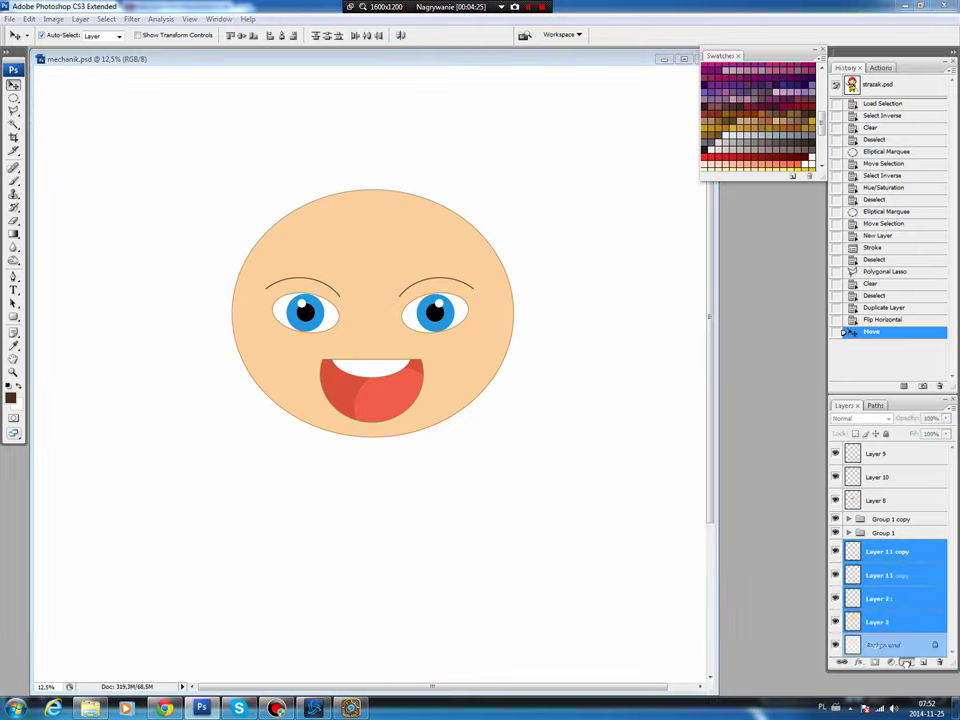
key(ctrl+g)
click(891, 569)
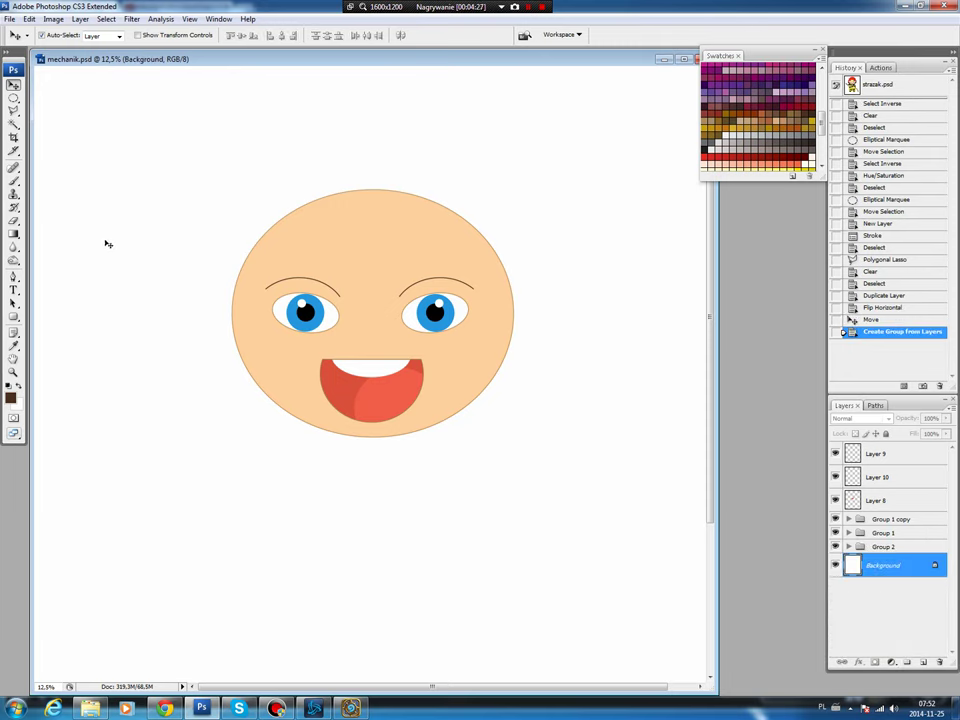
Add a round ear at the face's left edge on a new layer, filled with sampled peach.
click(14, 97)
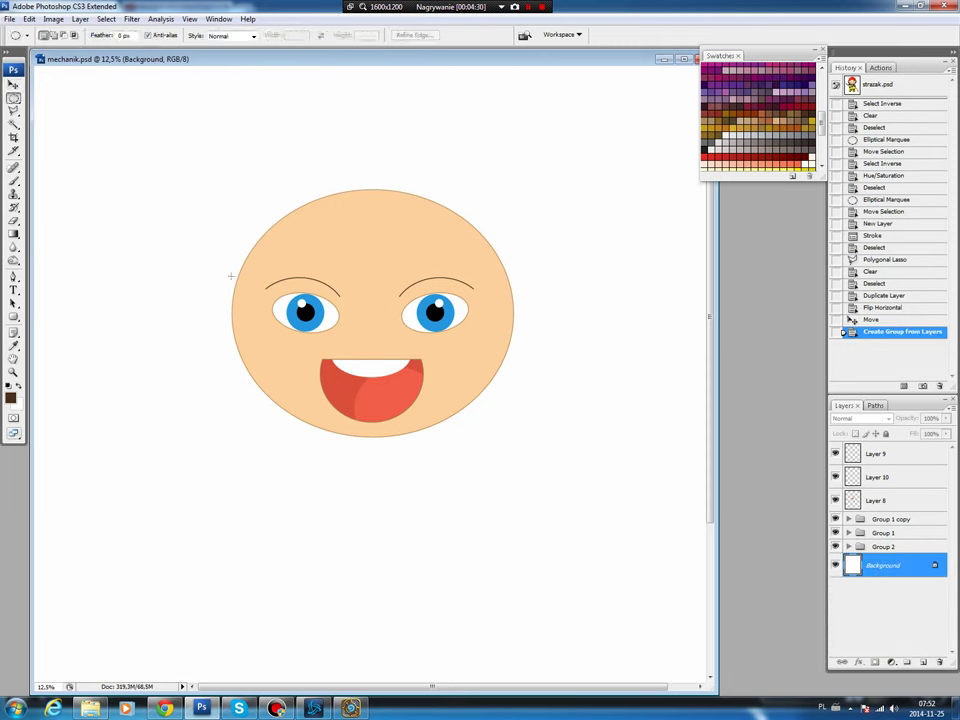
drag(231, 307, 260, 338)
click(923, 662)
key(b)
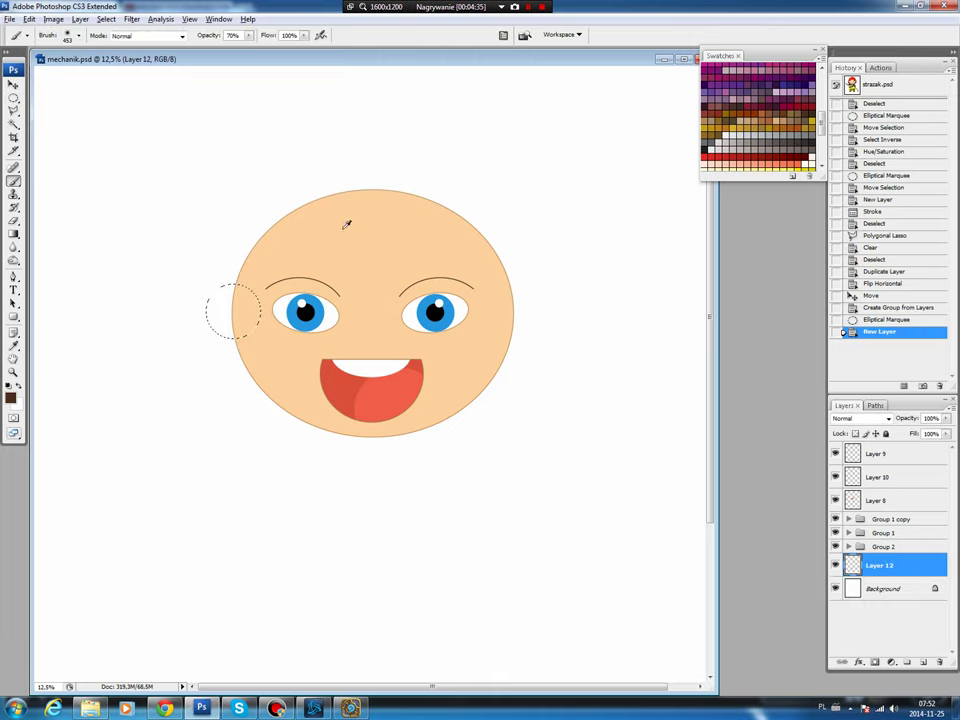
alt+click(335, 220)
key(alt+BackSpace)
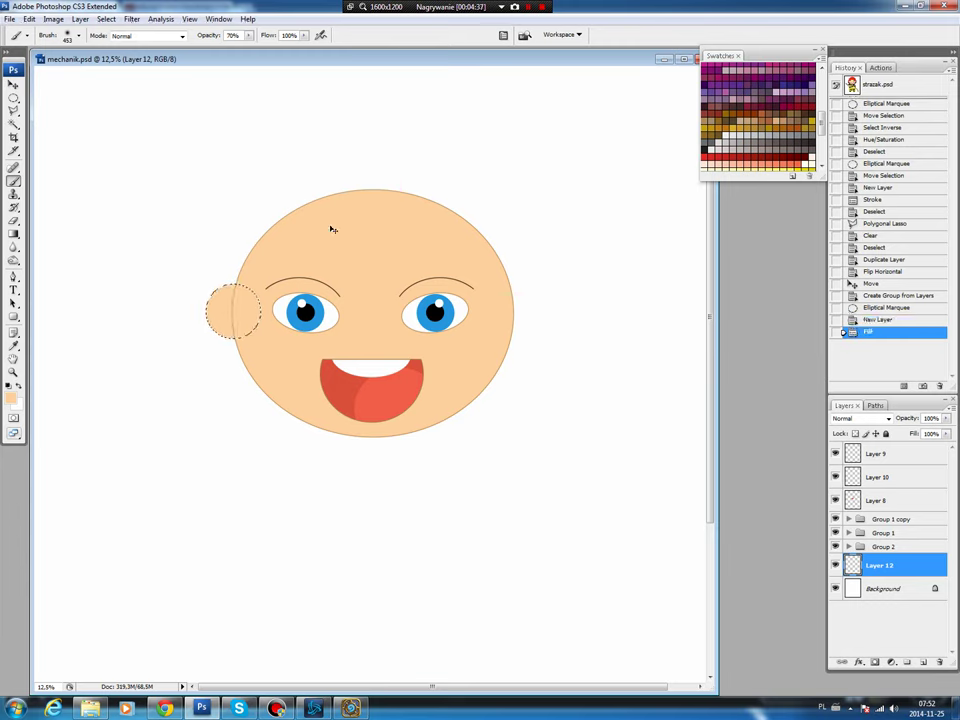
key(ctrl+d)
Nudge the ear left and marquee a smaller inner oval inside it.
key(v)
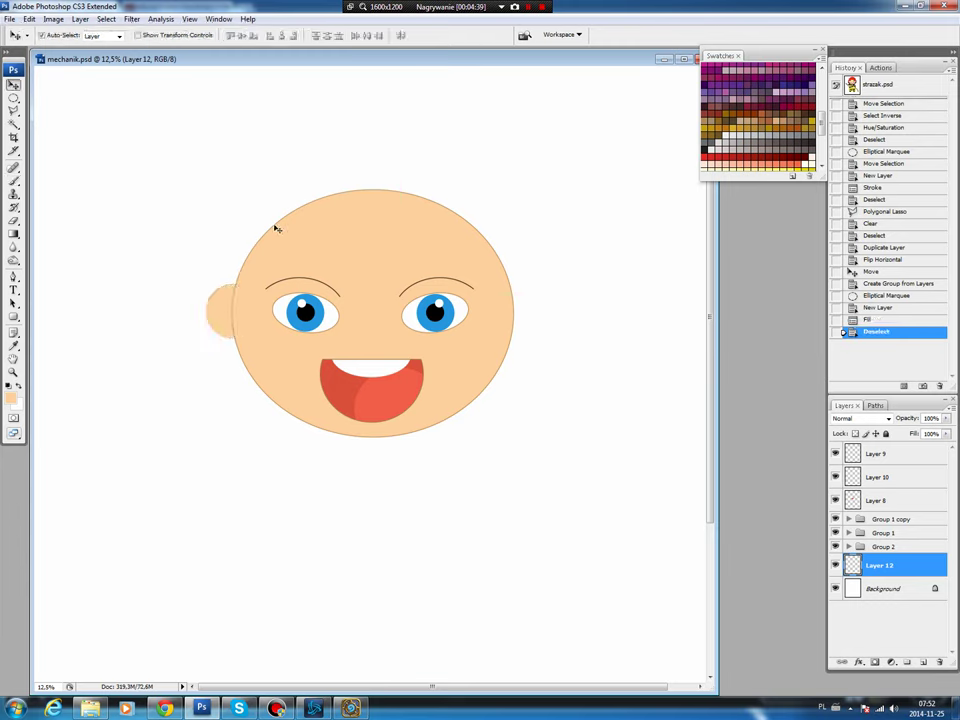
key(shift+Left)
key(shift+Left)
key(shift+Left)
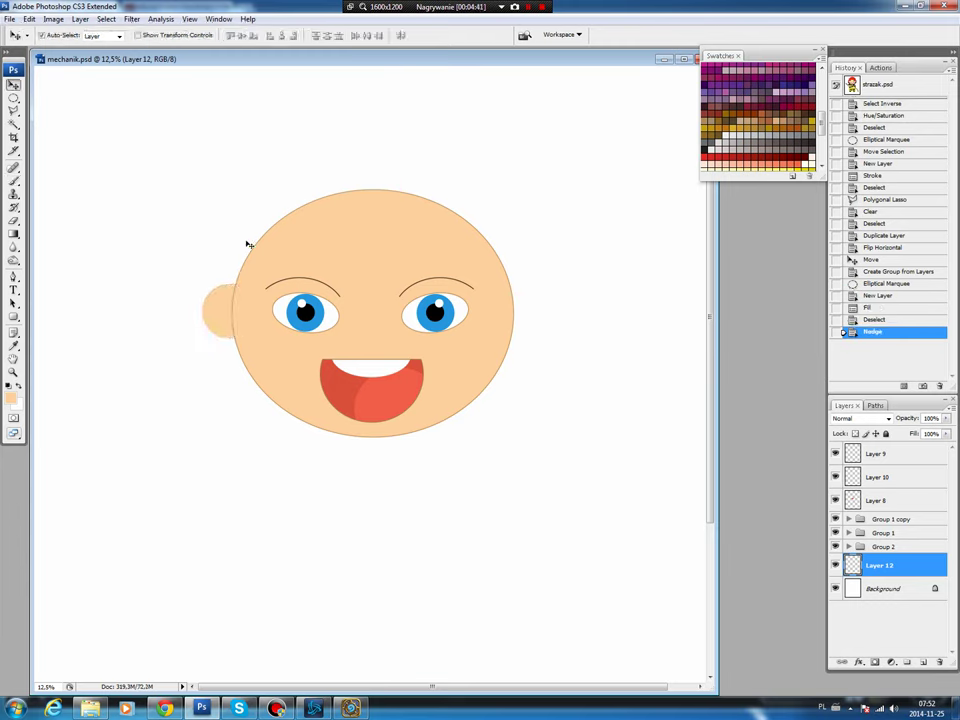
key(m)
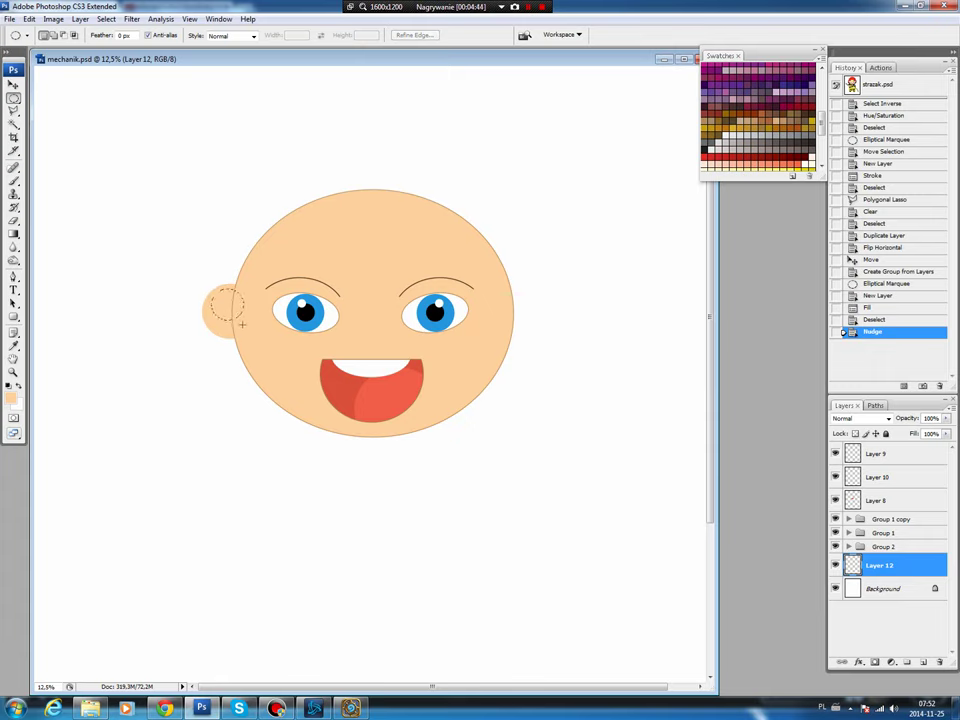
drag(255, 335, 238, 309)
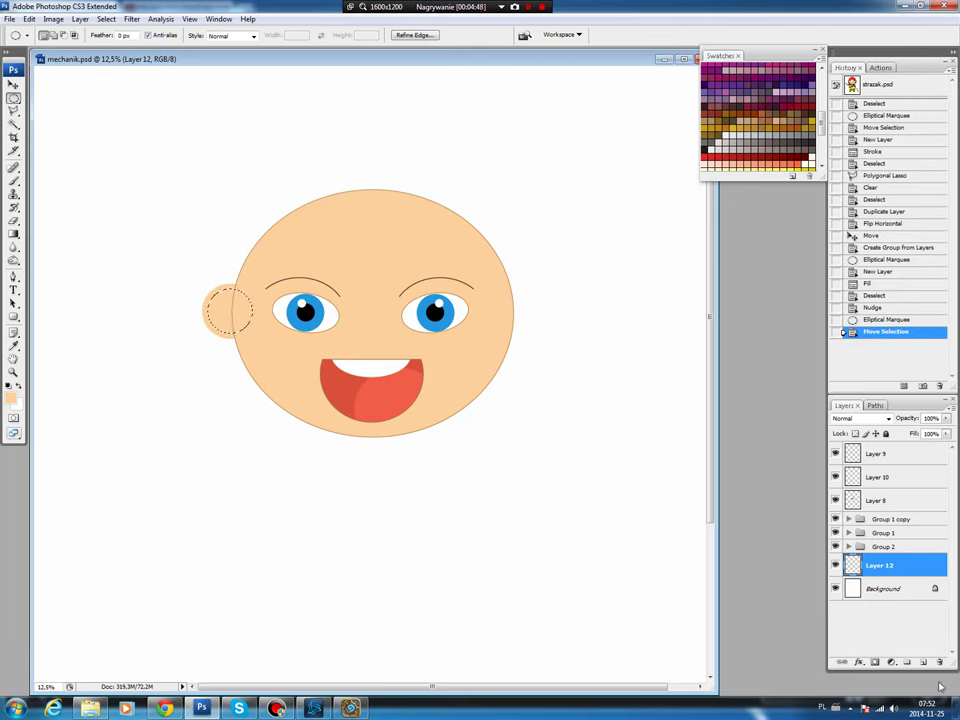
Fill the inner ear oval with darker tan on a new layer at 58% opacity.
click(923, 662)
click(11, 398)
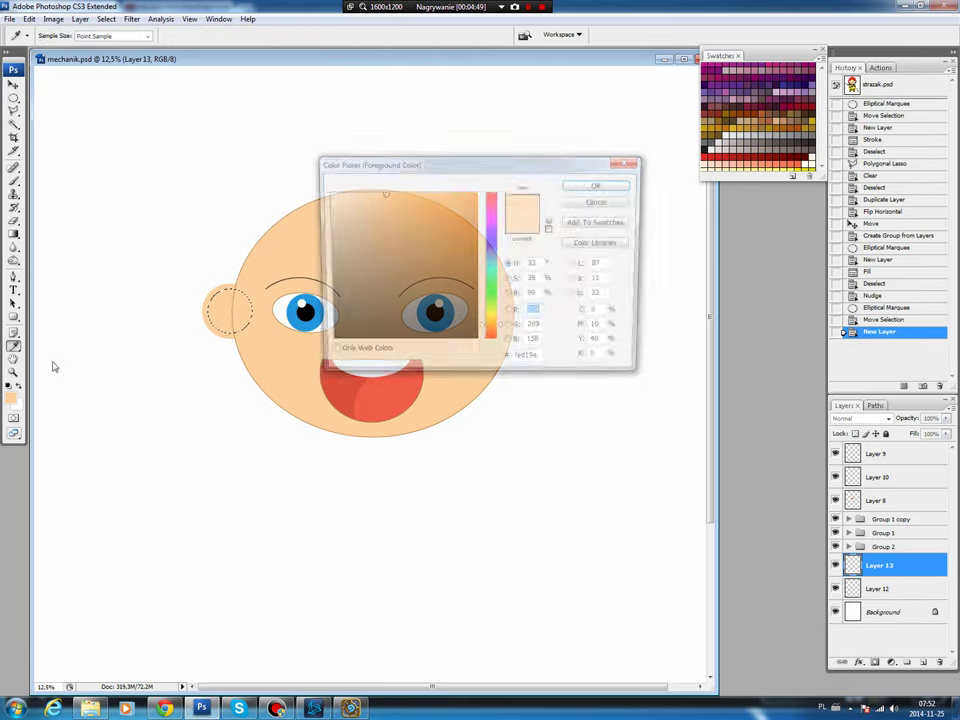
click(393, 208)
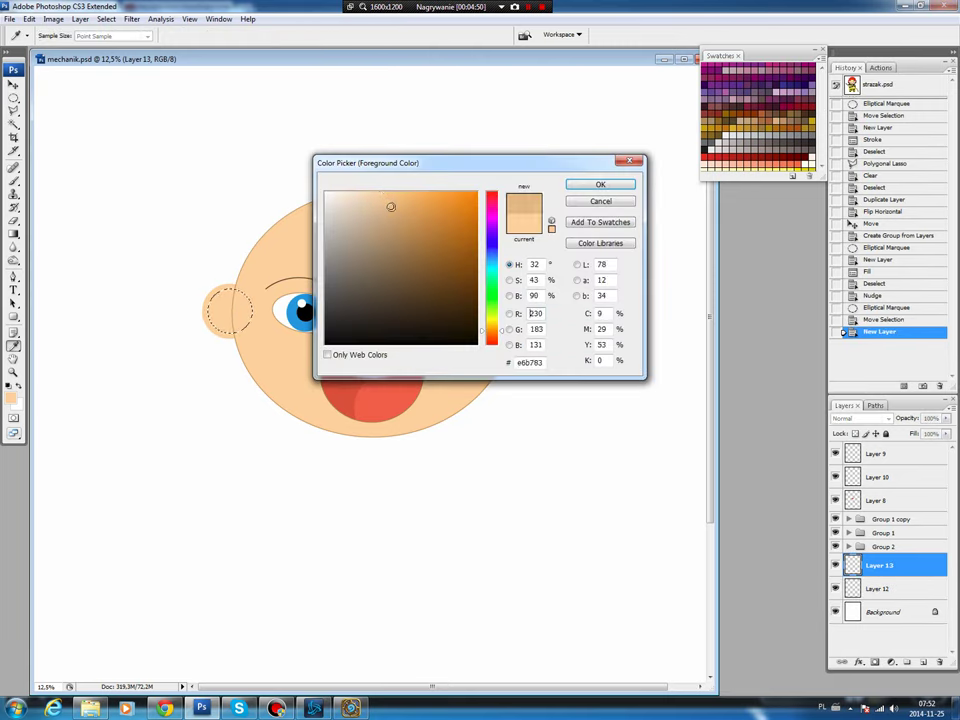
click(568, 185)
key(alt+BackSpace)
key(ctrl+d)
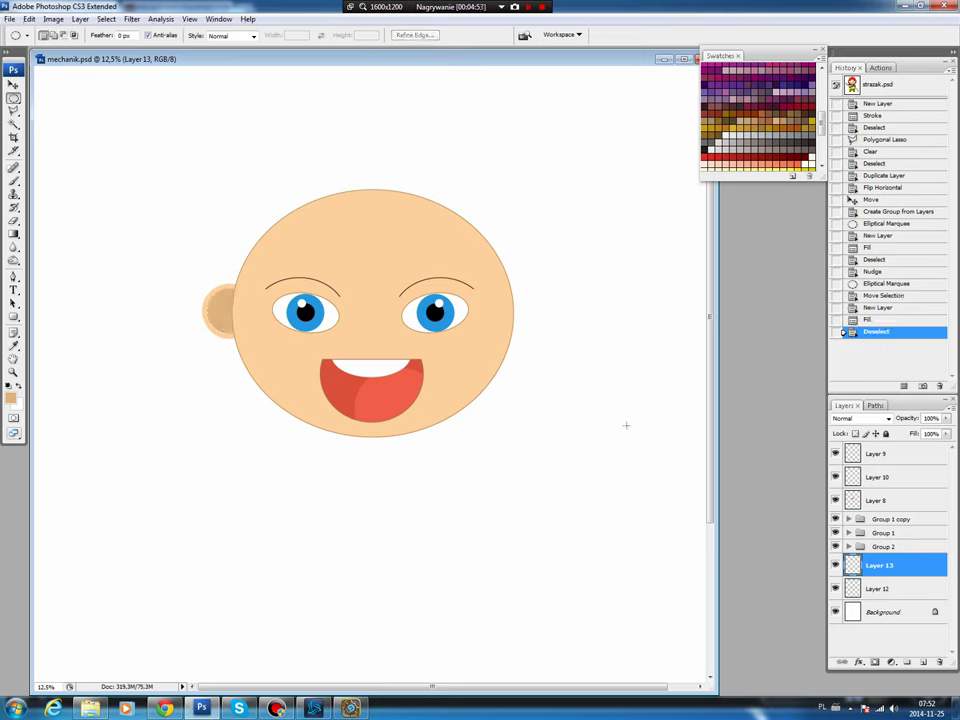
drag(946, 420, 918, 434)
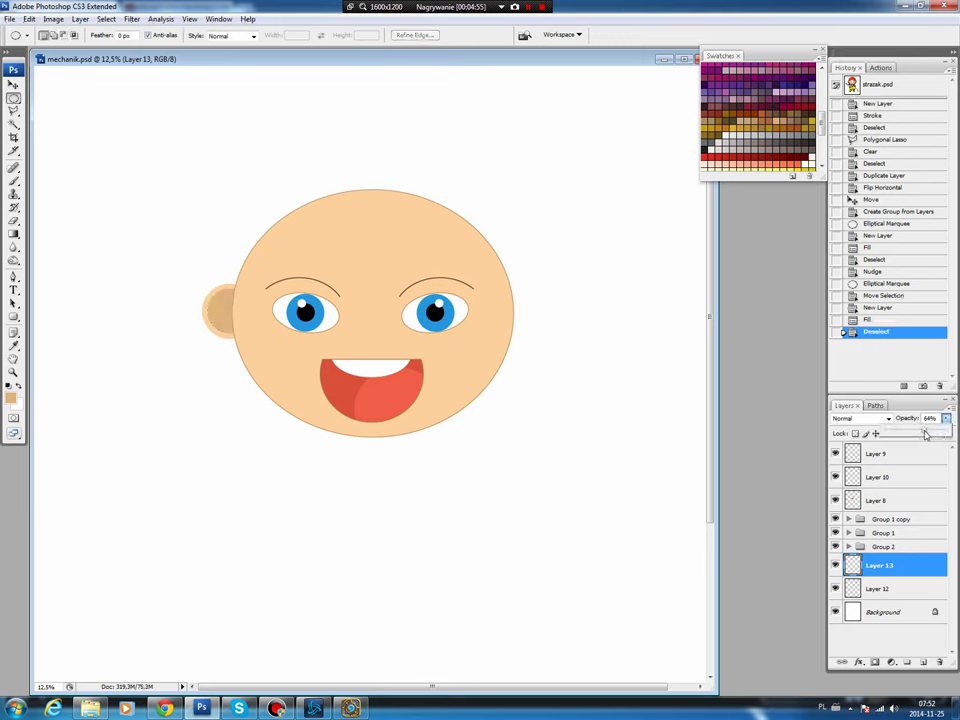
Stroke the ear's outline in dark brown on a new layer.
ctrl+click(864, 566)
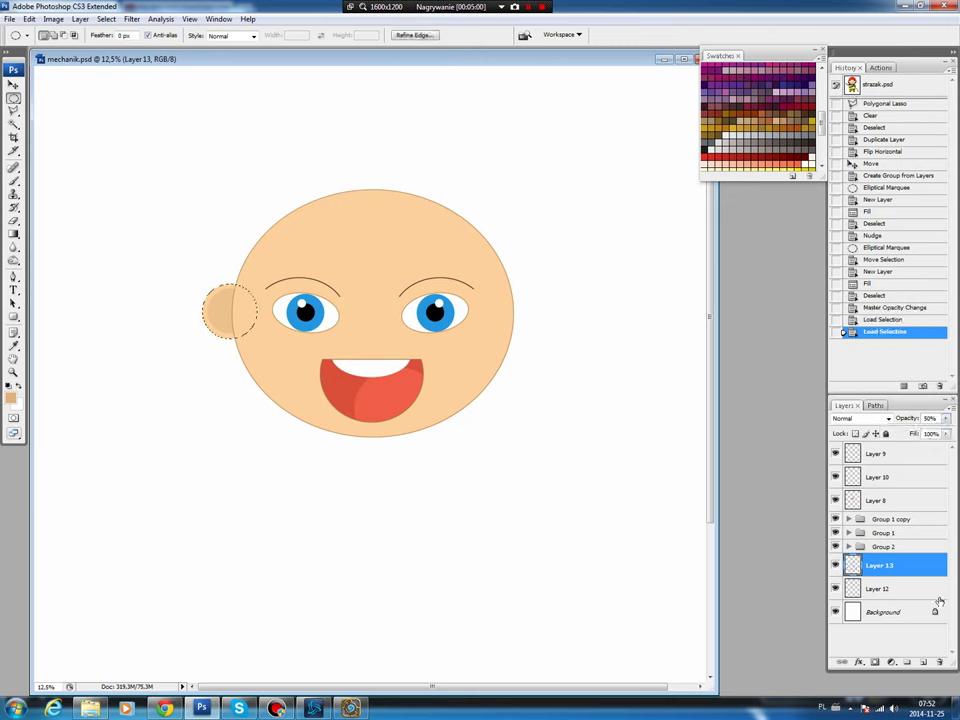
key(ctrl+shift+alt+n)
click(13, 344)
click(11, 397)
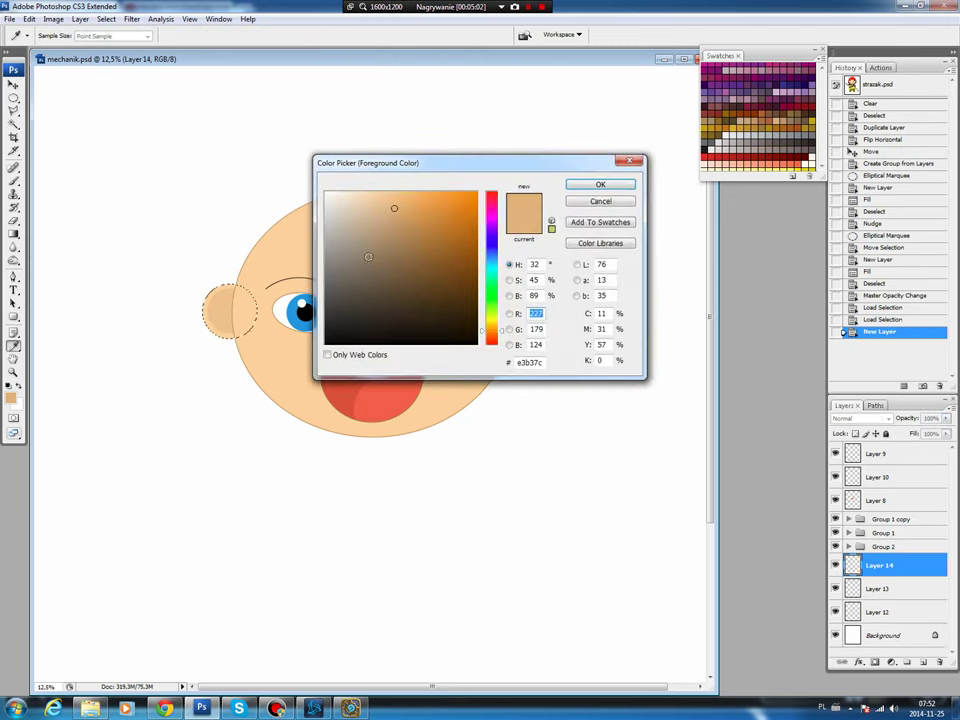
click(403, 236)
click(600, 184)
key(m)
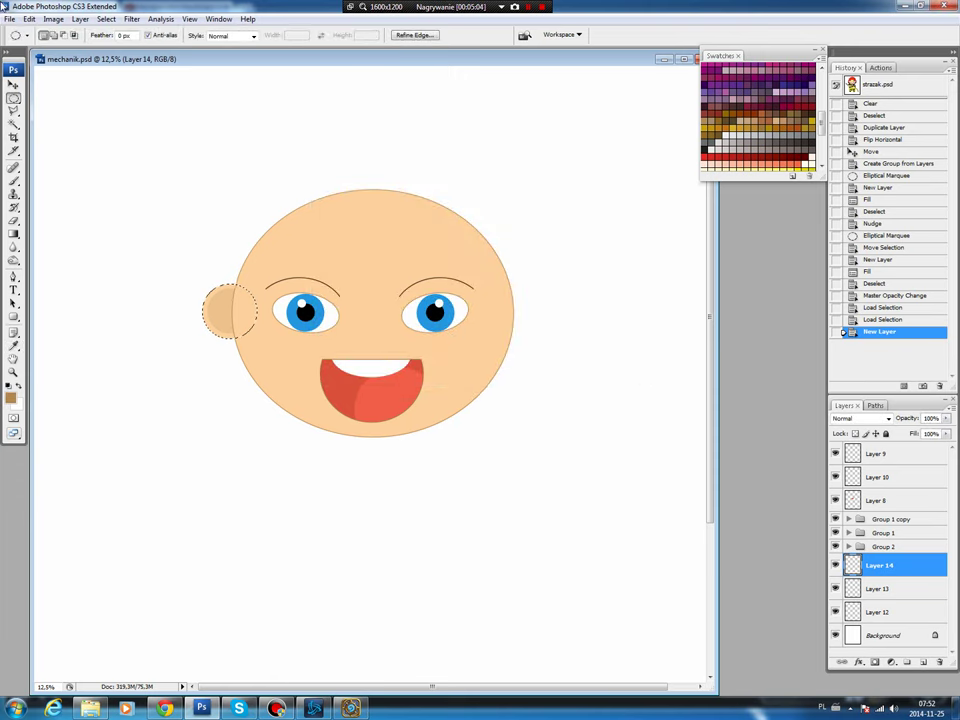
click(29, 19)
click(45, 188)
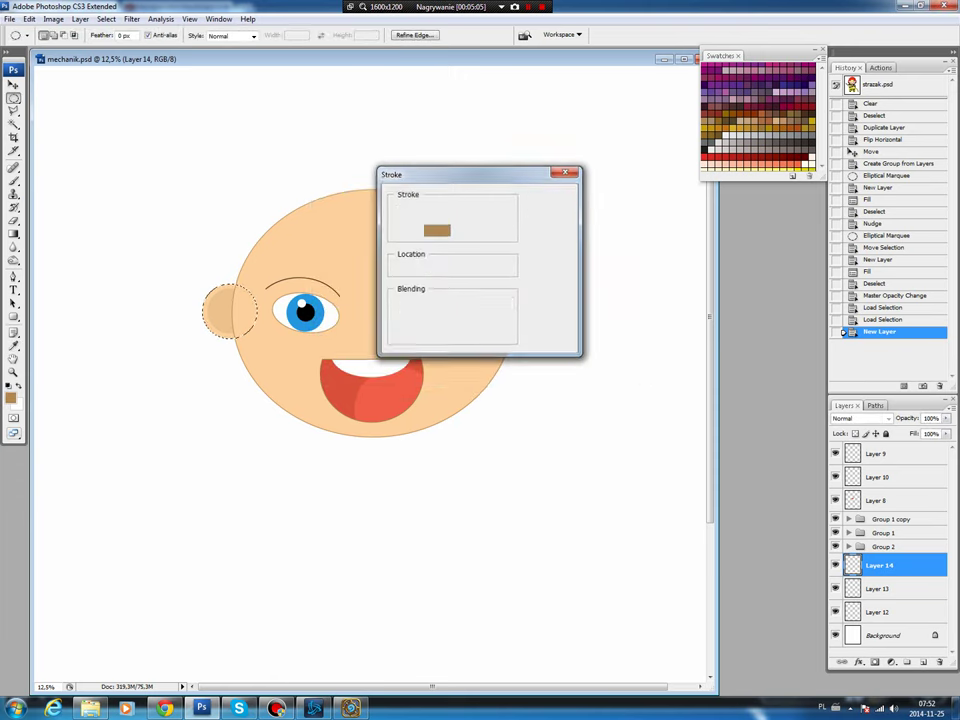
key(Return)
key(ctrl+d)
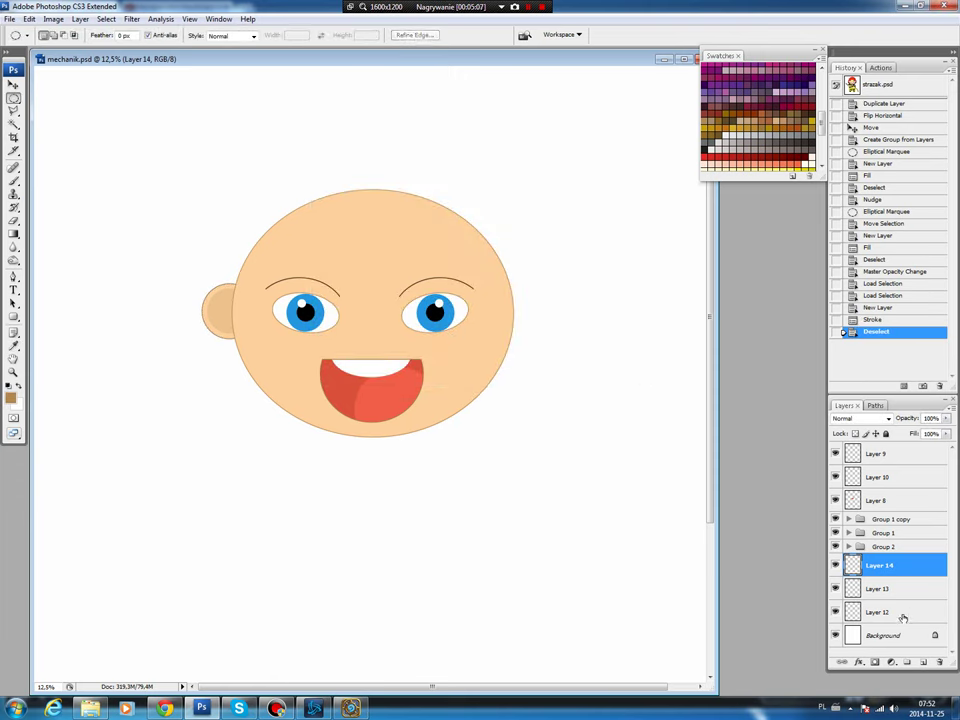
Gather the ear layers into Group 3.
shift+click(903, 612)
shift+click(880, 635)
click(905, 662)
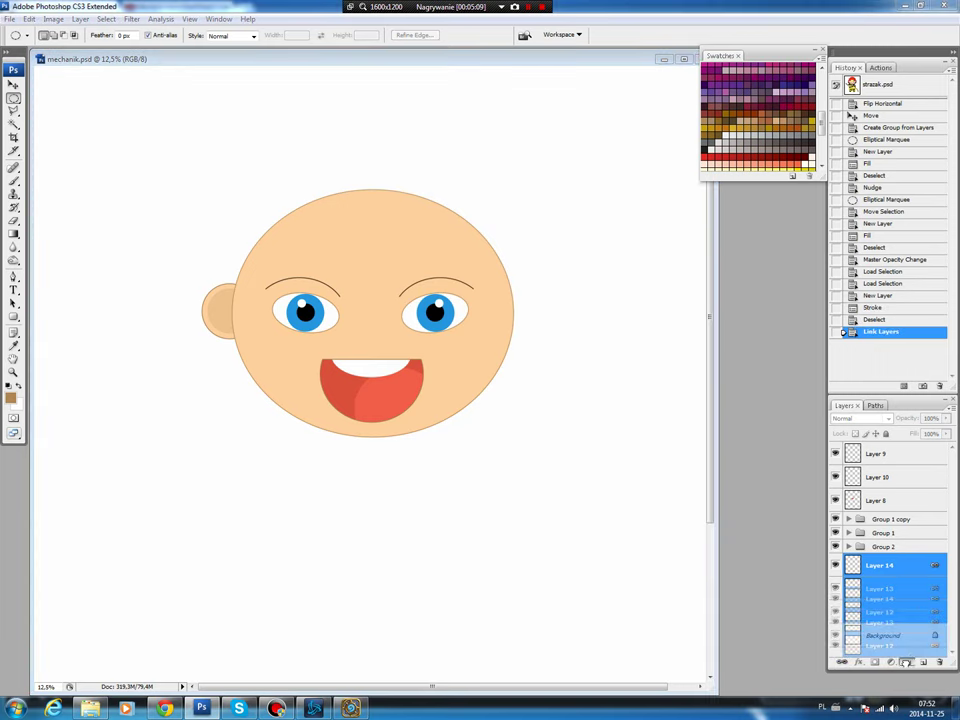
drag(905, 662, 906, 662)
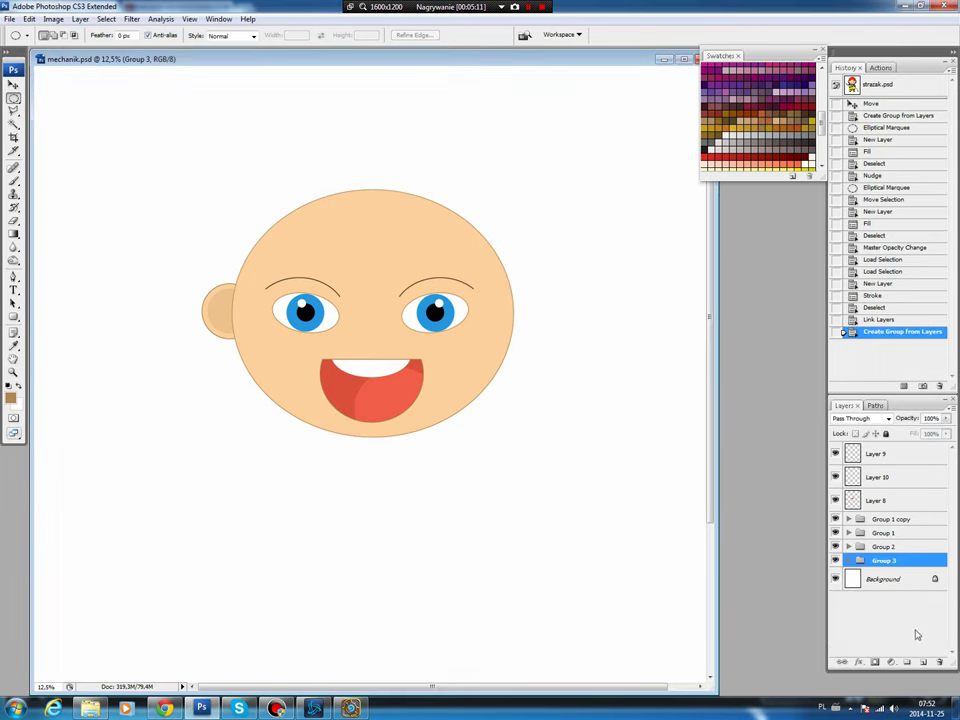
Duplicate the ear group, flip it horizontally and move it to the face's right side.
key(ctrl+j)
click(29, 19)
mouse_move(48, 230)
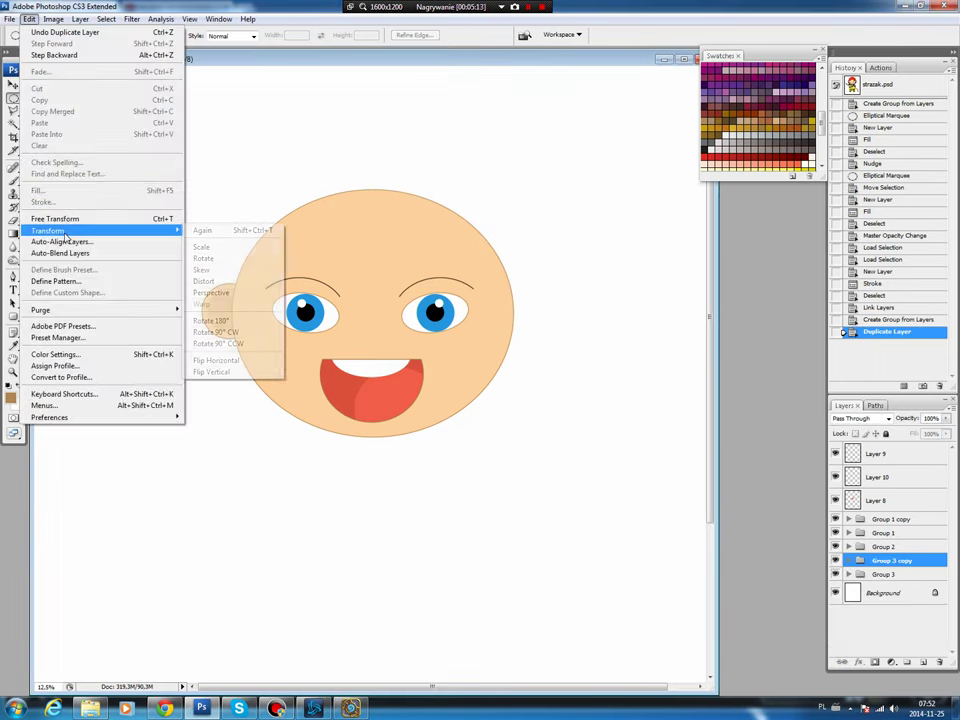
click(227, 361)
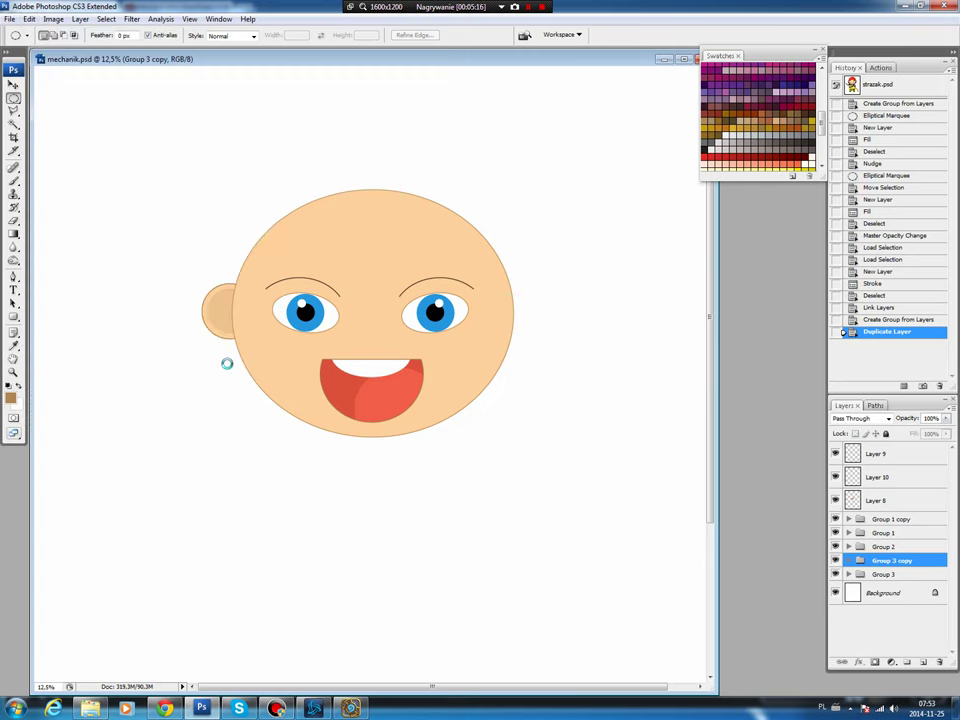
click(13, 85)
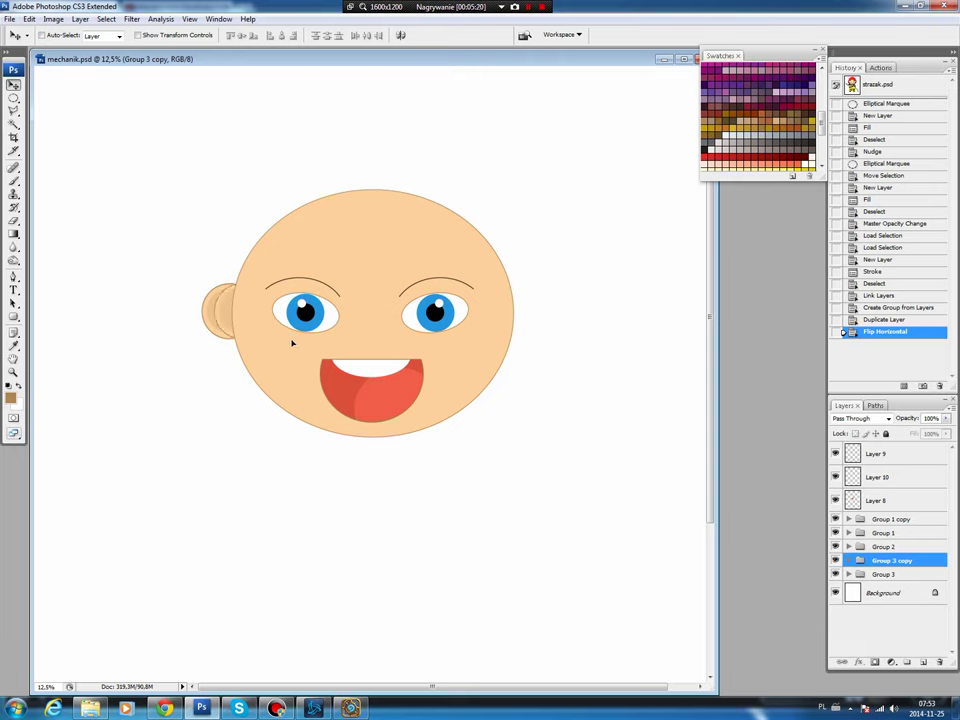
drag(273, 341, 551, 333)
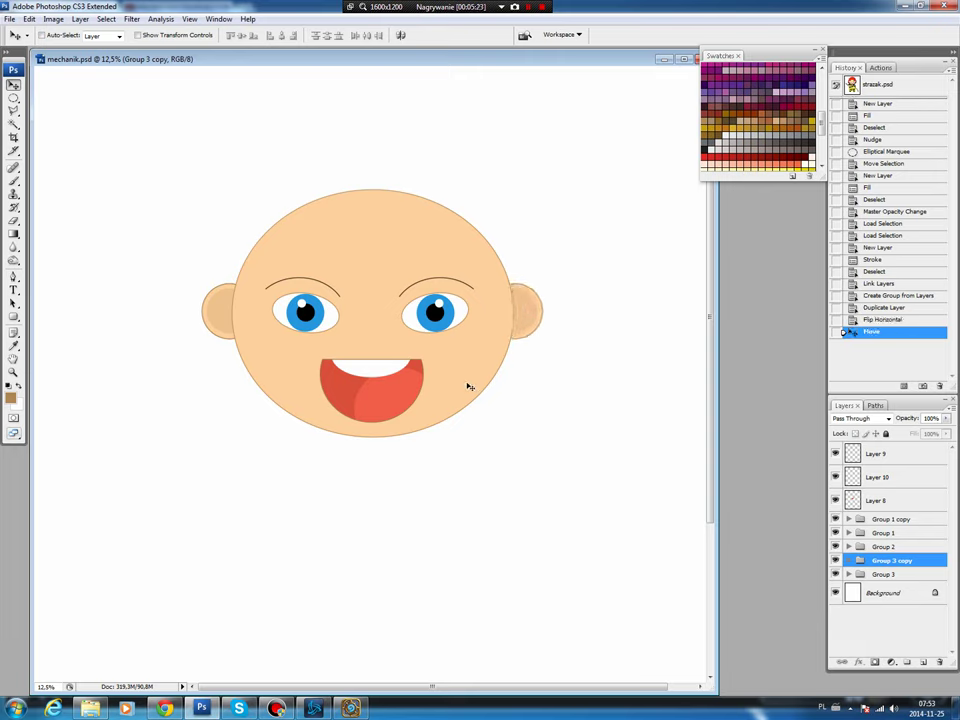
click(324, 358)
Add a salmon blush circle on the left cheek on a new layer at 79% opacity.
key(m)
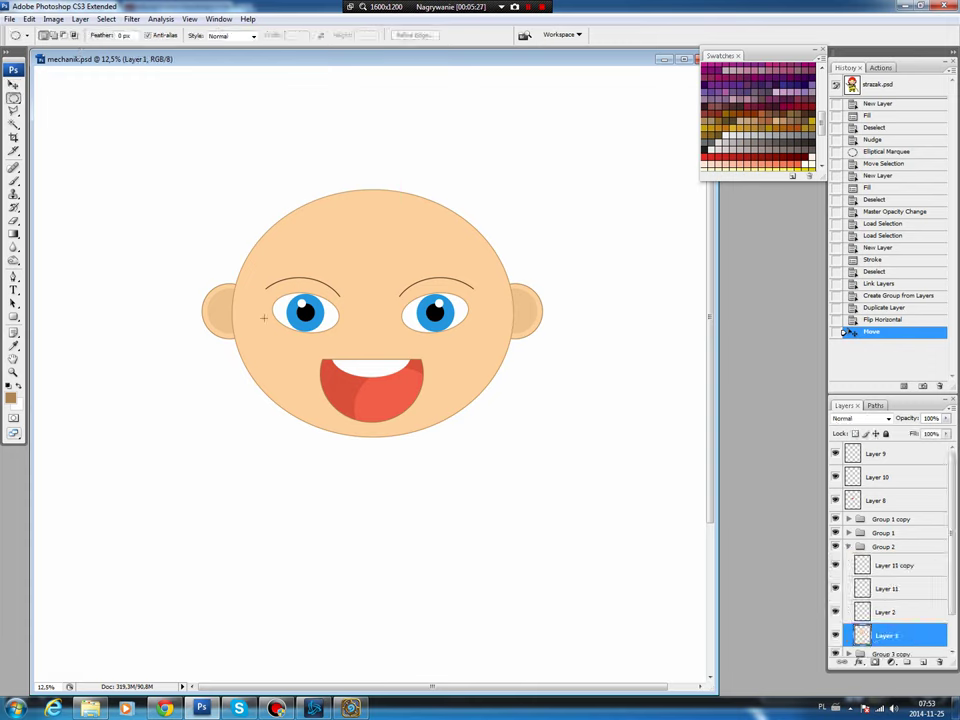
drag(296, 352, 325, 382)
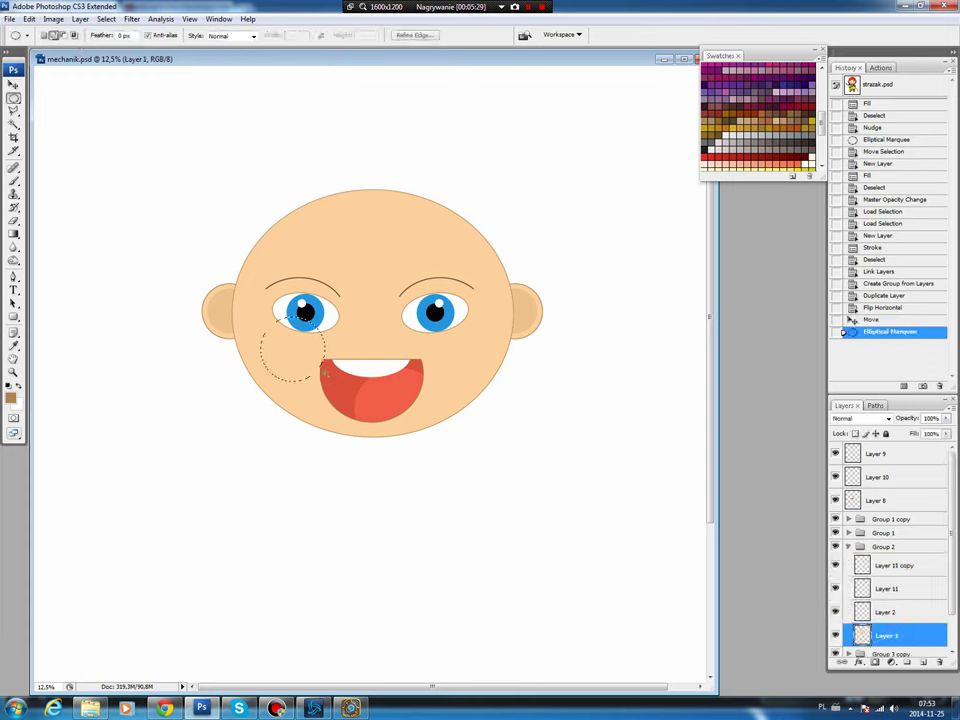
click(923, 662)
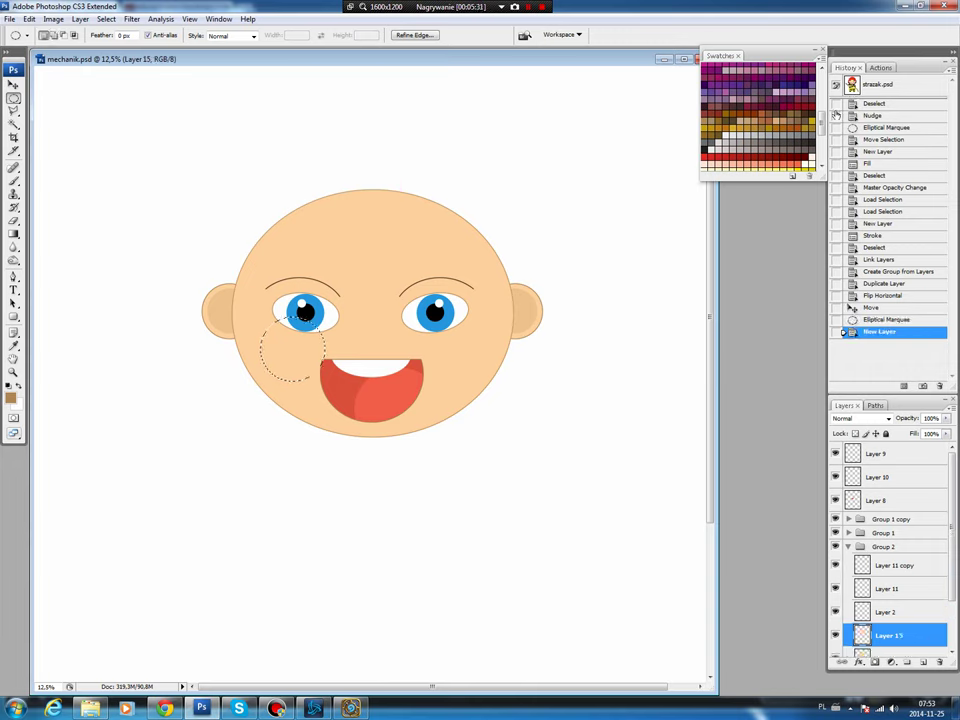
scroll(822, 116, up, 1)
scroll(822, 116, up, 5)
click(755, 66)
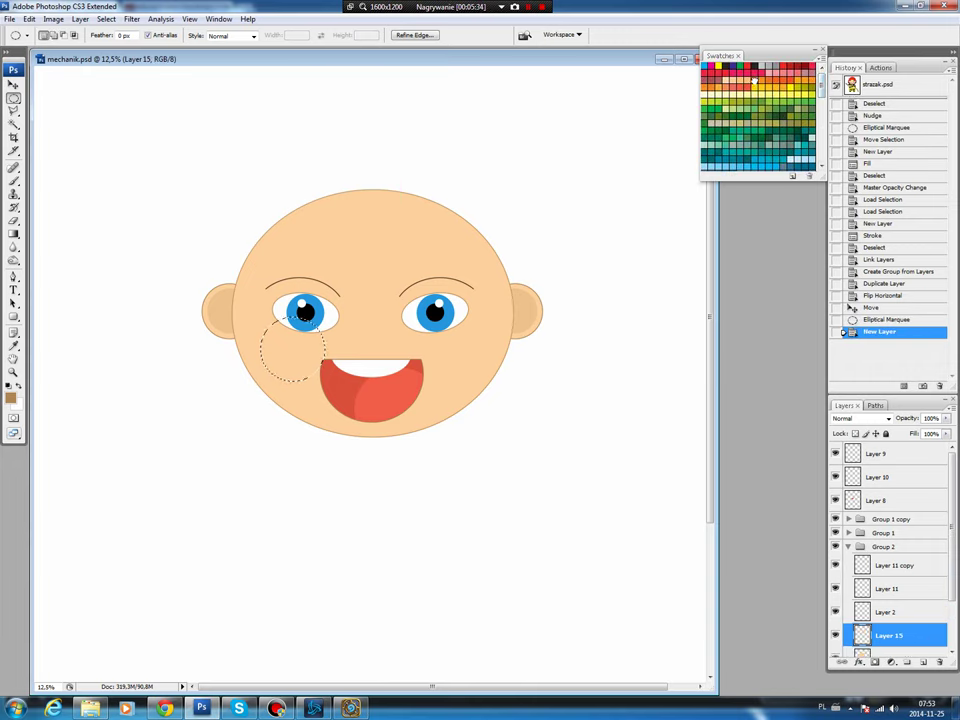
key(alt+BackSpace)
key(ctrl+d)
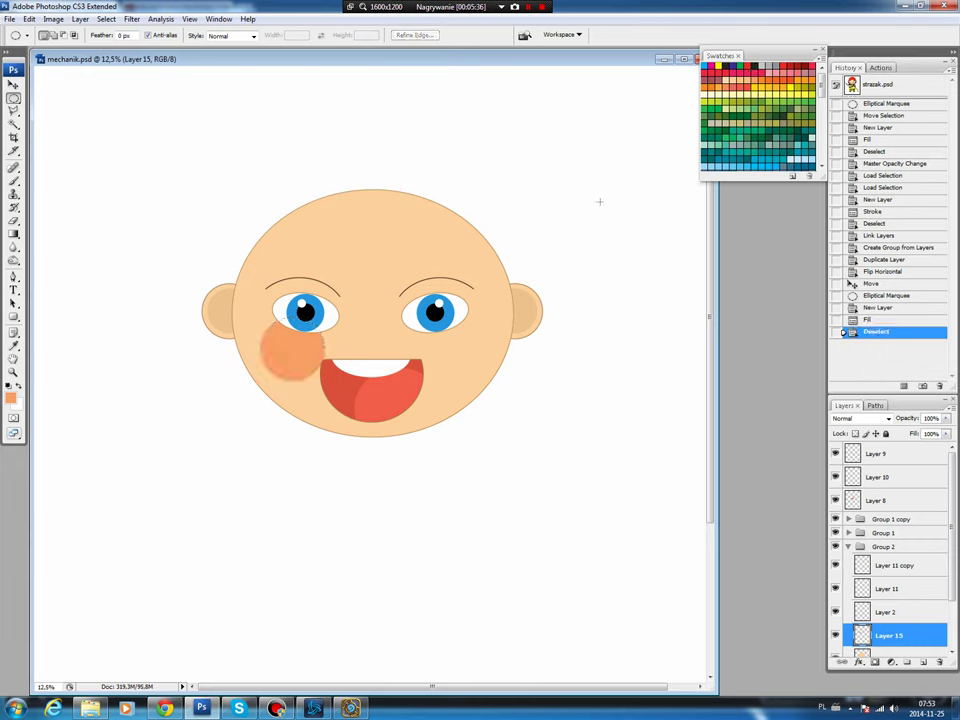
key(v)
click(946, 419)
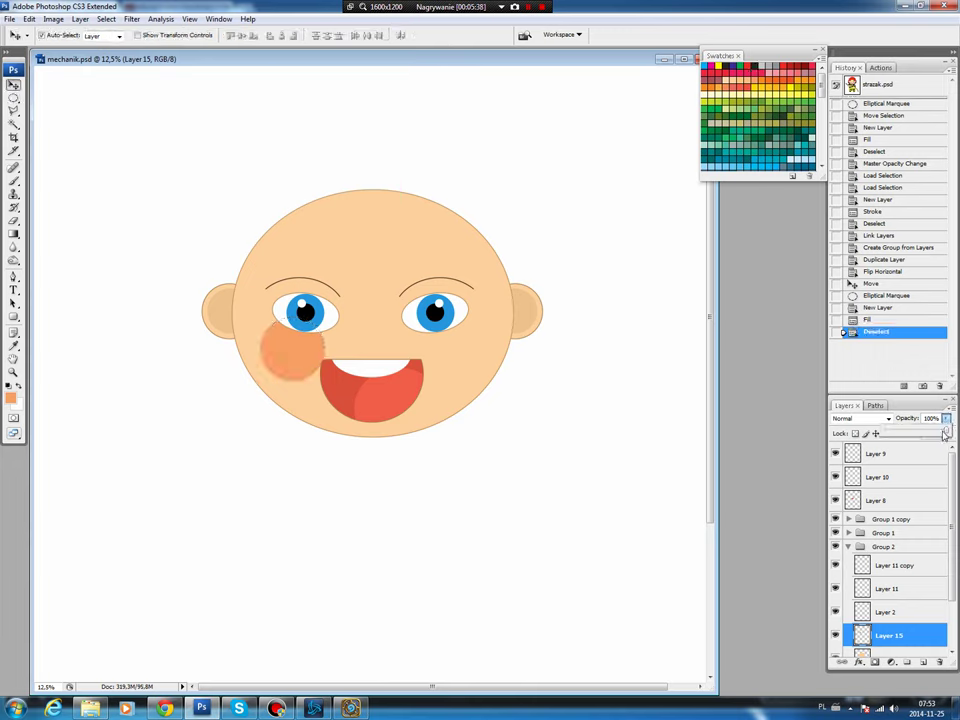
drag(944, 432, 935, 433)
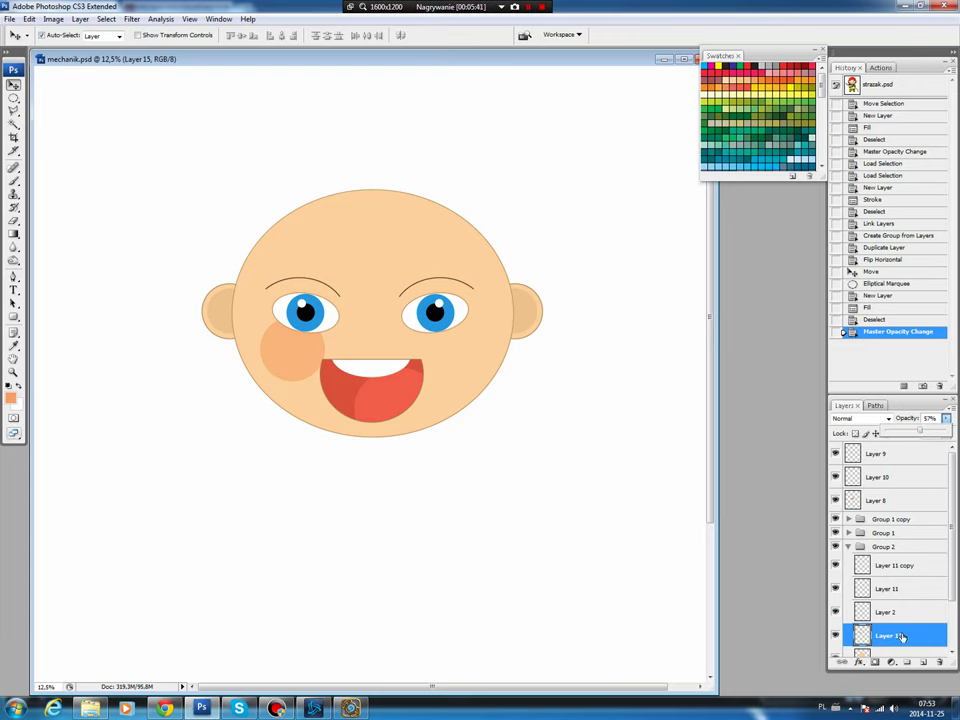
Duplicate the blush layer and move the copy onto the right cheek.
drag(902, 636, 921, 661)
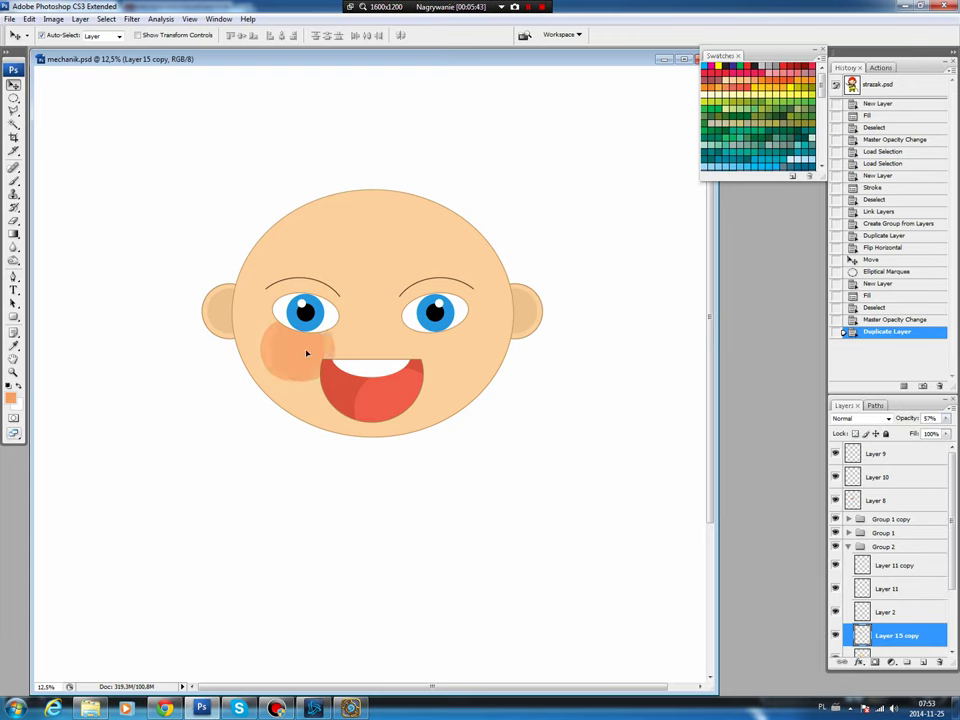
drag(306, 343, 449, 373)
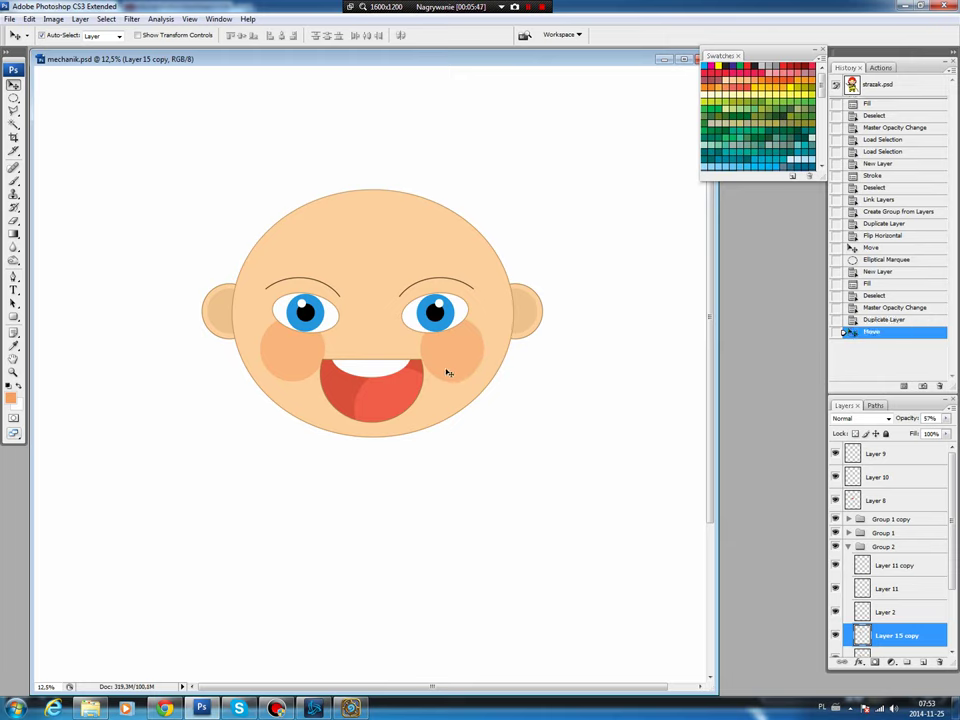
click(848, 547)
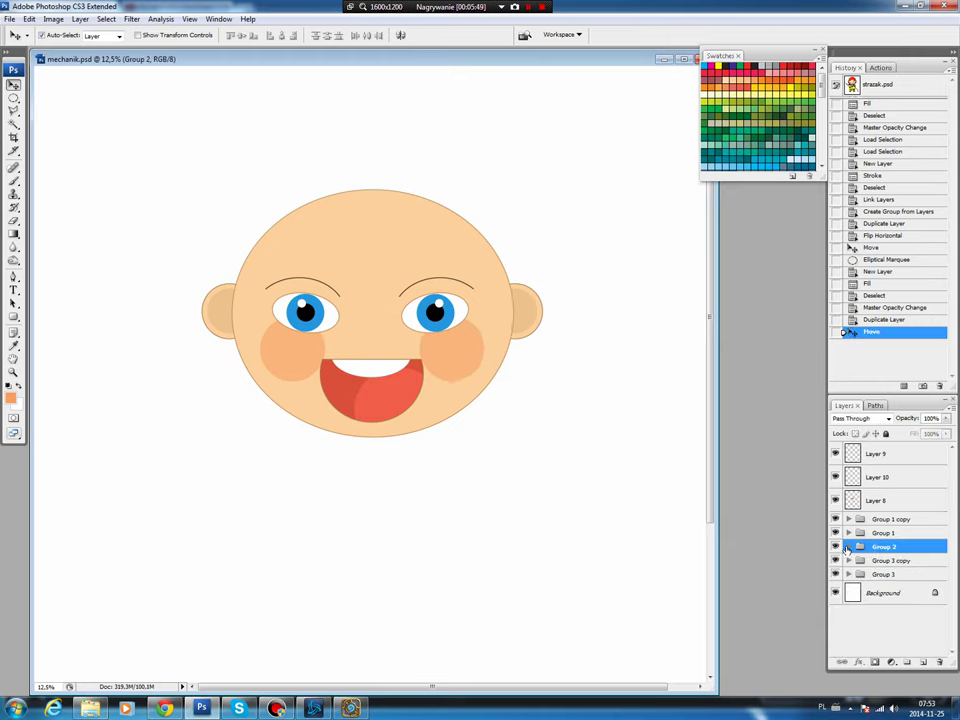
Link mouth Layers 8, 9 and 10 and group them into Group 4.
click(862, 502)
shift+click(857, 454)
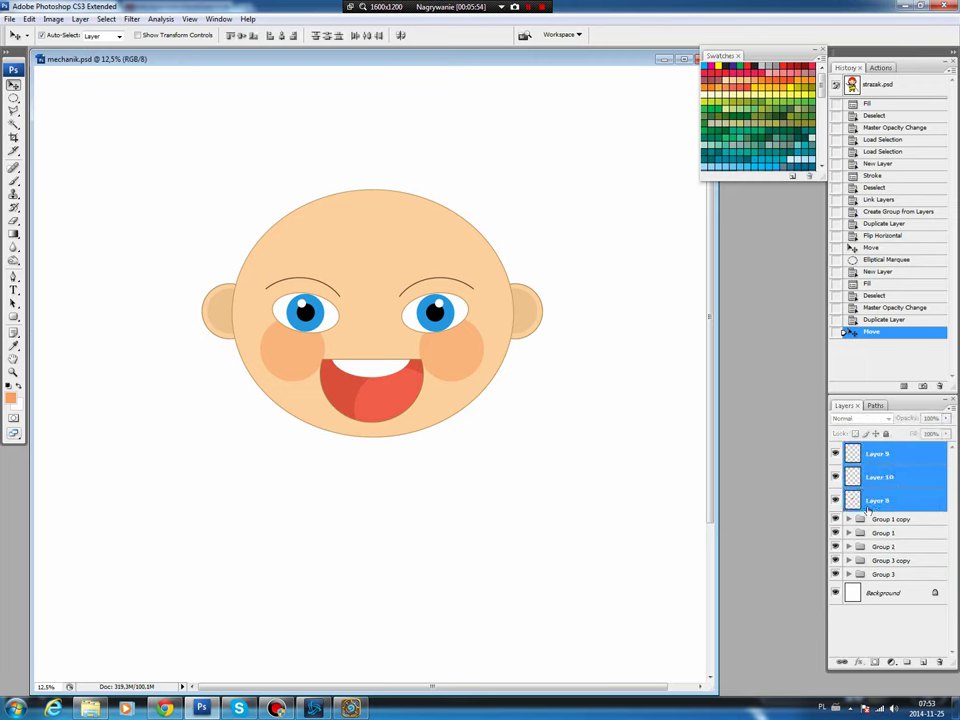
click(841, 663)
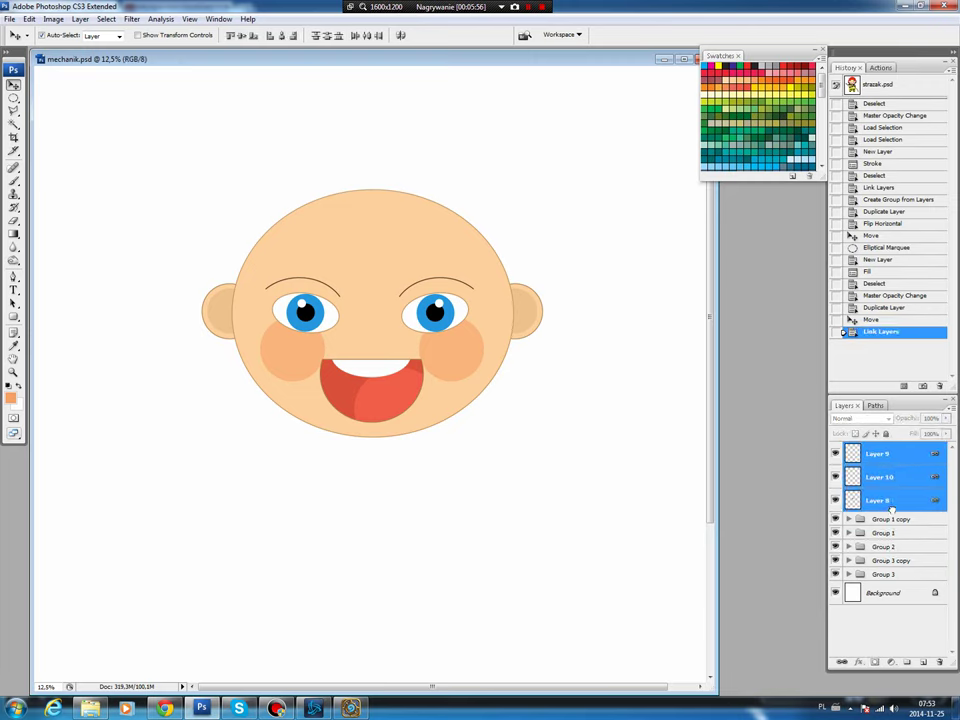
drag(892, 510, 907, 662)
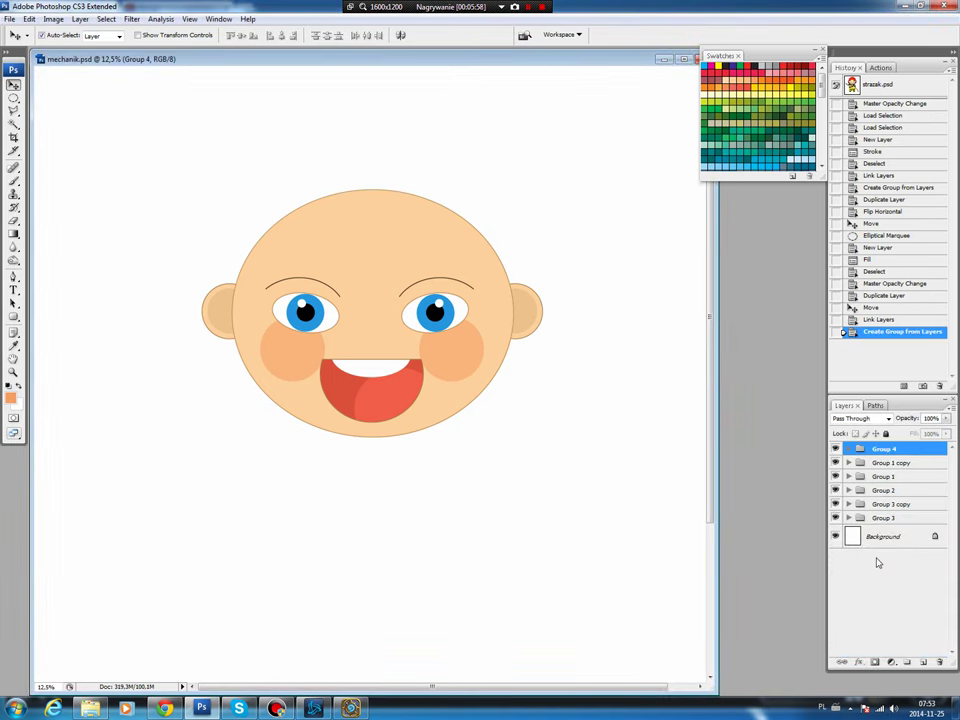
click(836, 449)
Fill a large blue circle over the top of the head on a new layer.
click(13, 98)
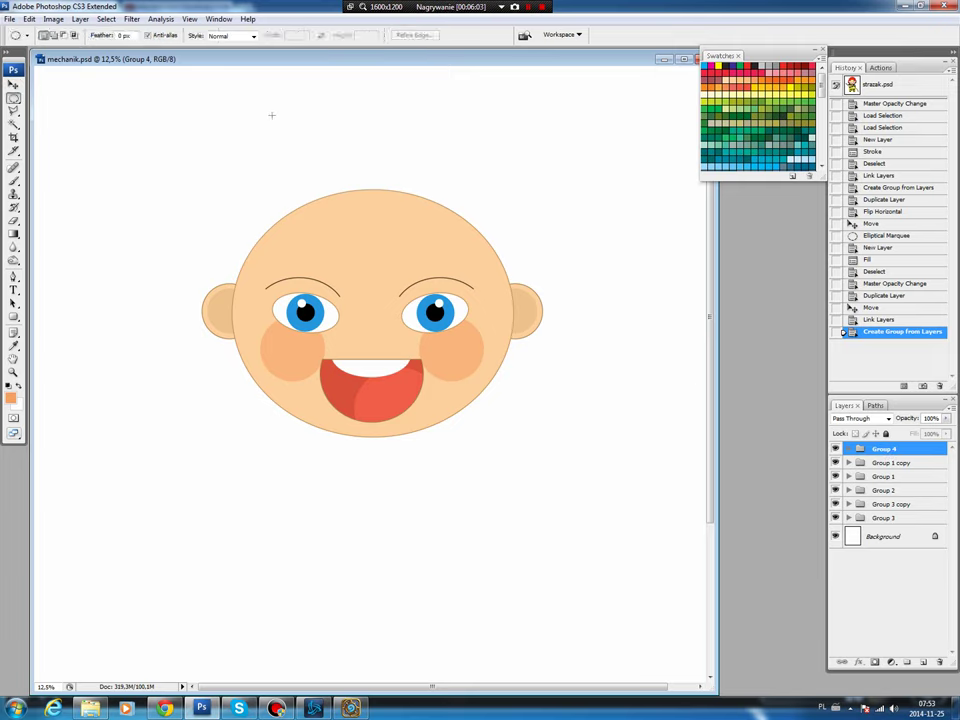
drag(224, 122, 528, 382)
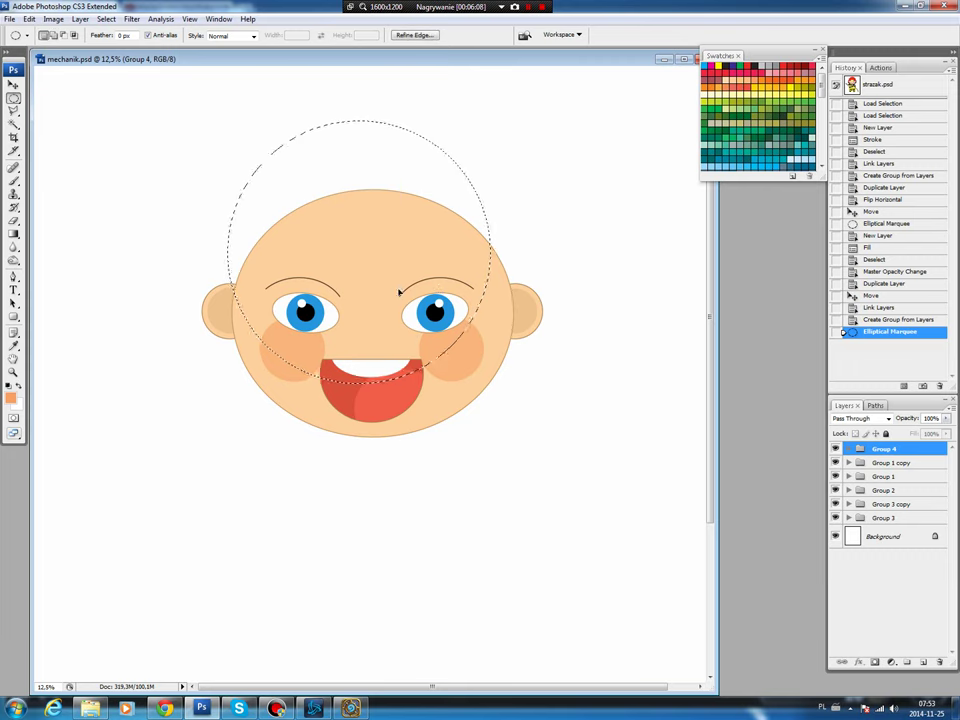
drag(398, 289, 412, 293)
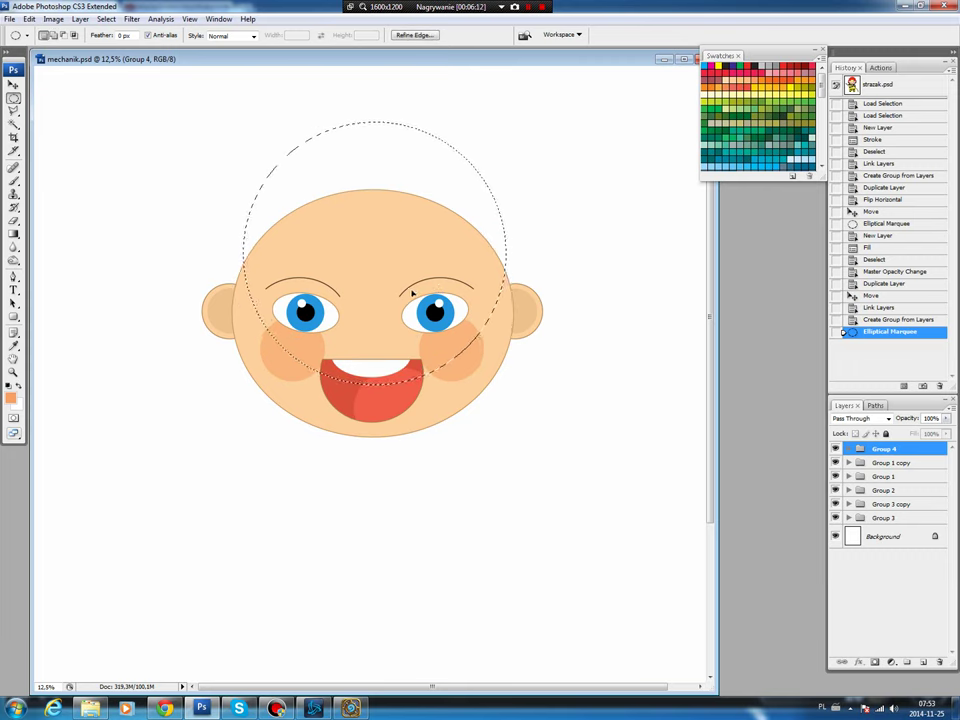
click(922, 662)
scroll(805, 103, down, 2)
scroll(805, 103, down, 3)
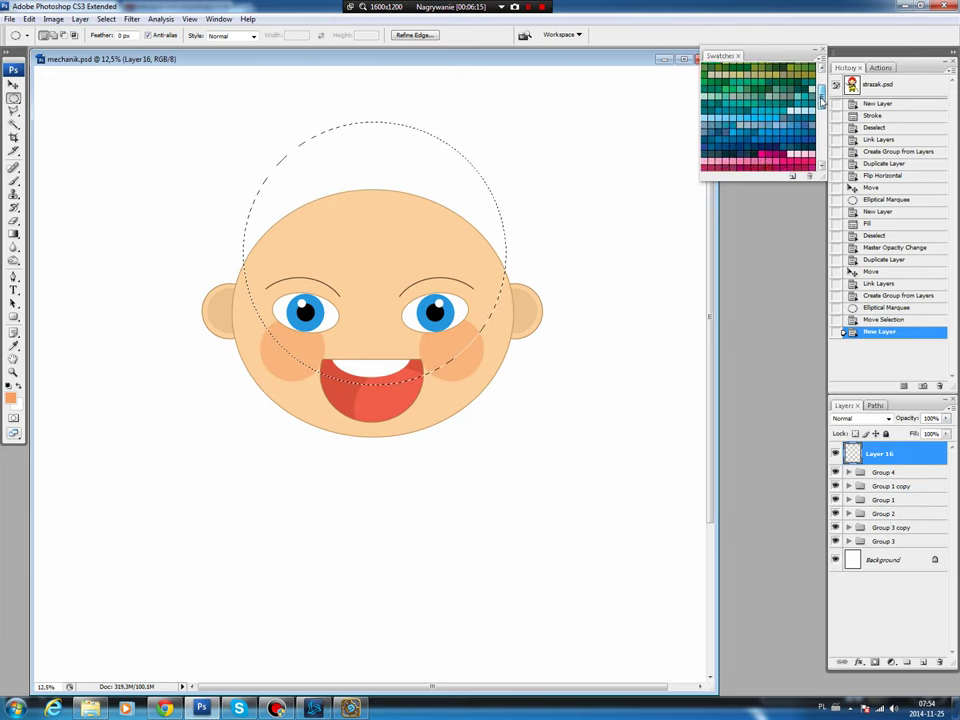
scroll(805, 103, down, 1)
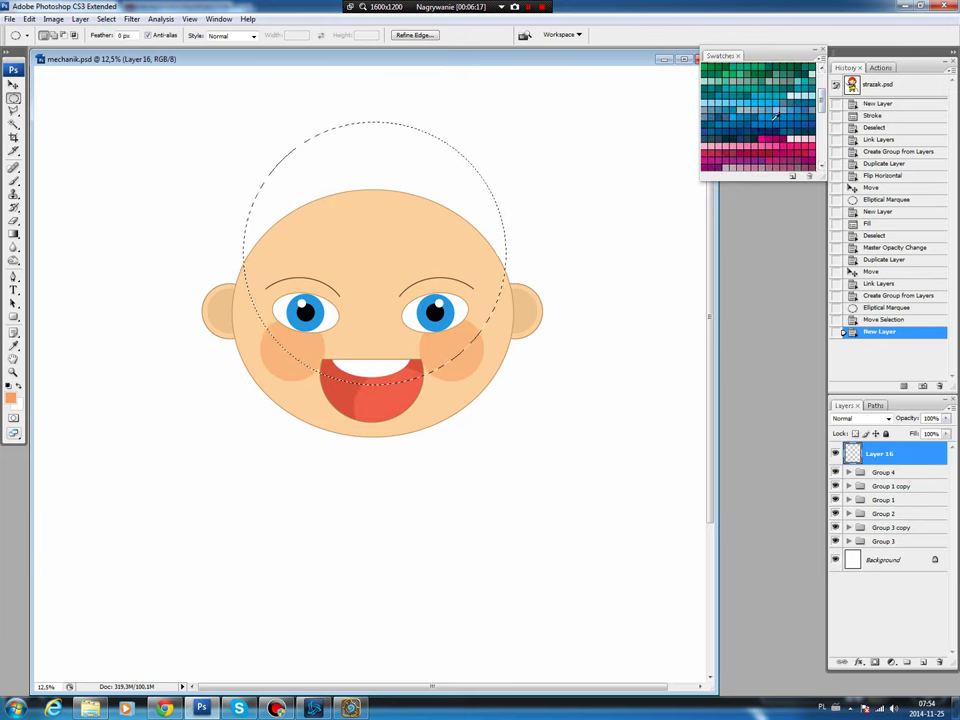
click(729, 117)
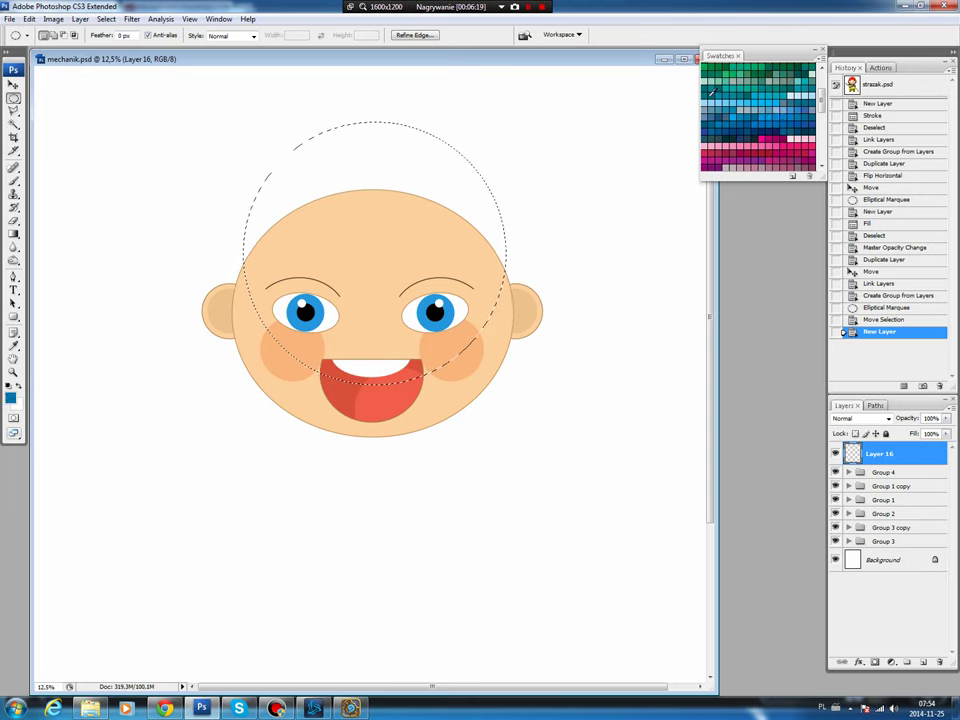
key(alt+BackSpace)
key(ctrl+d)
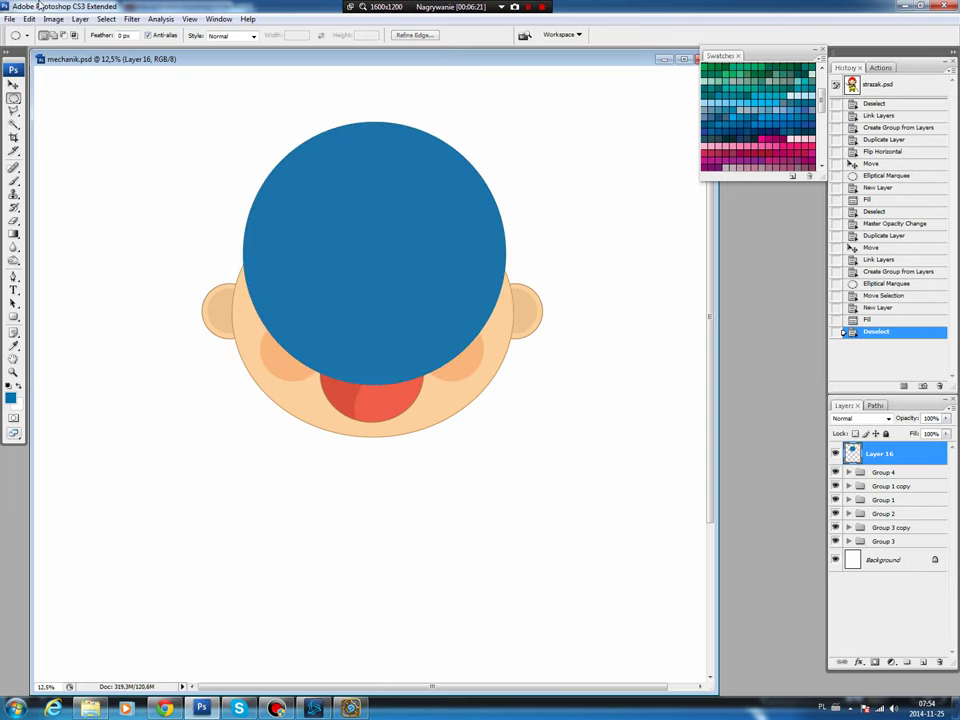
Delete the blue below the cap line with a rectangular selection, leaving a dome.
click(14, 98)
click(50, 93)
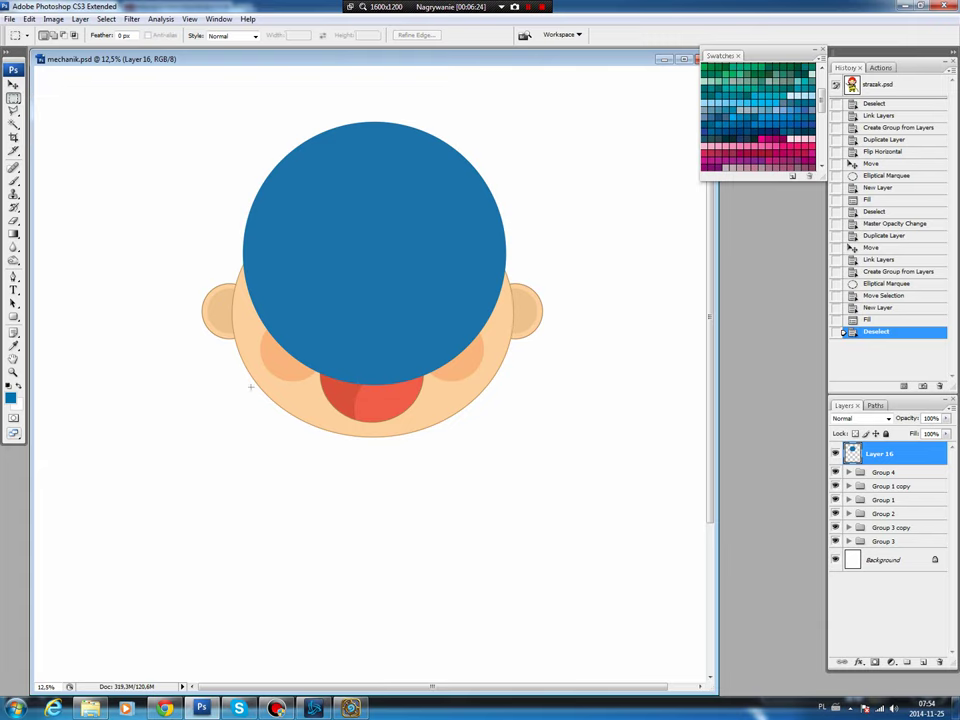
drag(208, 400, 449, 431)
drag(397, 411, 640, 263)
drag(640, 263, 640, 260)
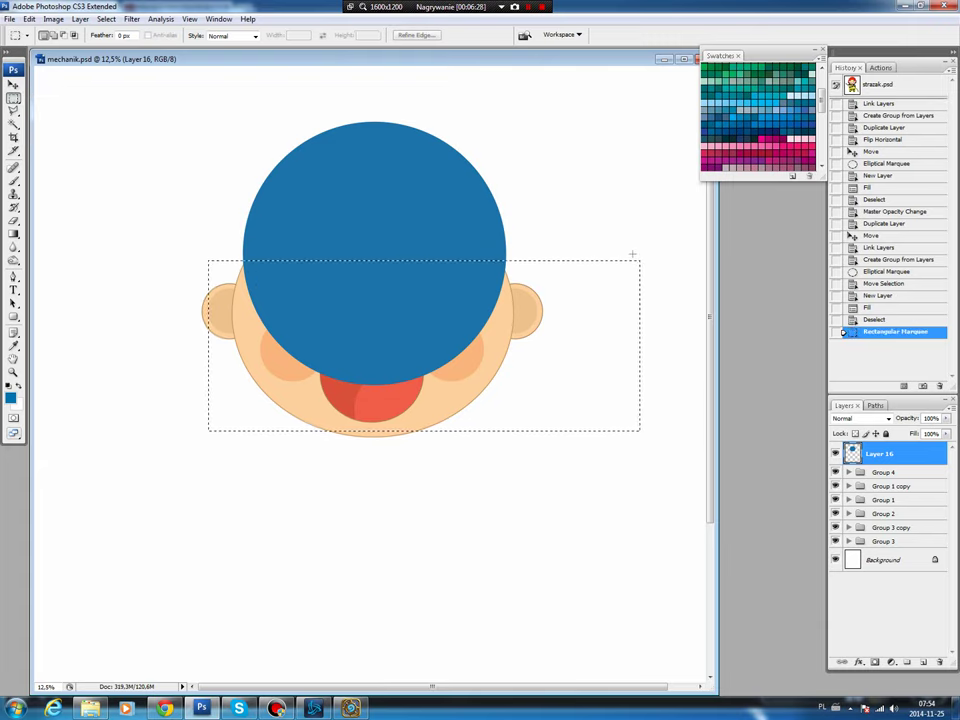
key(Delete)
key(ctrl+d)
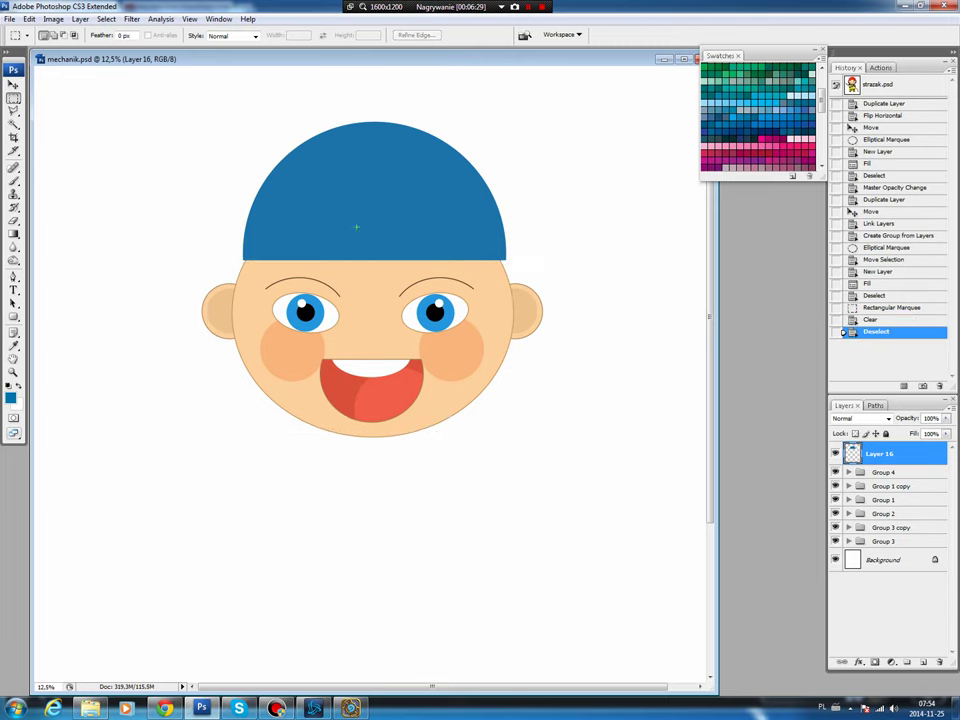
Nudge the cap down and shift its left side's Hue by +5 as a highlight.
key(v)
drag(337, 243, 334, 247)
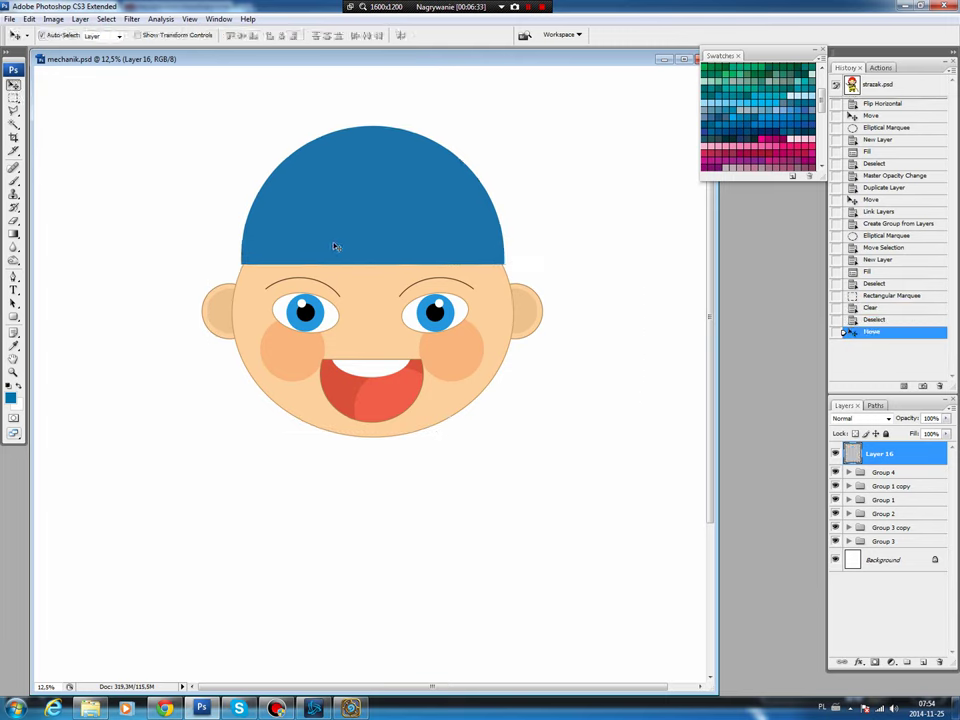
drag(13, 97, 45, 112)
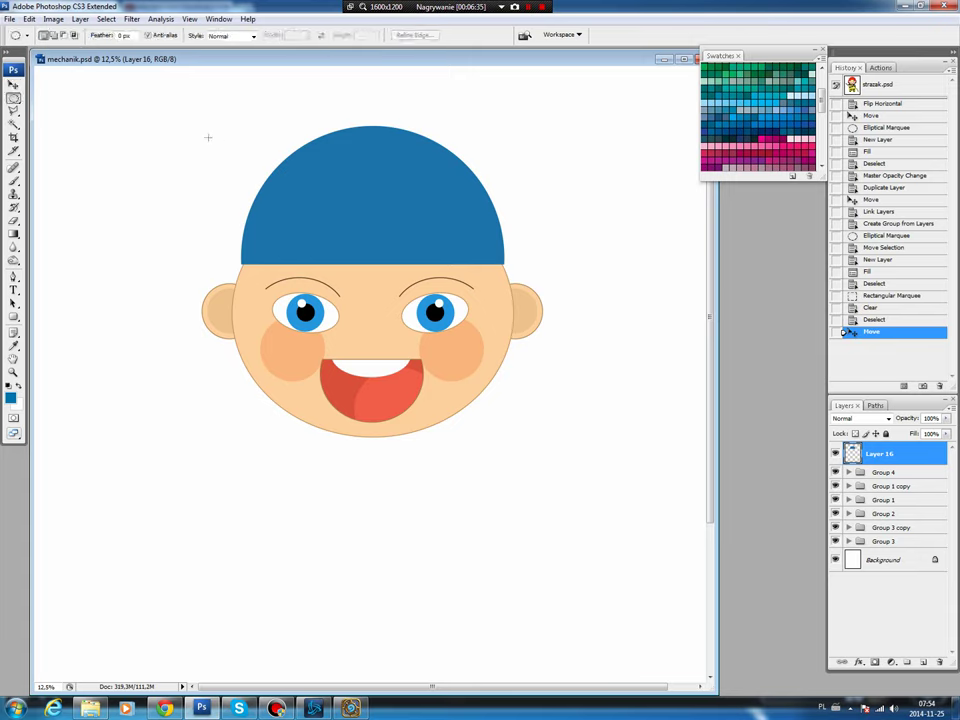
drag(197, 131, 457, 356)
key(i)
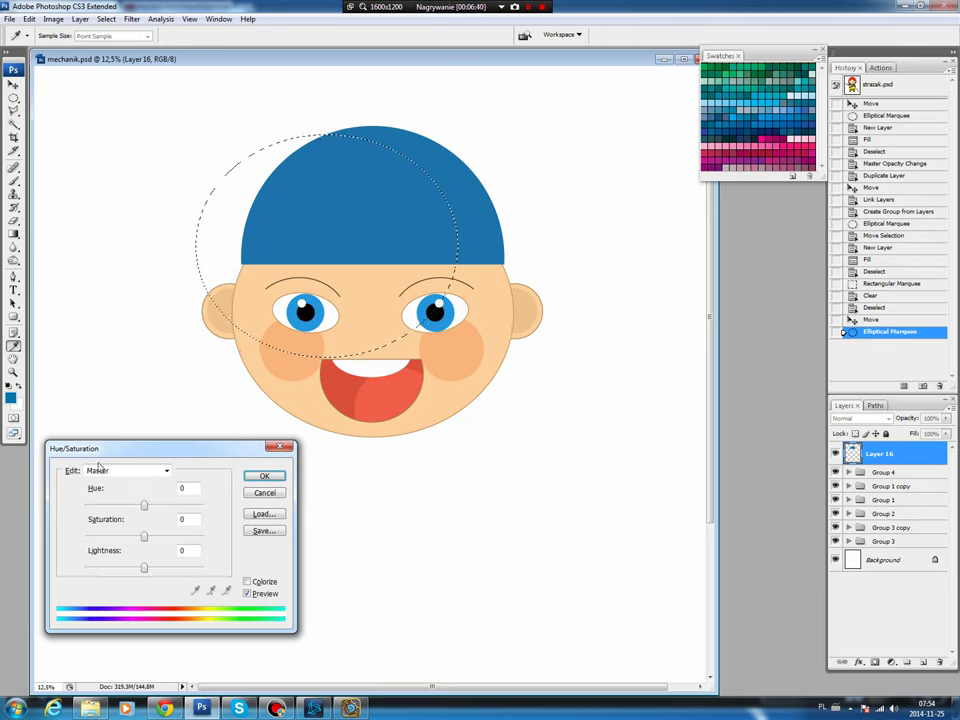
drag(144, 506, 148, 508)
key(Return)
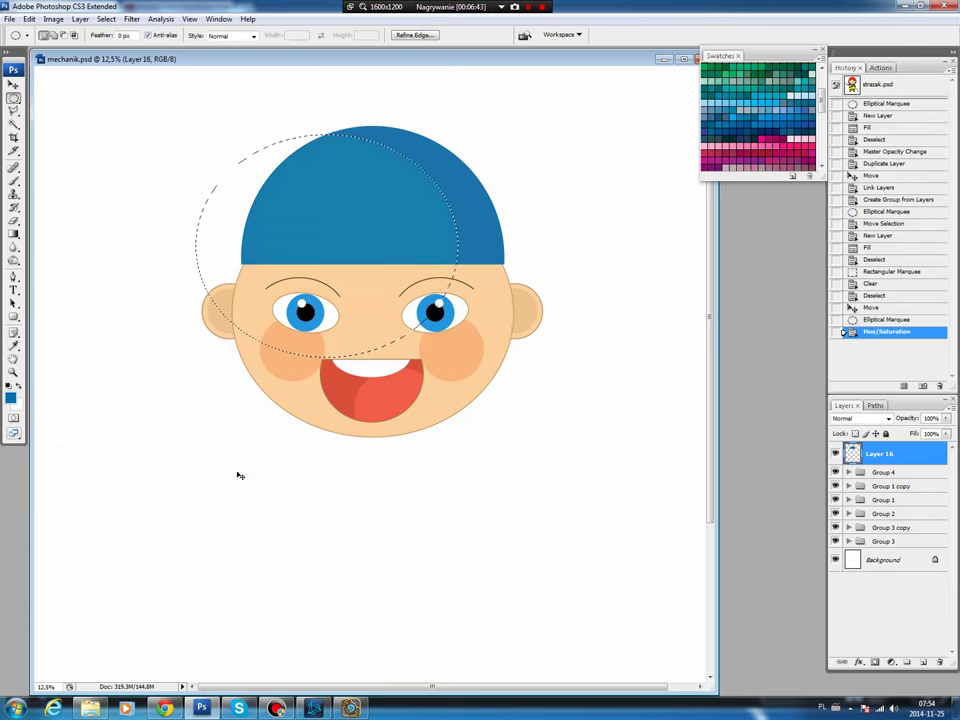
key(ctrl+d)
Set the foreground colour to dark blue 064b6b.
key(b)
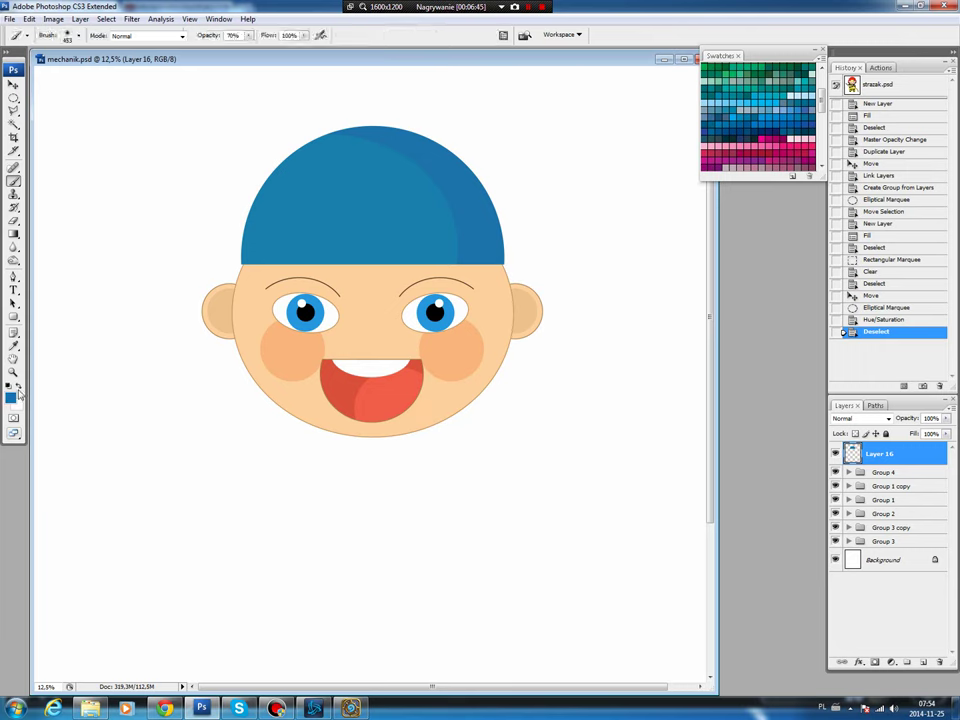
click(10, 398)
click(469, 258)
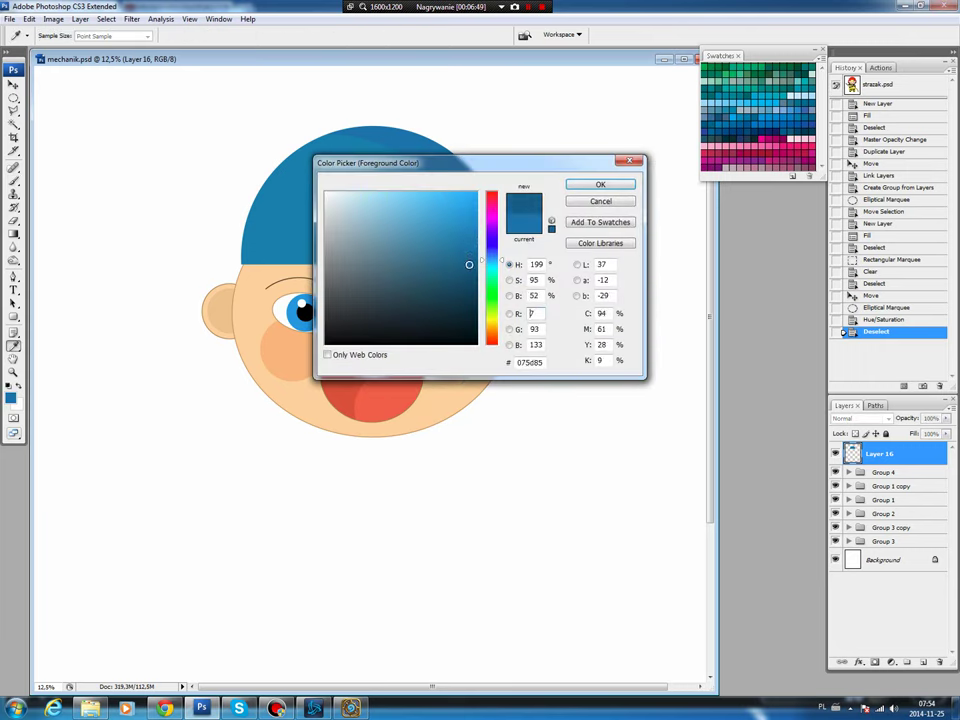
drag(469, 264, 469, 268)
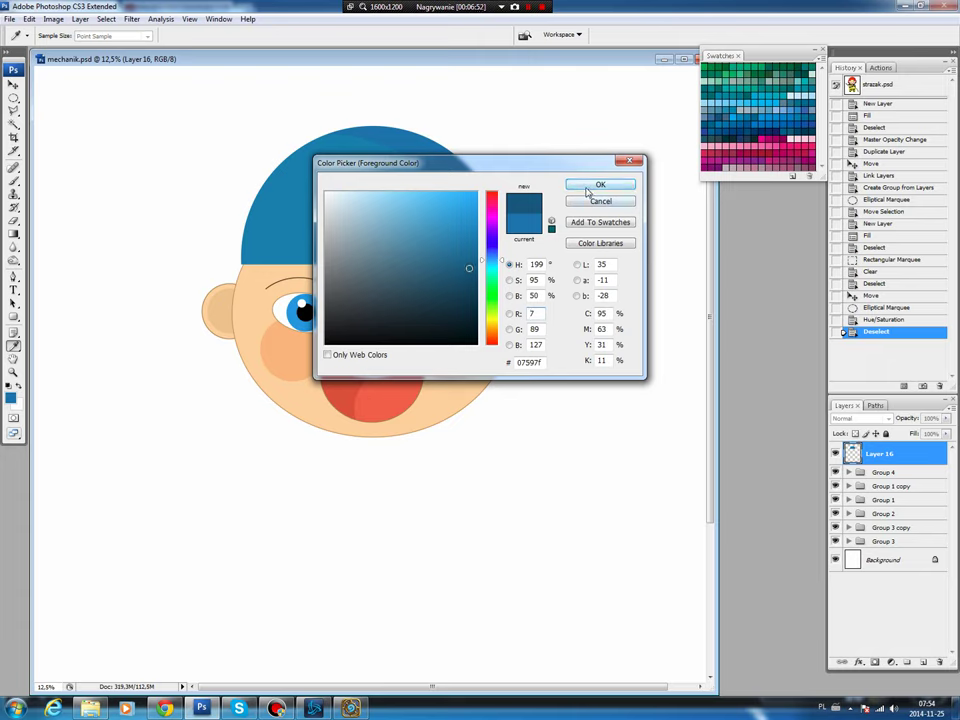
click(468, 280)
click(600, 185)
Stroke the cap's outline in dark blue on new Layer 17 and deselect.
key(b)
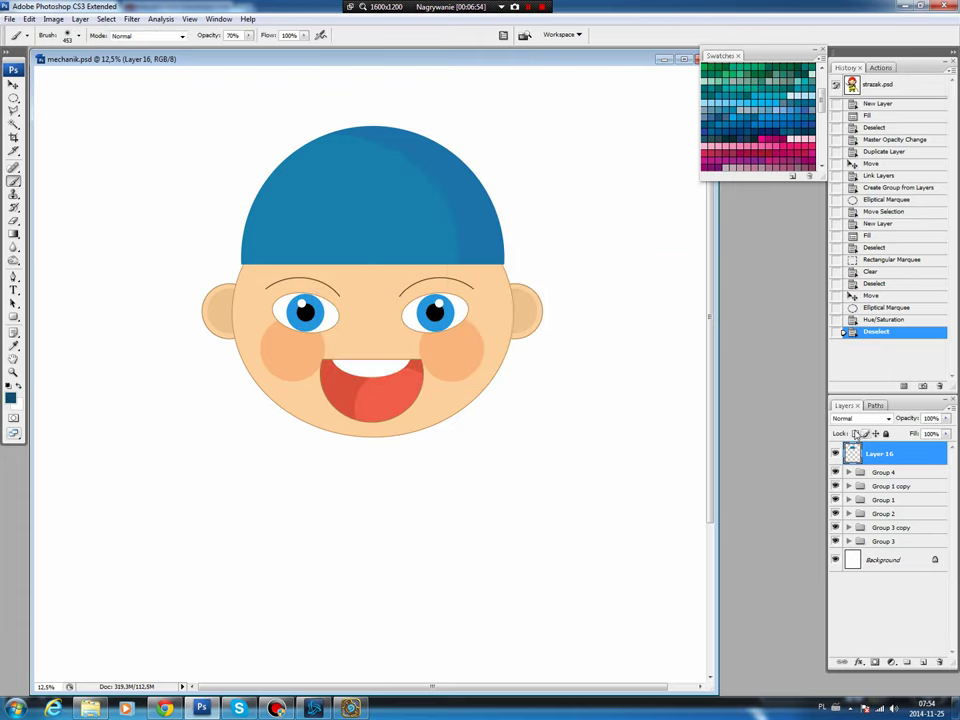
ctrl+click(852, 453)
click(925, 663)
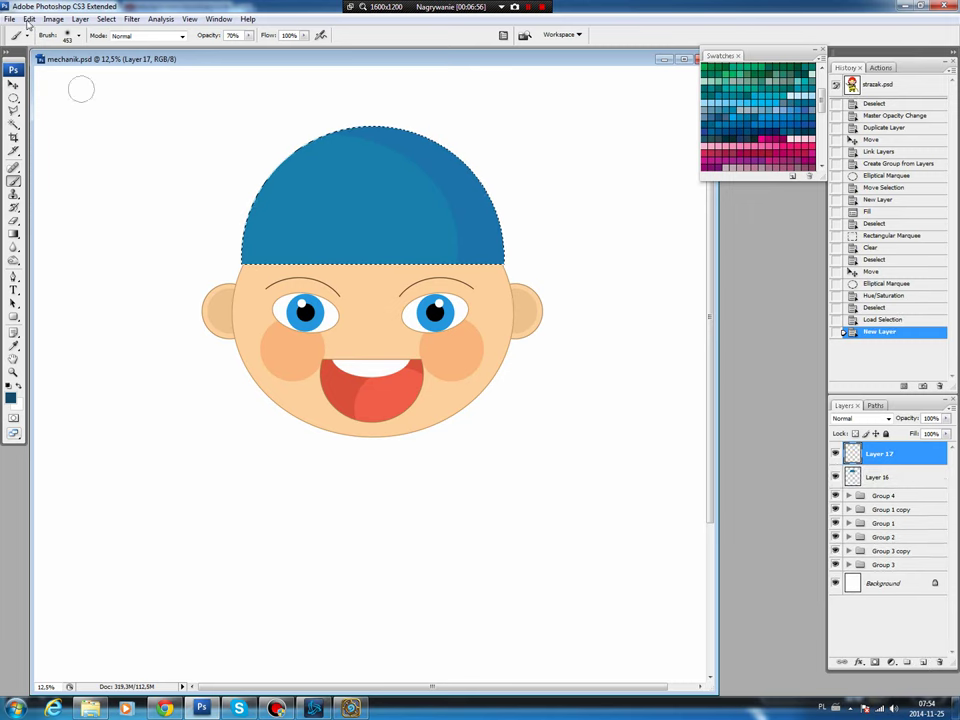
click(29, 19)
click(44, 205)
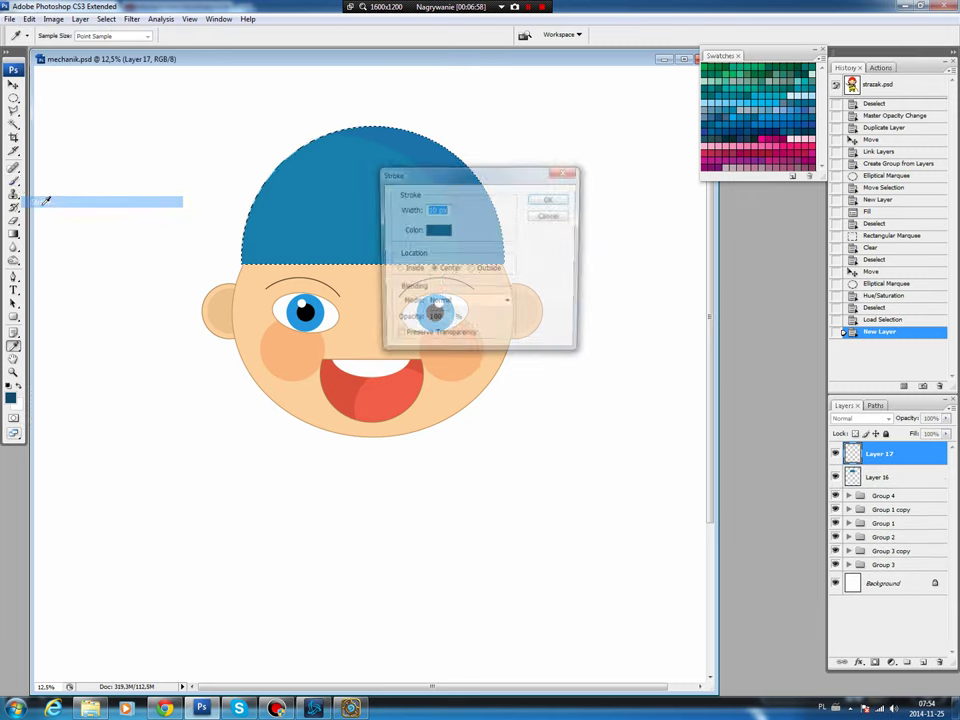
key(Return)
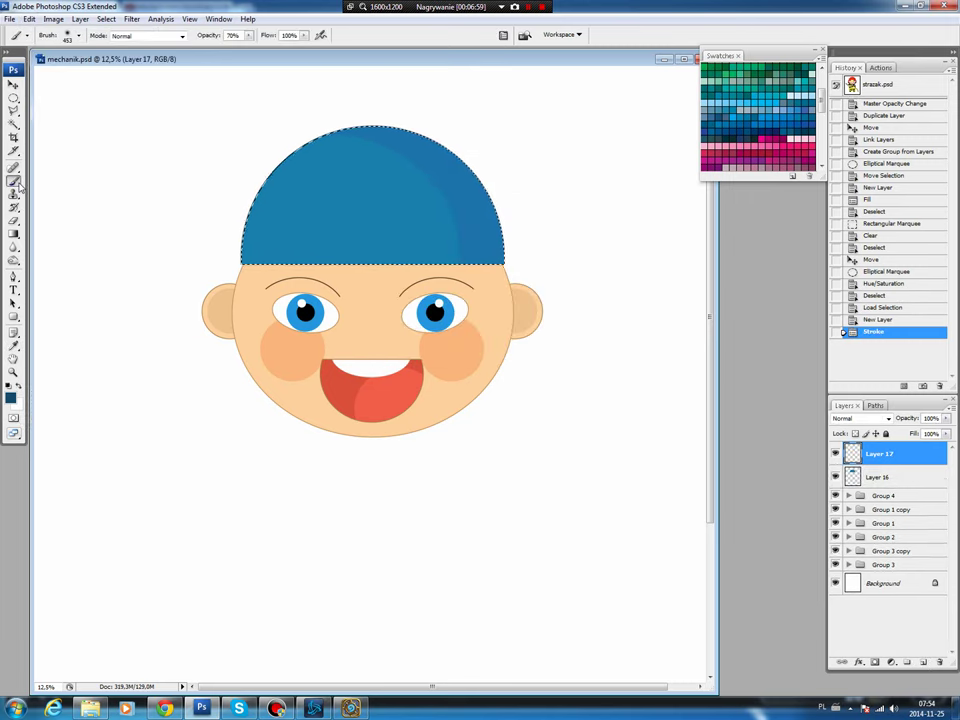
key(ctrl+d)
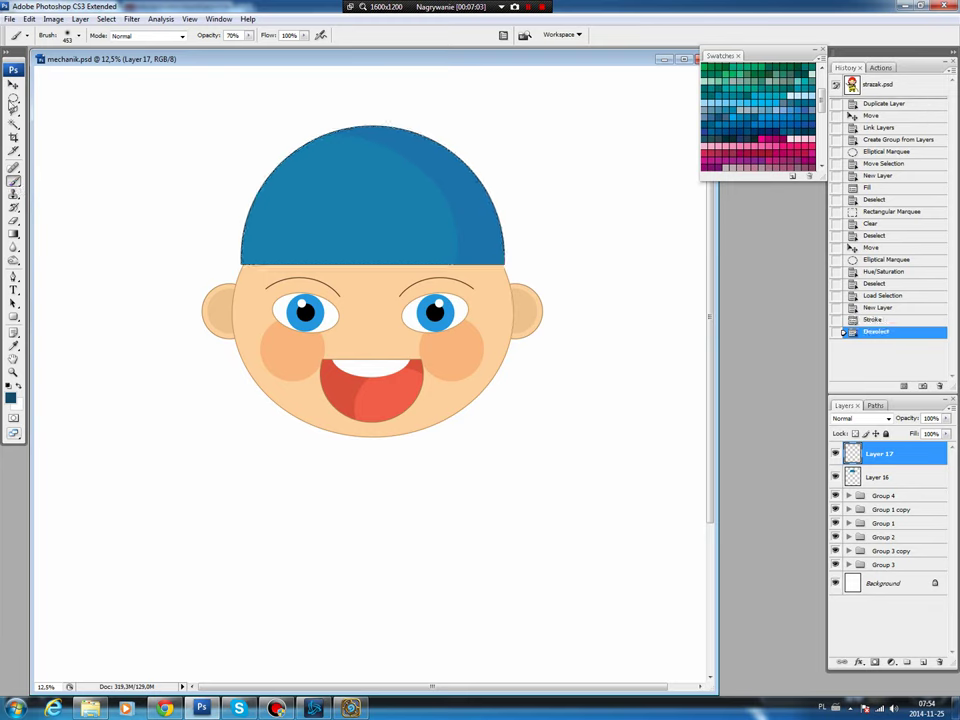
click(13, 99)
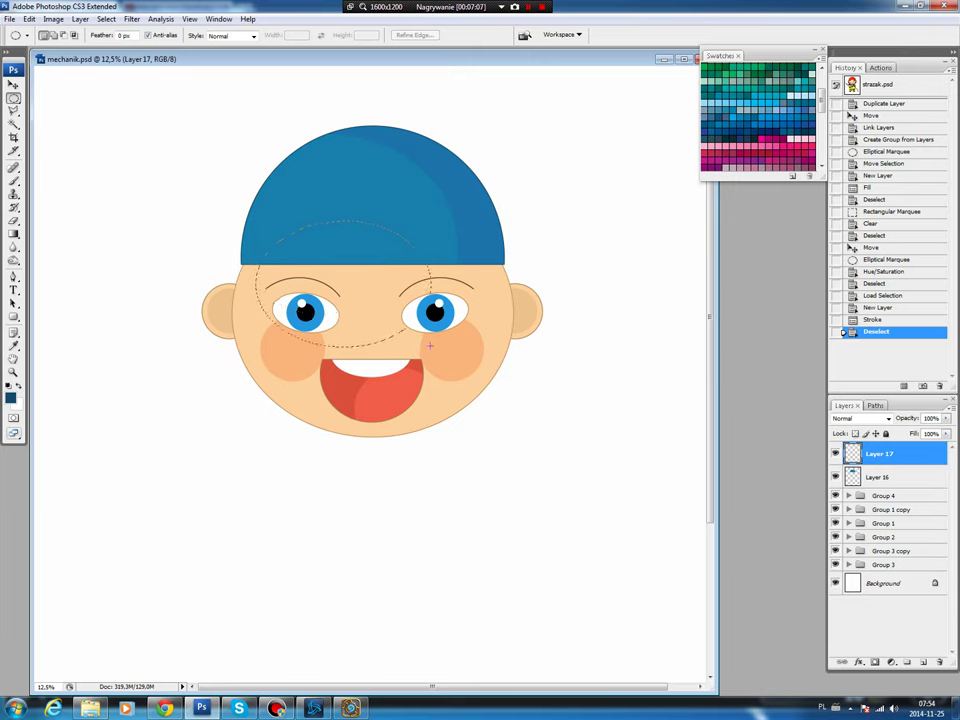
Fill an oval across the lower front of the cap with light blue on new Layer 18.
drag(427, 344, 432, 340)
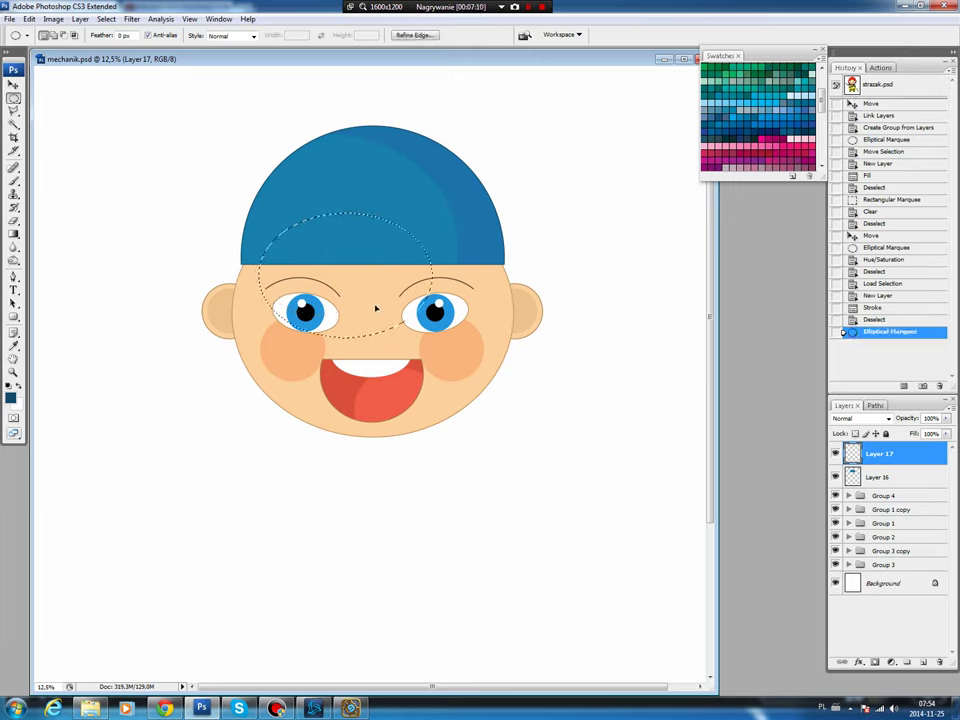
drag(375, 306, 374, 302)
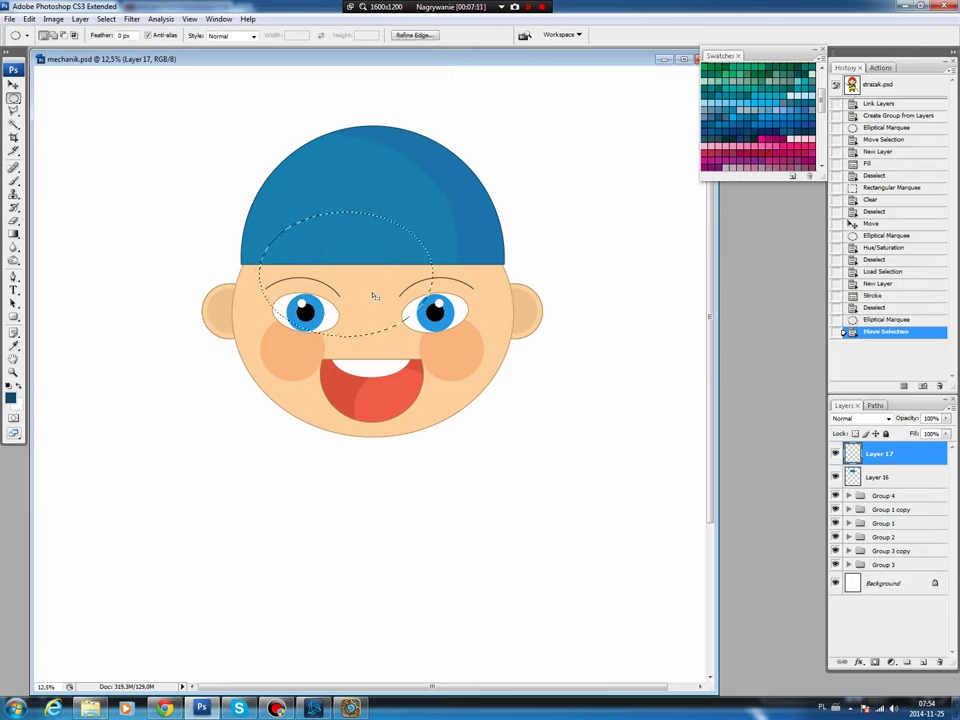
click(907, 662)
key(b)
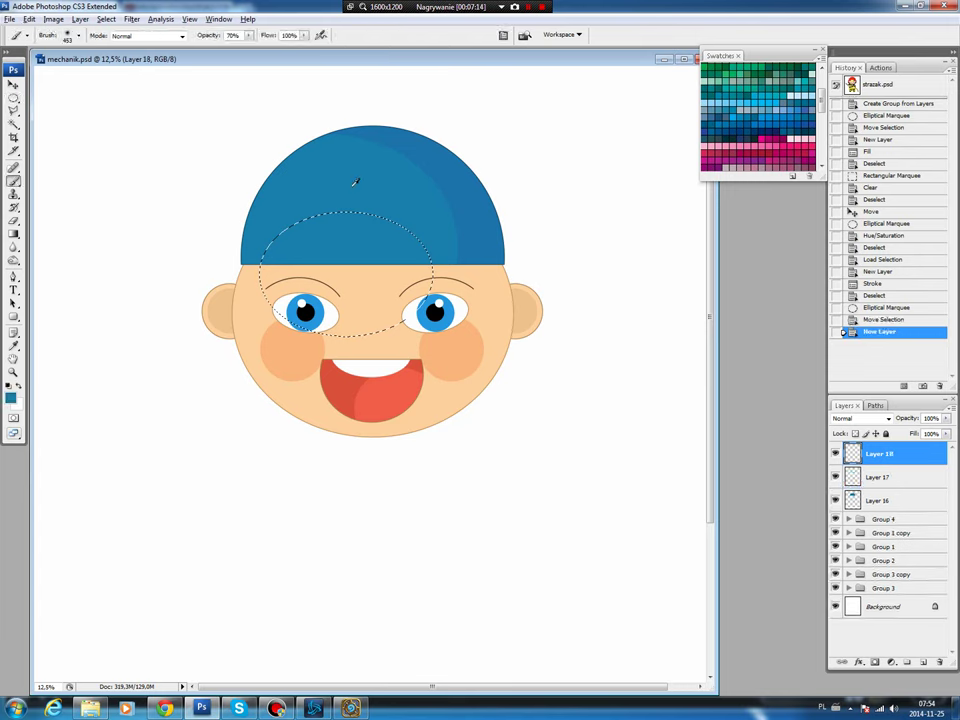
click(11, 397)
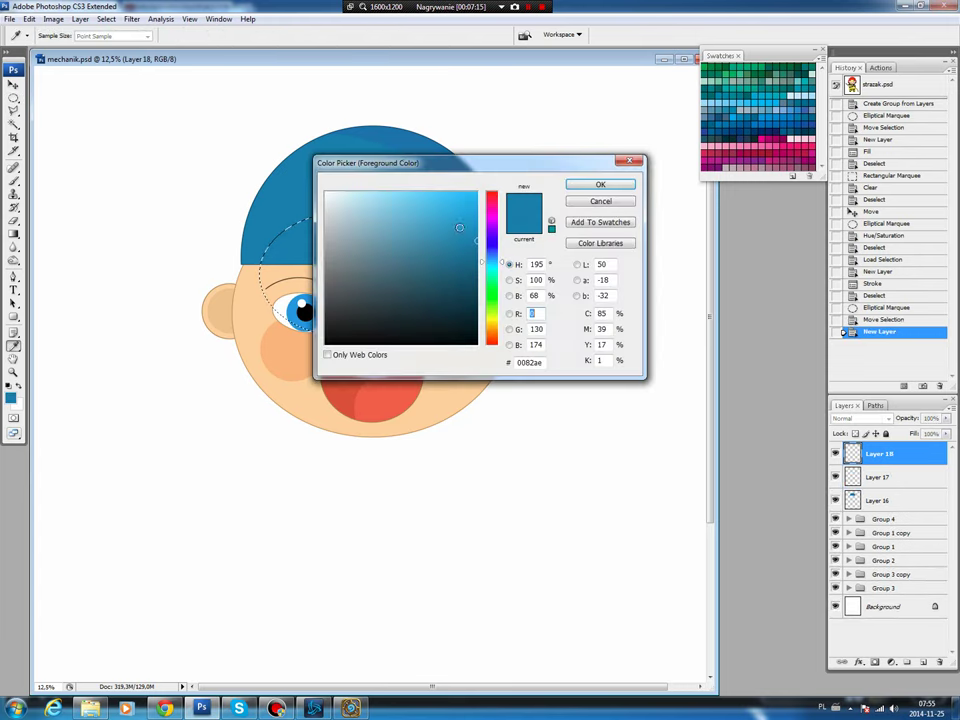
click(460, 221)
click(585, 189)
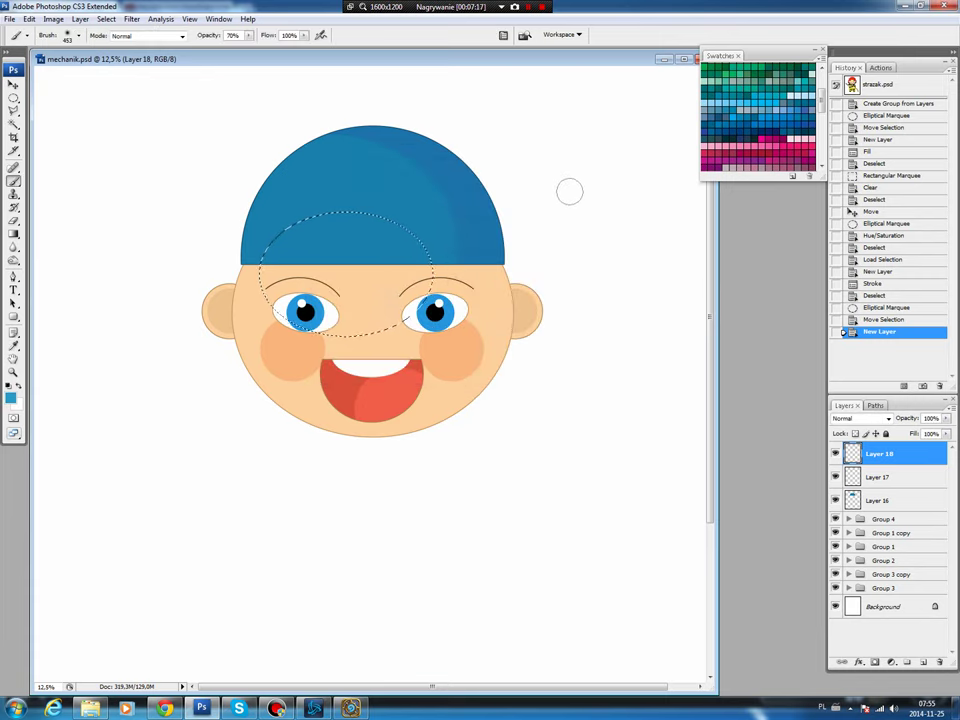
key(alt+BackSpace)
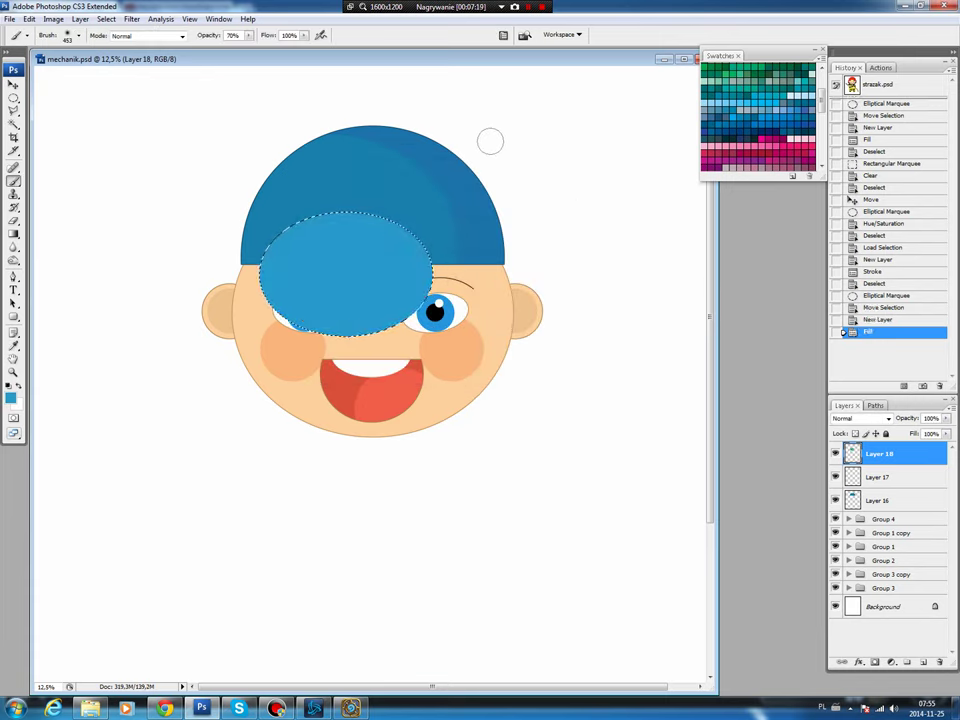
key(ctrl+d)
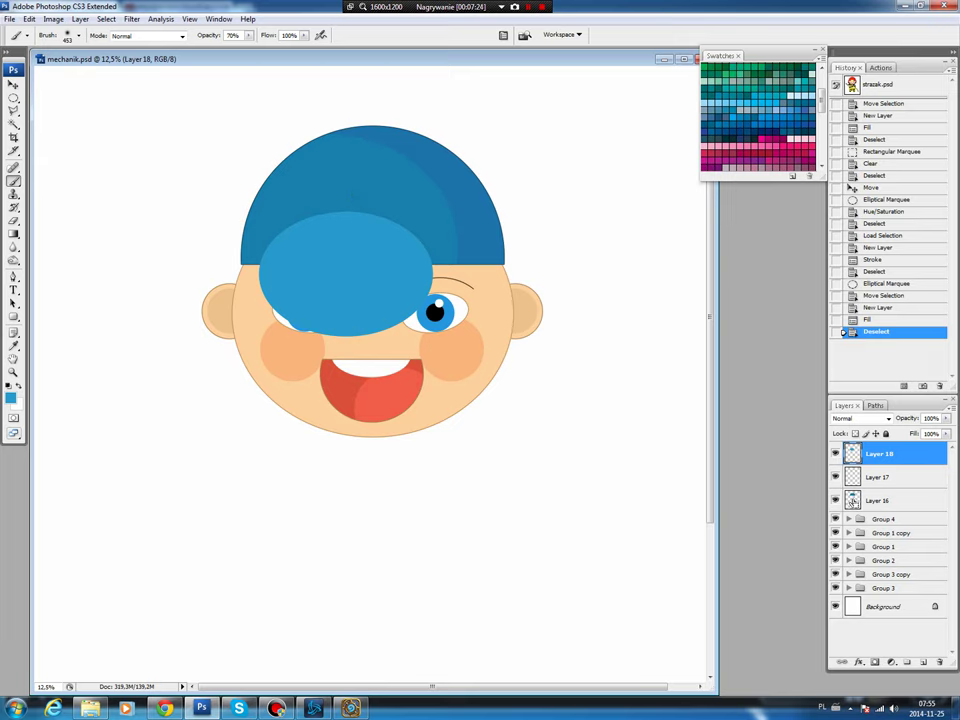
Delete the light blue lying outside the cap using an inverted cap selection.
ctrl+click(852, 500)
click(106, 19)
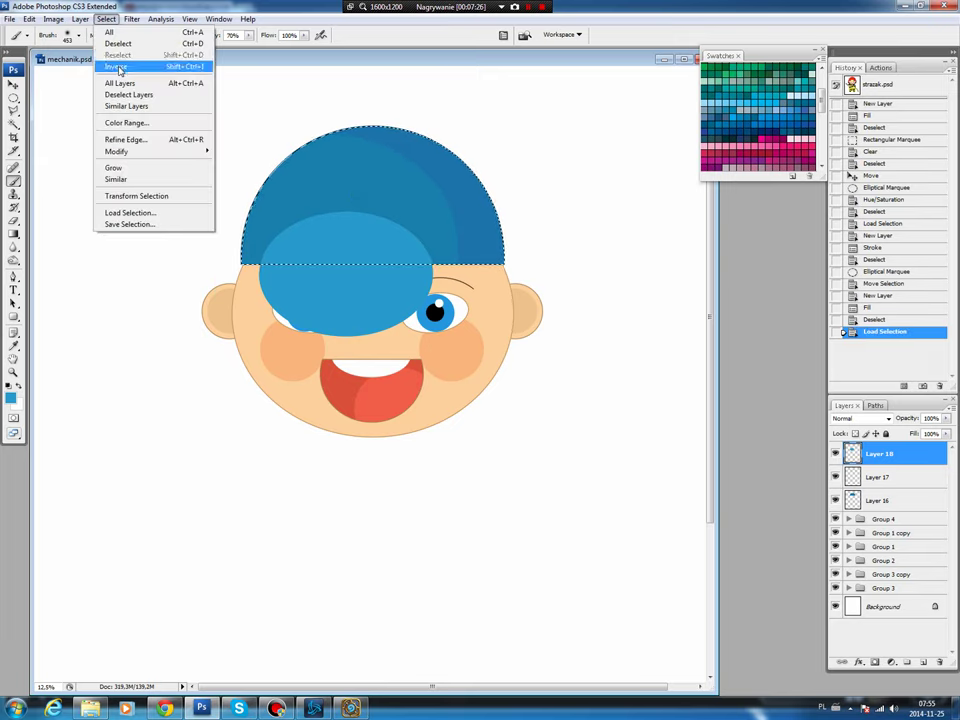
click(118, 68)
key(Delete)
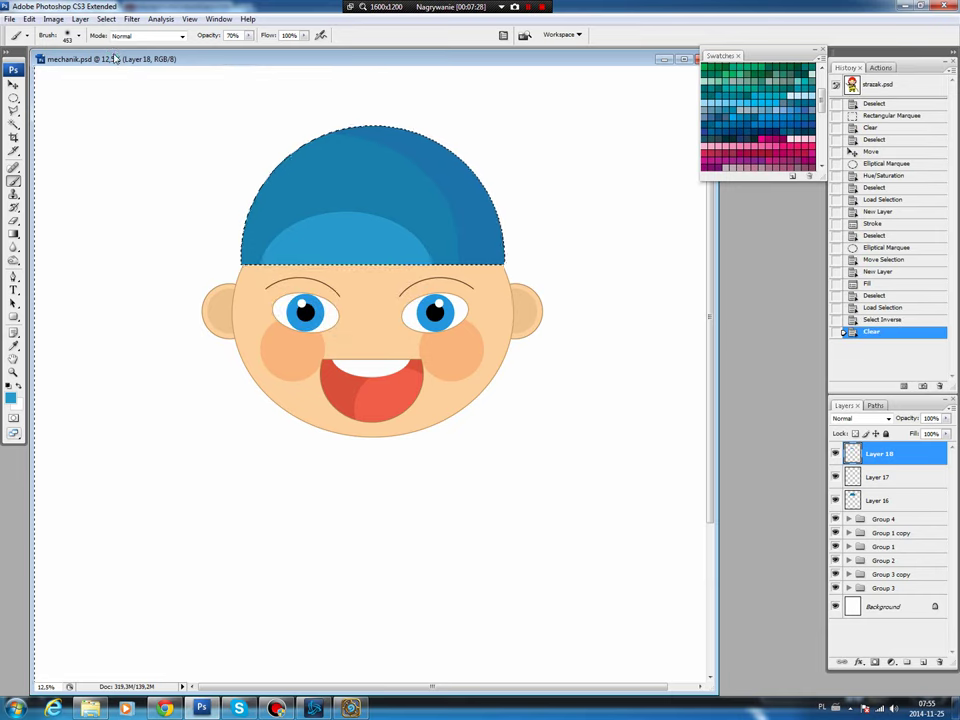
key(ctrl+d)
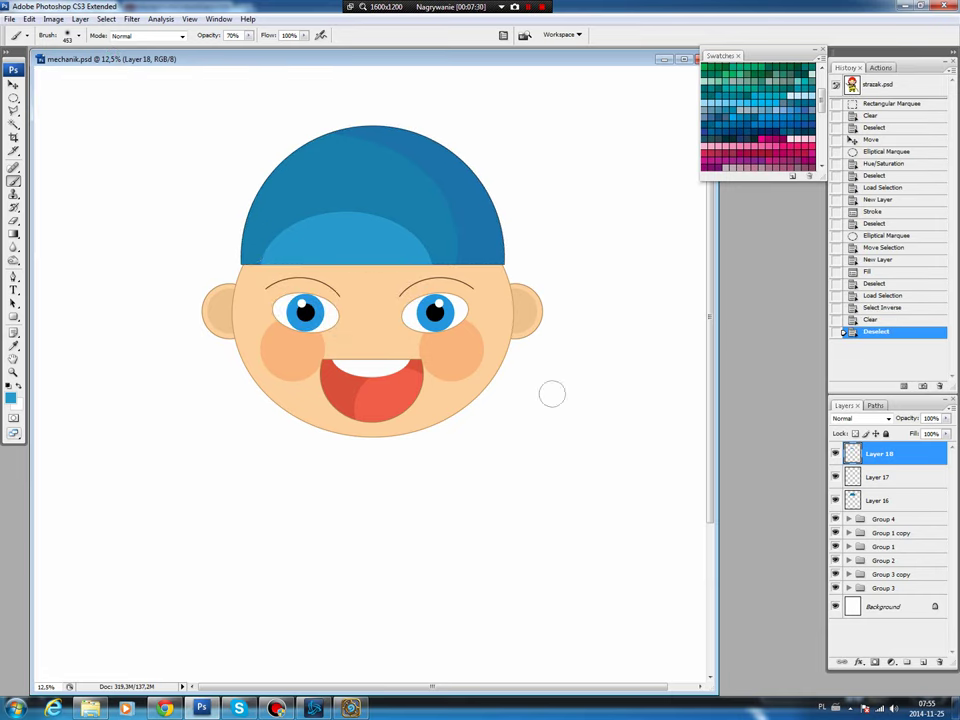
ctrl+click(852, 453)
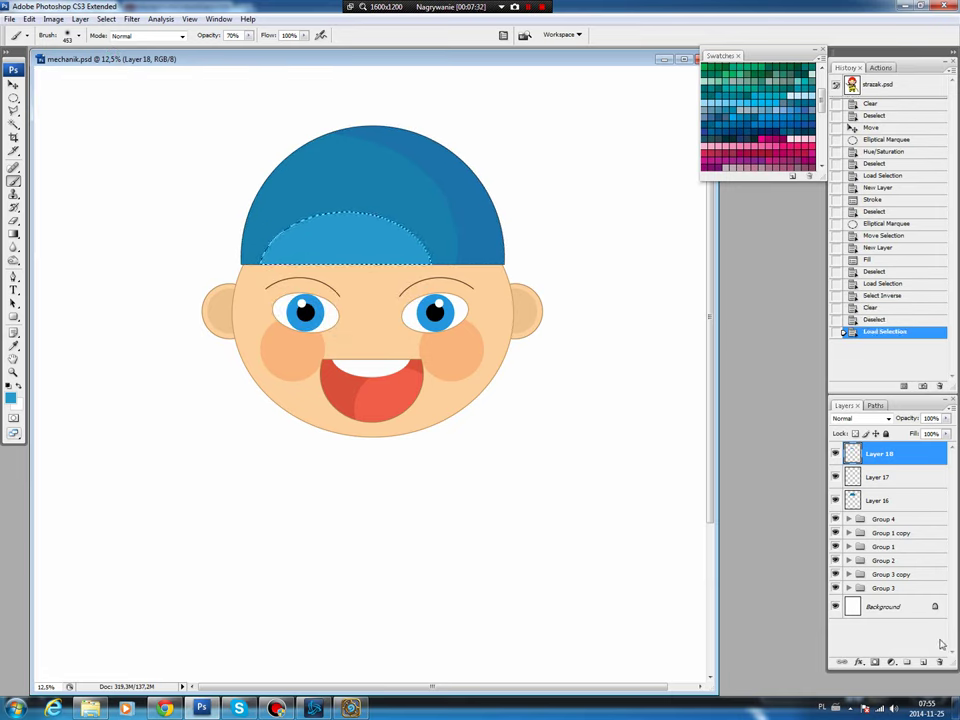
Stroke the light blue cap band in darker blue on a new layer, then deselect.
click(922, 662)
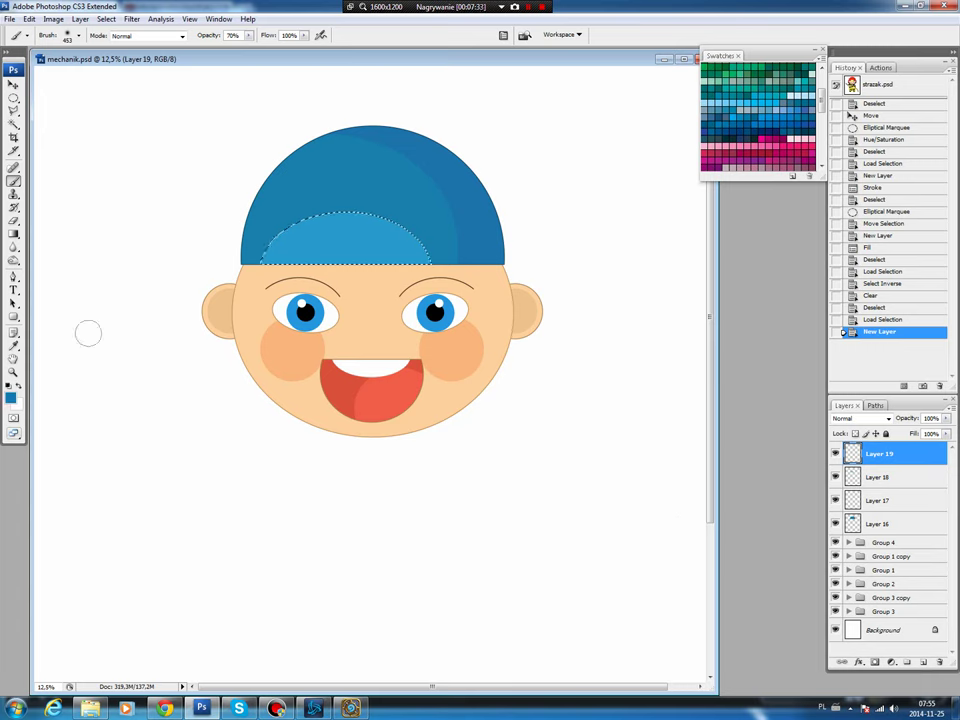
click(11, 398)
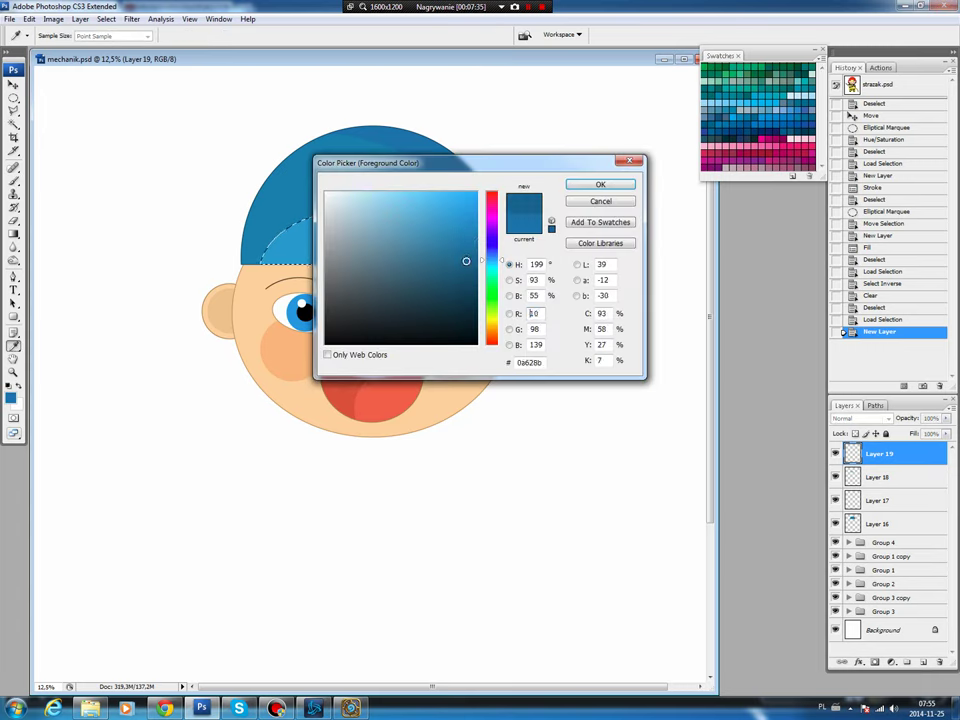
click(466, 269)
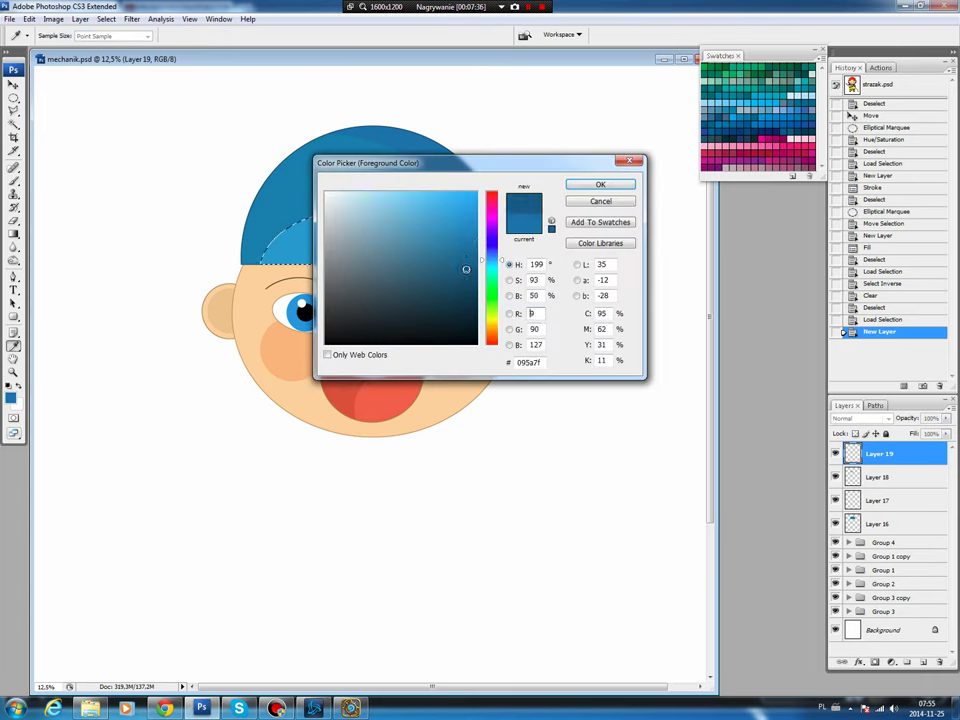
click(600, 184)
click(29, 19)
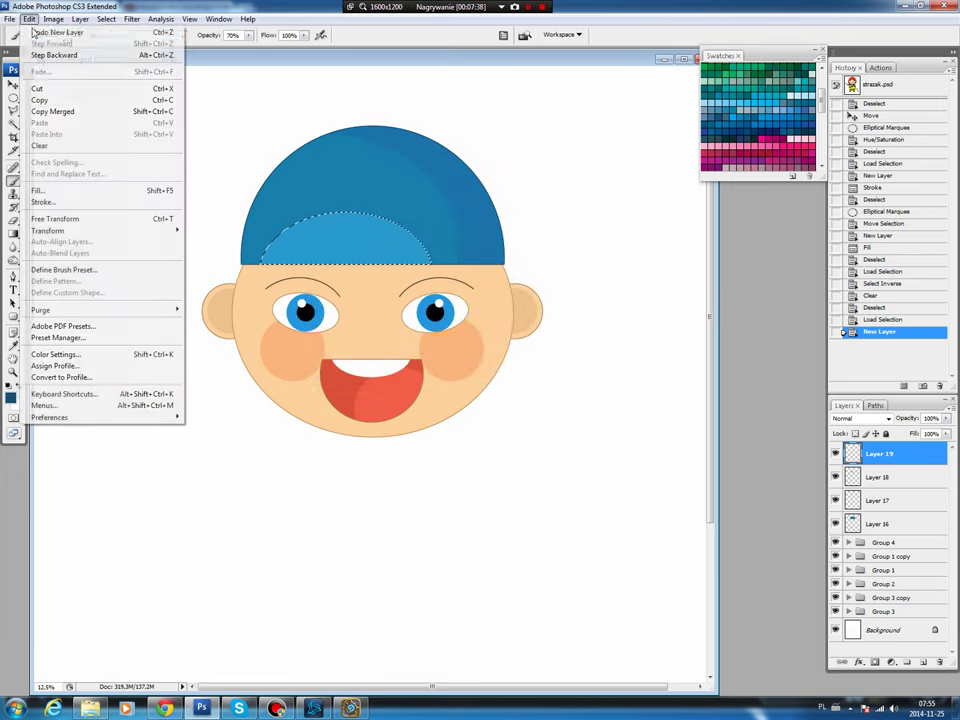
click(50, 204)
click(547, 198)
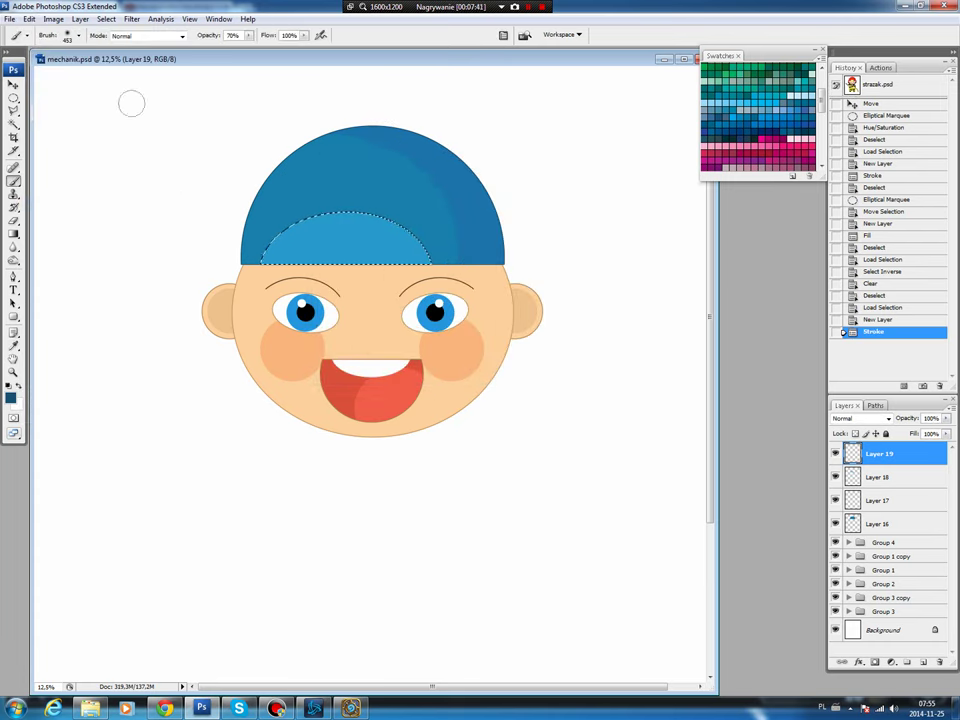
key(v)
key(ctrl+d)
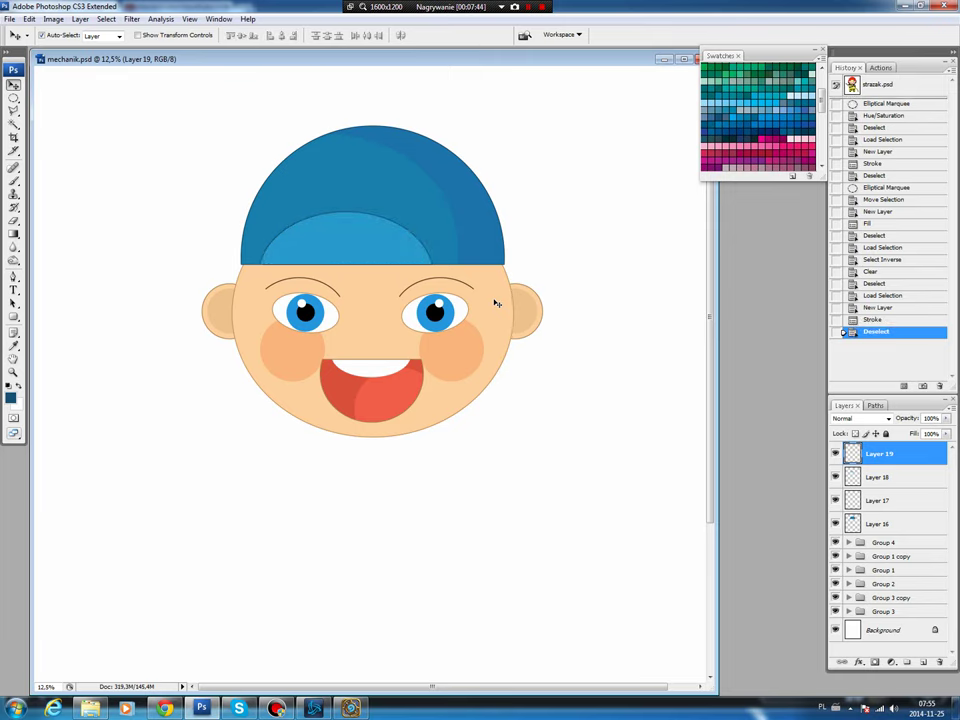
Group cap Layers 16–19 into Group 5 and make the Background layer active.
drag(536, 347, 566, 320)
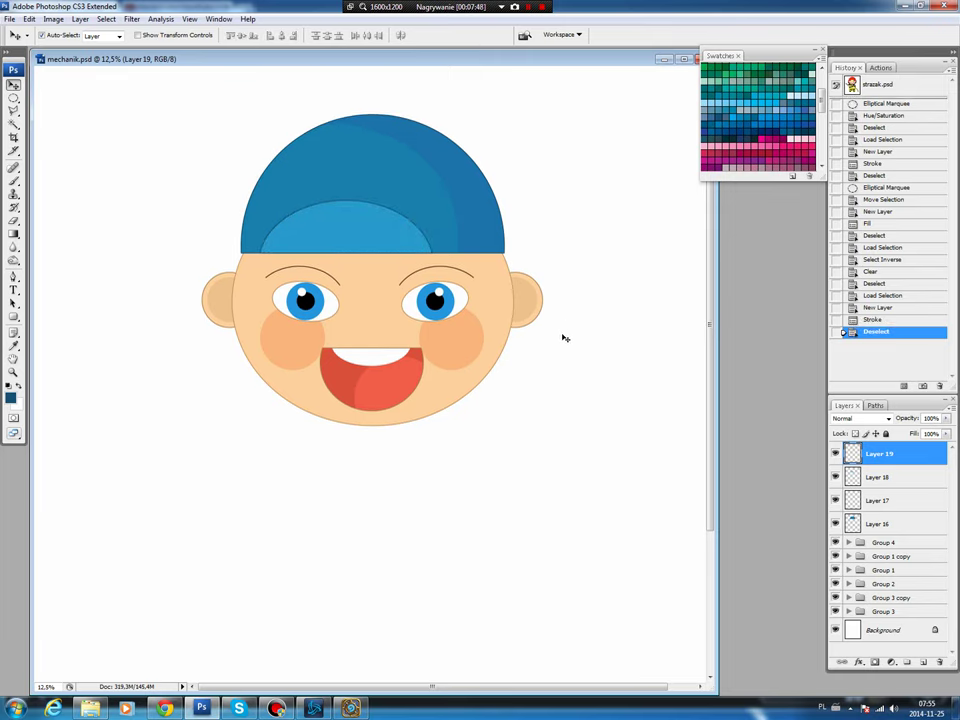
key(shift+F12)
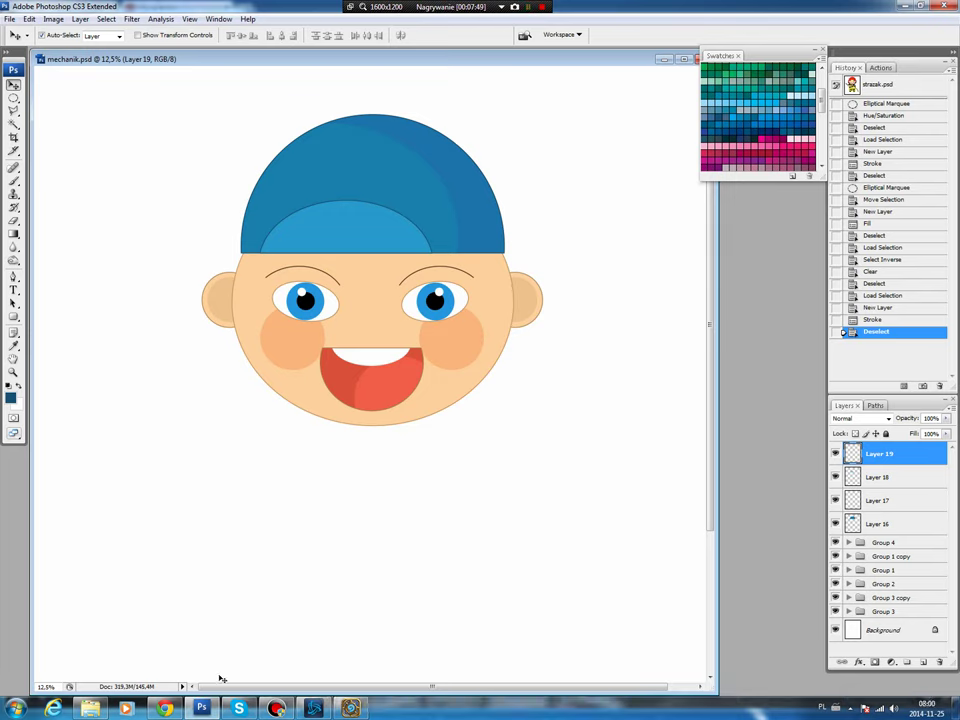
shift+click(891, 526)
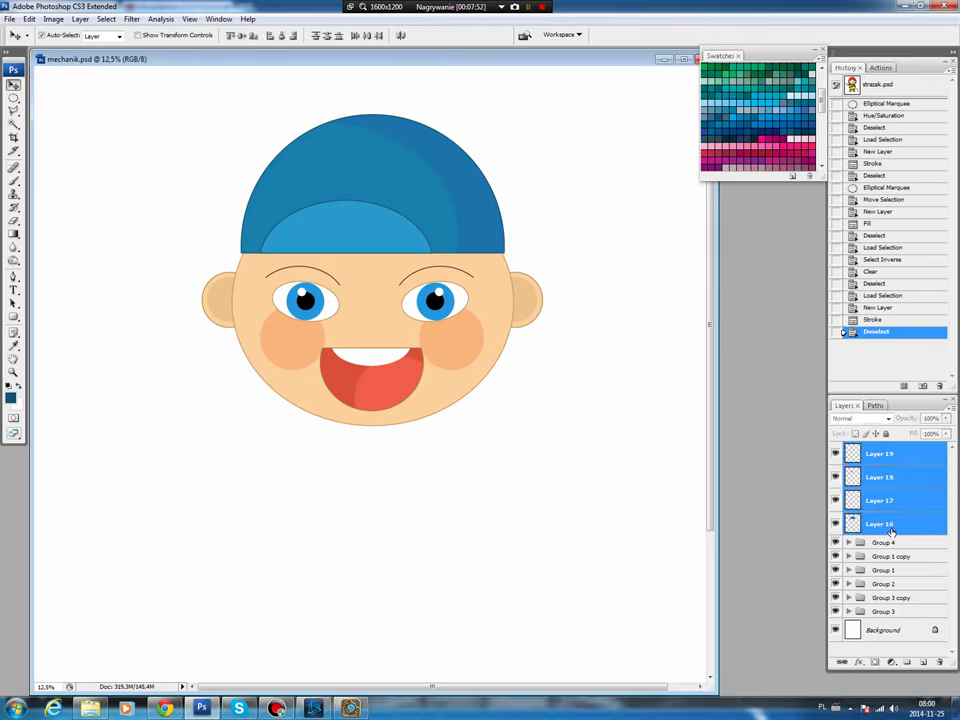
drag(888, 524, 905, 663)
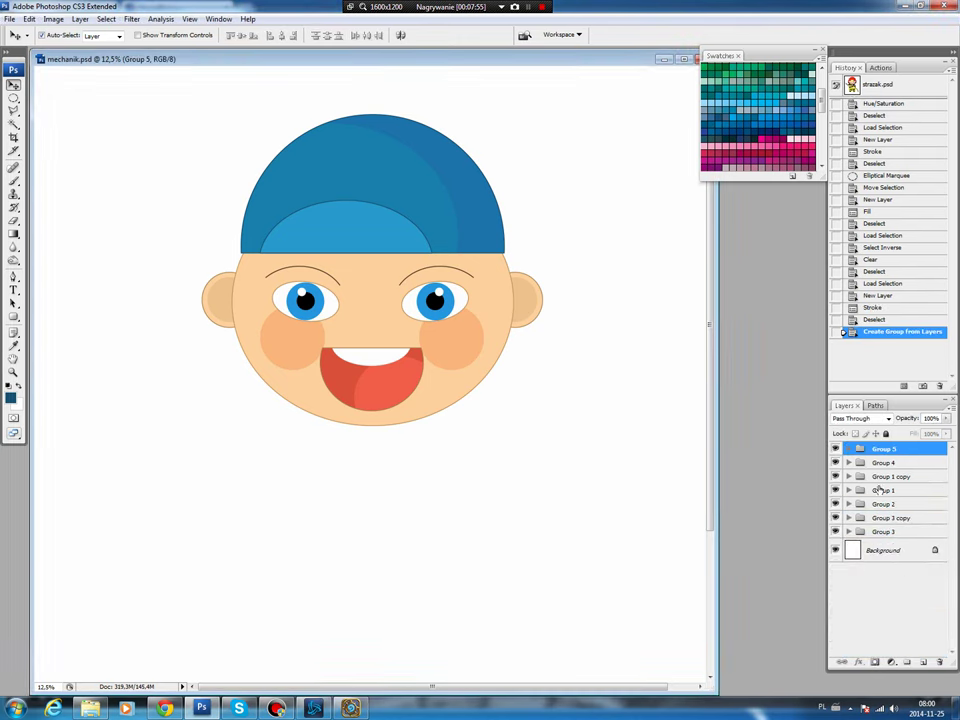
click(882, 551)
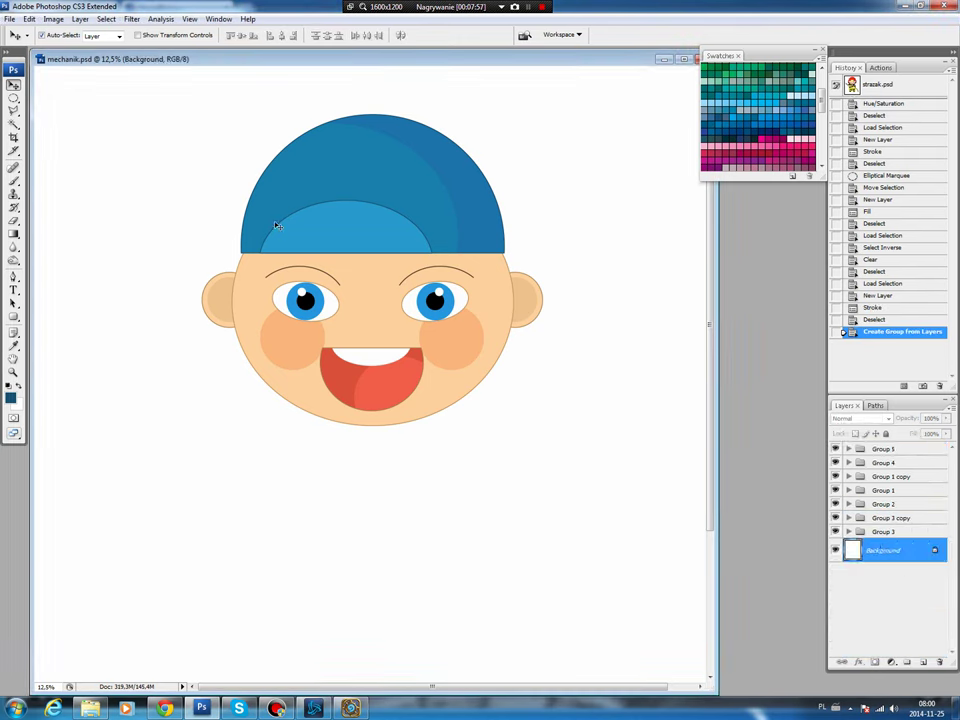
click(14, 98)
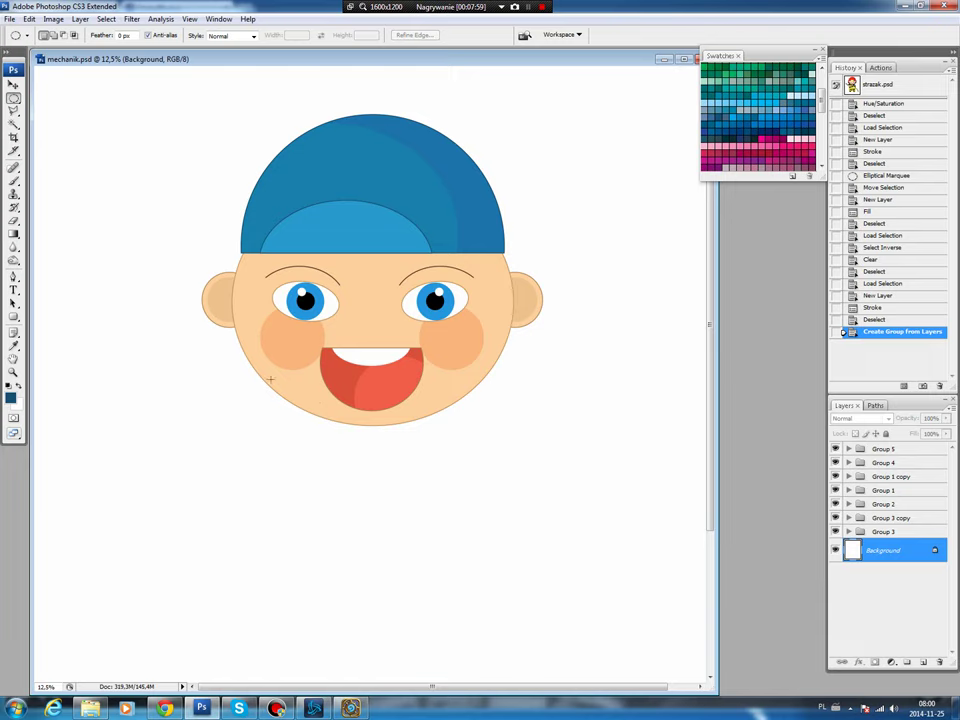
Fill a circle under the chin with yellow-orange on a new shirt layer.
mouse_move(361, 455)
mouse_down()
mouse_move(492, 587)
mouse_move(496, 603)
mouse_up()
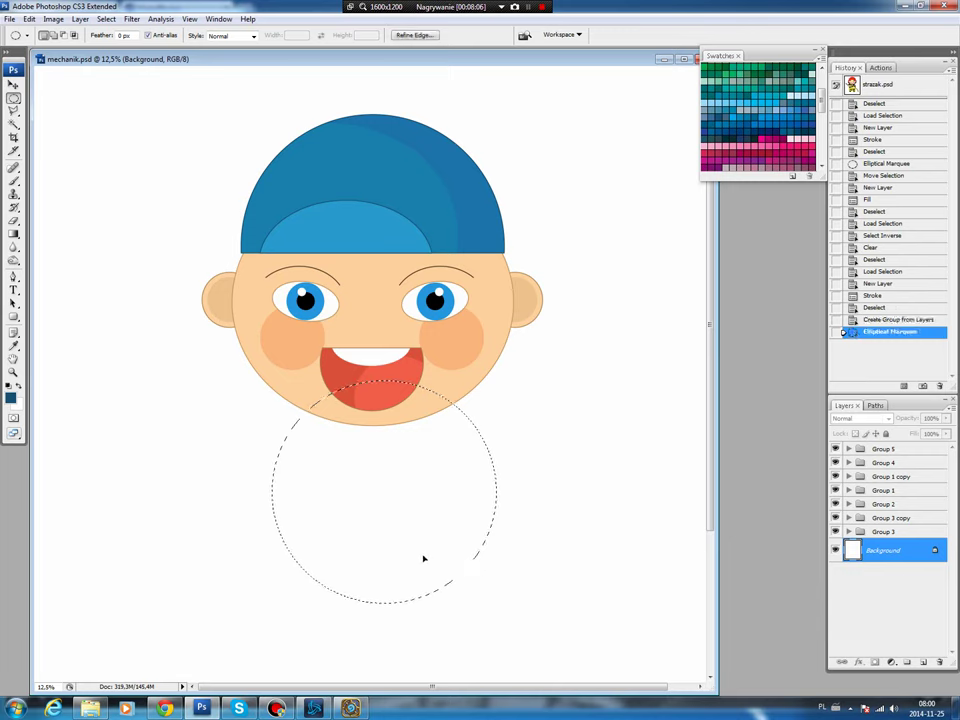
drag(424, 559, 421, 545)
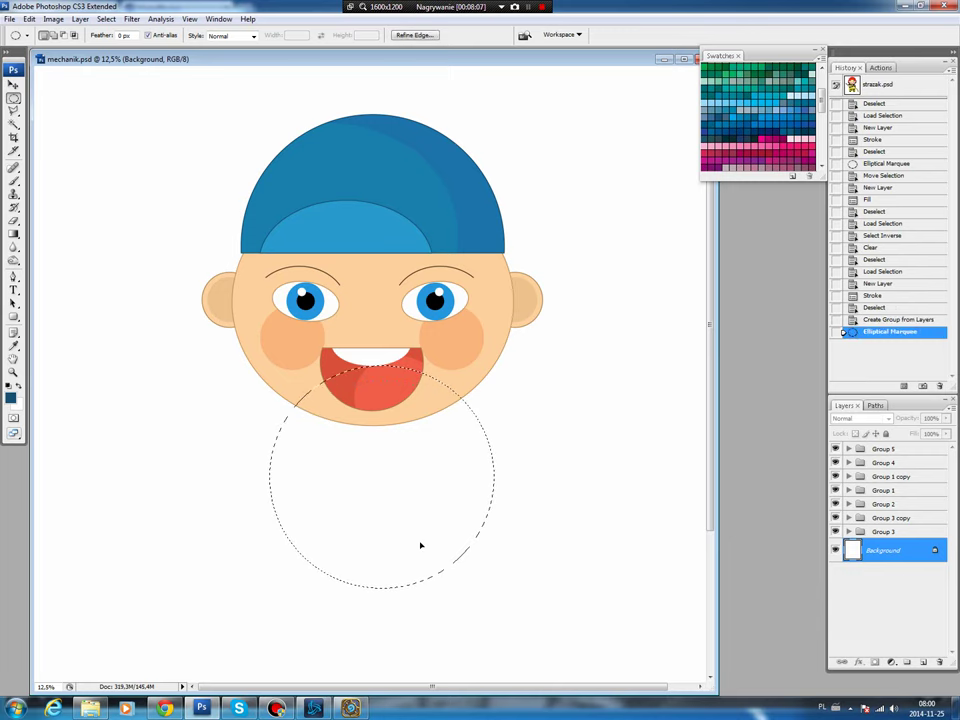
click(907, 662)
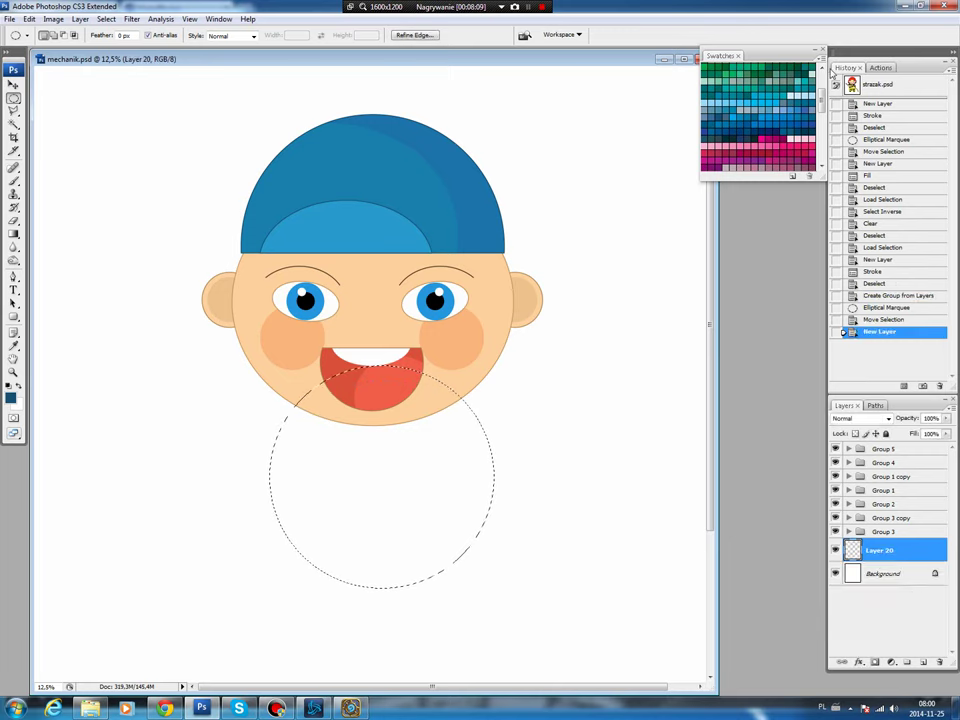
scroll(760, 110, up, 5)
scroll(770, 90, up, 2)
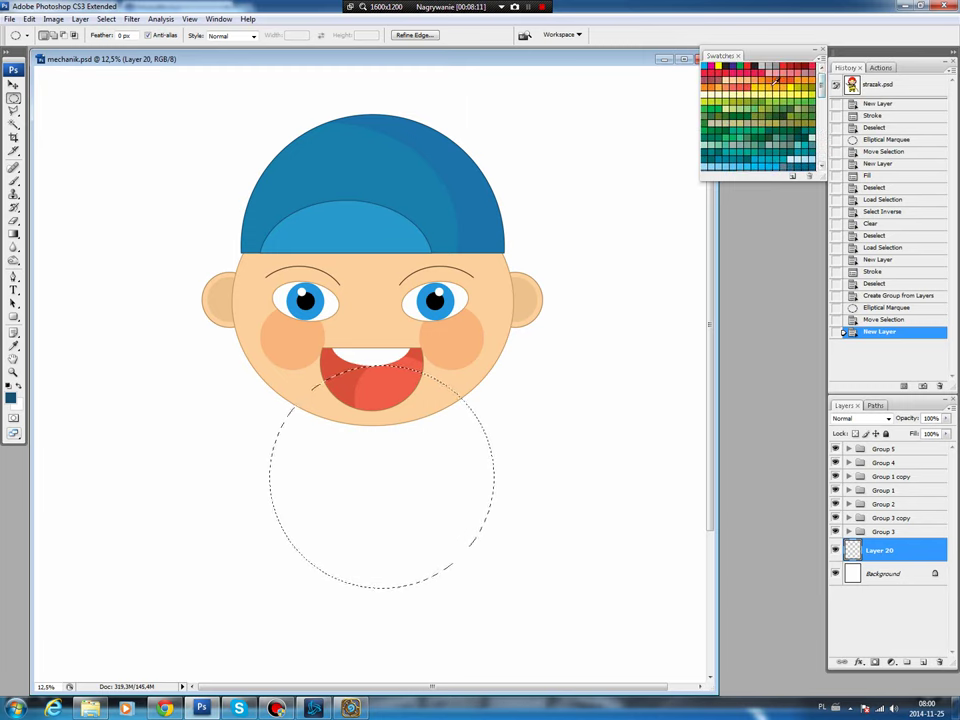
click(776, 82)
key(alt+BackSpace)
key(ctrl+d)
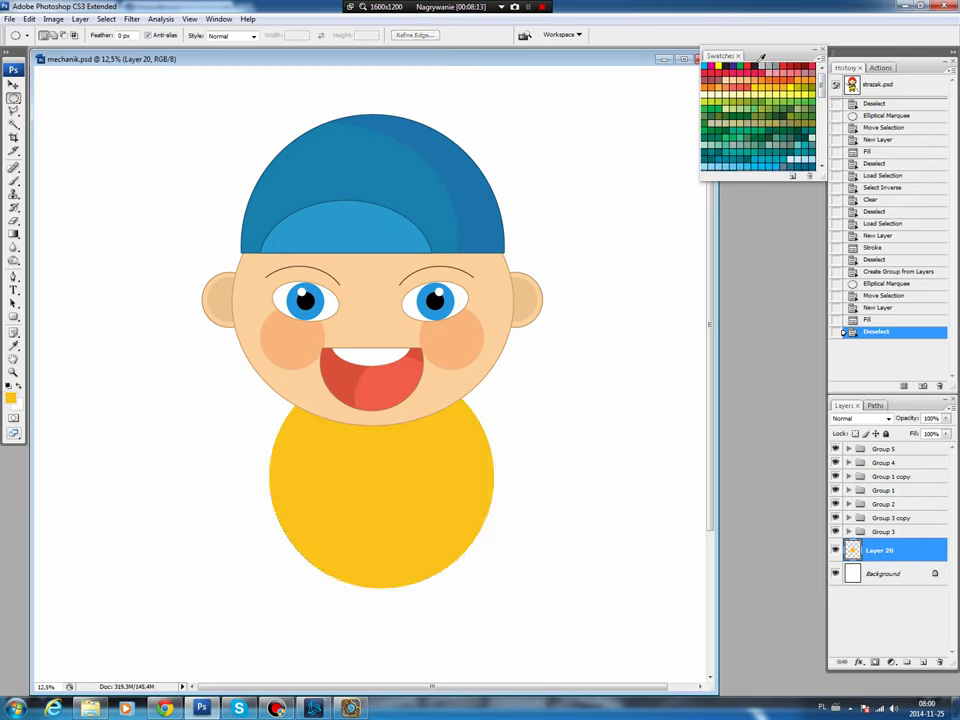
Cut off the bottom of the yellow circle and move the shirt slightly down.
right_click(14, 99)
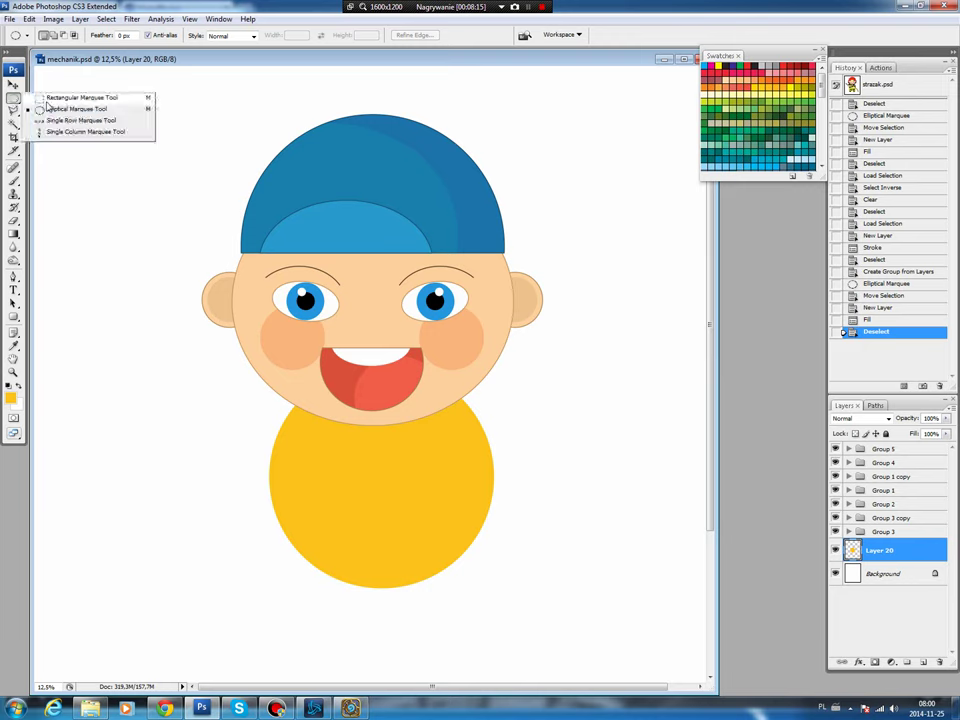
click(70, 97)
mouse_move(190, 616)
mouse_down()
mouse_move(567, 511)
mouse_move(569, 500)
mouse_up()
key(Delete)
key(ctrl+d)
key(v)
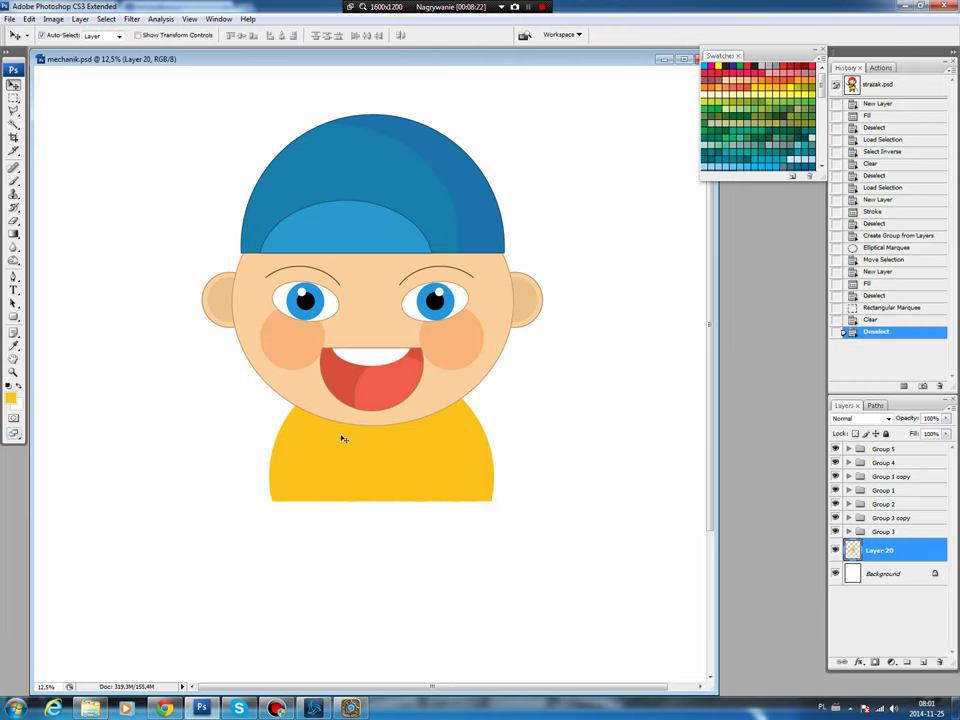
drag(343, 437, 345, 460)
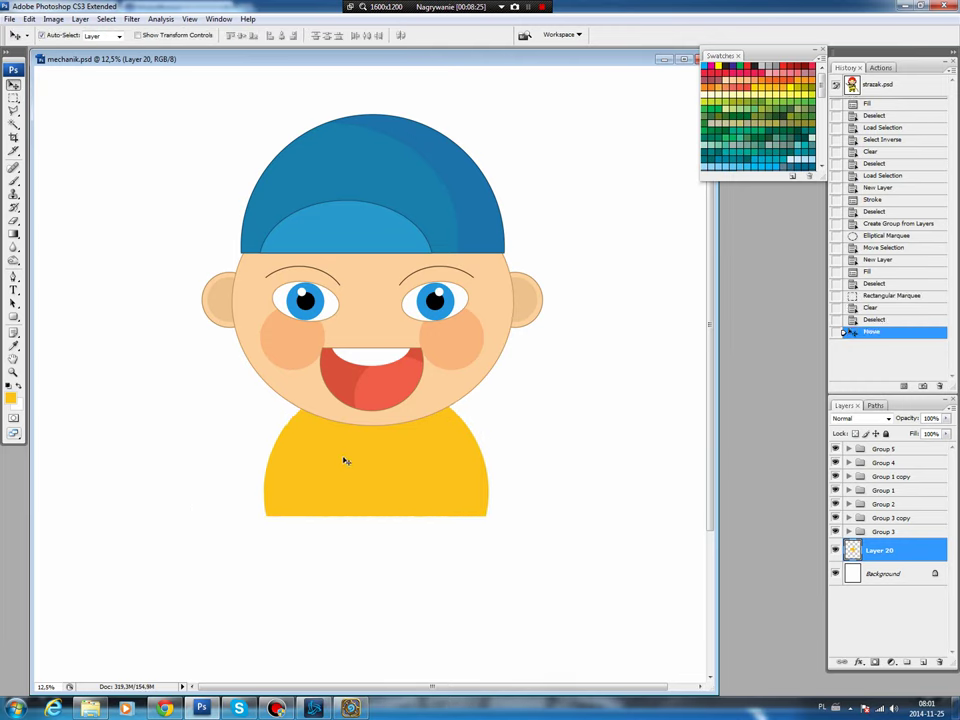
Widen the shirt on both sides, stretch it slightly taller, and select an oval over it.
key(ctrl+t)
drag(264, 449, 256, 449)
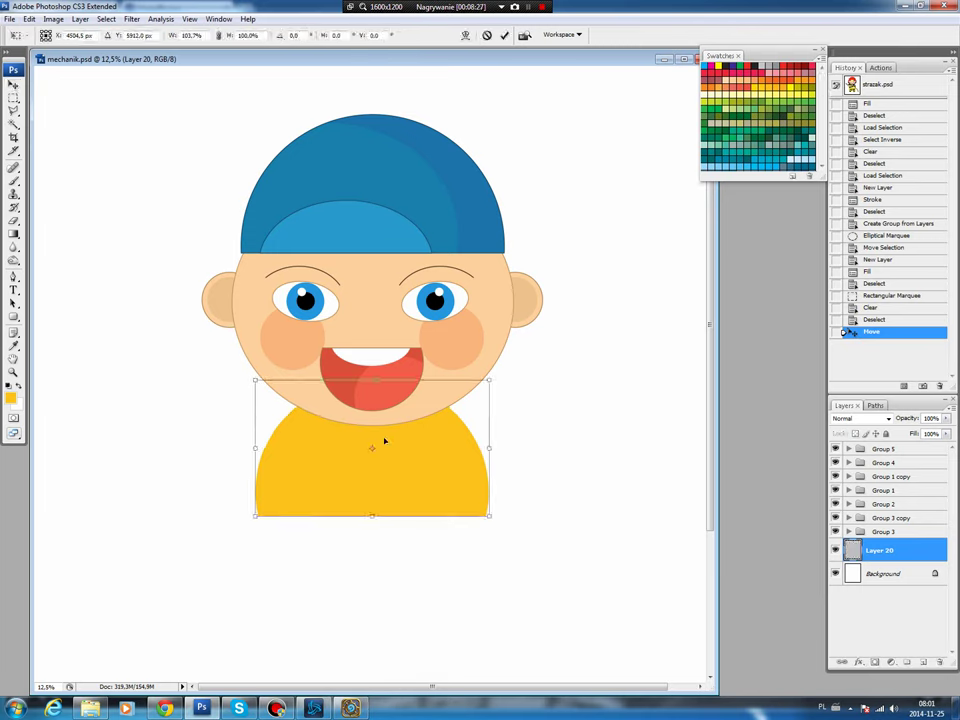
drag(490, 451, 497, 449)
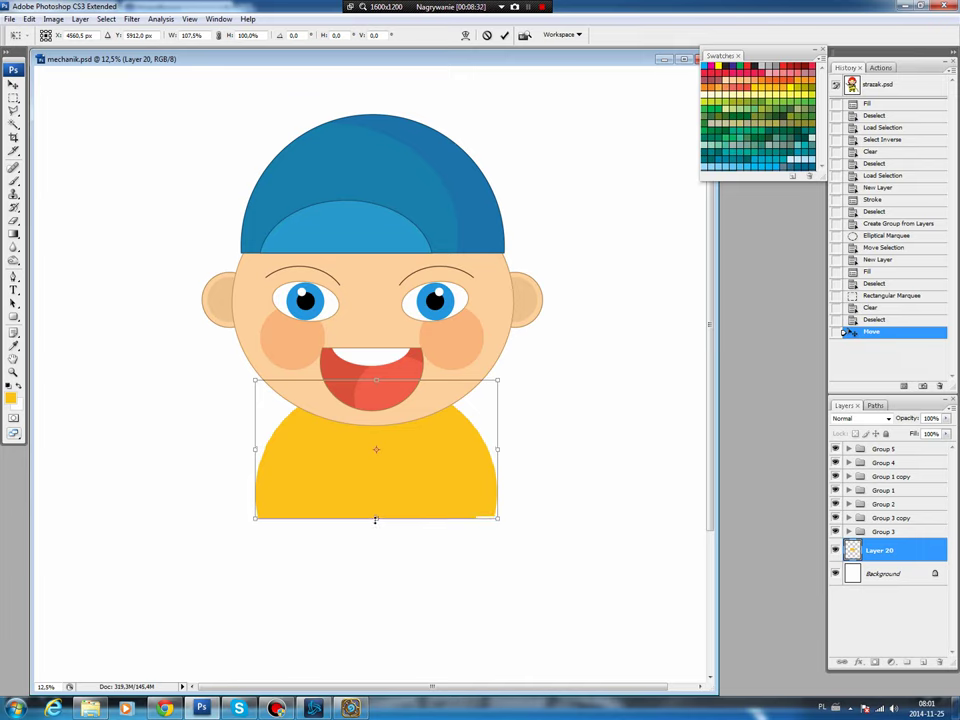
drag(375, 516, 376, 519)
key(Return)
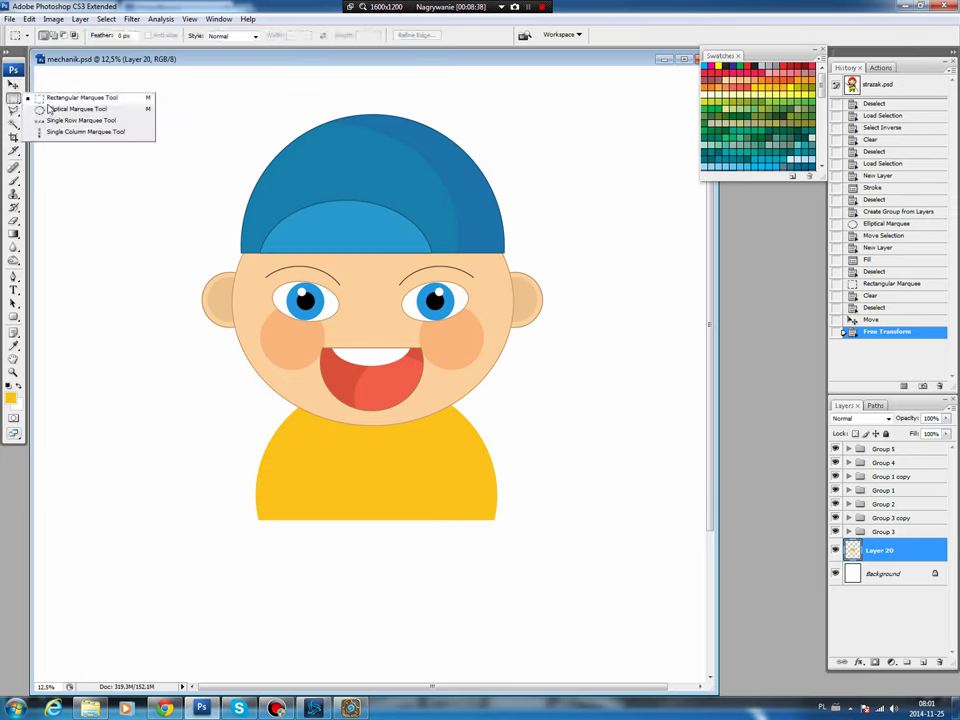
drag(14, 100, 50, 107)
drag(379, 509, 444, 587)
Shade the oval area of the shirt by shifting its hue to +3, then deselect.
key(ctrl+u)
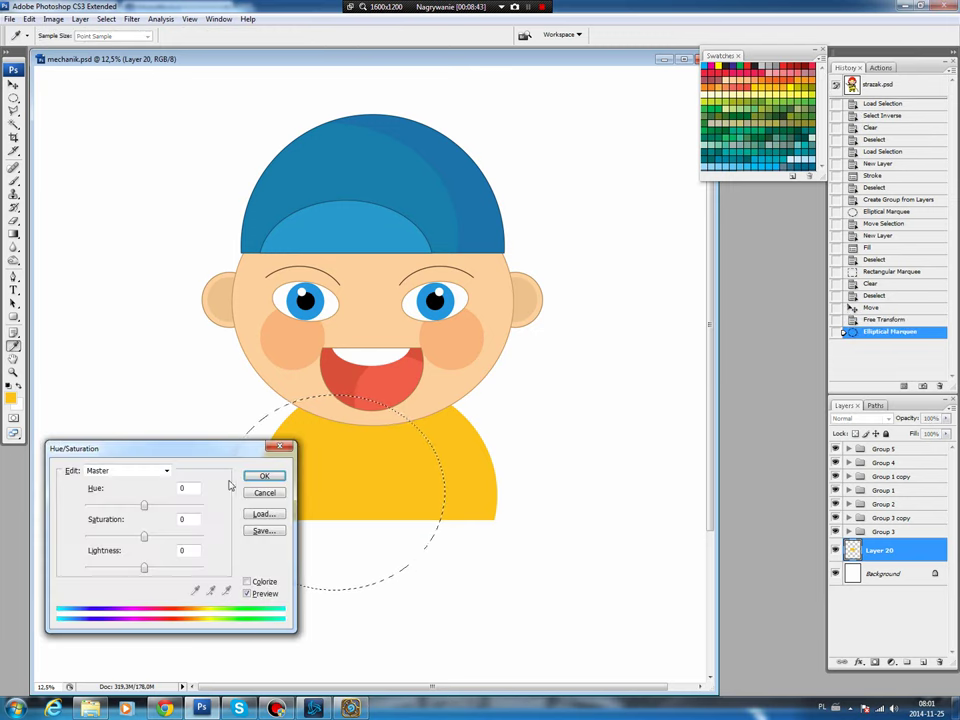
drag(144, 506, 146, 508)
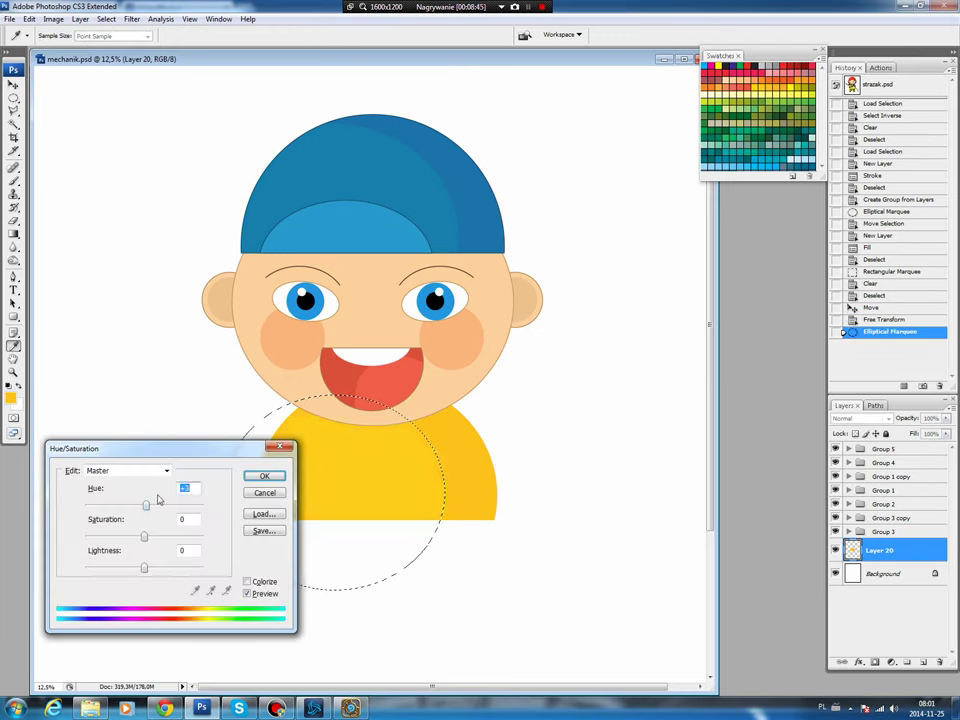
click(252, 476)
key(ctrl+d)
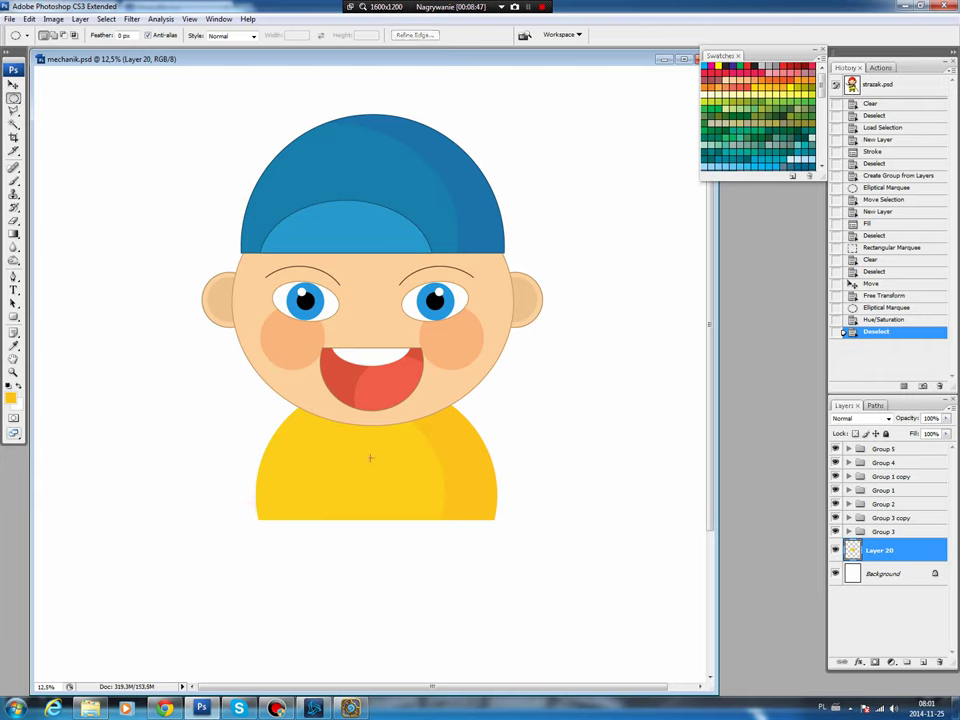
Set the foreground colour to a darker orange.
key(b)
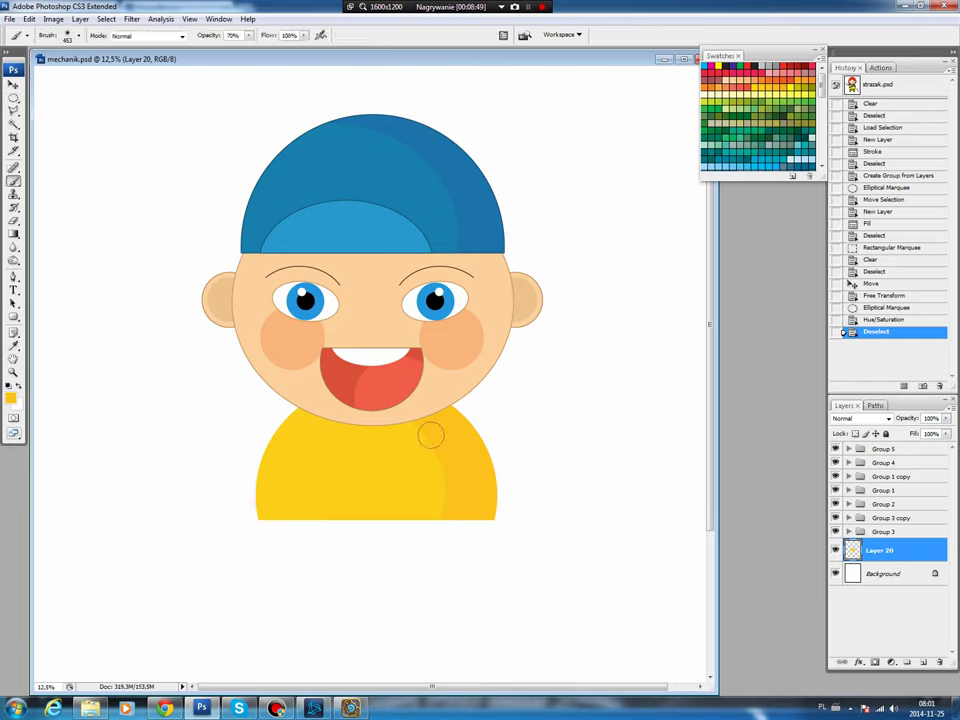
click(9, 397)
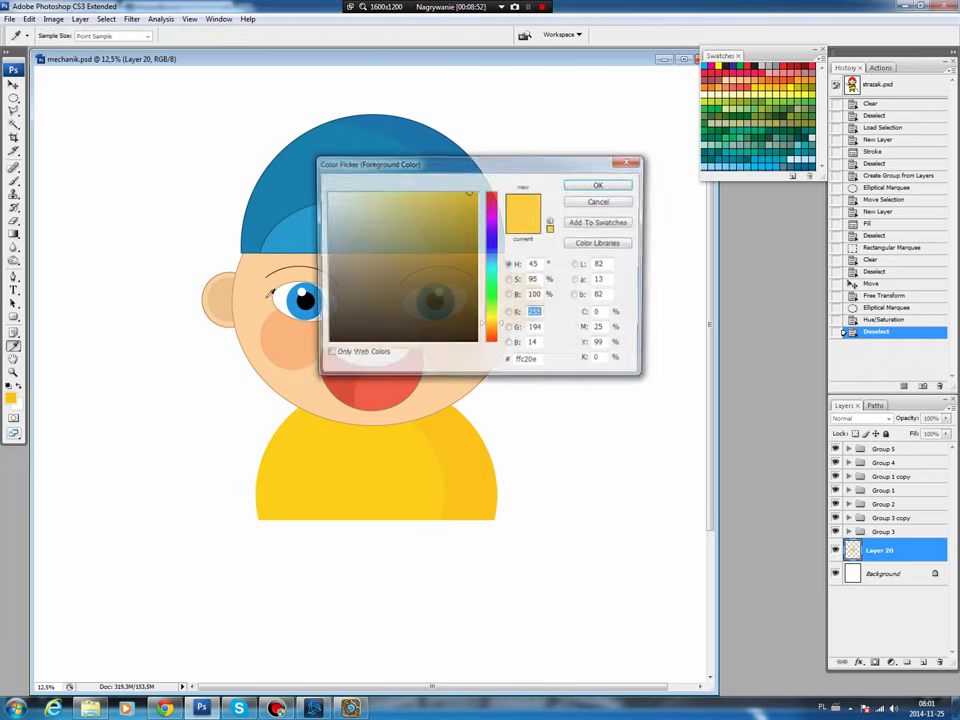
click(469, 218)
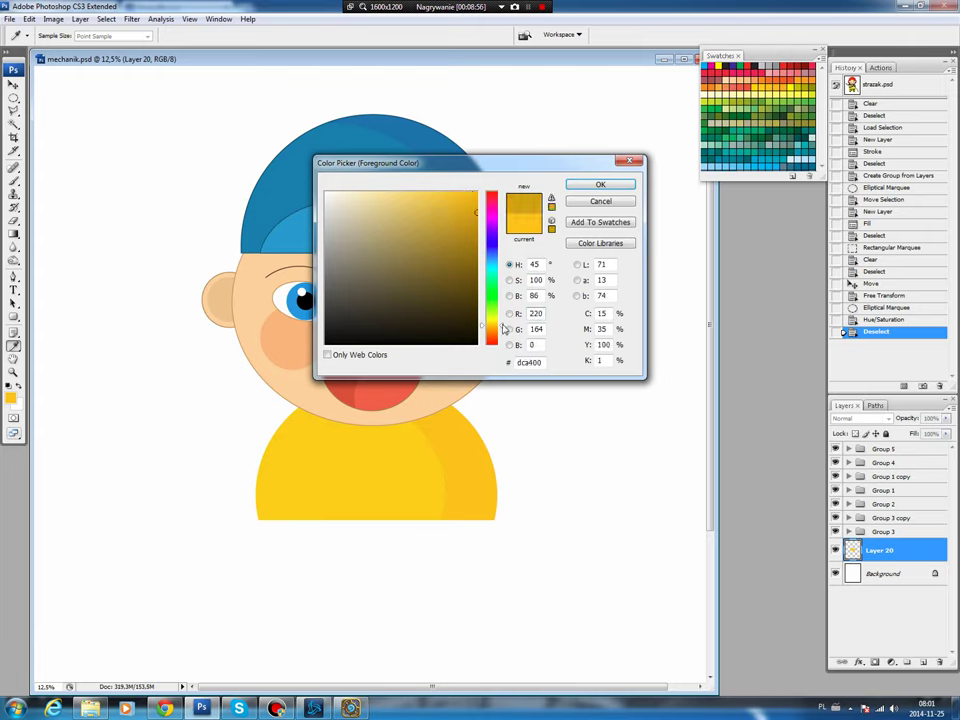
click(503, 328)
click(598, 188)
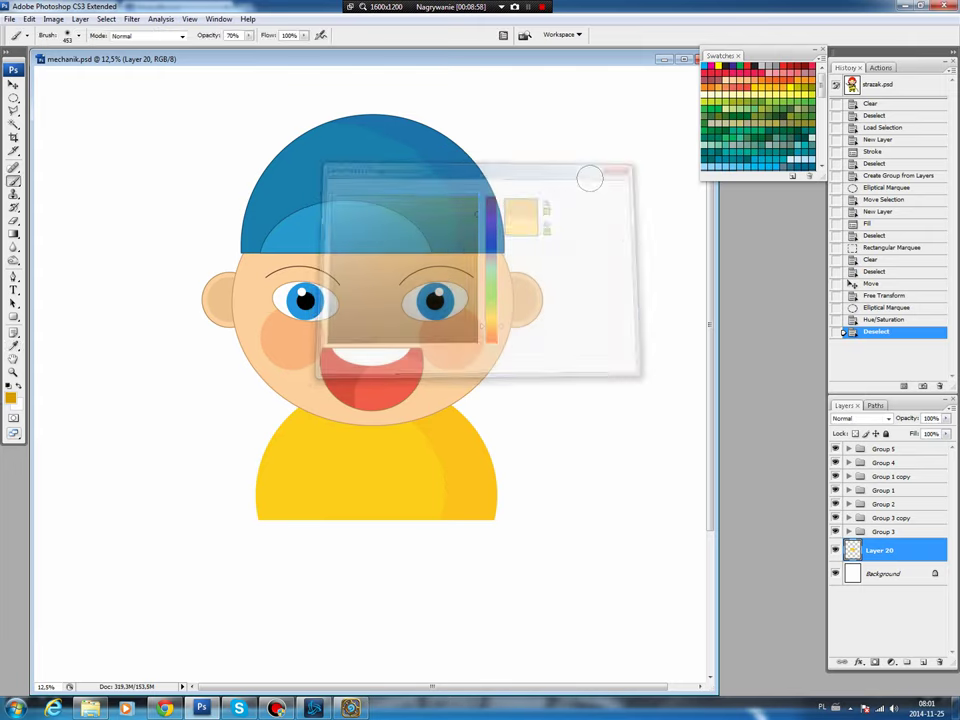
Stroke the shirt's outline in the darker orange on new Layer 21, then deselect.
ctrl+click(851, 550)
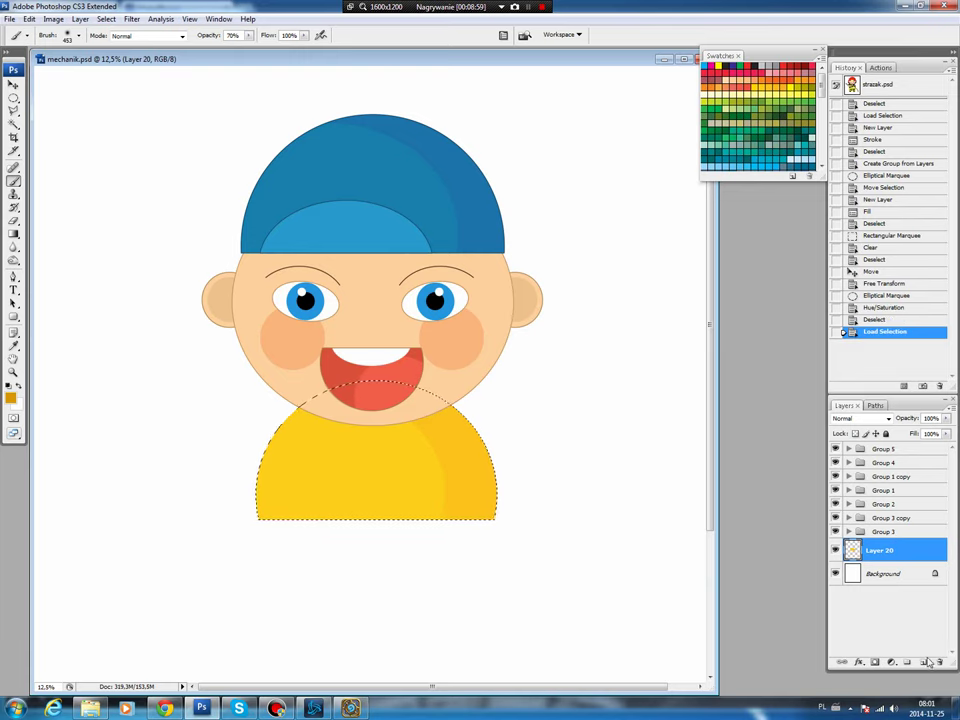
click(923, 662)
click(29, 18)
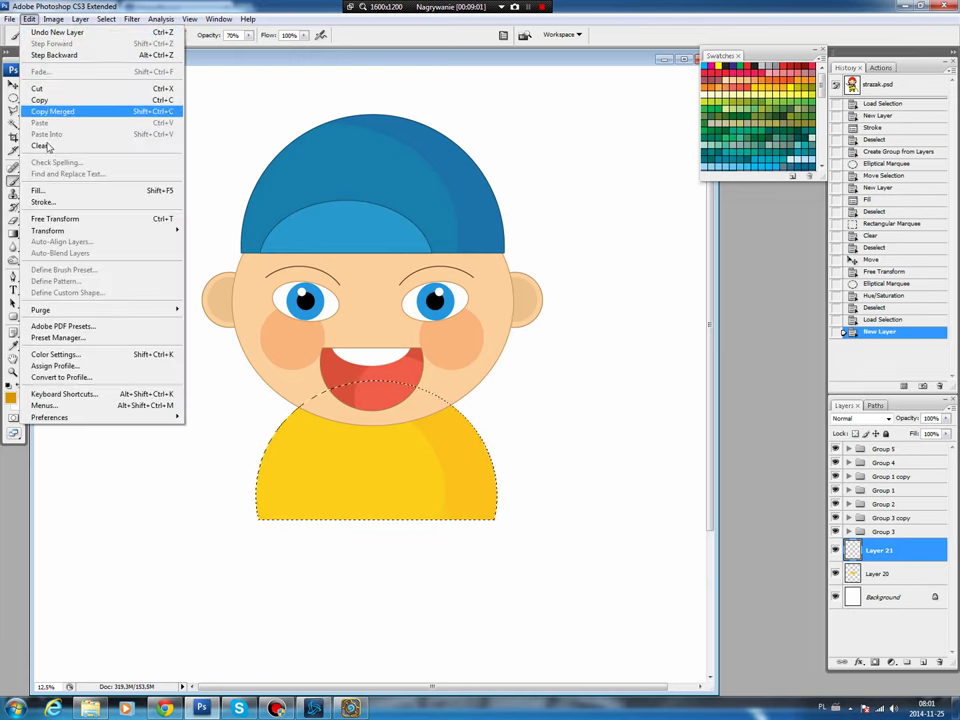
click(62, 199)
click(548, 199)
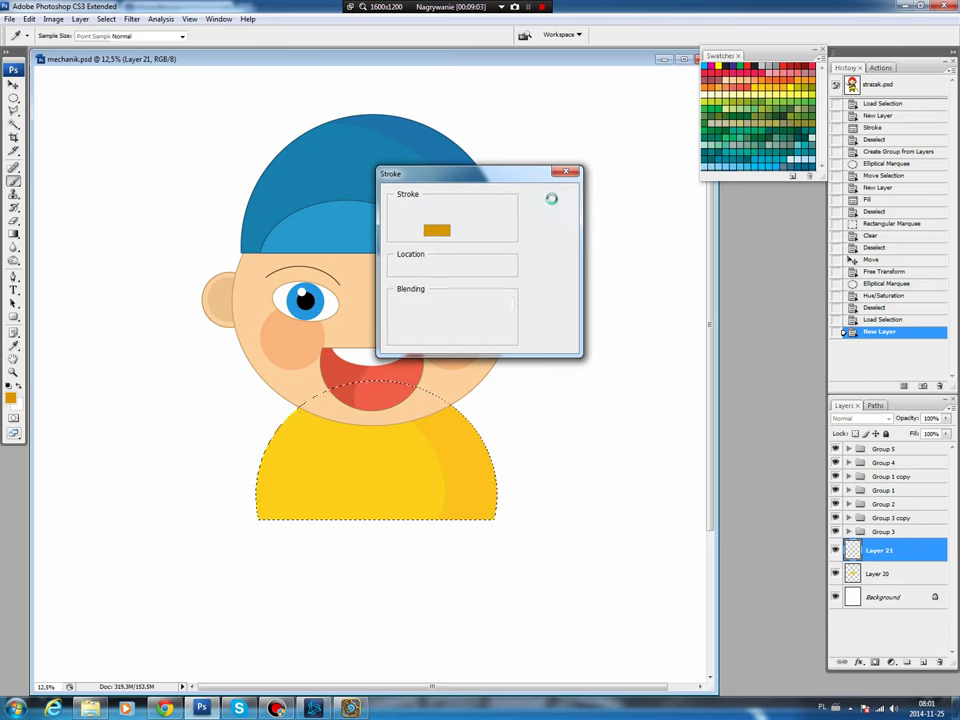
key(ctrl+d)
key(v)
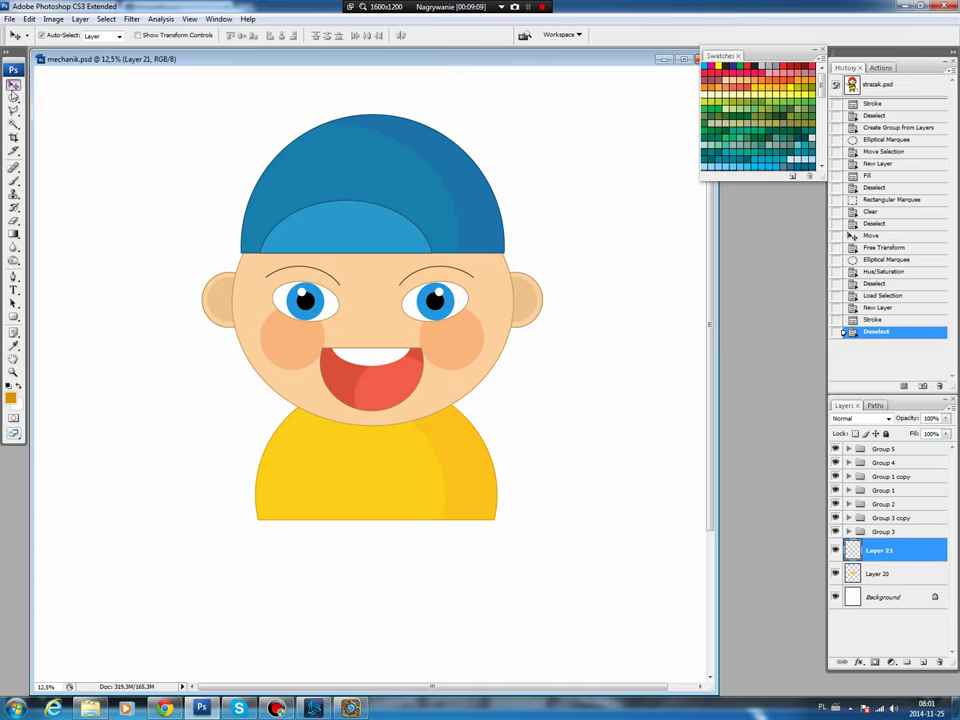
drag(13, 97, 42, 108)
Fill a rectangular strap with the cap's blue on a new layer.
click(60, 97)
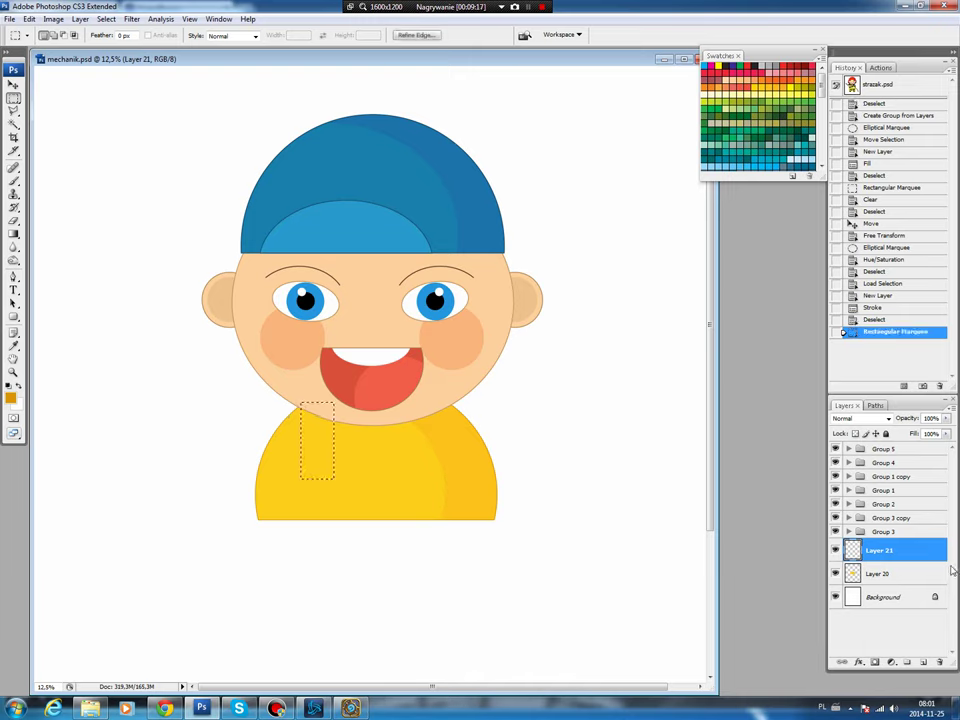
click(924, 662)
key(b)
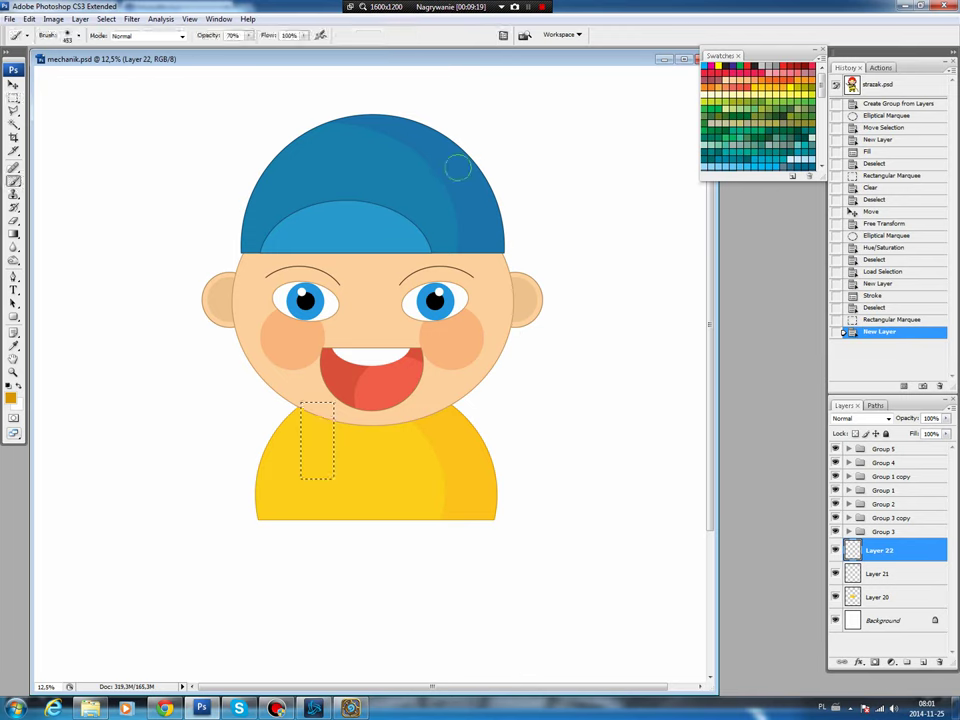
alt+click(419, 157)
key(alt+BackSpace)
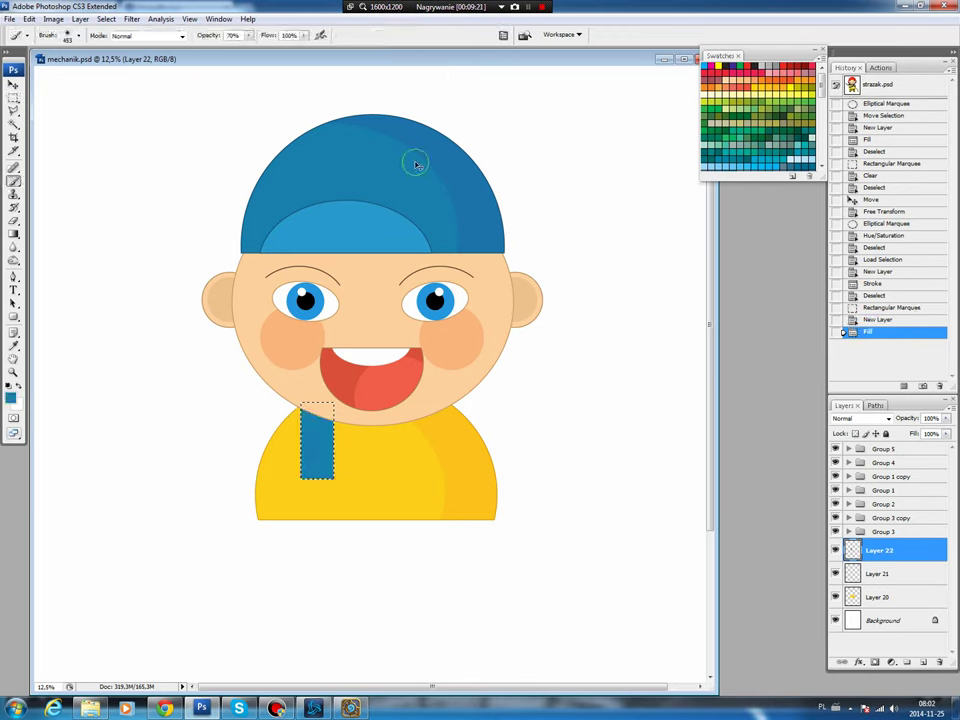
key(ctrl+d)
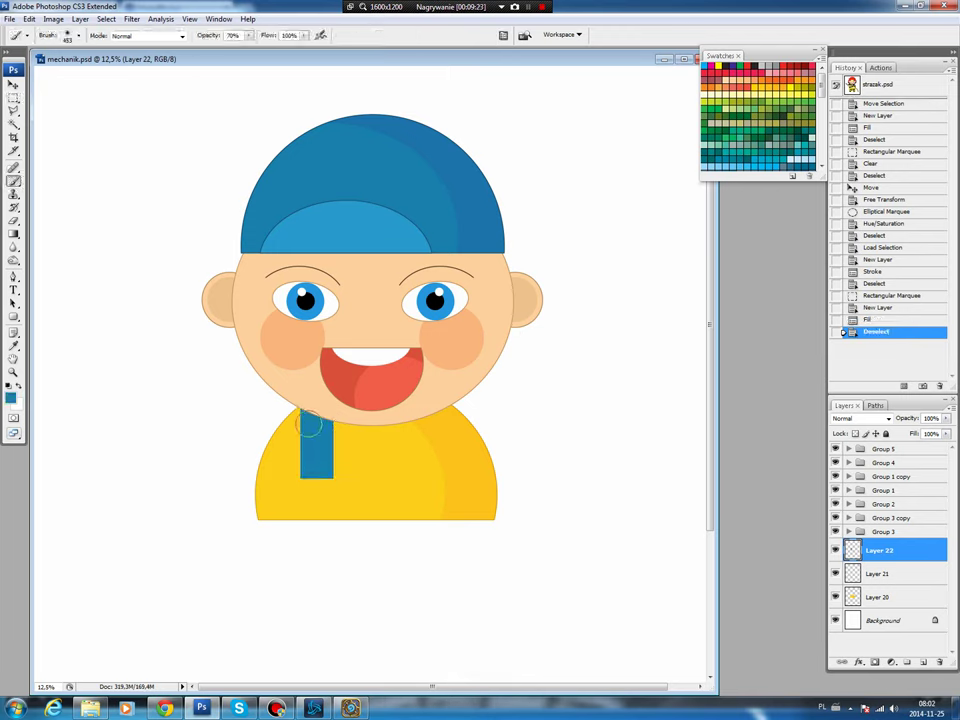
Shift the hue of the strap's left half for a two-tone shade.
key(m)
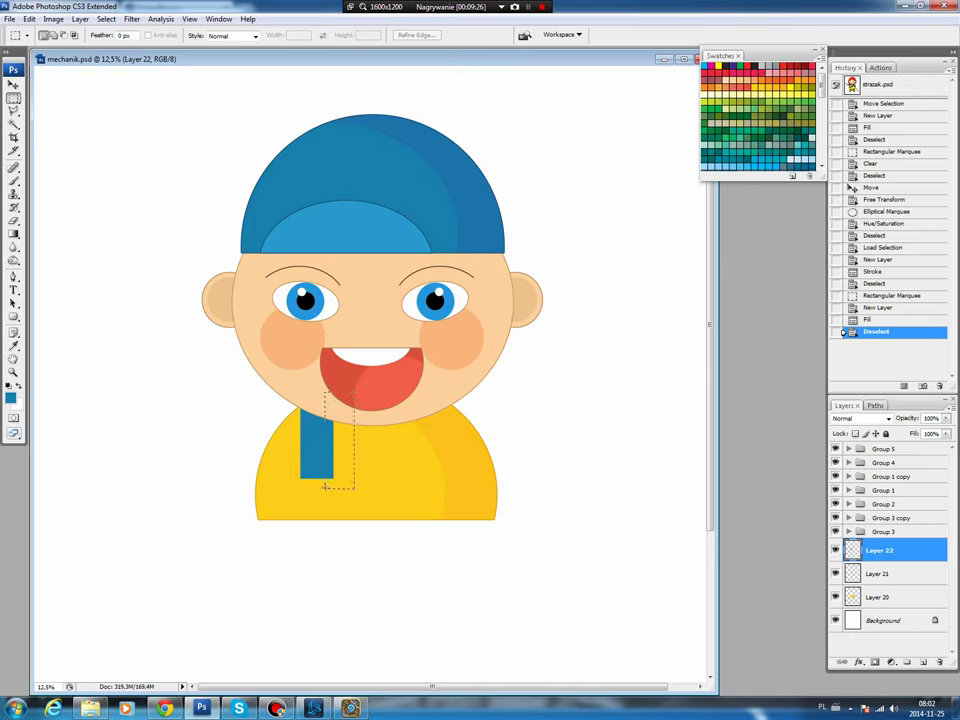
drag(271, 376, 313, 502)
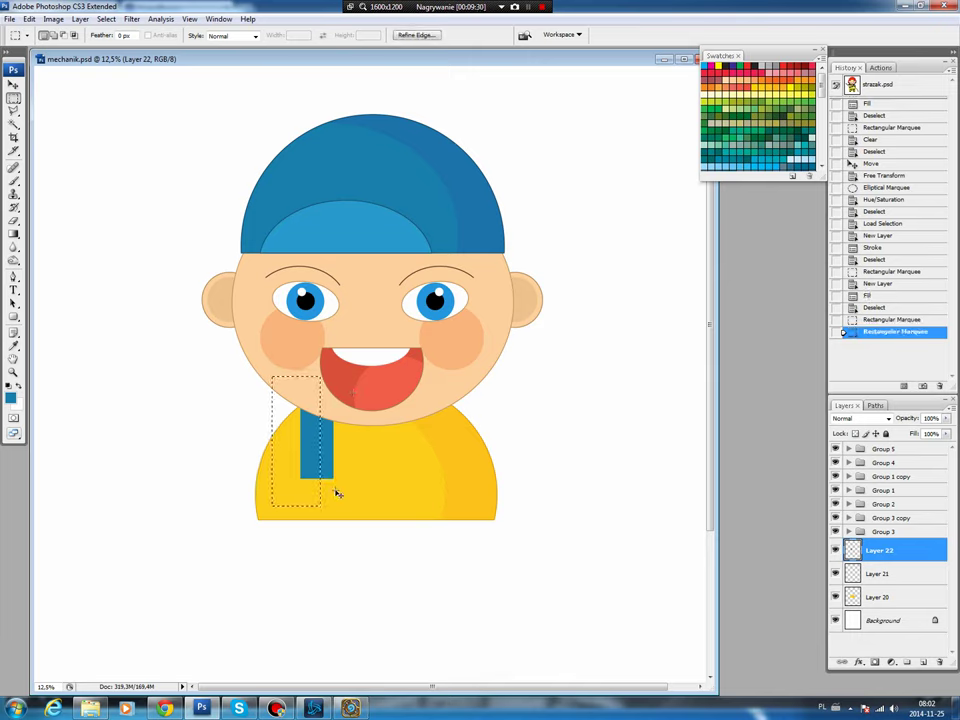
key(ctrl+u)
drag(274, 450, 248, 452)
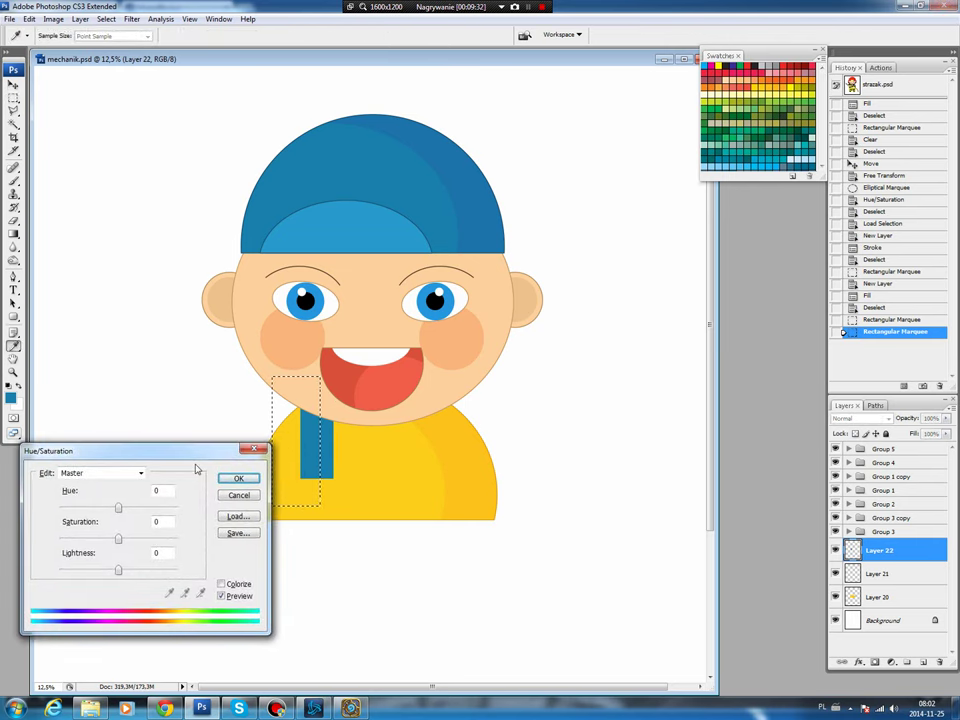
drag(117, 511, 114, 512)
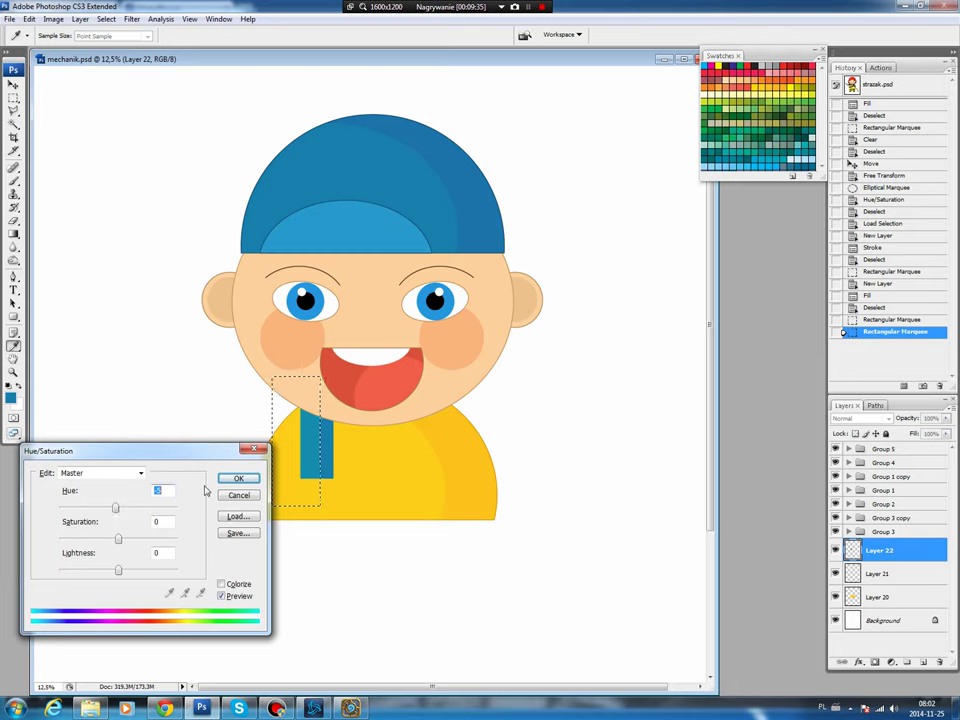
click(238, 479)
key(ctrl+d)
Pick a darker teal and load the strap's shape as a selection.
key(b)
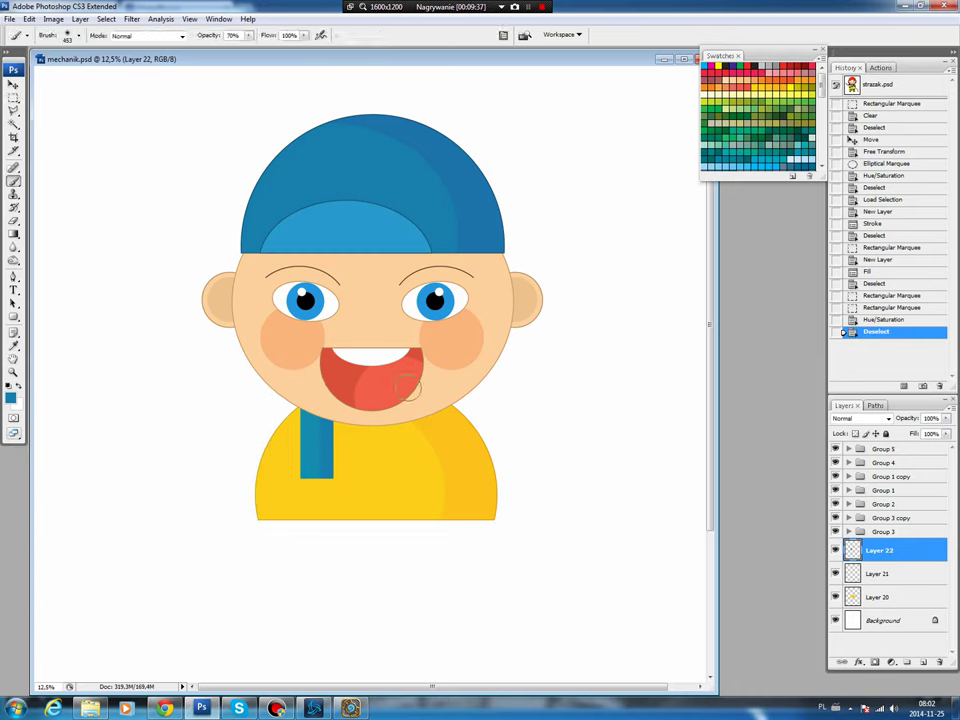
click(12, 399)
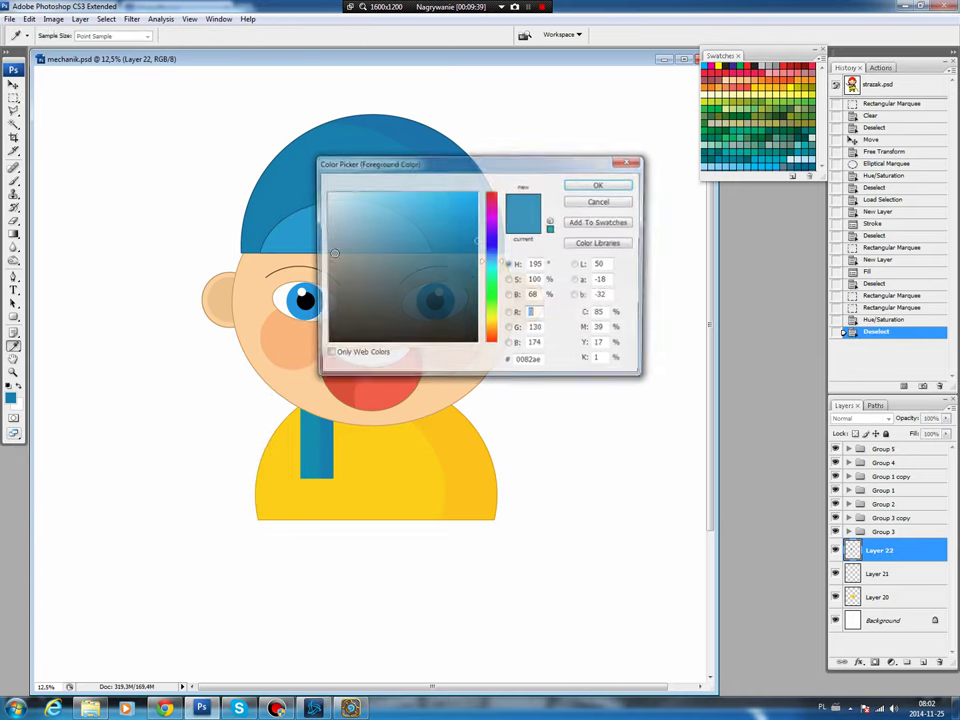
drag(456, 251, 470, 271)
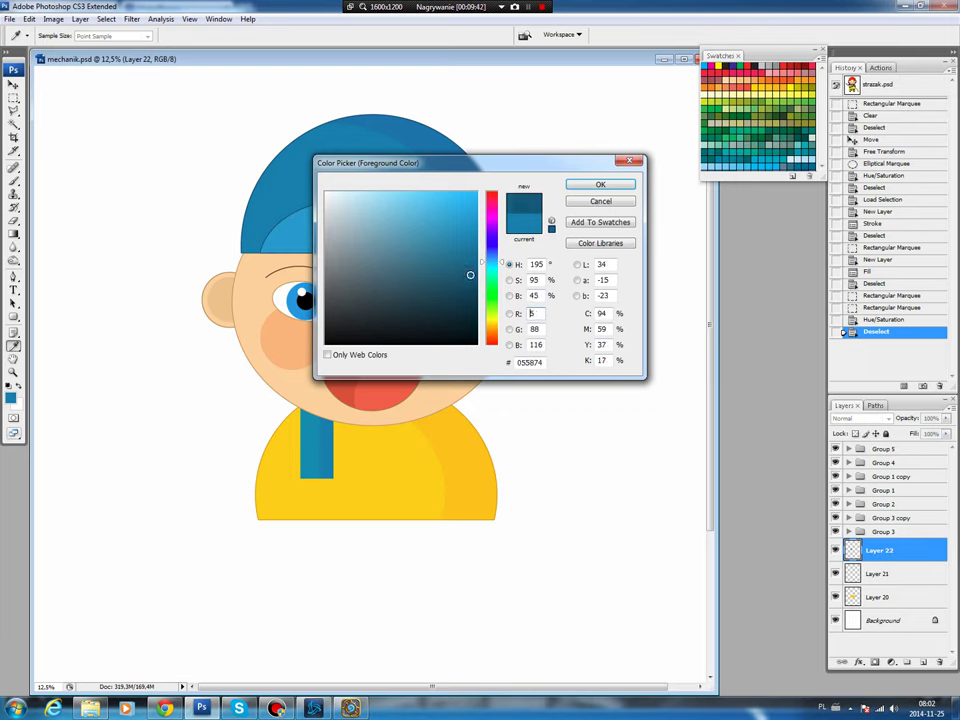
click(584, 187)
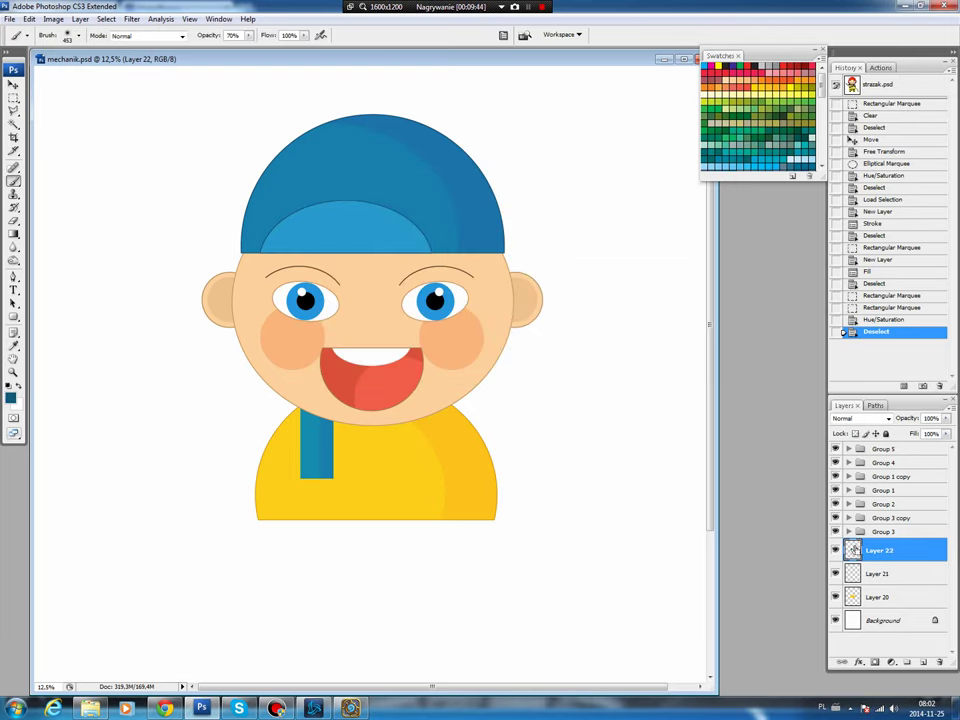
ctrl+click(852, 549)
Outline the strap in dark teal on a new layer, then deselect.
click(907, 662)
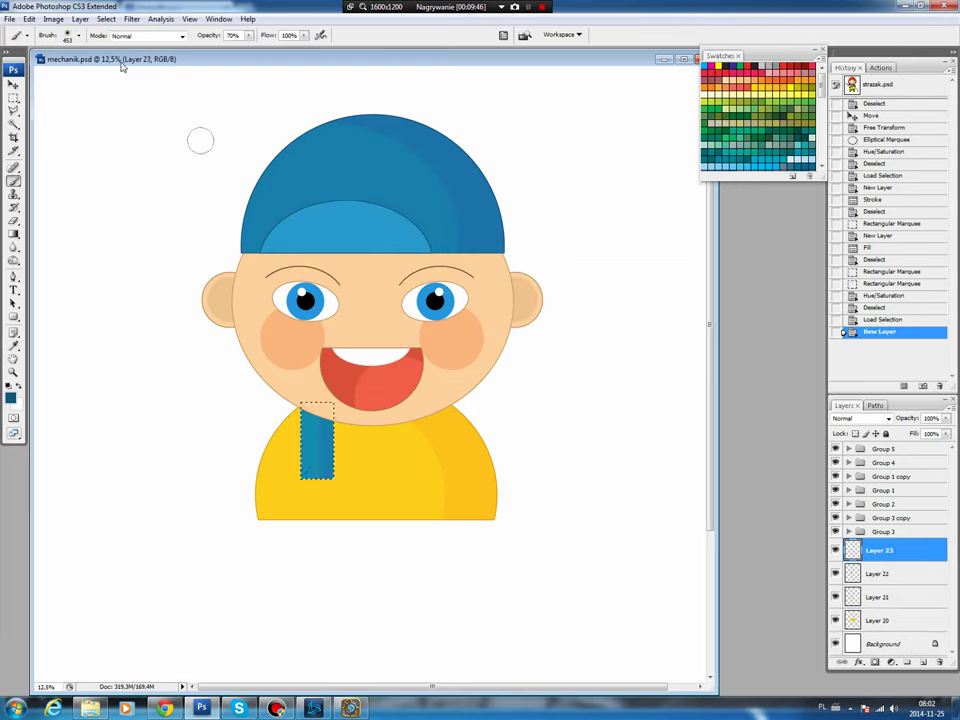
click(29, 19)
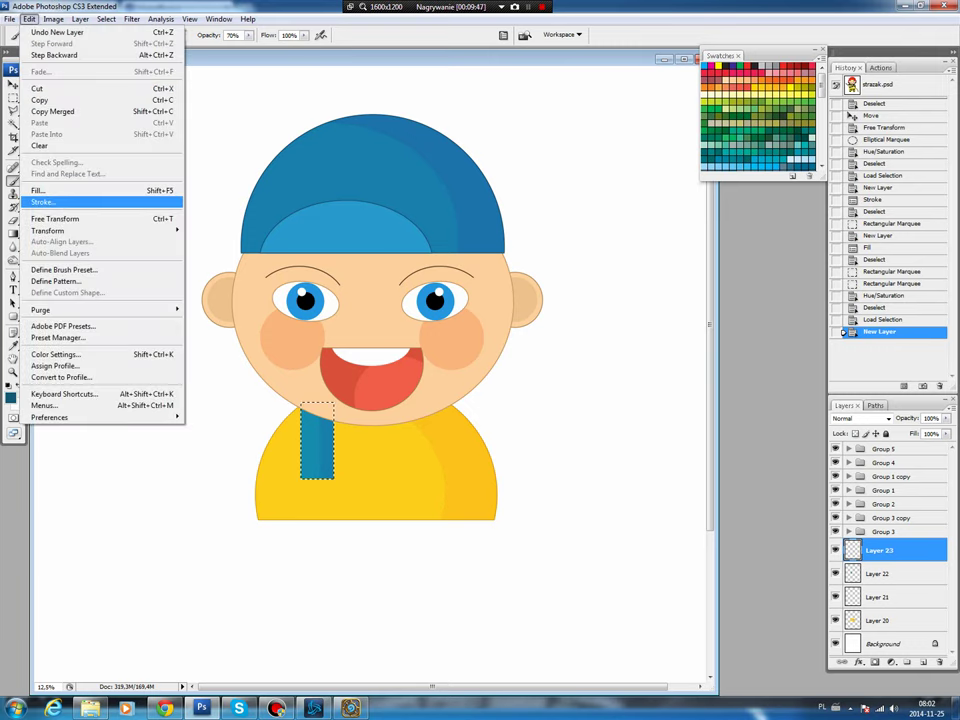
click(40, 201)
key(Return)
key(ctrl+d)
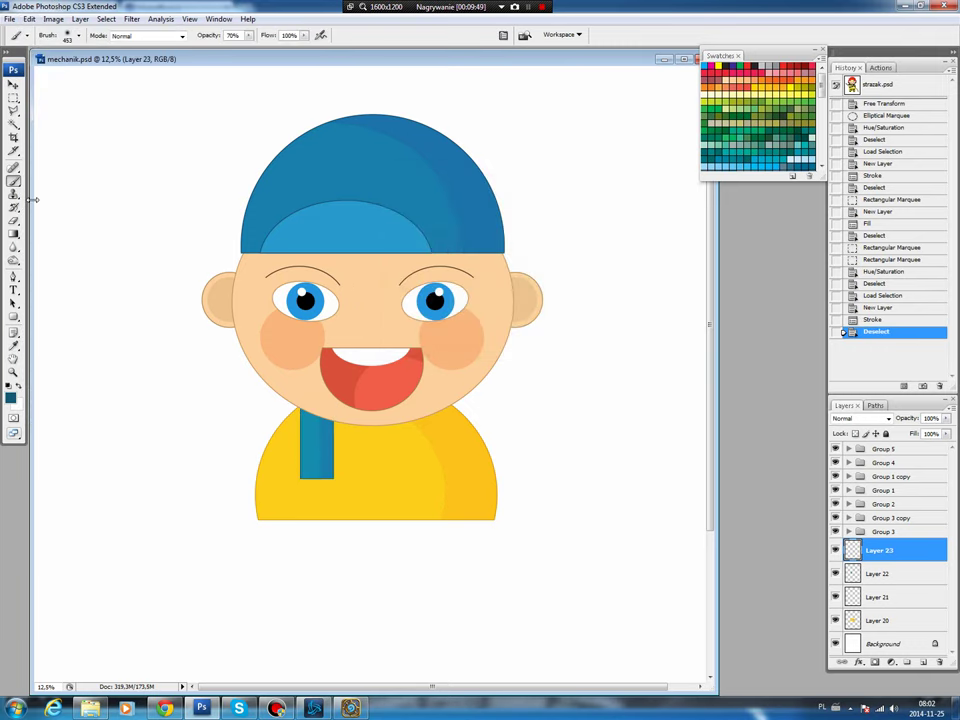
Link the strap and outline layers, duplicate them, and move the copy to the shirt's right.
shift+click(901, 573)
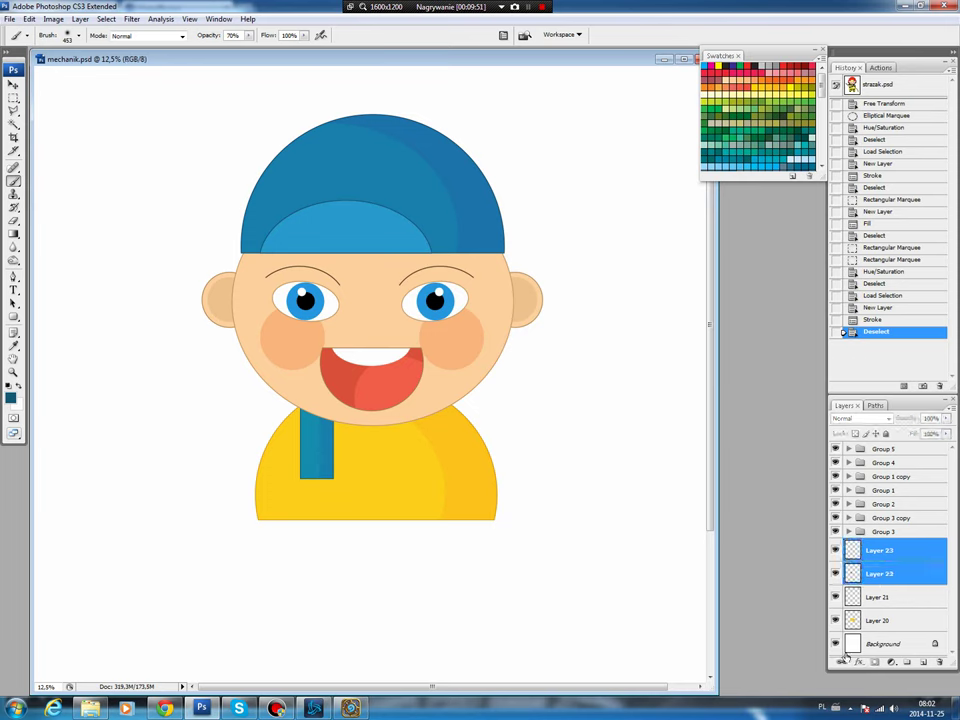
click(842, 662)
key(v)
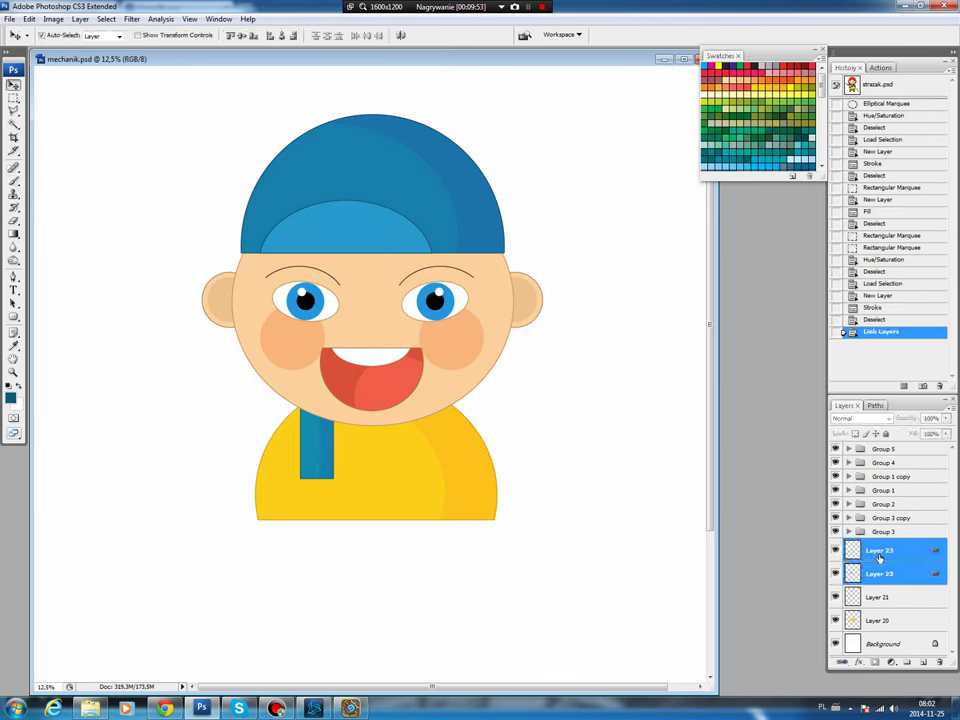
drag(887, 575, 921, 663)
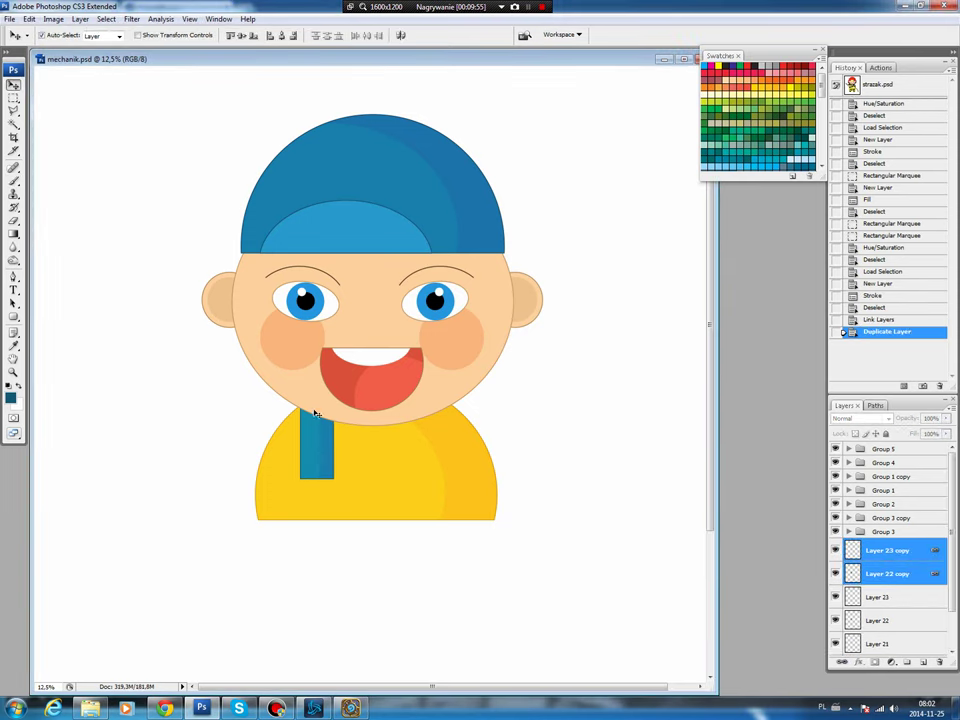
drag(325, 453, 441, 450)
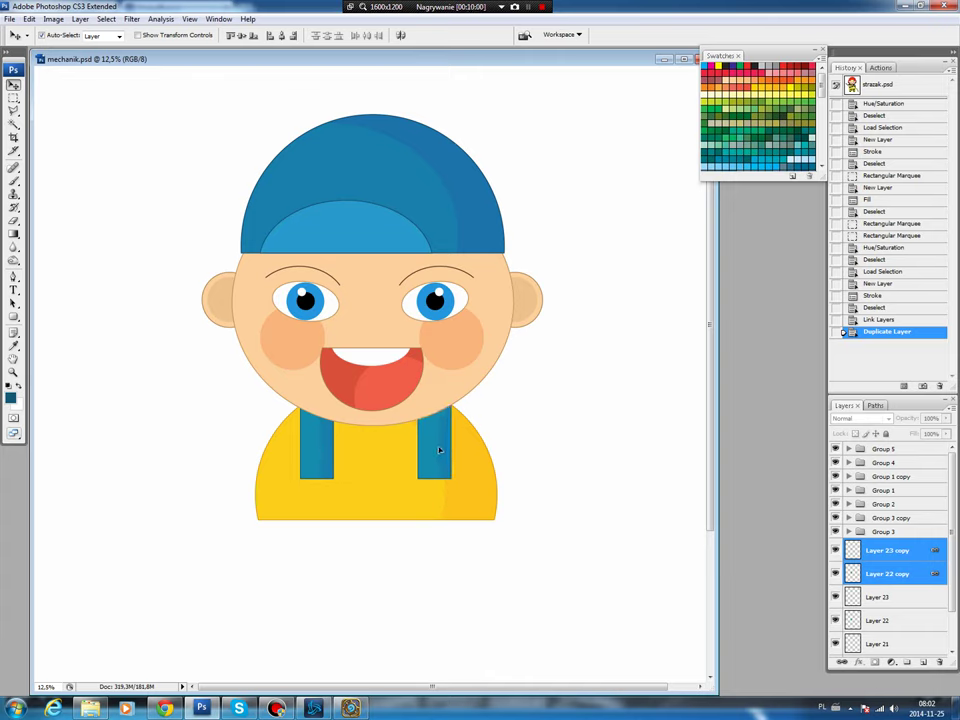
drag(441, 450, 438, 452)
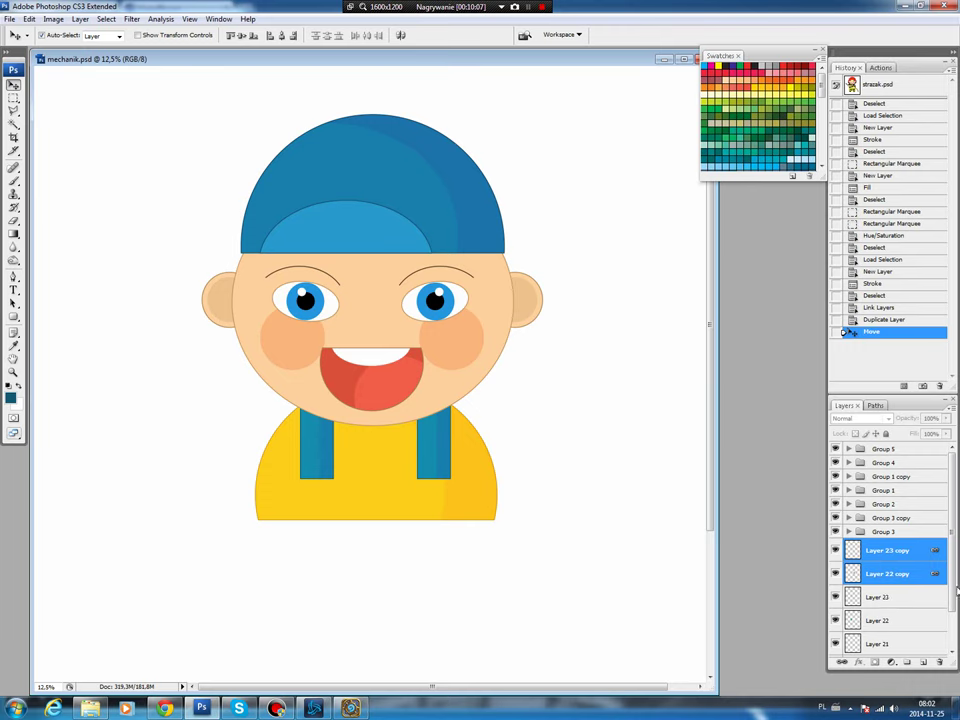
scroll(900, 560, down, 2)
Fill a blue rectangle over the lower body on a new layer.
click(880, 598)
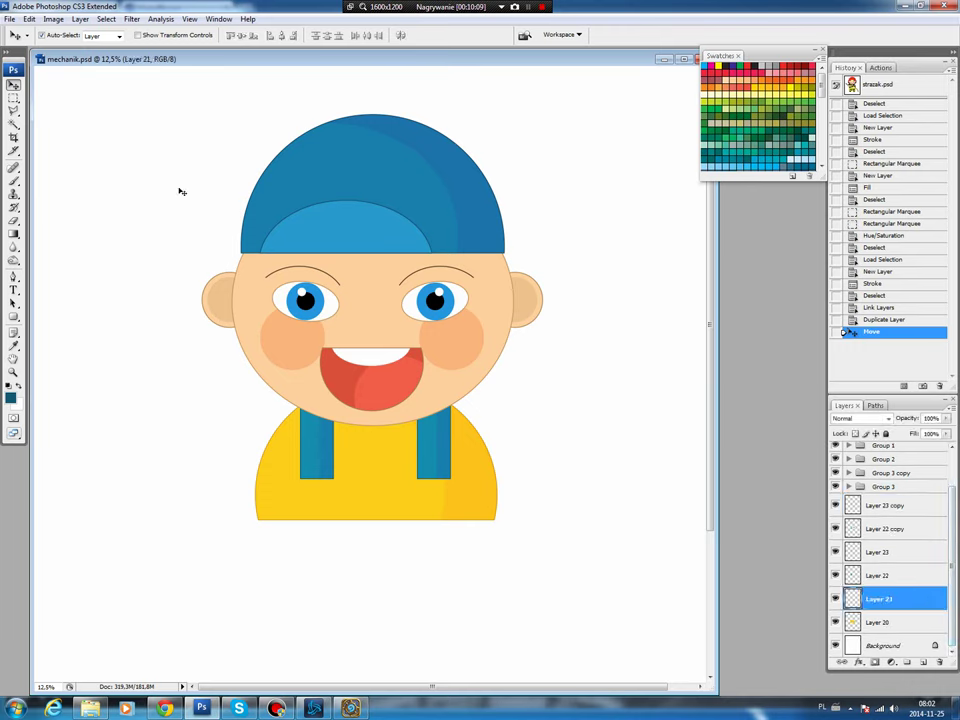
click(13, 99)
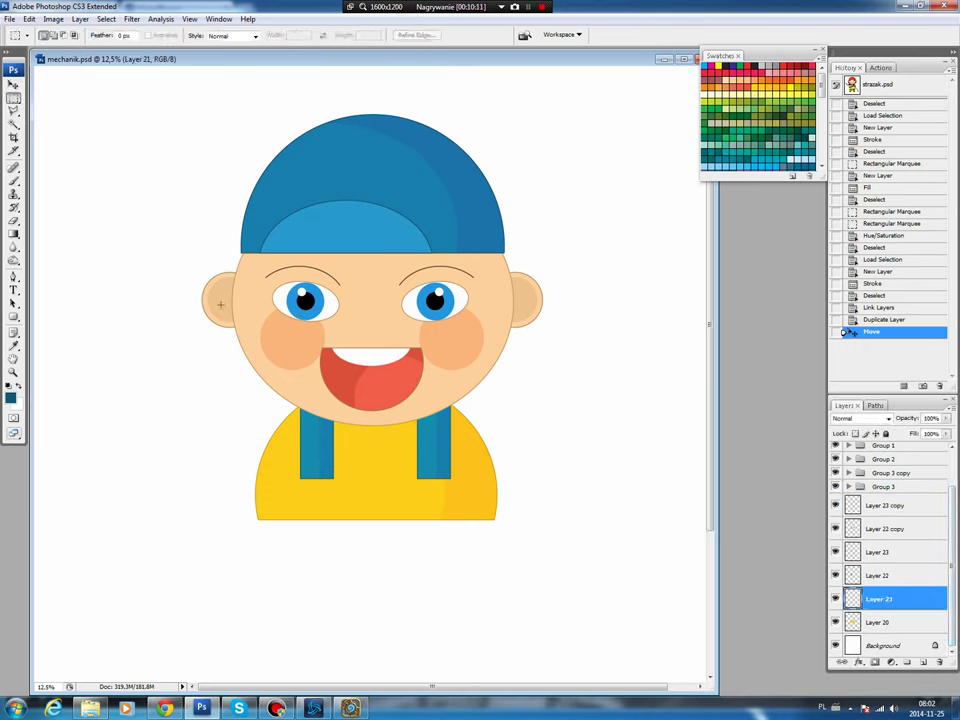
drag(247, 543, 525, 454)
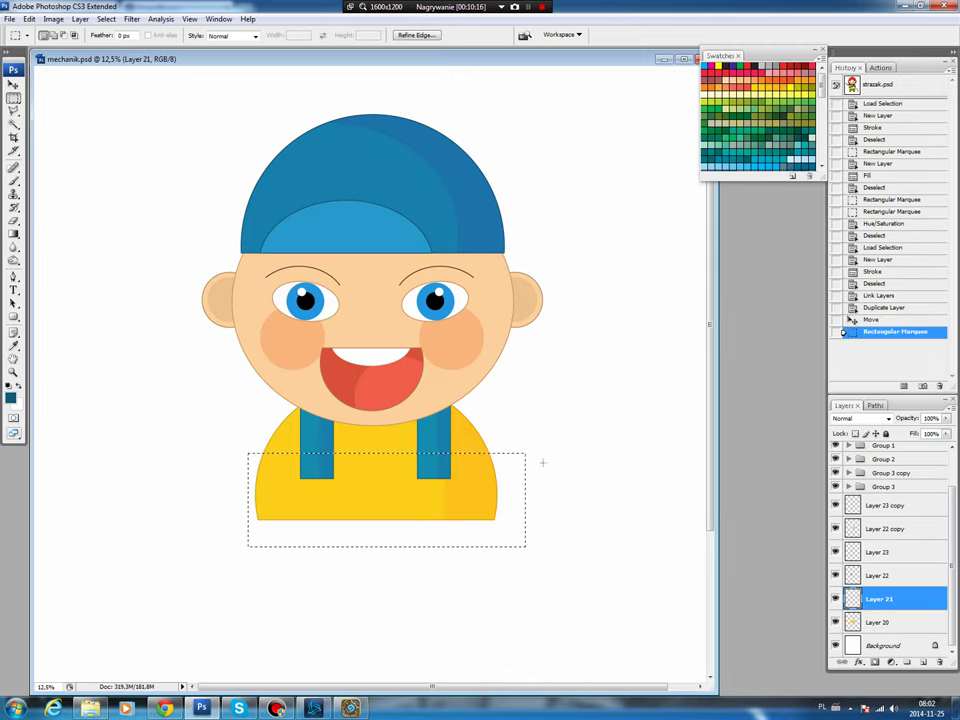
click(922, 664)
key(b)
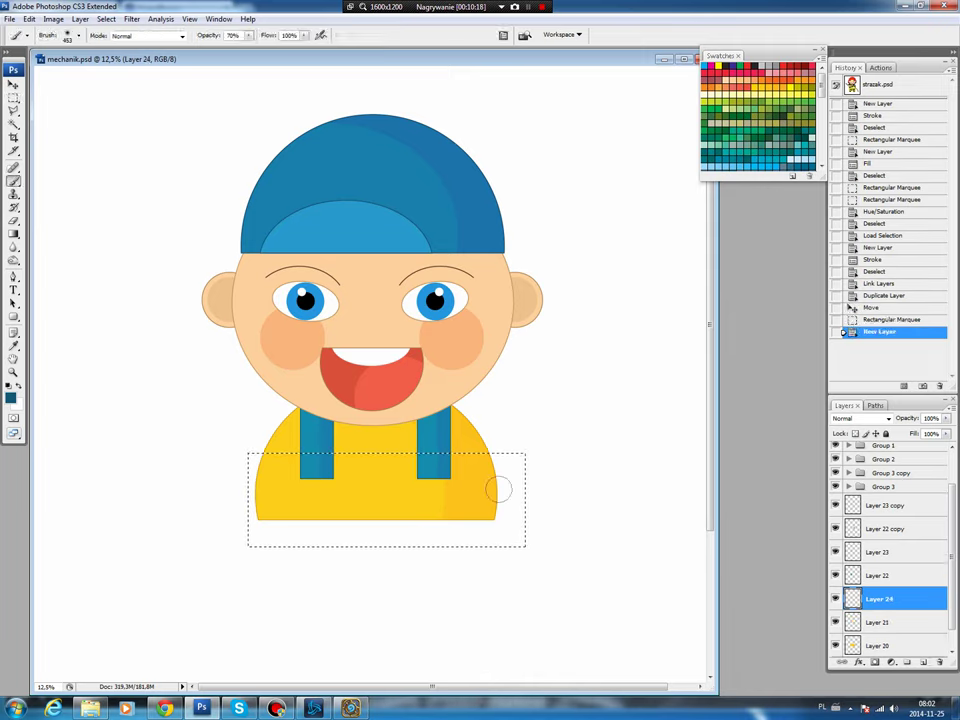
key(alt+BackSpace)
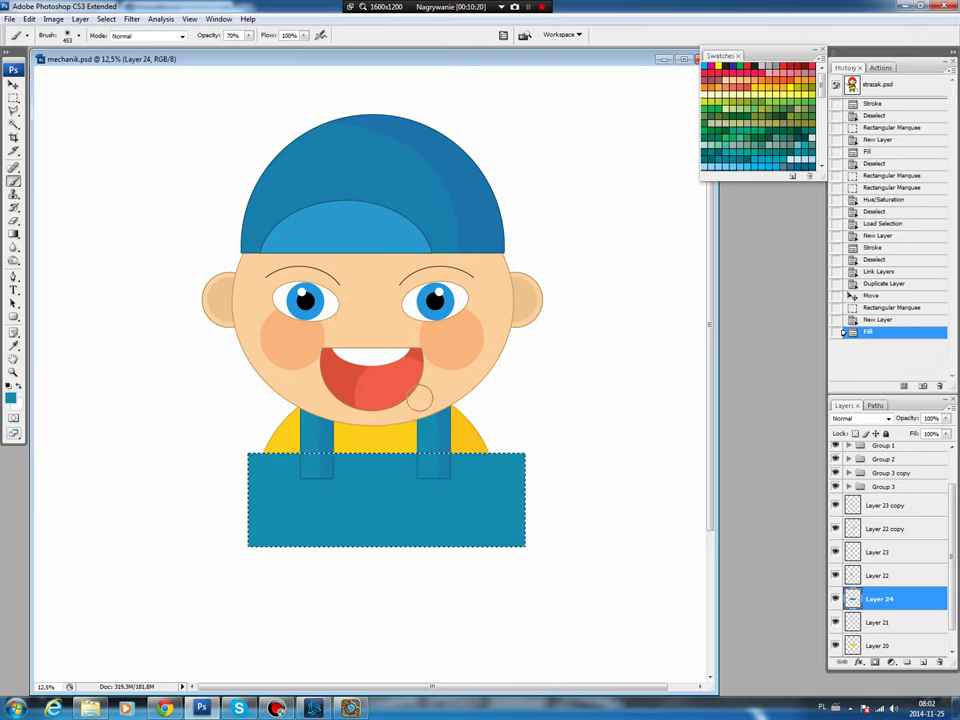
key(ctrl+d)
key(v)
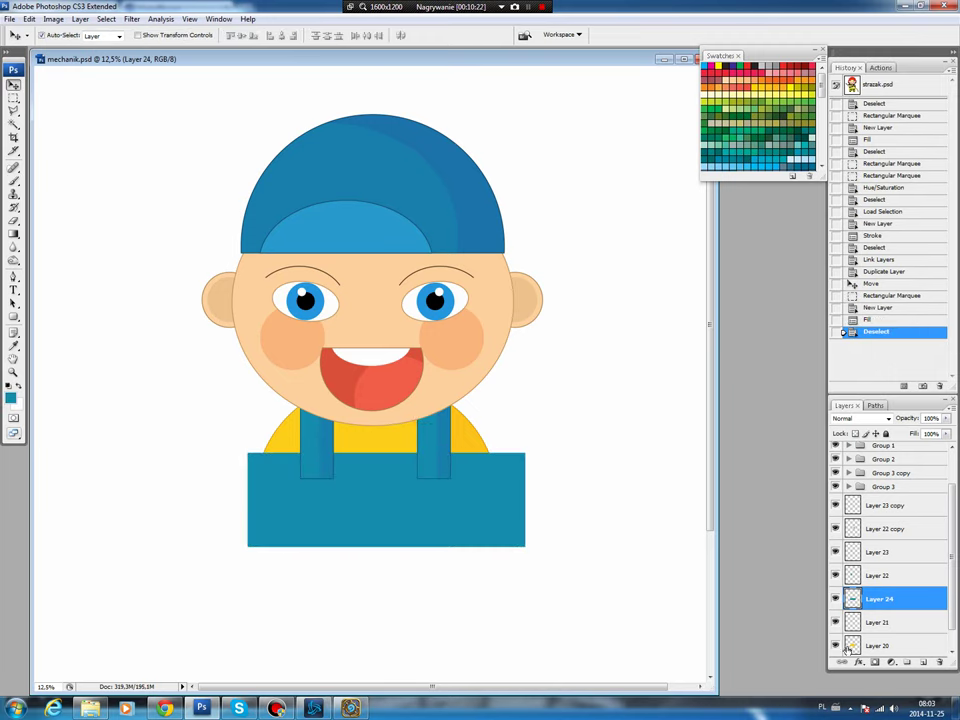
Trim the blue rectangle to the shirt's outline by deleting everything outside the shirt.
ctrl+click(852, 622)
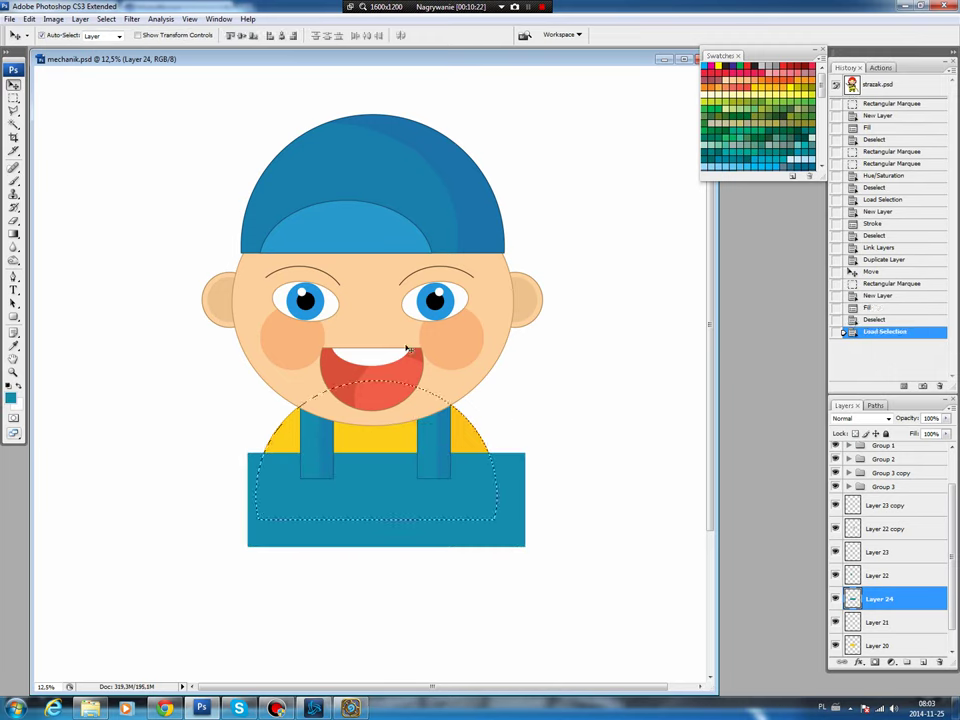
ctrl+click(852, 626)
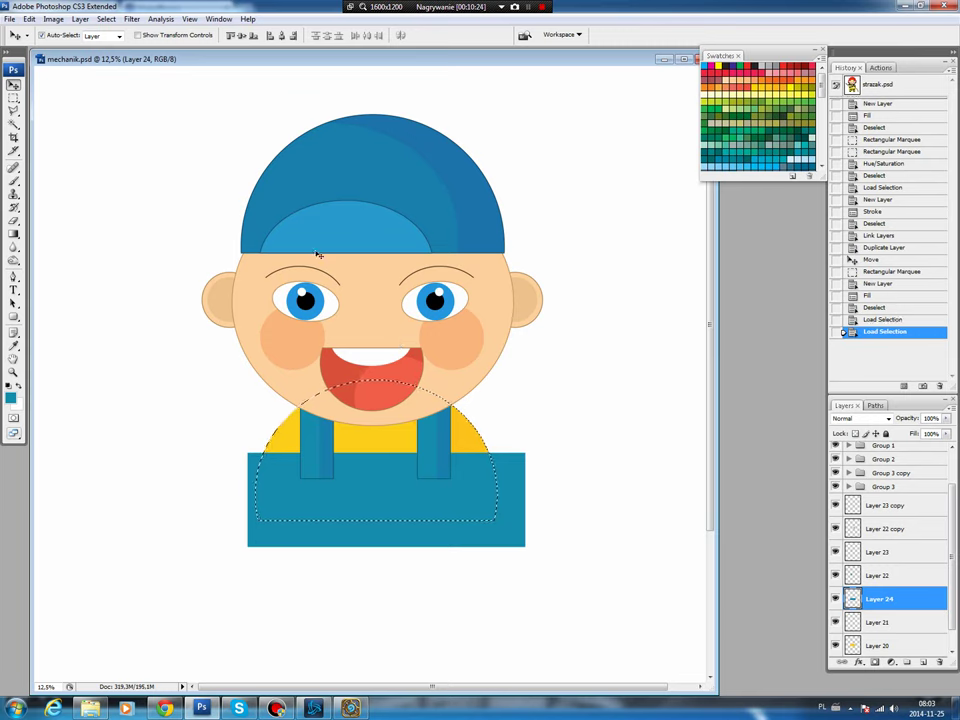
click(106, 19)
click(118, 65)
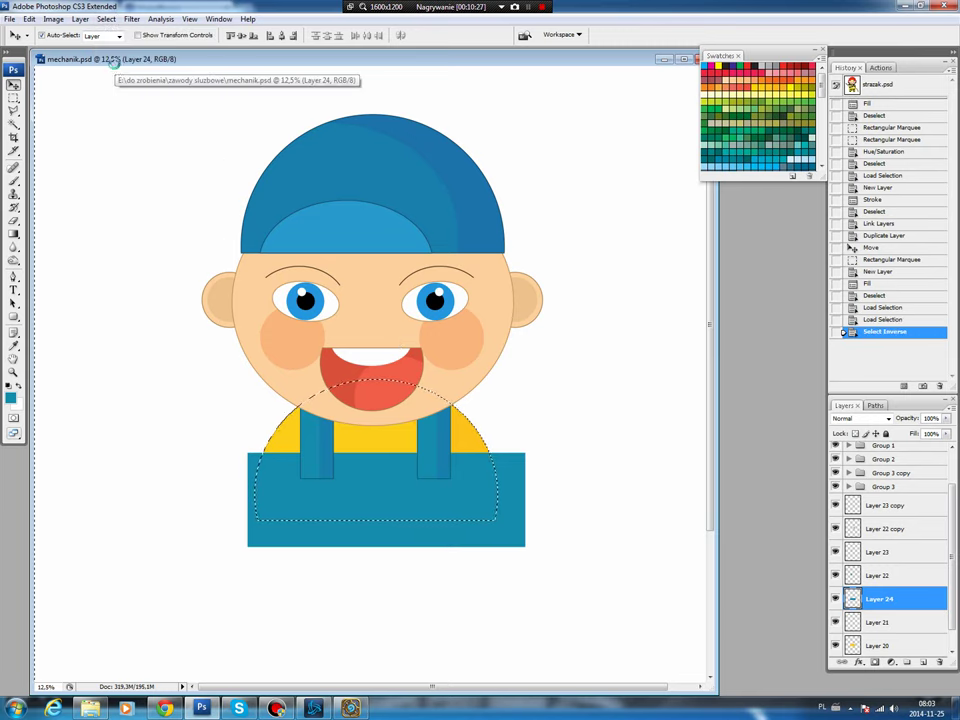
key(Delete)
key(ctrl+d)
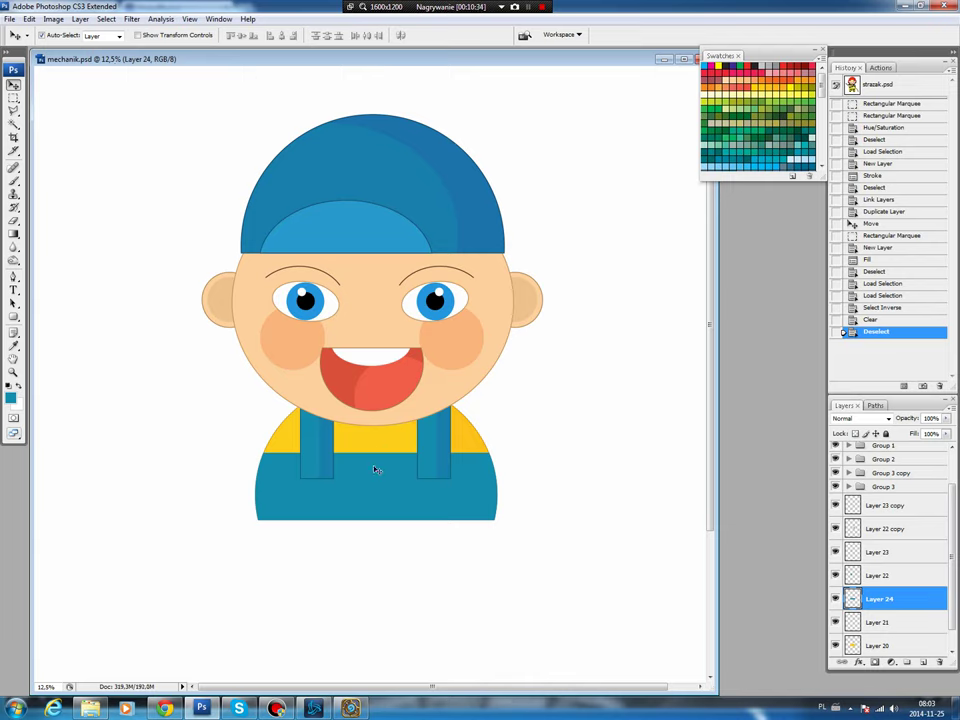
Fill an oval over the right shoulder with peach skin colour on a new layer.
key(m)
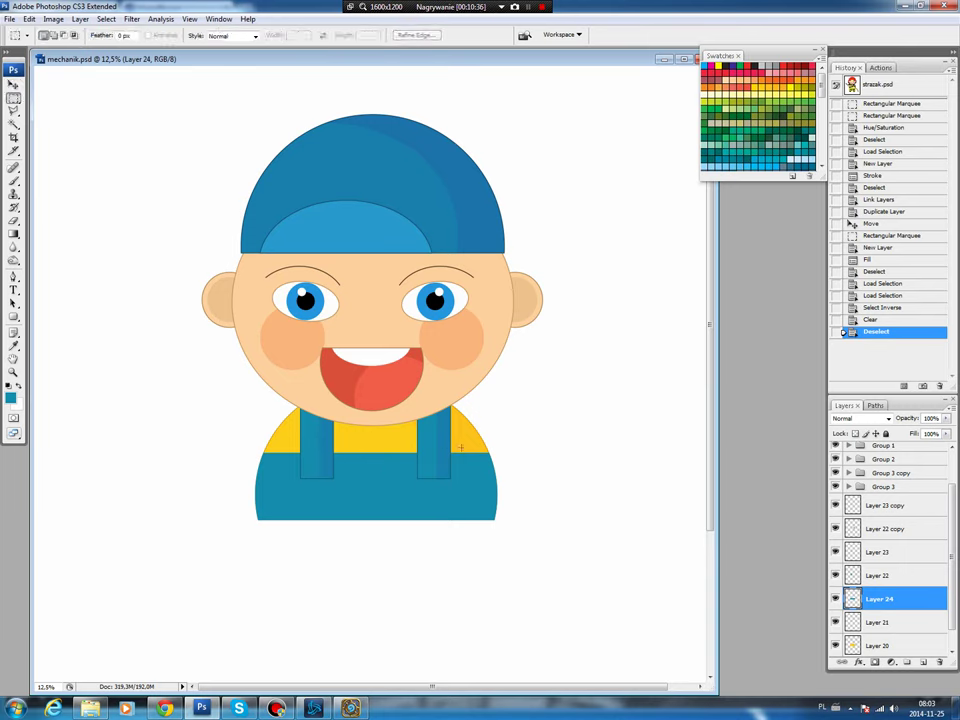
right_click(13, 100)
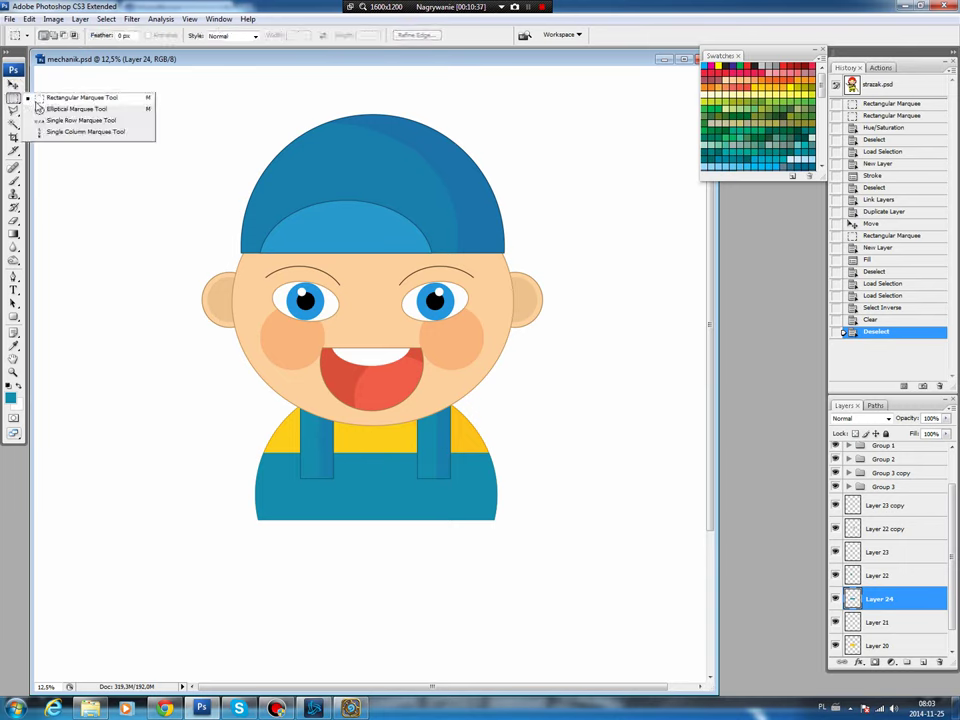
click(80, 109)
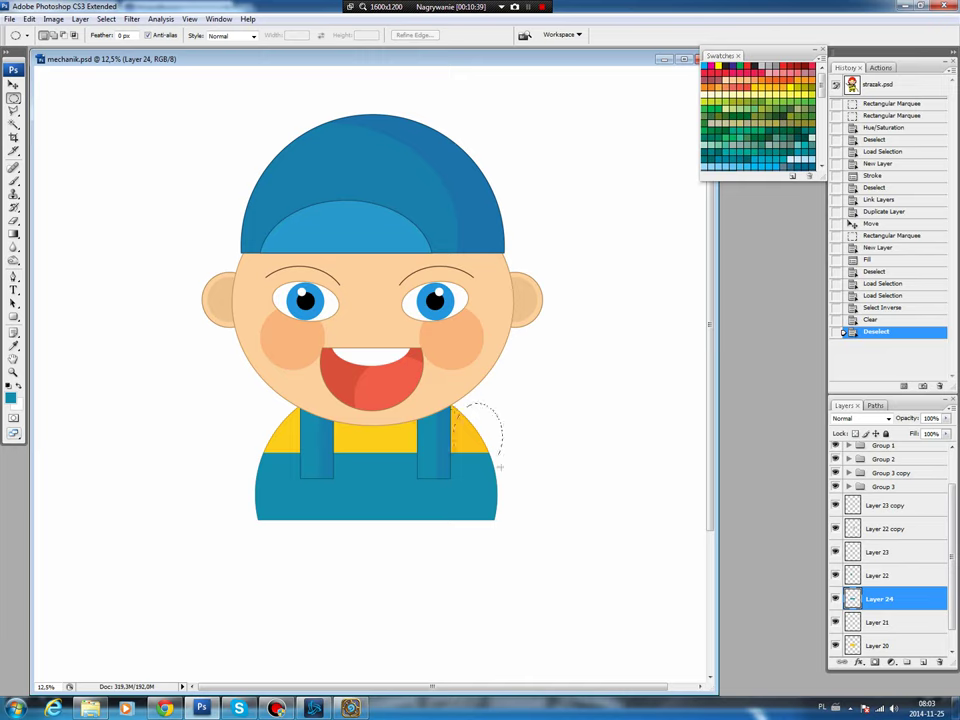
drag(500, 467, 521, 506)
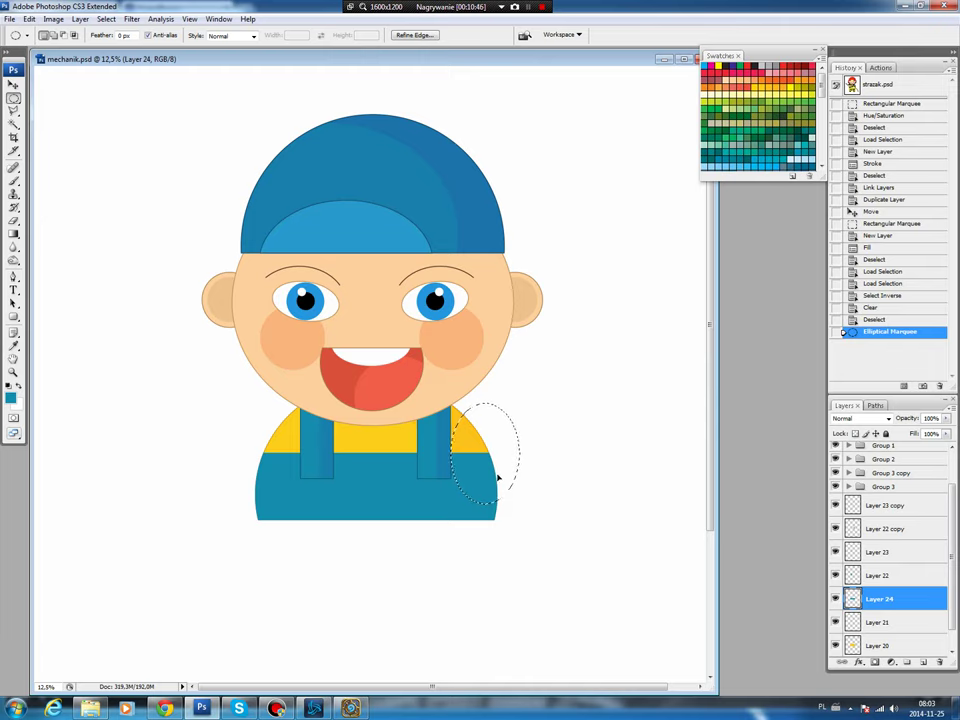
key(Right)
key(ctrl+shift+alt+n)
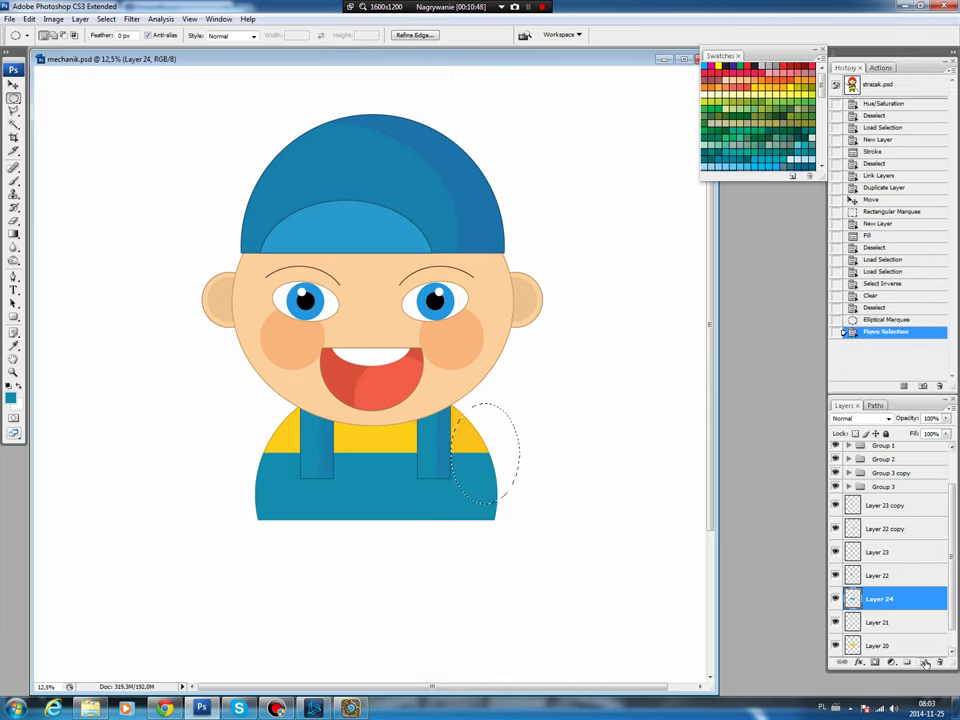
key(b)
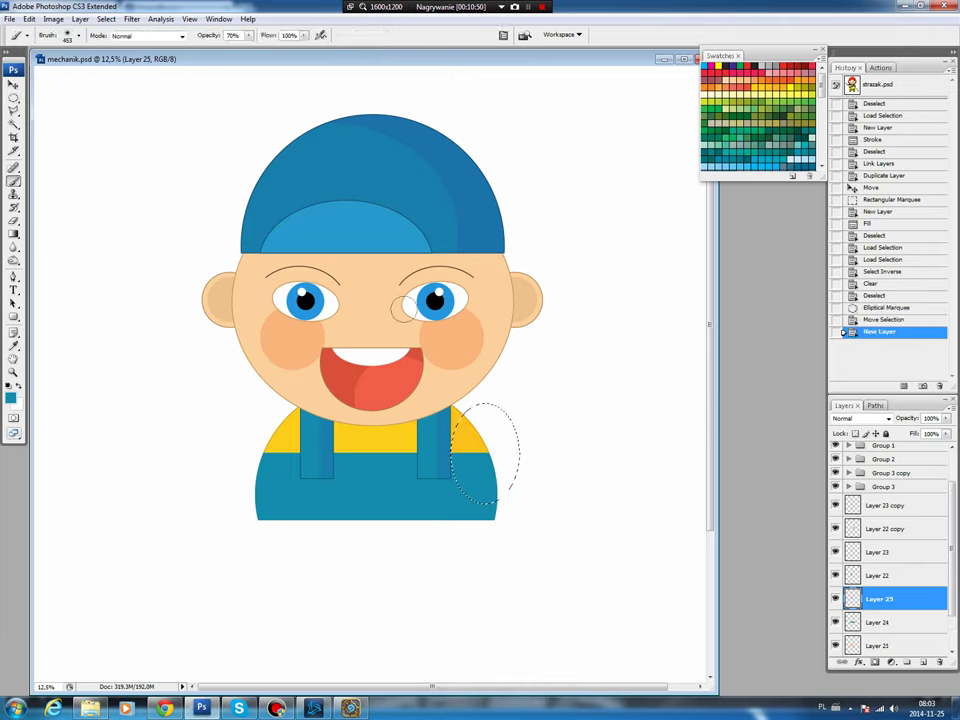
alt+click(491, 281)
key(alt+BackSpace)
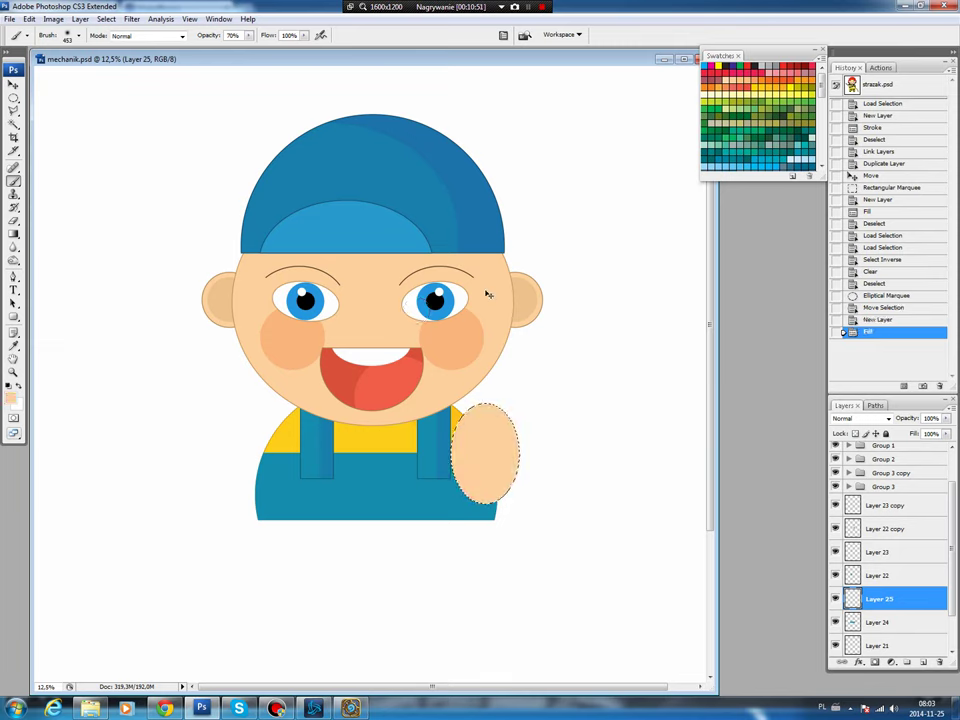
key(ctrl+d)
key(v)
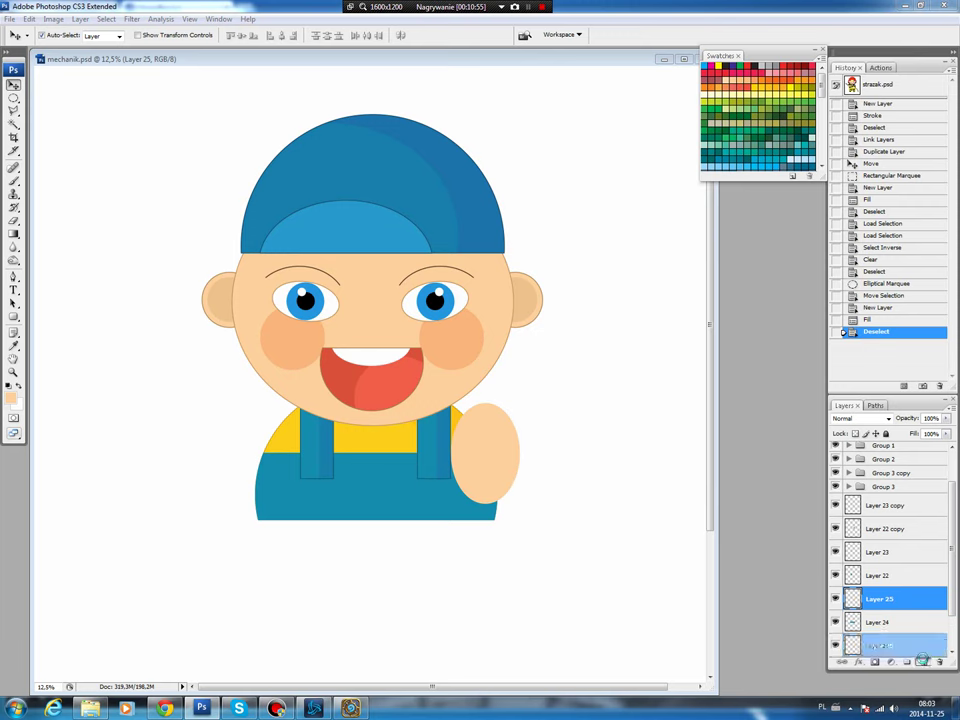
Duplicate the peach oval onto the left shoulder.
drag(907, 598, 923, 662)
drag(499, 456, 280, 451)
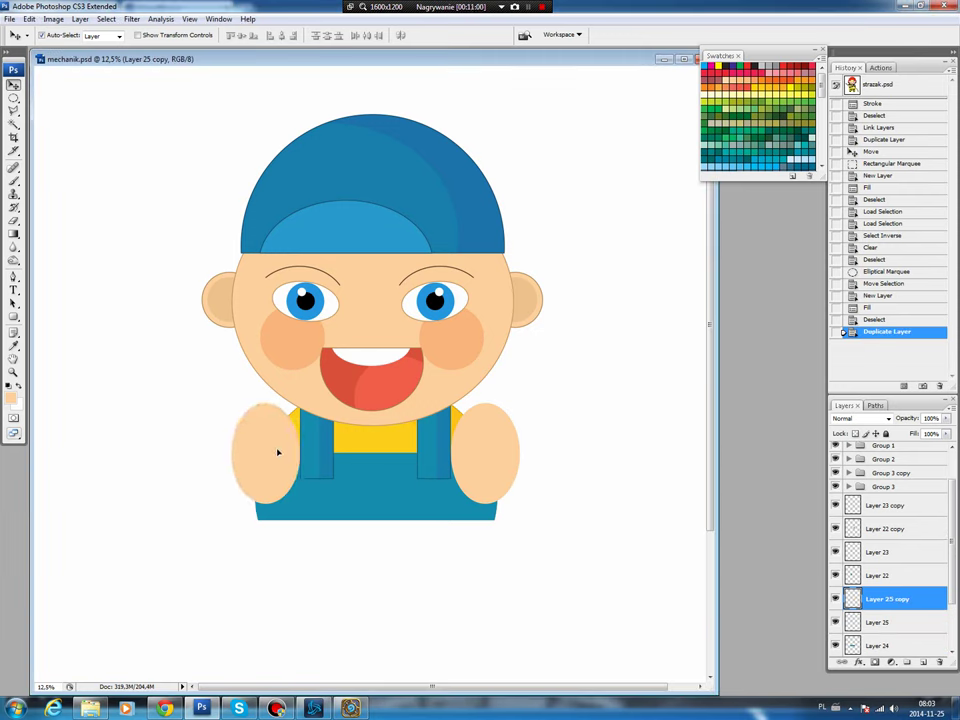
drag(278, 452, 278, 452)
scroll(955, 566, down, 1)
Merge the two ovals, cut their shape from the overalls on Layer 24, and delete the oval layer.
shift+click(900, 586)
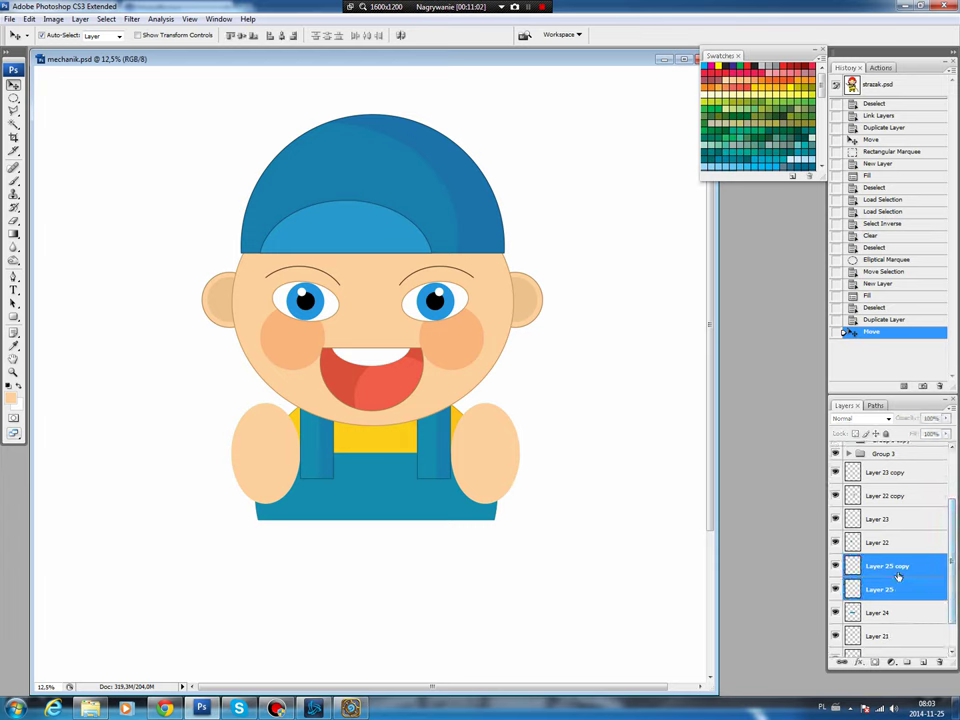
right_click(910, 571)
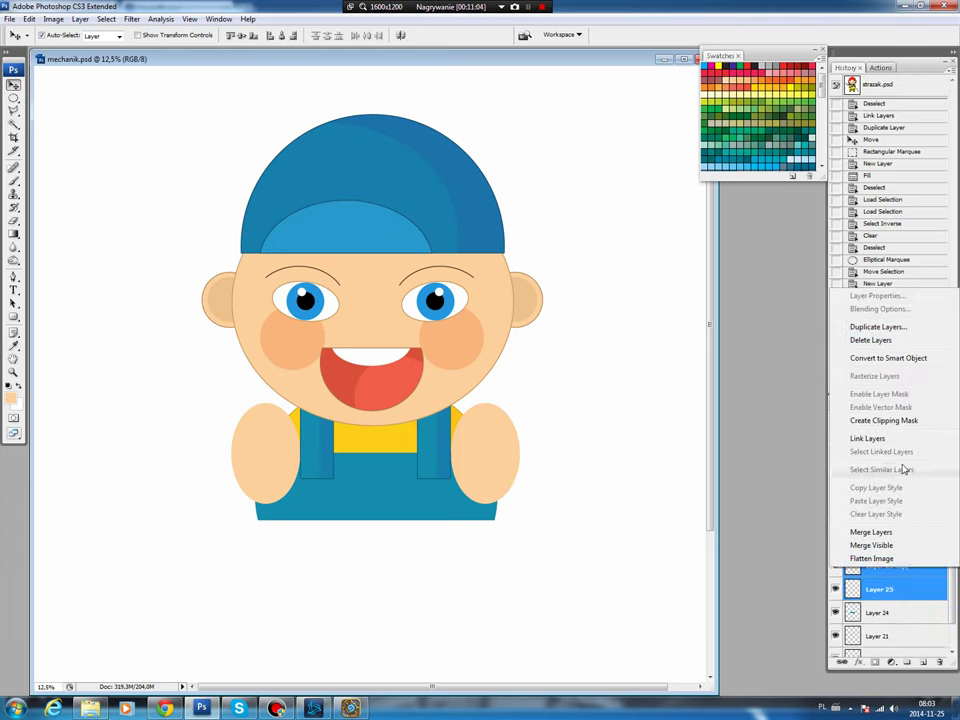
click(871, 531)
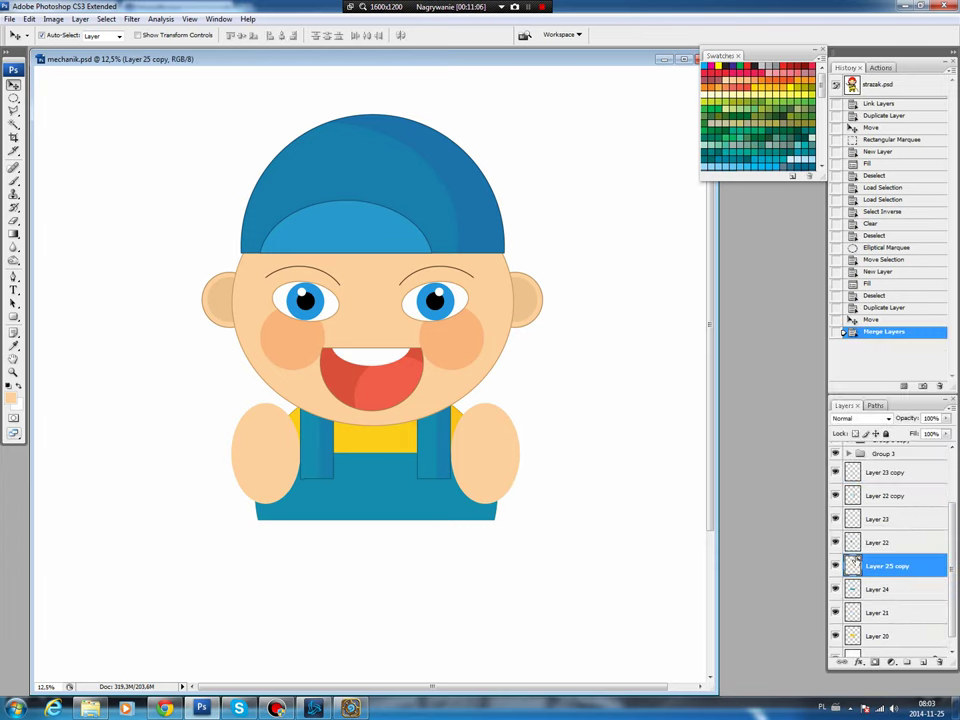
ctrl+click(851, 567)
click(851, 590)
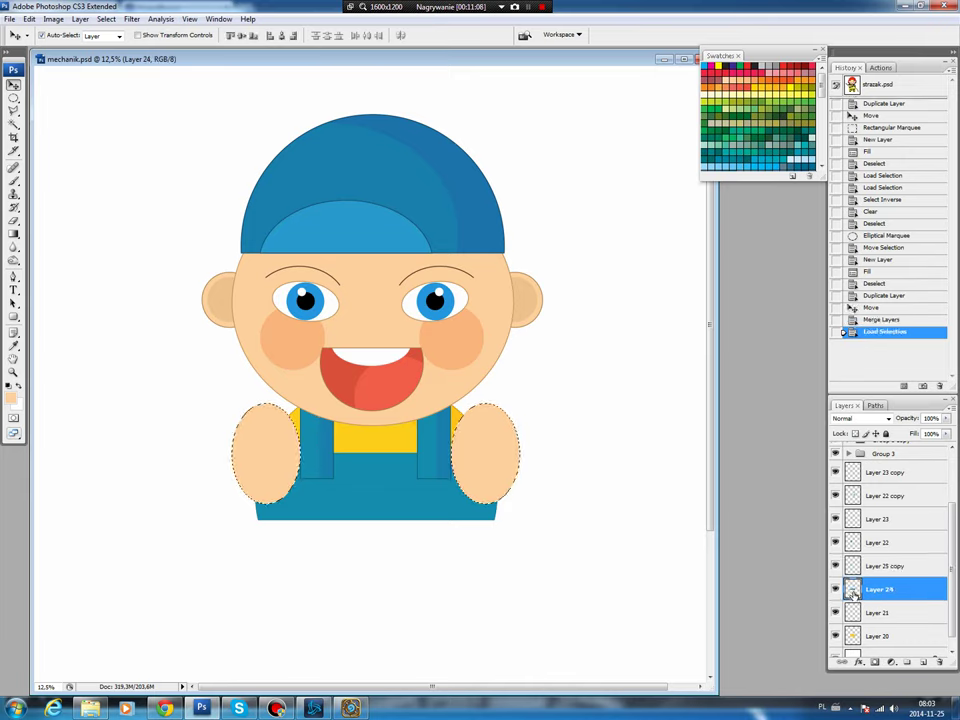
key(Delete)
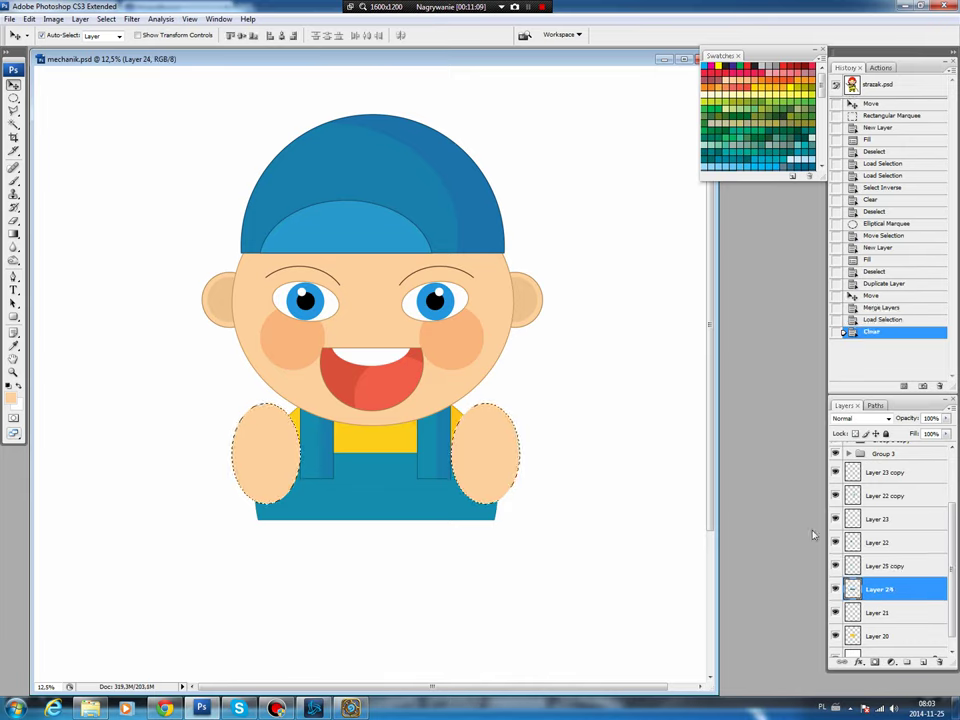
key(ctrl+d)
click(835, 567)
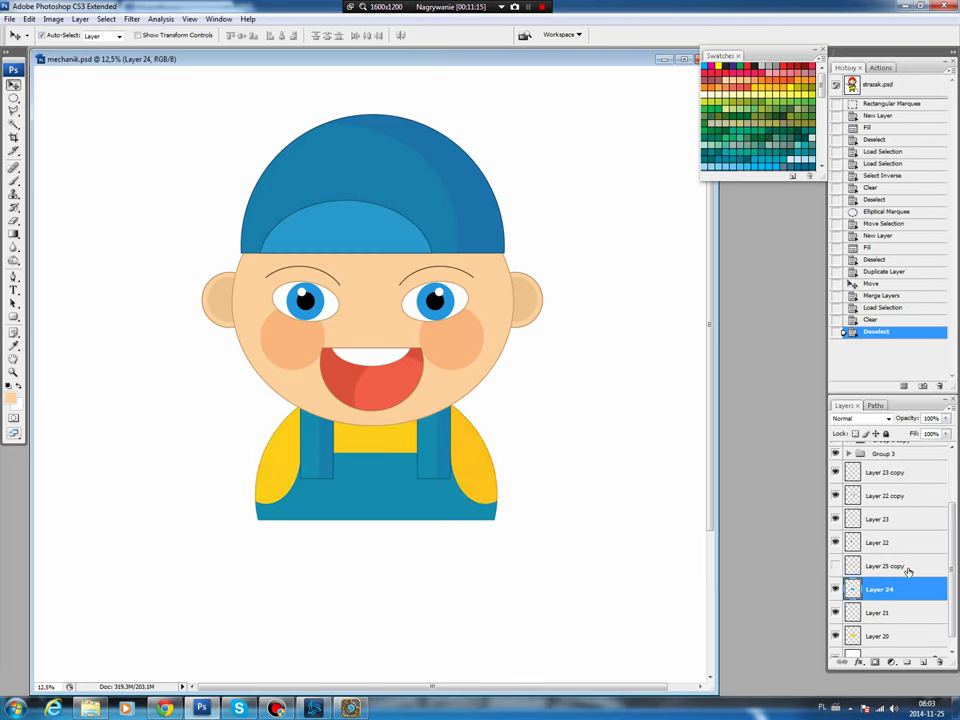
drag(908, 570, 939, 662)
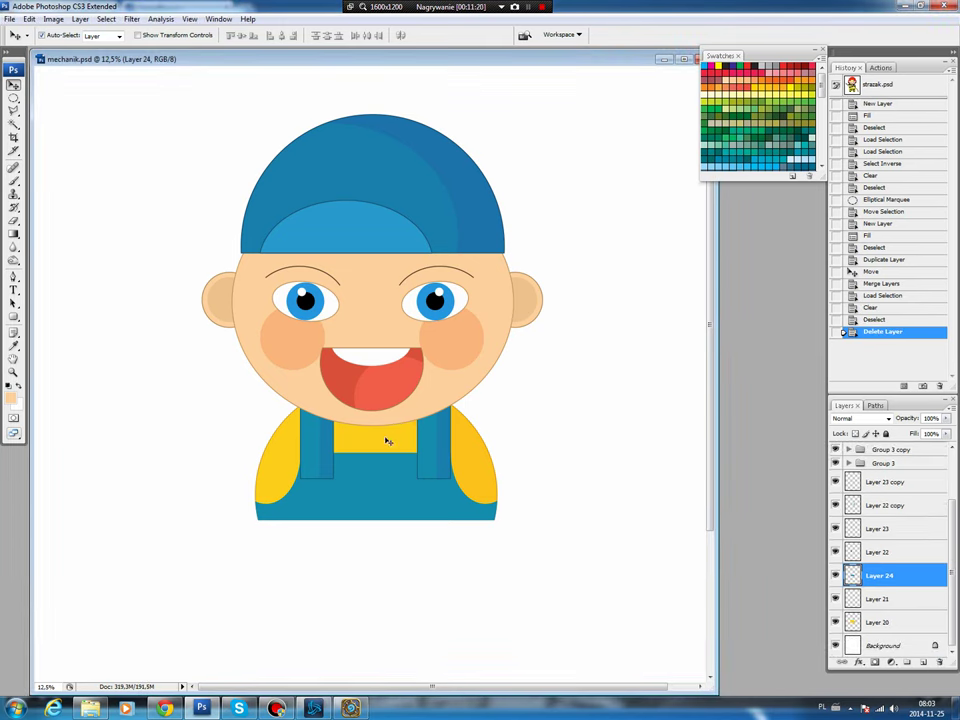
Load the overalls shape on a new layer and choose a darker blue.
click(439, 455)
click(390, 452)
ctrl+click(851, 552)
key(ctrl+shift+alt+n)
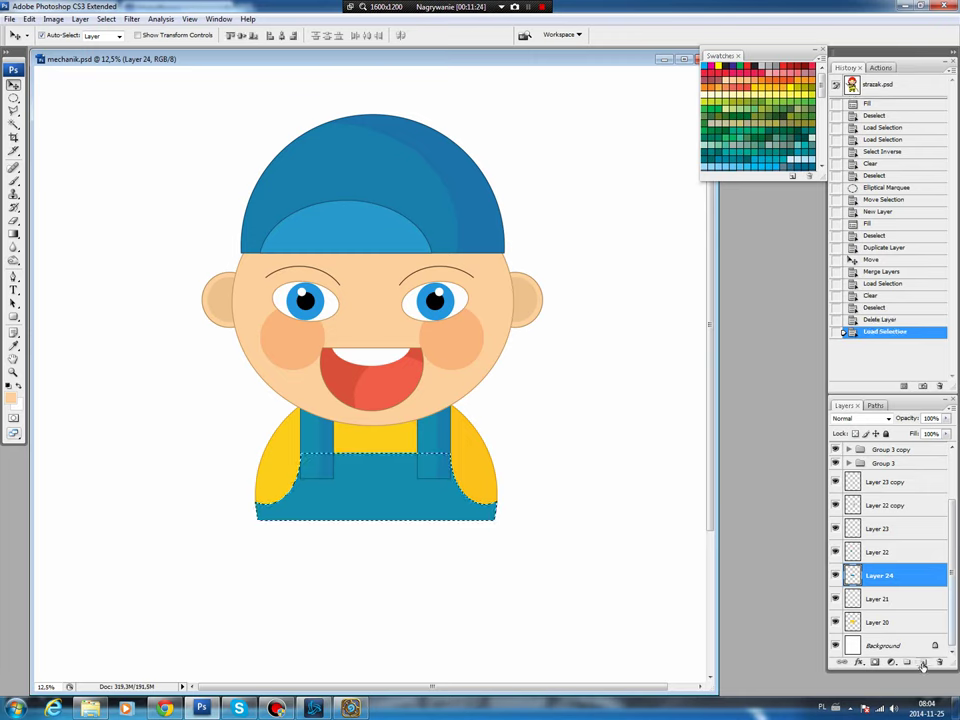
key(b)
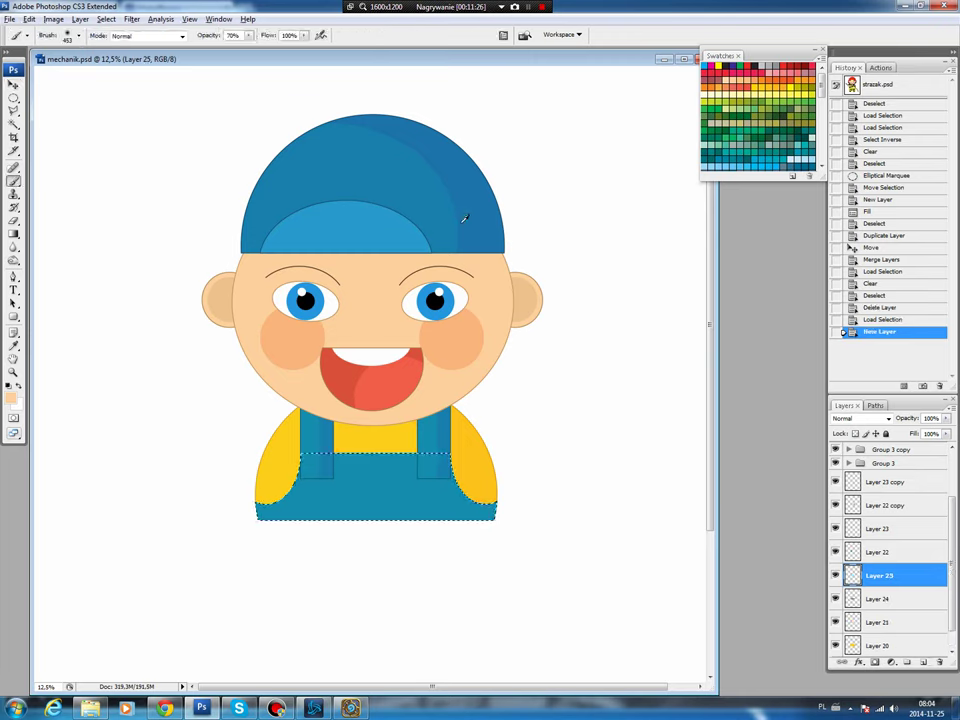
alt+click(465, 216)
click(14, 345)
click(11, 397)
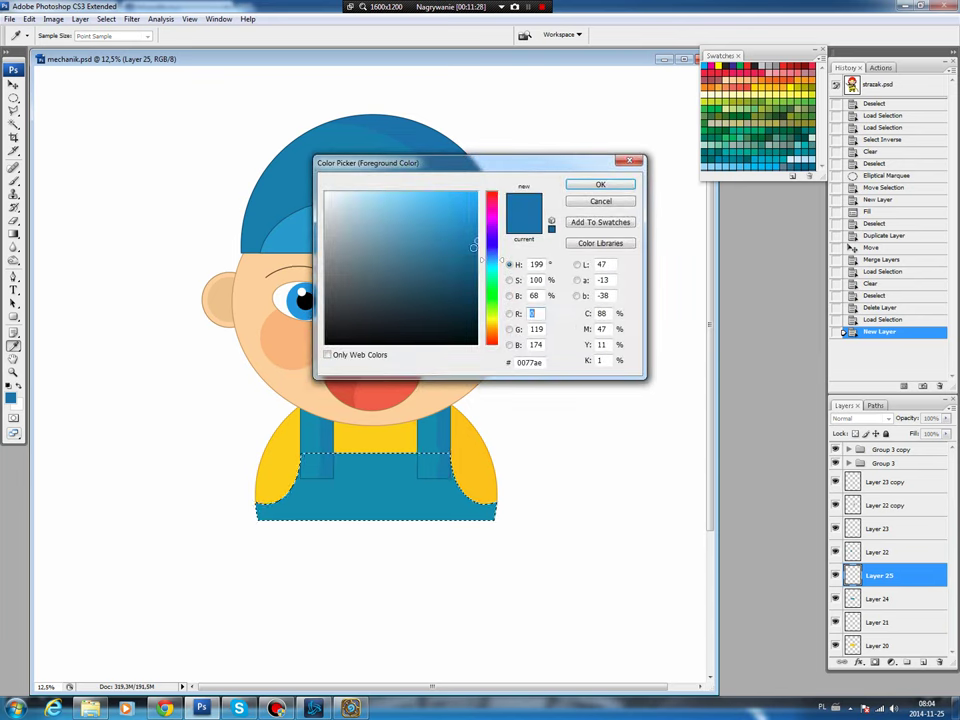
click(600, 185)
Stroke the overalls with 10 px dark blue at Center, then deselect.
click(30, 19)
click(118, 200)
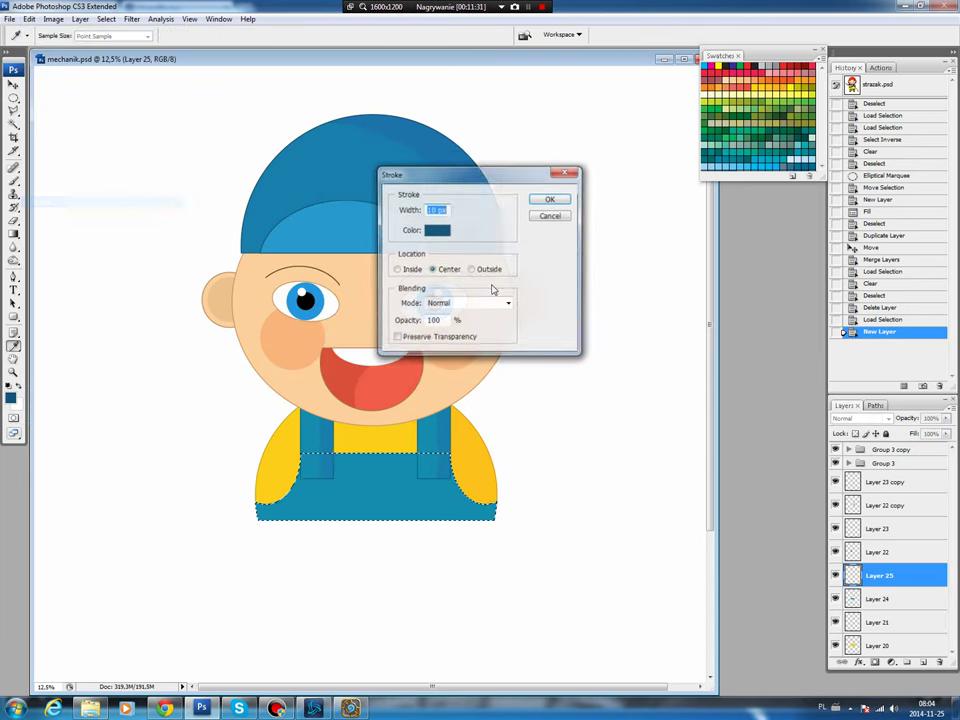
click(551, 200)
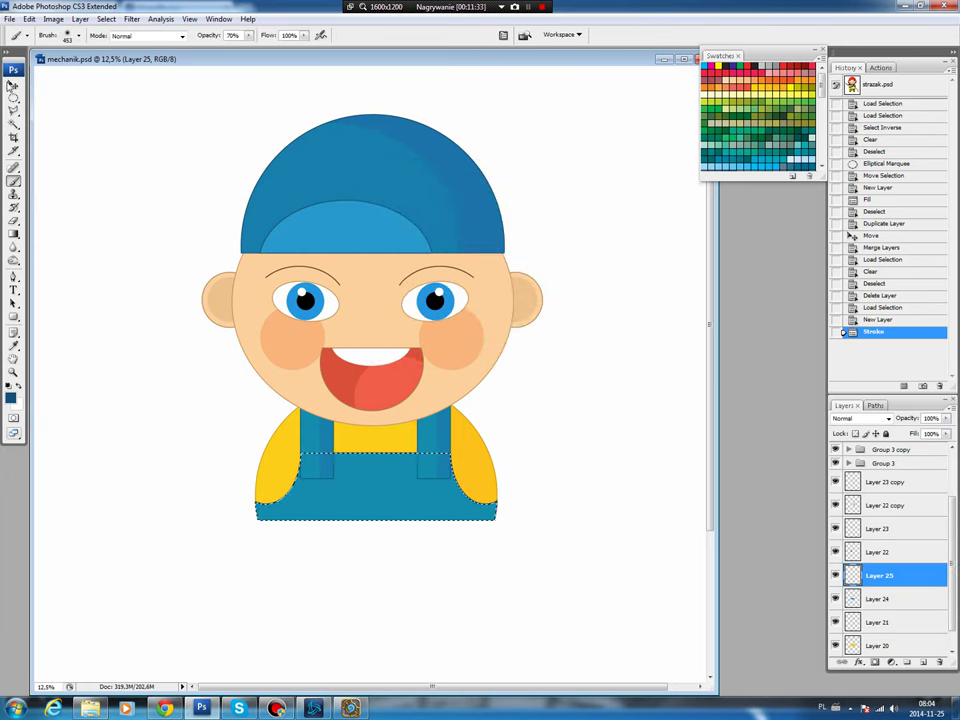
key(v)
key(ctrl+d)
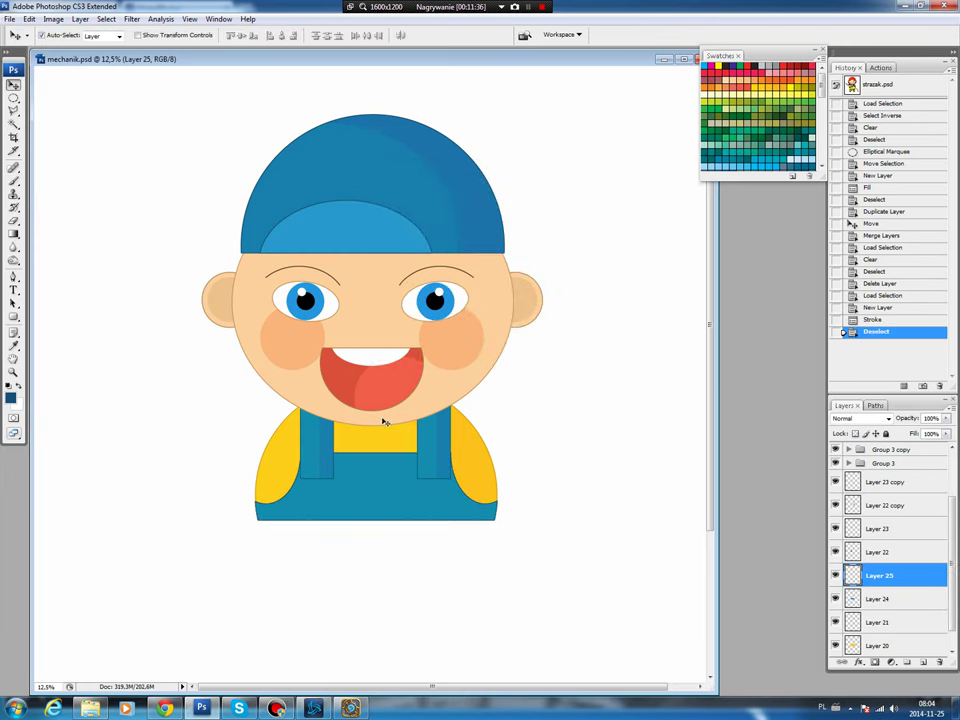
On Layer 23 copy, marquee-select a small rectangle across the left overall strap.
drag(423, 517, 427, 490)
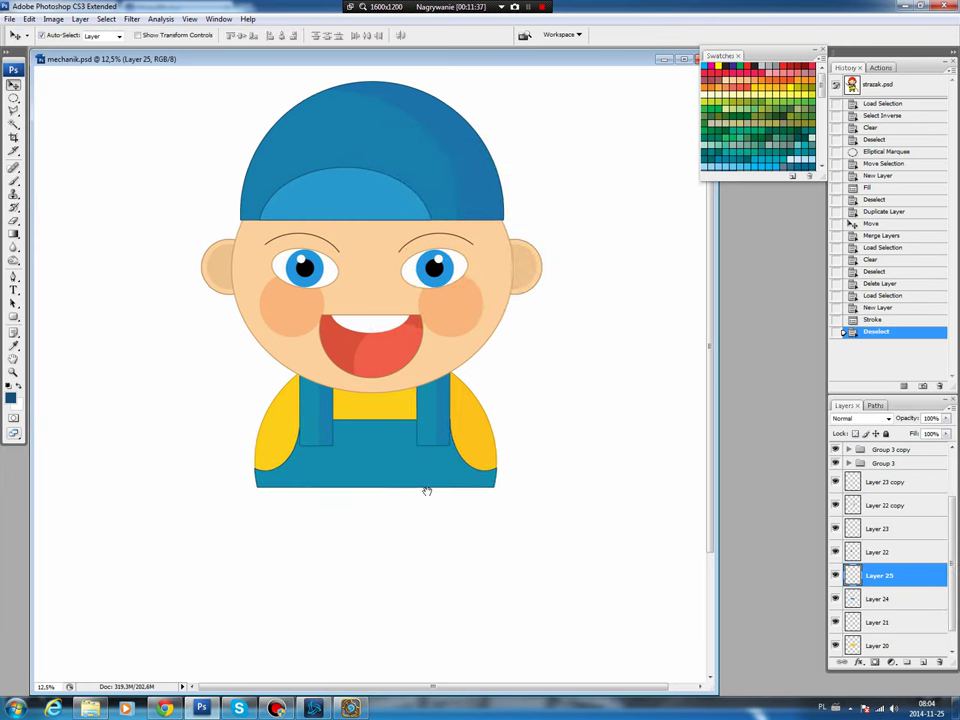
click(876, 483)
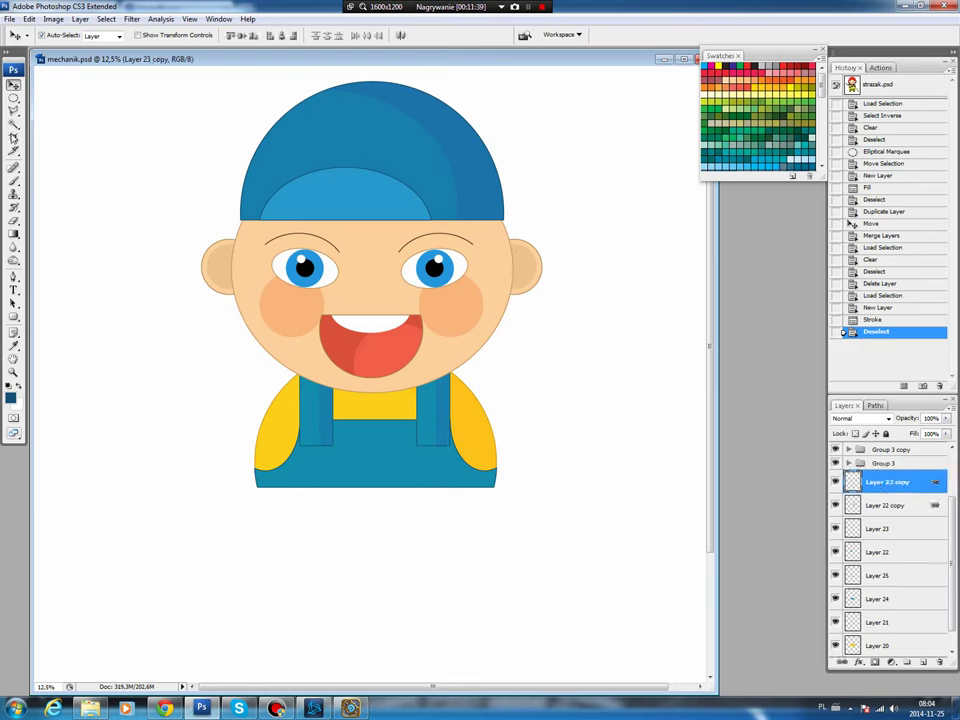
drag(14, 98, 60, 97)
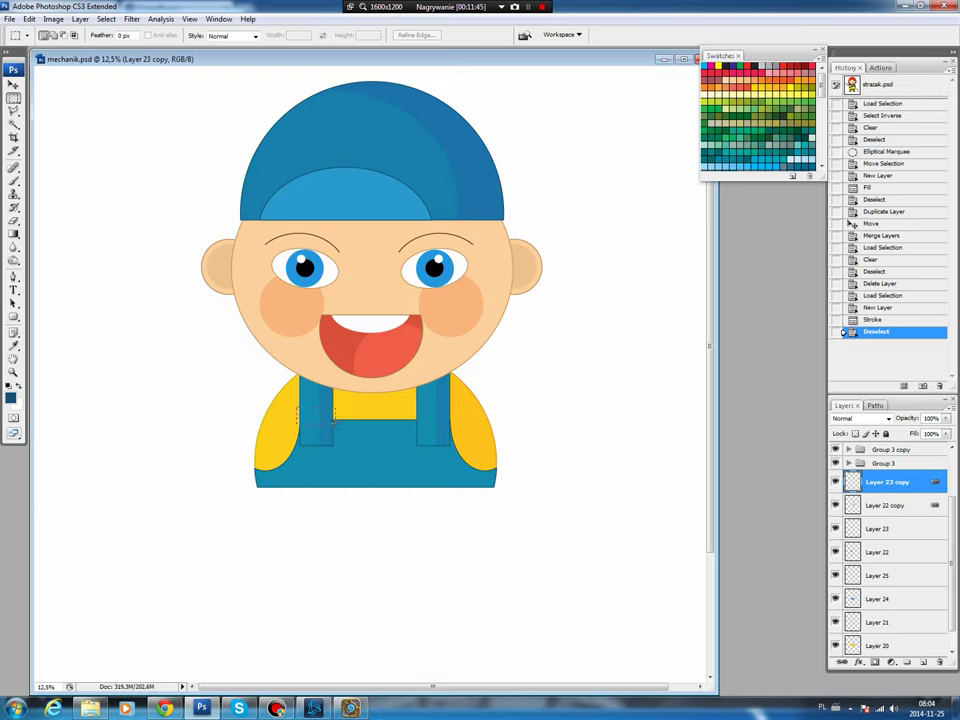
drag(298, 407, 335, 420)
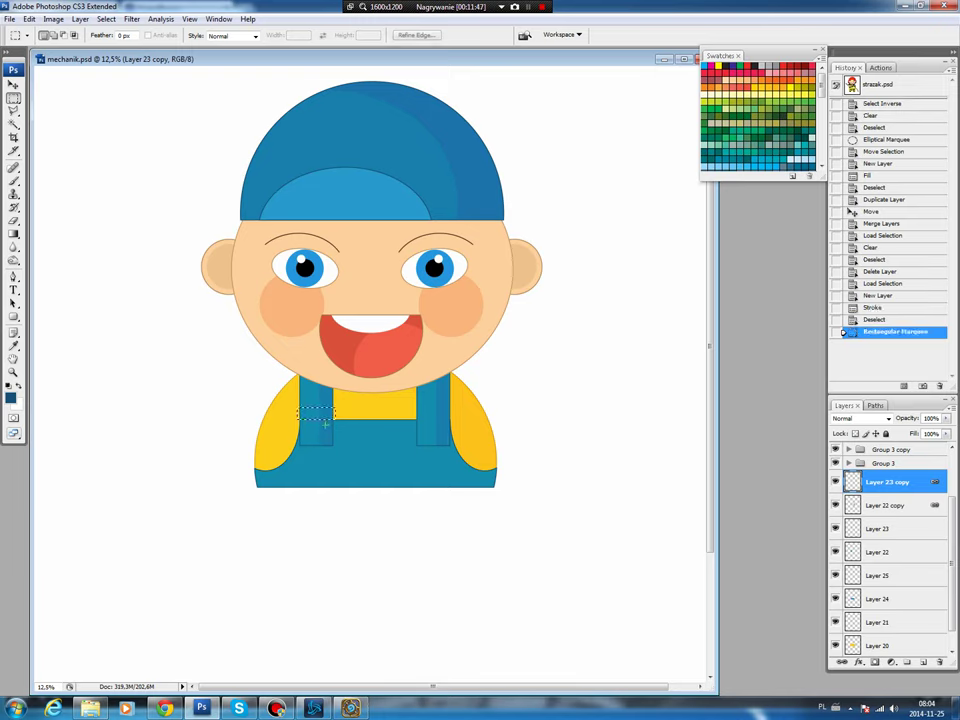
click(868, 406)
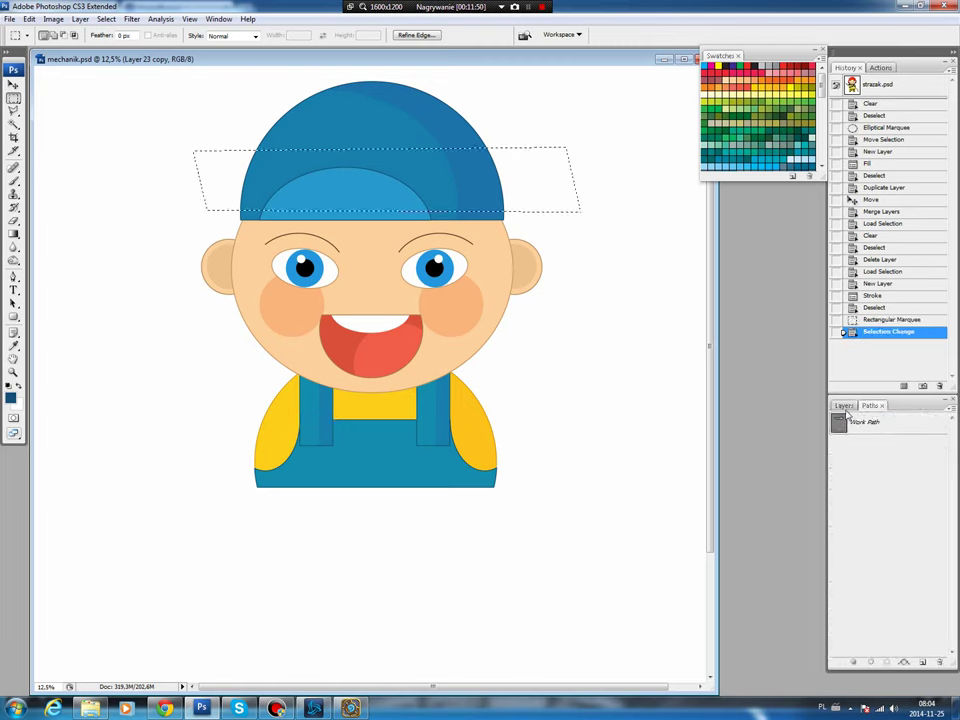
click(844, 405)
key(ctrl+z)
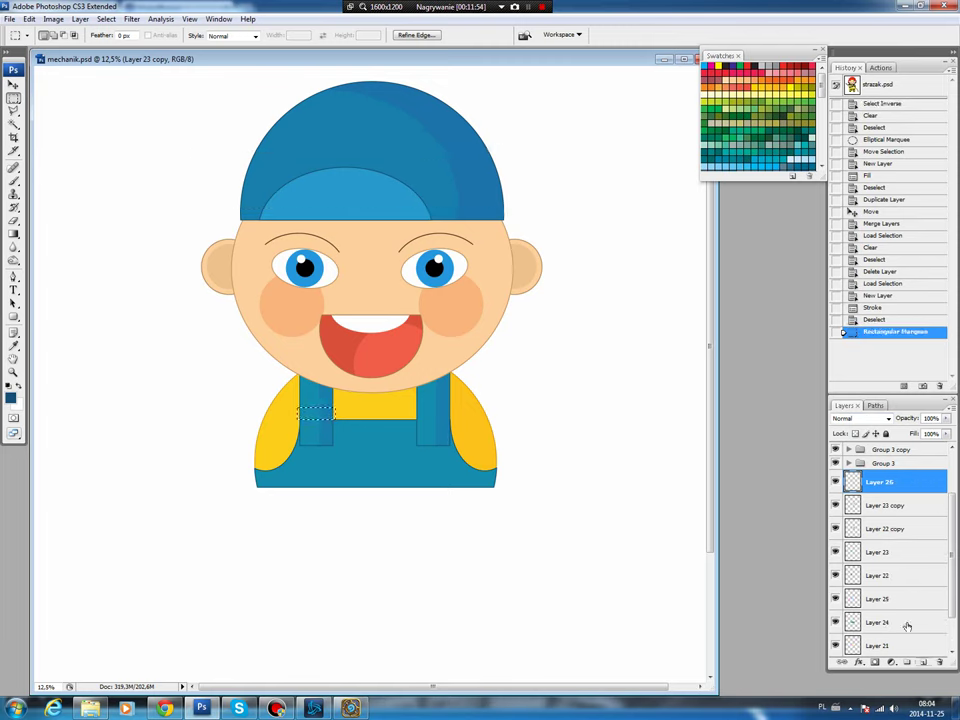
Fill the strap rectangle with light blue on a new buckle layer.
click(923, 662)
mouse_move(820, 74)
mouse_down()
mouse_move(820, 124)
mouse_move(797, 131)
mouse_up()
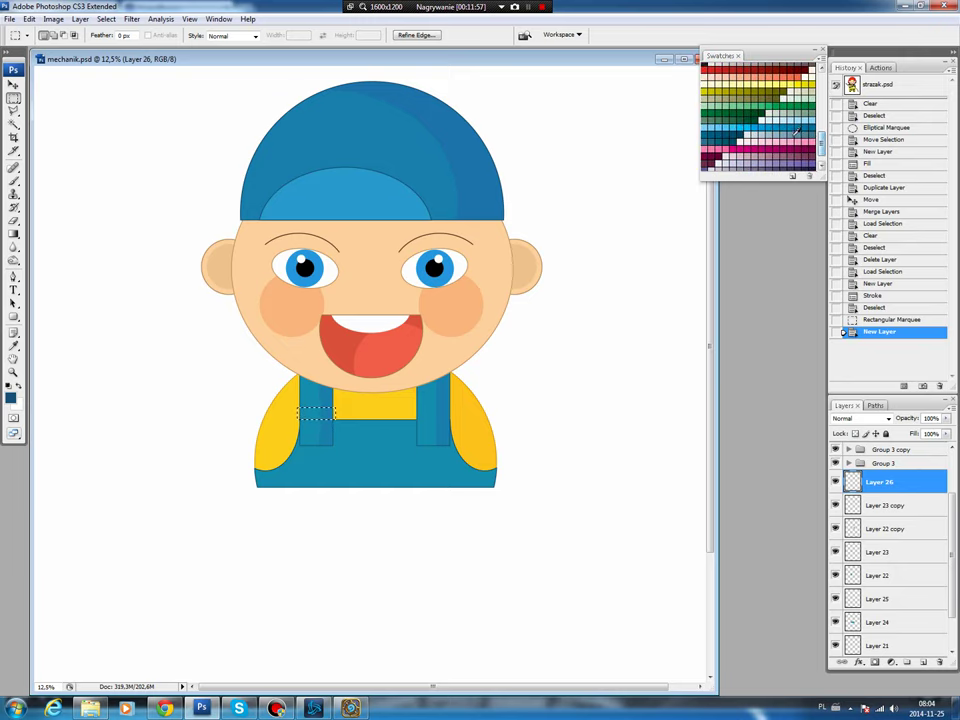
click(797, 131)
key(alt+BackSpace)
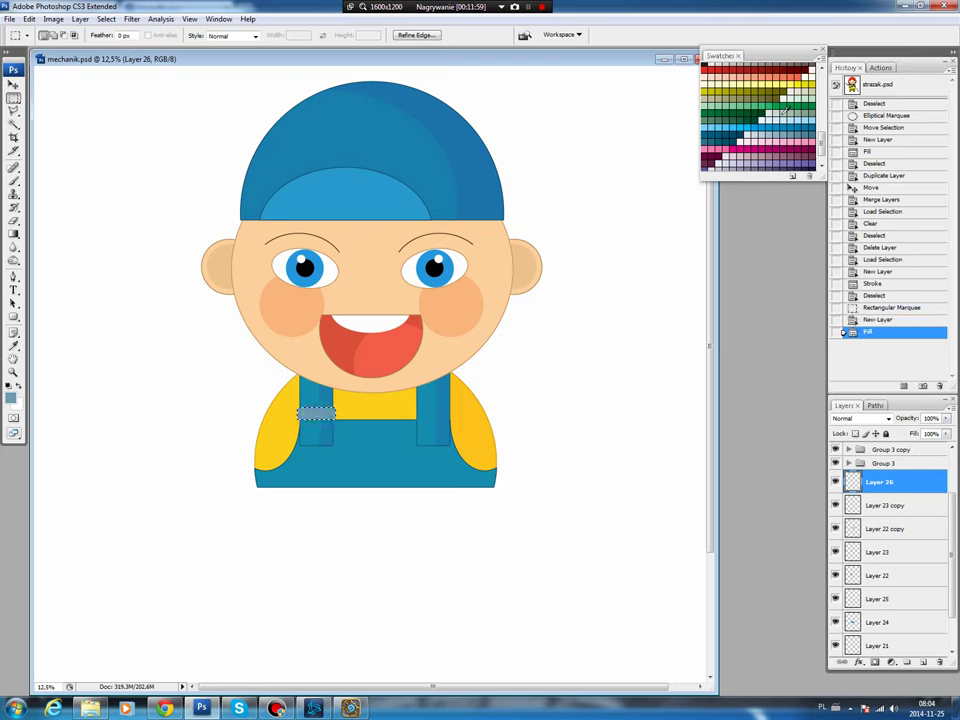
key(ctrl+d)
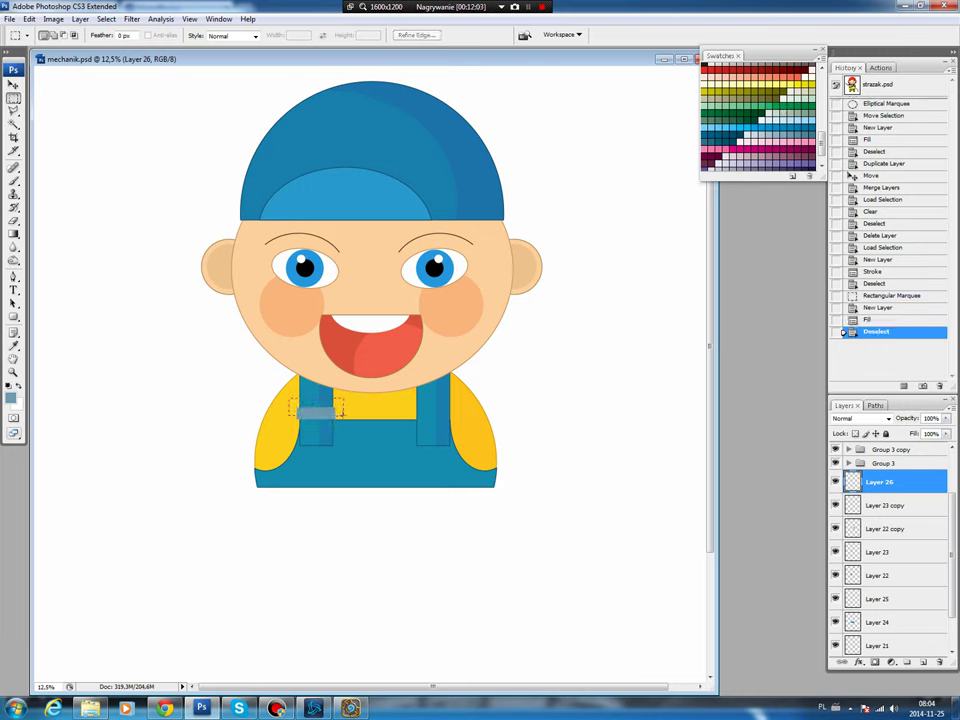
Lighten the buckle with Hue/Saturation Lightness +5, then deselect.
drag(342, 414, 343, 417)
key(ctrl+u)
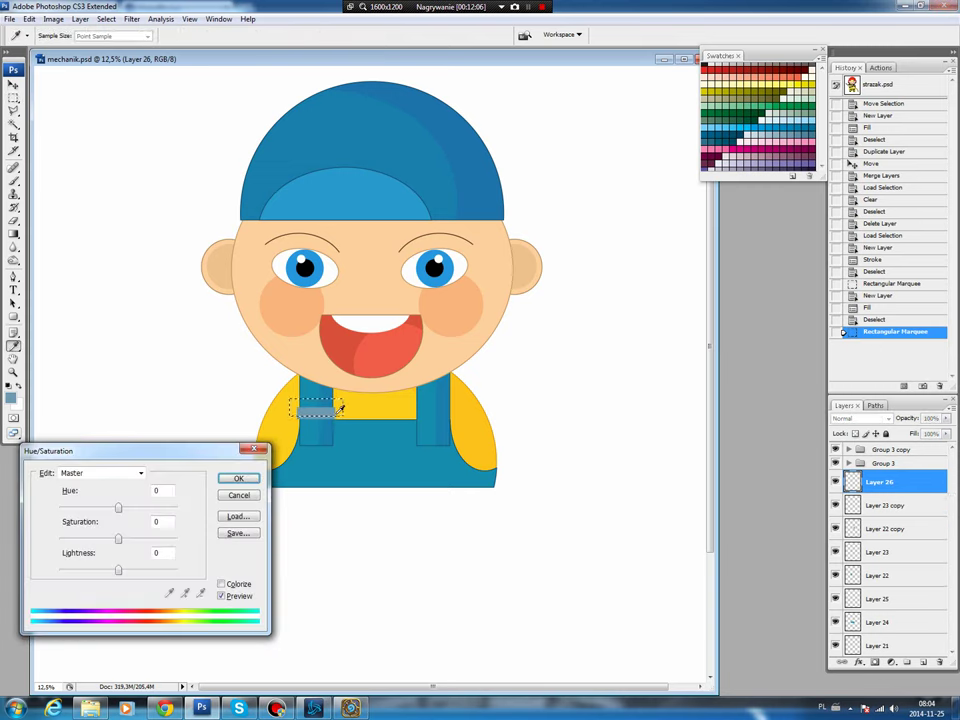
drag(118, 570, 122, 572)
click(239, 478)
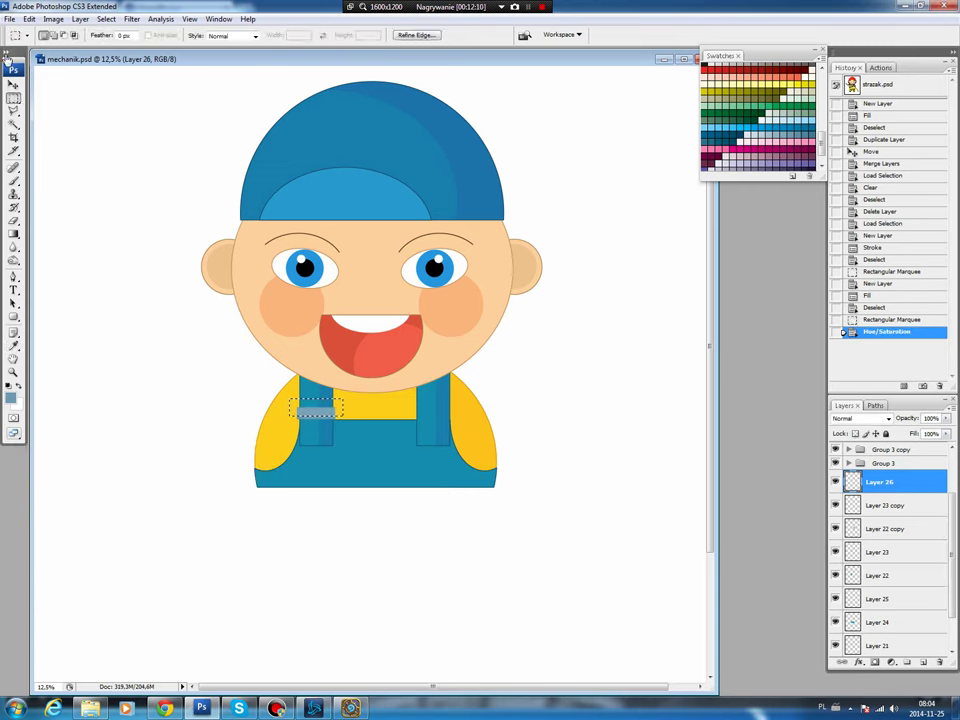
click(13, 84)
key(ctrl+d)
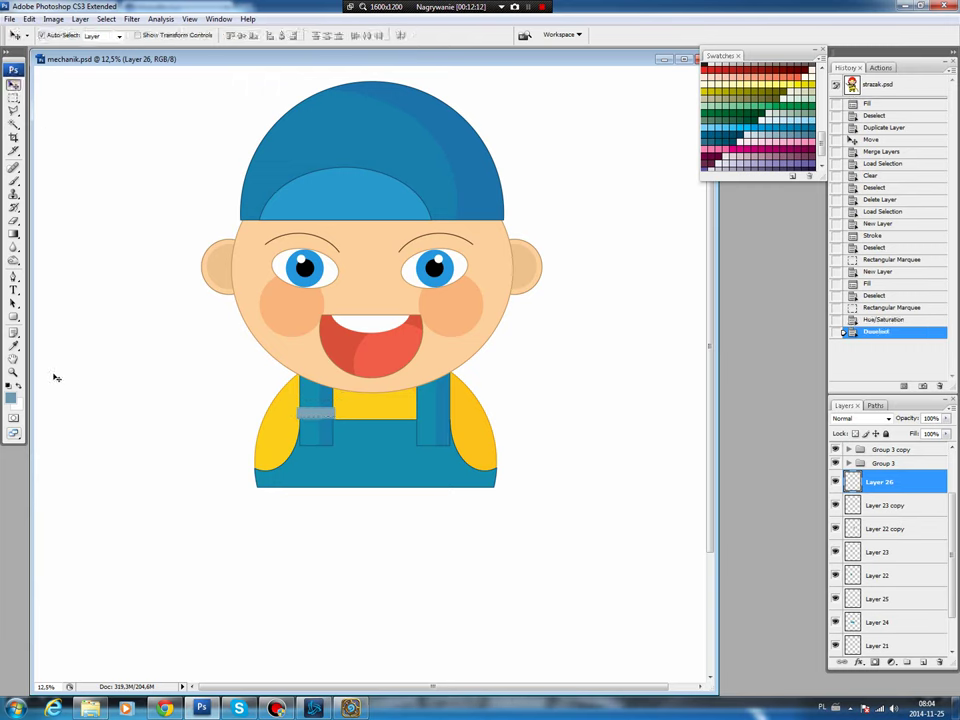
Set a dark grey foreground colour and apply an Edit > Stroke with it.
click(13, 345)
click(11, 398)
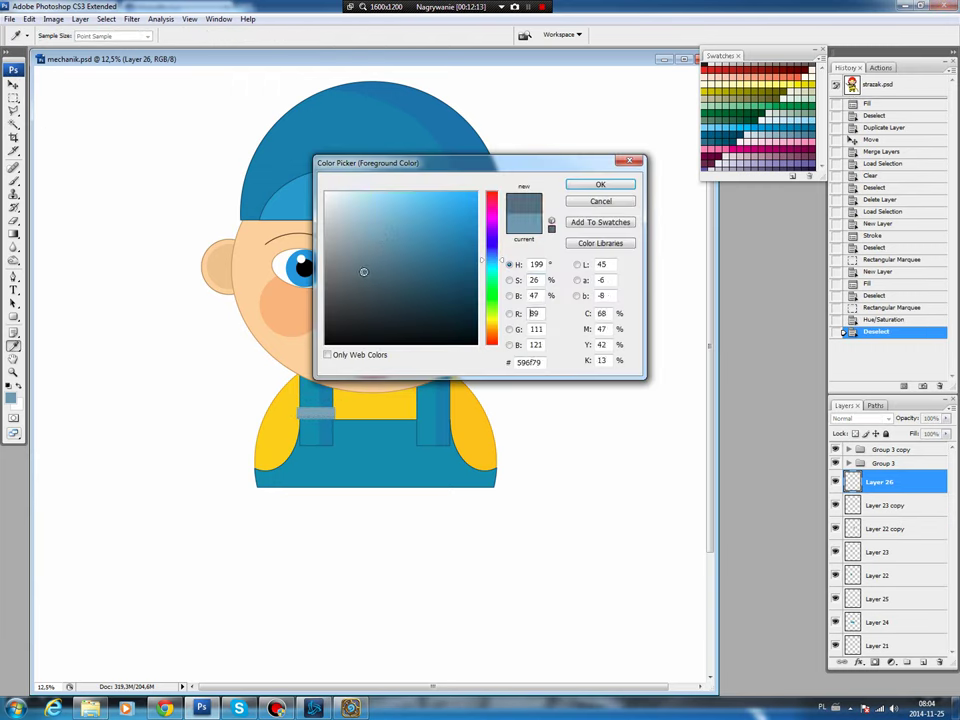
click(600, 184)
key(v)
click(29, 19)
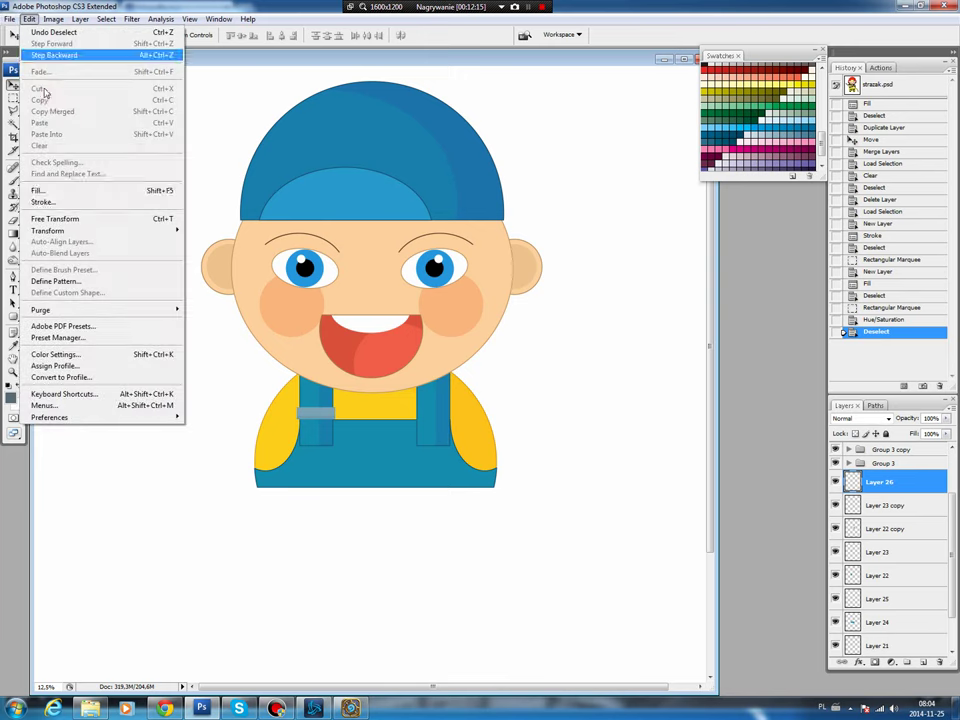
click(40, 201)
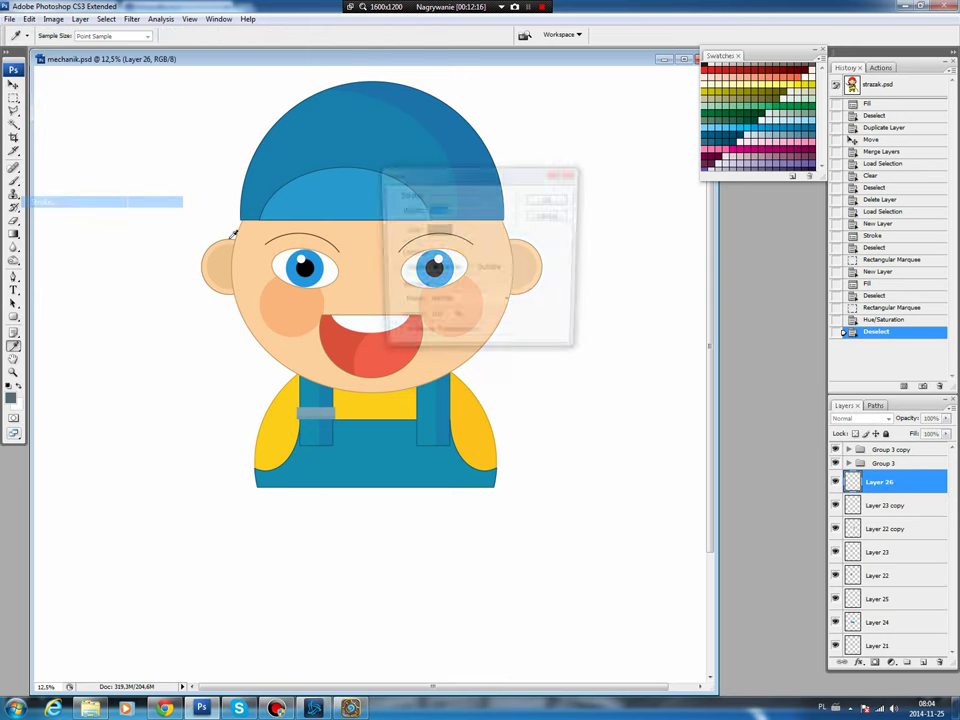
click(551, 199)
key(ctrl+d)
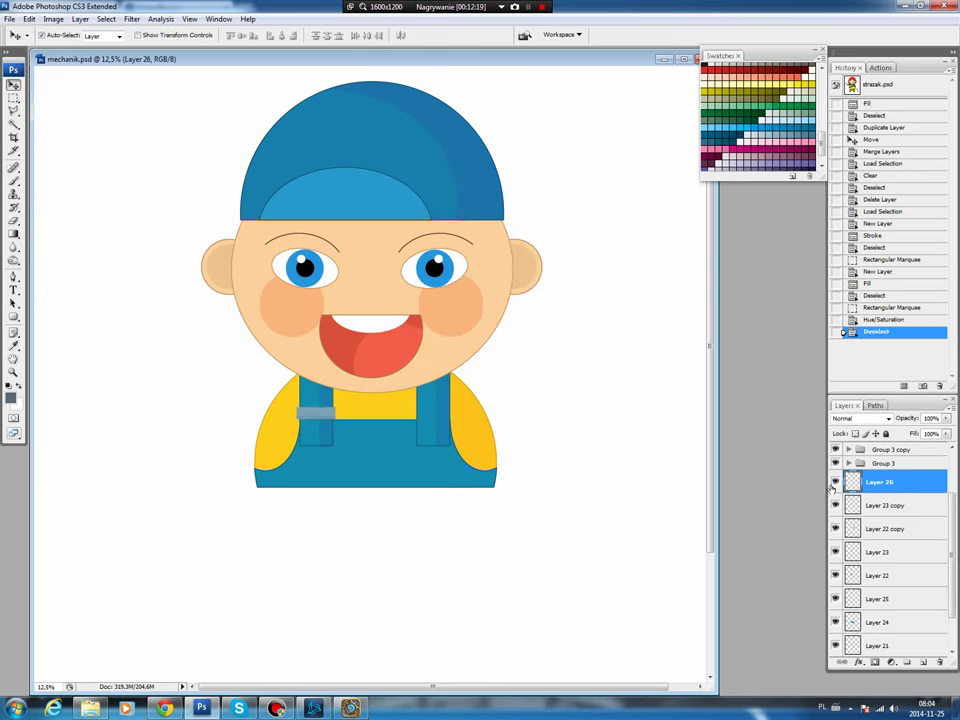
Stroke the Layer 26 buckle shape 10 px on new Layer 27, then select both layers.
ctrl+click(853, 483)
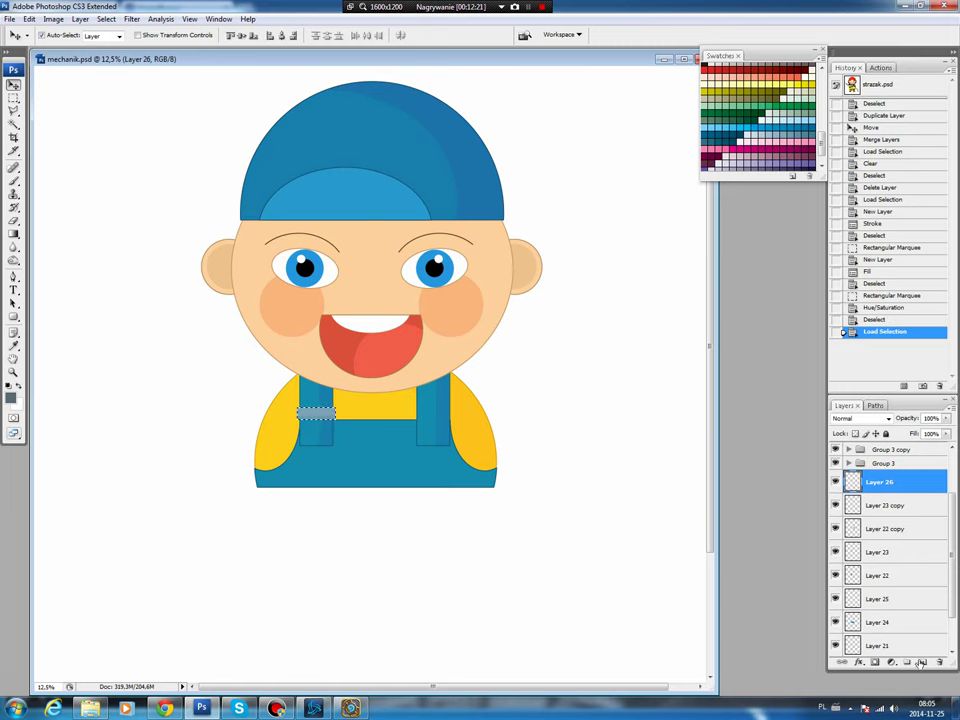
click(921, 663)
click(29, 19)
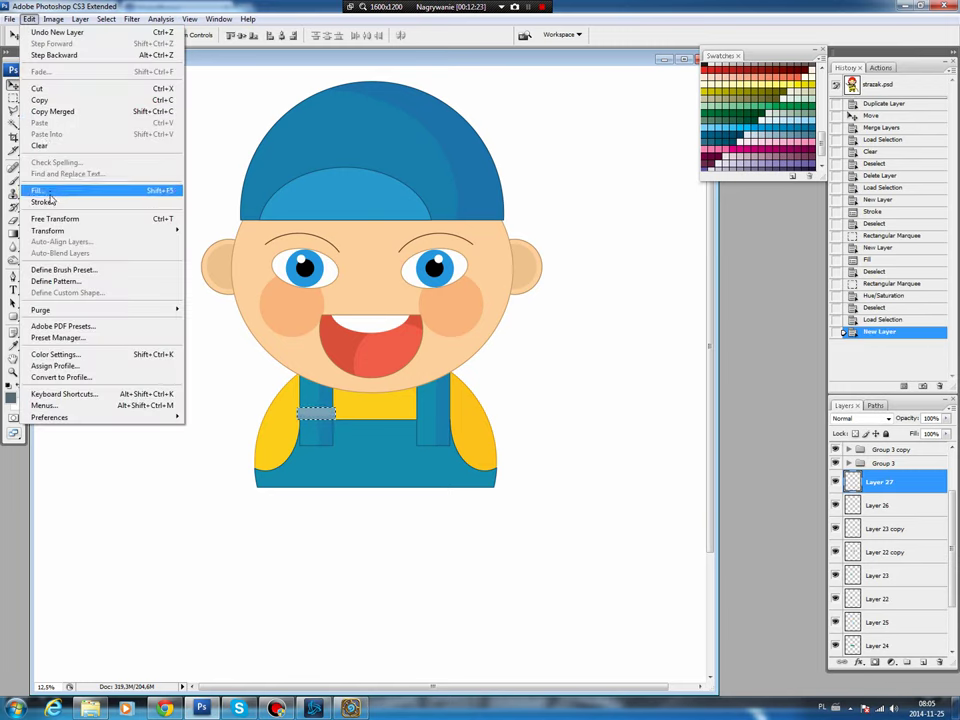
click(44, 202)
key(Return)
key(ctrl+d)
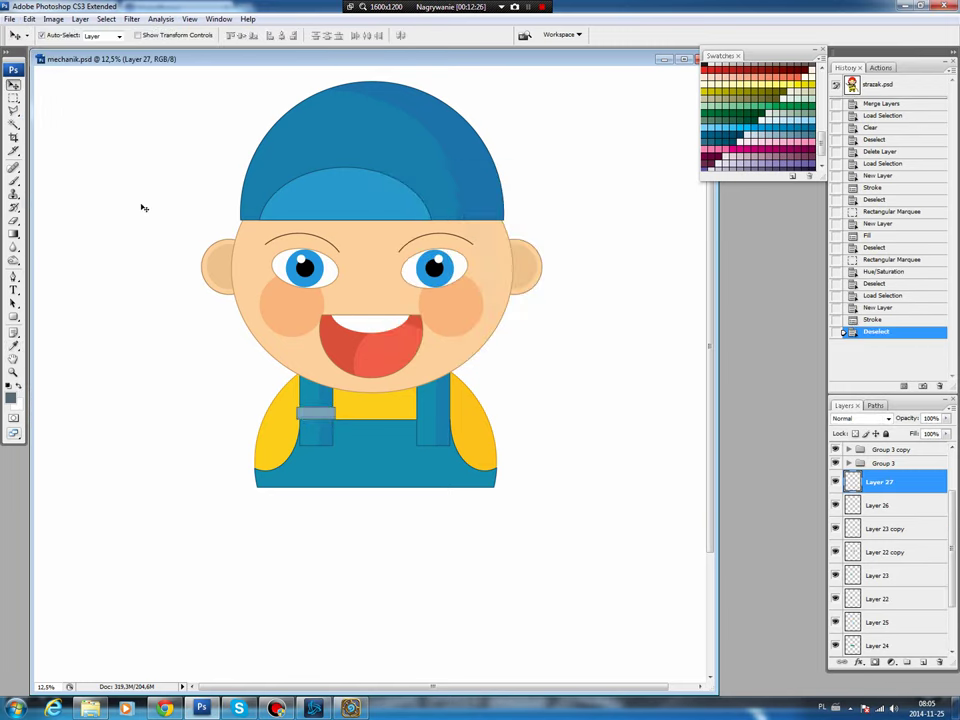
shift+click(901, 500)
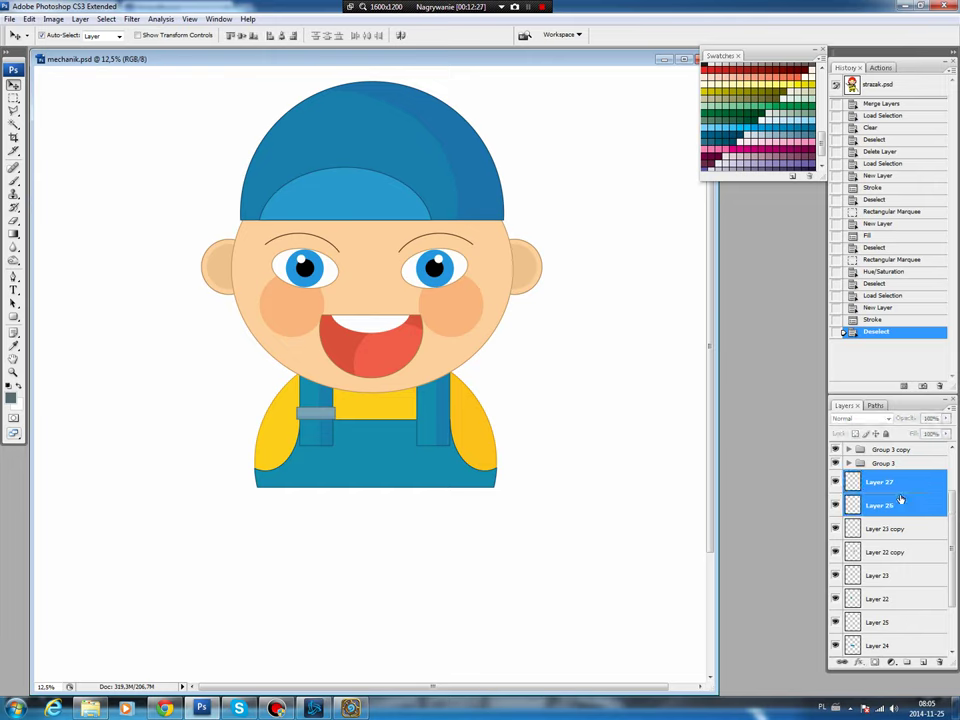
Link Layers 26 and 27 and Alt-drag a buckle copy onto the right strap.
click(845, 662)
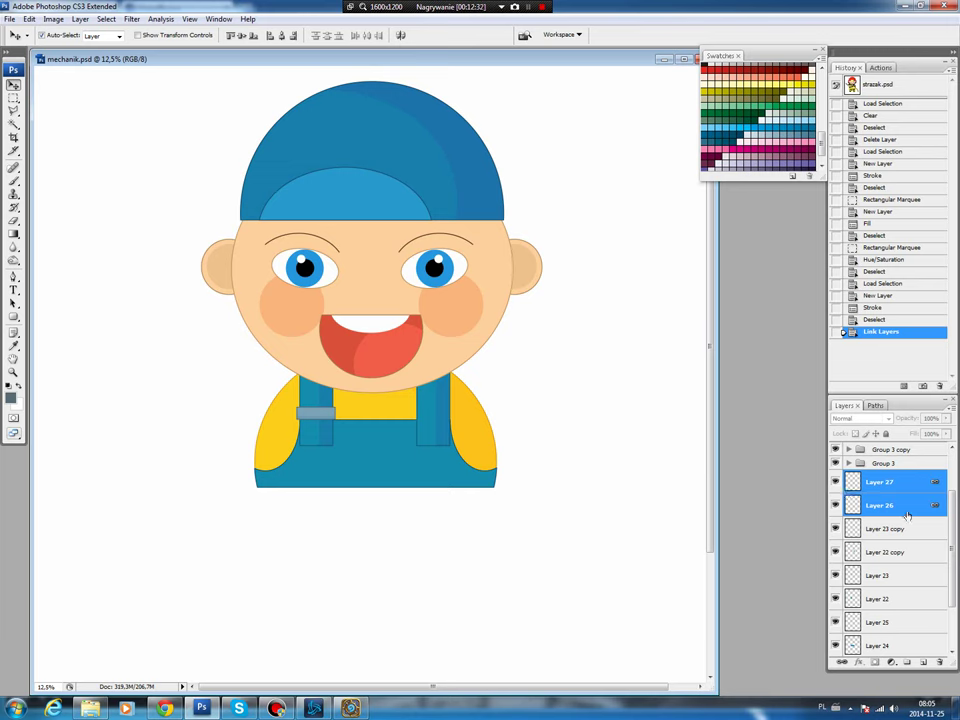
mouse_move(907, 515)
mouse_down()
mouse_move(381, 426)
mouse_move(441, 418)
mouse_up()
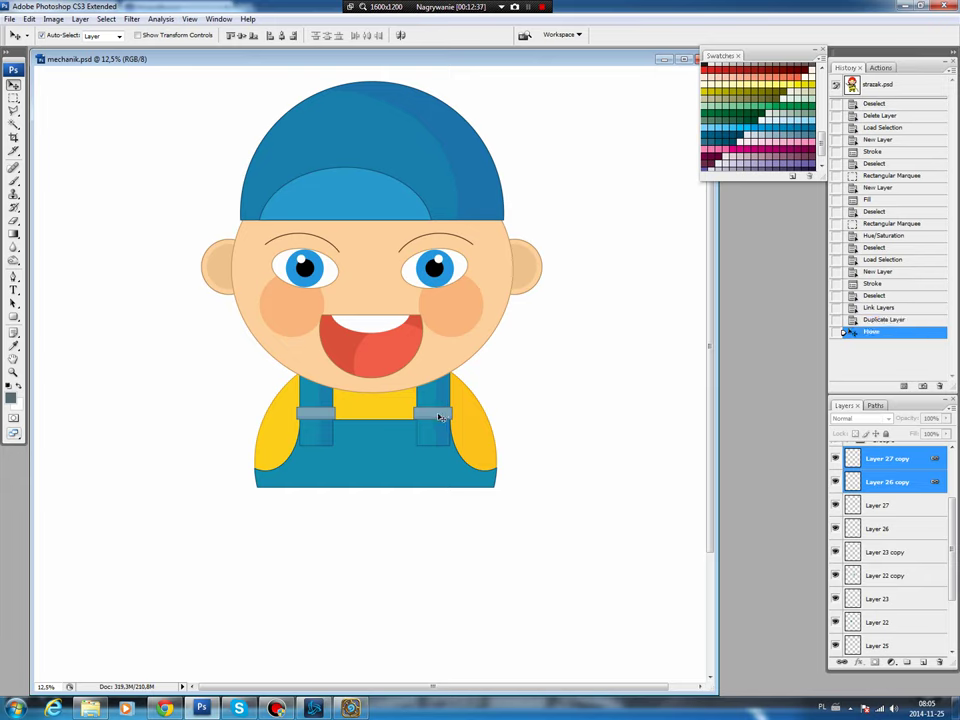
click(930, 491)
Select the overalls and buckle layers down to Layer 24 and group them into Group 6.
drag(951, 520, 951, 590)
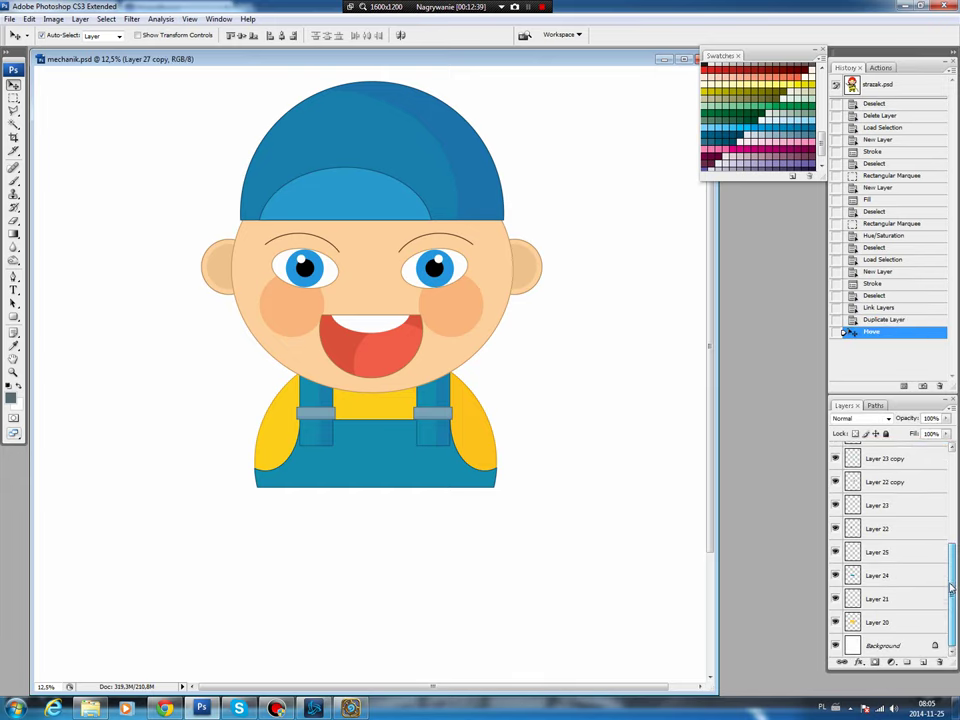
shift+click(888, 578)
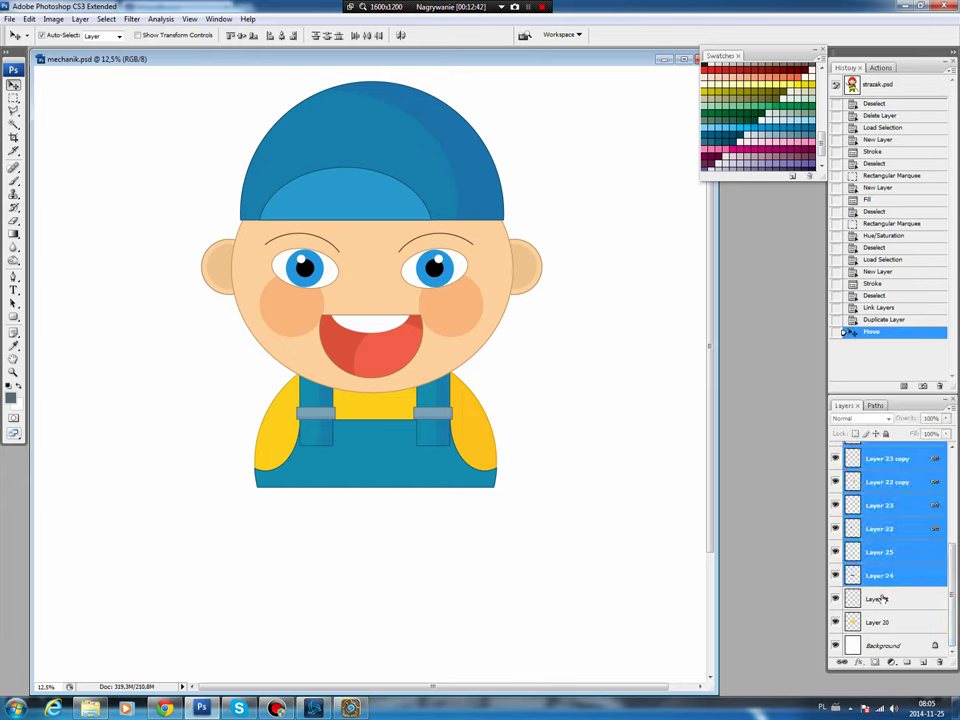
click(843, 663)
drag(880, 575, 891, 662)
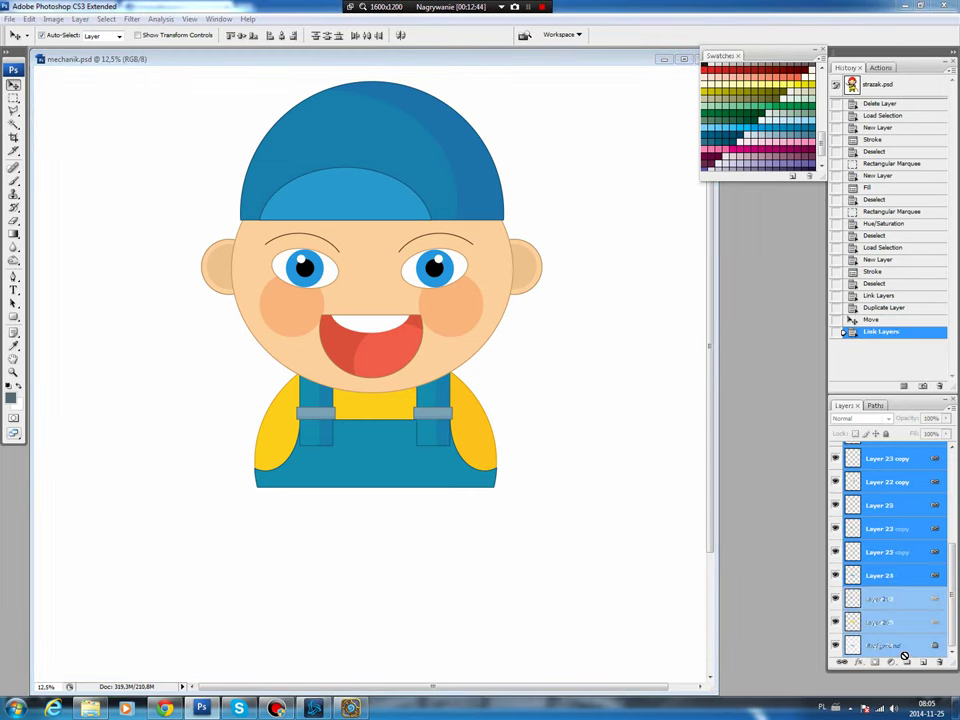
click(836, 546)
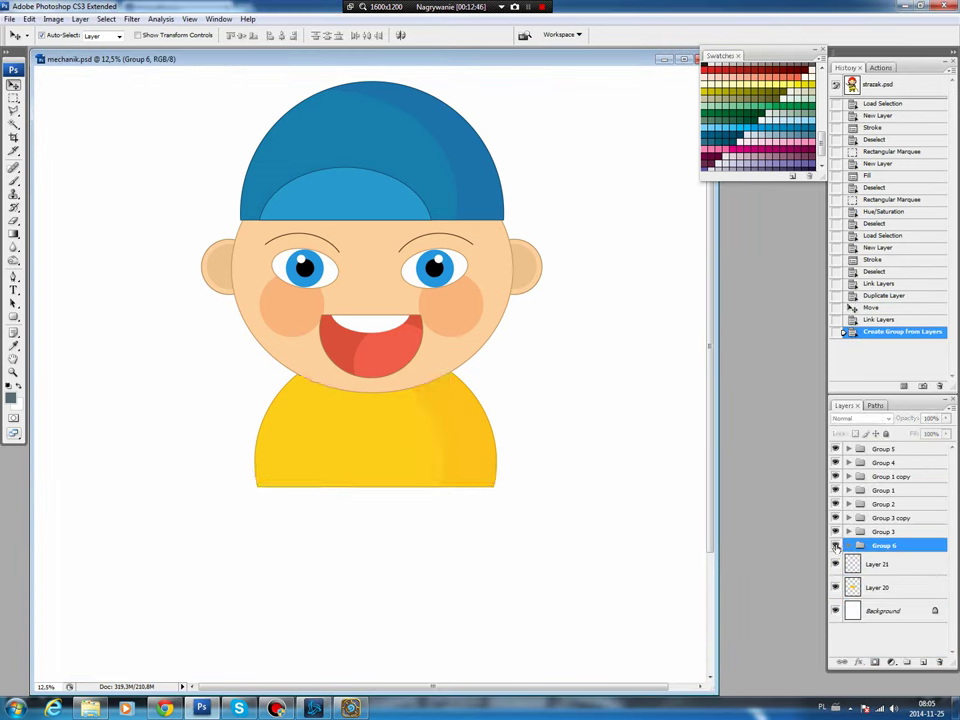
drag(507, 518, 495, 492)
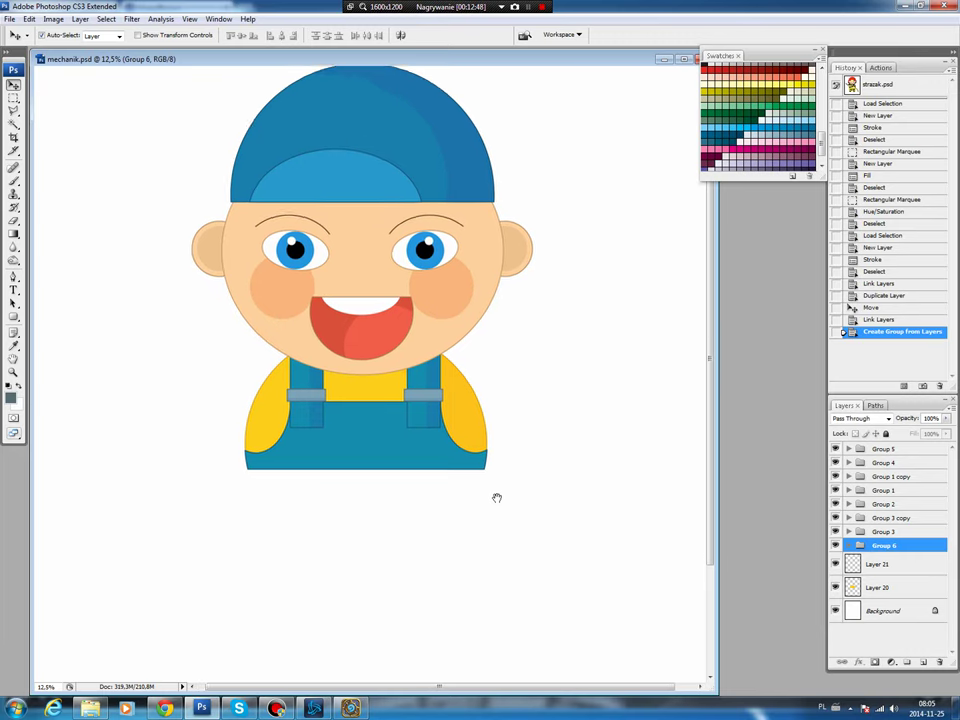
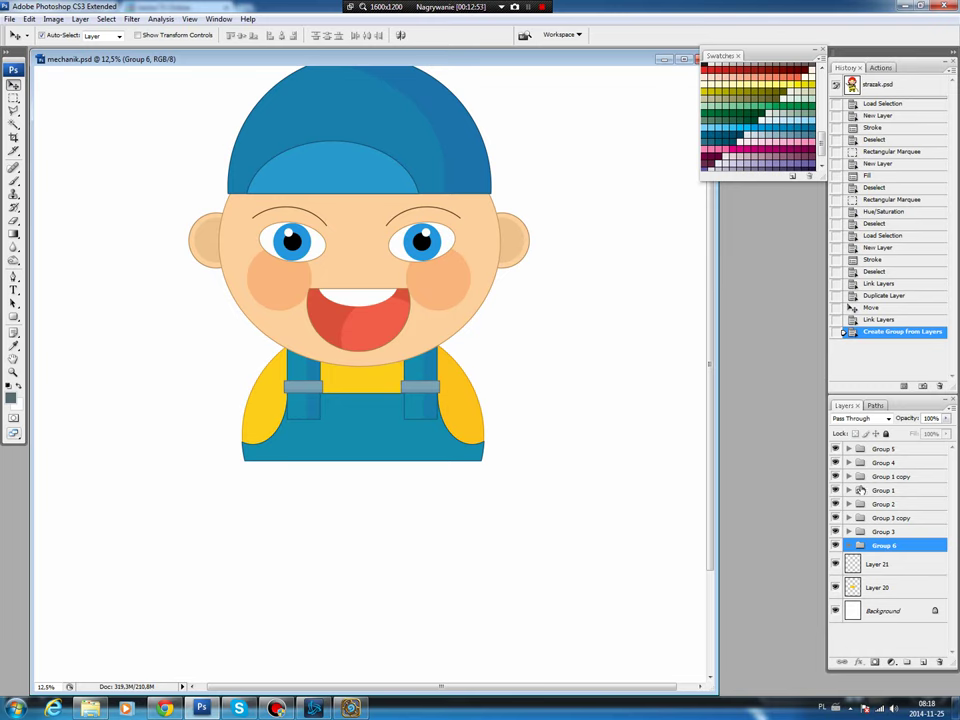
On Layer 21, draw a tall 3 cm-radius rounded rectangle left of the mechanic.
click(881, 567)
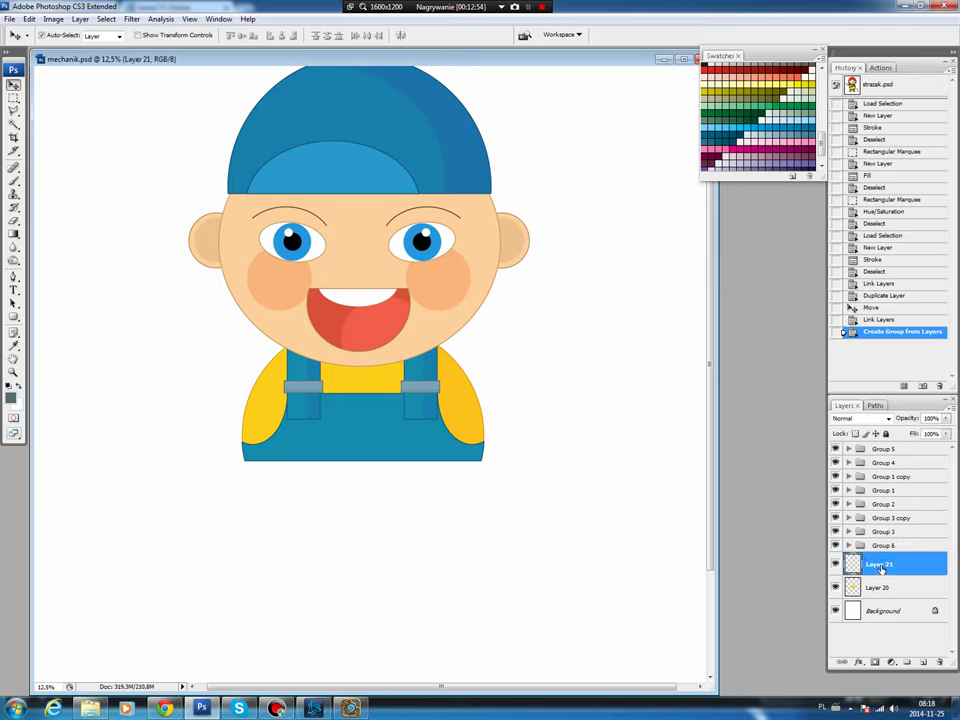
click(13, 97)
click(43, 107)
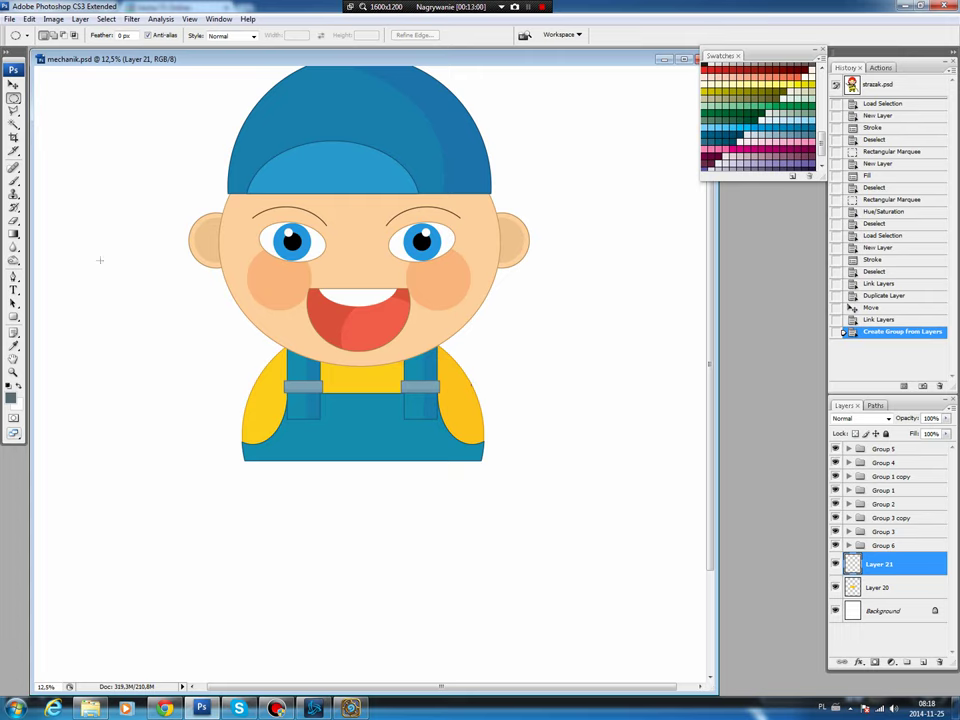
click(13, 318)
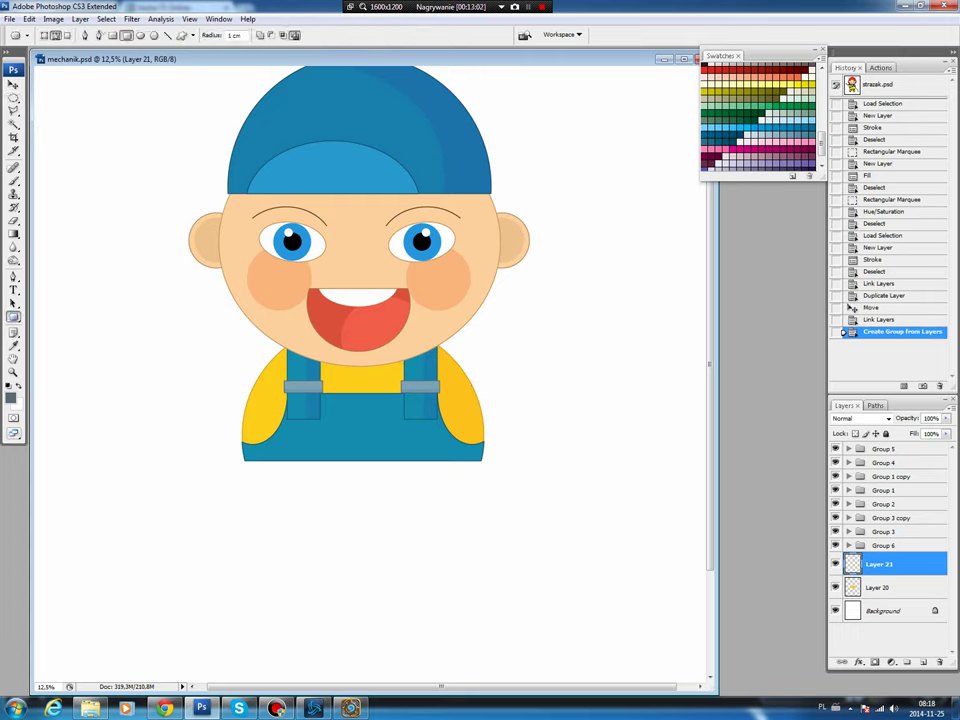
click(214, 36)
text(3)
key(Return)
drag(127, 340, 186, 527)
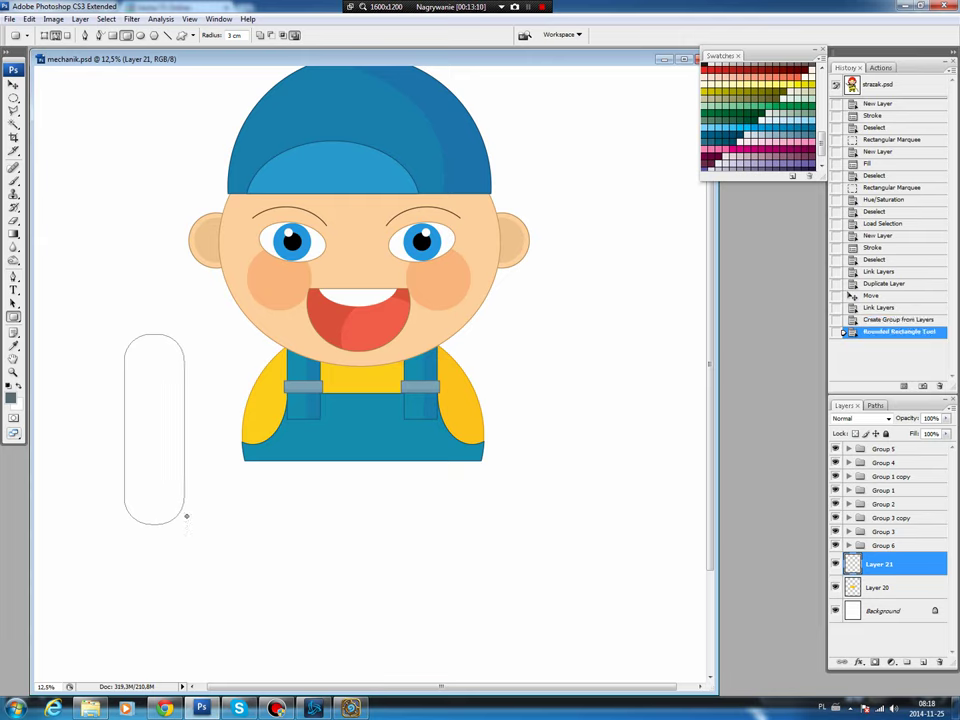
Load the rounded-rectangle path as a selection and add a new empty layer.
click(875, 405)
ctrl+click(848, 482)
click(845, 405)
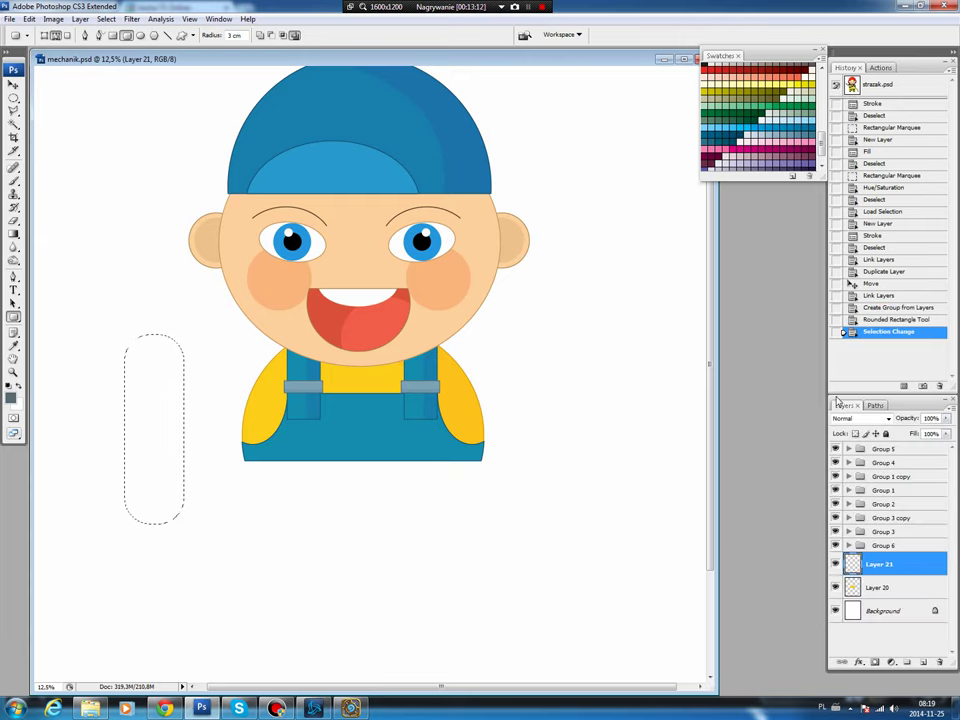
click(923, 662)
Fill the rounded selection with the skin tone sampled from the face.
key(b)
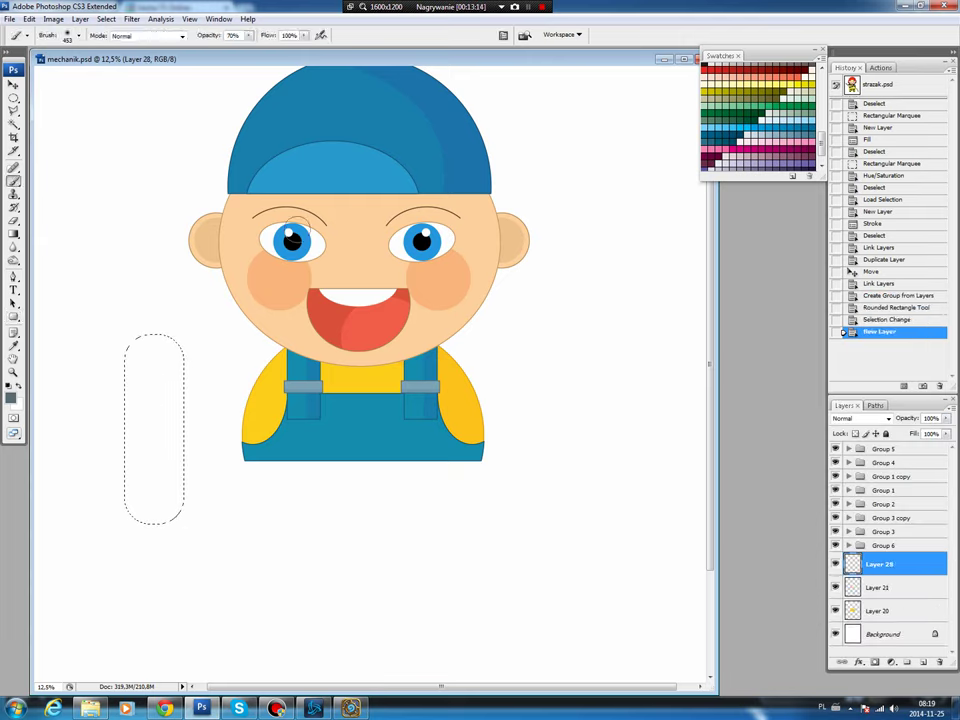
alt+click(361, 254)
key(alt+BackSpace)
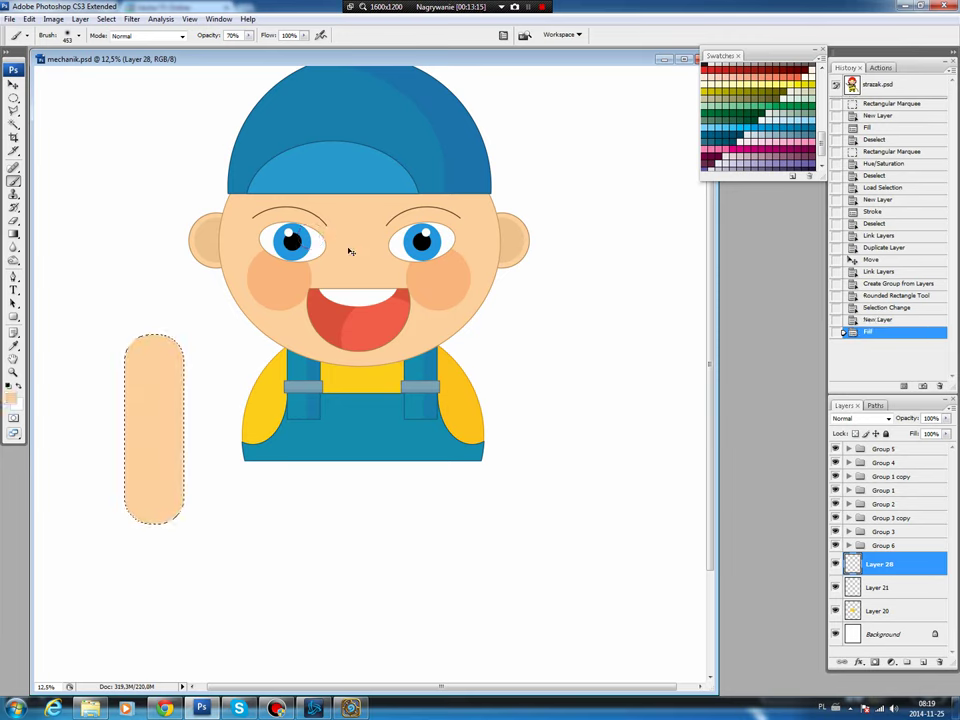
key(ctrl+d)
Darken half of the peach bar slightly with Hue/Saturation Lightness -6.
drag(13, 98, 60, 99)
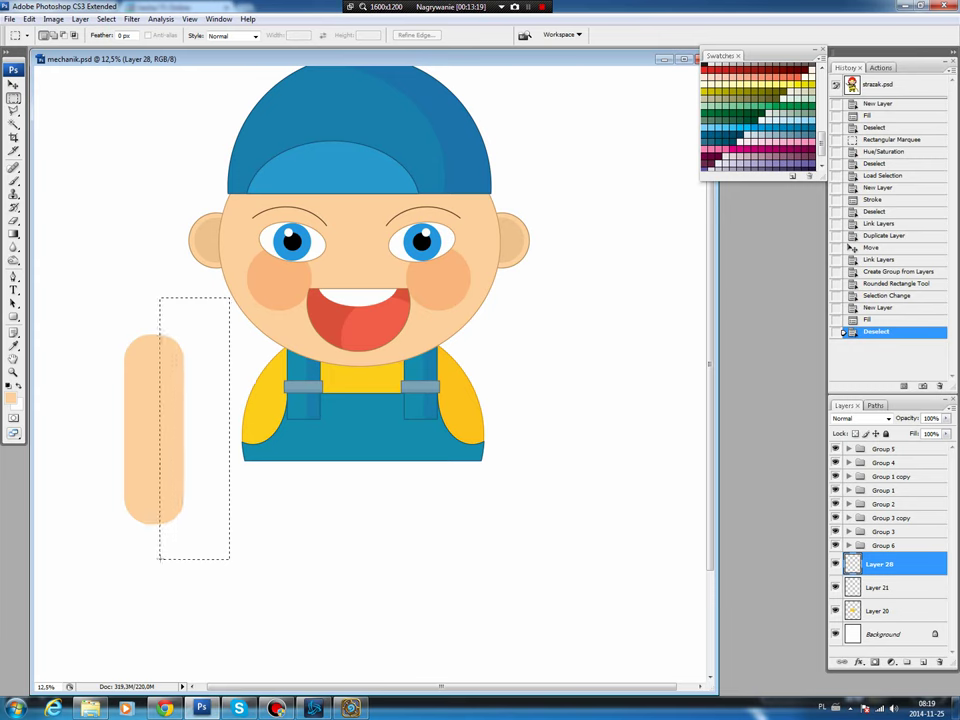
drag(177, 553, 161, 557)
key(ctrl+u)
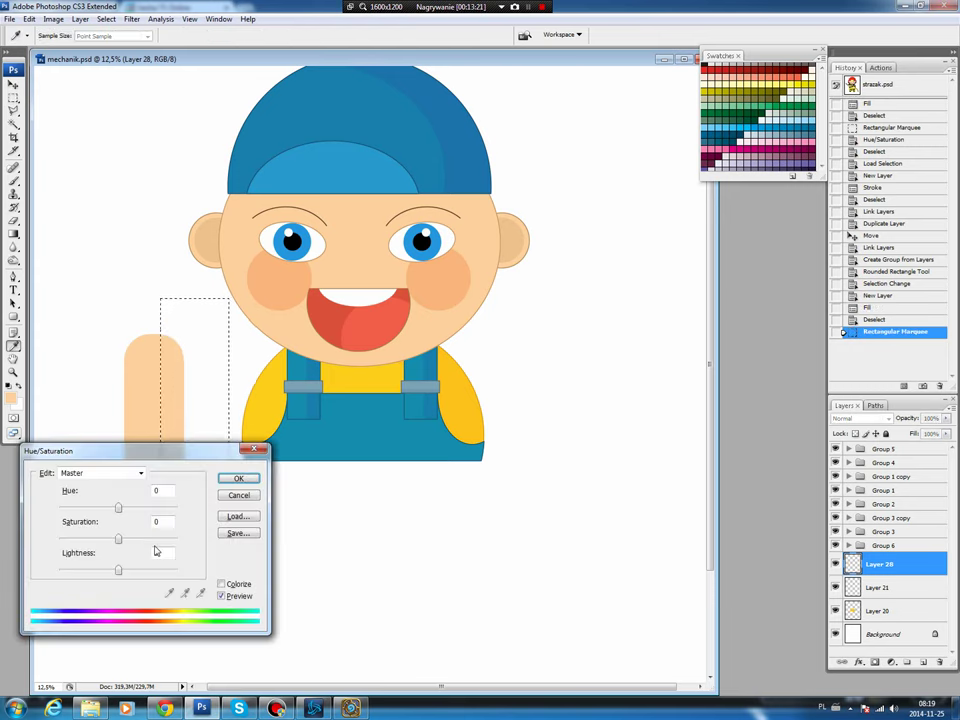
drag(167, 459, 484, 440)
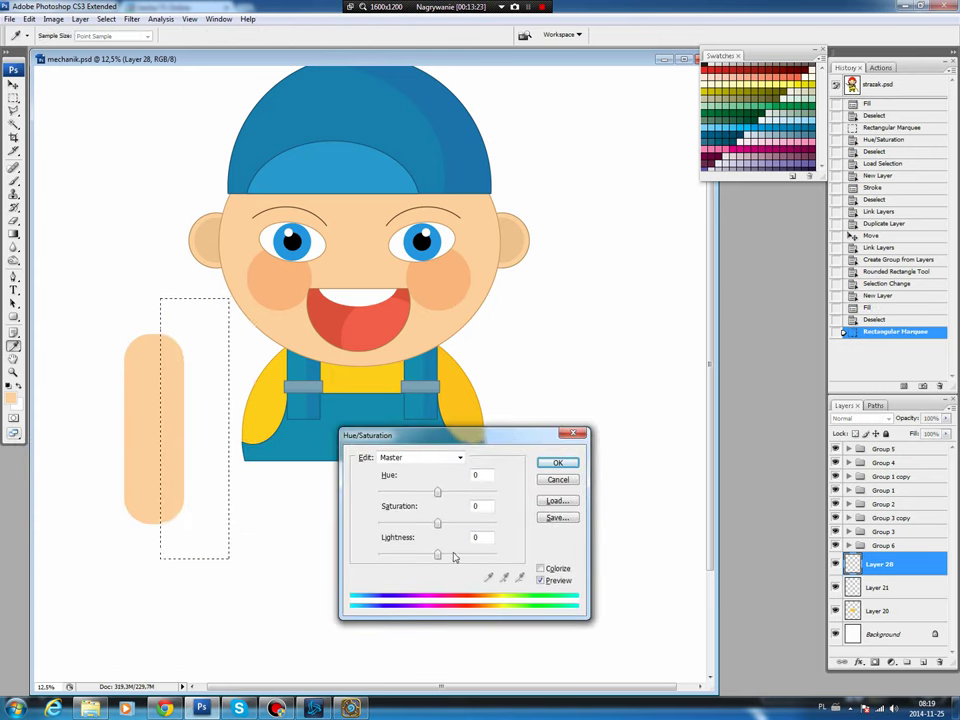
mouse_move(439, 553)
mouse_down()
mouse_move(435, 560)
mouse_move(443, 527)
mouse_move(435, 560)
mouse_up()
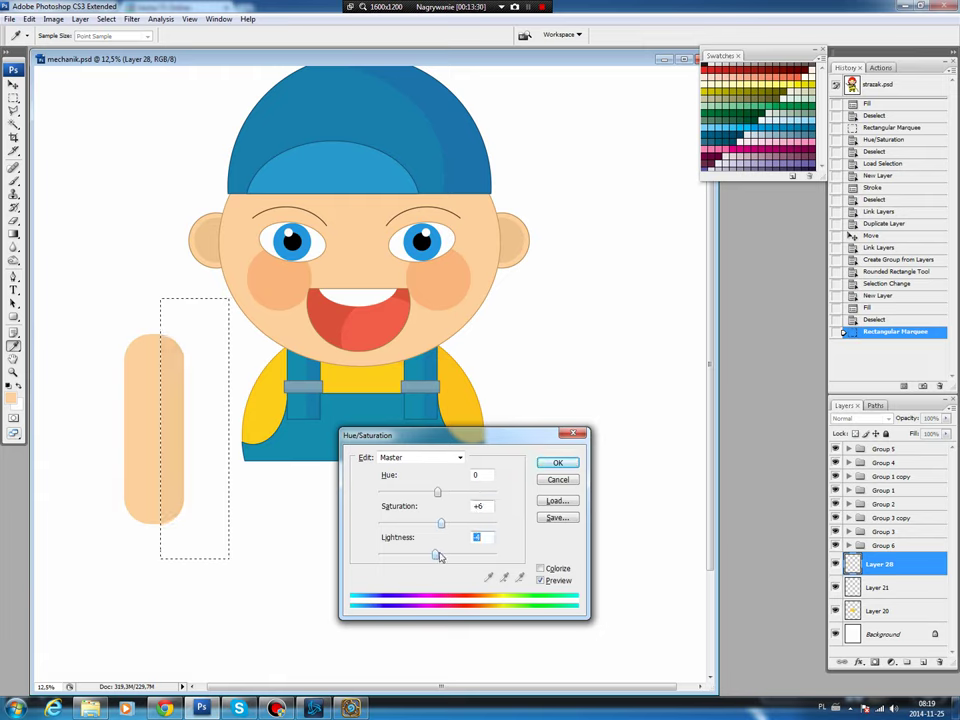
click(557, 463)
click(469, 493)
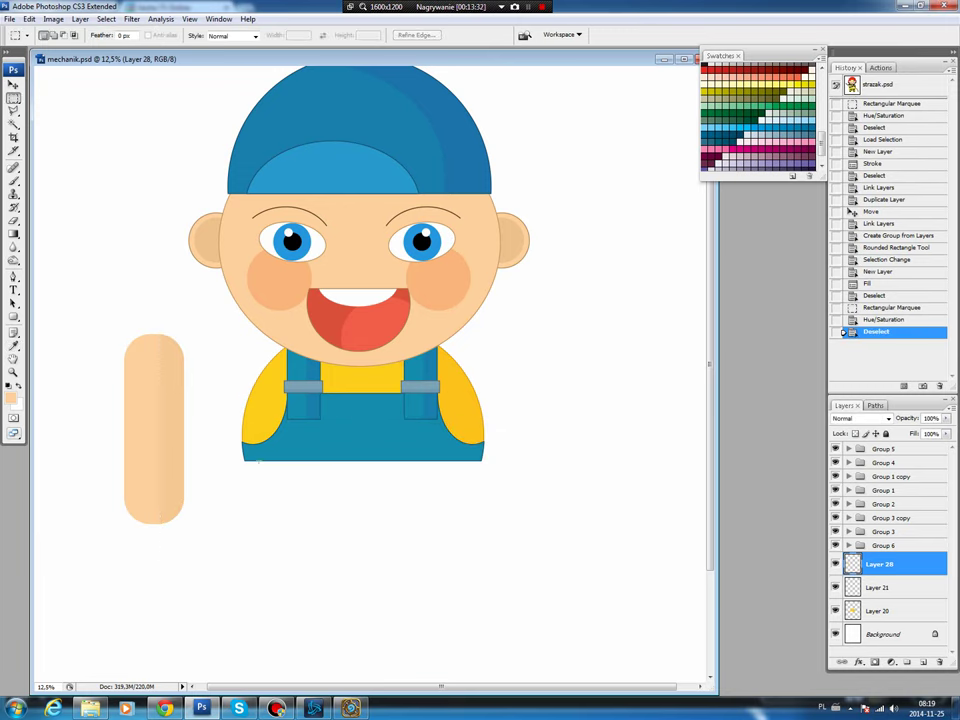
Narrow the peach bar to 96% width with Free Transform.
key(b)
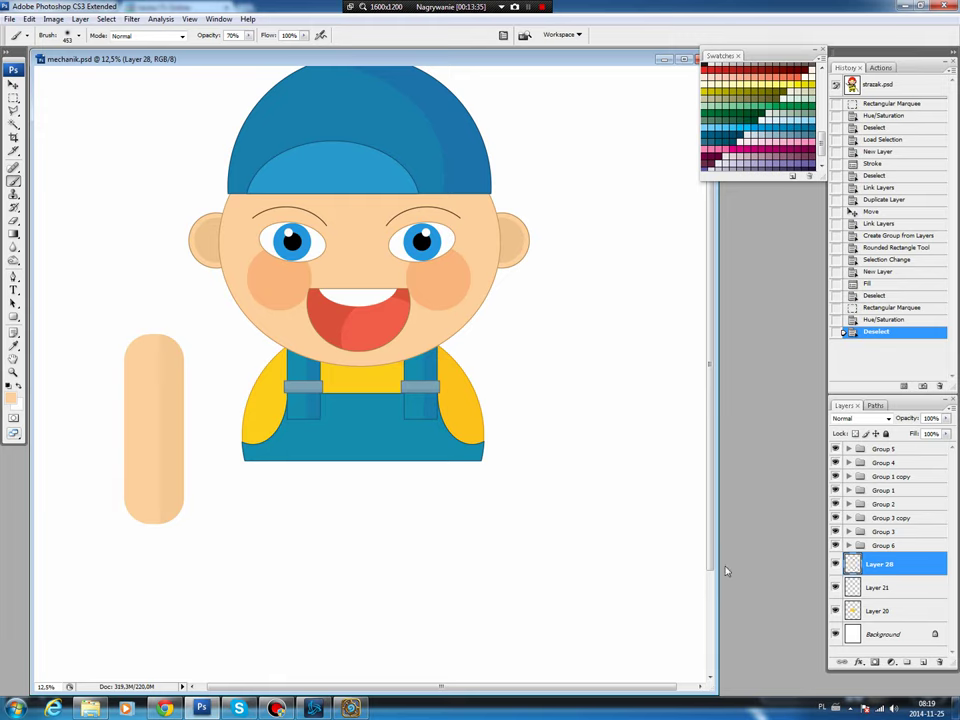
key(ctrl+t)
drag(189, 431, 185, 431)
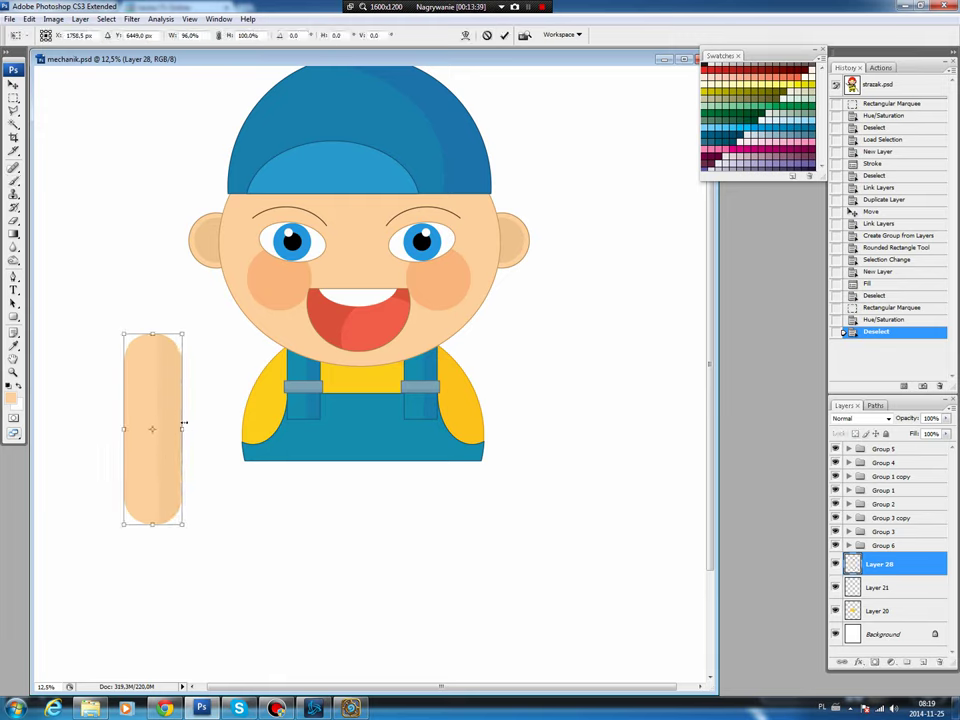
key(Return)
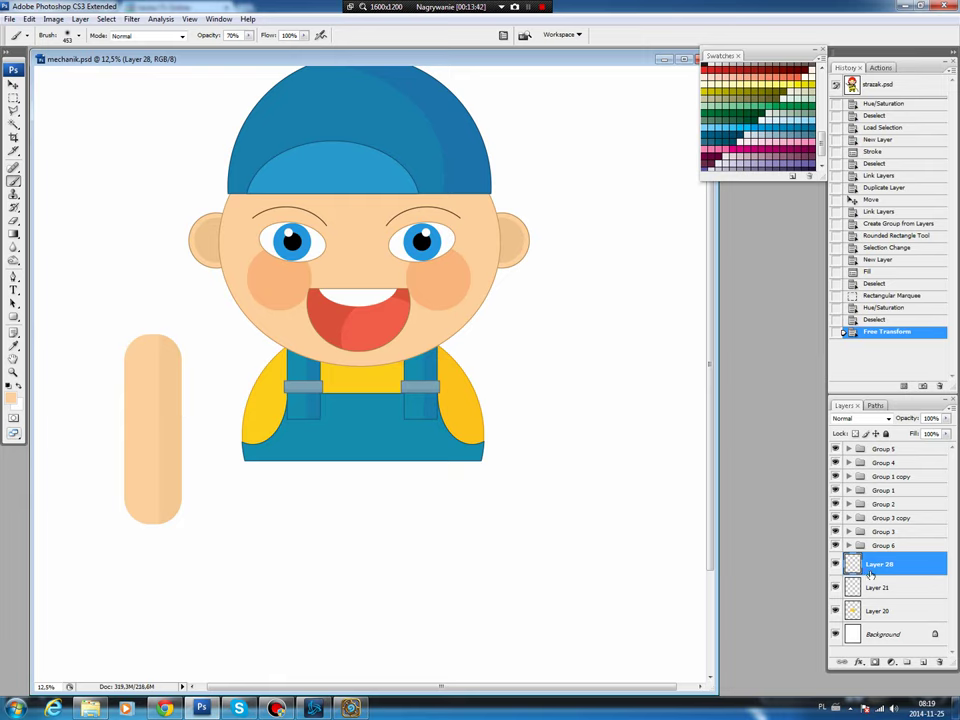
Fill the bar's outline with the shirt's yellow on a new layer above it.
ctrl+click(852, 566)
key(ctrl+shift+alt+n)
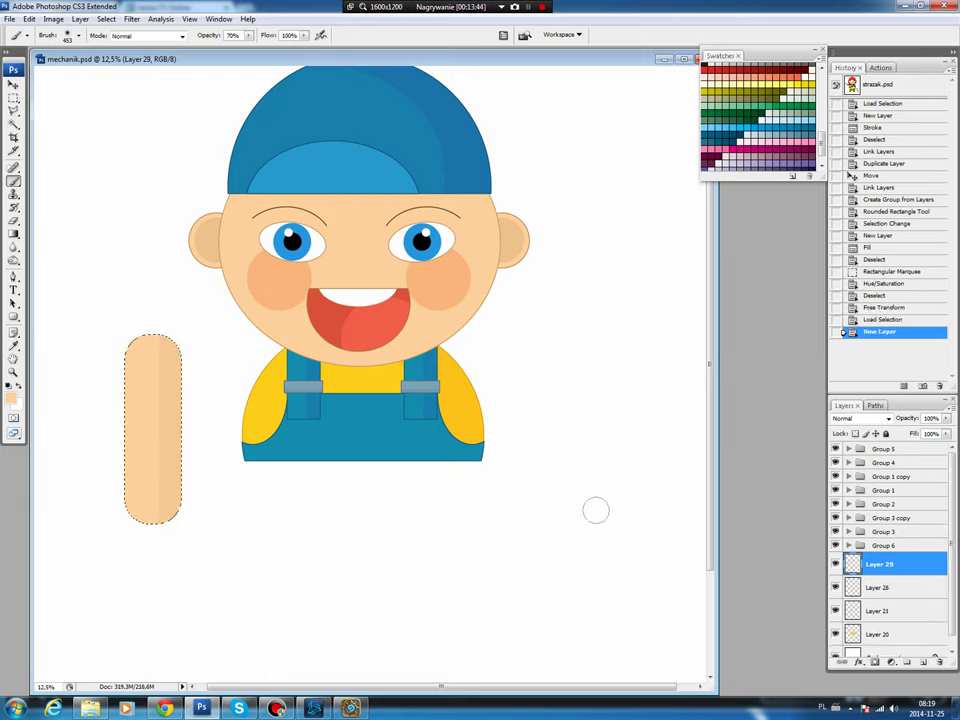
alt+click(263, 374)
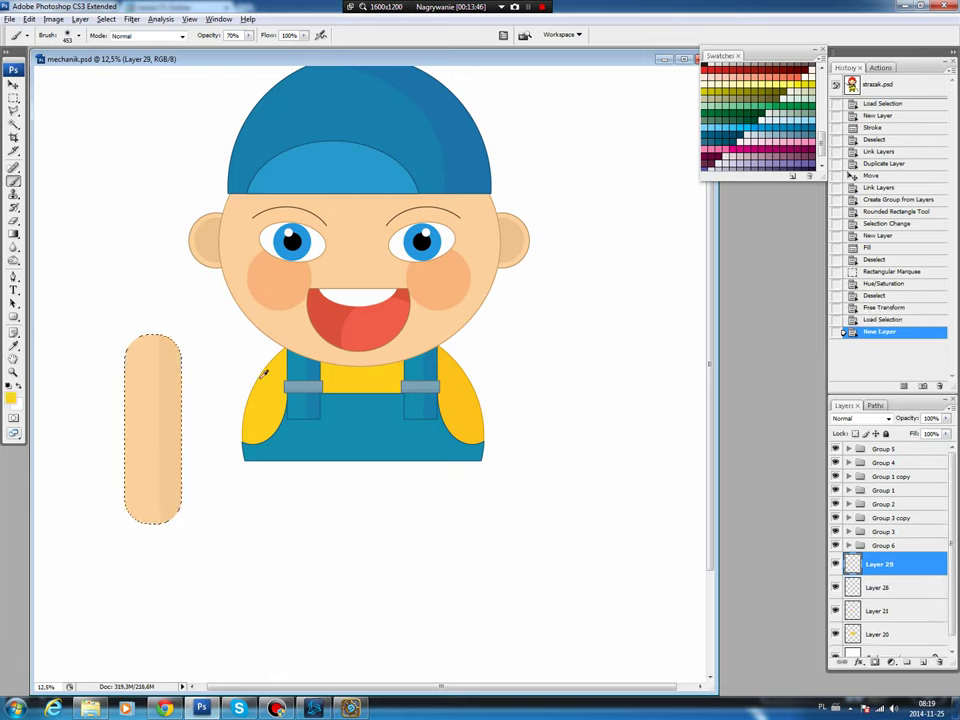
key(alt+BackSpace)
key(ctrl+d)
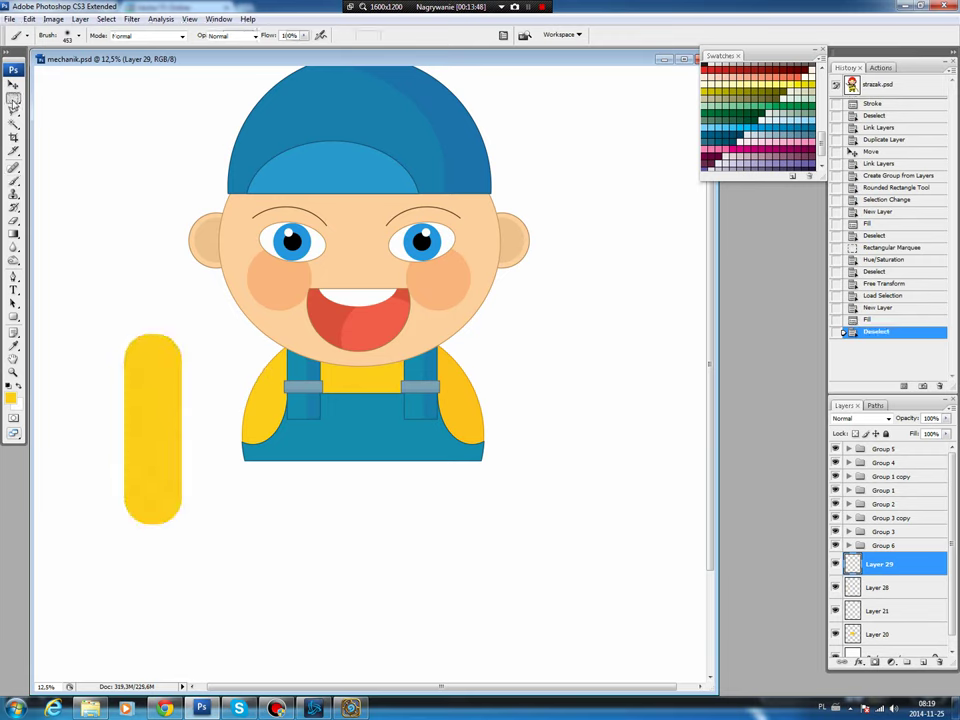
Delete the yellow from the bar's bottom end so the peach shows.
click(13, 98)
drag(126, 541, 200, 478)
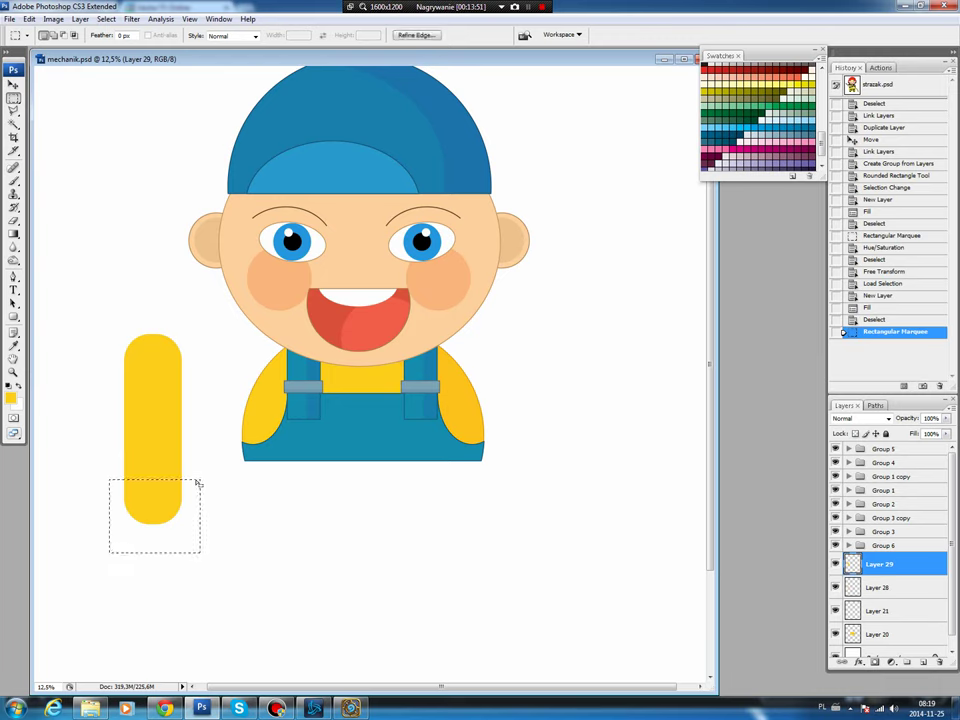
key(Delete)
key(ctrl+d)
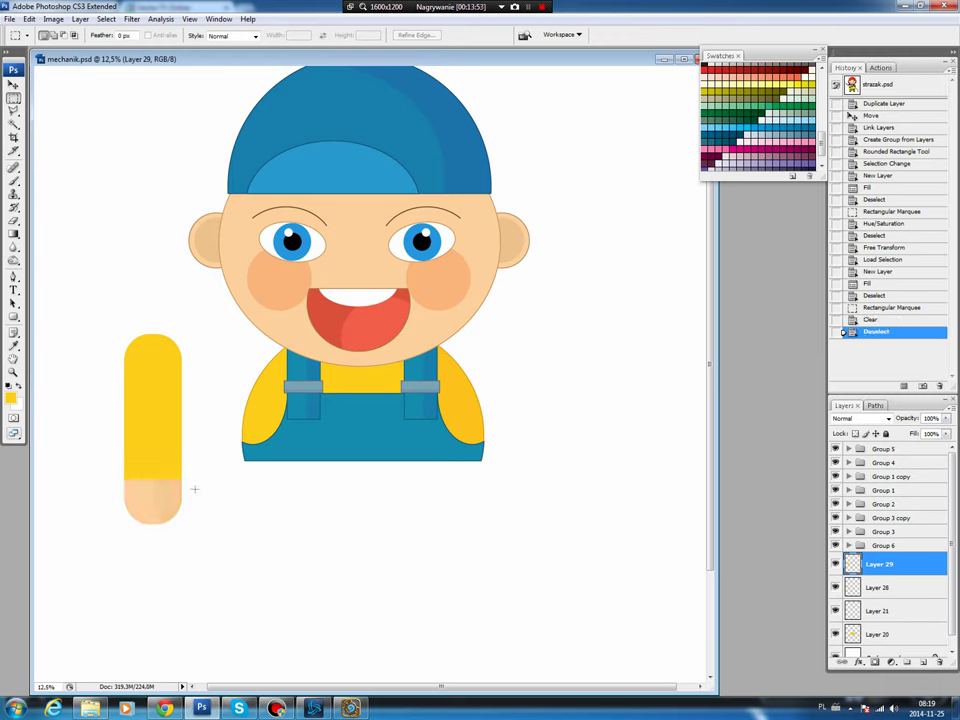
Shade the right half of the yellow sleeve with a slight Hue/Saturation shift.
drag(207, 325, 155, 547)
key(ctrl+u)
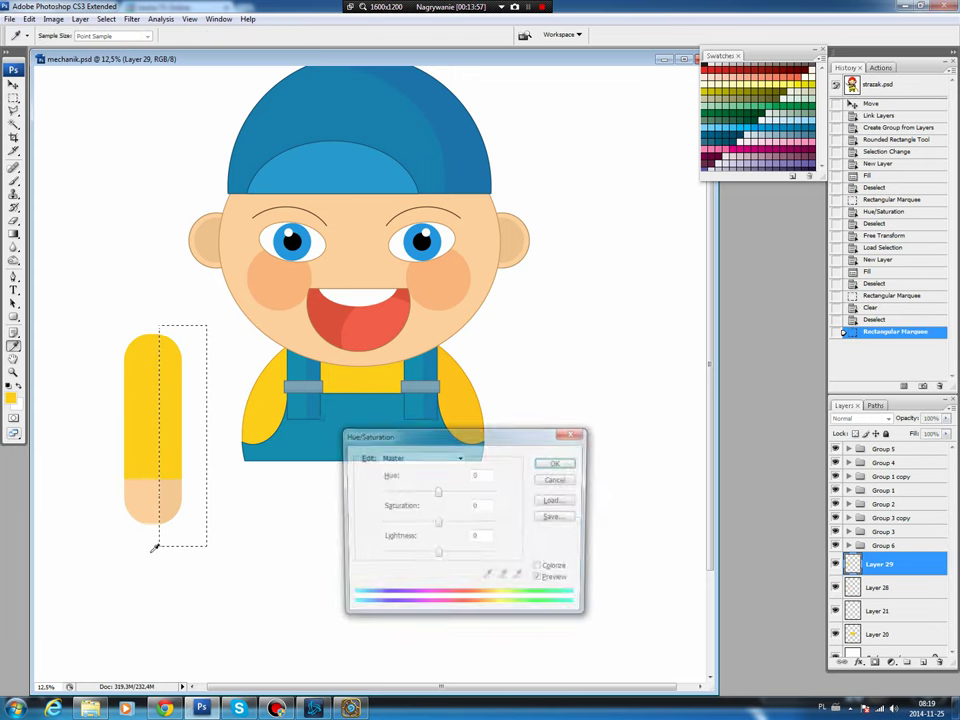
drag(438, 493, 436, 494)
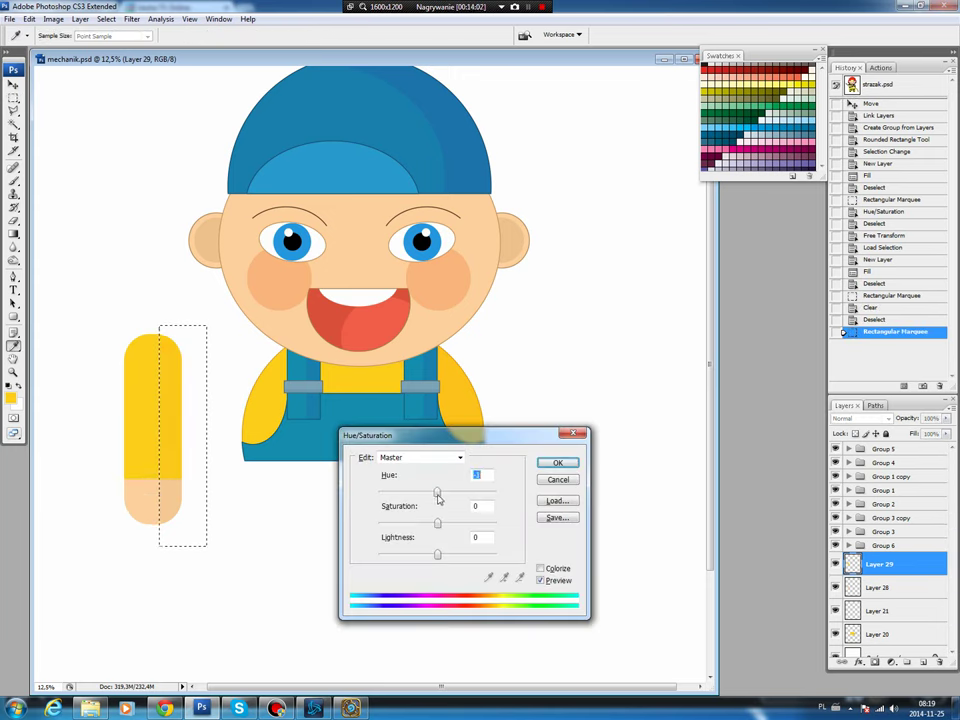
click(556, 462)
key(ctrl+d)
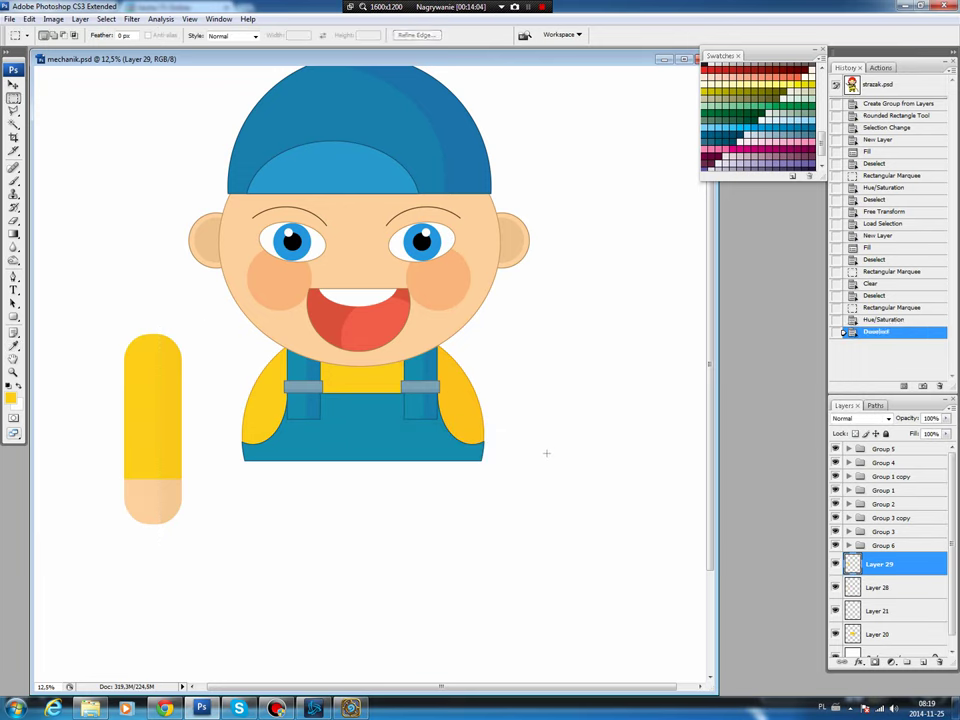
Load the yellow sleeve's outline on a new layer and set foreground to orange d99400.
ctrl+click(851, 564)
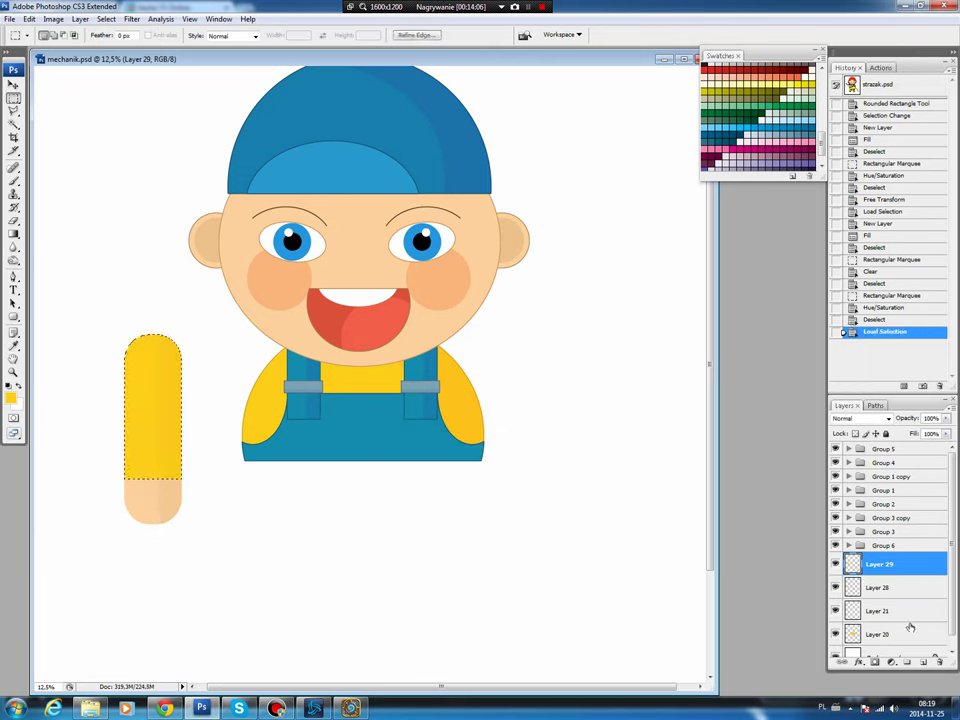
click(924, 661)
key(b)
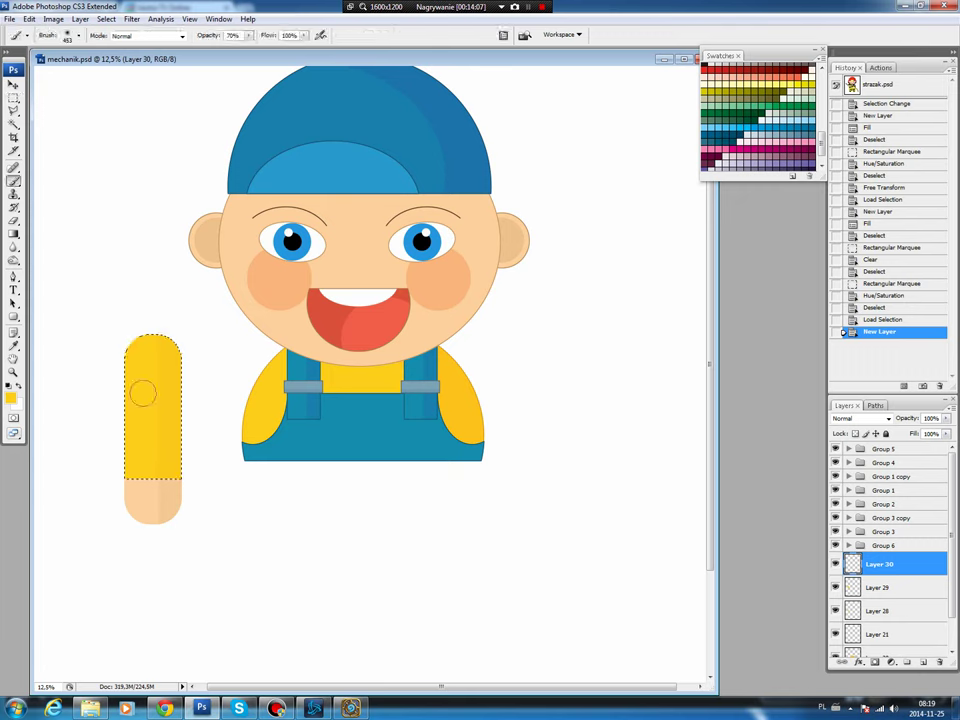
click(11, 398)
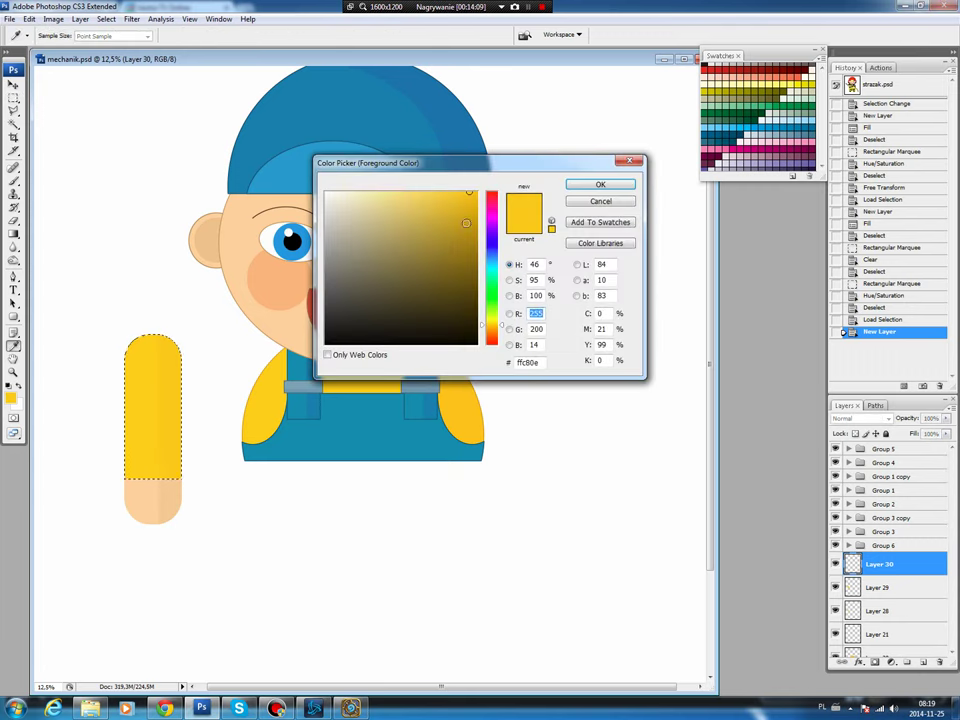
drag(491, 322, 503, 331)
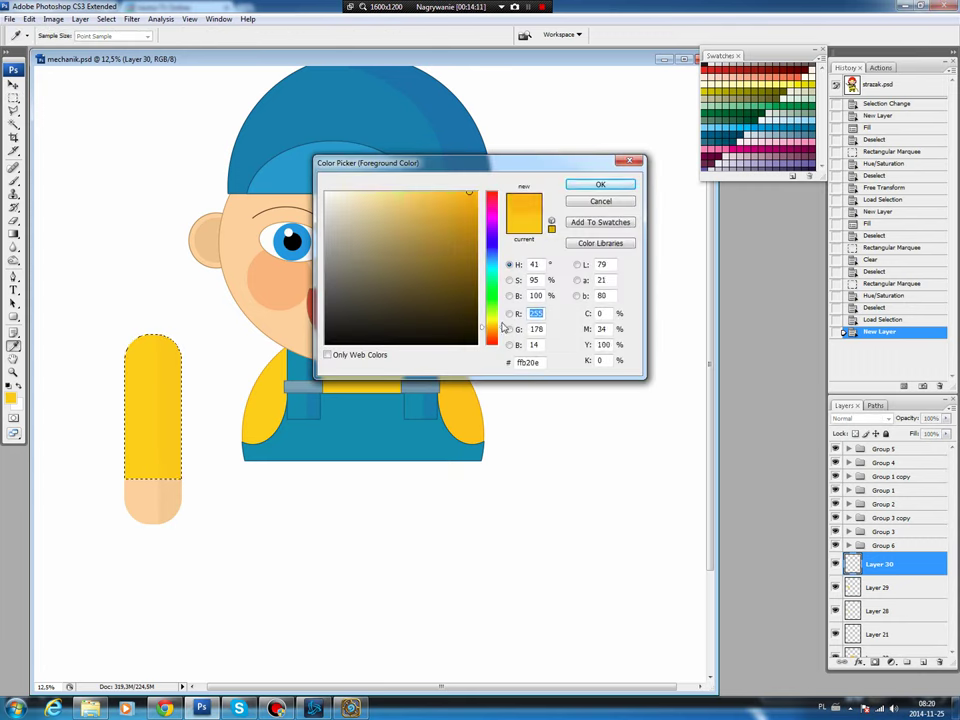
click(476, 208)
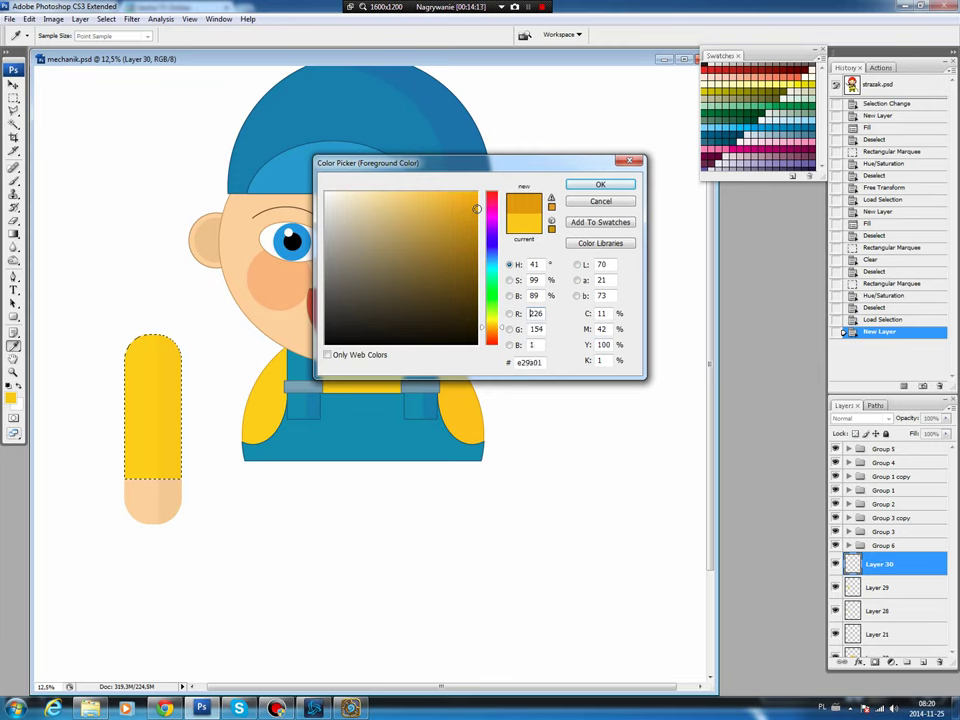
click(478, 214)
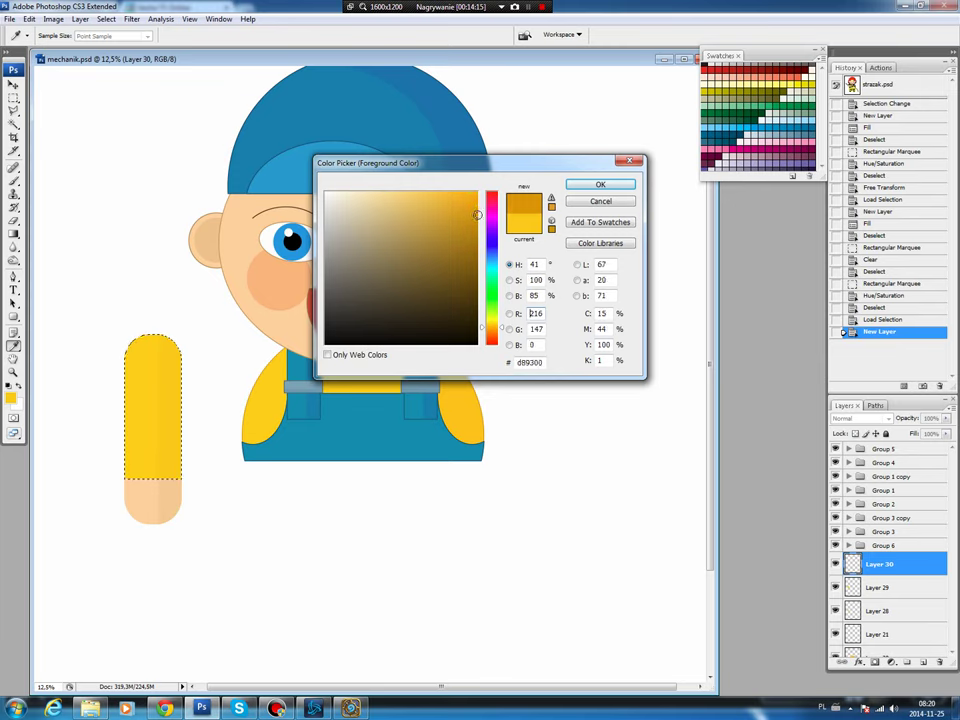
click(600, 184)
Stroke the sleeve selection with the orange outline, then deselect.
click(29, 20)
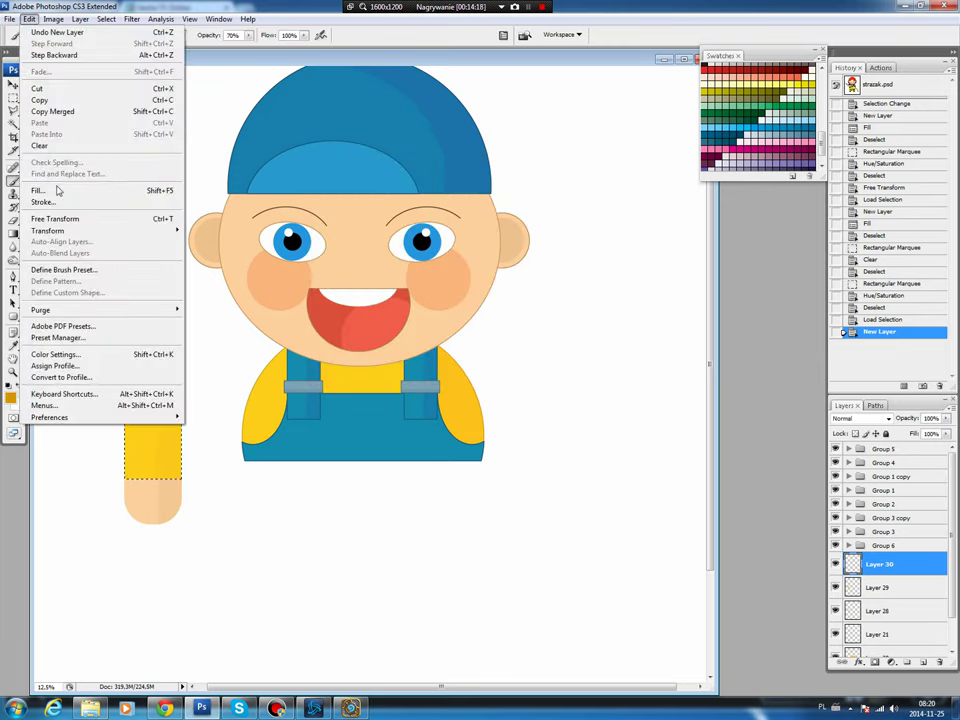
click(50, 201)
click(549, 199)
key(b)
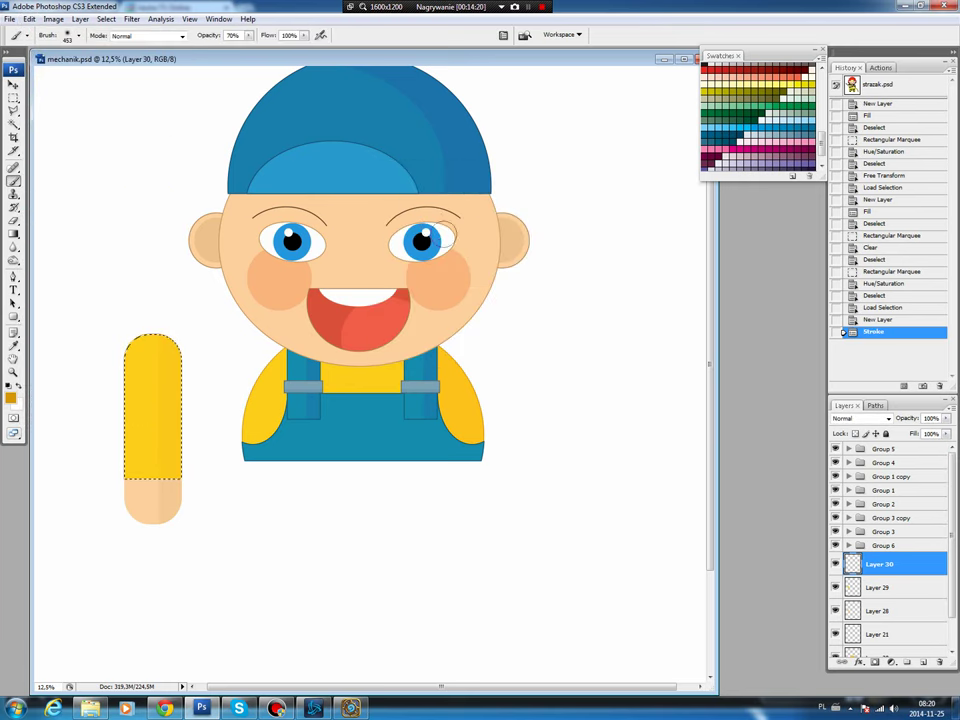
key(ctrl+d)
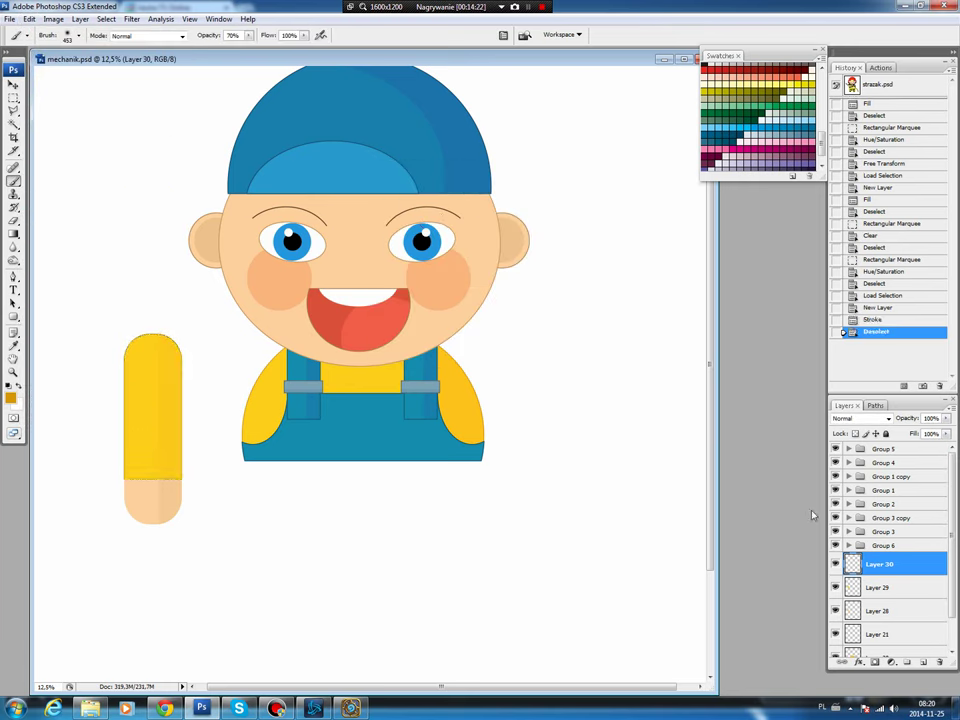
Load Layer 28's arm shape on a new layer and pick a darker skin tone.
click(888, 613)
ctrl+click(851, 609)
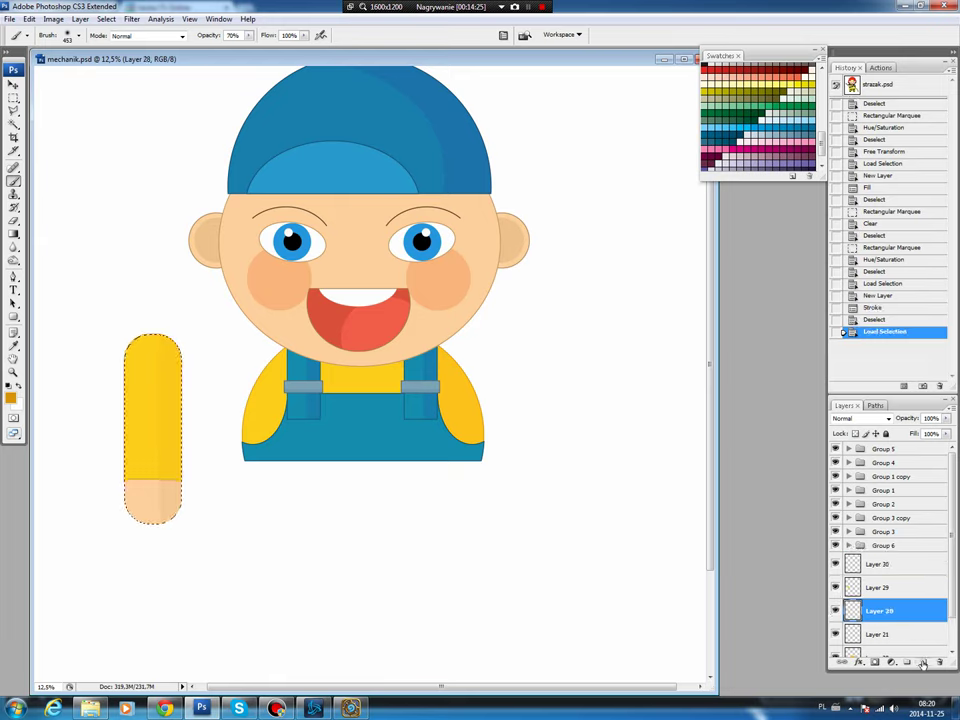
key(ctrl+shift+alt+n)
key(i)
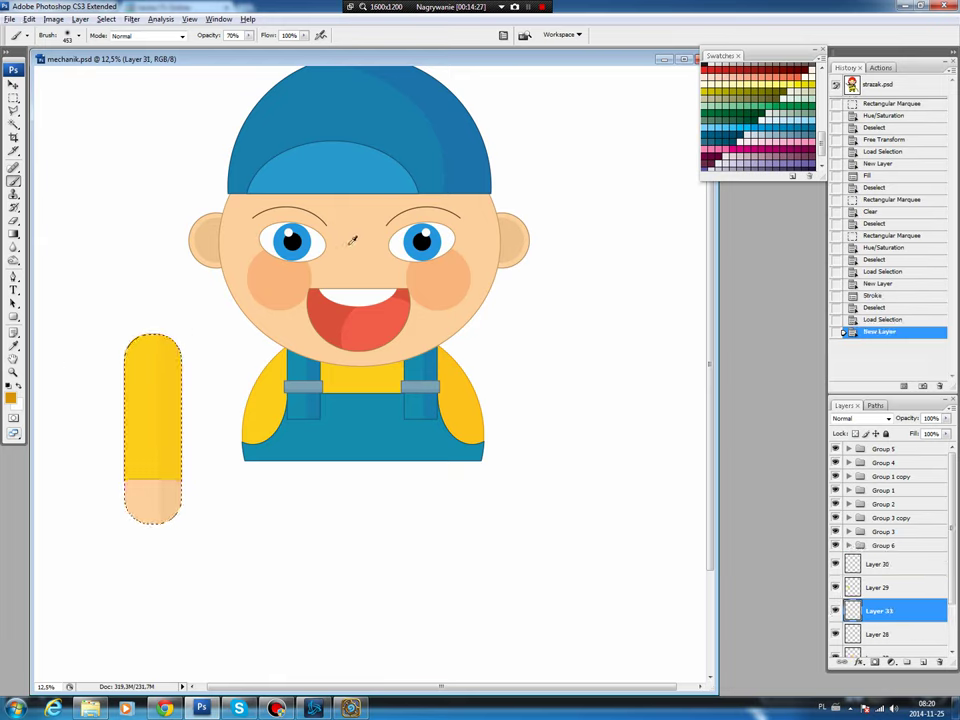
click(354, 240)
click(10, 397)
drag(390, 208, 403, 221)
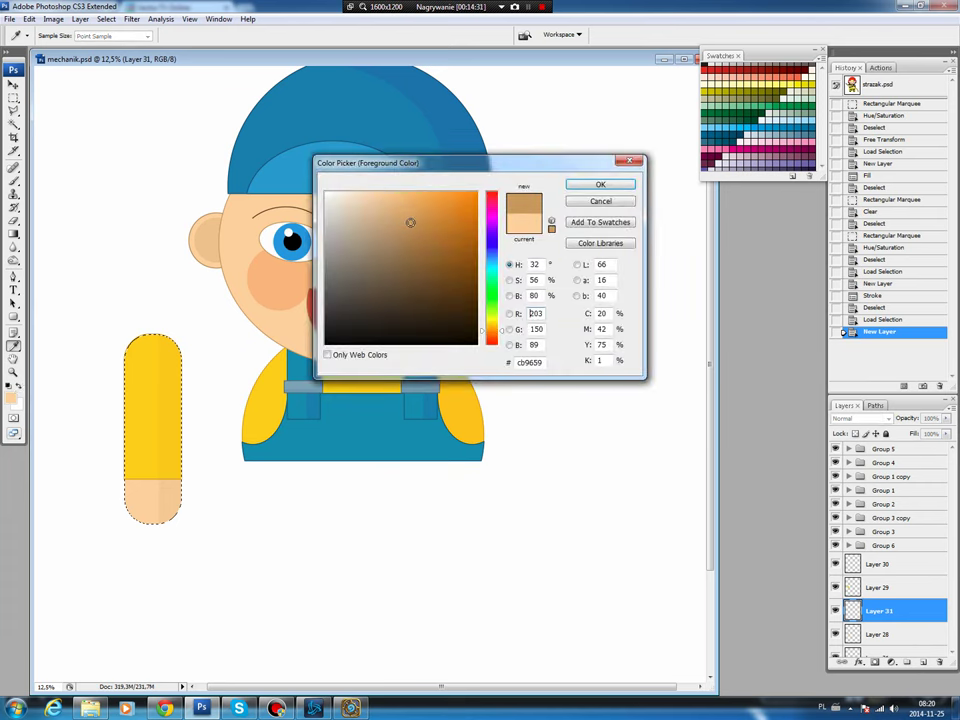
click(600, 184)
key(b)
Stroke the arm selection with the darker skin-tone outline, then deselect.
click(30, 19)
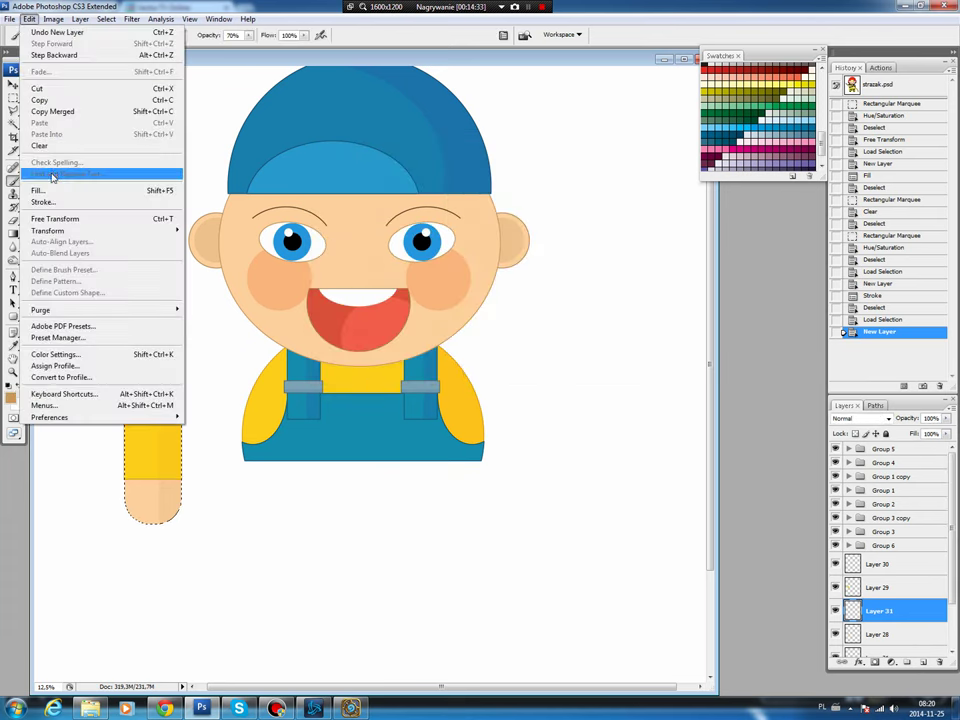
click(55, 199)
click(550, 199)
key(ctrl+d)
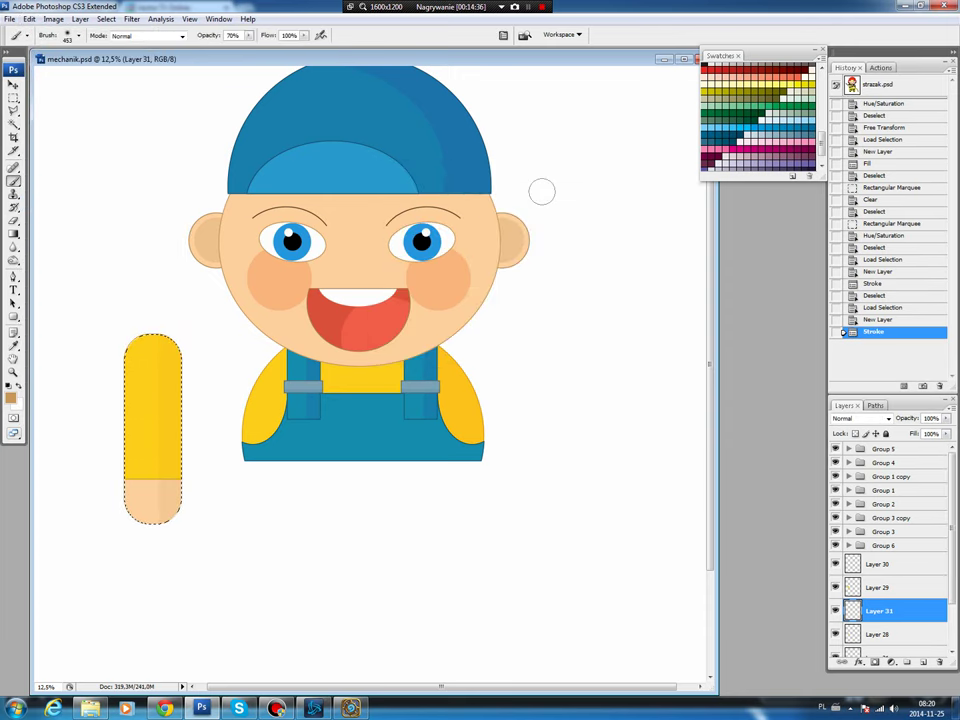
key(v)
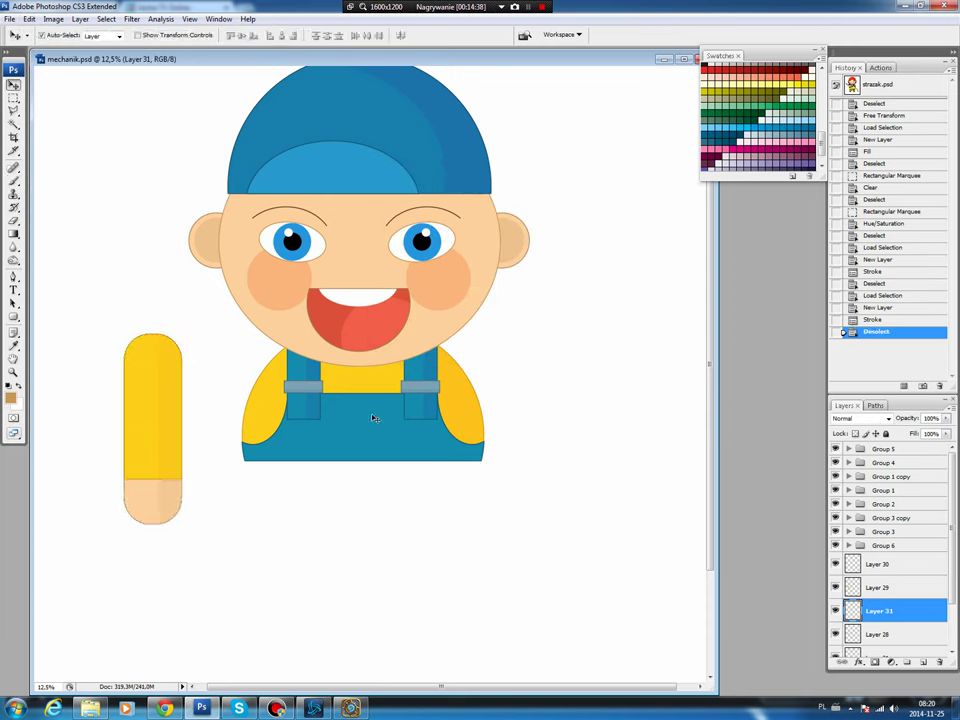
Select and link the four arm layers, Layers 28–31.
scroll(952, 515, down, 2)
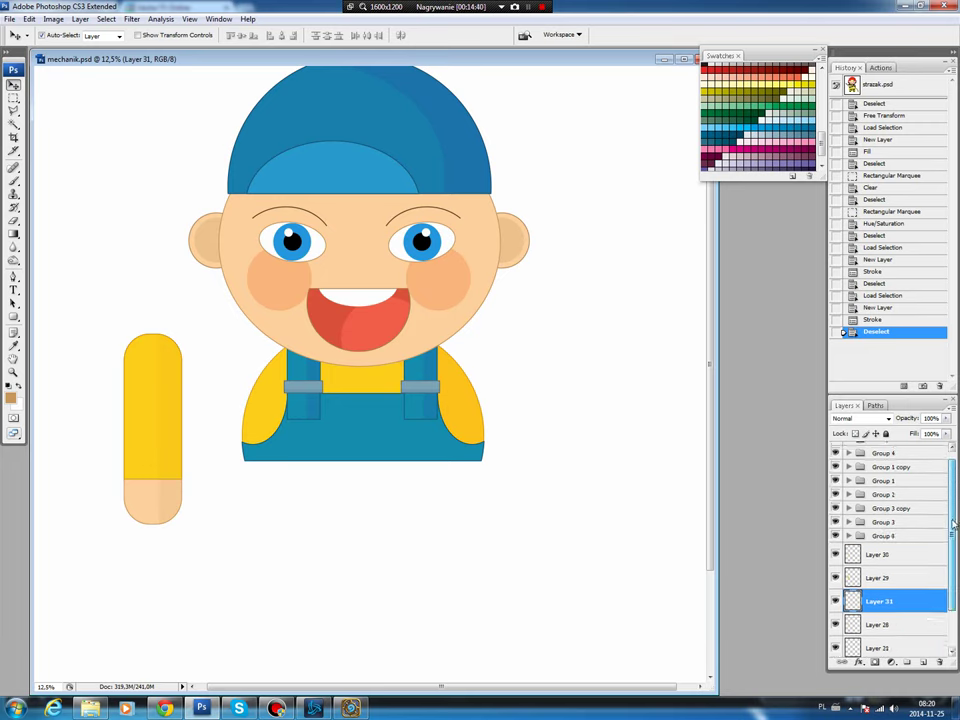
click(877, 575)
shift+click(878, 507)
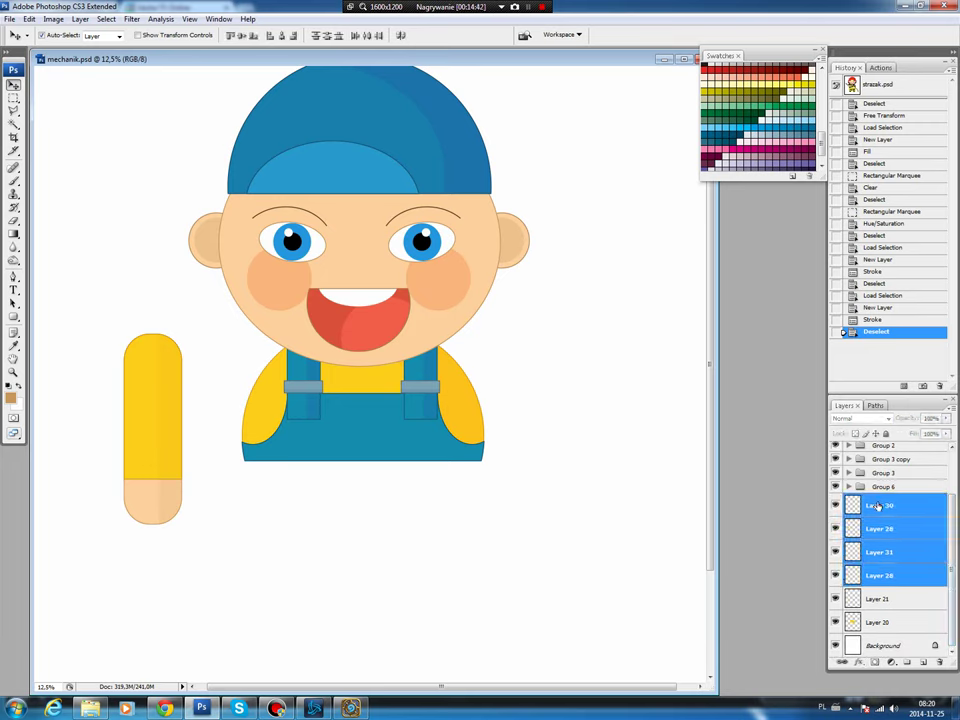
click(843, 661)
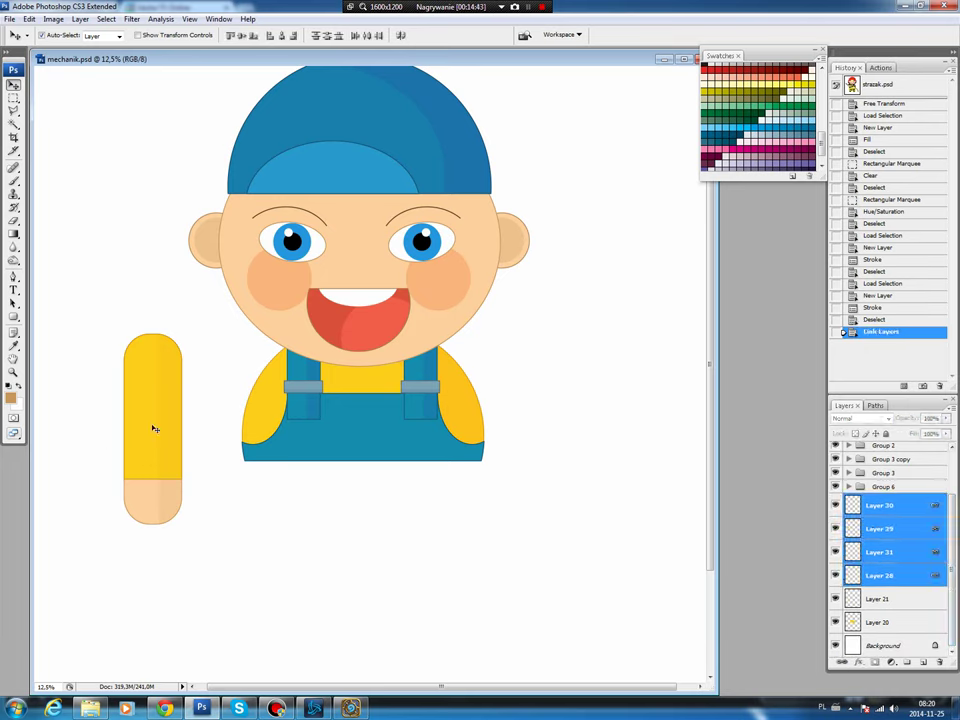
Move the arm to the left shoulder and rotate it outward and slightly downward.
drag(159, 433, 186, 407)
key(ctrl+t)
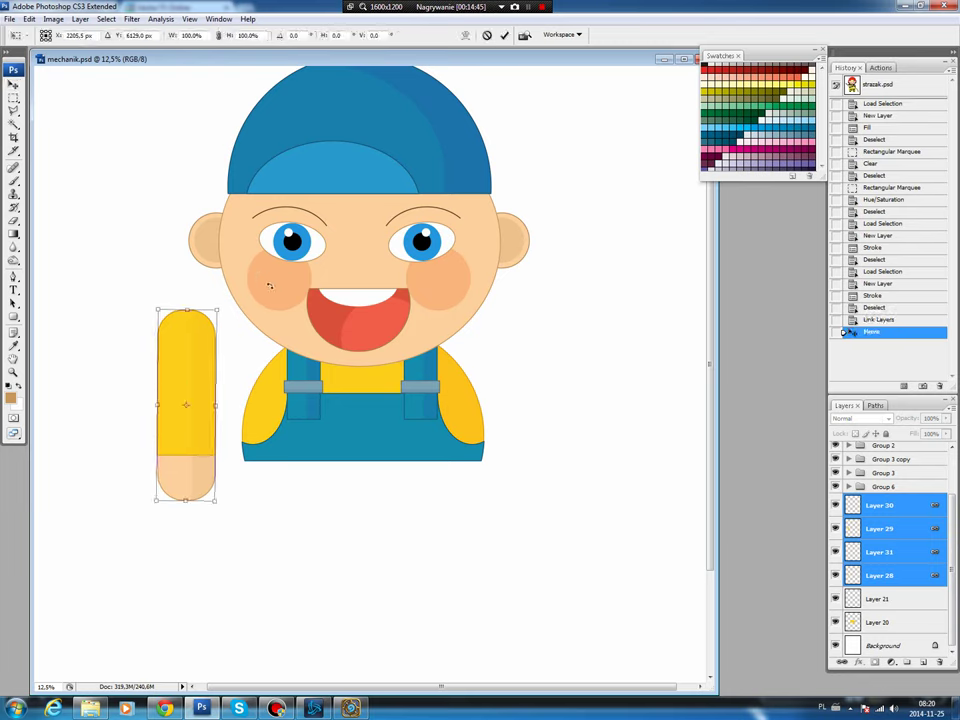
mouse_move(266, 277)
mouse_down()
mouse_move(319, 361)
mouse_move(205, 403)
mouse_move(233, 392)
mouse_up()
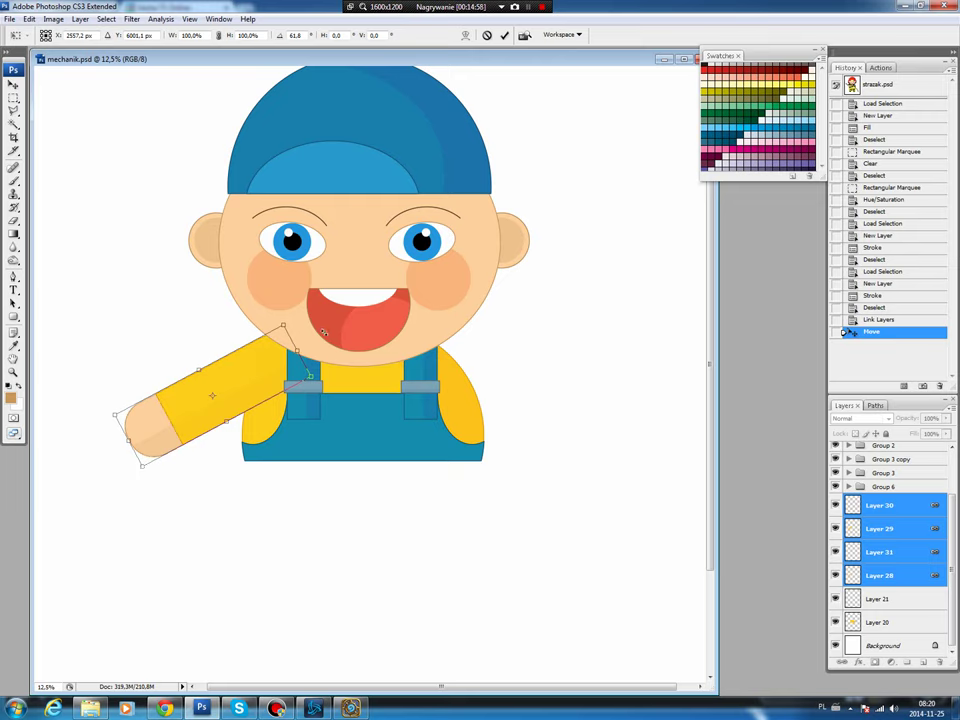
drag(323, 332, 321, 350)
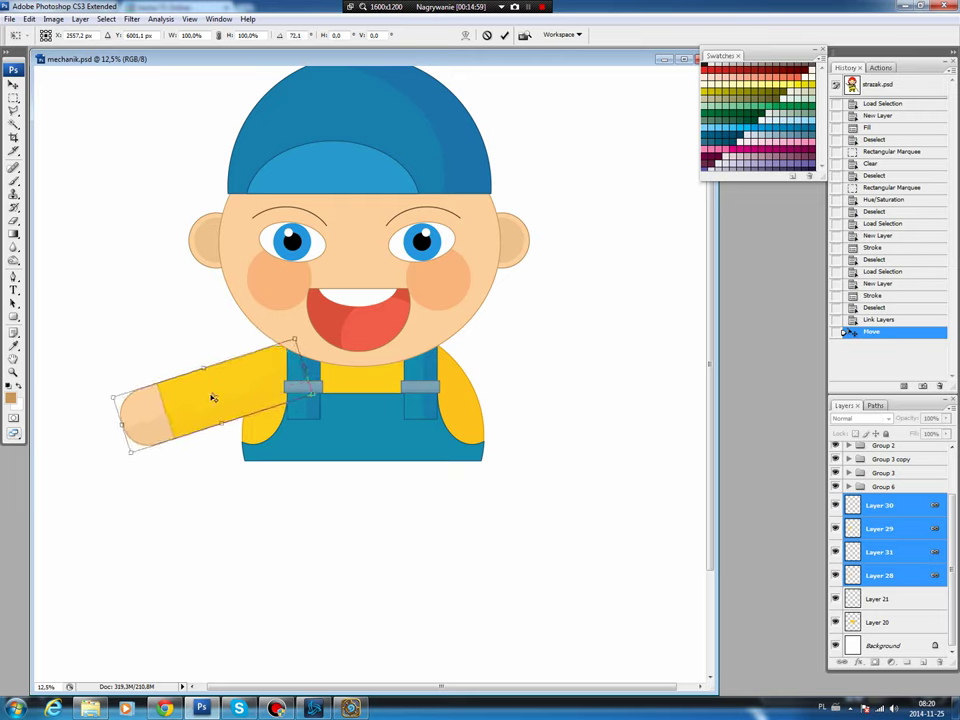
drag(213, 398, 227, 374)
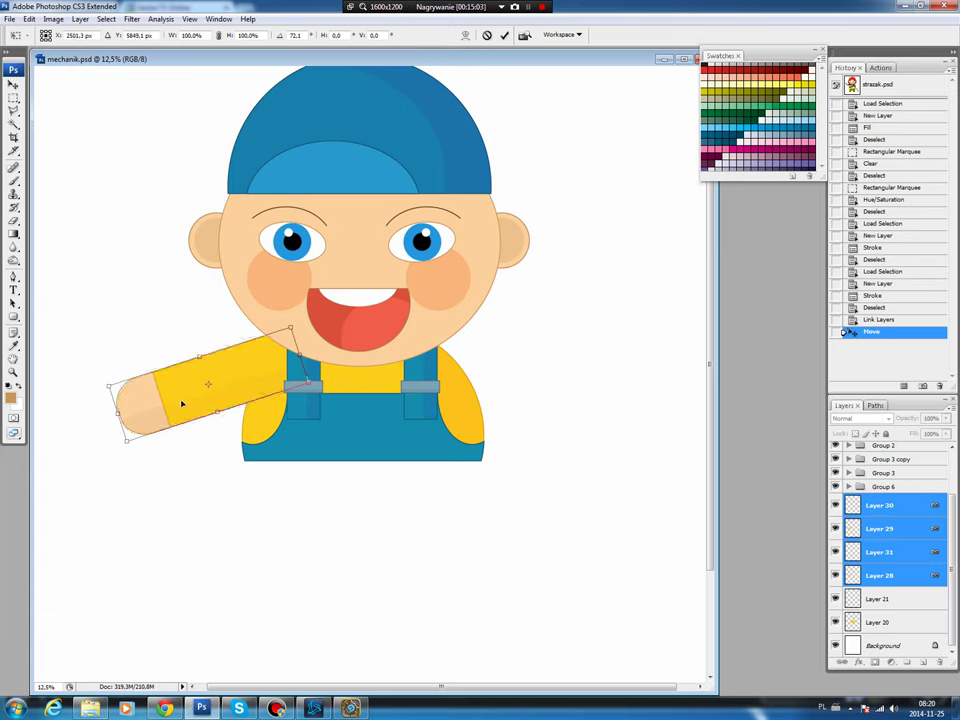
key(Return)
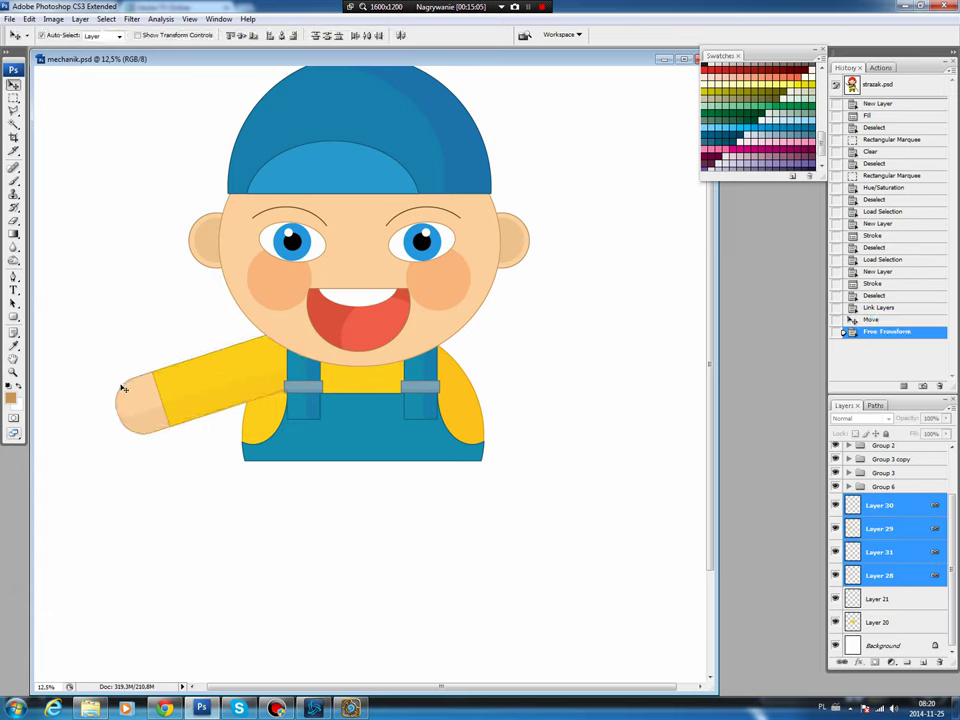
Select only Layer 30 and switch to the Polygonal Lasso.
click(835, 505)
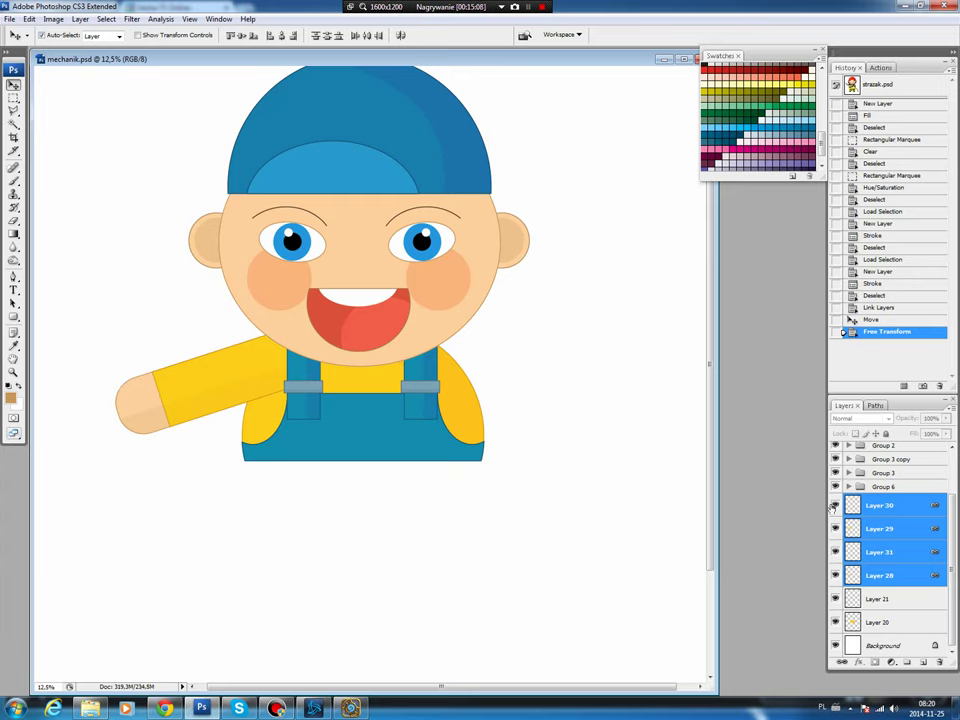
click(898, 507)
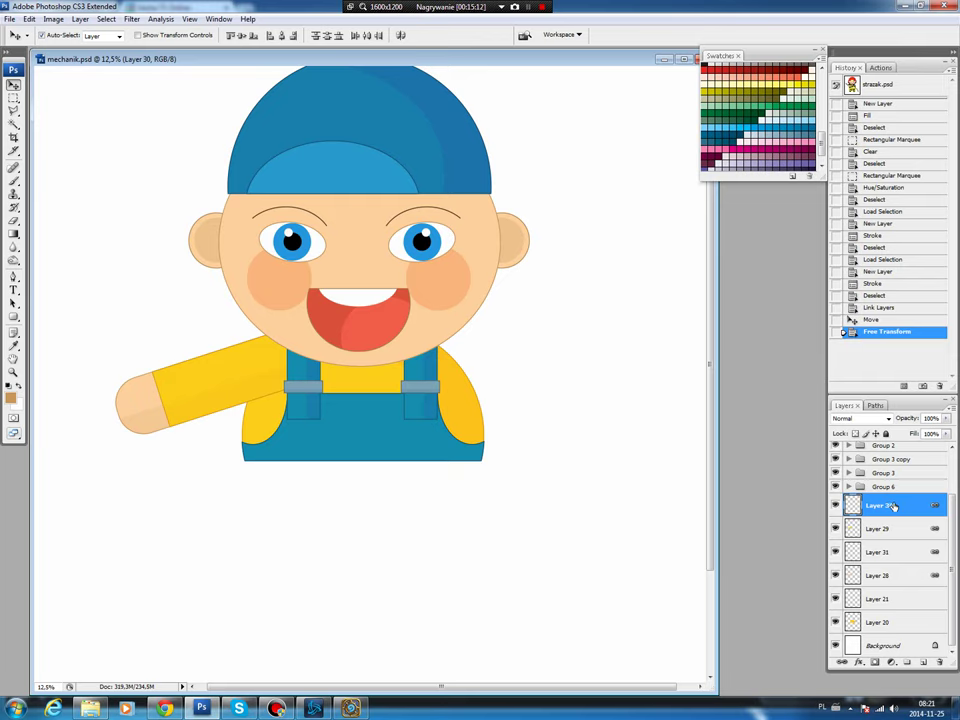
key(l)
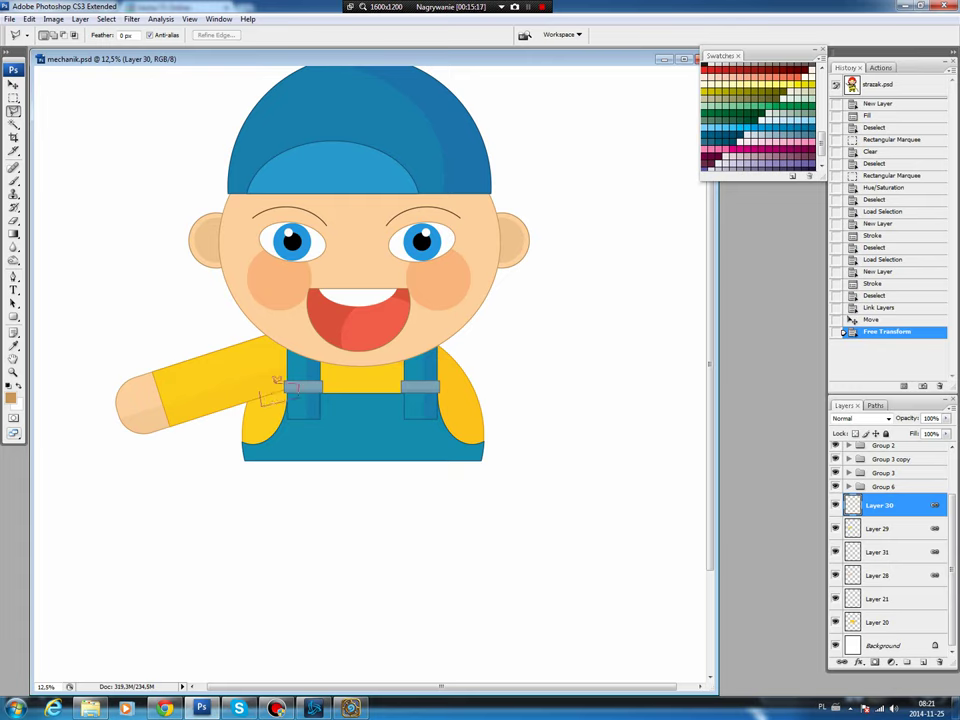
Delete the shoulder overlap from Layers 30 and 31 with a polygonal selection.
click(262, 387)
key(Delete)
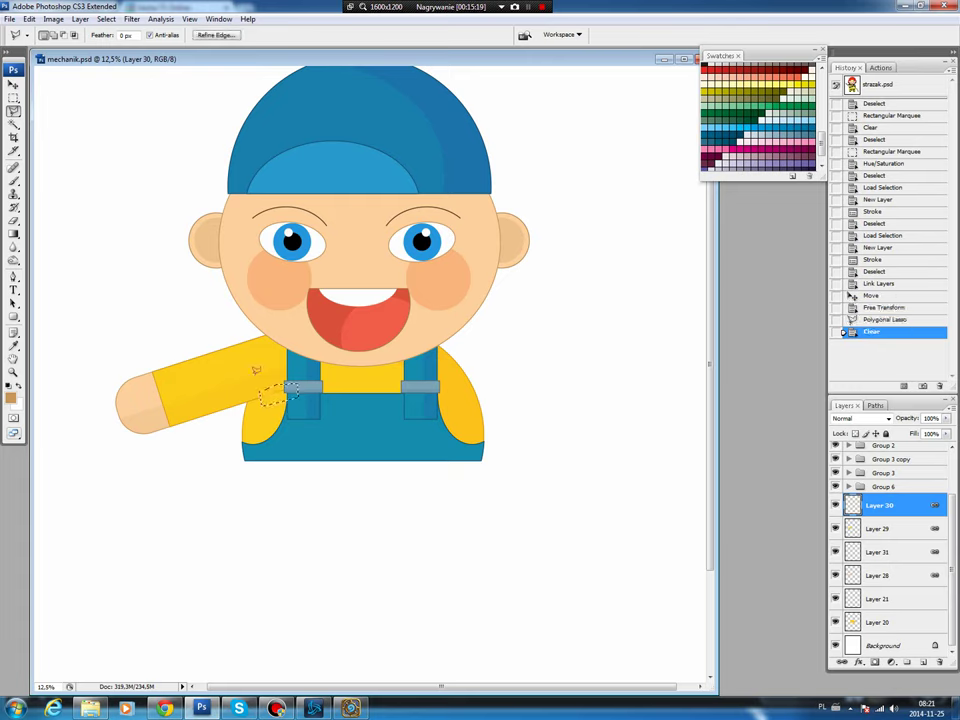
click(885, 550)
key(Delete)
key(ctrl+d)
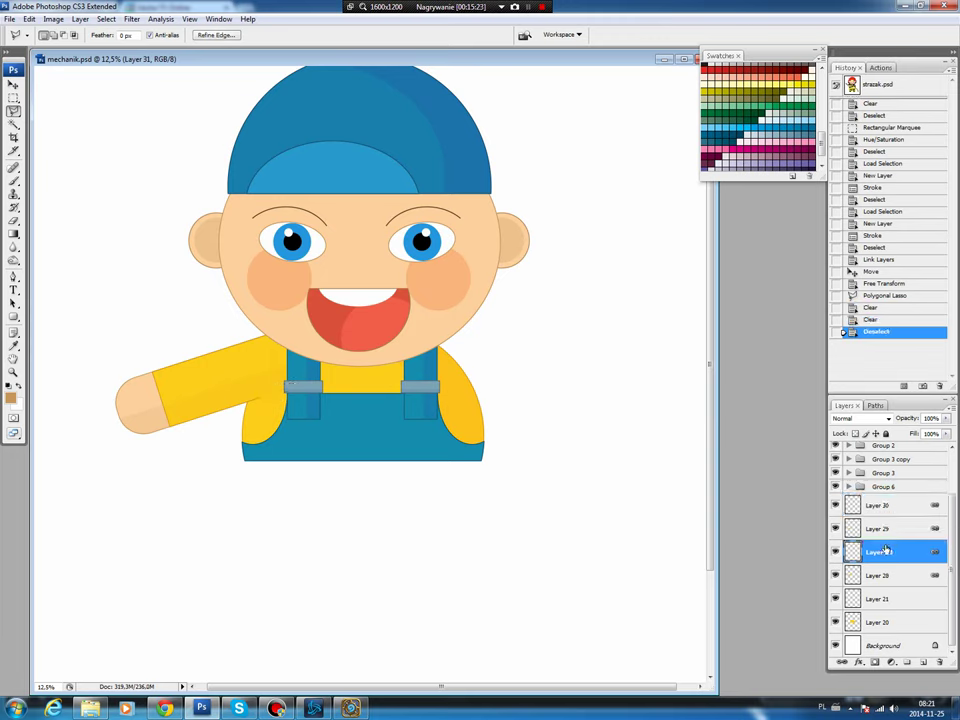
key(v)
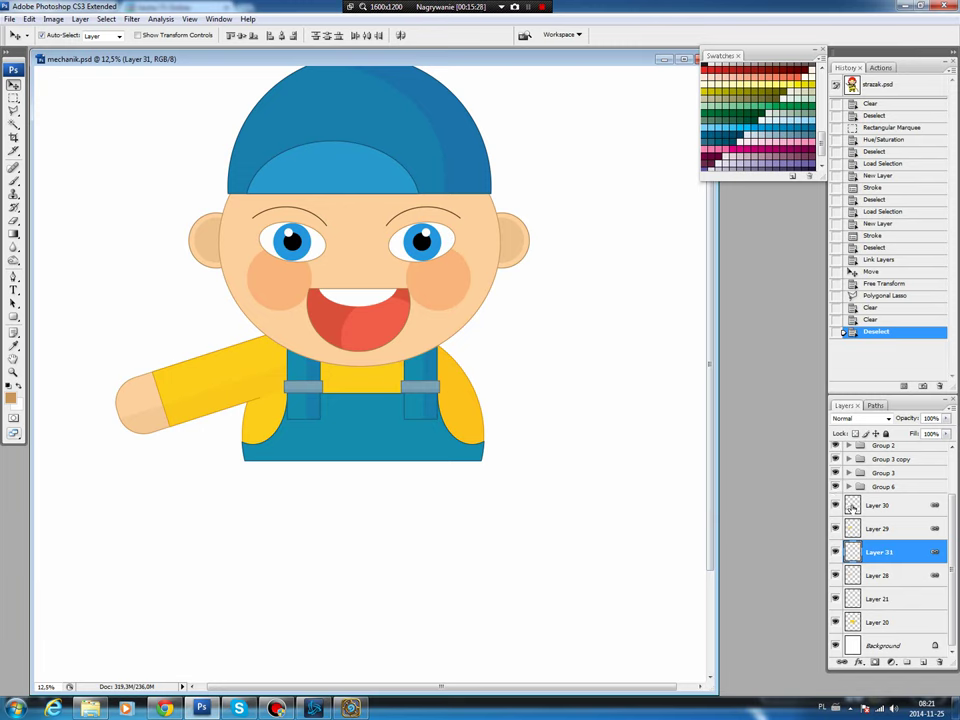
Group the four arm layers into Group 7.
click(875, 506)
shift+click(895, 574)
drag(895, 574, 907, 662)
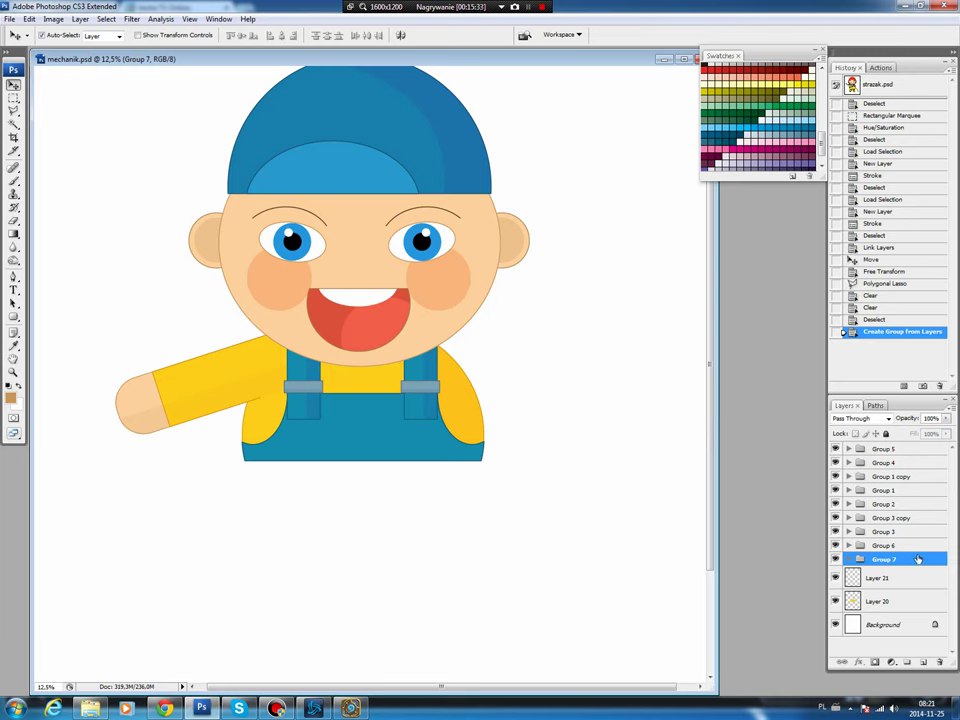
Duplicate Group 7, flip it horizontally, and move it to the body's right side.
drag(918, 559, 923, 662)
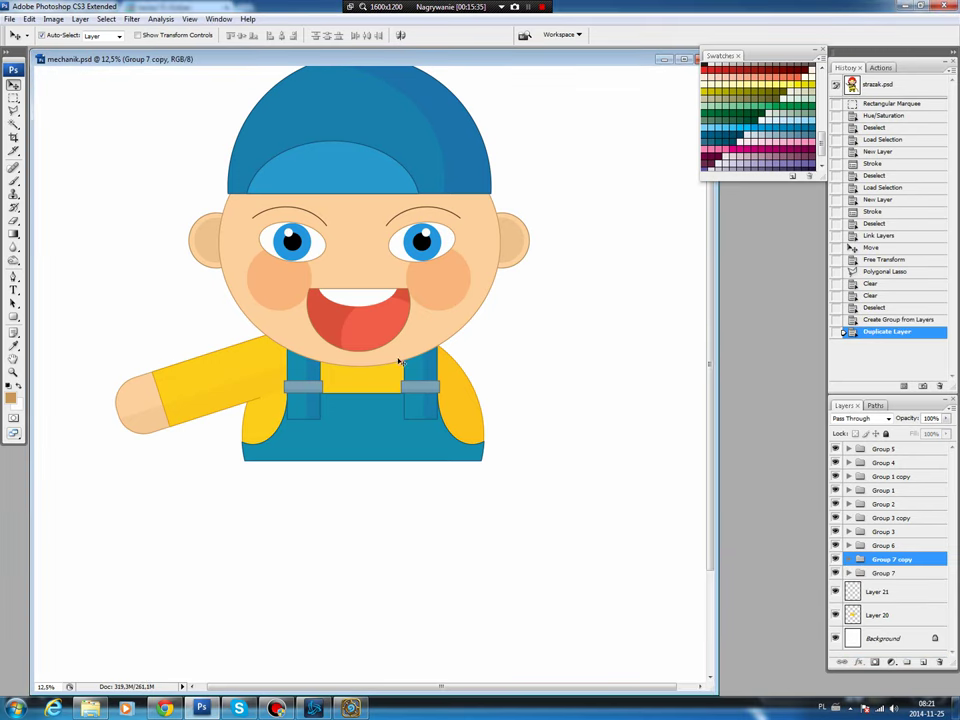
click(29, 19)
mouse_move(60, 230)
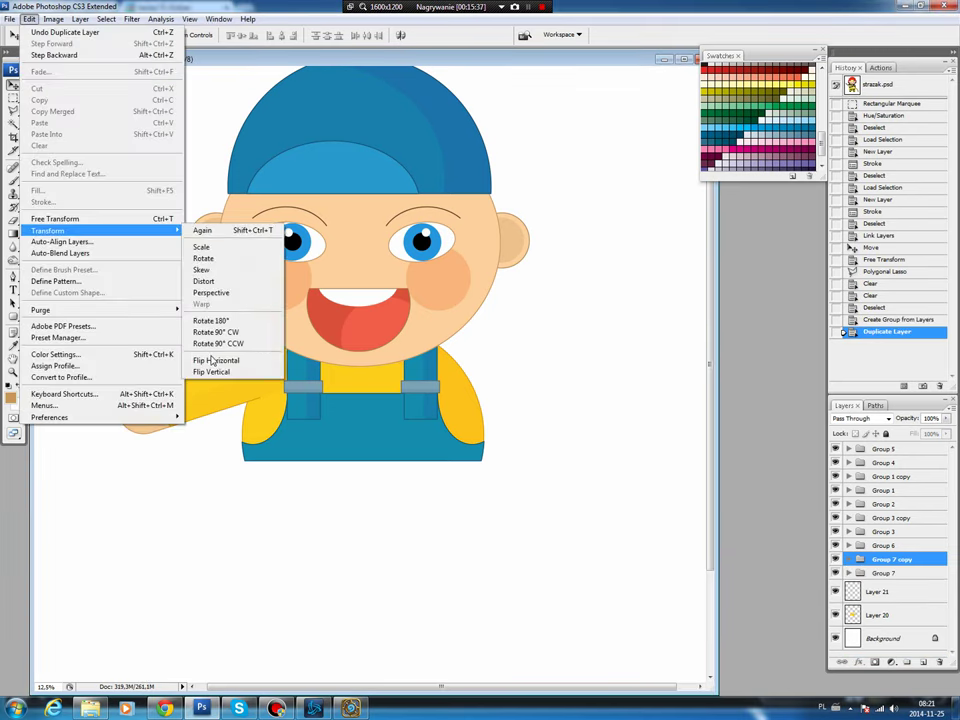
click(212, 361)
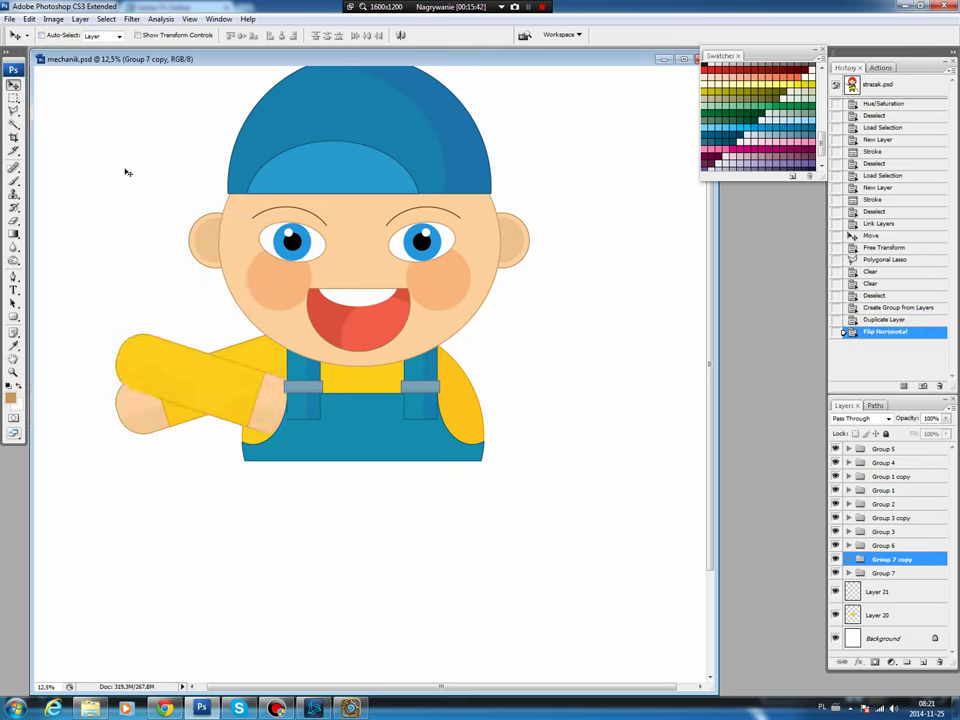
drag(204, 393, 509, 374)
Rotate the mirrored arm down-right onto the shoulder and raise Group 6 in the stack.
key(ctrl+t)
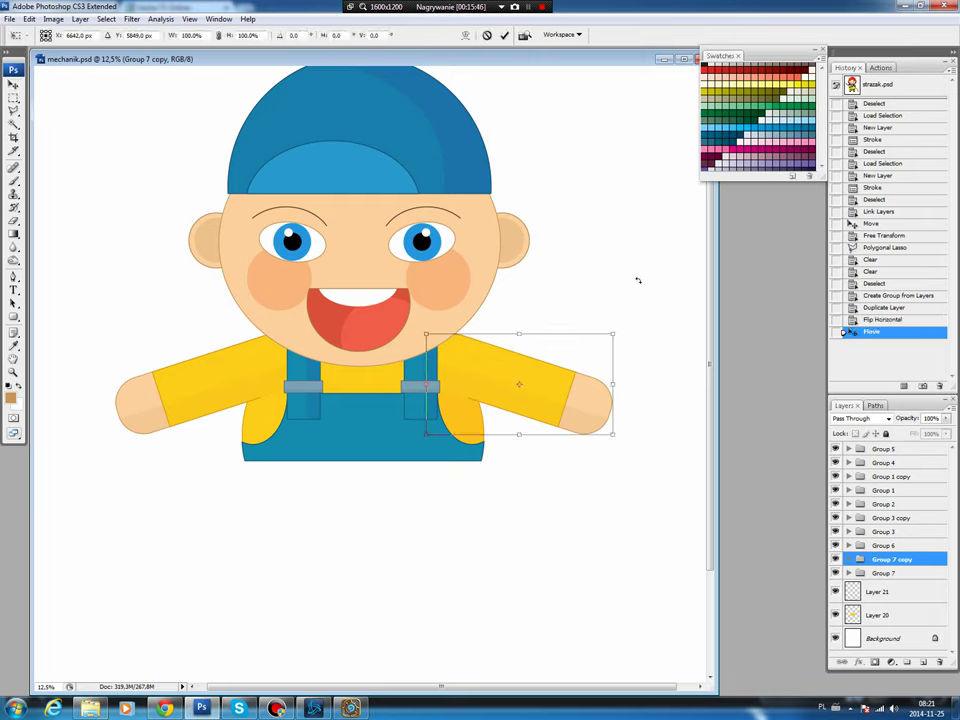
drag(638, 280, 596, 379)
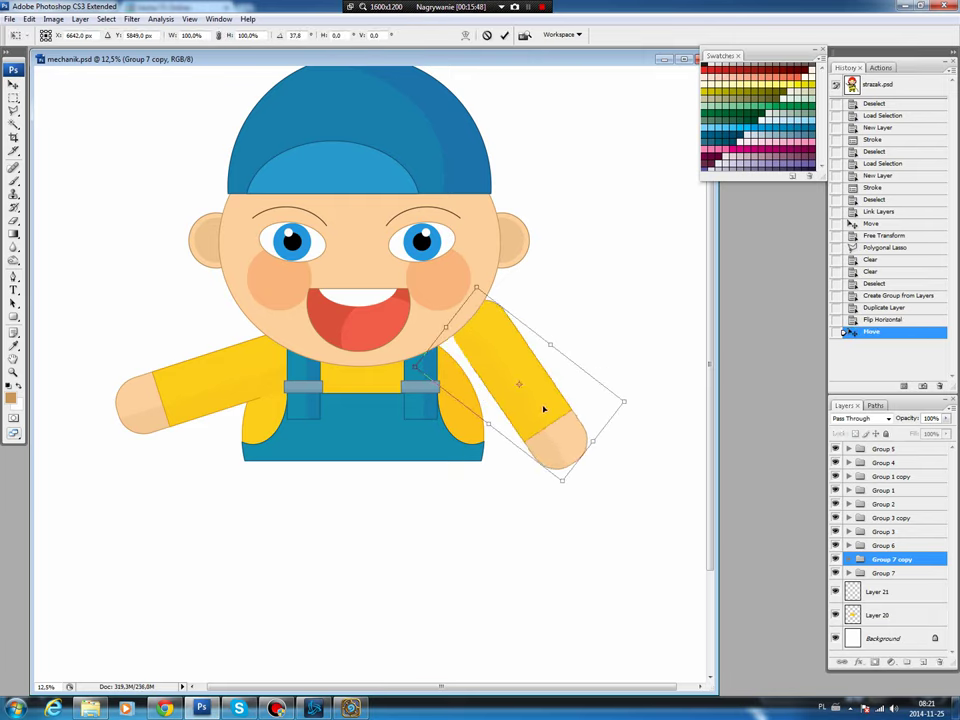
drag(544, 409, 516, 438)
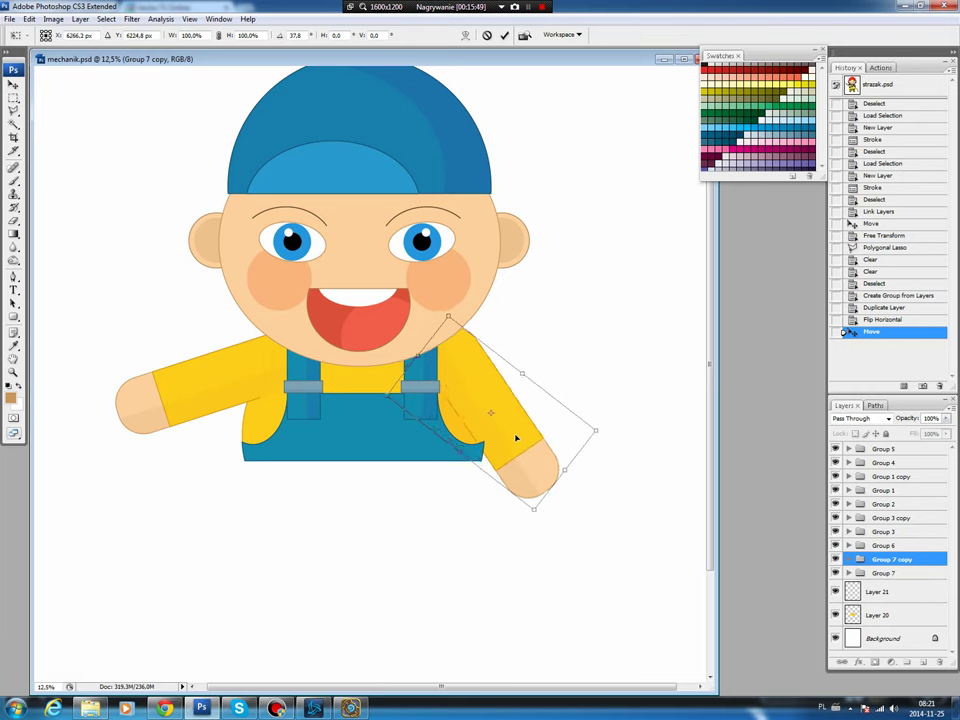
drag(516, 438, 516, 437)
key(Return)
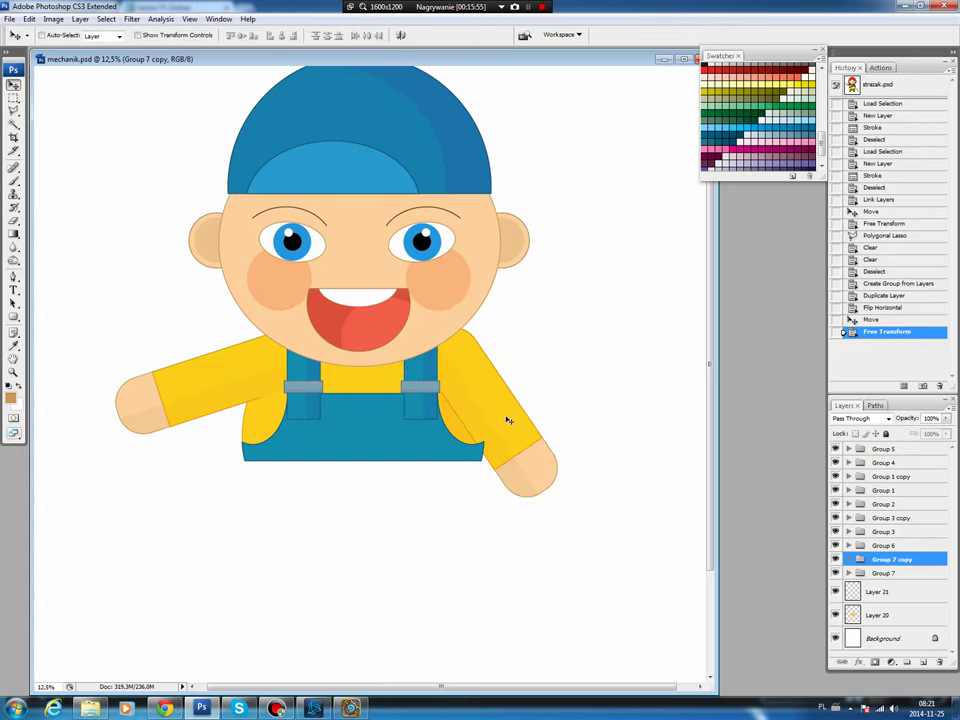
mouse_move(920, 548)
mouse_down()
mouse_move(912, 546)
mouse_move(922, 504)
mouse_up()
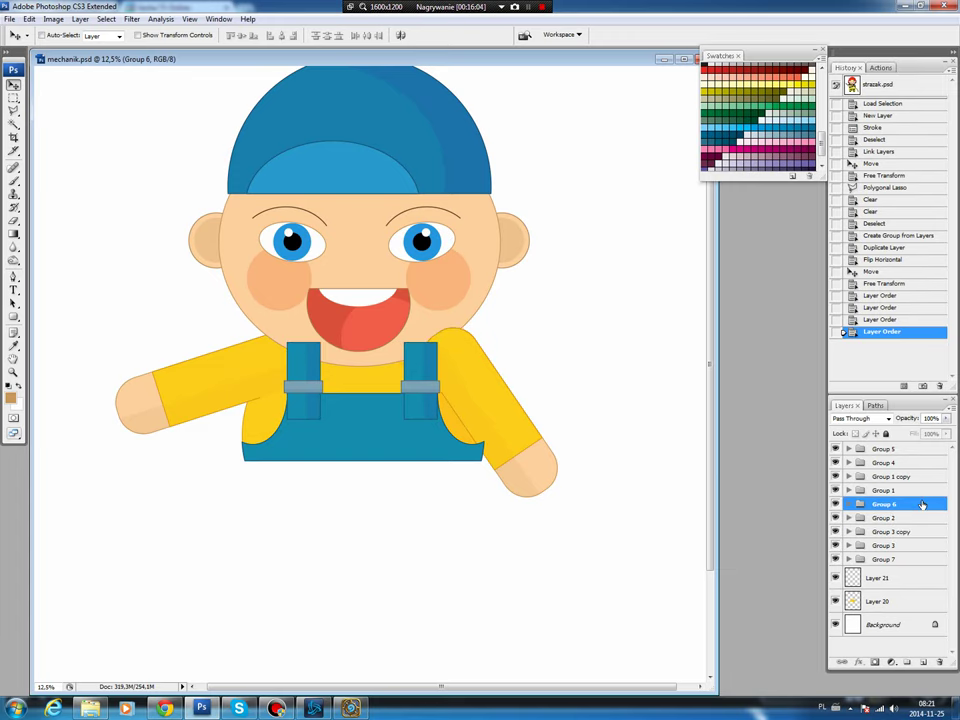
Step back in History to the state before the right arm was rotated.
click(876, 320)
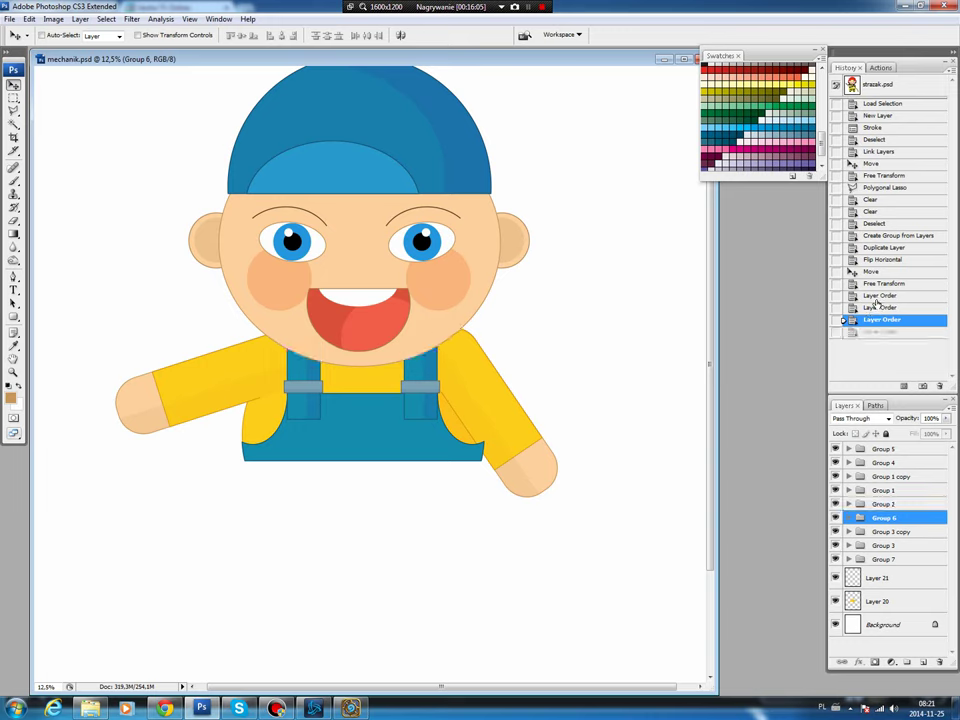
click(876, 300)
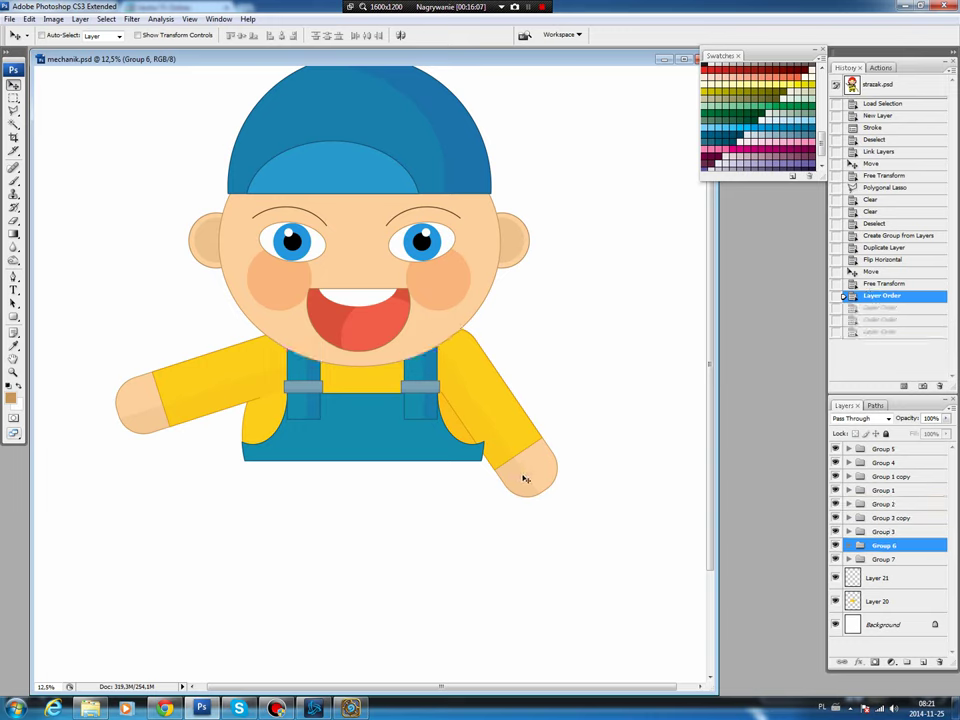
click(836, 545)
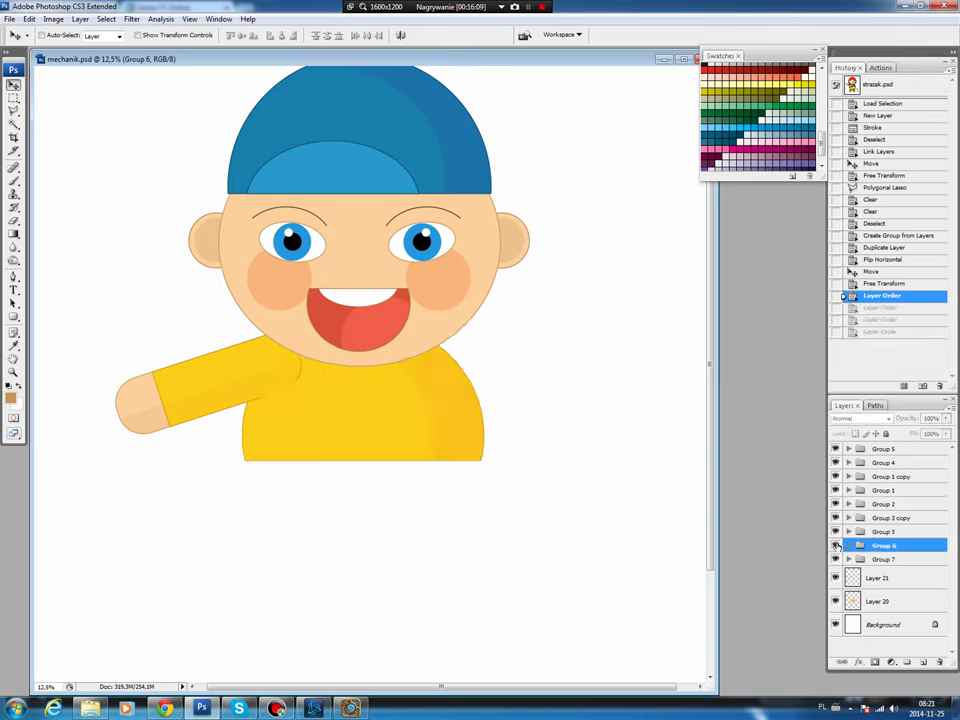
click(836, 545)
click(880, 331)
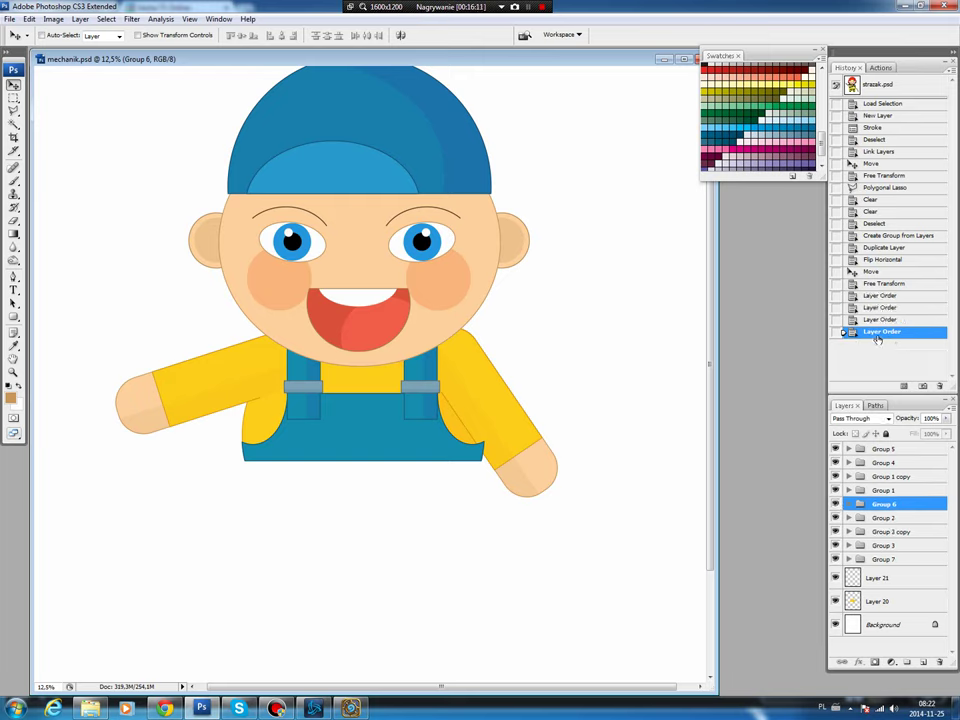
click(885, 273)
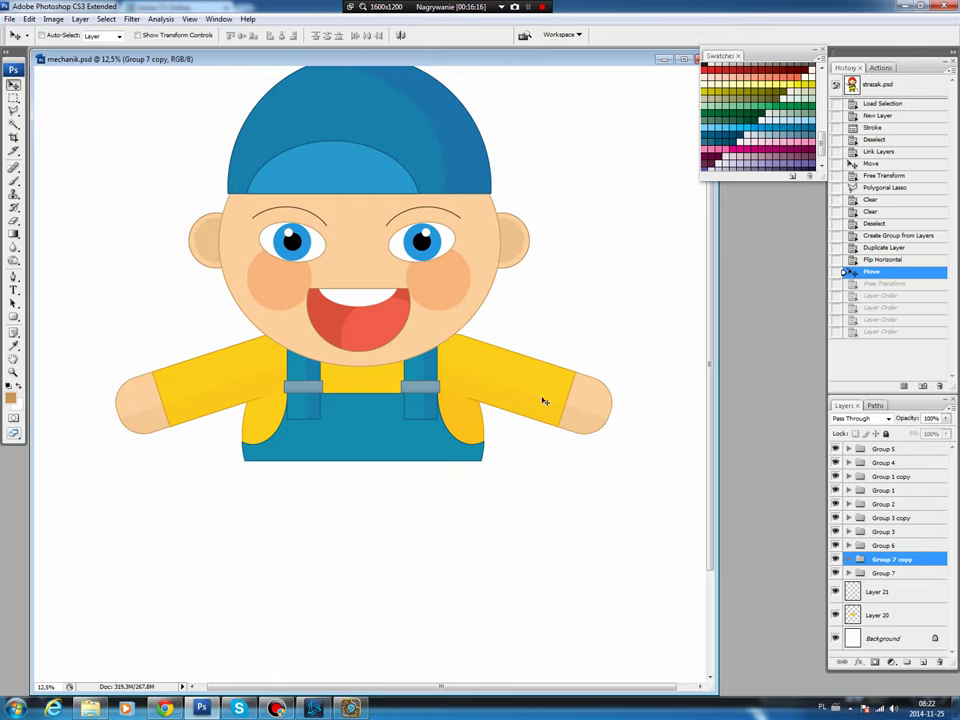
Expand Group 7 copy and toggle its arm layer and the overalls group to check them.
click(848, 559)
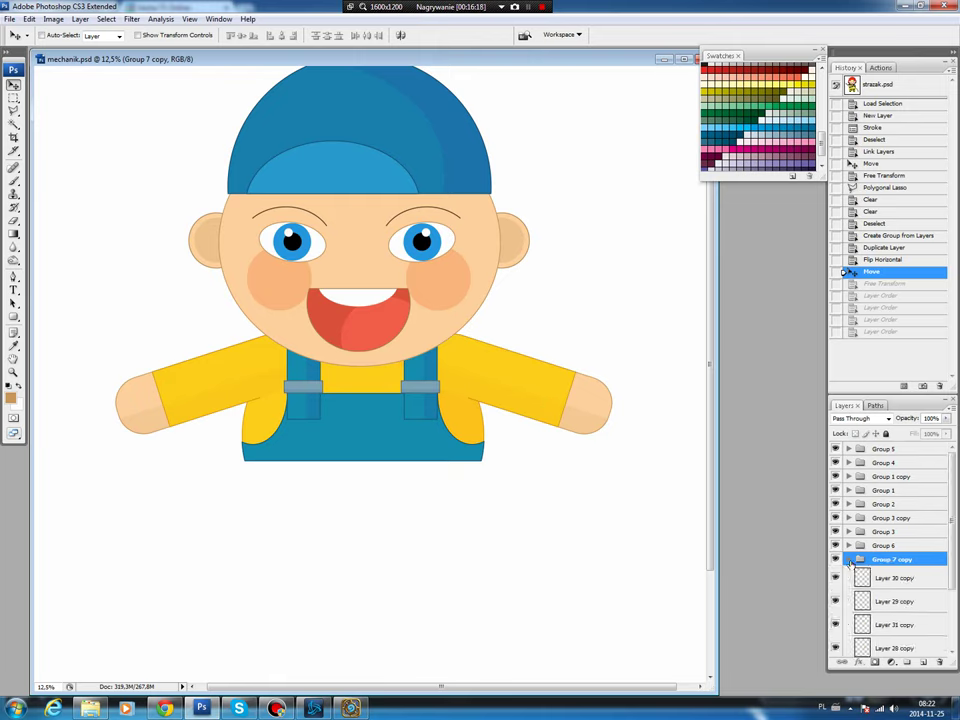
scroll(840, 540, down, 3)
click(836, 518)
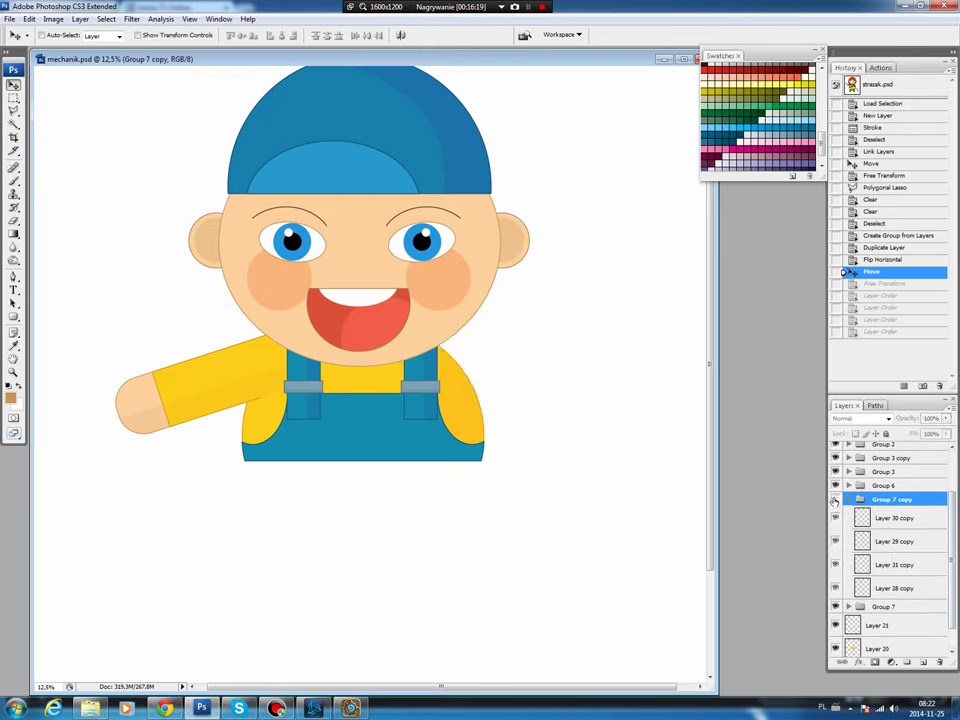
click(836, 518)
click(848, 500)
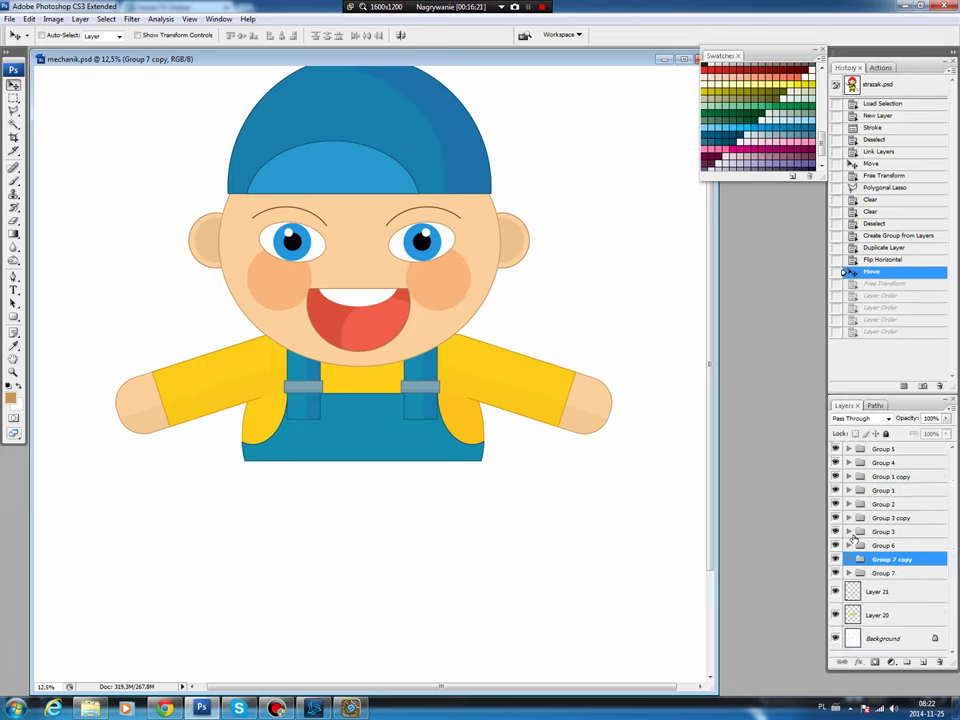
click(836, 546)
Rotate the right arm down about its shoulder to roughly 15° and commit.
key(ctrl+t)
mouse_move(643, 332)
mouse_down()
mouse_move(609, 409)
mouse_move(536, 446)
mouse_up()
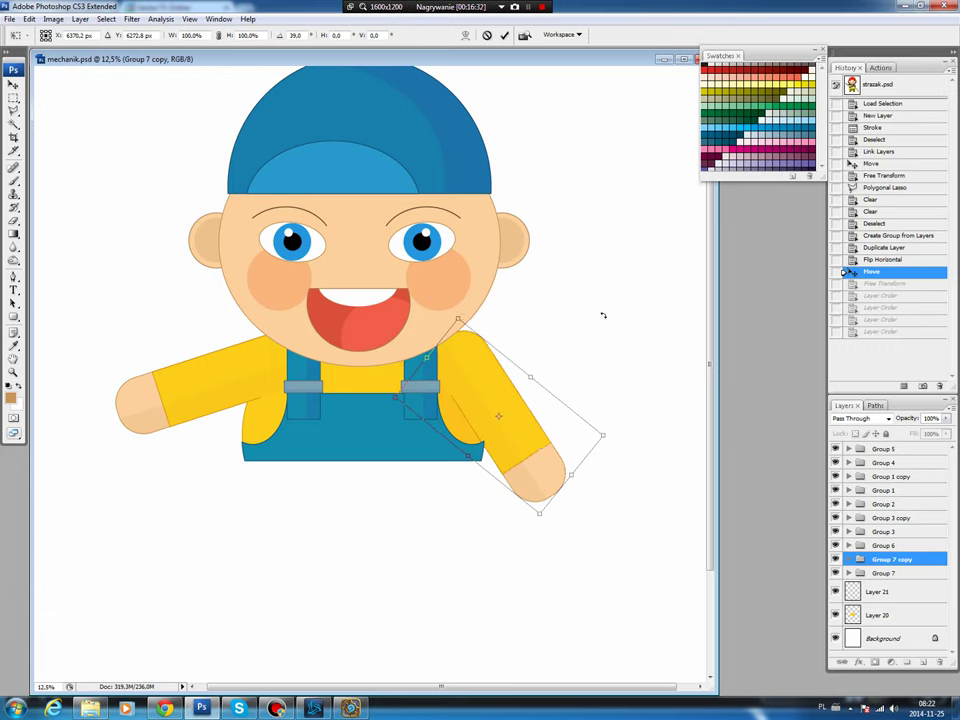
drag(603, 315, 572, 313)
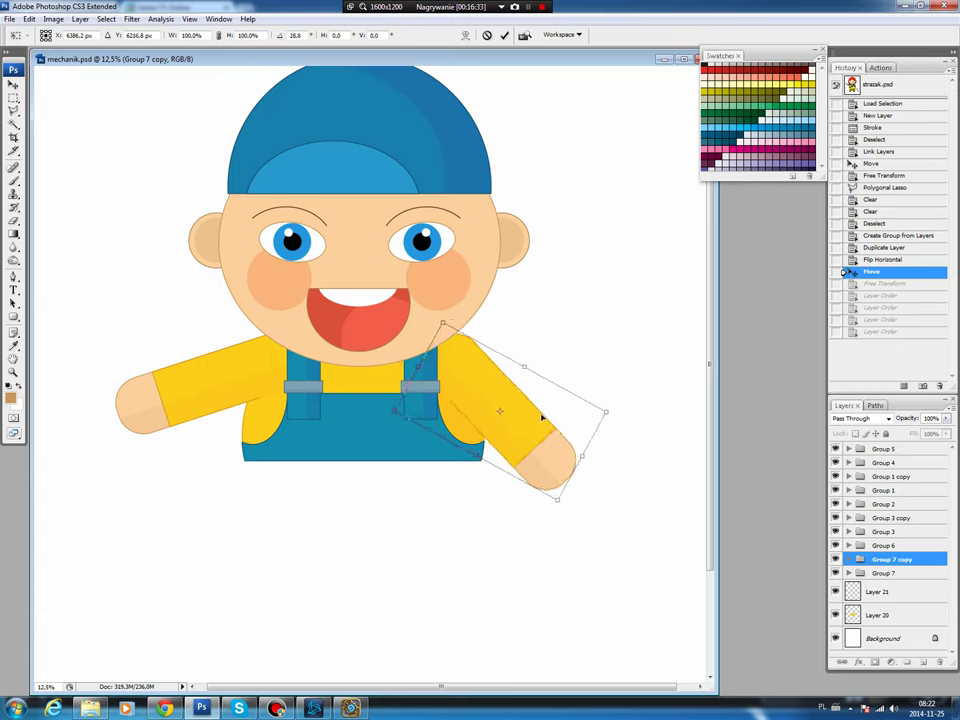
drag(542, 416, 541, 415)
drag(600, 350, 591, 324)
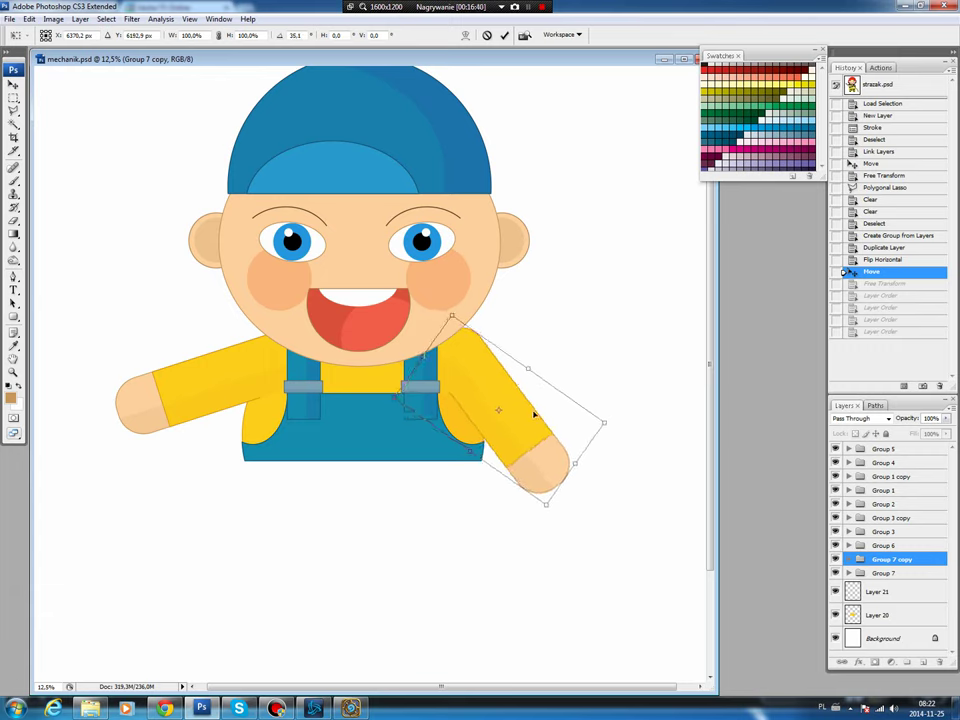
key(Return)
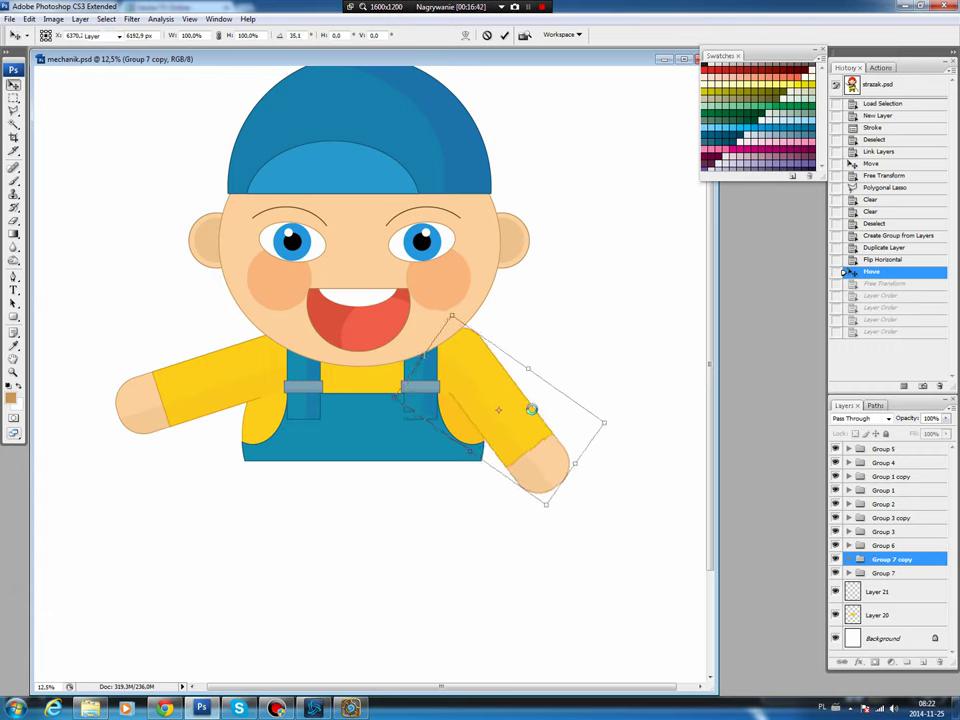
Nudge the rotated right arm slightly down and right into place.
drag(524, 421, 527, 426)
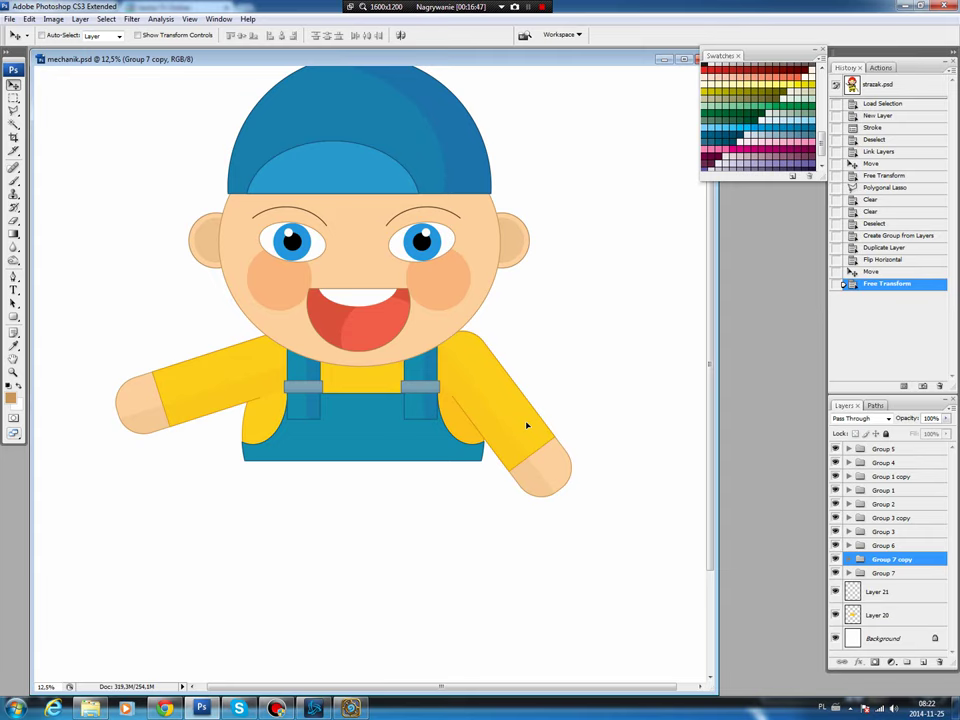
drag(527, 426, 527, 426)
scroll(437, 521, down, 2)
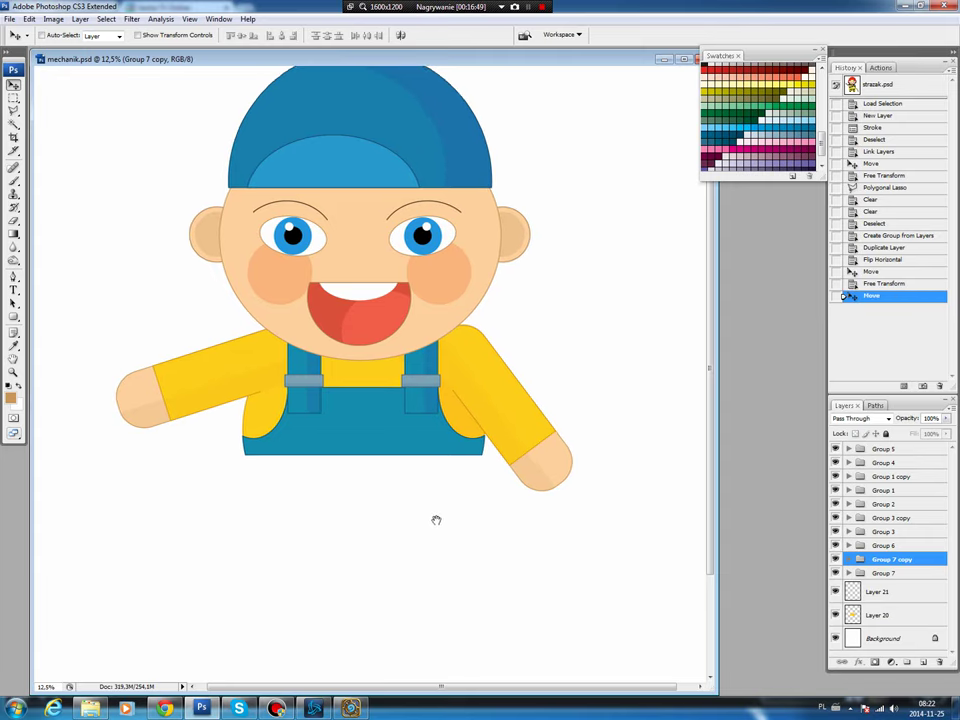
scroll(430, 540, down, 1)
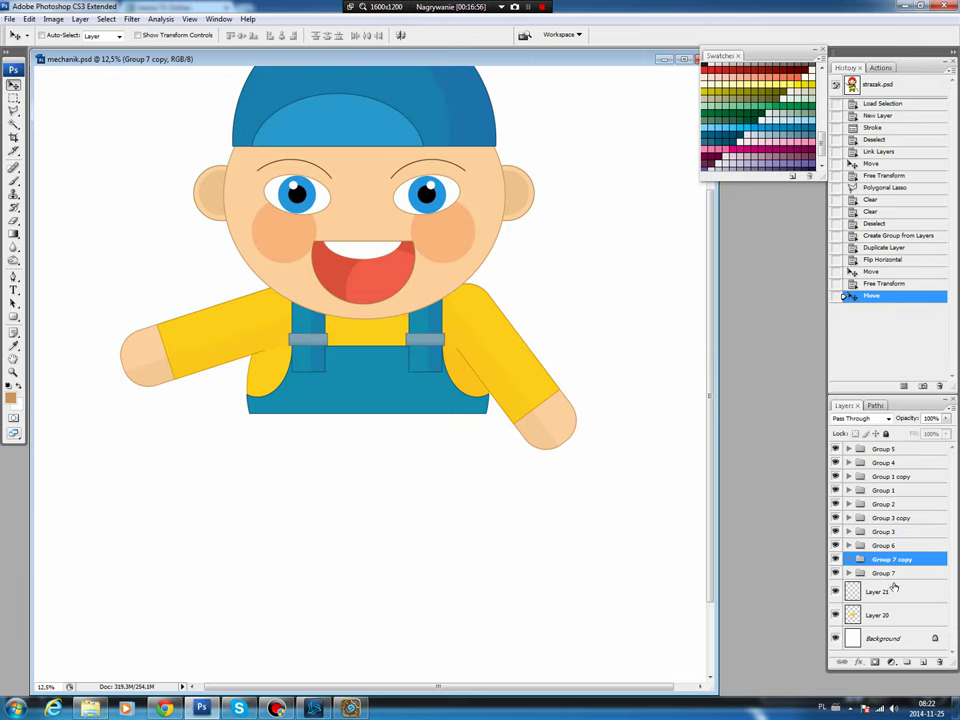
With Layer 20 active, marquee a tall rectangle below the overalls.
click(900, 617)
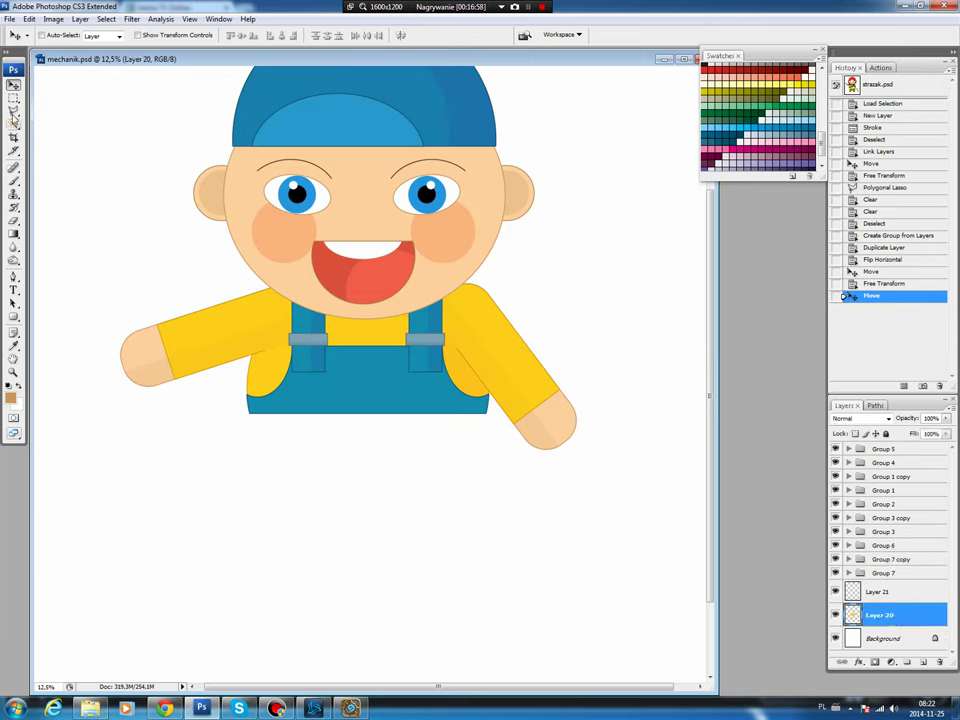
click(14, 98)
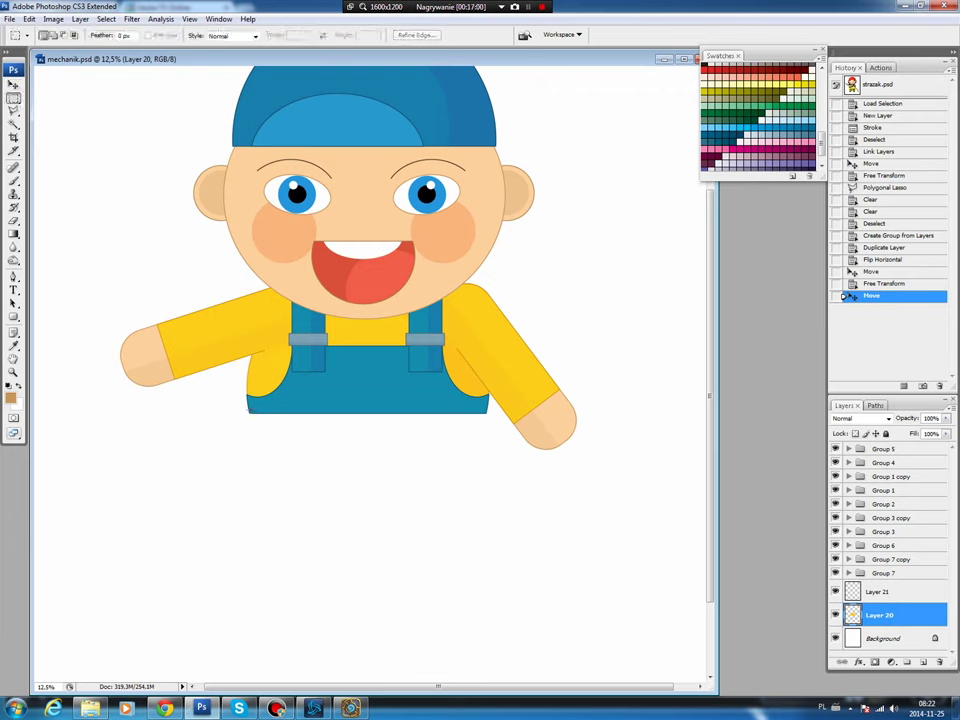
mouse_move(271, 435)
mouse_down()
mouse_move(374, 583)
mouse_move(374, 575)
mouse_up()
drag(374, 575, 374, 576)
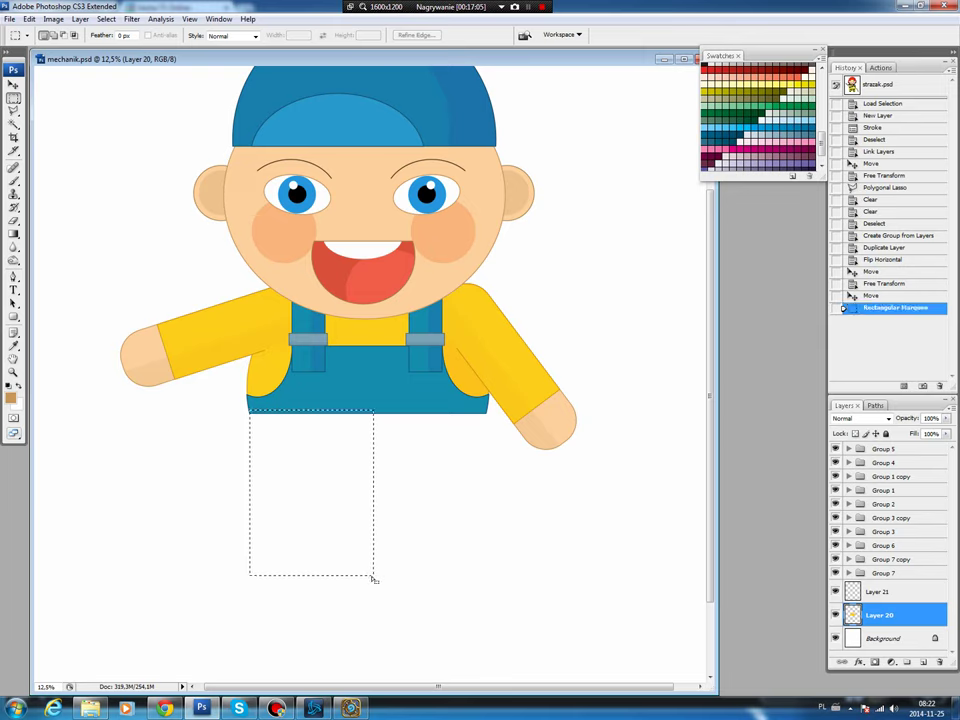
click(875, 405)
ctrl+click(852, 424)
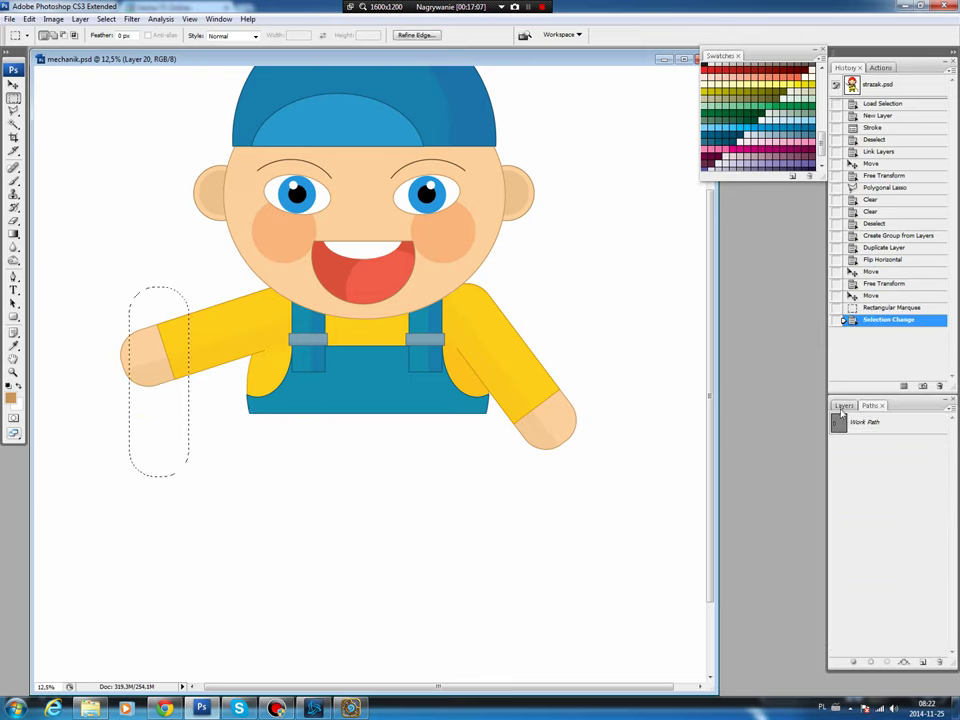
key(ctrl+z)
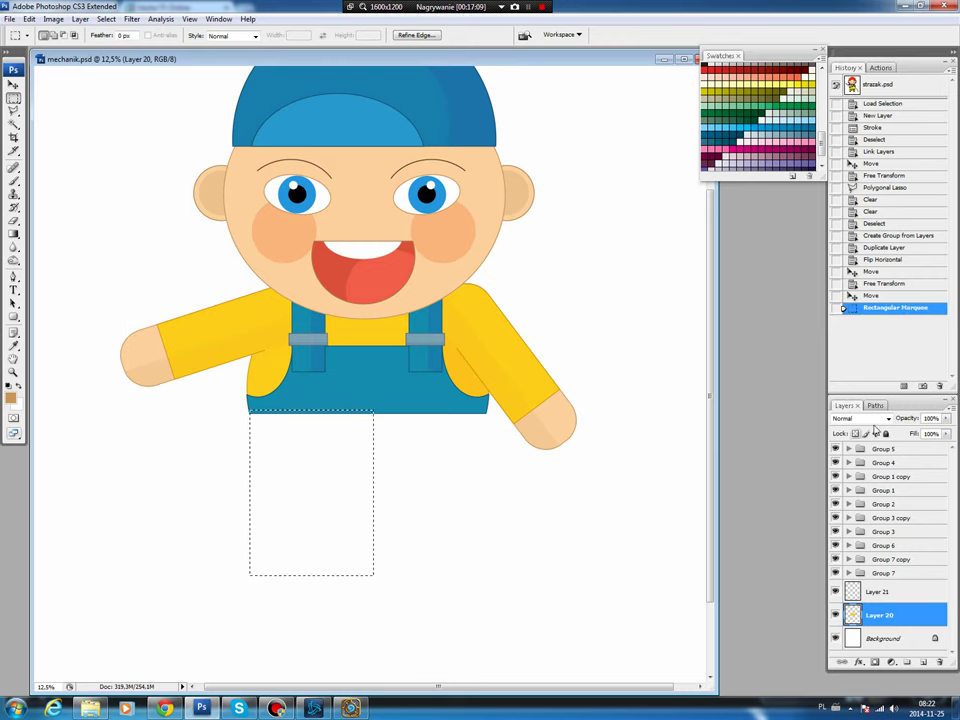
Fill the rectangle with teal on a new layer above the Background.
click(880, 638)
click(907, 662)
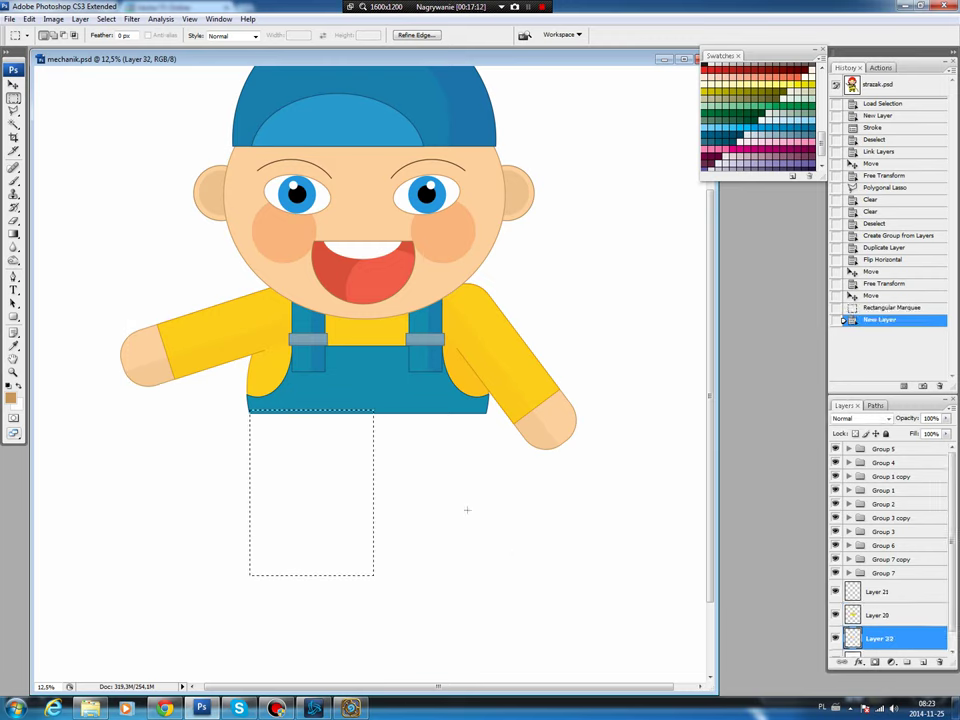
key(b)
alt+click(350, 345)
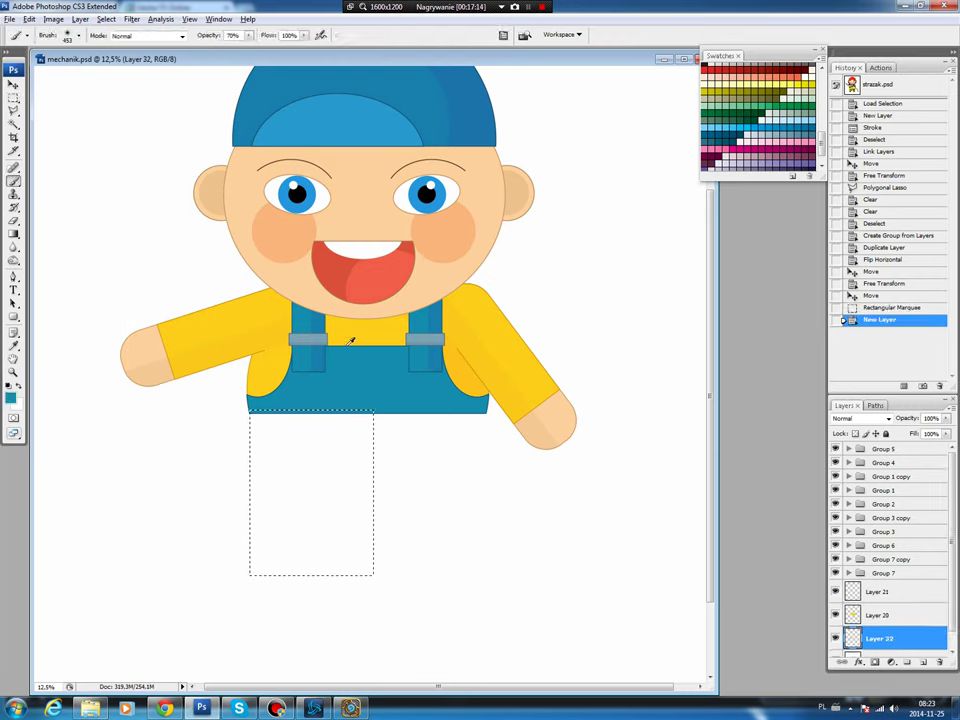
key(alt+BackSpace)
key(ctrl+d)
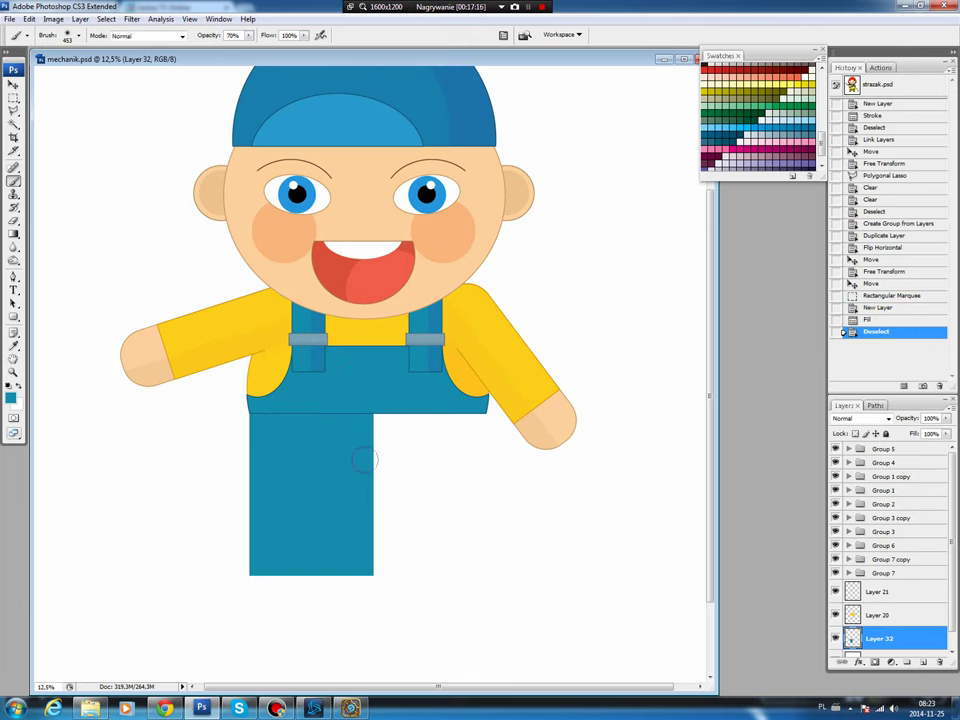
Darken a thin strip on the trouser leg's right edge by lowering Lightness, then reselect the whole leg.
key(m)
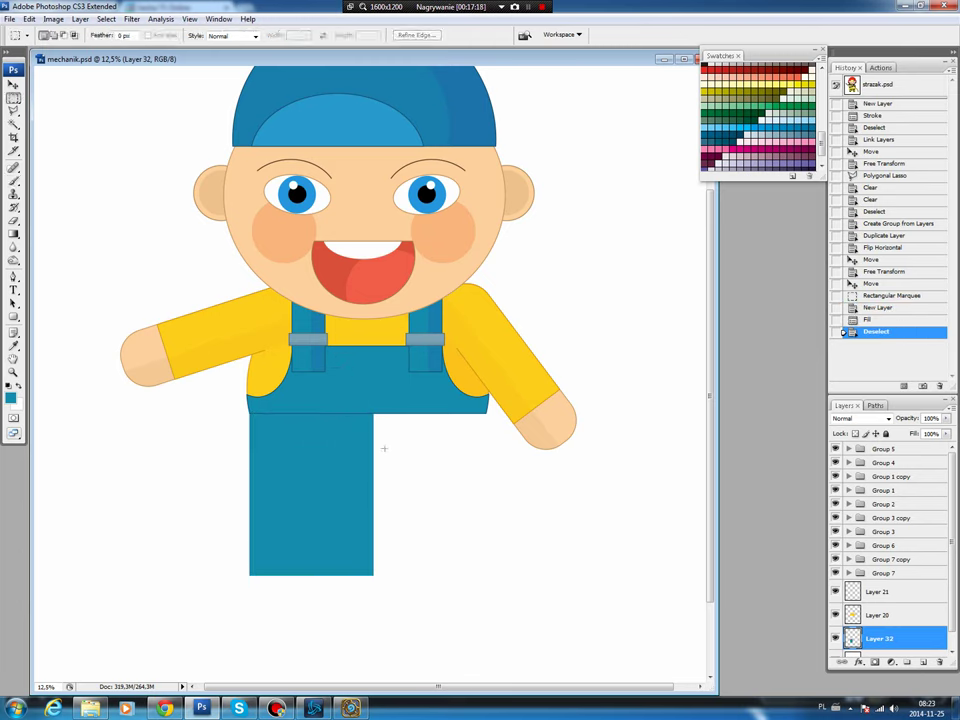
drag(346, 460, 379, 608)
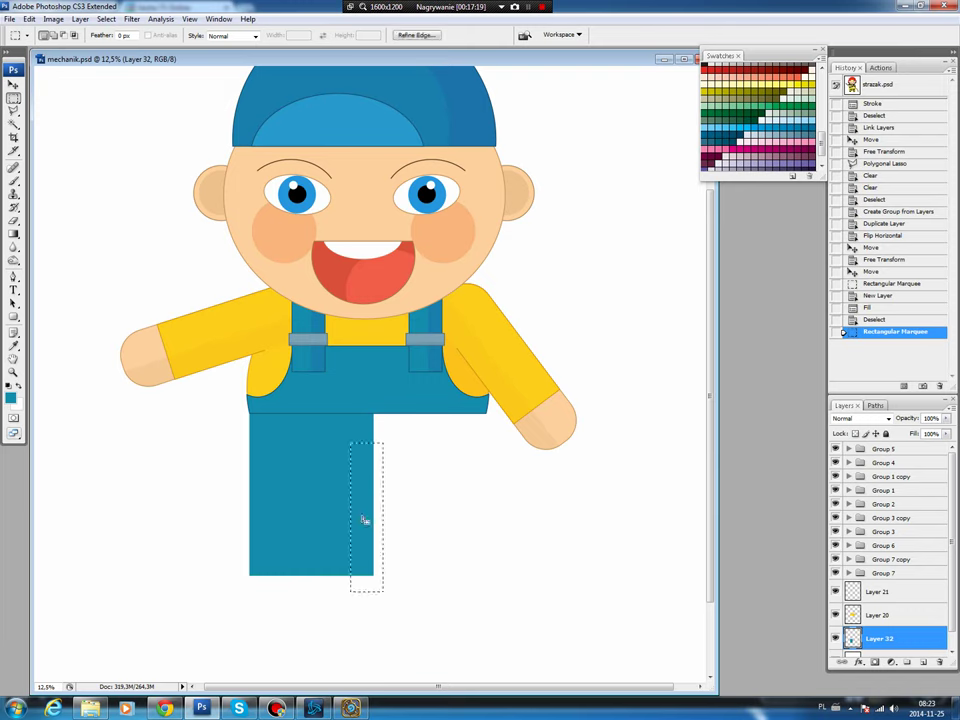
drag(358, 538, 349, 527)
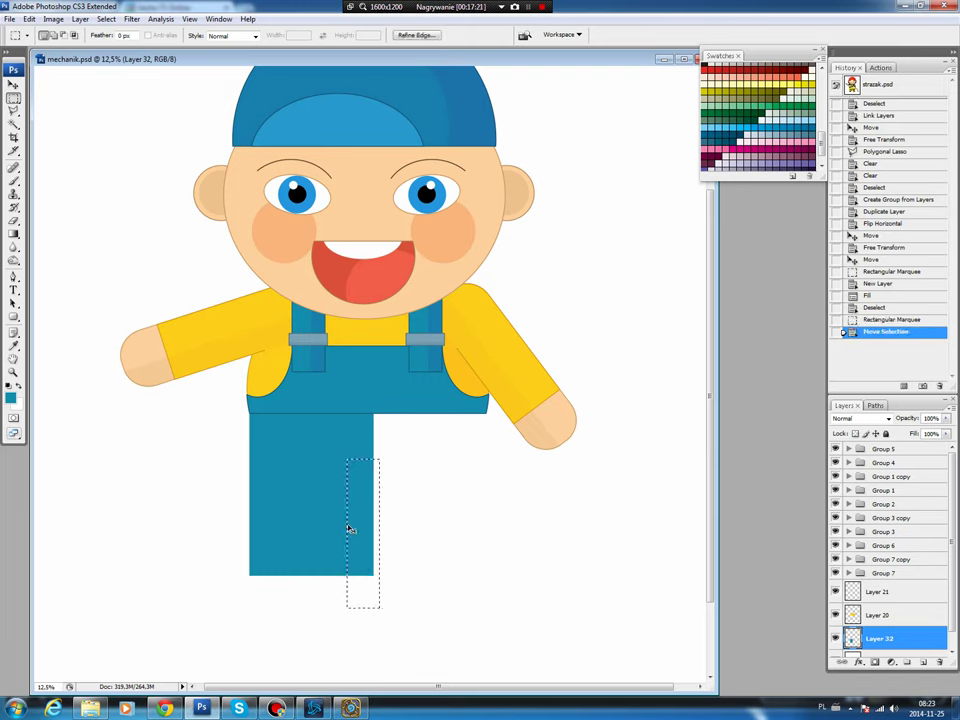
key(ctrl+u)
drag(407, 443, 560, 441)
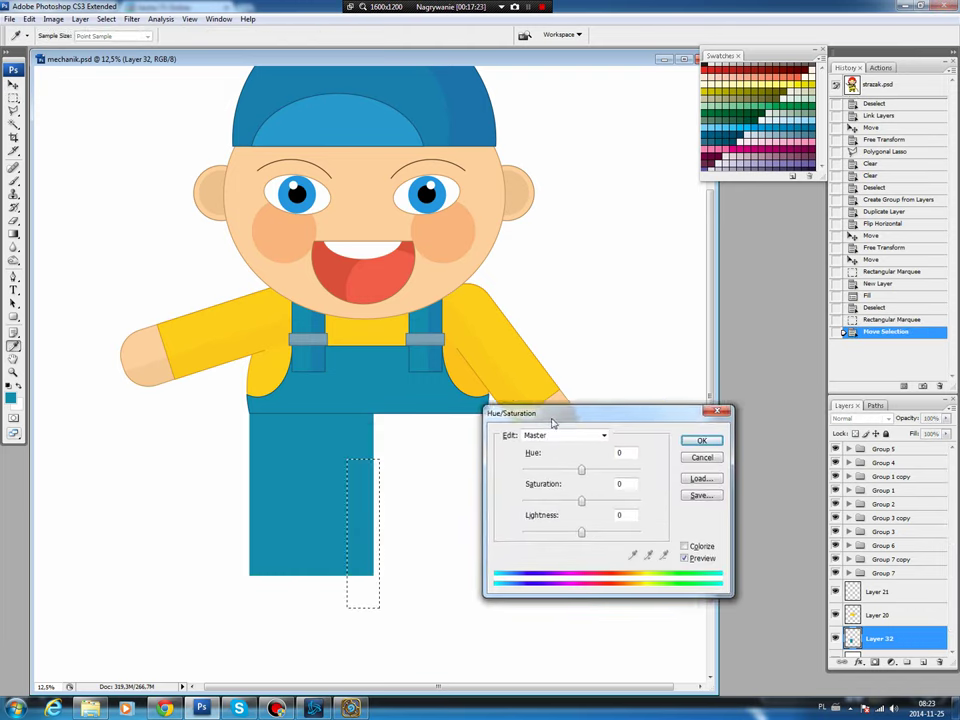
drag(591, 553, 588, 553)
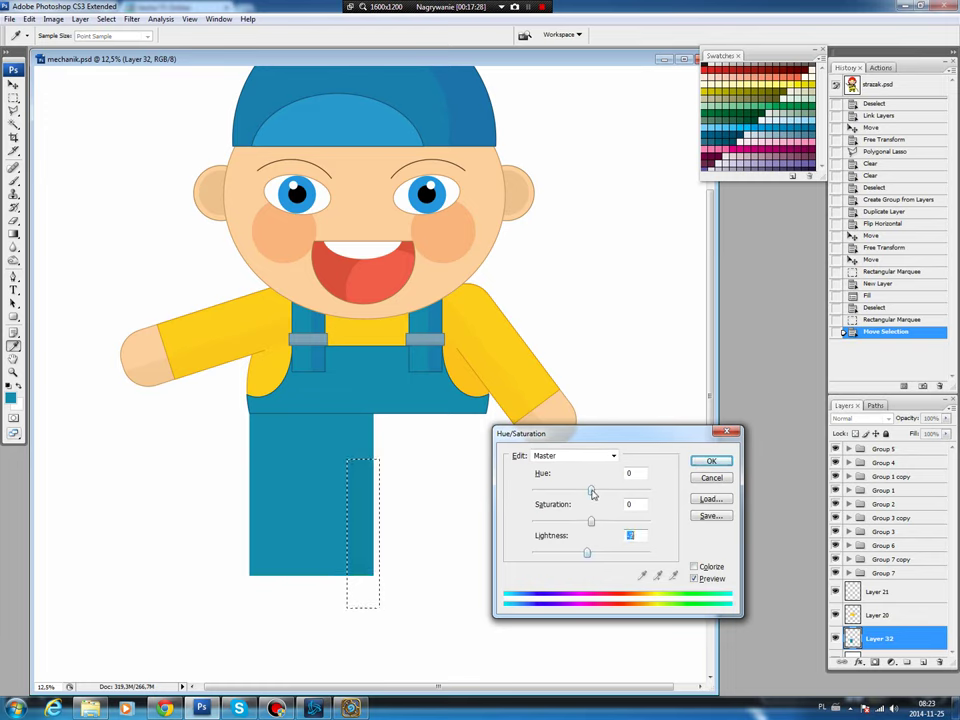
drag(591, 491, 594, 491)
click(715, 461)
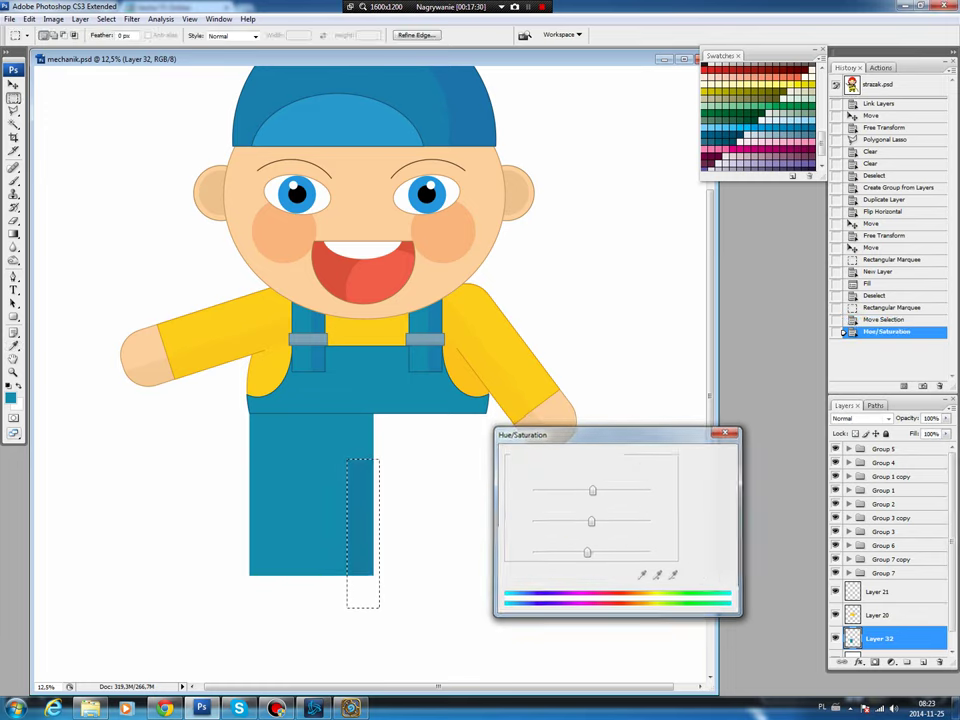
key(ctrl+d)
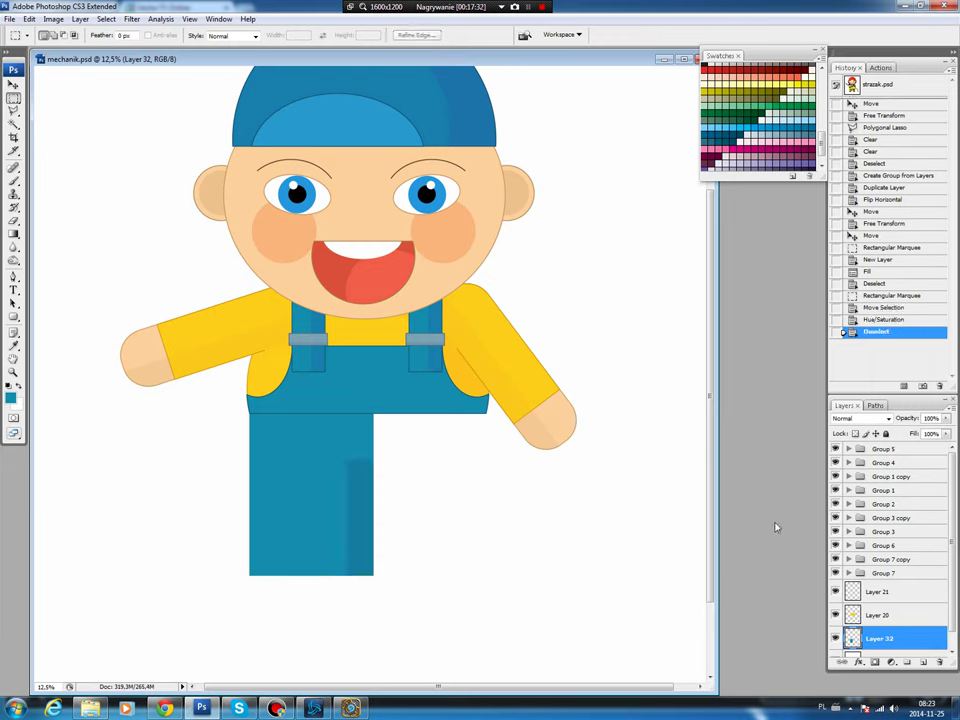
ctrl+click(853, 638)
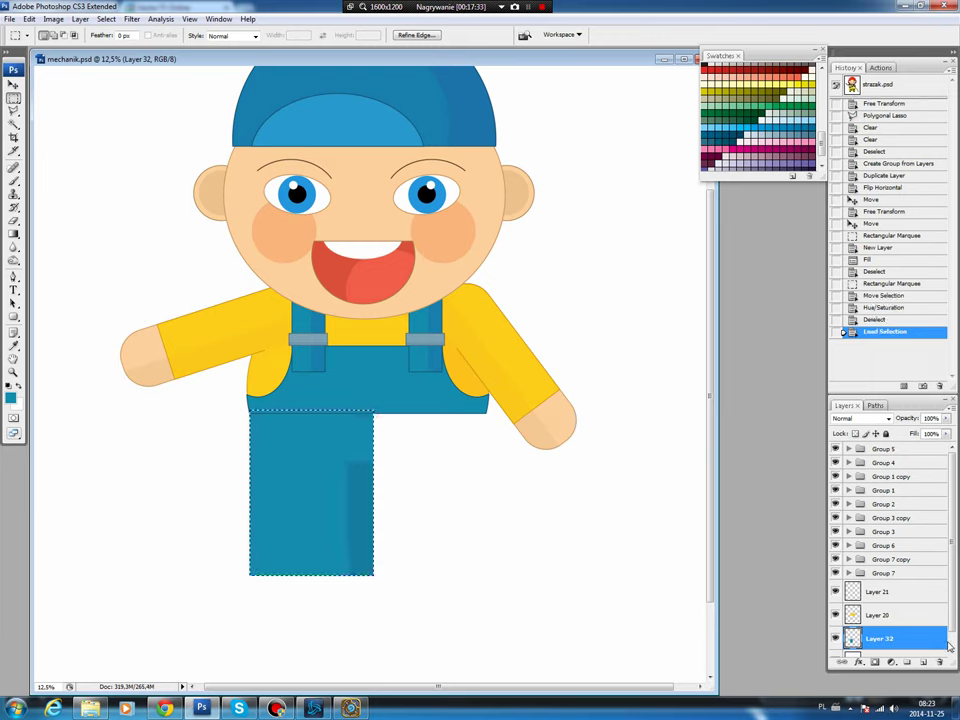
On new Layer 33, stroke the leg selection with a darker teal, then deselect.
key(ctrl+shift+alt+n)
key(b)
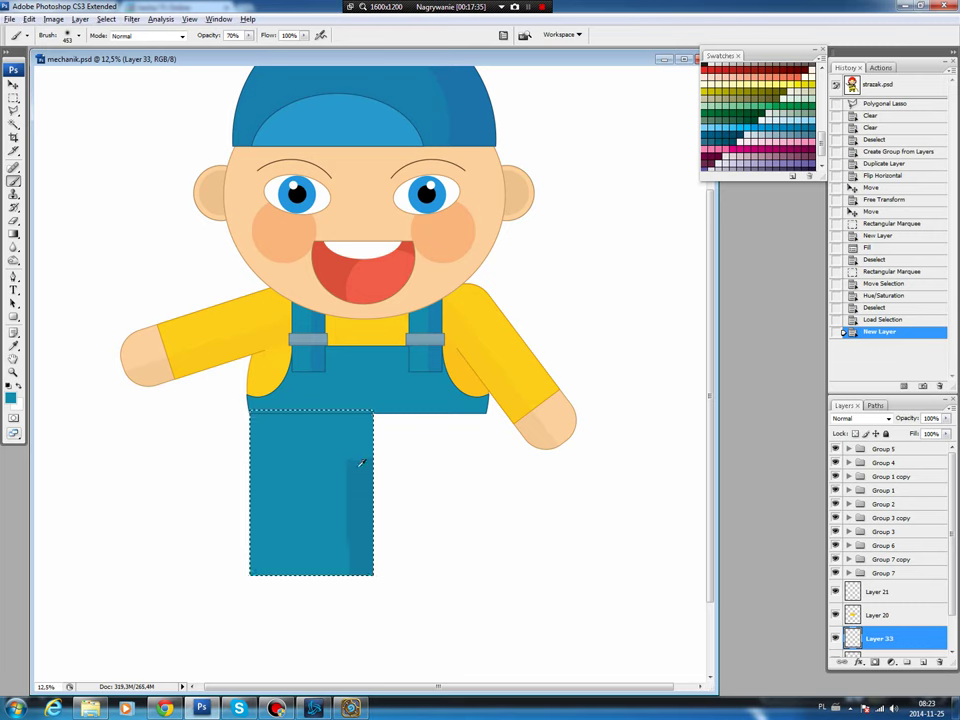
click(10, 398)
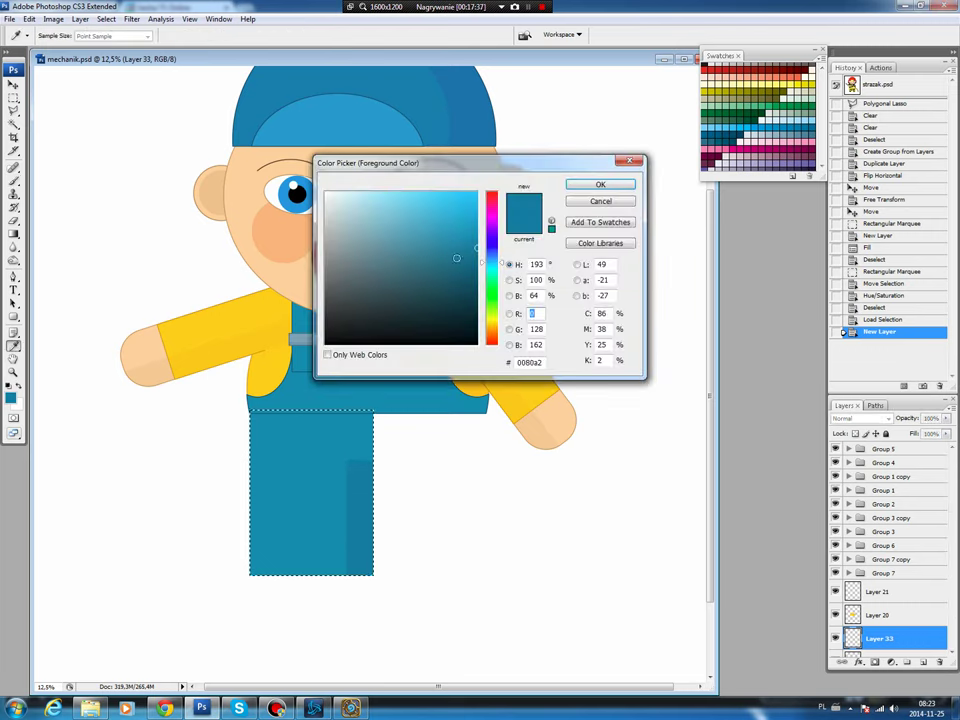
click(462, 271)
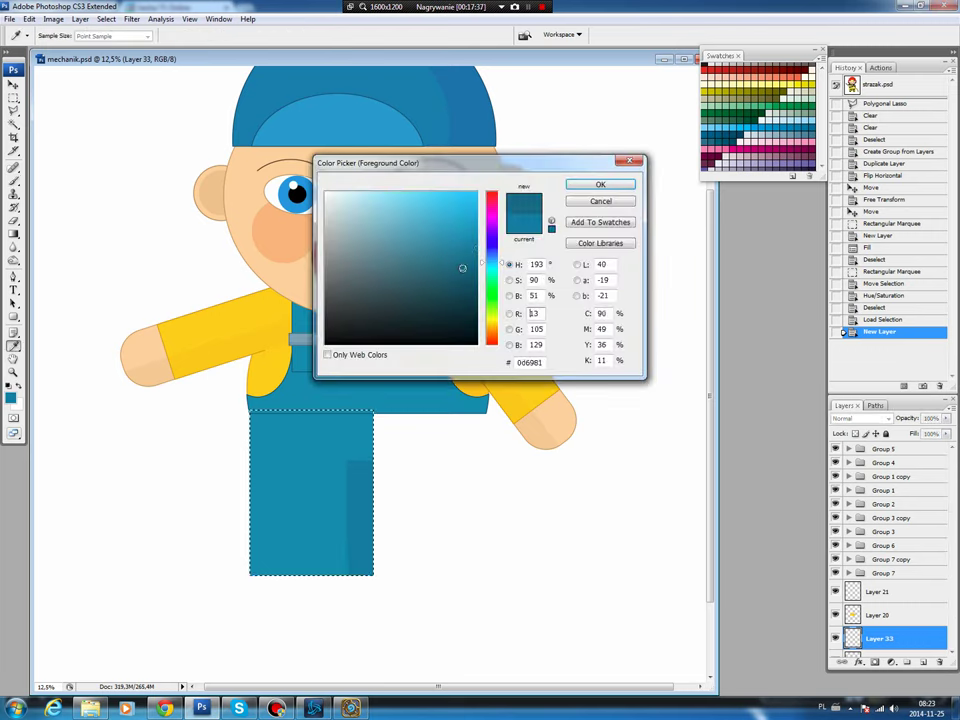
click(600, 185)
click(27, 19)
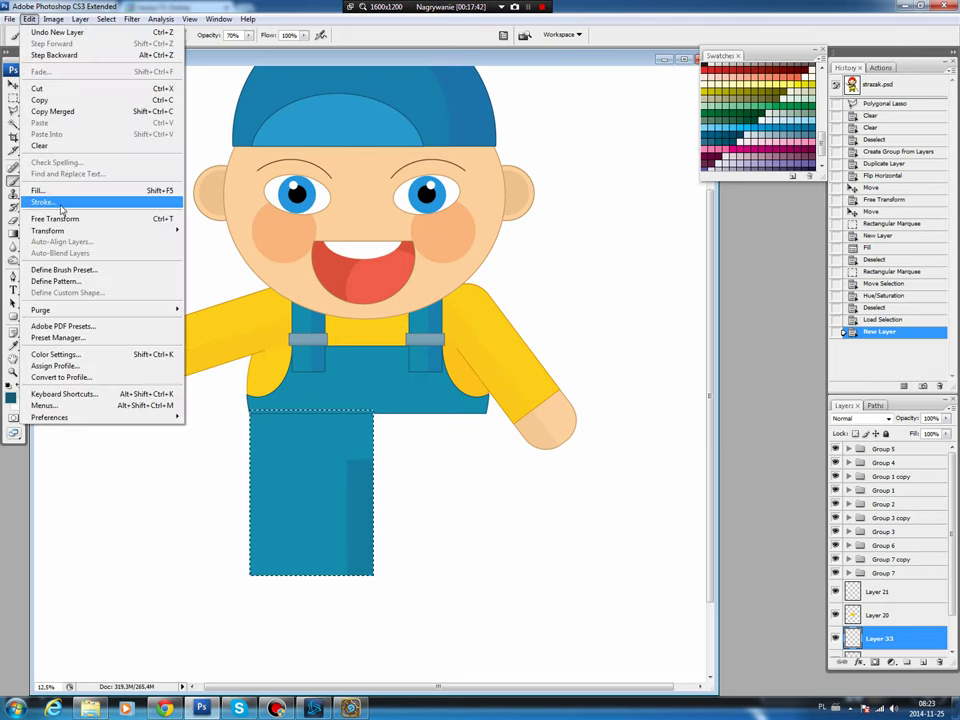
click(50, 187)
key(Return)
key(ctrl+d)
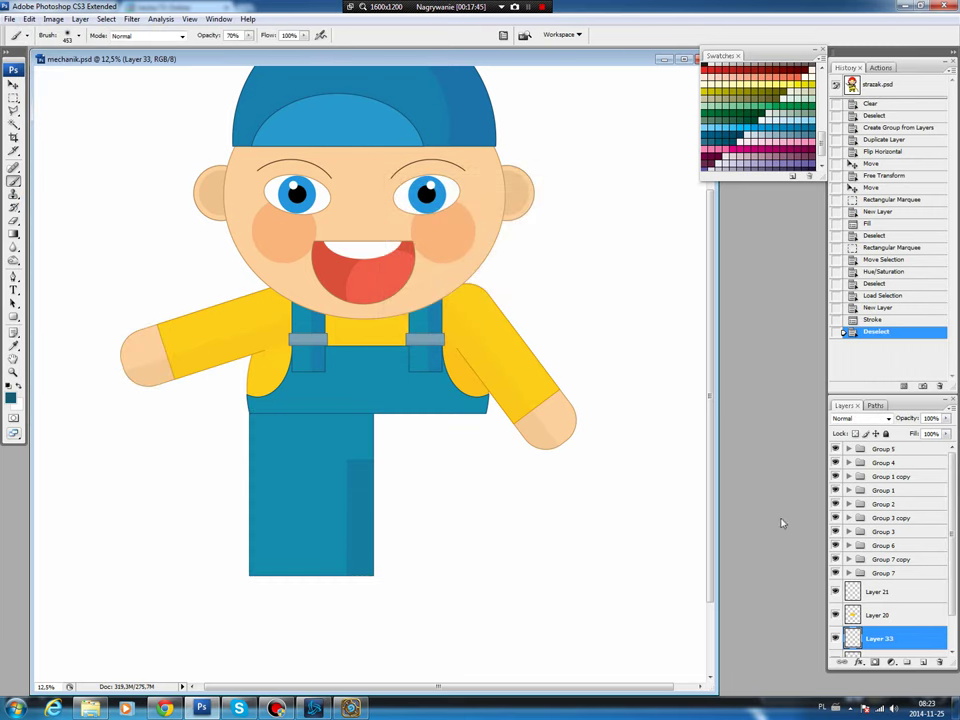
Link Layers 32 and 33 together, leaving Layer 33 selected.
drag(953, 572, 951, 600)
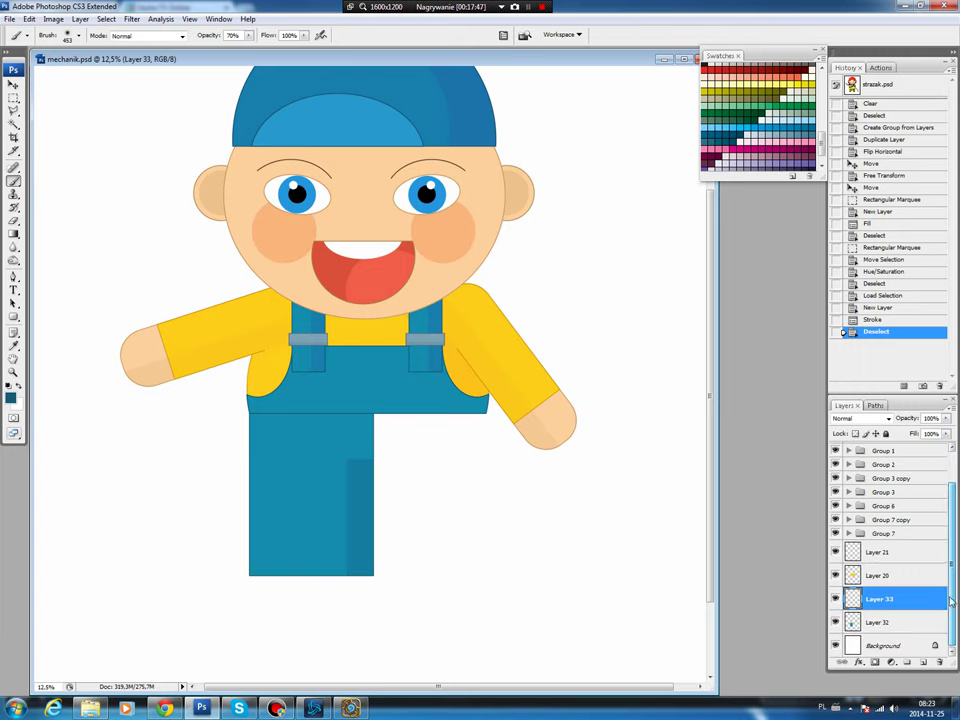
ctrl+click(876, 621)
click(842, 662)
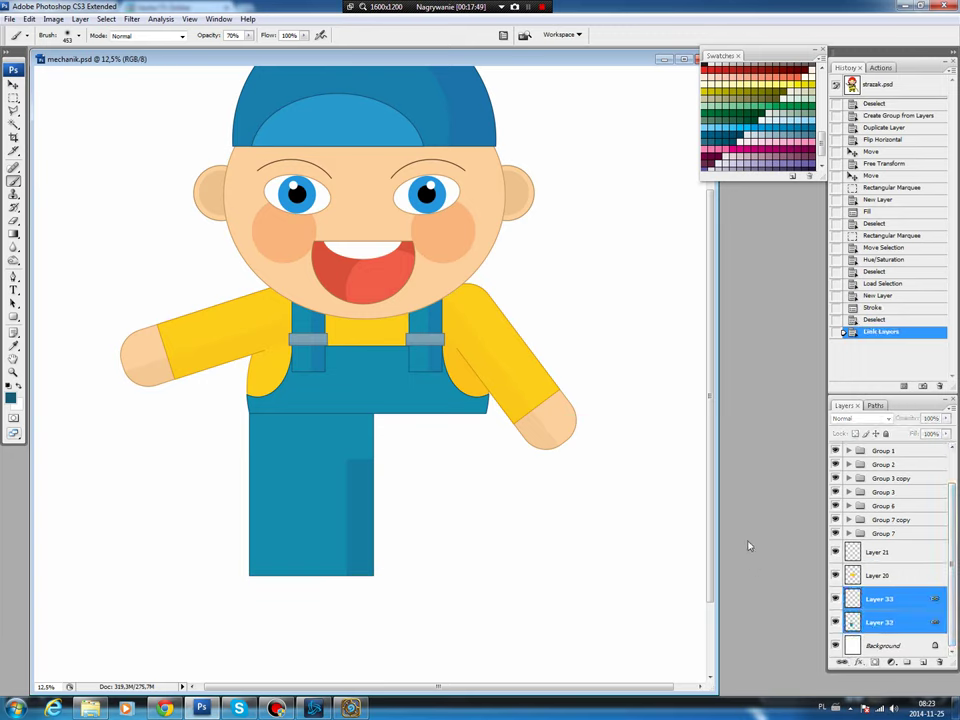
mouse_move(862, 622)
mouse_down()
mouse_move(921, 656)
mouse_move(904, 610)
mouse_up()
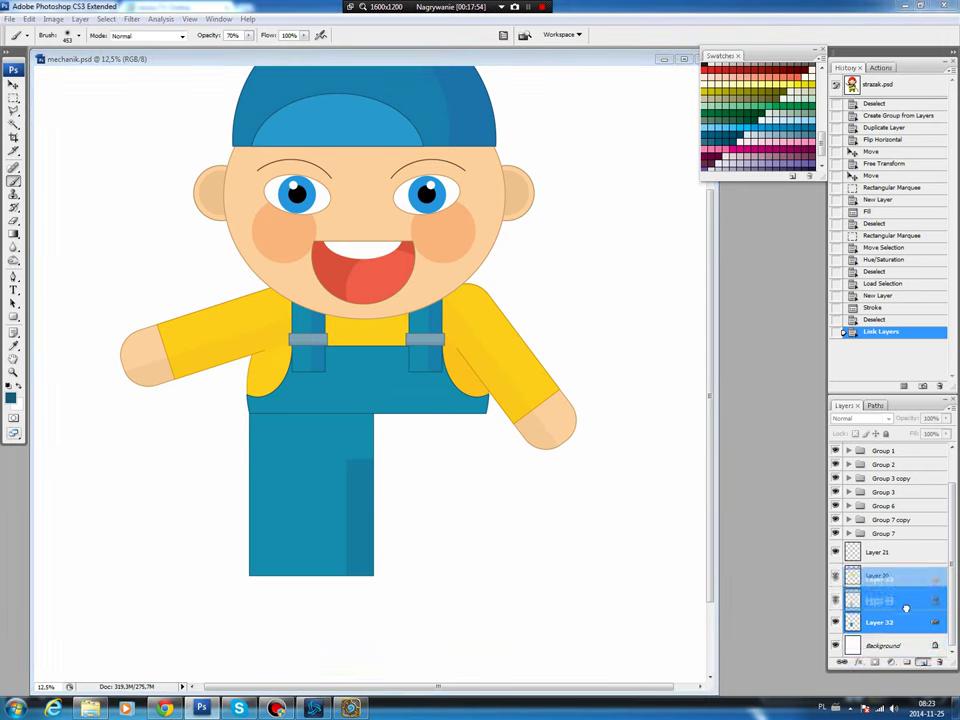
click(928, 600)
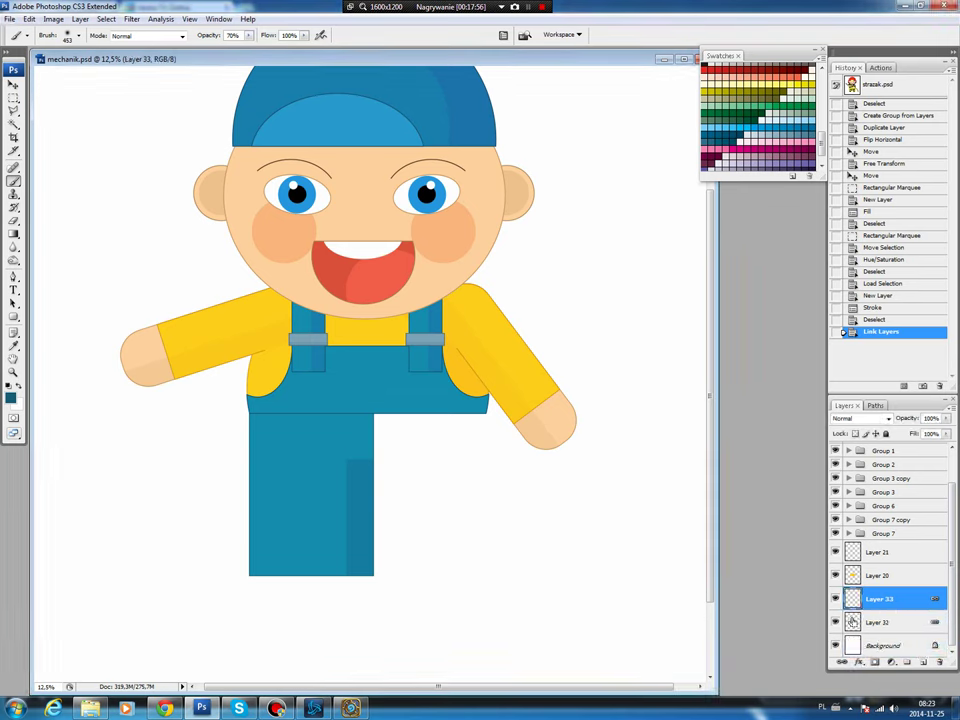
On a new layer, fill the leg shape with the hat's light blue, keeping only the bottom cuff strip.
ctrl+click(852, 621)
click(922, 662)
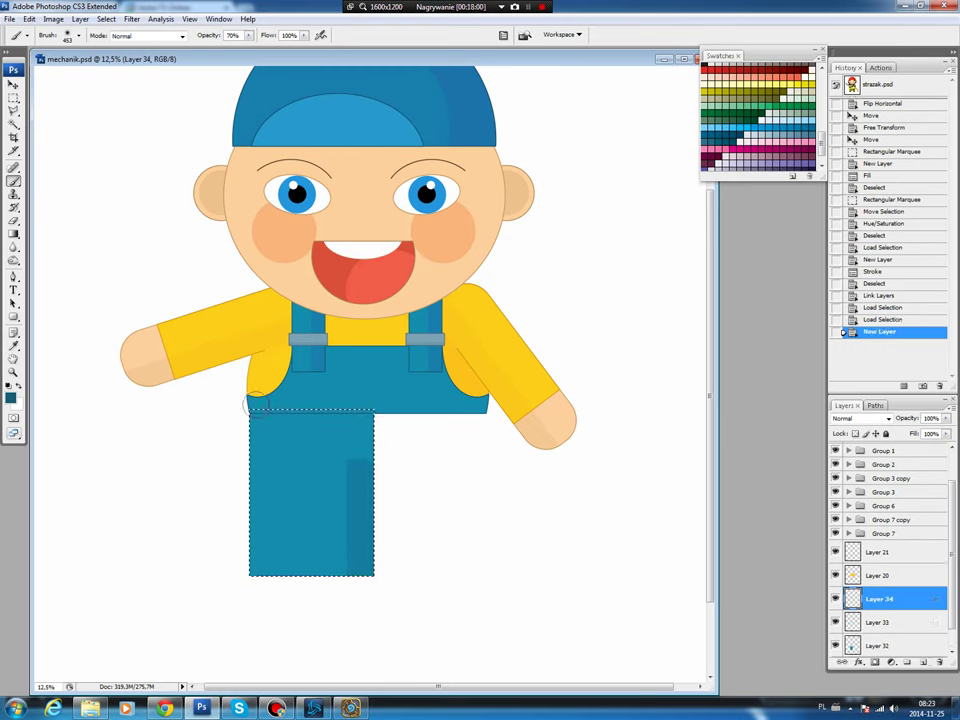
alt+click(281, 116)
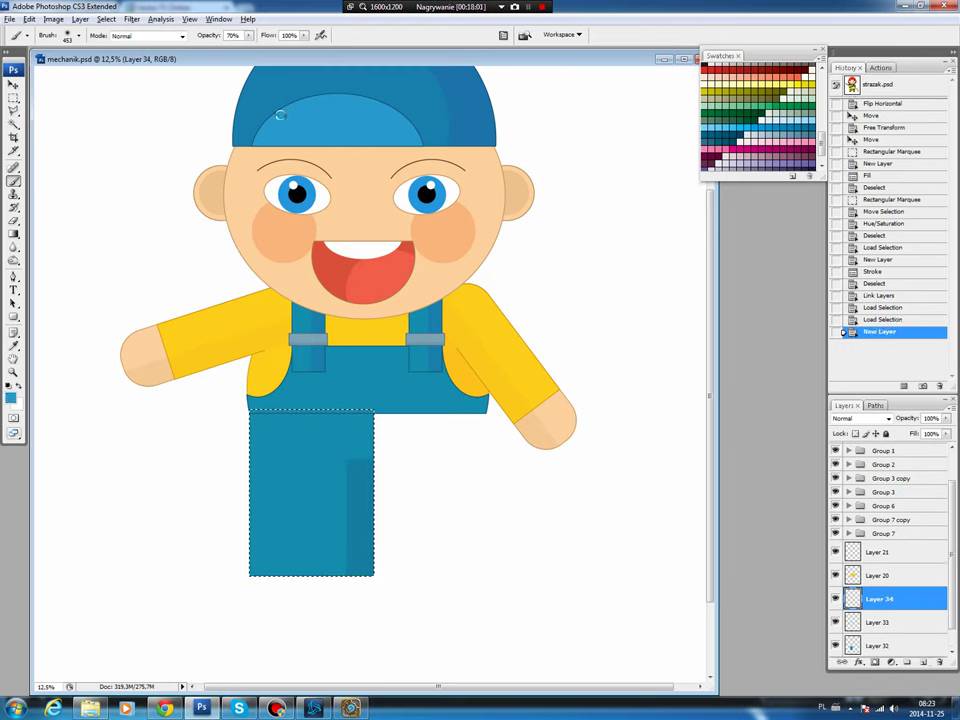
key(alt+BackSpace)
key(ctrl+d)
key(m)
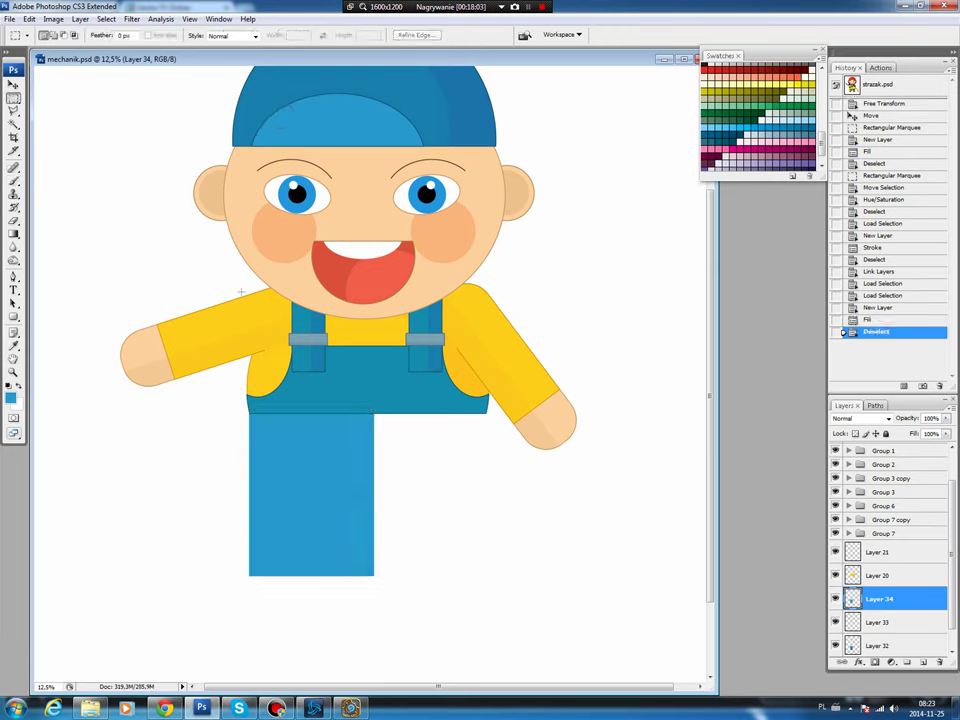
drag(221, 381, 450, 545)
key(Delete)
key(ctrl+d)
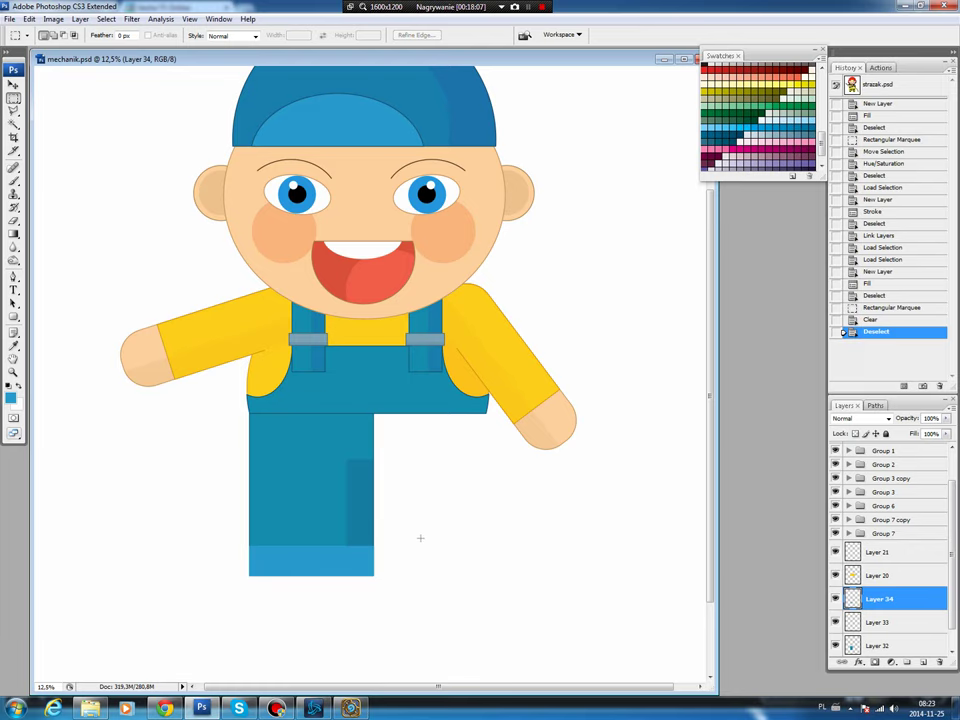
Outline the light-blue cuff with a darker blue stroke on its own new layer.
ctrl+click(849, 598)
click(923, 662)
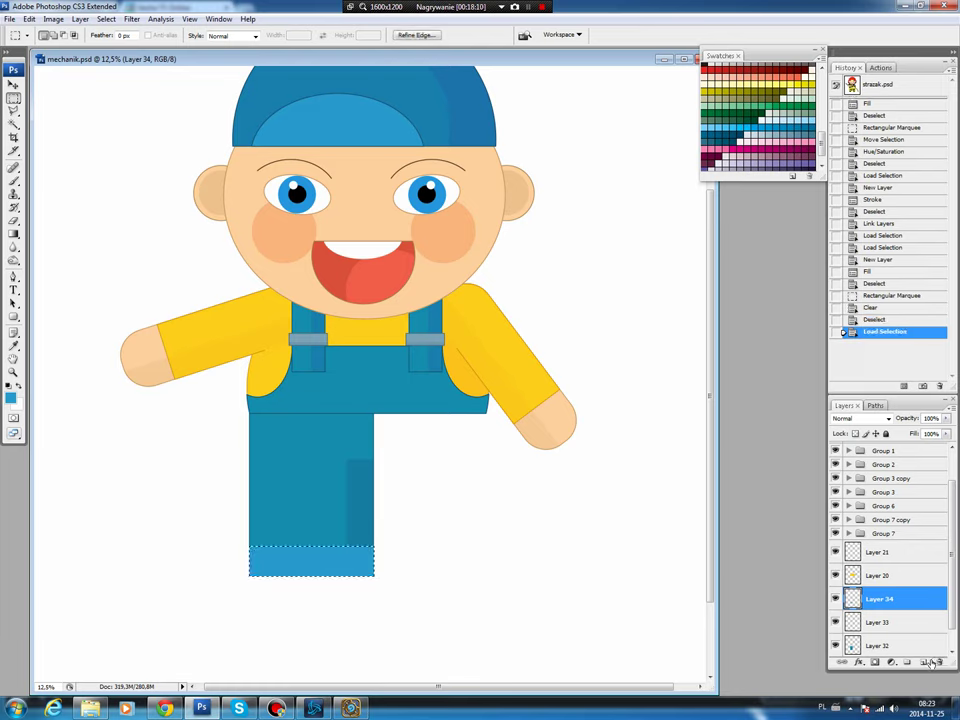
click(8, 396)
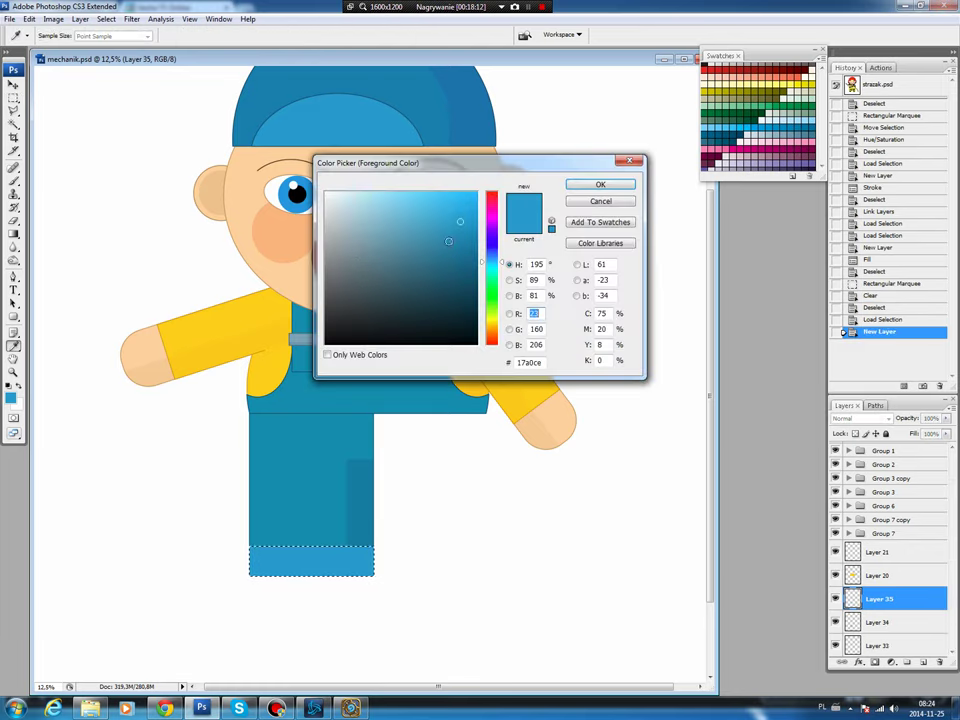
drag(428, 195, 450, 261)
click(600, 184)
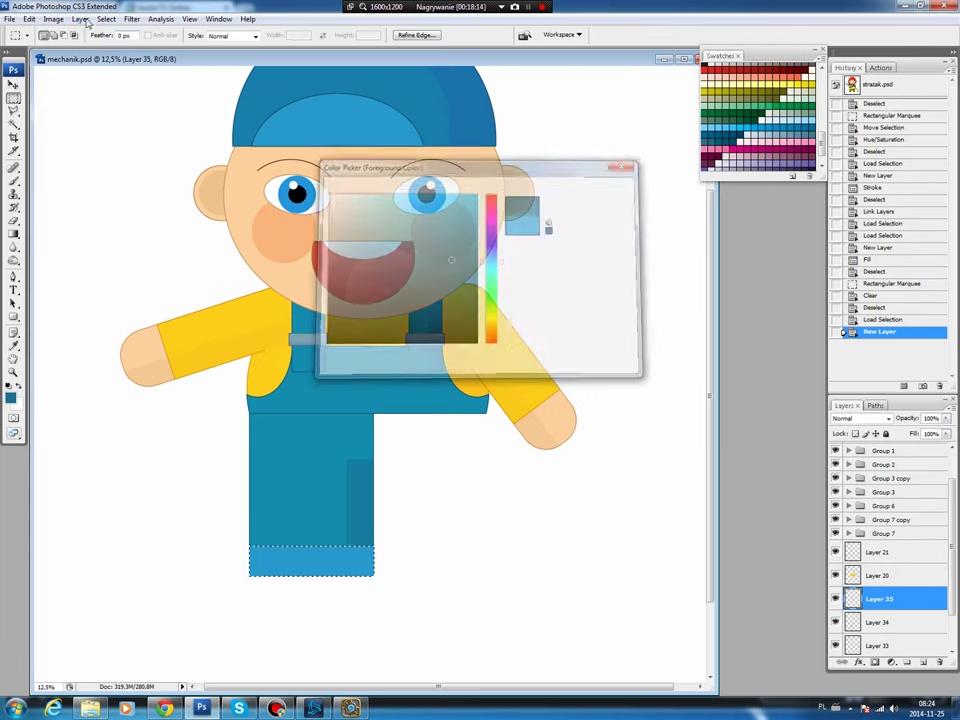
click(30, 18)
click(42, 202)
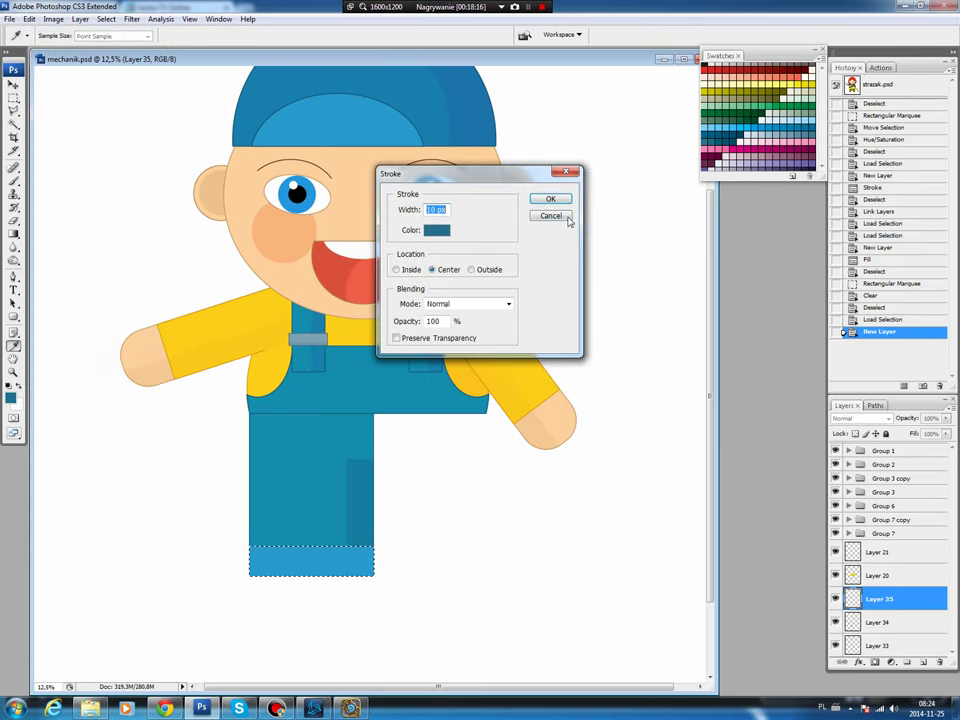
click(555, 196)
key(v)
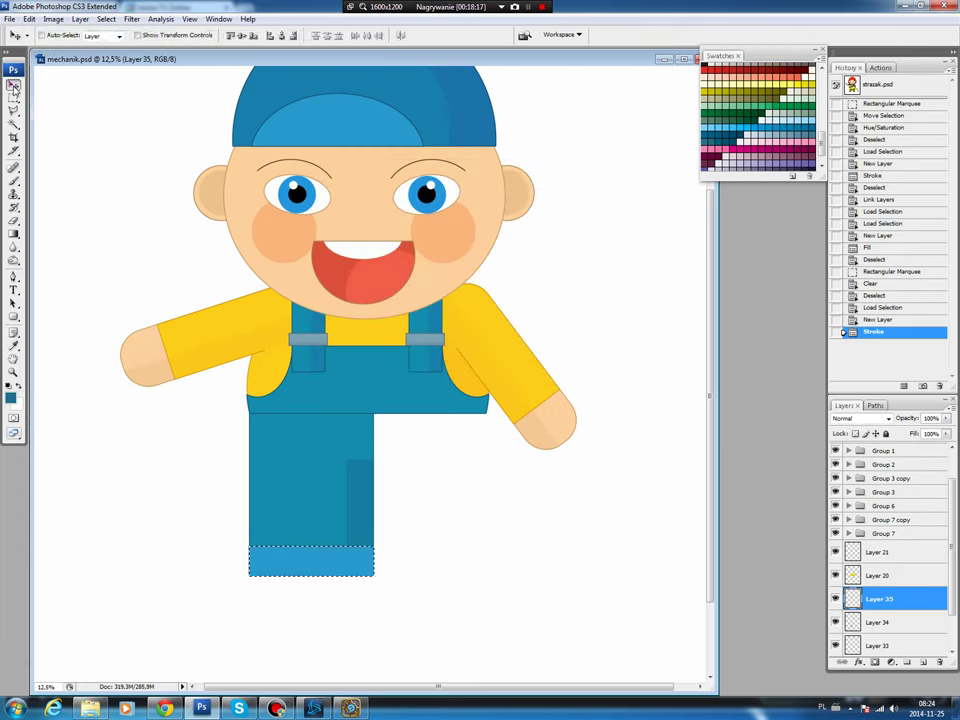
key(ctrl+d)
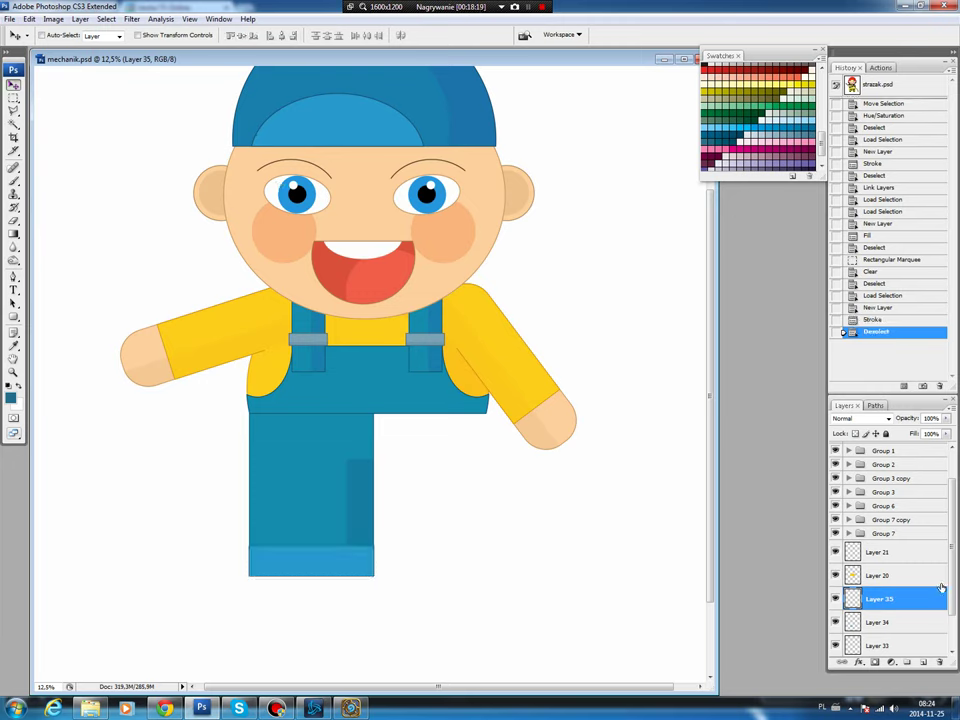
click(876, 618)
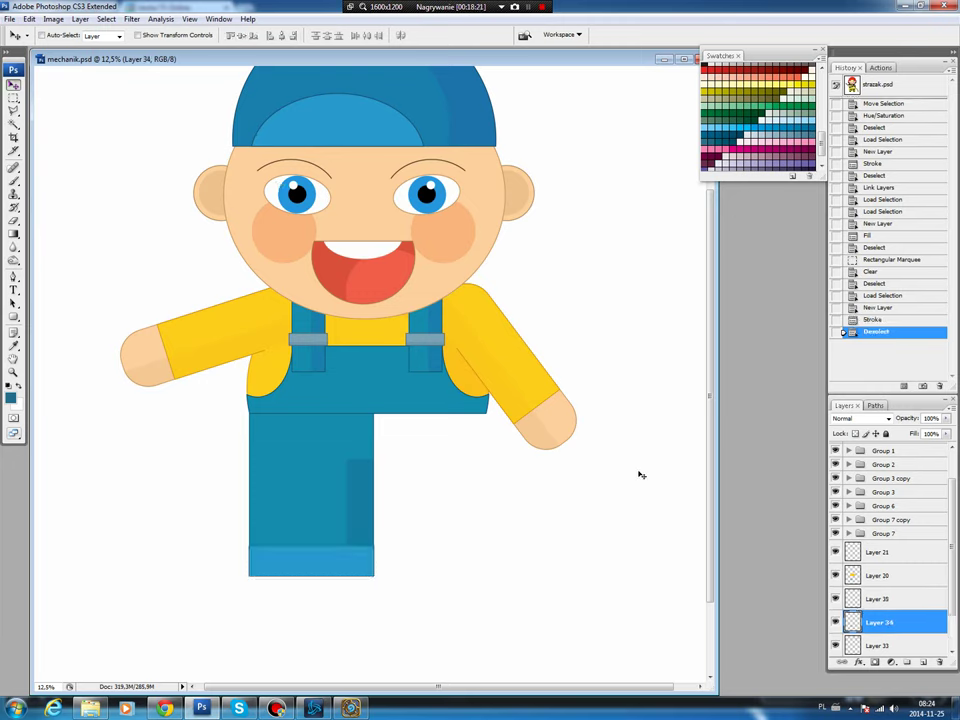
Darken the cuff's right corner by lowering Lightness to continue the leg's shading stripe.
key(m)
drag(387, 532, 347, 588)
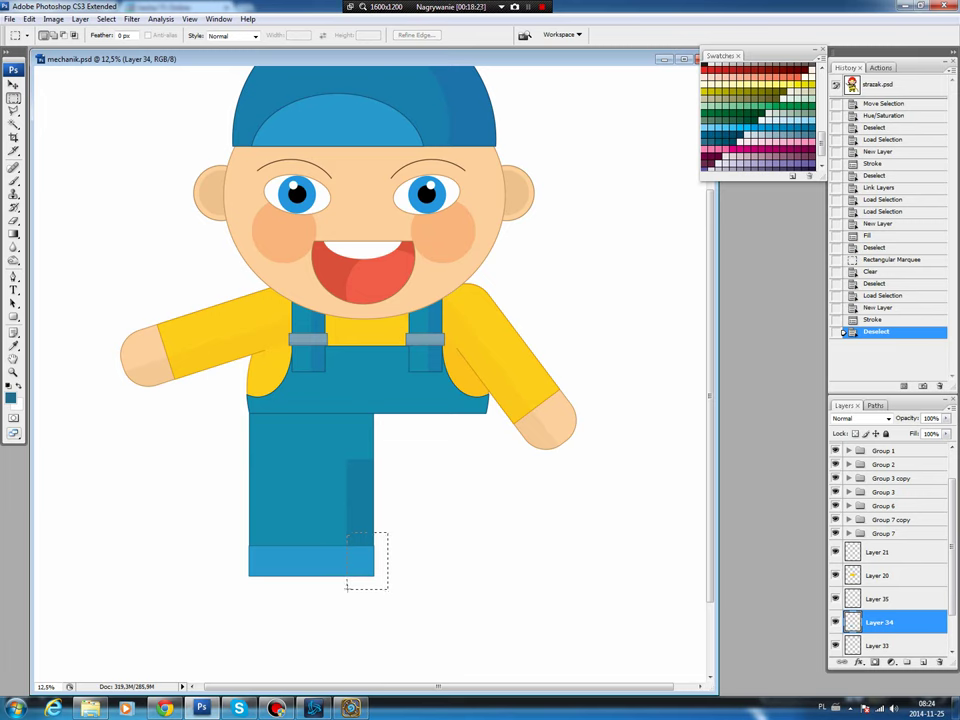
key(ctrl+u)
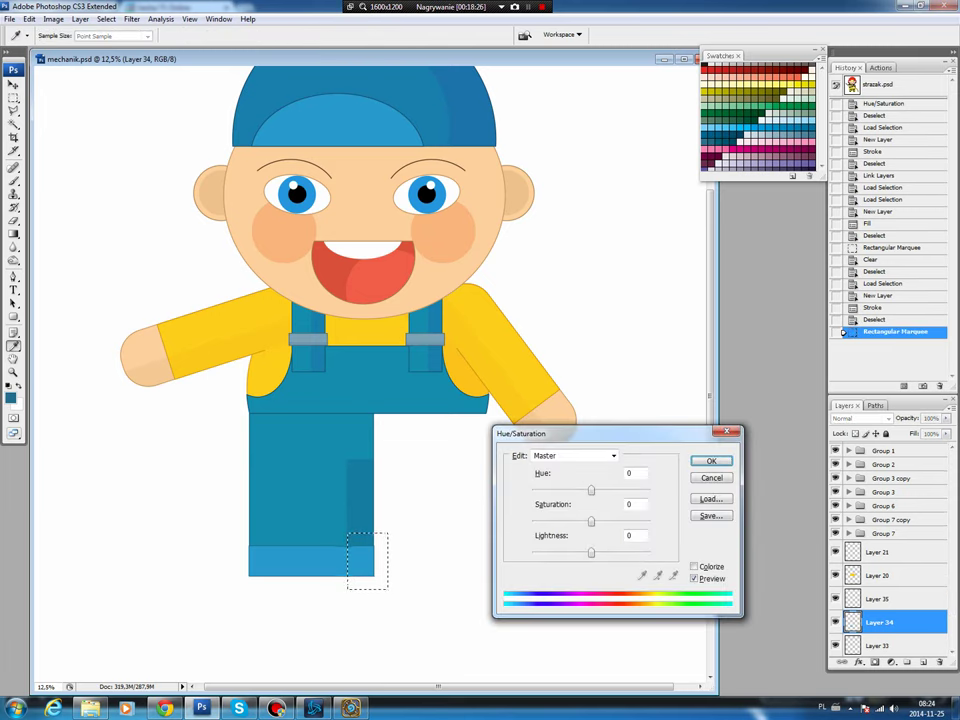
drag(591, 553, 590, 556)
click(711, 461)
key(ctrl+d)
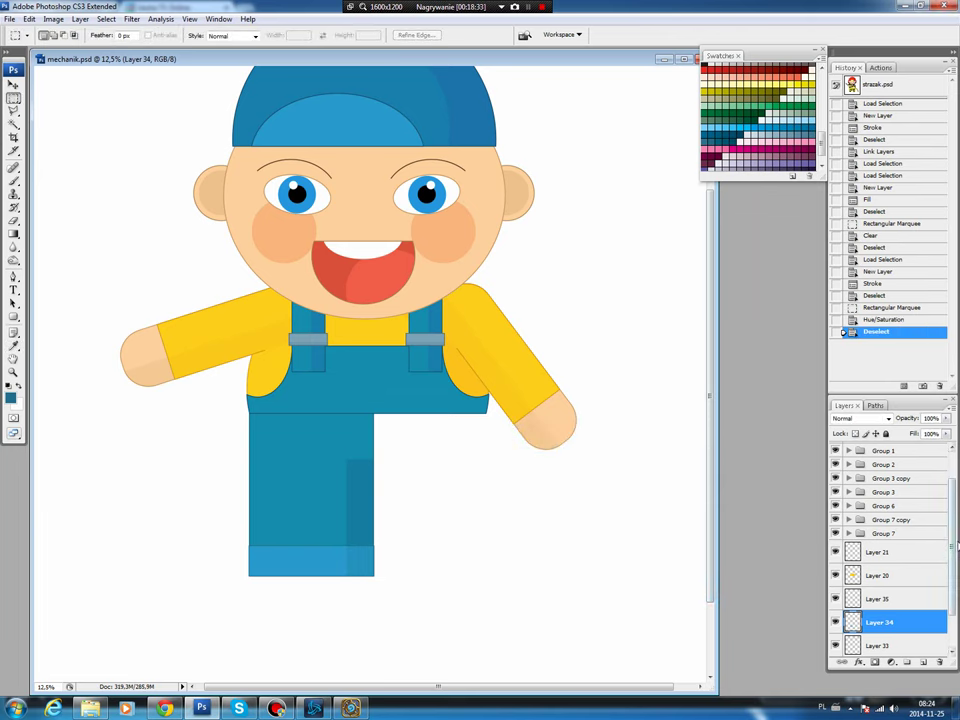
Select Layers 32–35, link them, and group them as Group 8.
scroll(954, 540, down, 3)
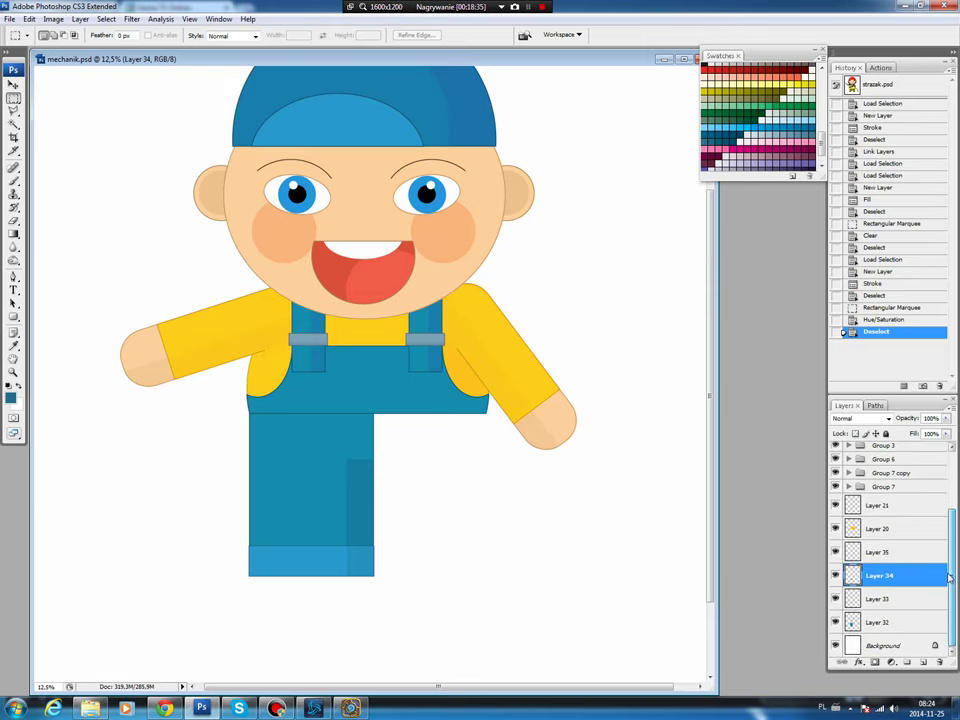
click(888, 553)
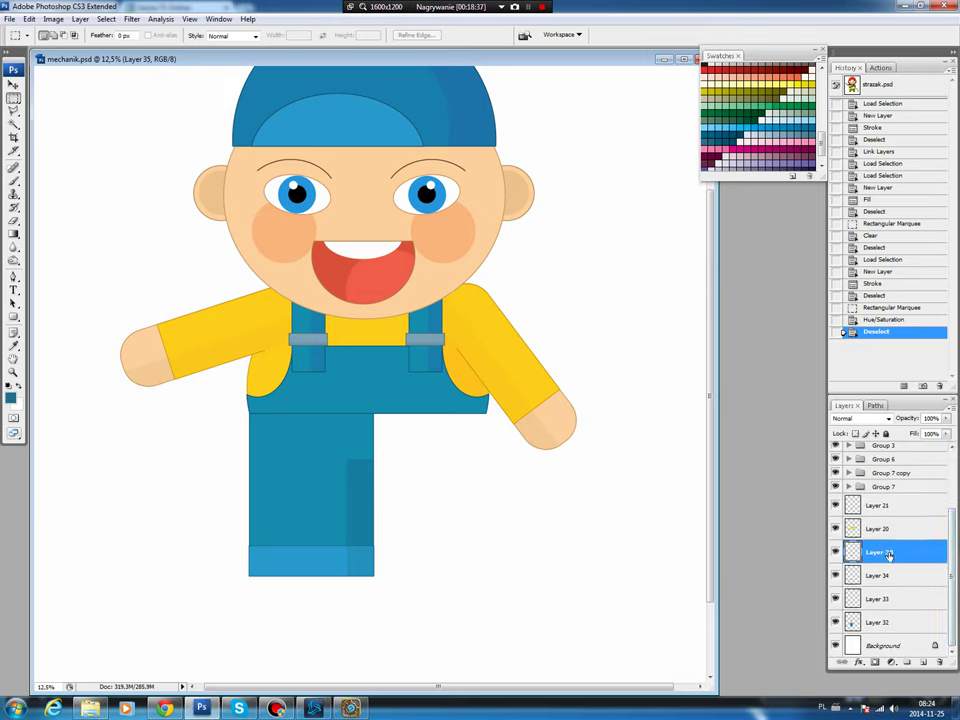
shift+click(885, 622)
click(843, 662)
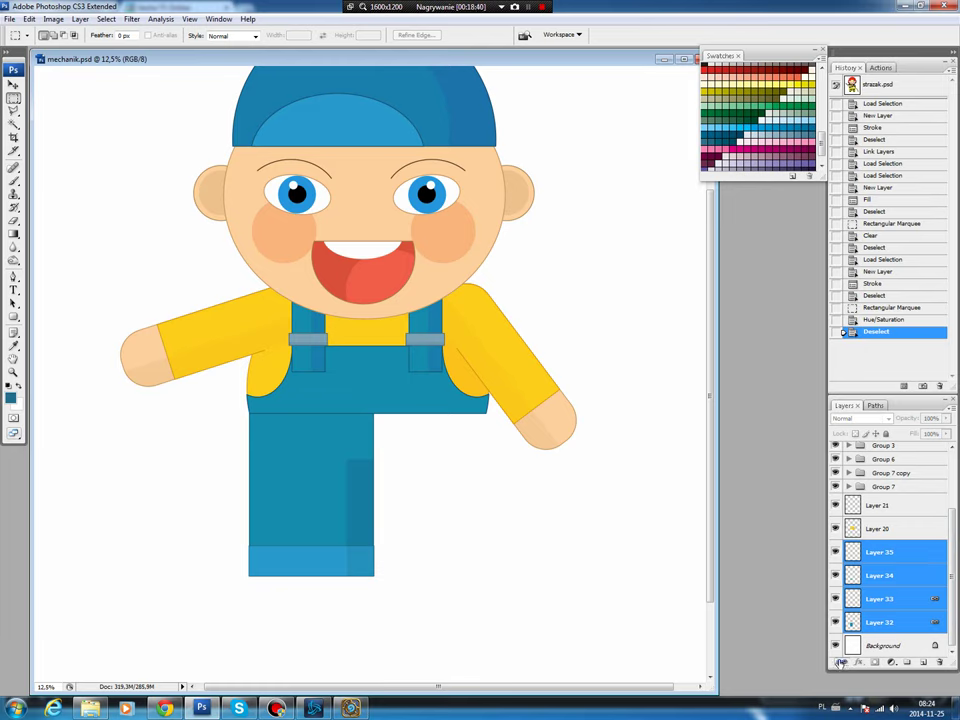
click(842, 662)
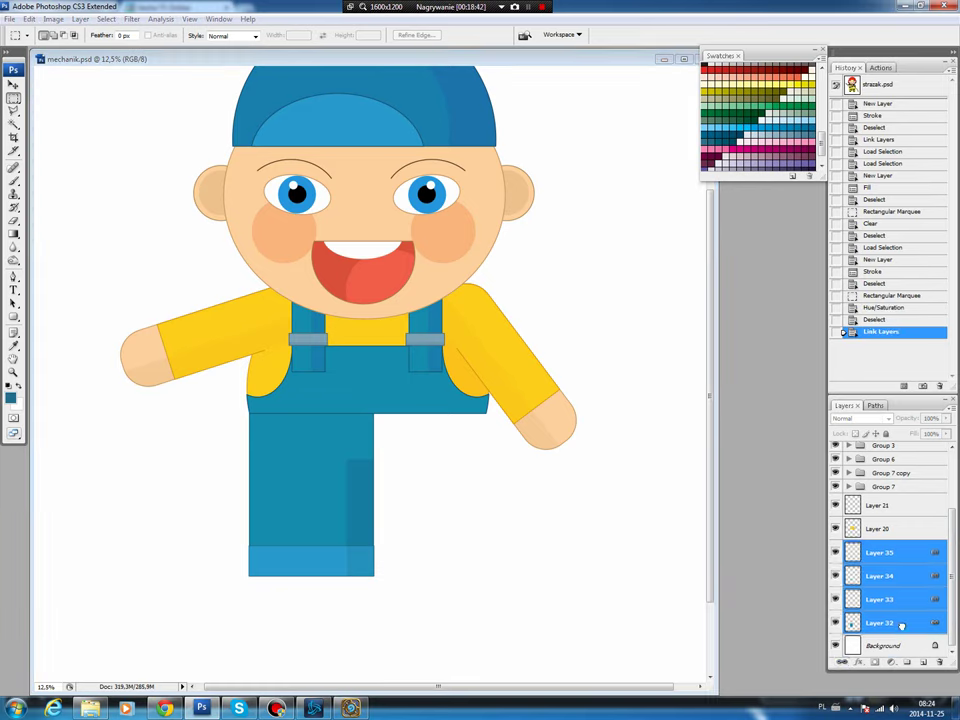
mouse_move(899, 623)
mouse_down()
mouse_move(906, 662)
mouse_move(923, 662)
mouse_up()
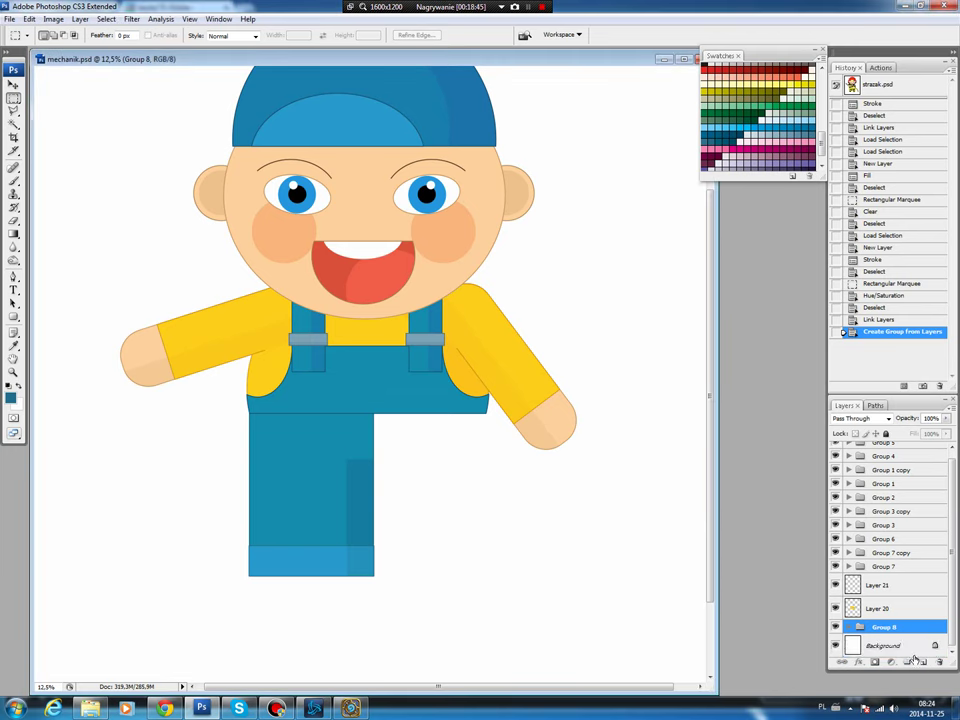
Flip the duplicated leg horizontally and place it beside the original.
click(29, 19)
mouse_move(48, 230)
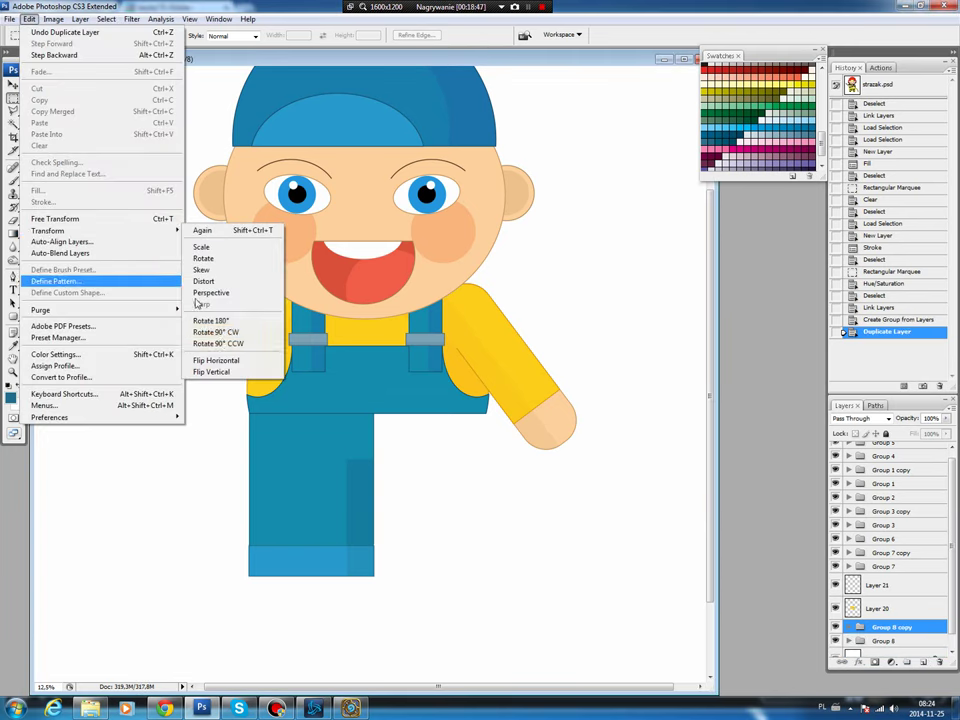
click(215, 360)
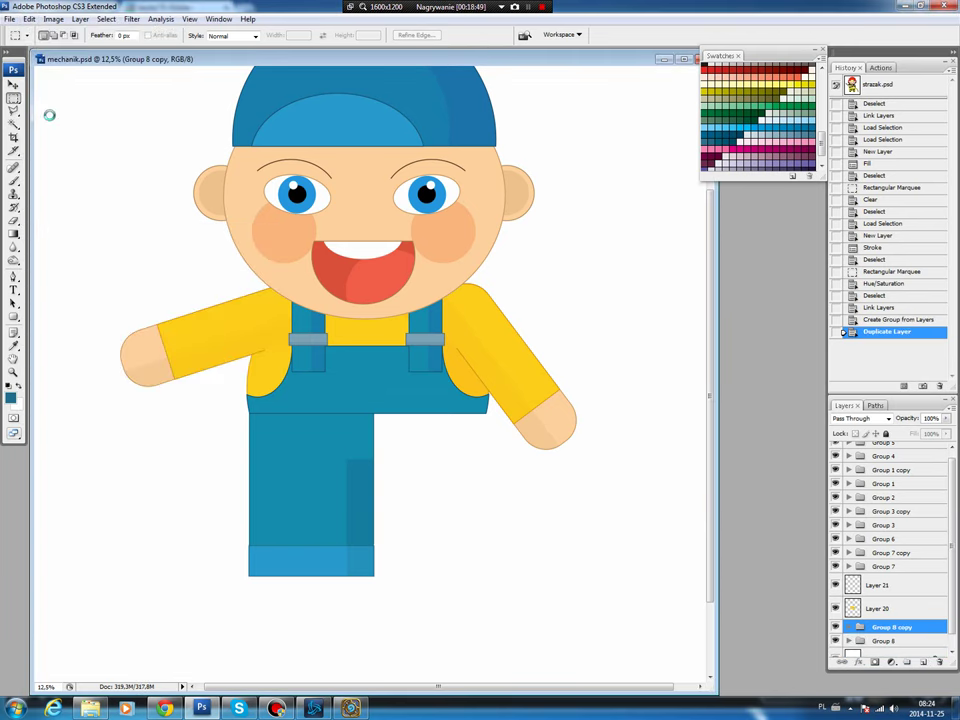
key(v)
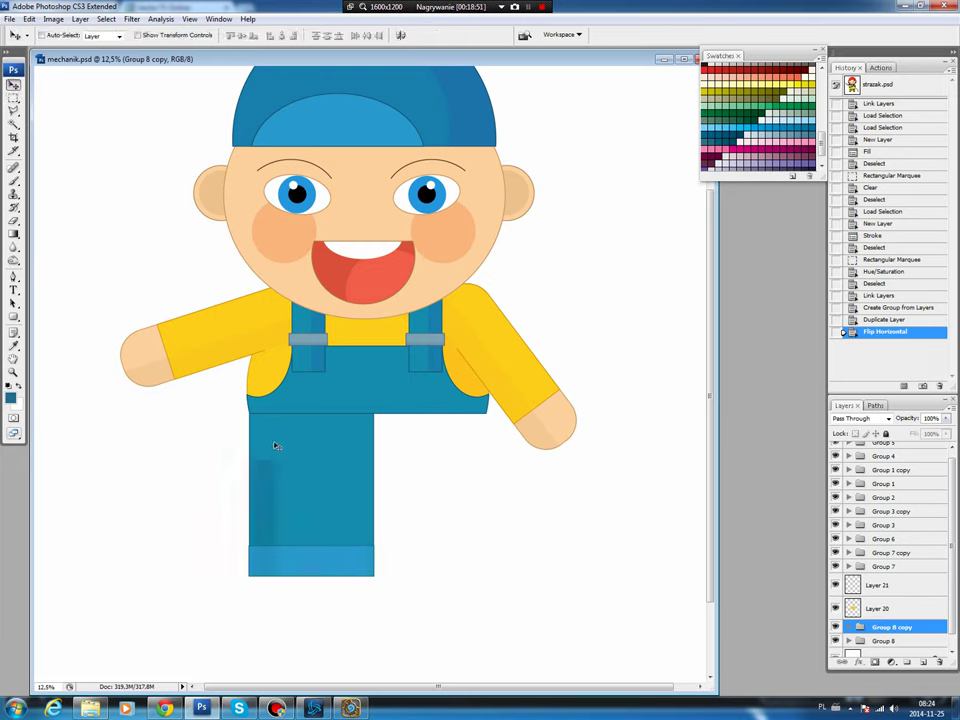
drag(276, 446, 390, 461)
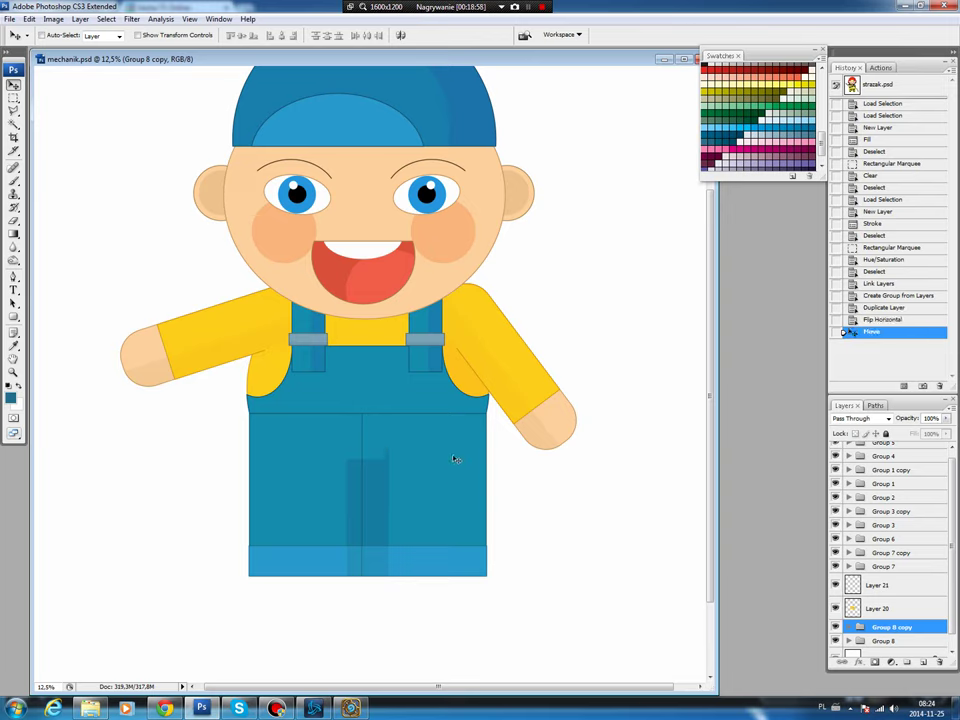
Tilt the second leg slightly outward with Free Transform and shift it into position.
key(ctrl+t)
drag(553, 463, 546, 450)
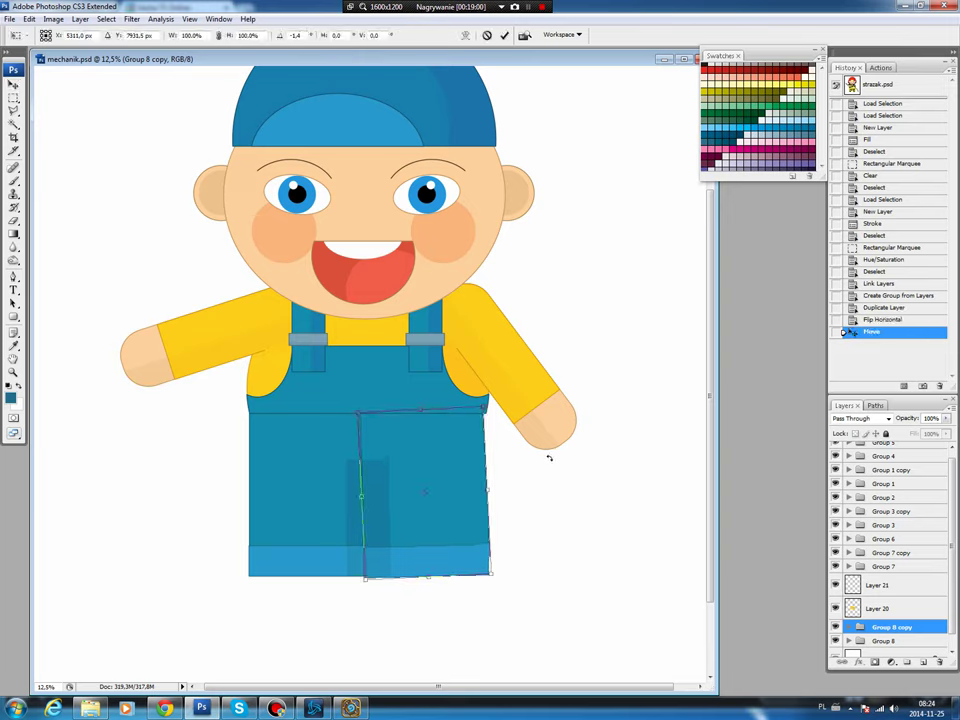
drag(459, 476, 466, 486)
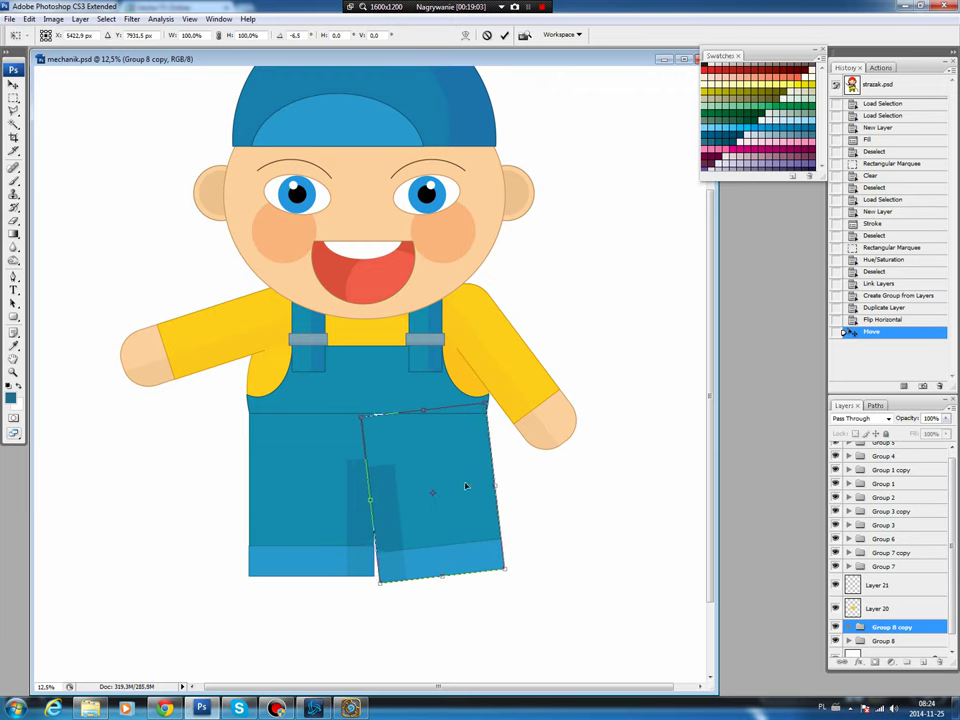
key(Return)
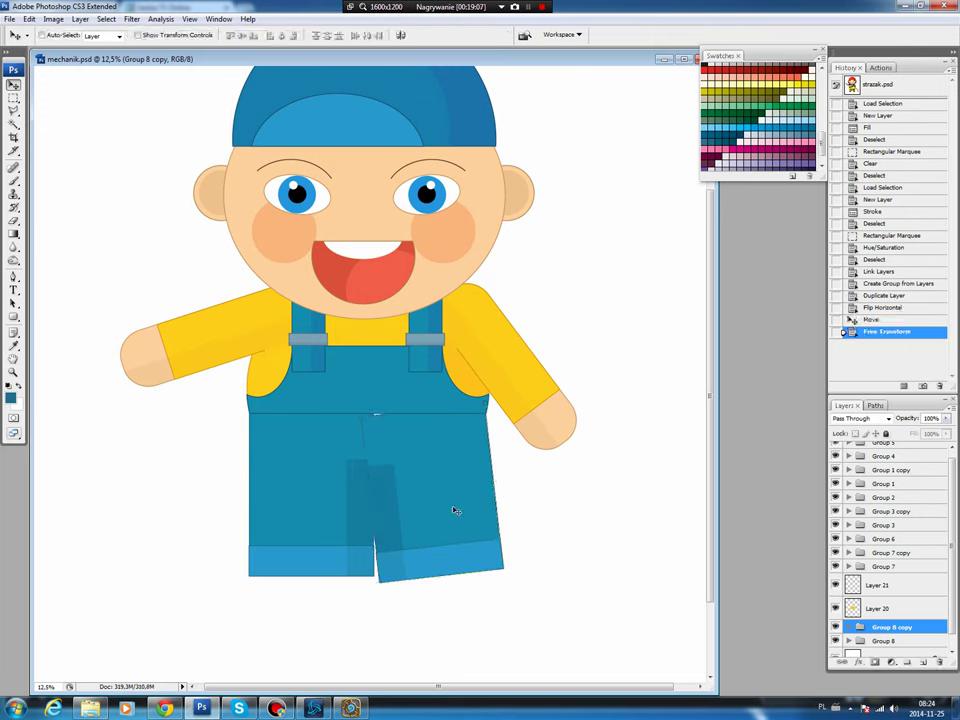
drag(322, 533, 322, 530)
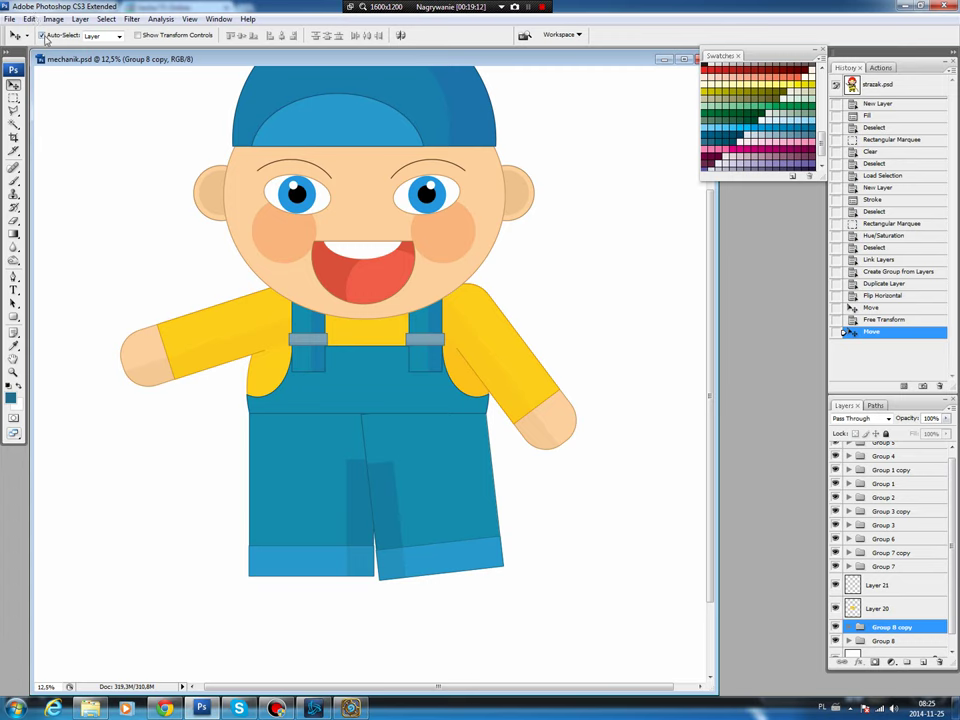
Transform the left leg's Layer 32 and nudge it slightly left into place.
click(320, 436)
key(ctrl+t)
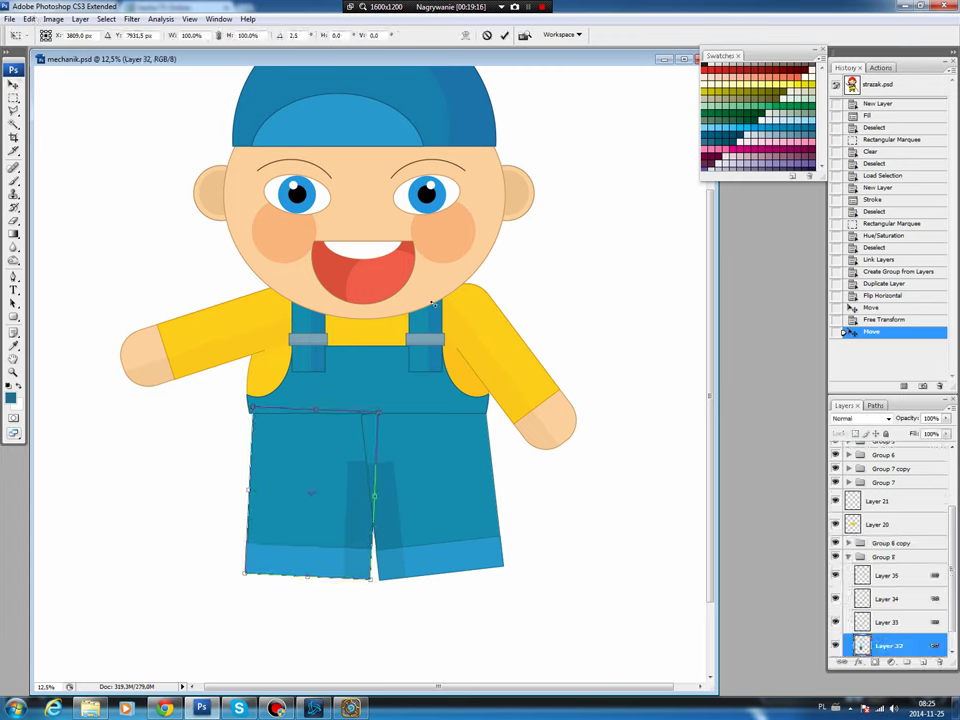
key(Return)
key(Left)
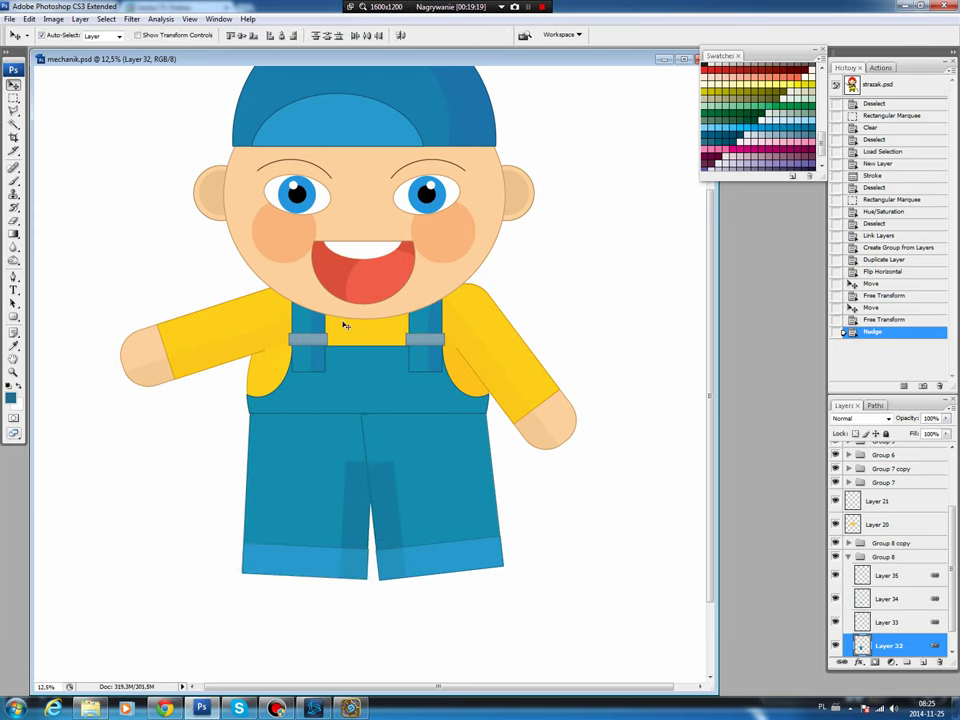
On Layer 33 copy, lasso and delete the outline where the two legs overlap.
click(392, 427)
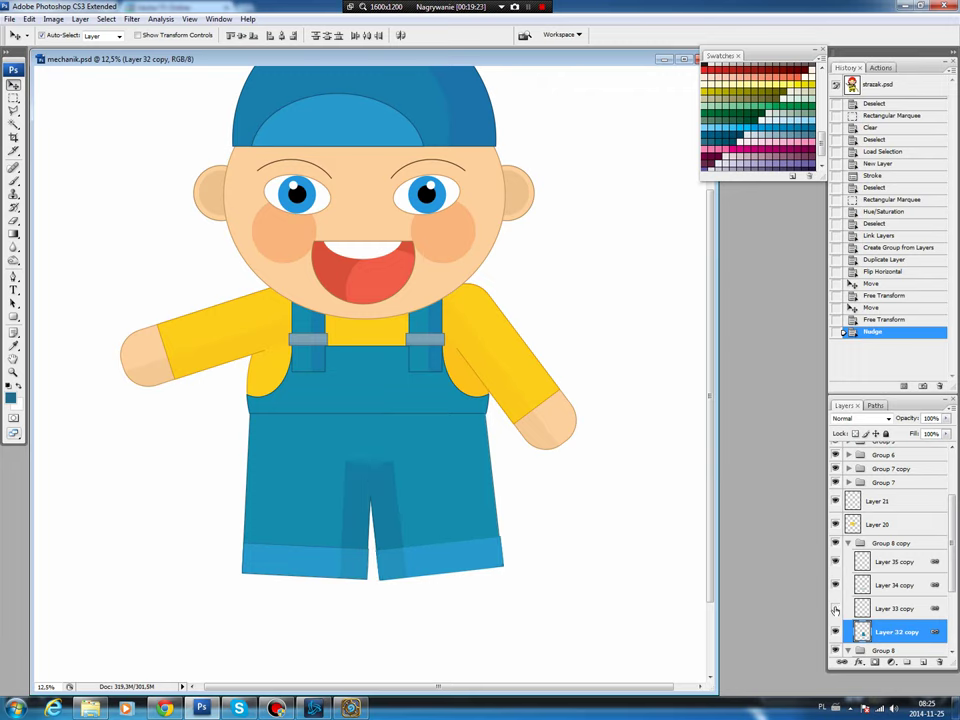
click(862, 610)
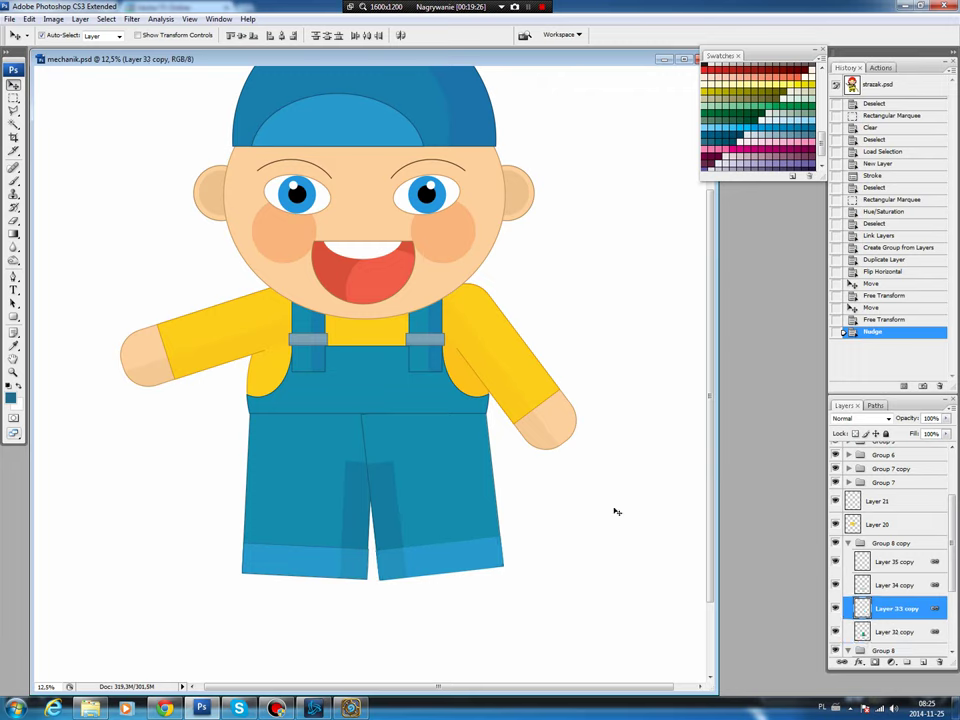
key(l)
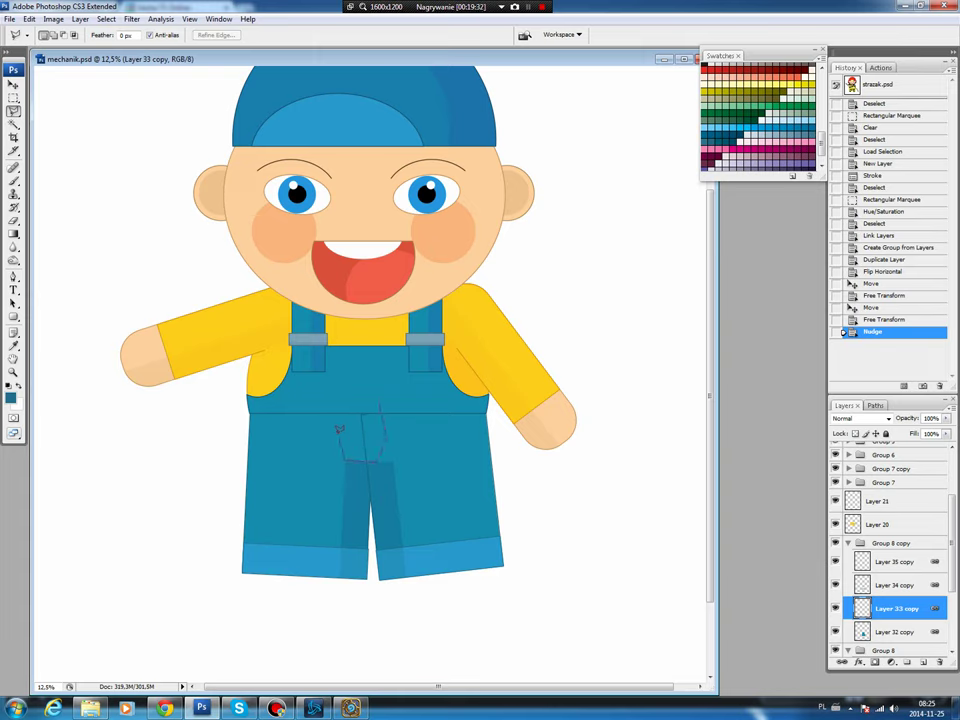
click(380, 403)
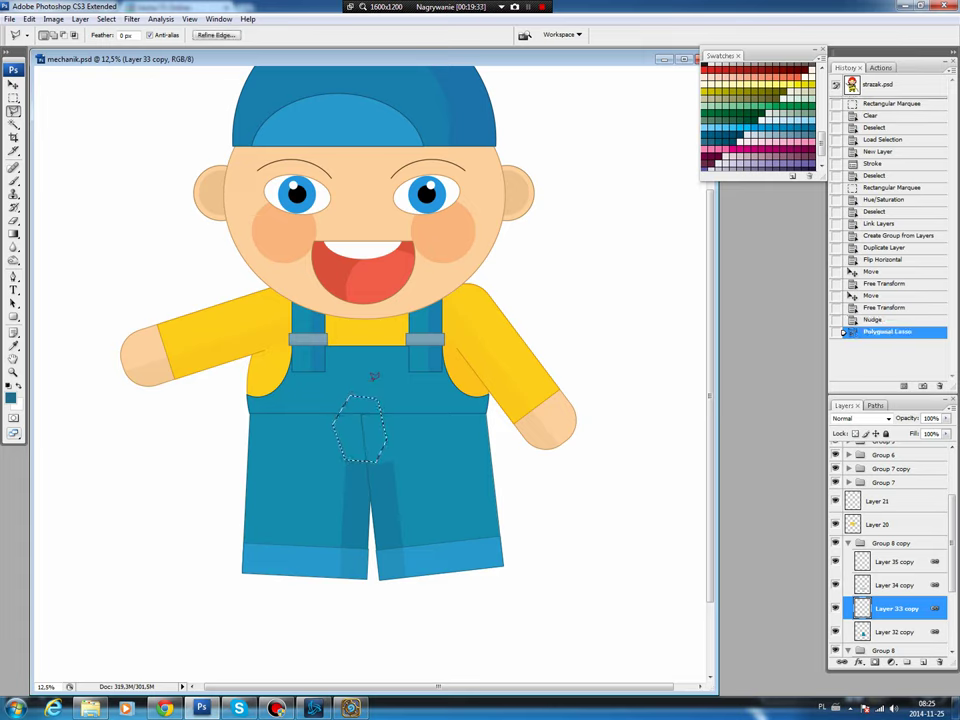
key(Delete)
key(ctrl+d)
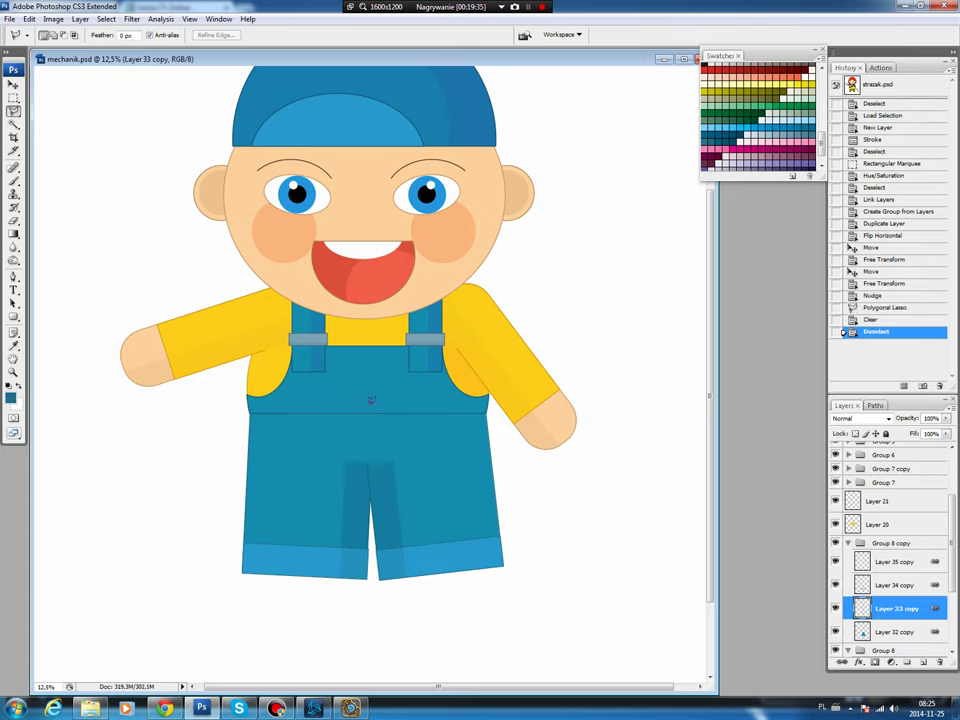
key(v)
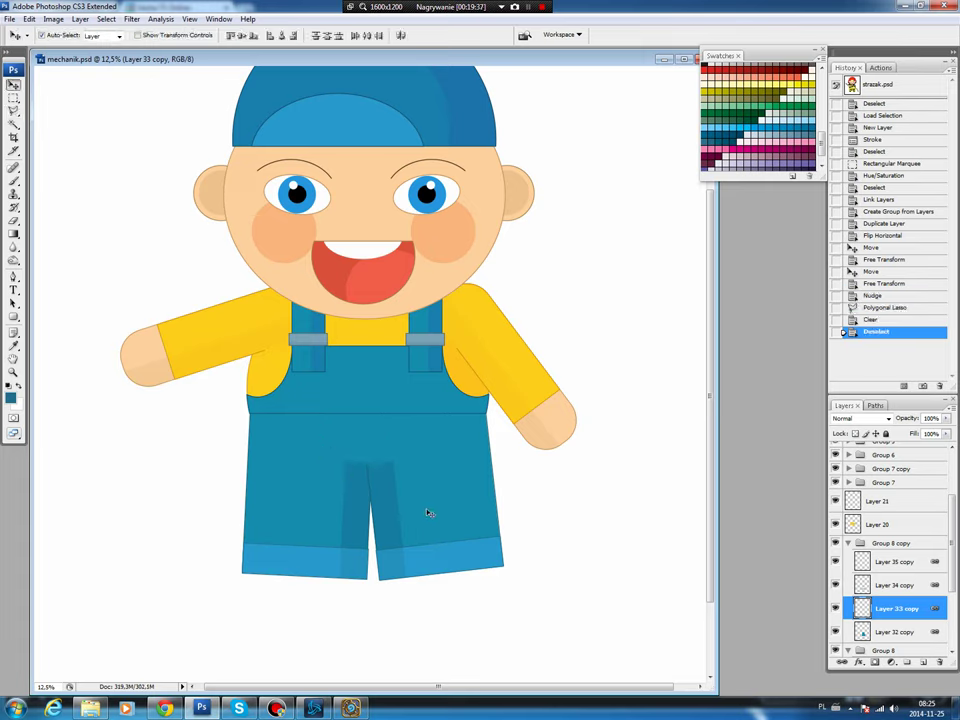
drag(420, 546, 420, 525)
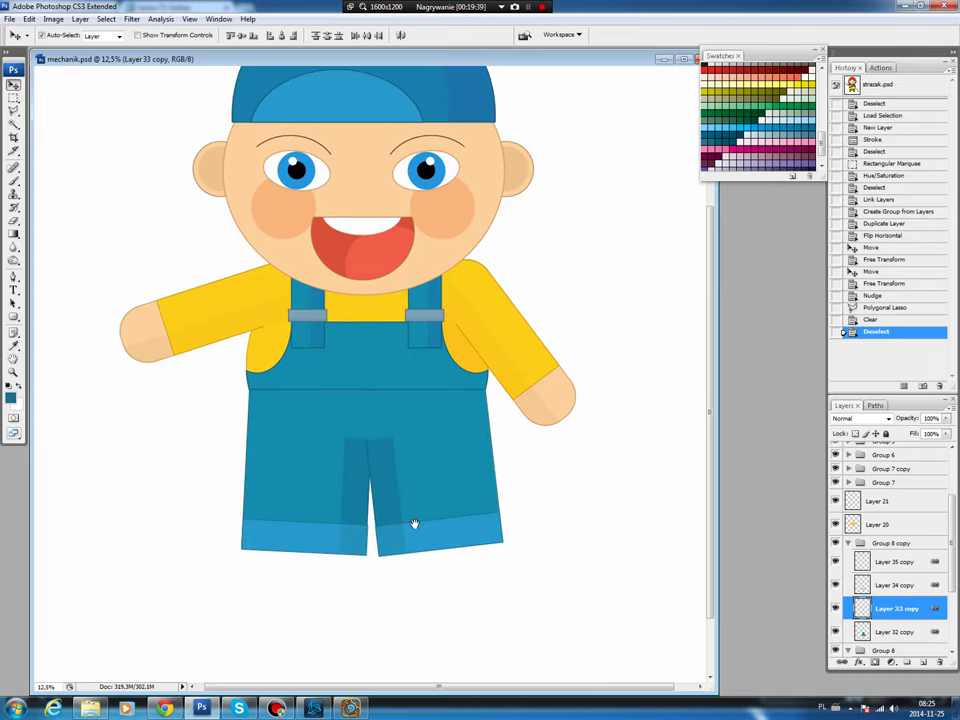
On a new layer, make an oval selection across the overalls' front and fill it.
click(849, 543)
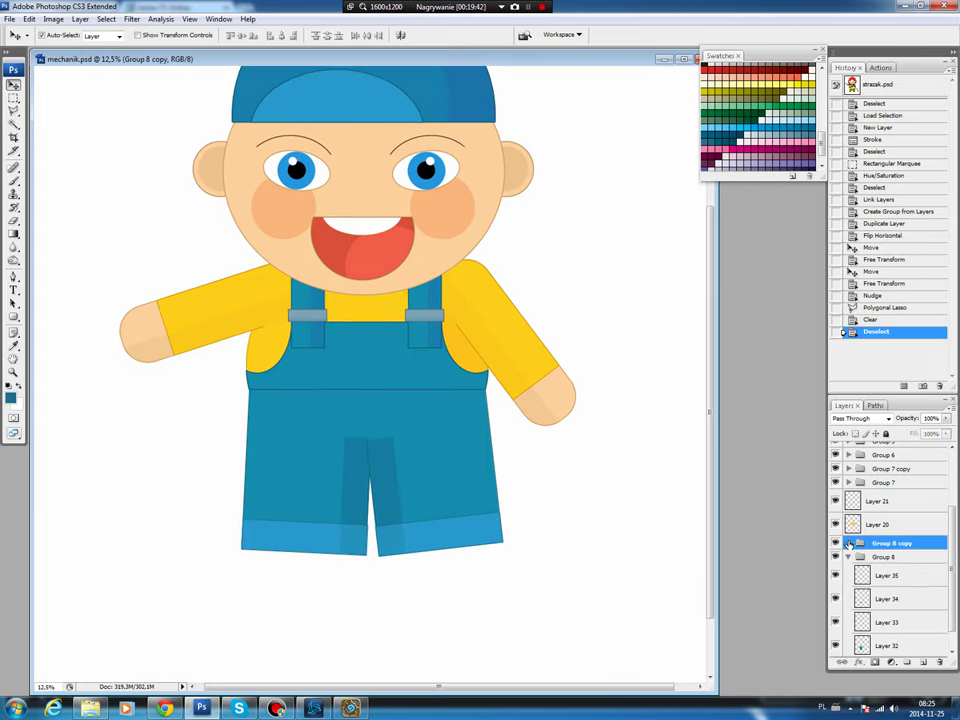
click(922, 663)
right_click(15, 97)
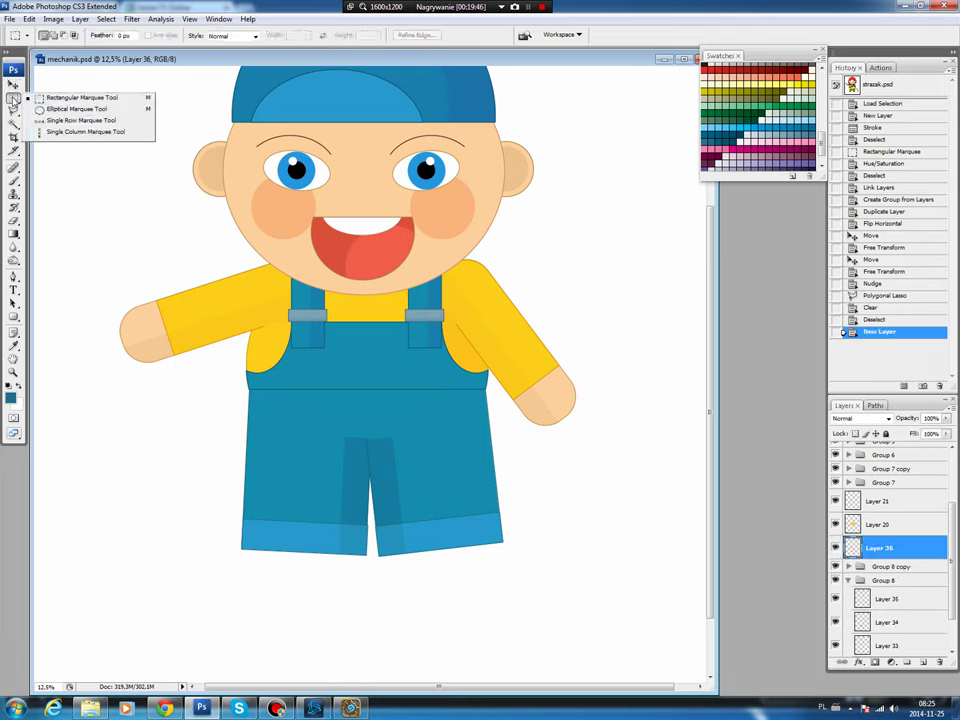
click(60, 109)
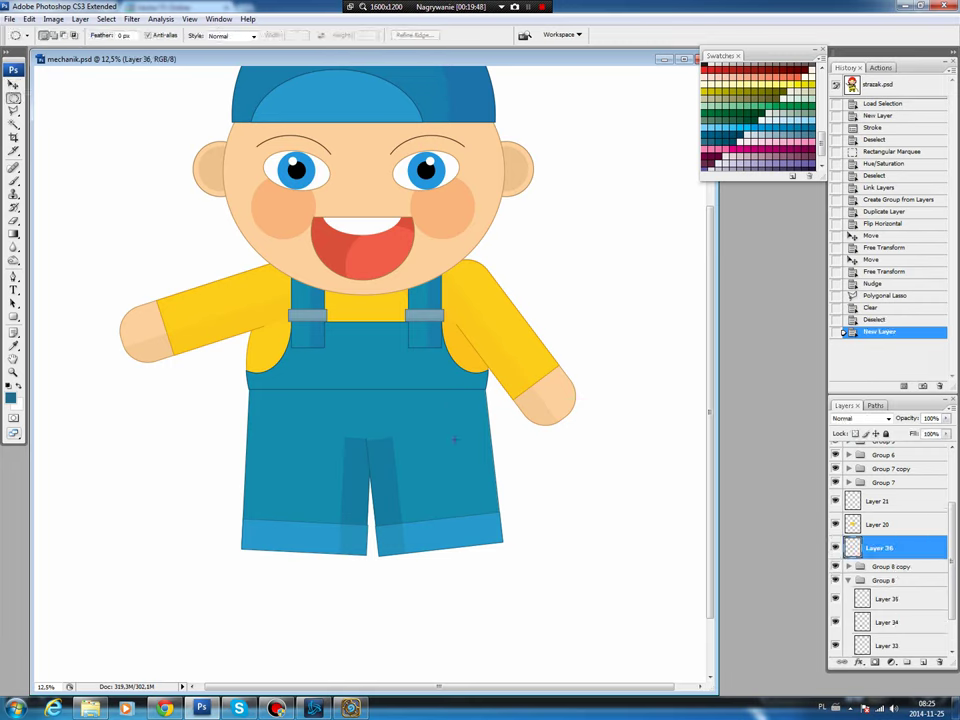
drag(455, 447, 455, 447)
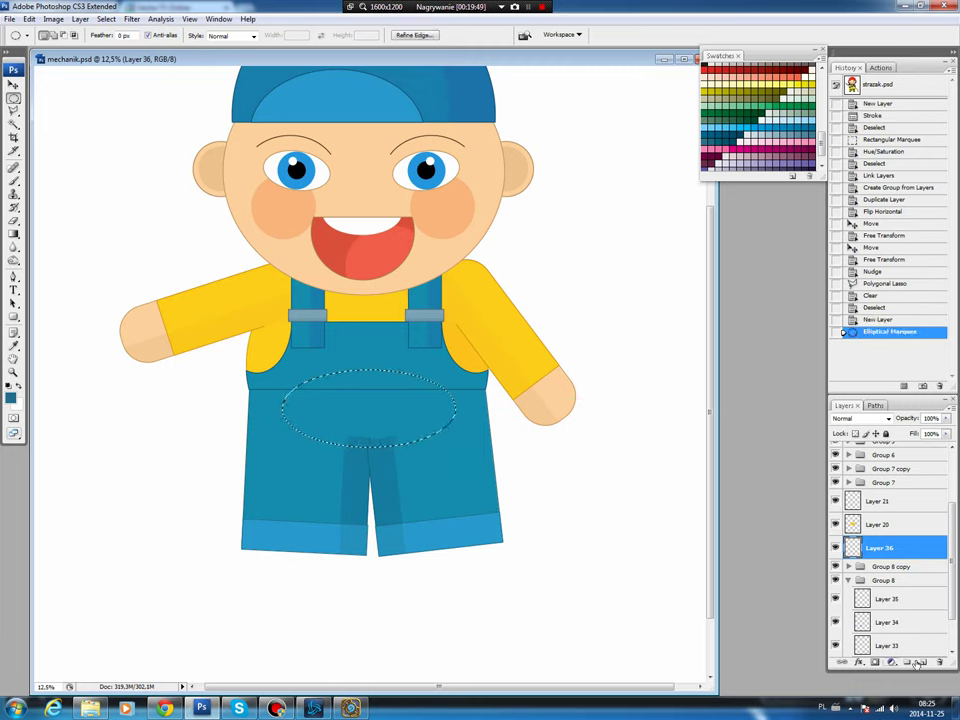
key(ctrl+shift+alt+n)
key(b)
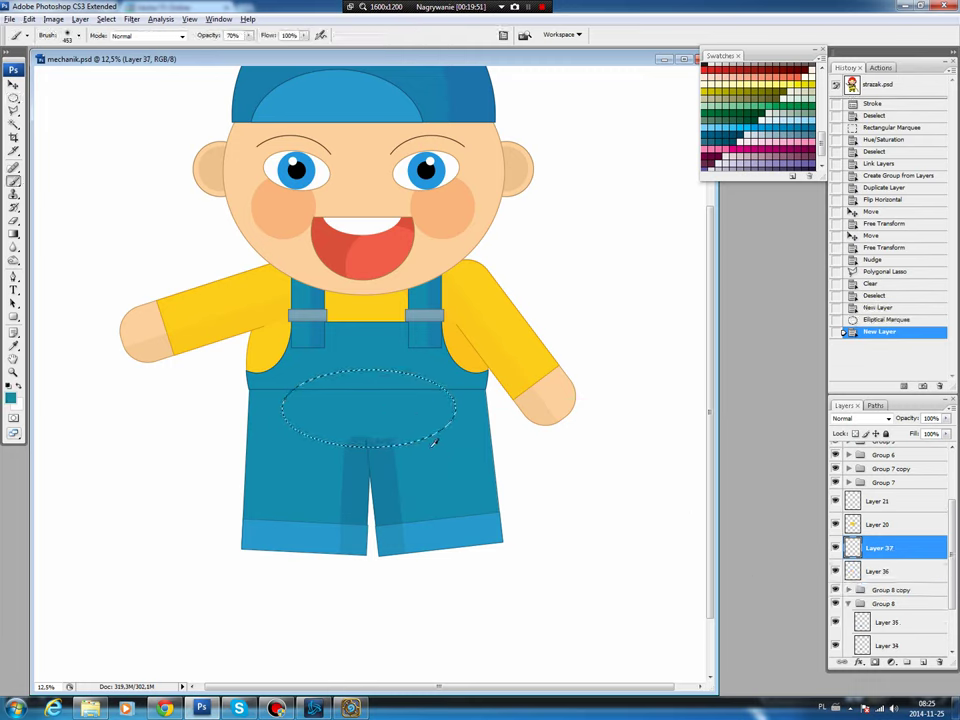
key(alt+BackSpace)
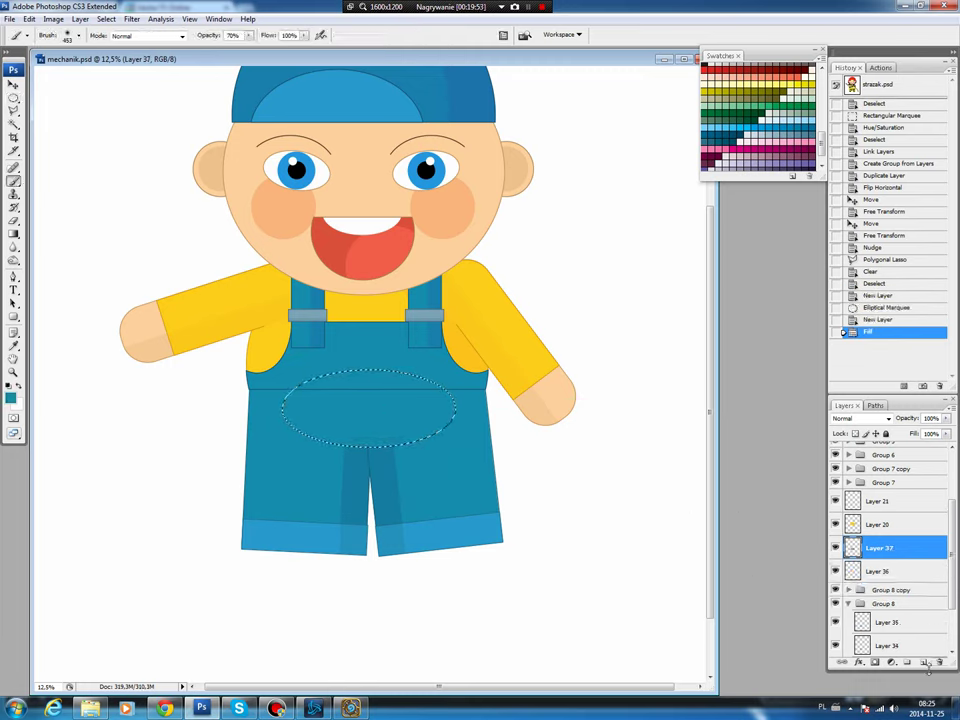
Stroke the oval's outline on another new layer, then deselect.
key(ctrl+shift+alt+n)
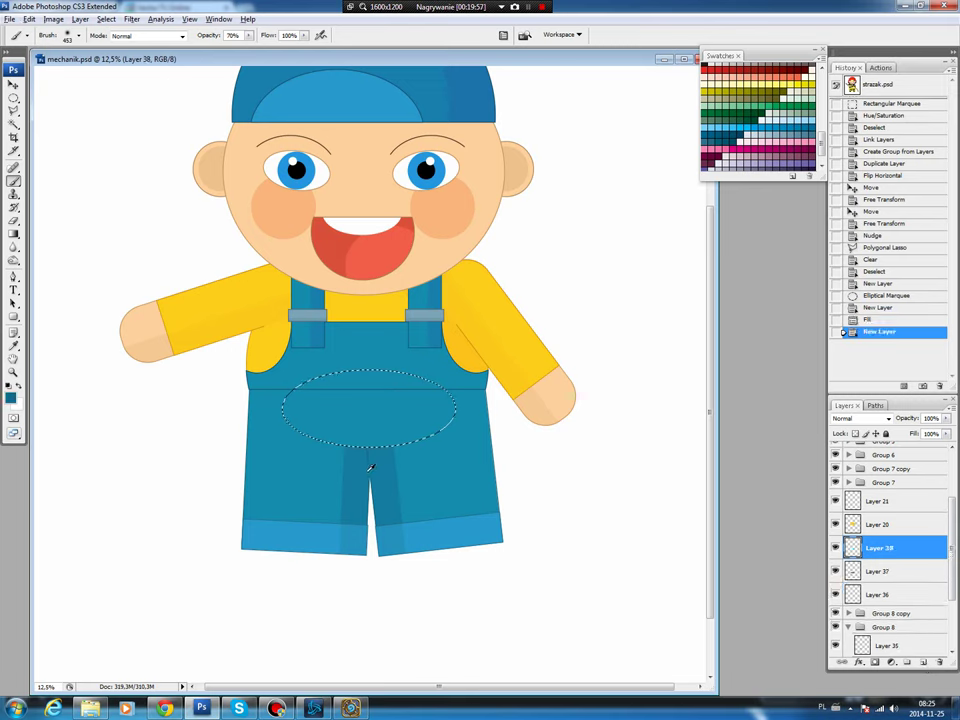
click(29, 19)
click(53, 203)
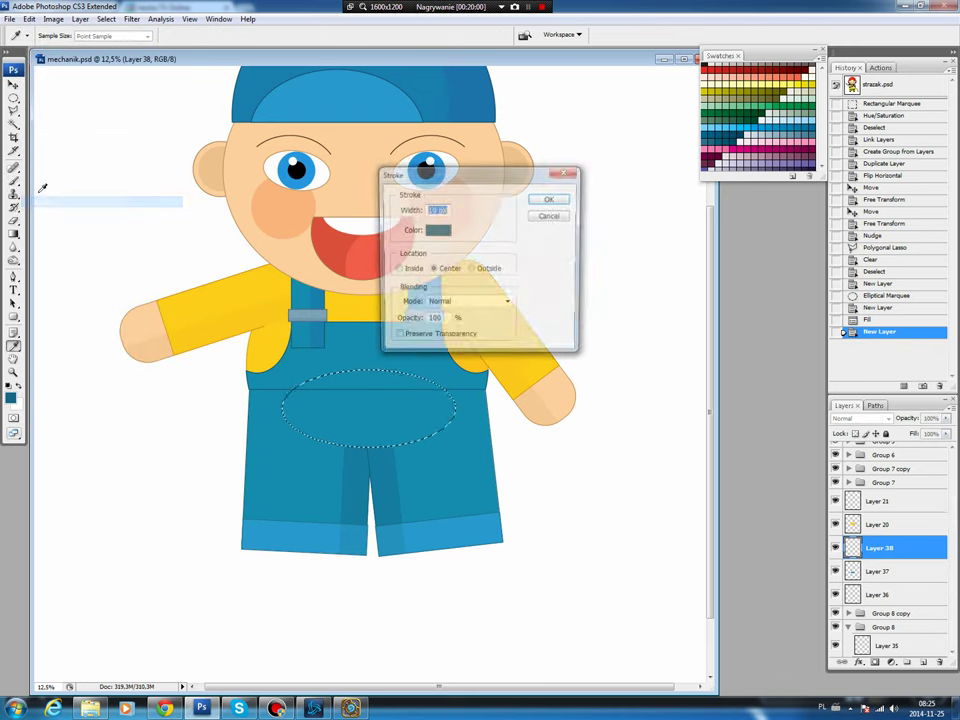
key(Return)
key(ctrl+d)
Lasso and delete the oval outline's upper part, keeping only the lower arc.
key(l)
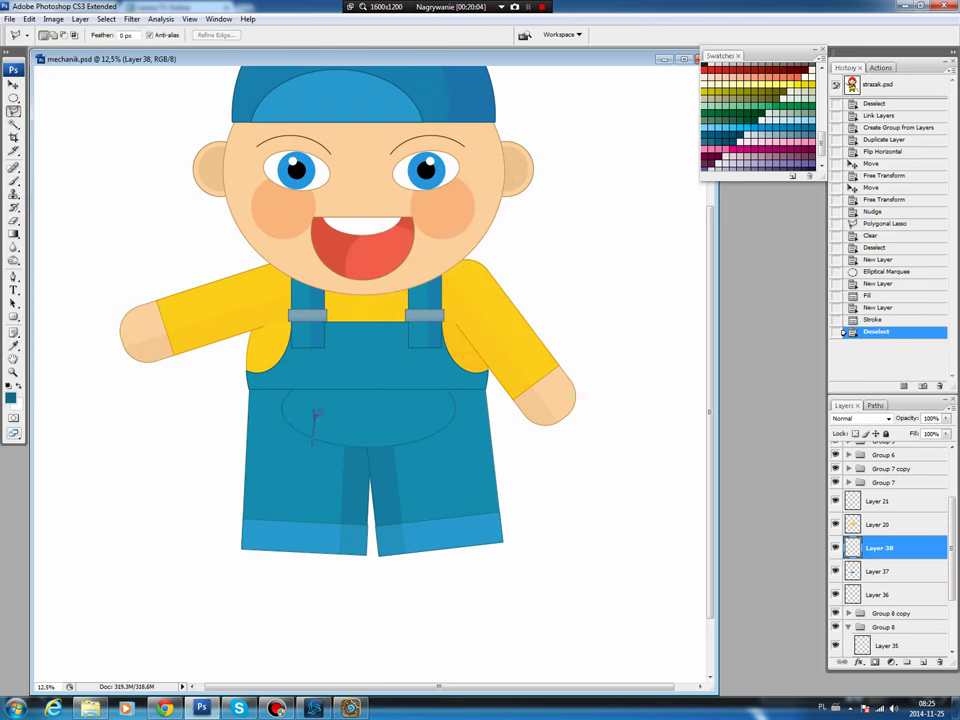
drag(314, 418, 420, 423)
mouse_move(486, 410)
mouse_down()
mouse_move(240, 318)
mouse_move(237, 467)
mouse_up()
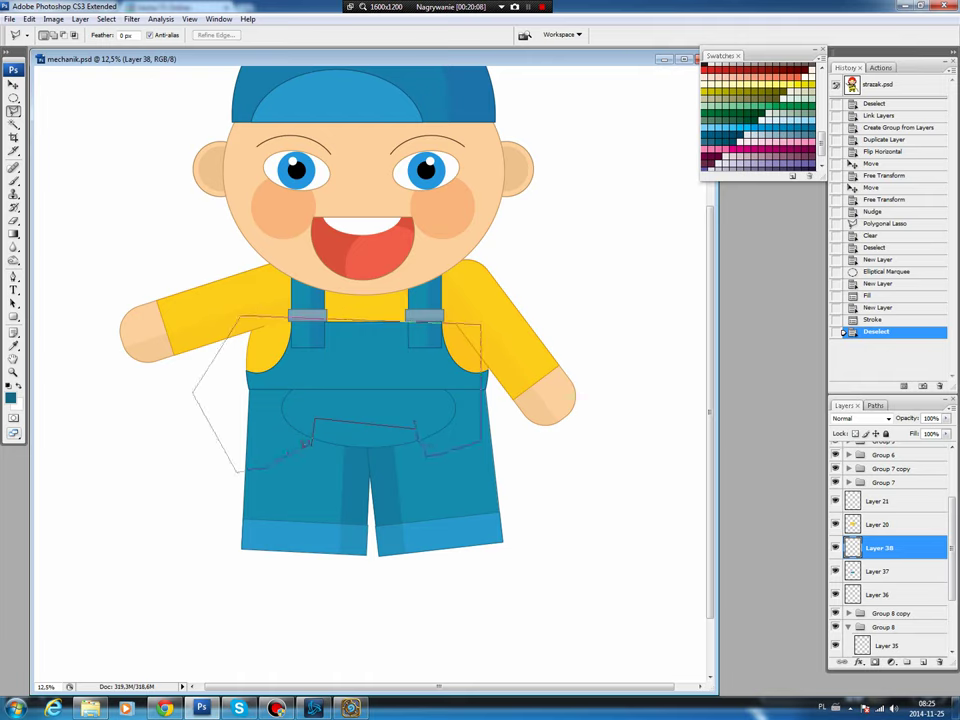
double_click(313, 443)
key(Delete)
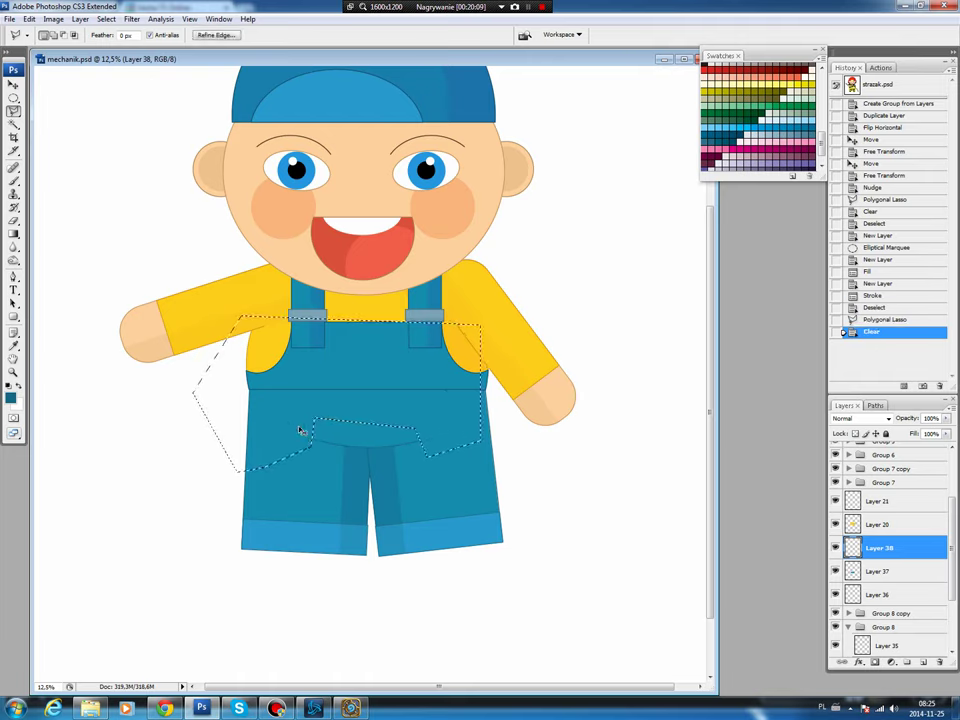
key(ctrl+d)
key(v)
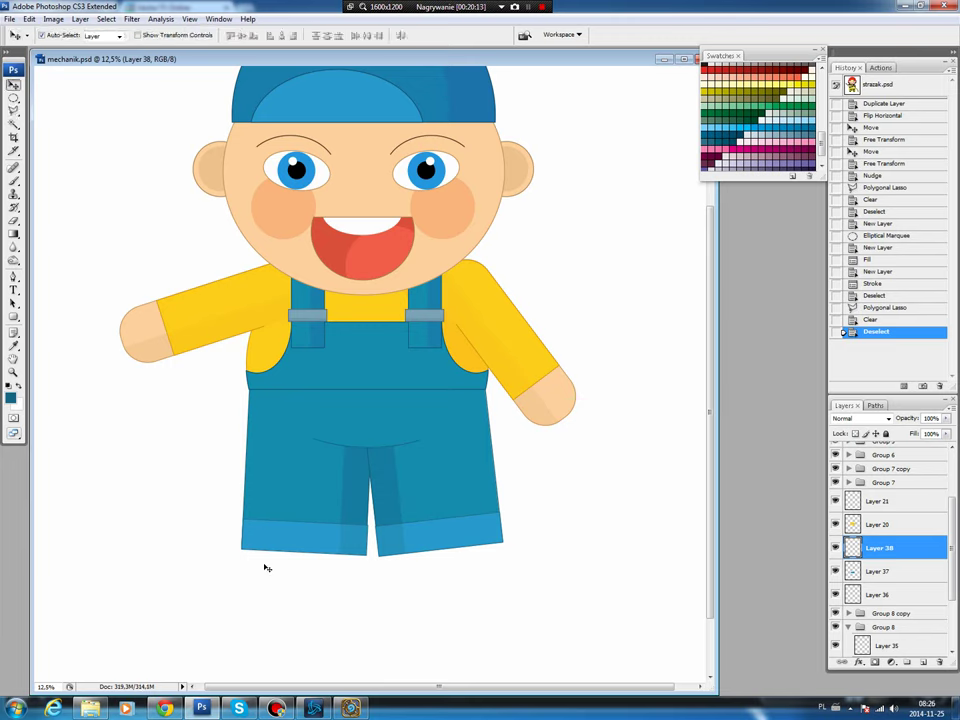
drag(425, 429, 417, 461)
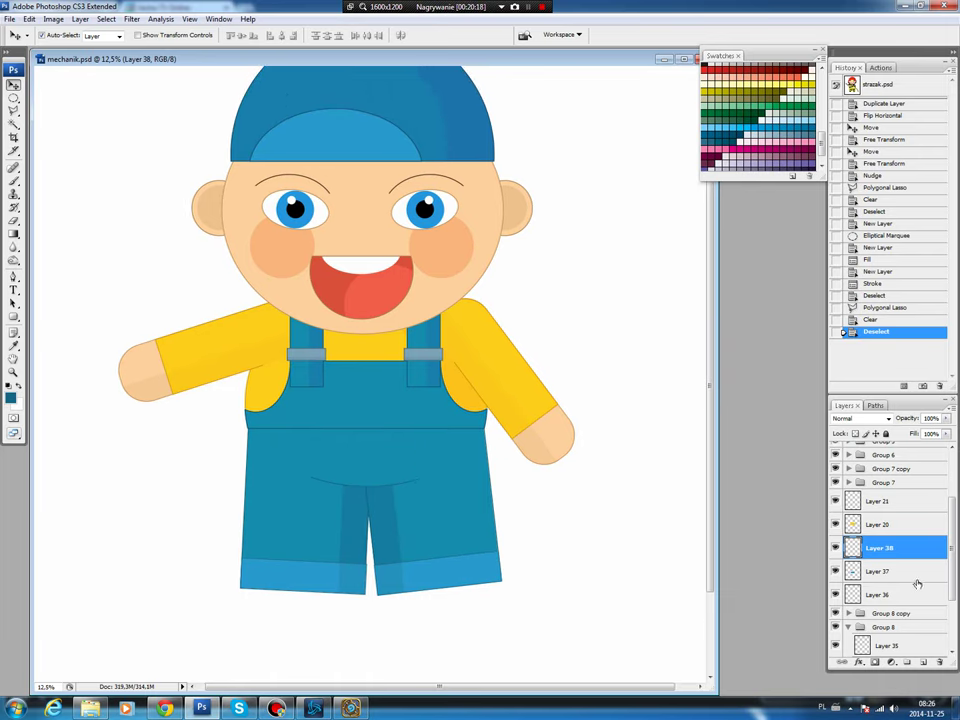
shift+click(887, 594)
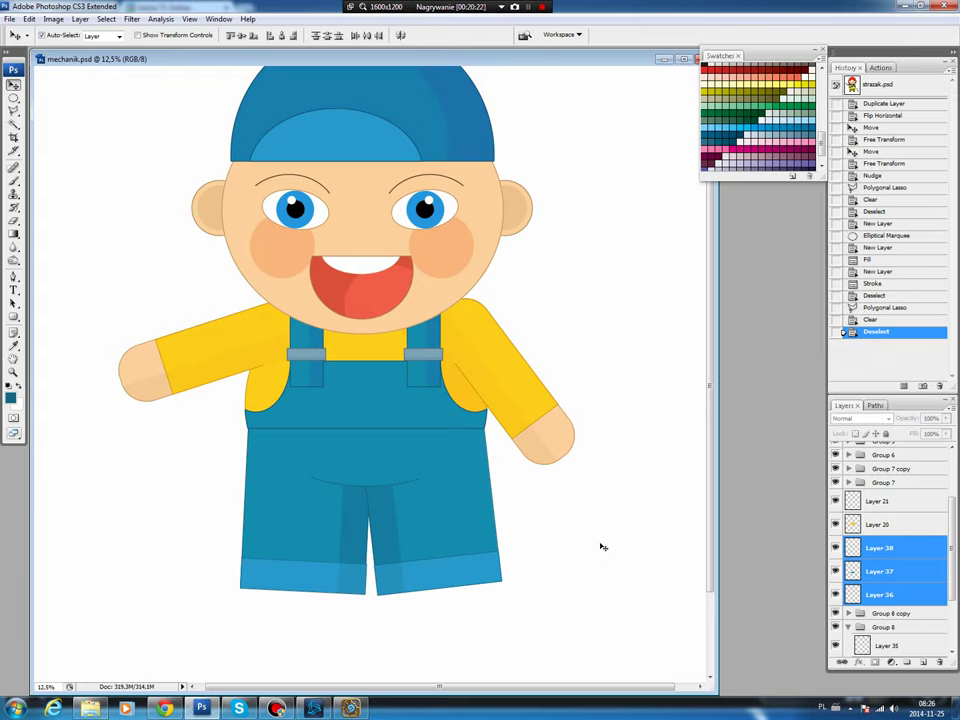
click(887, 572)
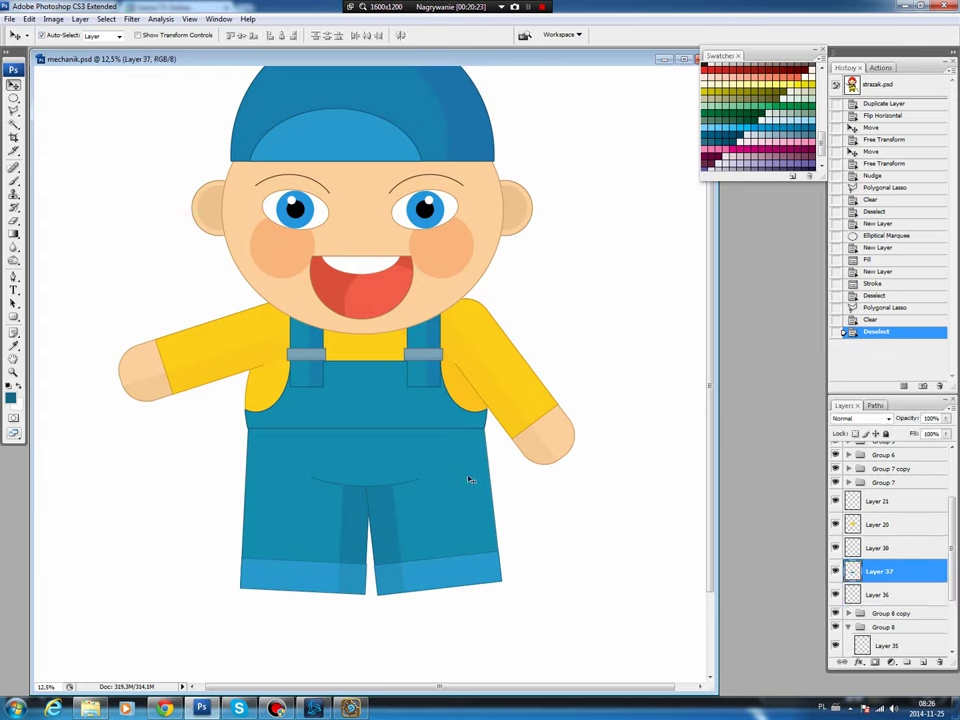
click(350, 427)
scroll(925, 477, up, 3)
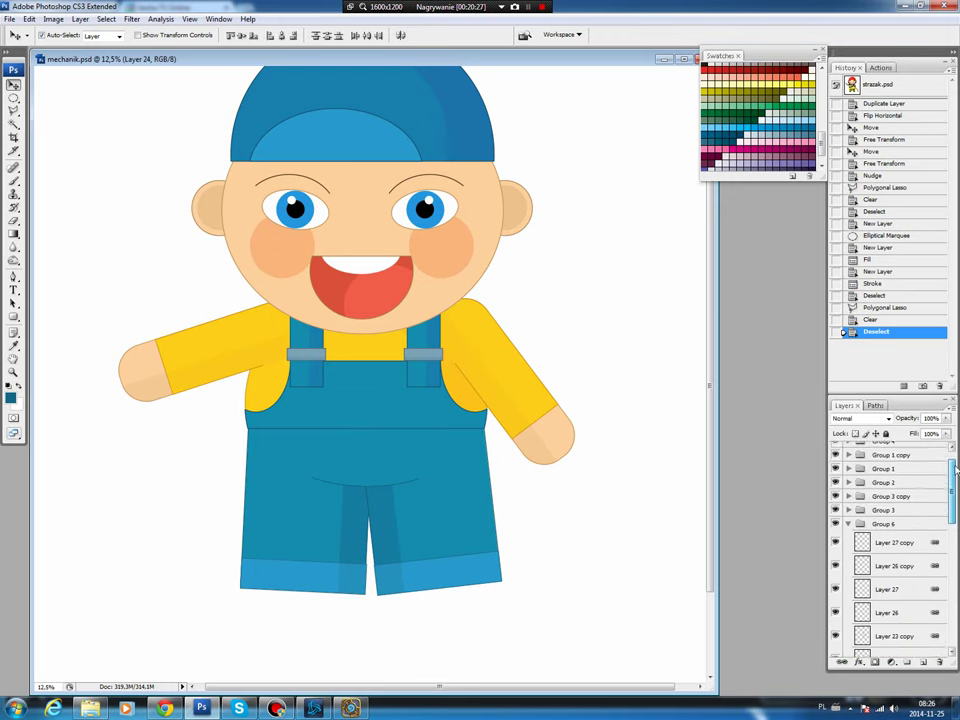
click(847, 546)
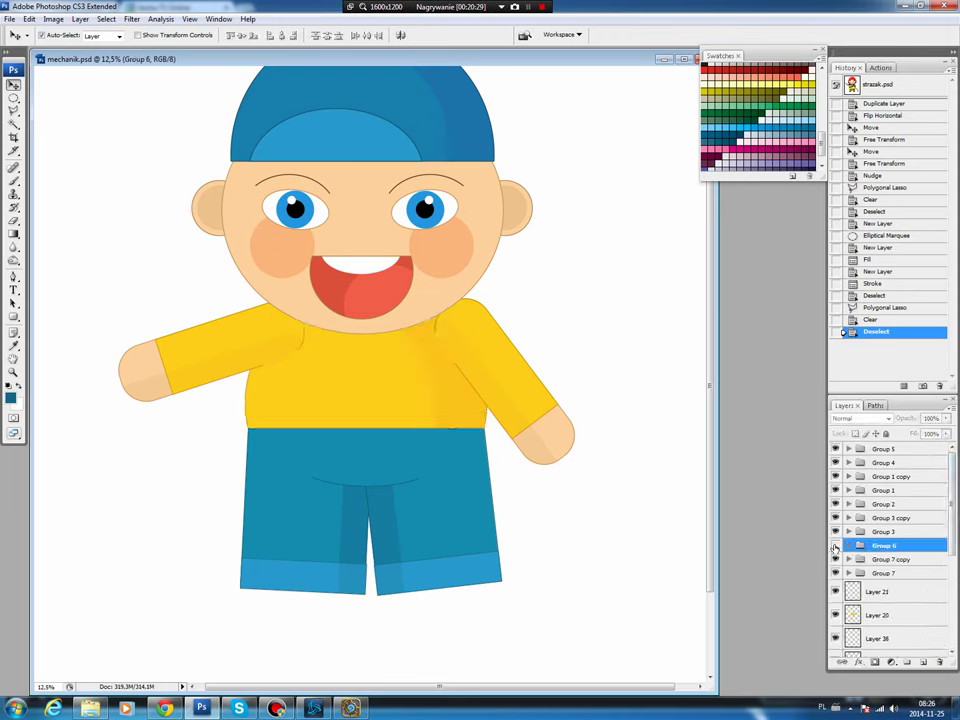
click(834, 546)
click(13, 98)
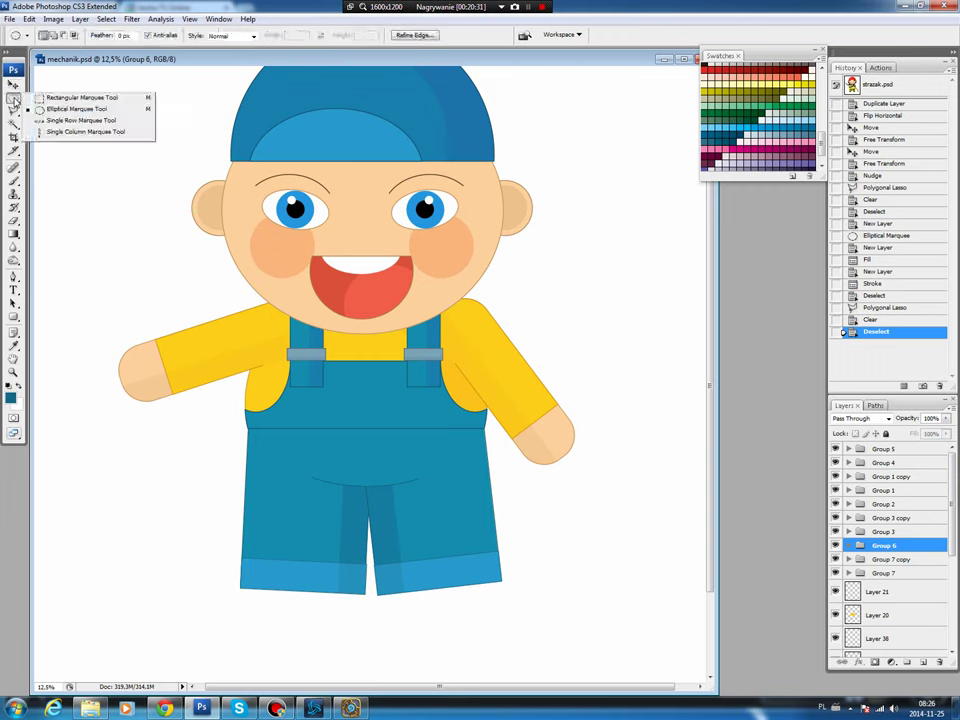
click(70, 96)
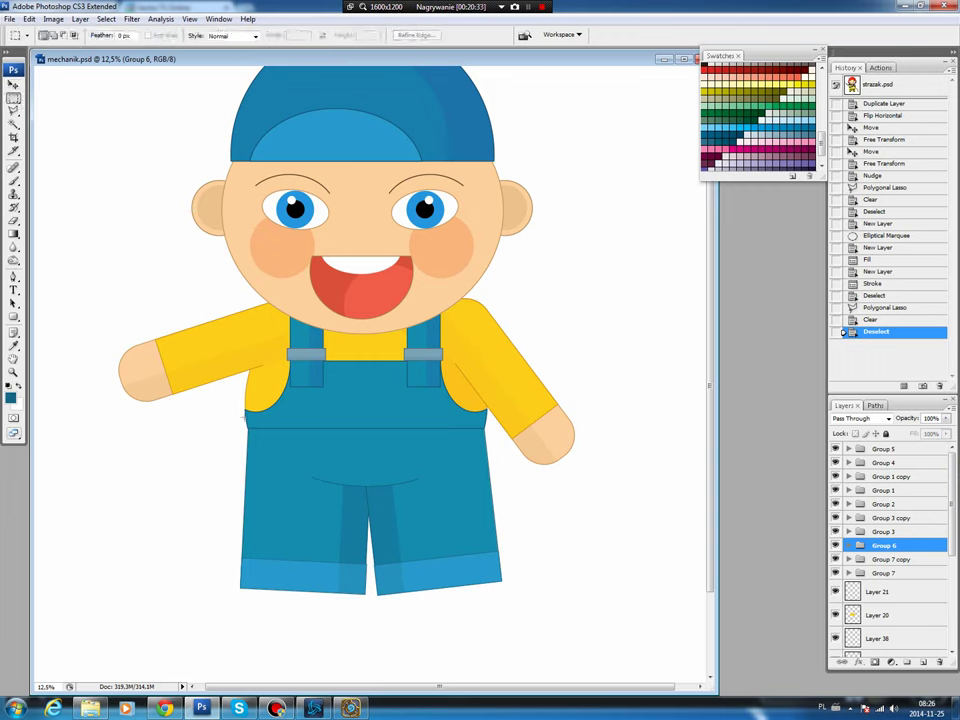
Fill a band across the overalls' waist with brown on a new belt layer.
drag(428, 444, 487, 447)
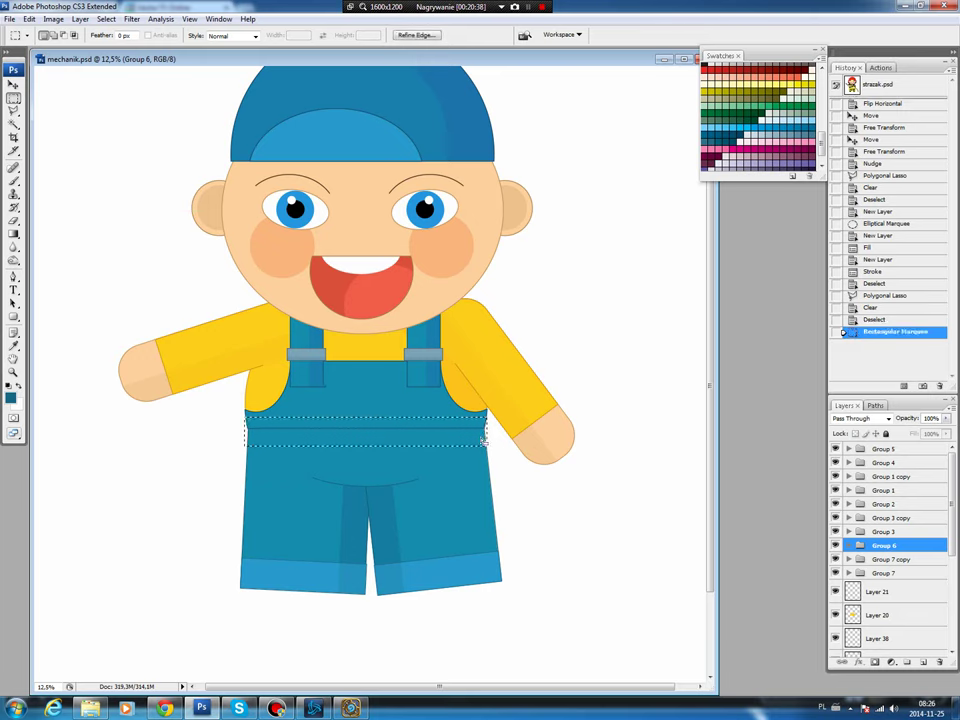
key(ctrl+shift+alt+n)
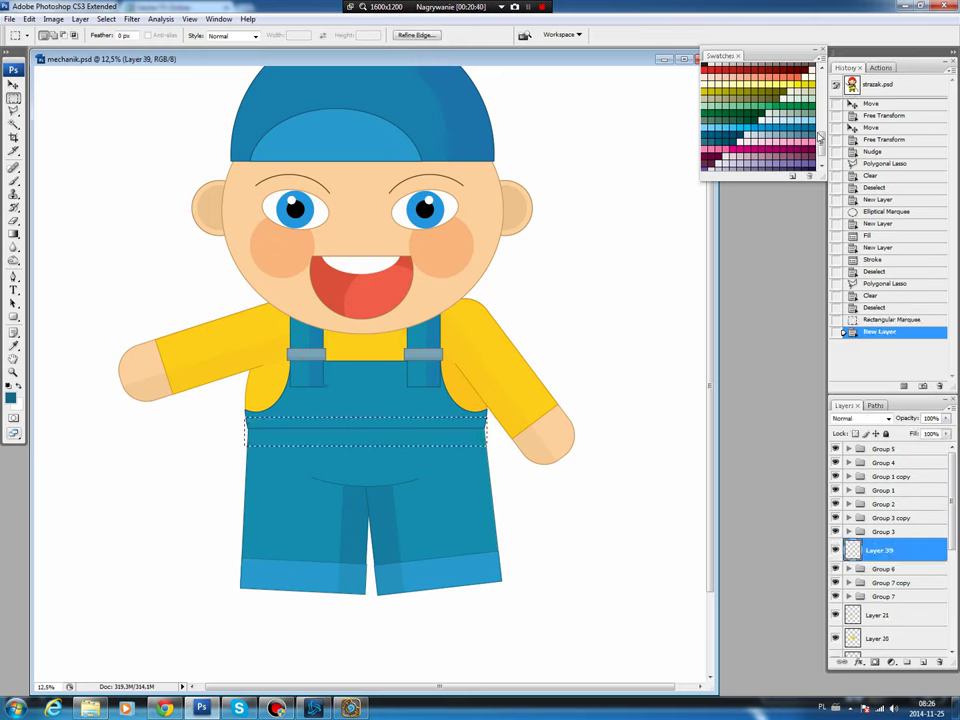
drag(820, 68, 820, 120)
click(722, 131)
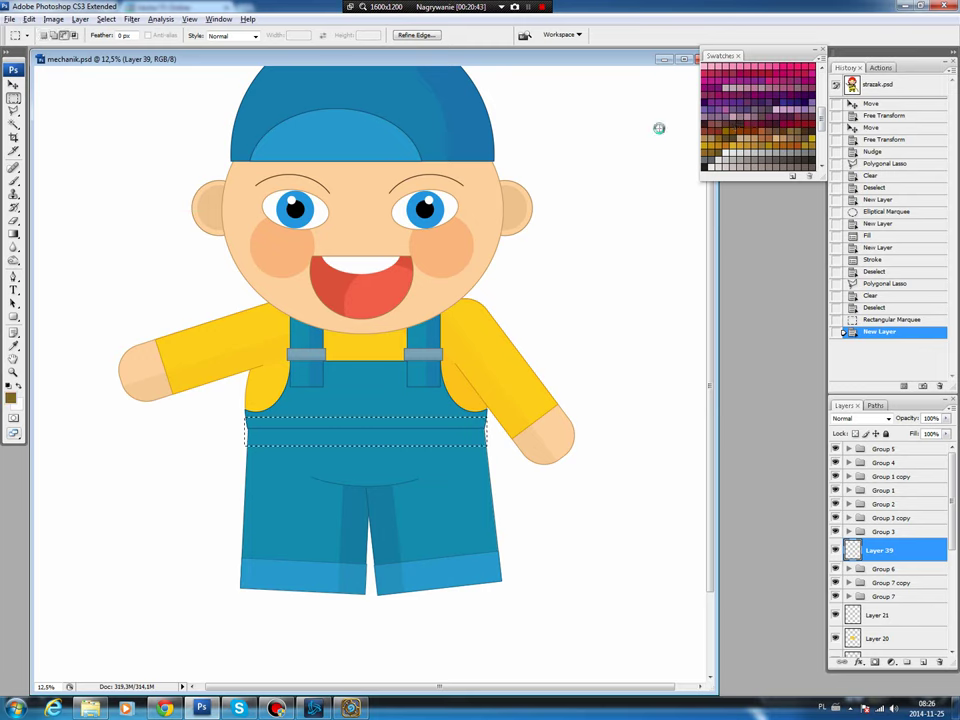
key(alt+BackSpace)
key(ctrl+d)
key(v)
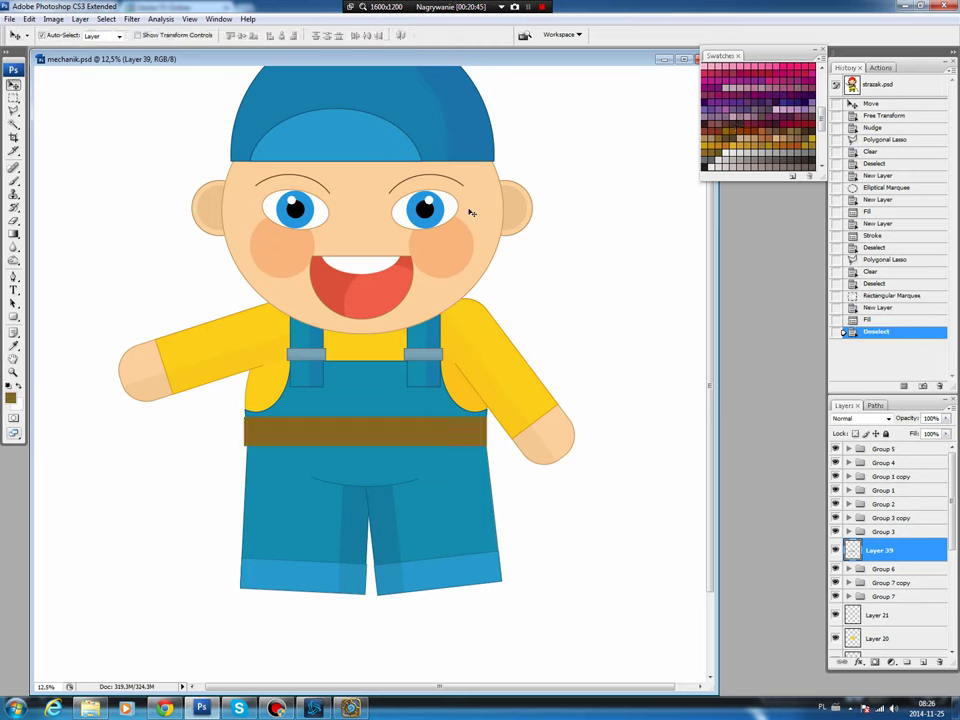
key(Down)
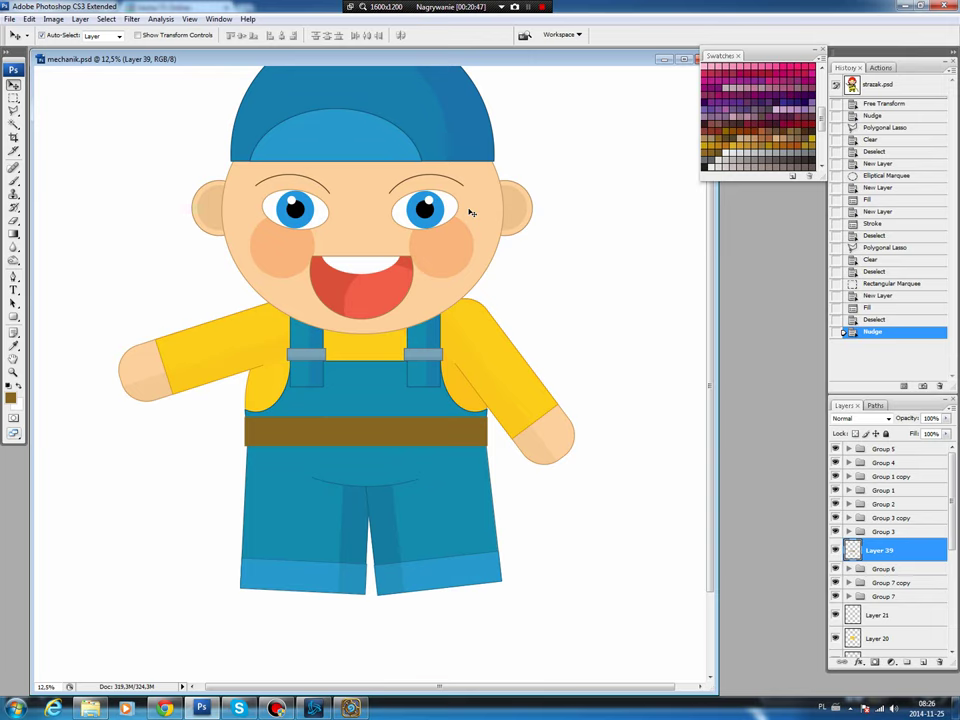
Darken the belt's right part with Hue/Saturation Lightness -4 via an inverted selection.
click(13, 97)
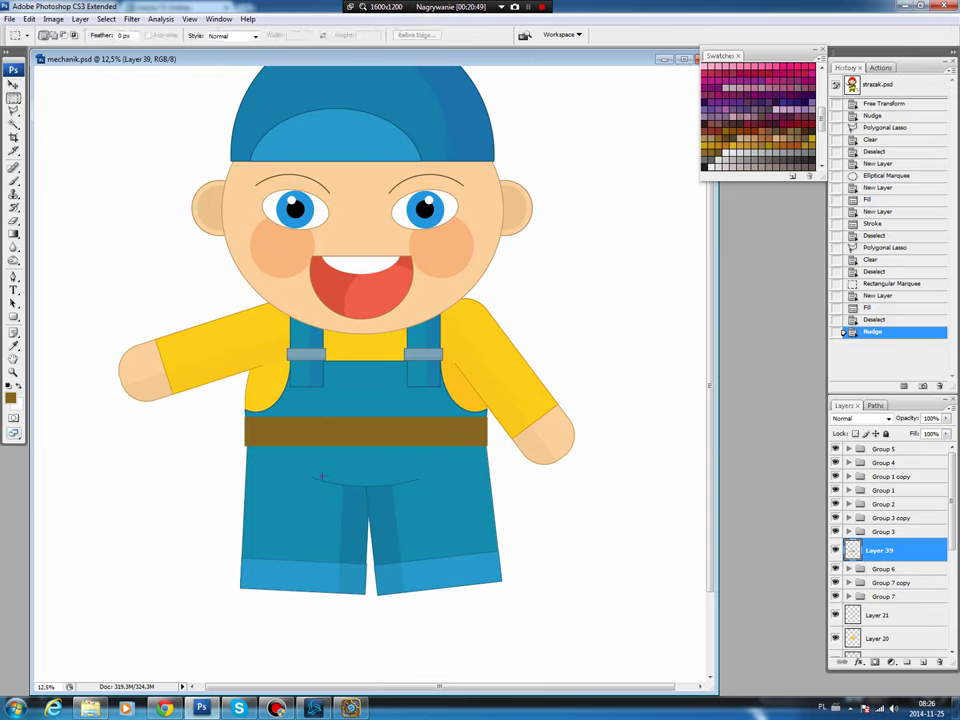
drag(221, 403, 437, 502)
click(106, 19)
click(115, 66)
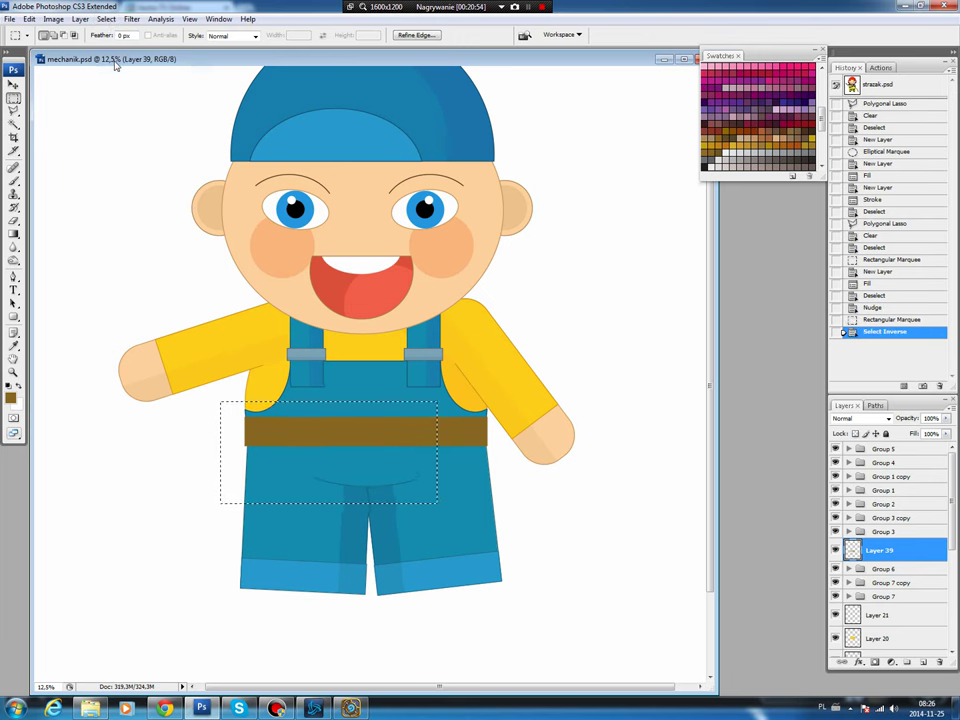
key(ctrl+u)
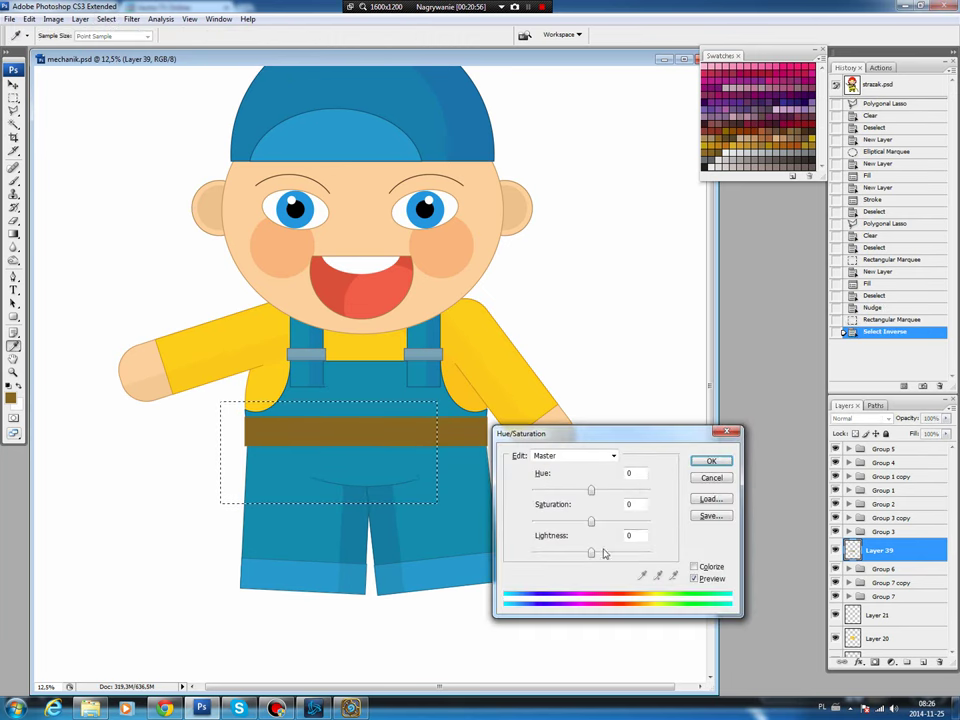
drag(604, 553, 590, 556)
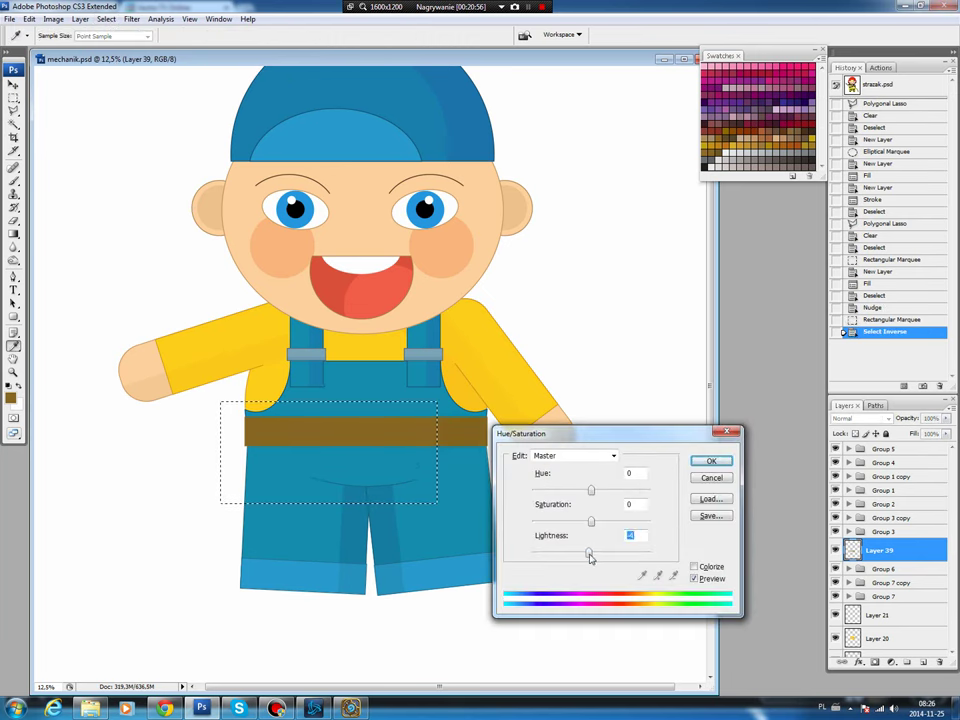
click(711, 460)
key(b)
key(ctrl+d)
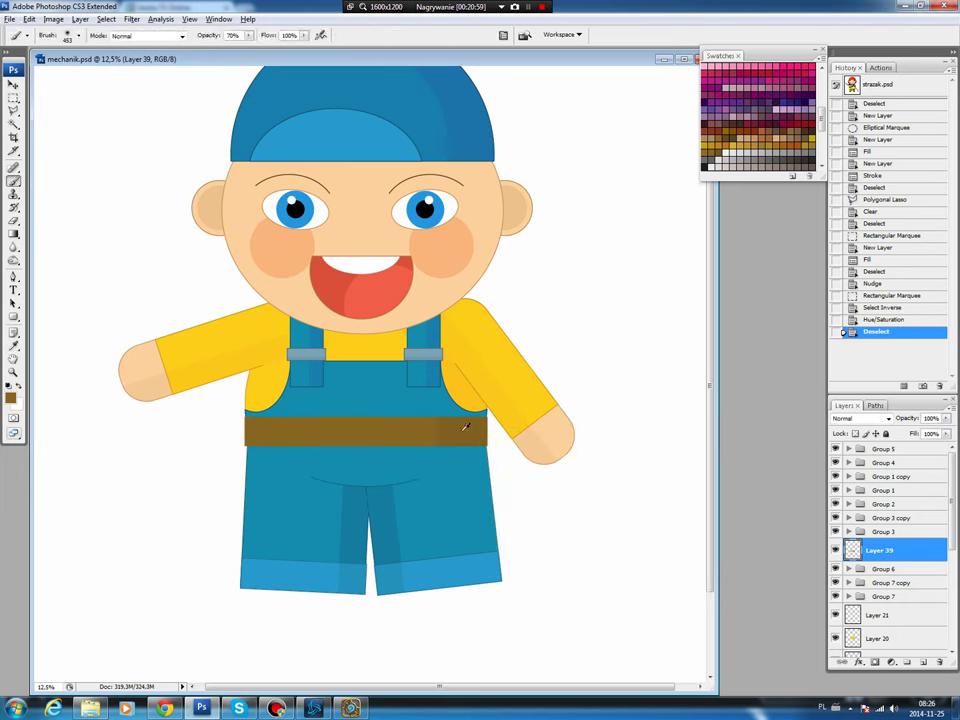
Outline the whole belt with a brown stroke on a new layer.
click(13, 345)
click(11, 398)
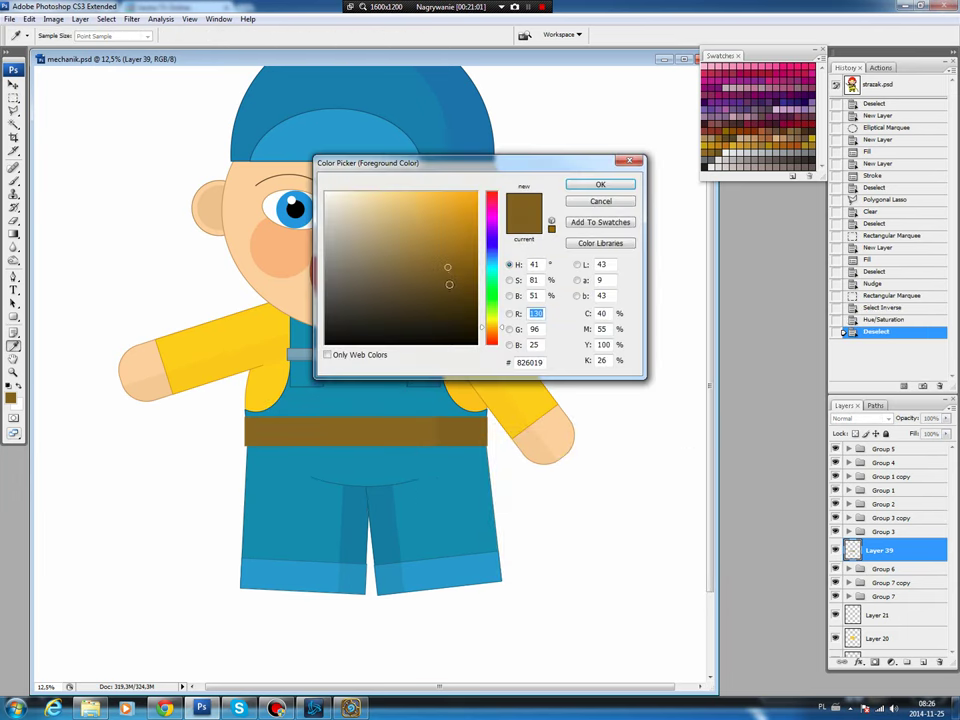
click(600, 184)
key(b)
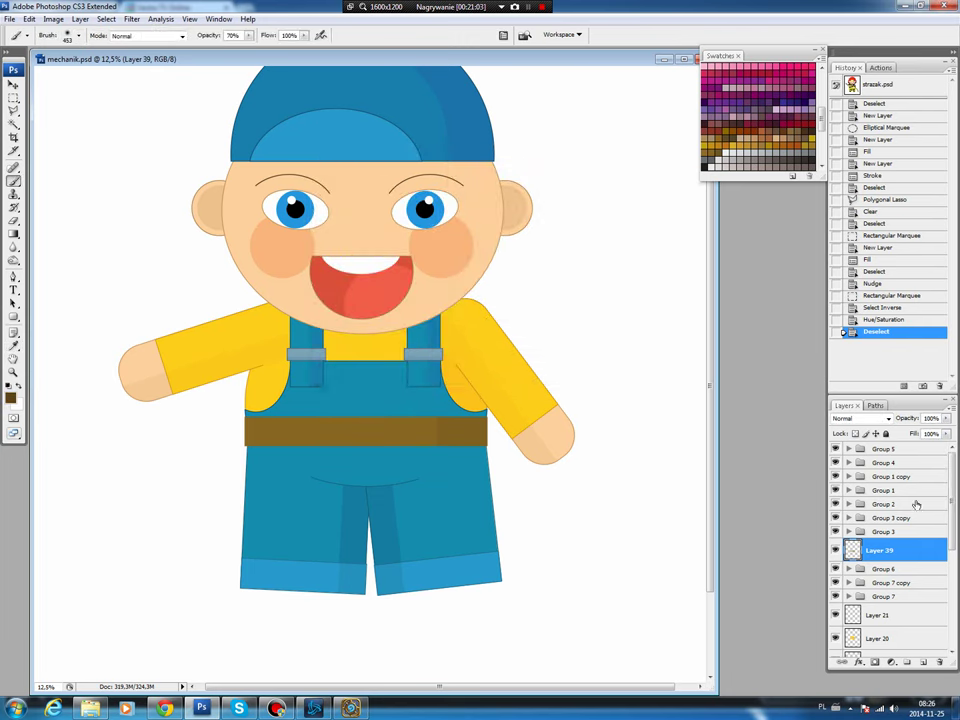
ctrl+click(852, 550)
click(923, 662)
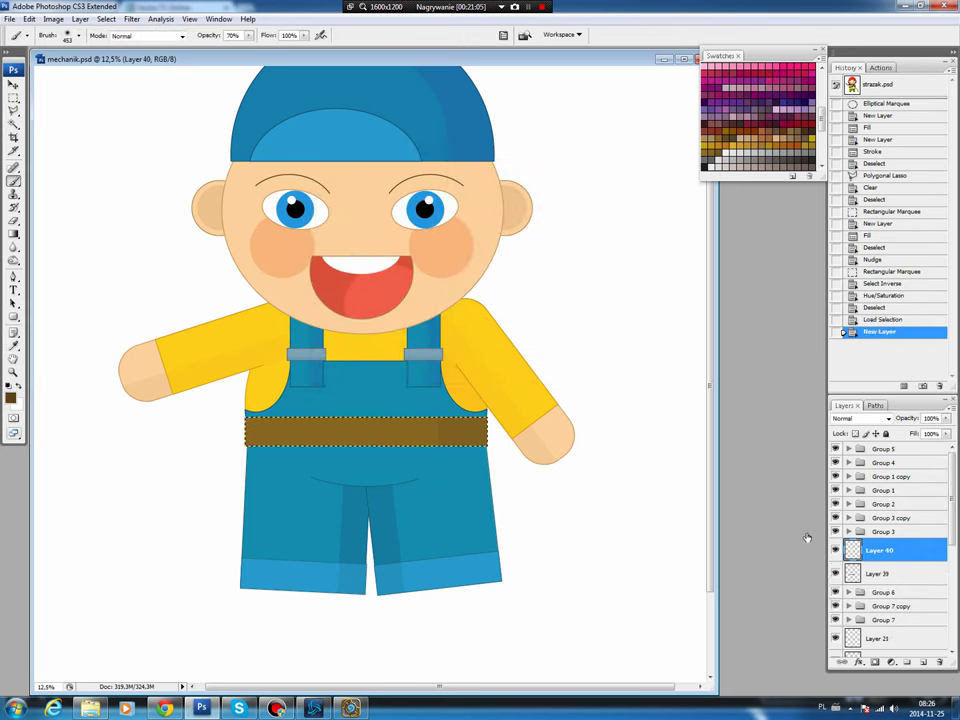
click(28, 19)
click(64, 139)
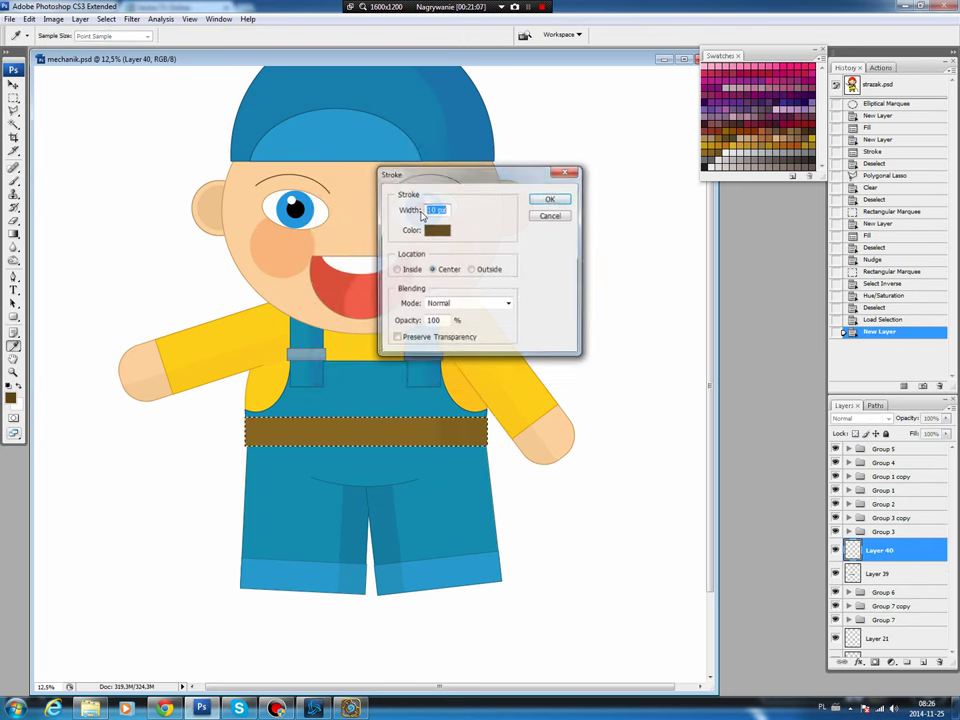
click(550, 201)
key(ctrl+d)
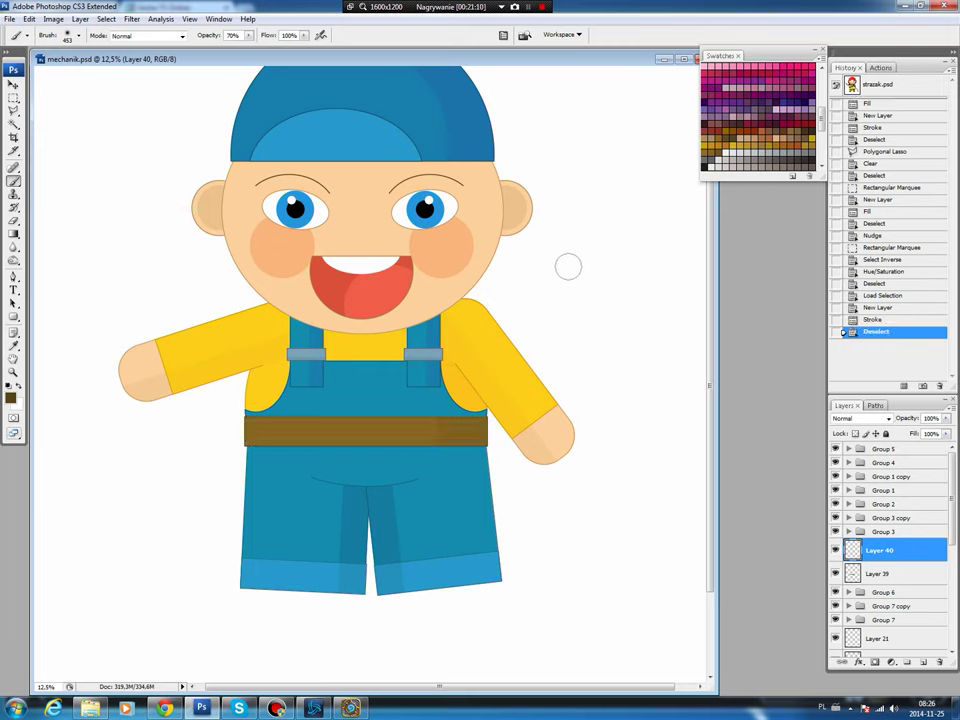
key(m)
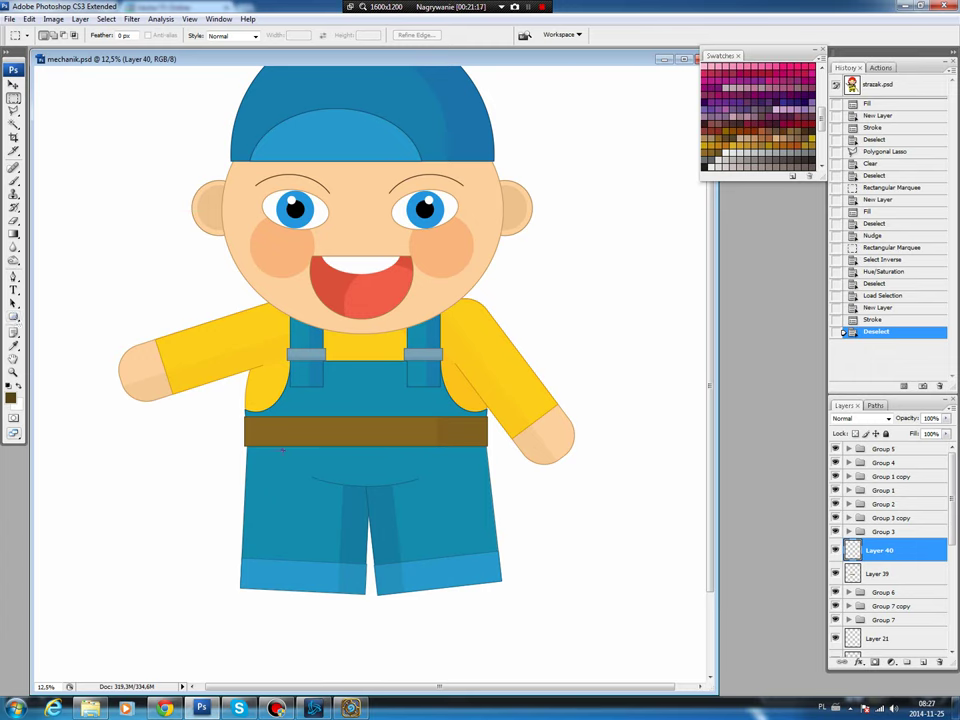
Fill a small belt-loop rectangle on the belt's left with the cap's blue on a new layer.
drag(284, 451, 271, 412)
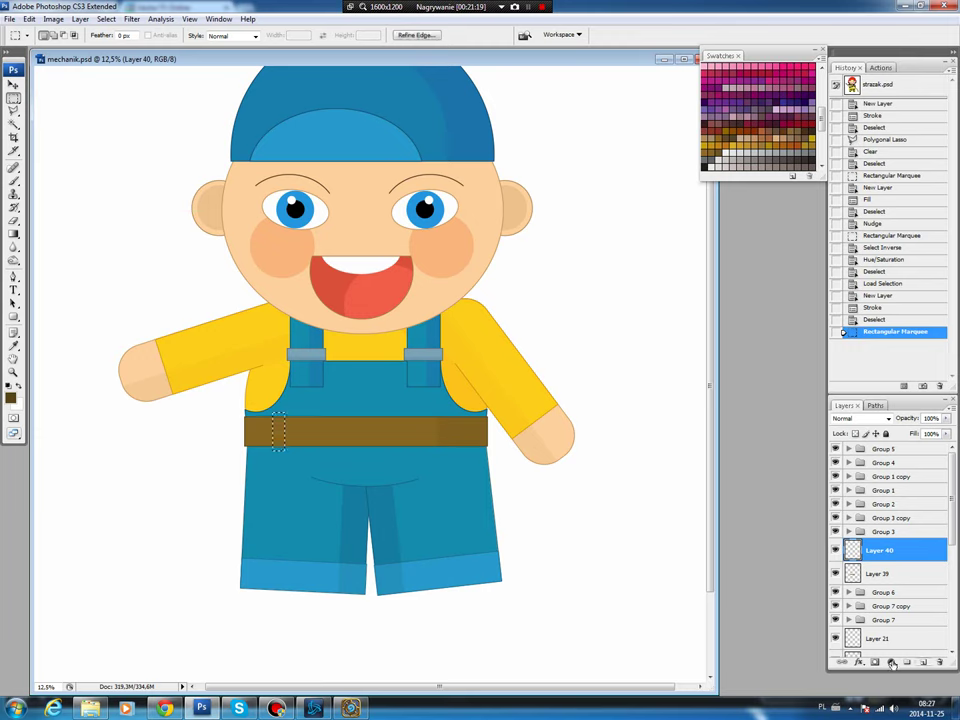
key(ctrl+shift+alt+n)
key(b)
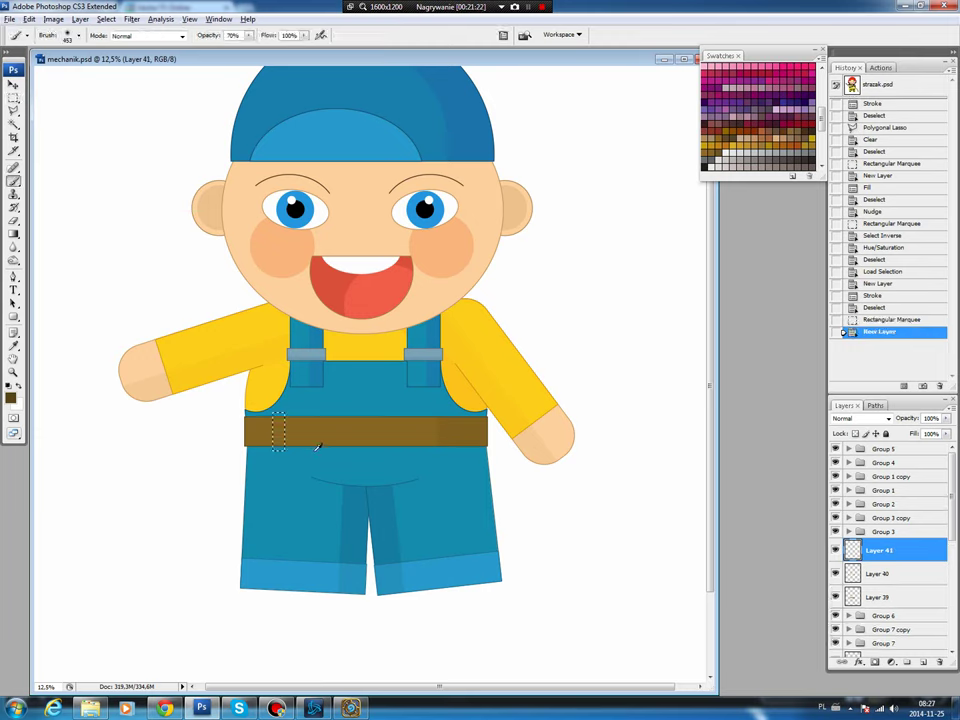
alt+click(381, 142)
key(alt+BackSpace)
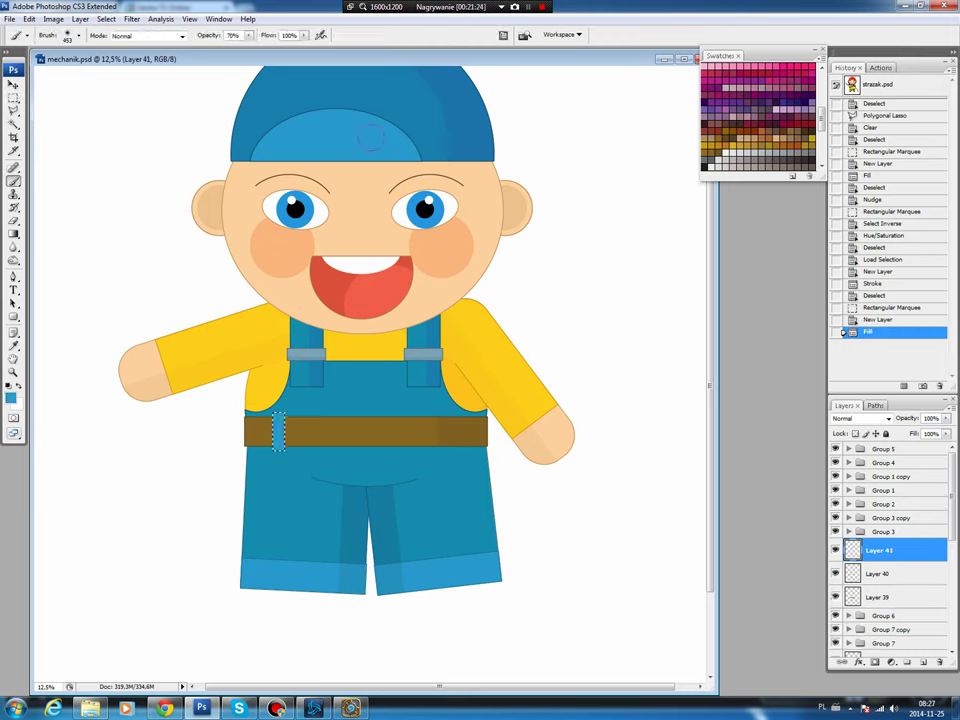
key(ctrl+d)
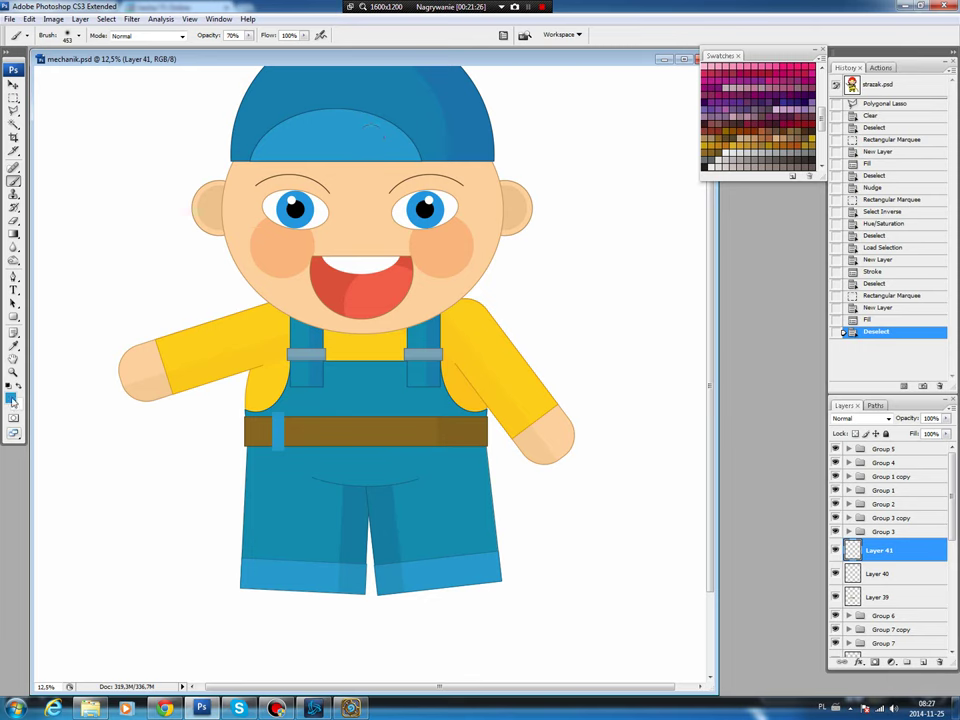
Outline the belt loop with an Edit > Stroke on its own new layer.
click(11, 397)
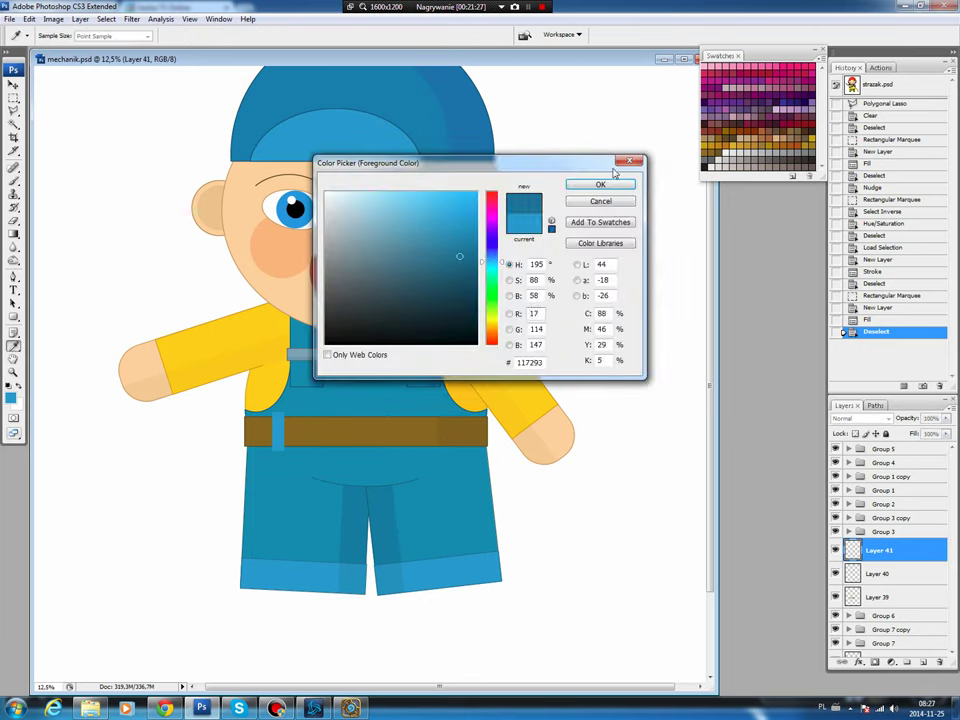
click(600, 186)
ctrl+click(849, 550)
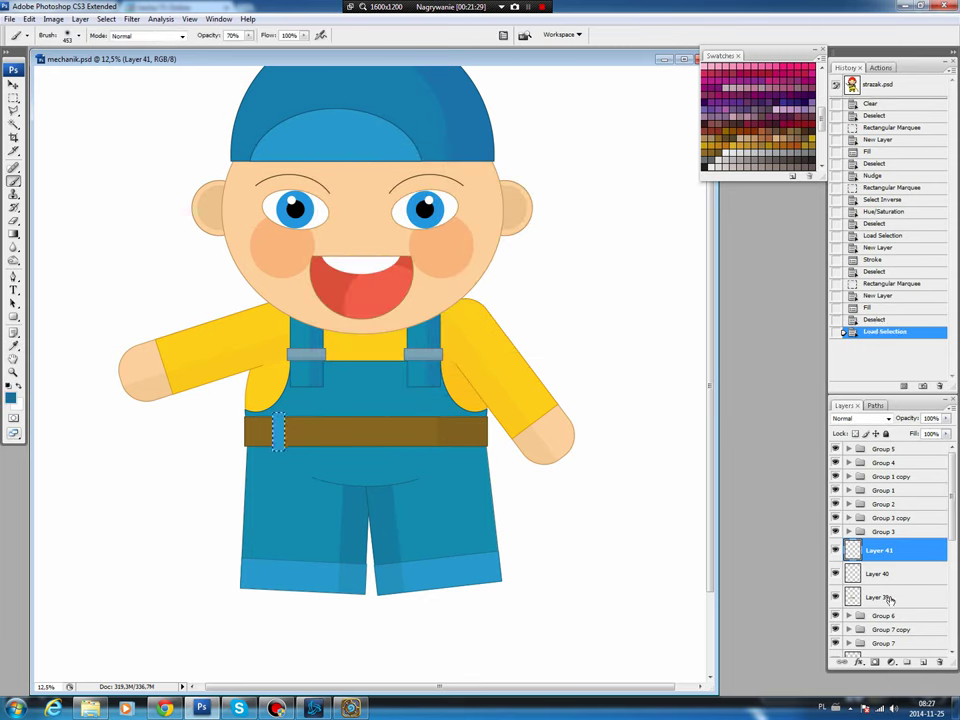
key(ctrl+shift+alt+n)
click(33, 20)
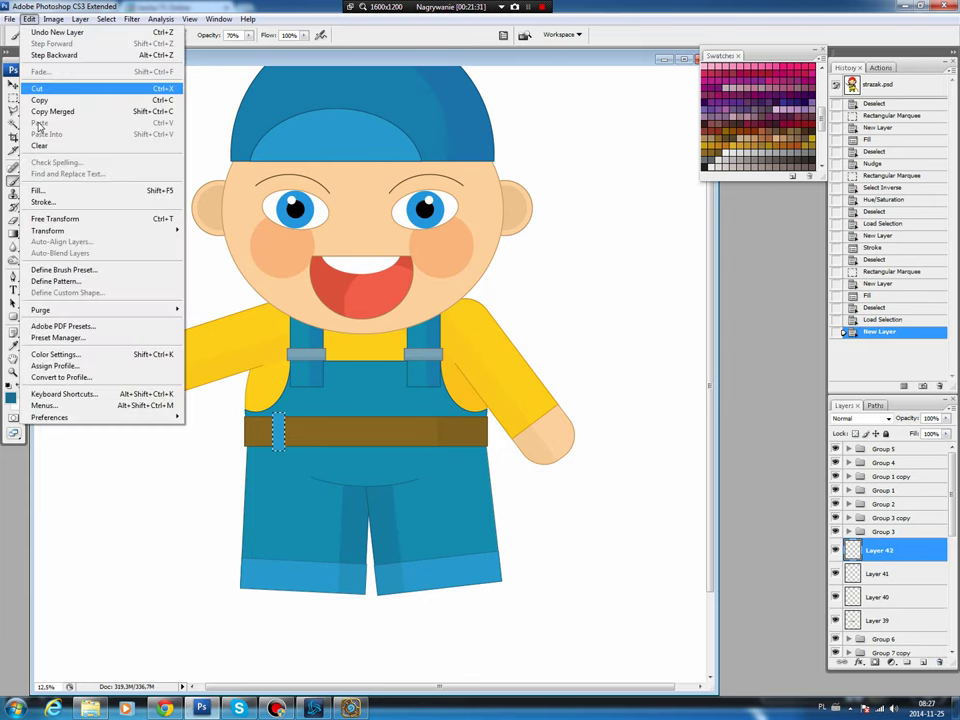
click(50, 202)
click(562, 201)
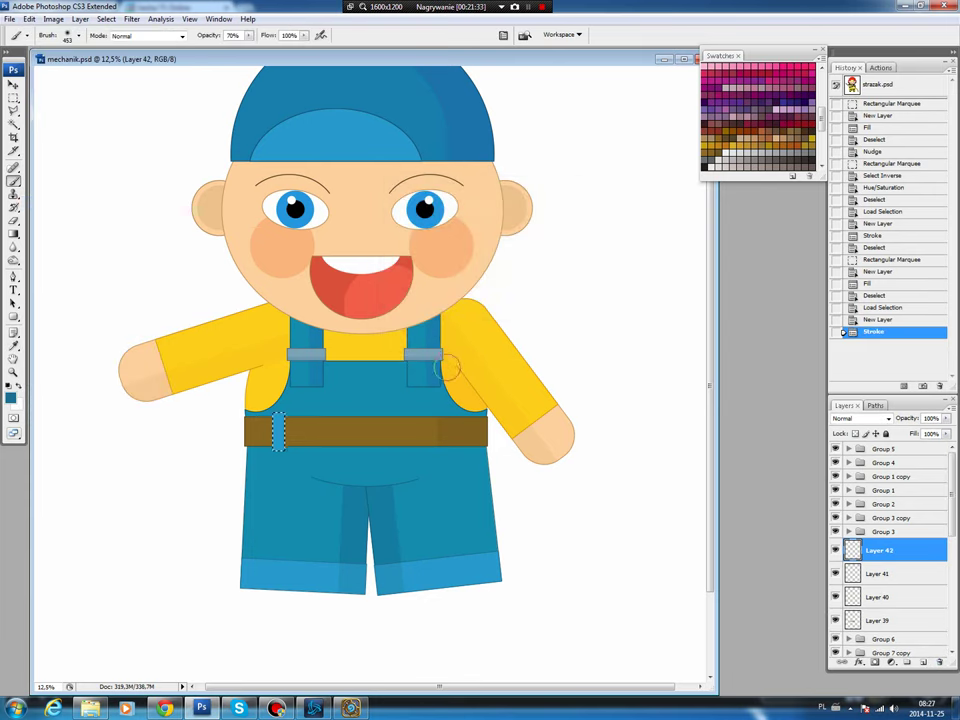
key(ctrl+d)
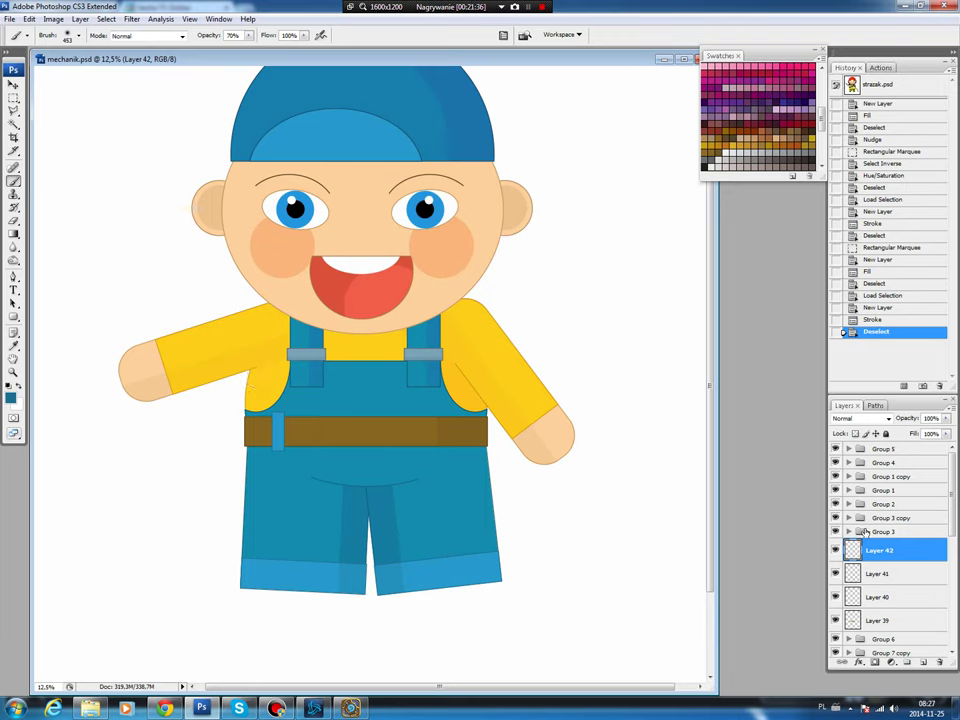
Link the loop's fill and outline layers, duplicate them, and move the copy to the belt's right end.
shift+click(880, 573)
click(843, 662)
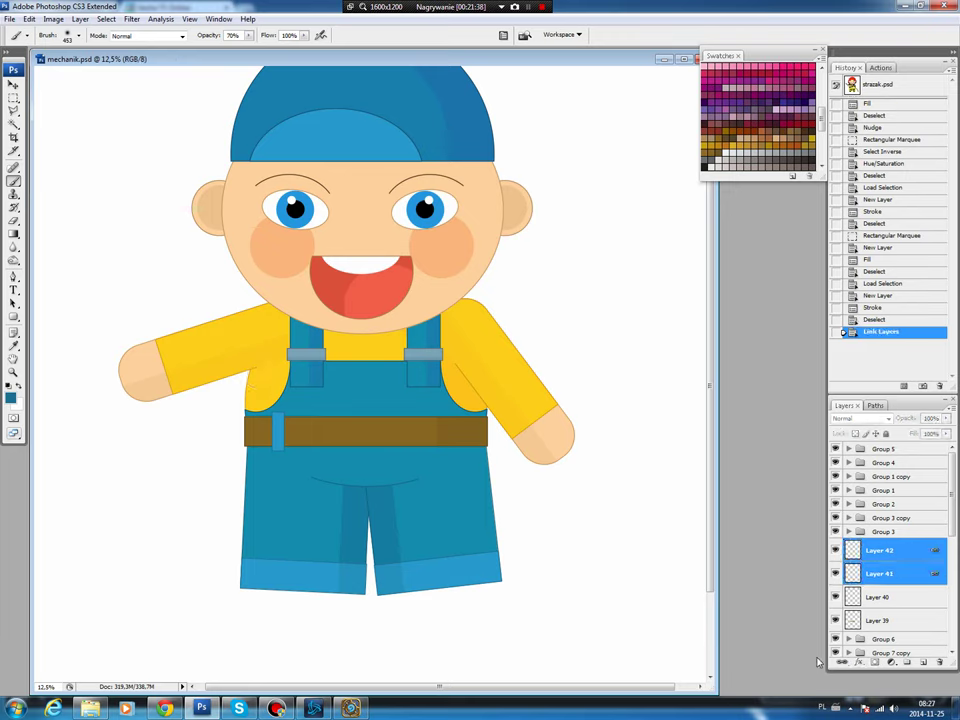
drag(900, 573, 923, 662)
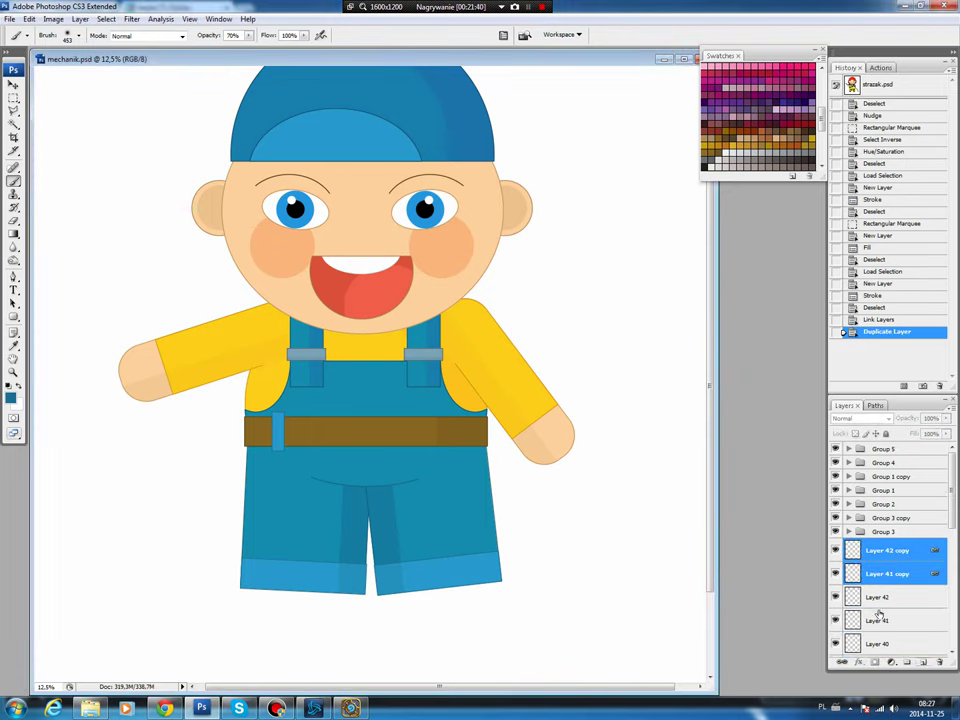
click(13, 84)
drag(281, 440, 449, 440)
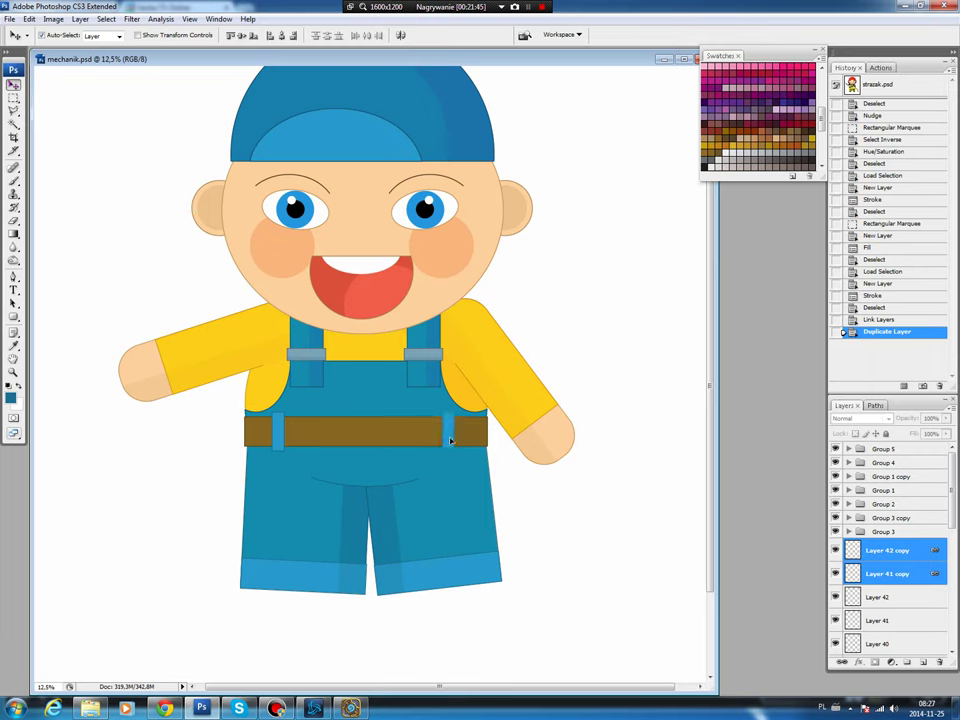
drag(450, 440, 449, 440)
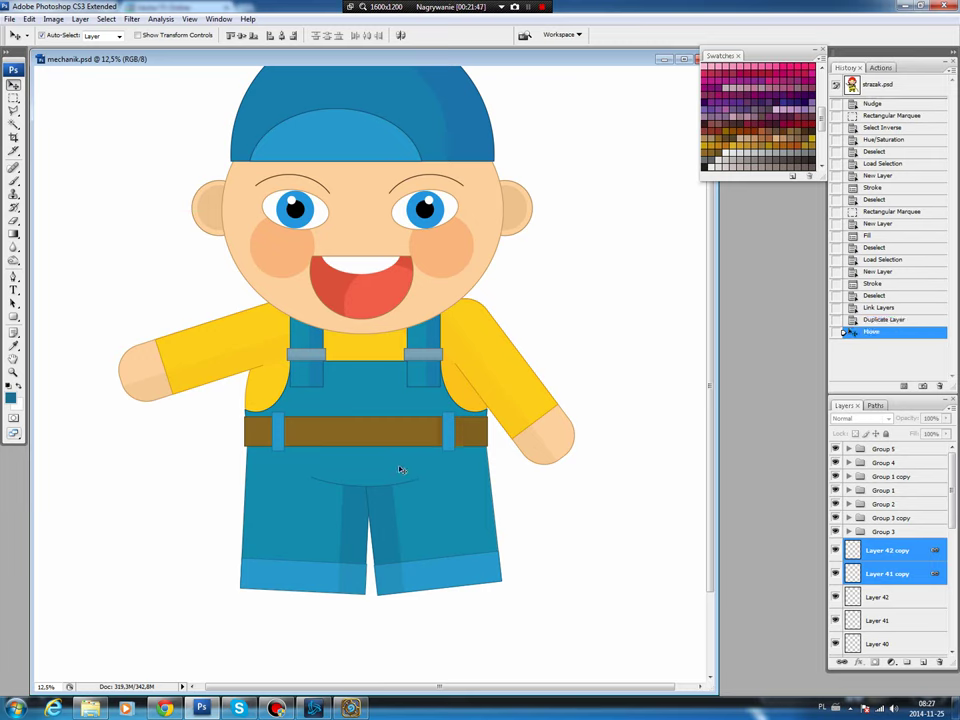
click(888, 550)
click(14, 97)
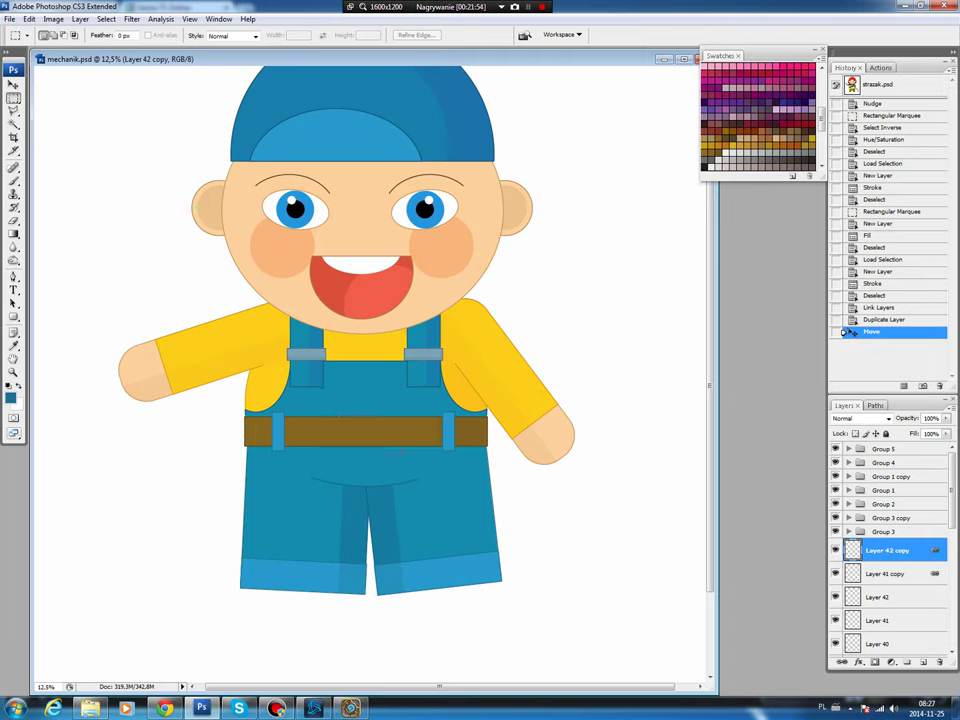
Fill a light grey-blue buckle rectangle mid-belt on a new layer and nudge it left.
drag(332, 413, 403, 453)
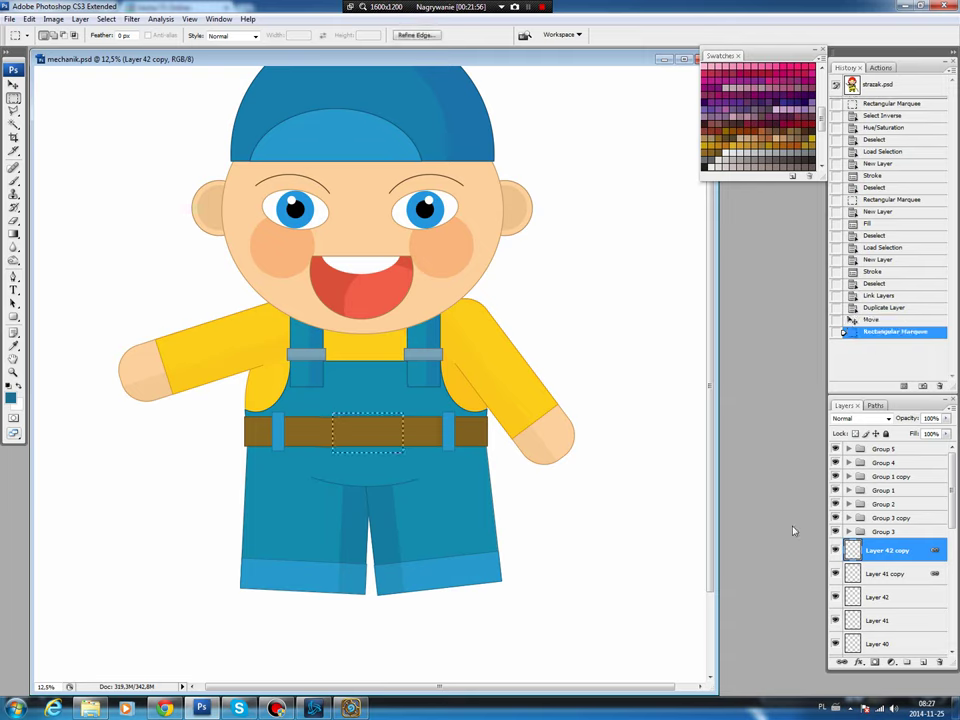
key(ctrl+shift+alt+n)
key(b)
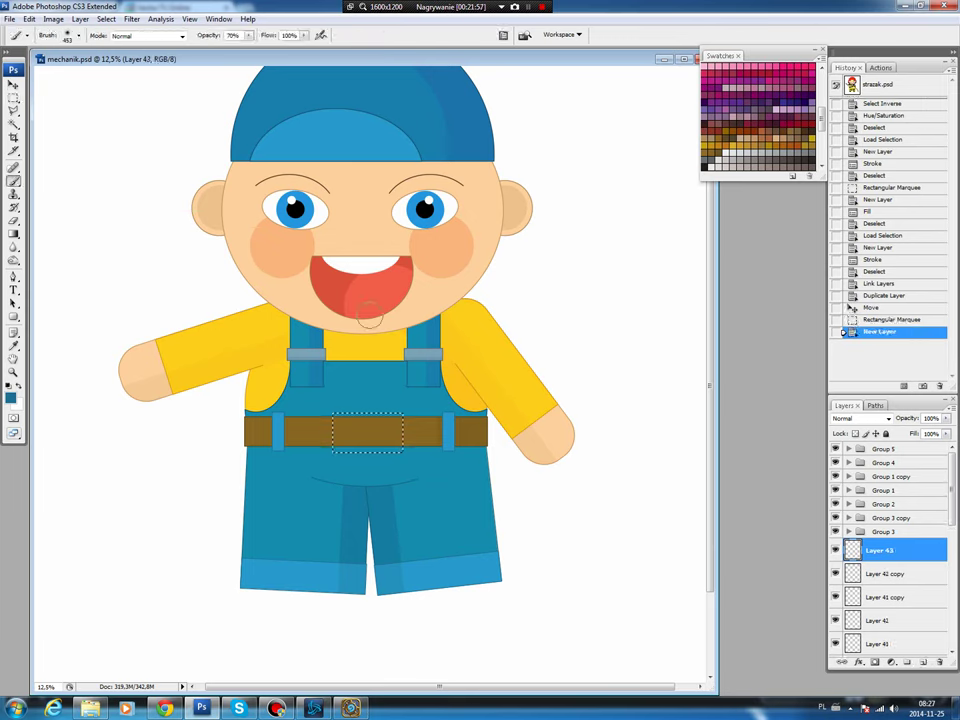
drag(821, 75, 821, 150)
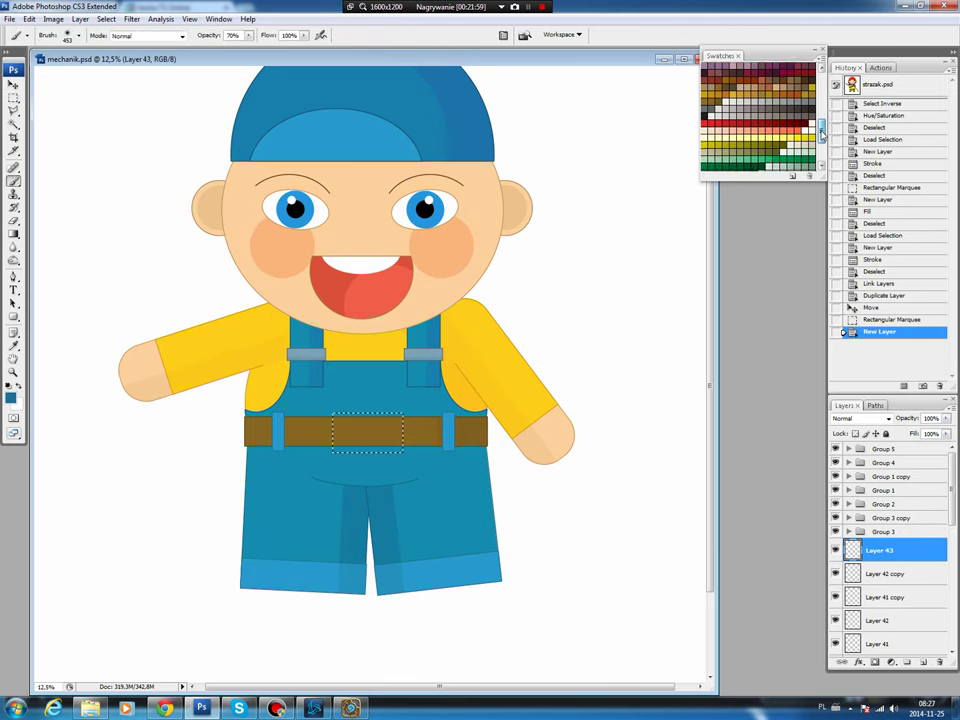
click(762, 112)
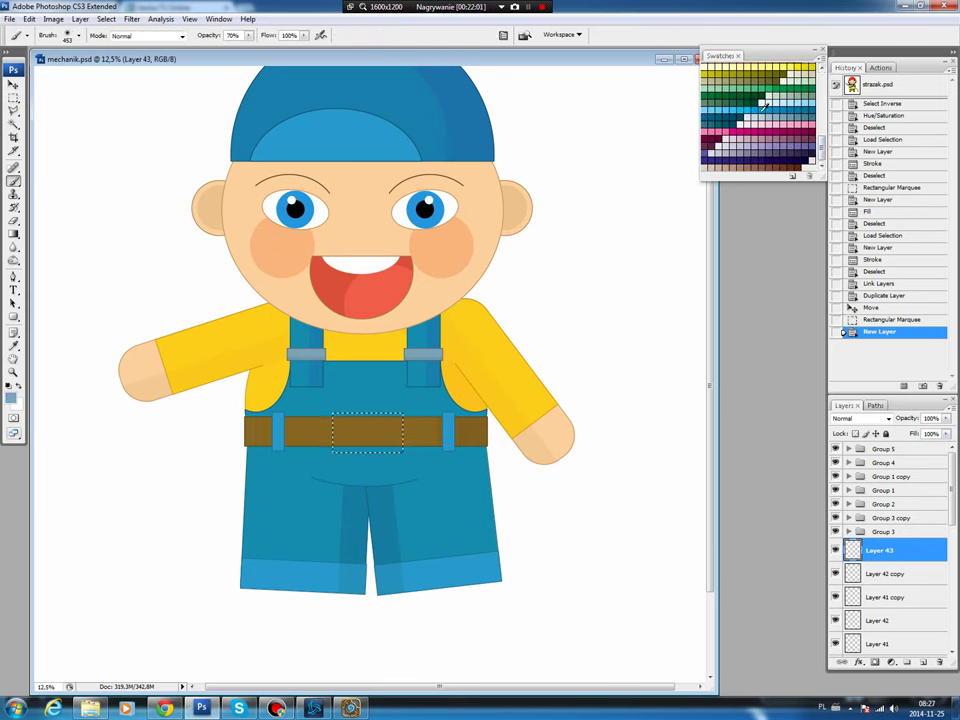
key(alt+BackSpace)
key(ctrl+d)
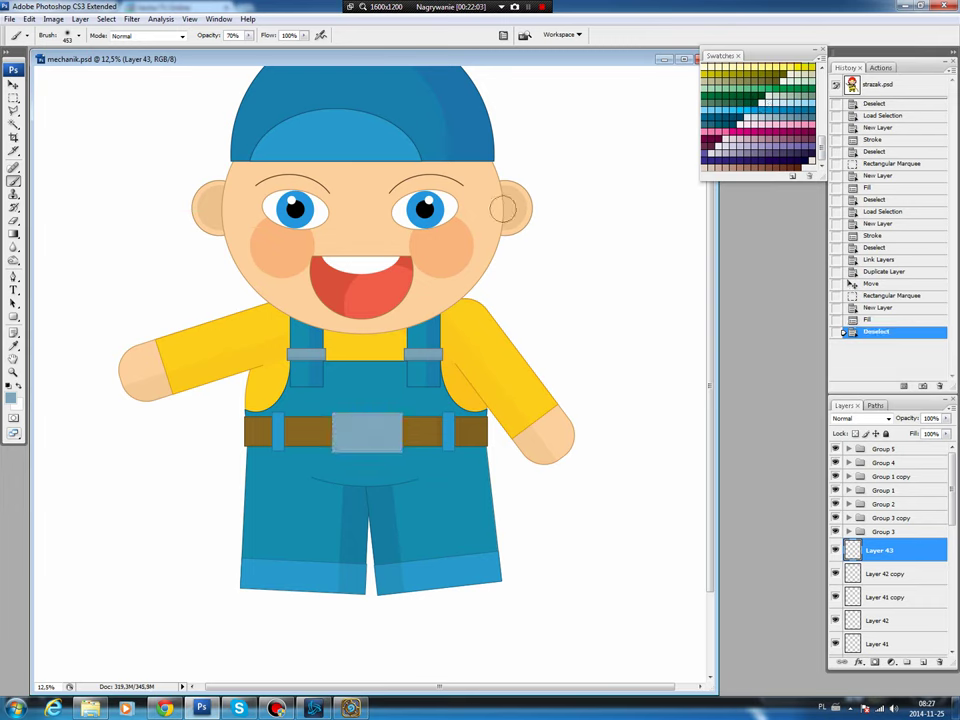
key(v)
key(Left)
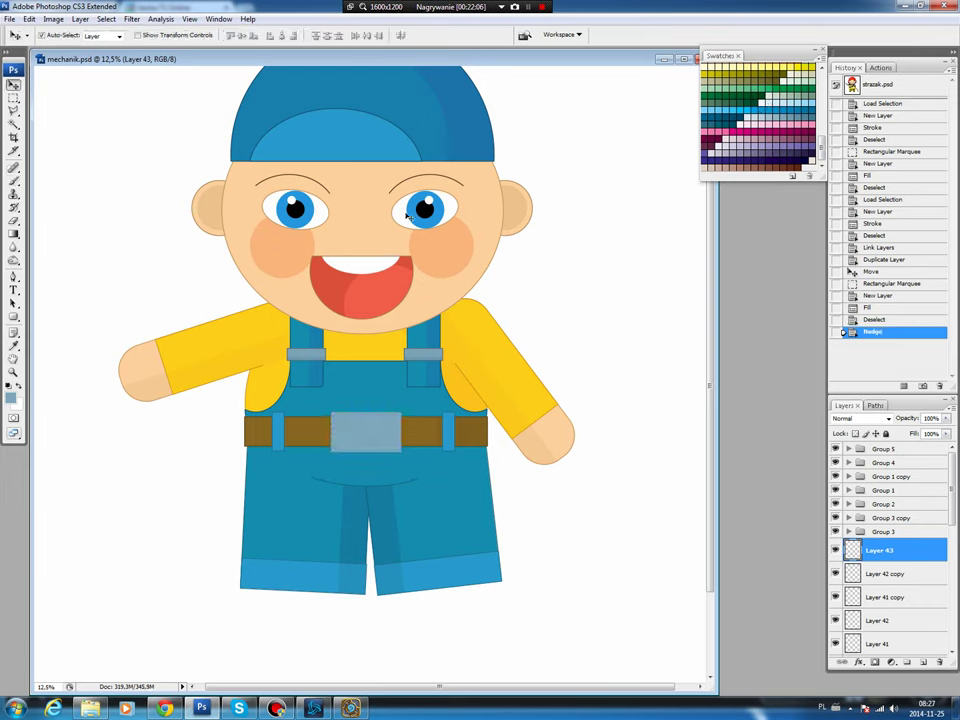
Delete the buckle's interior so the brown belt shows through.
click(14, 98)
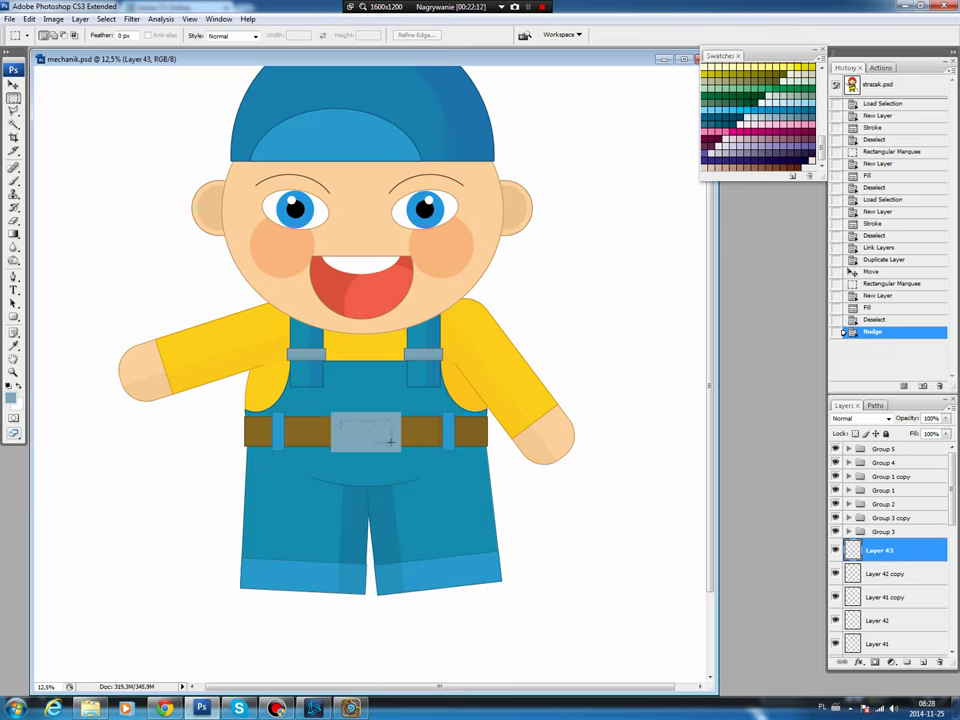
drag(340, 421, 392, 446)
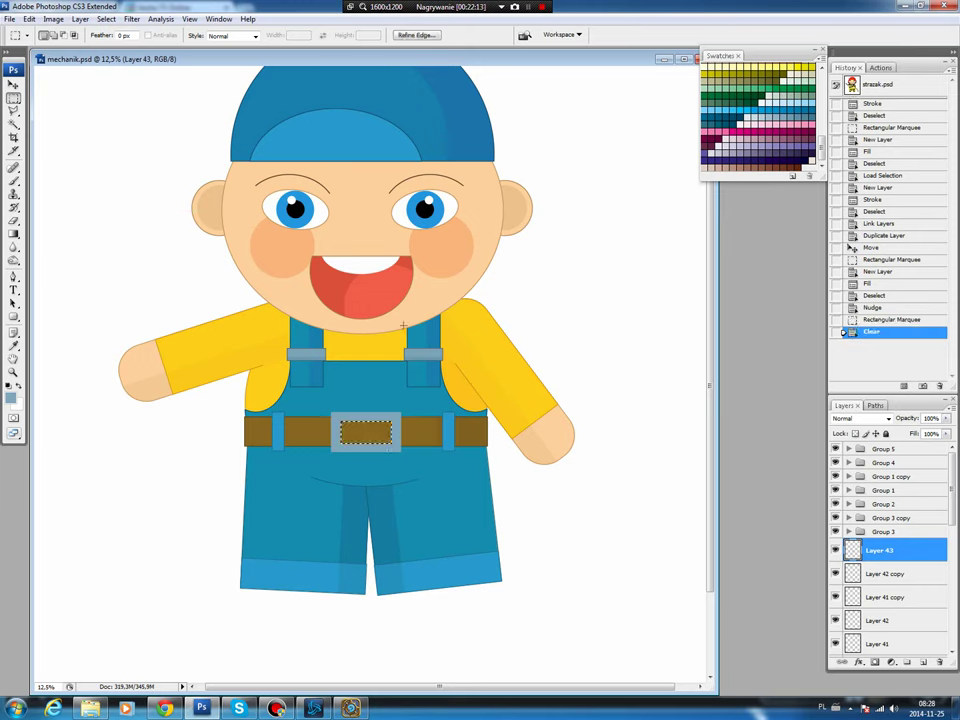
key(Delete)
key(ctrl+d)
key(b)
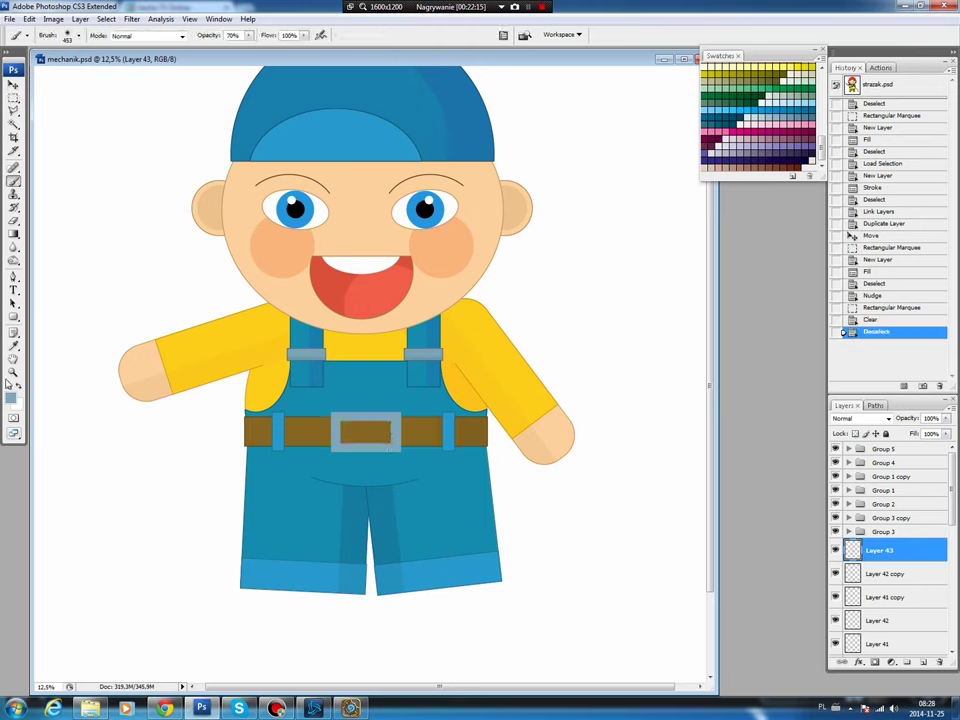
Stroke the buckle outline in a darker grey-blue on a new layer.
click(11, 398)
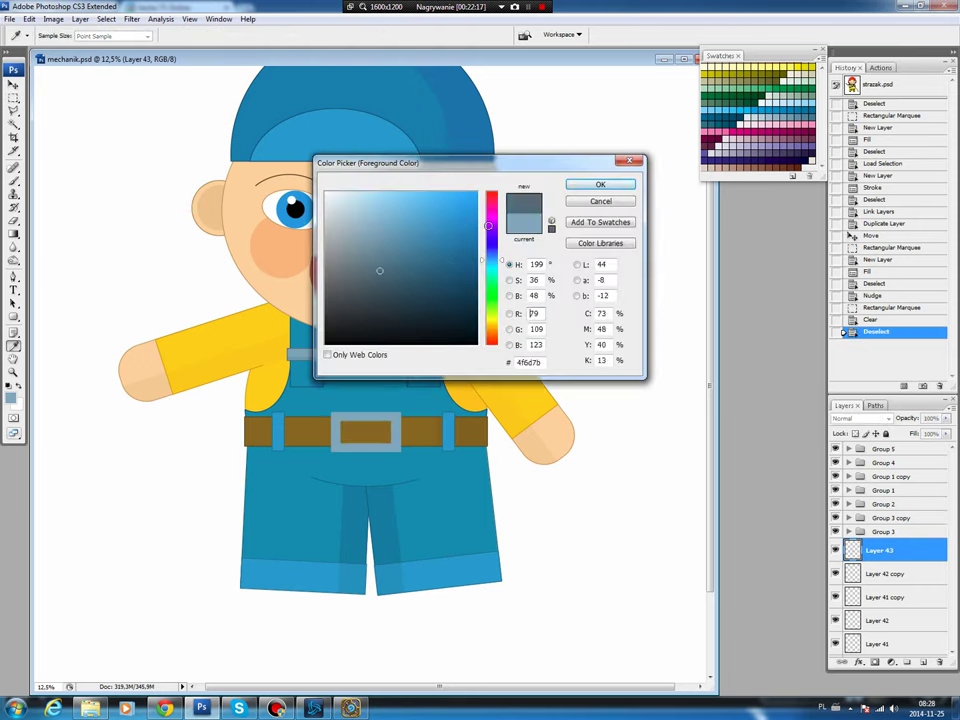
click(600, 185)
ctrl+click(852, 549)
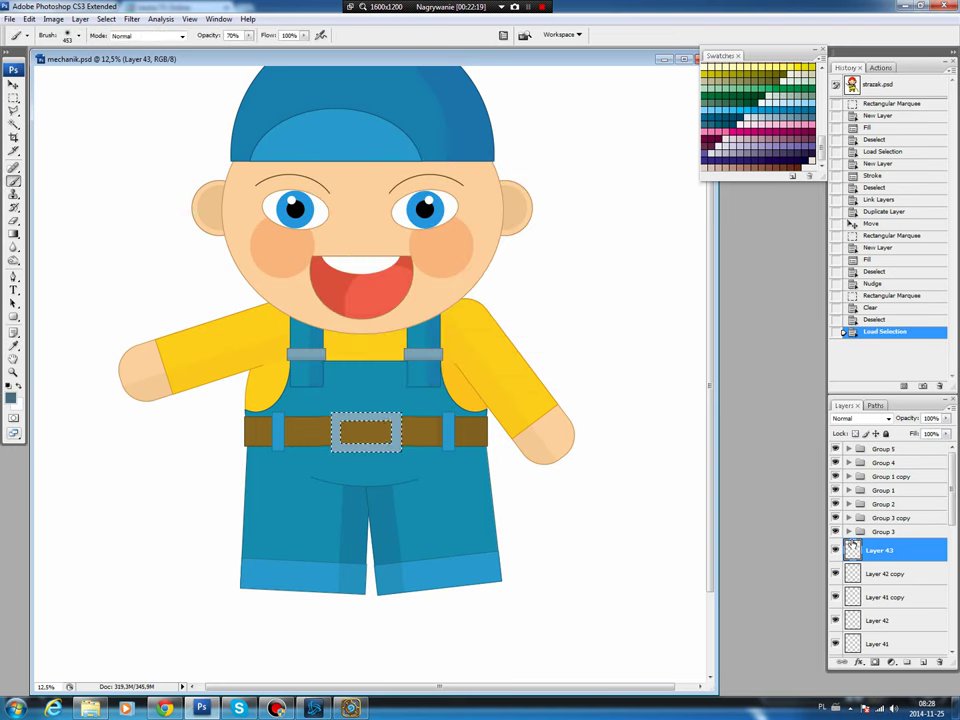
click(923, 662)
click(29, 19)
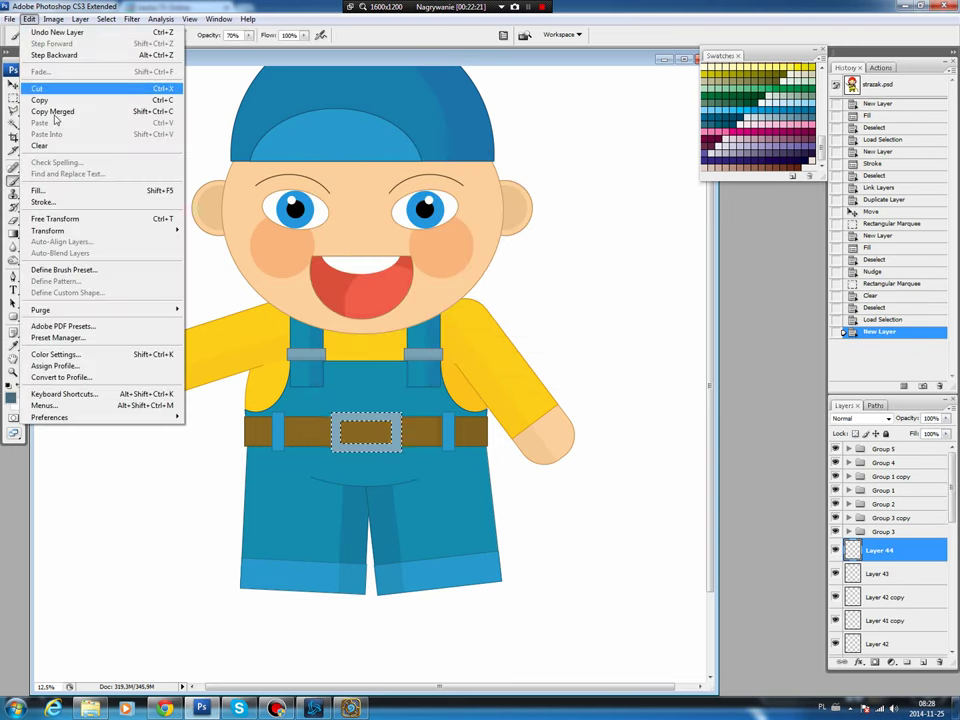
click(45, 149)
click(551, 199)
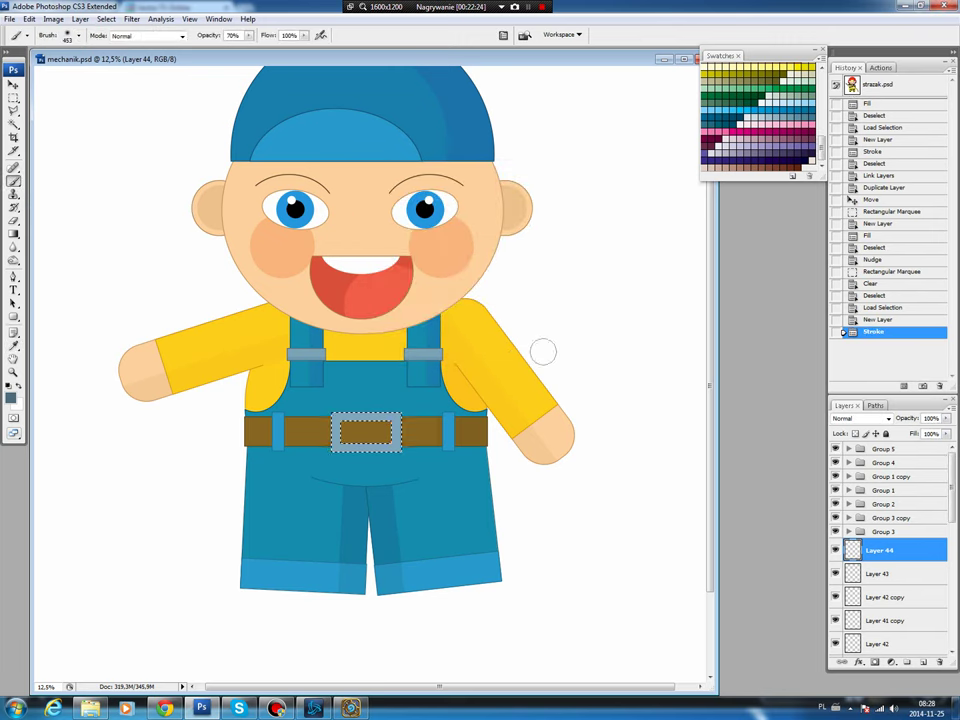
key(ctrl+d)
Collapse Group 8 and draw a rounded-square path below-left of the character.
key(v)
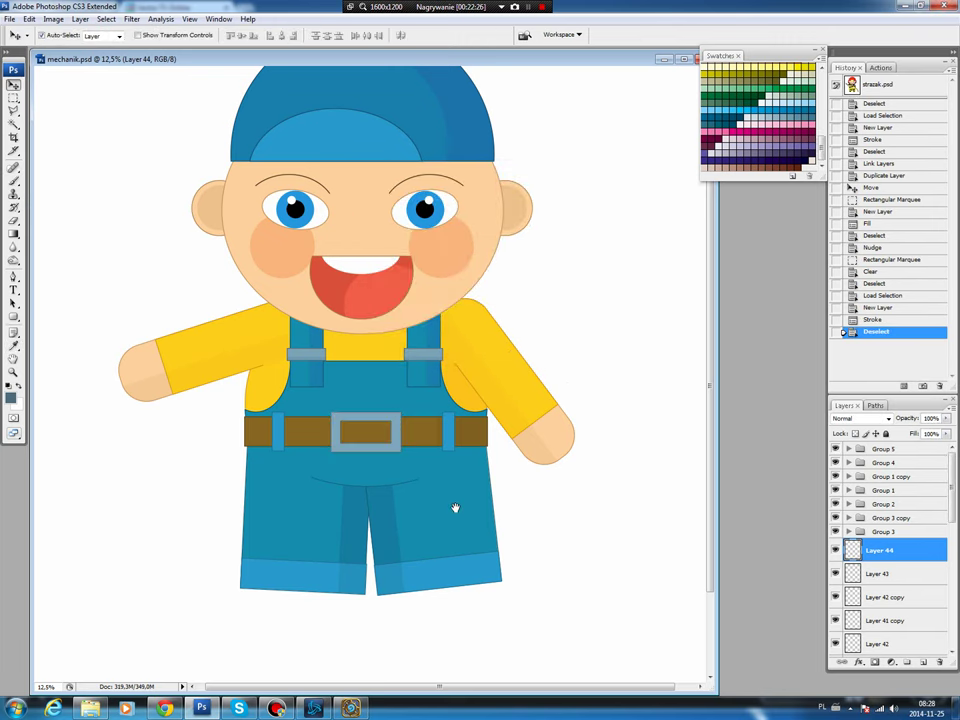
mouse_move(455, 508)
mouse_down()
mouse_move(458, 441)
mouse_move(465, 508)
mouse_up()
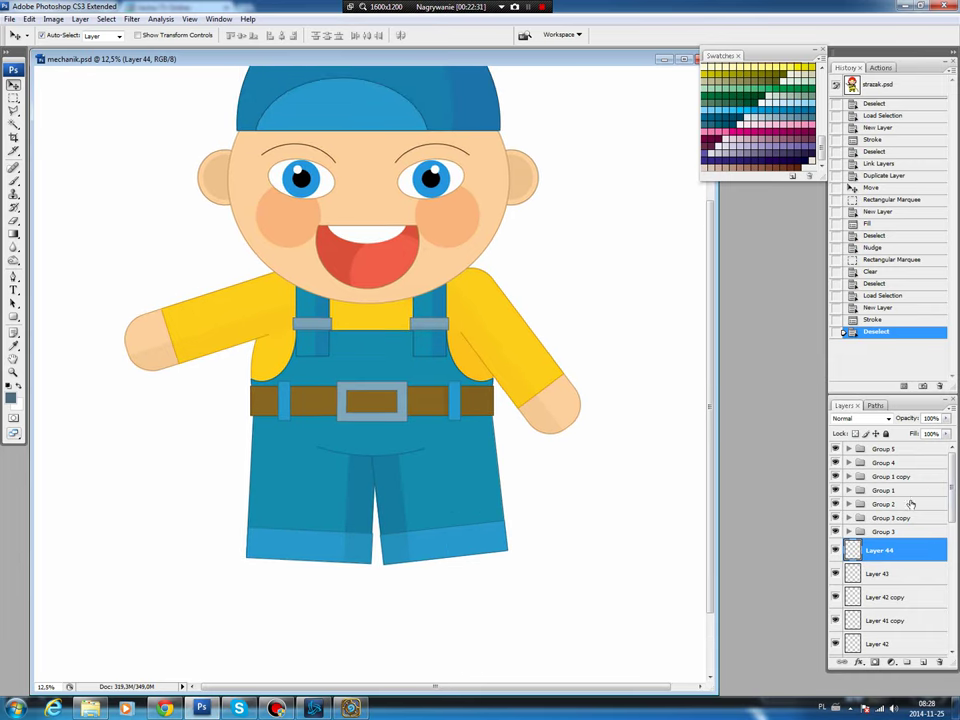
drag(956, 497, 952, 617)
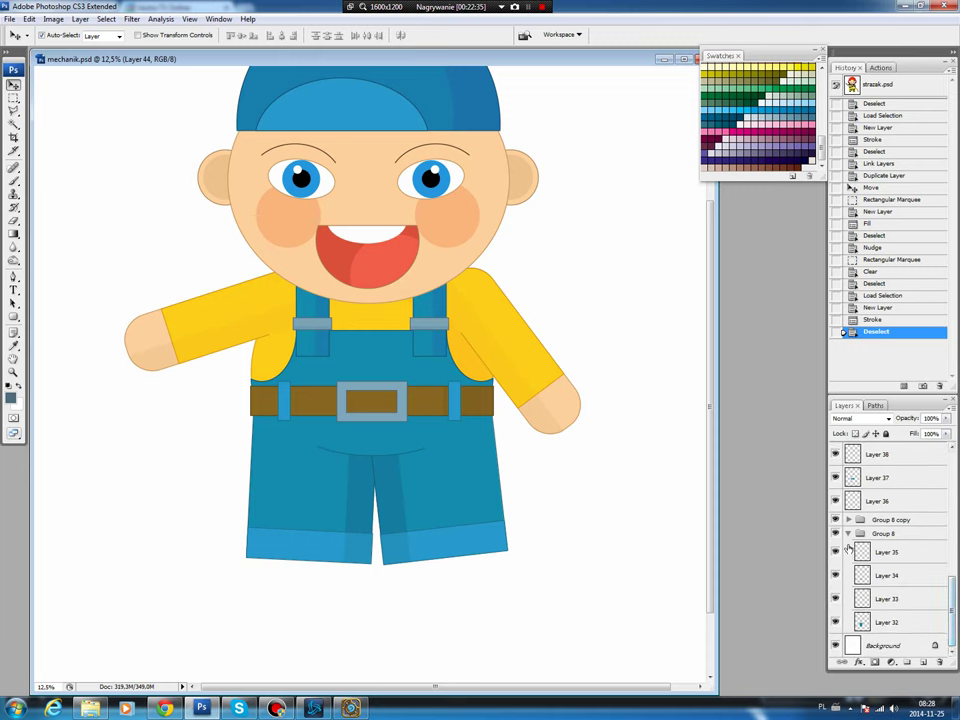
click(848, 540)
click(897, 647)
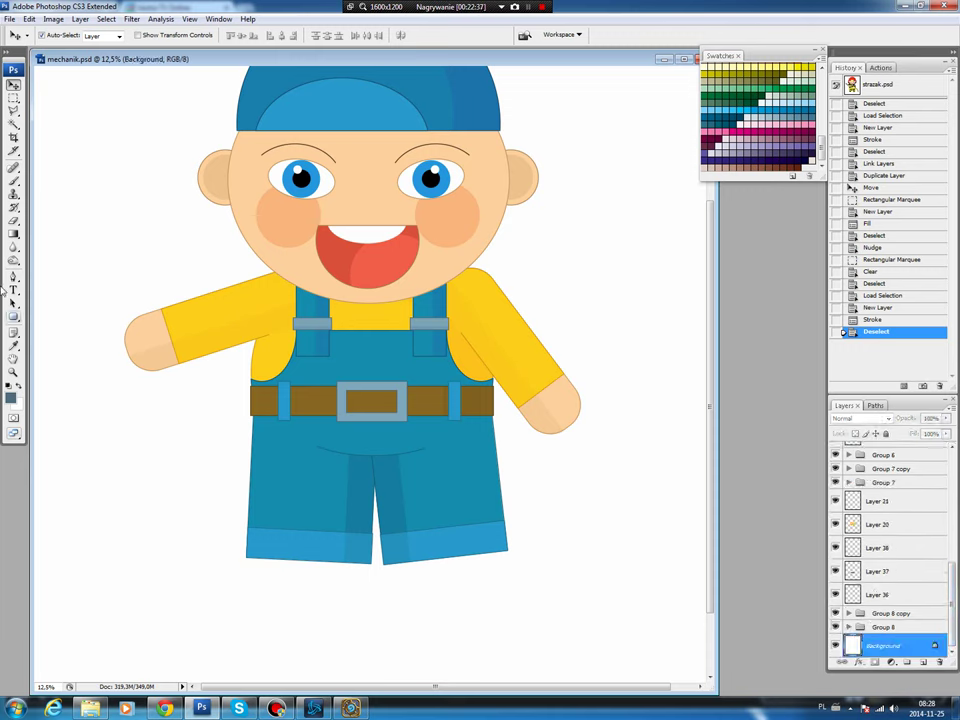
click(13, 317)
drag(126, 474, 198, 547)
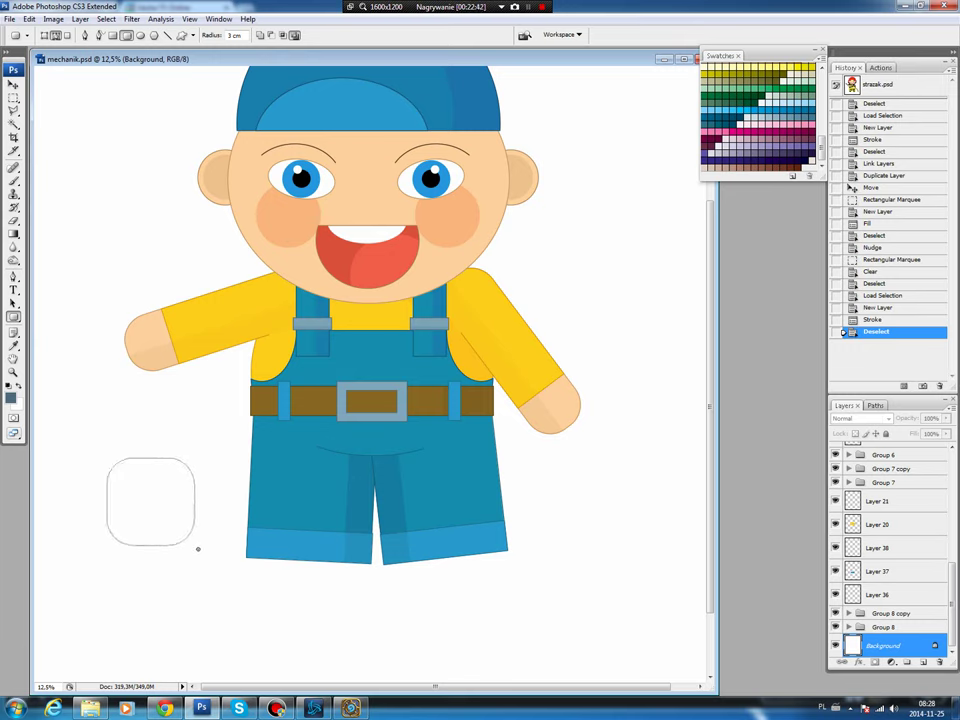
drag(198, 547, 196, 547)
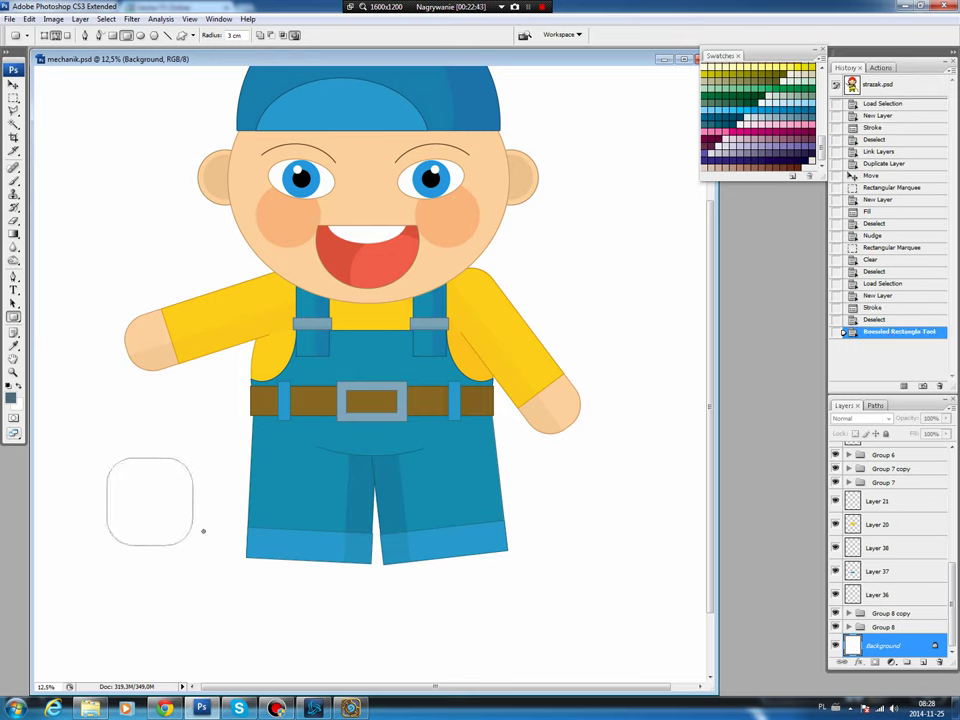
Turn the path into a black shoe on a new layer, placed under the left trouser leg.
click(876, 405)
key(ctrl+Return)
click(844, 405)
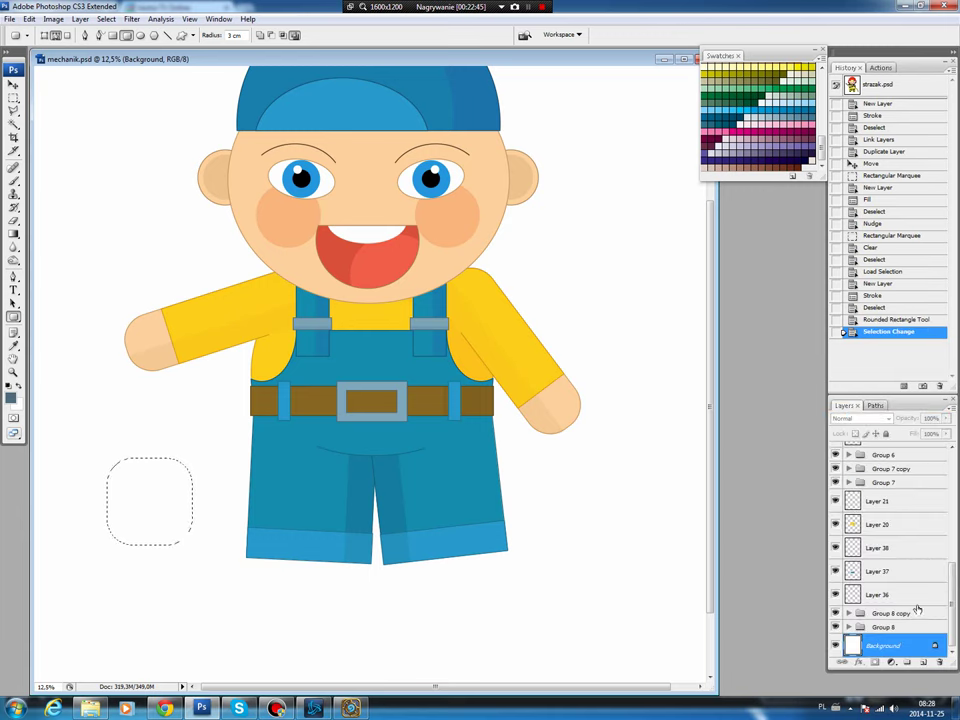
click(923, 663)
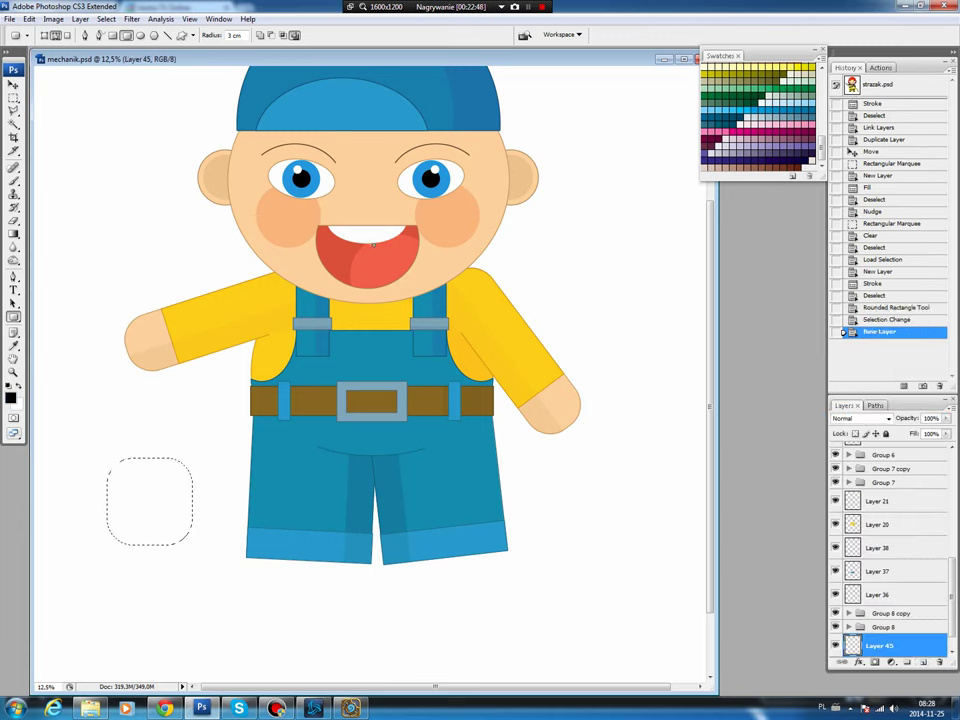
key(alt+BackSpace)
key(ctrl+d)
key(v)
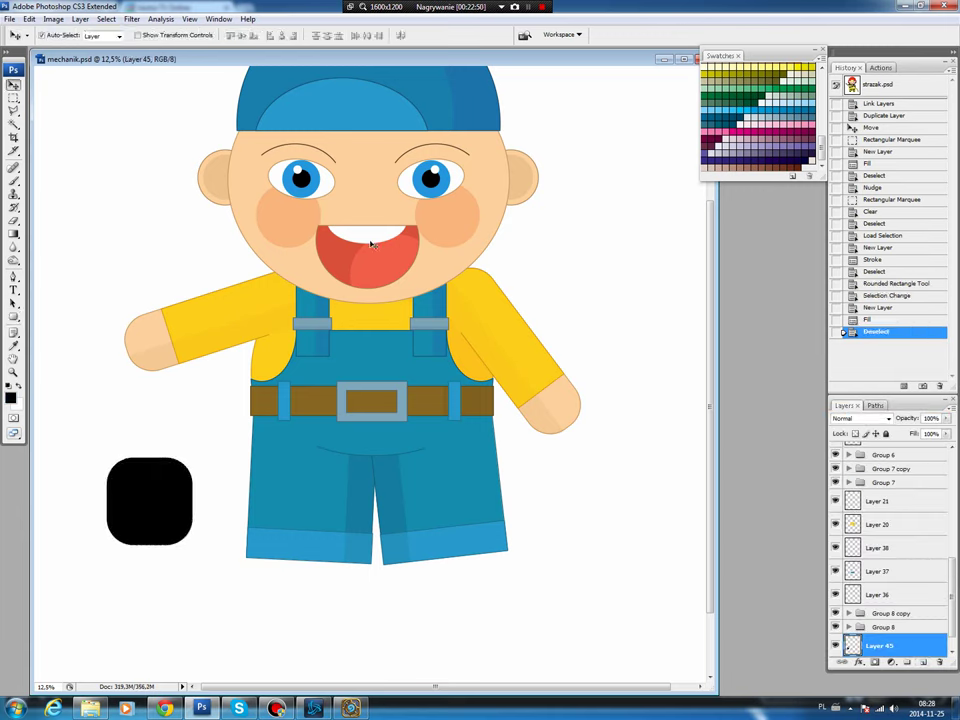
mouse_move(167, 511)
mouse_down()
mouse_move(317, 556)
mouse_move(449, 575)
mouse_up()
Duplicate the shoe for the right foot and tilt it slightly with Free Transform.
key(ctrl+j)
key(ctrl+t)
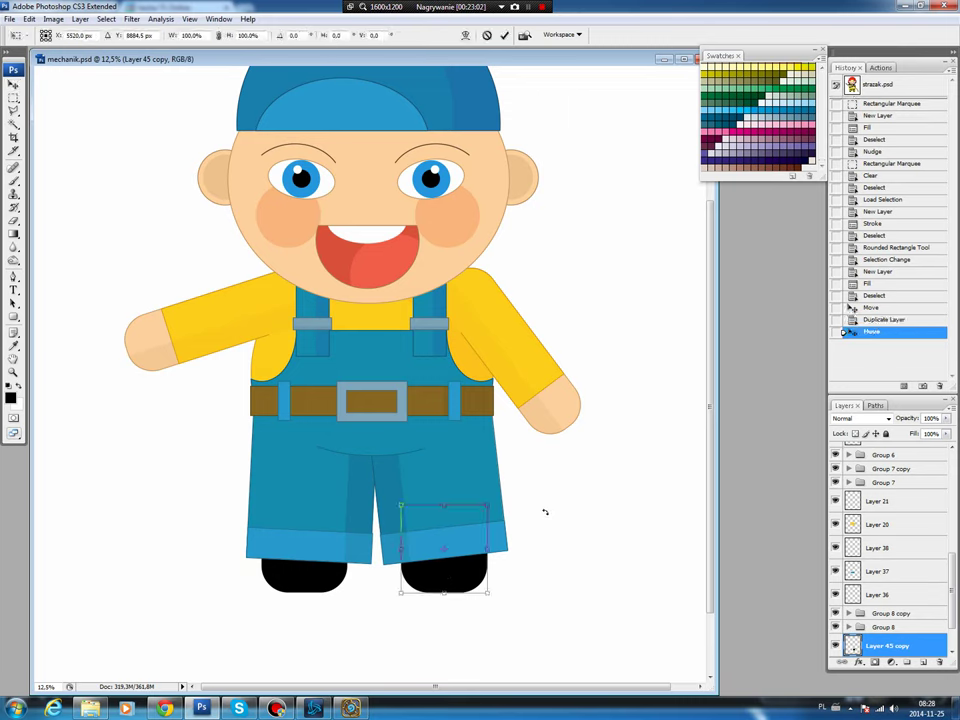
mouse_move(544, 512)
mouse_down()
mouse_move(535, 500)
mouse_move(536, 508)
mouse_up()
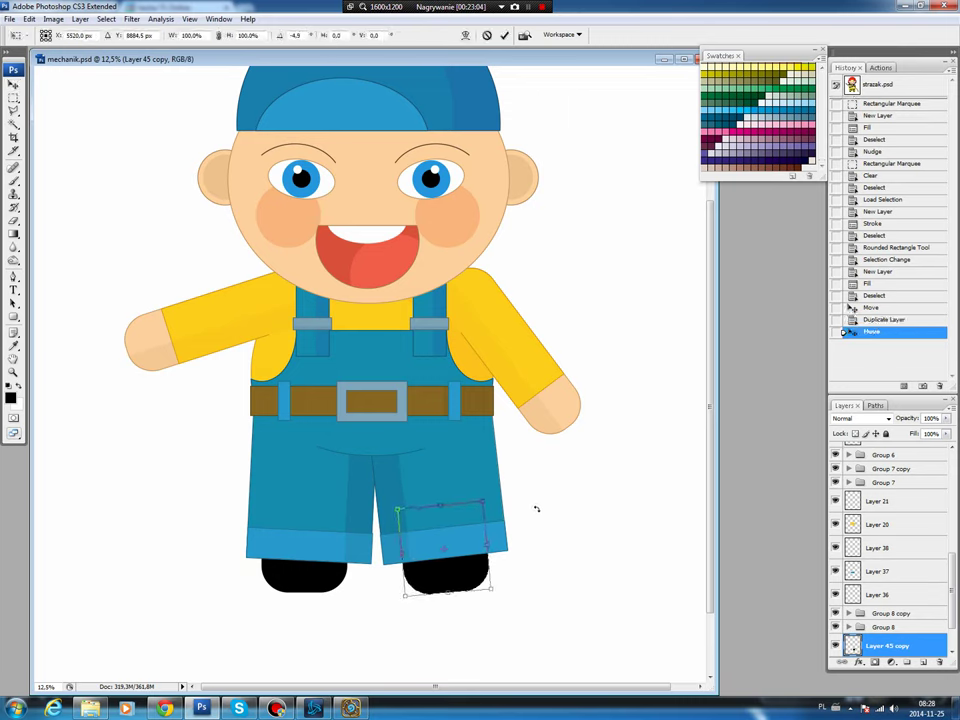
drag(473, 572, 471, 572)
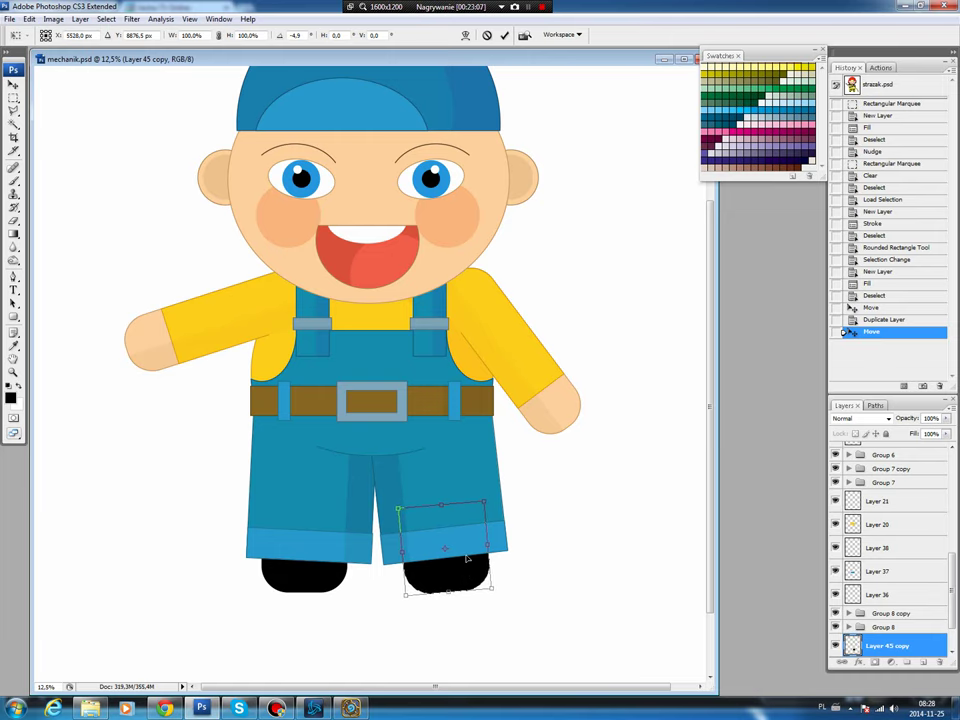
key(Return)
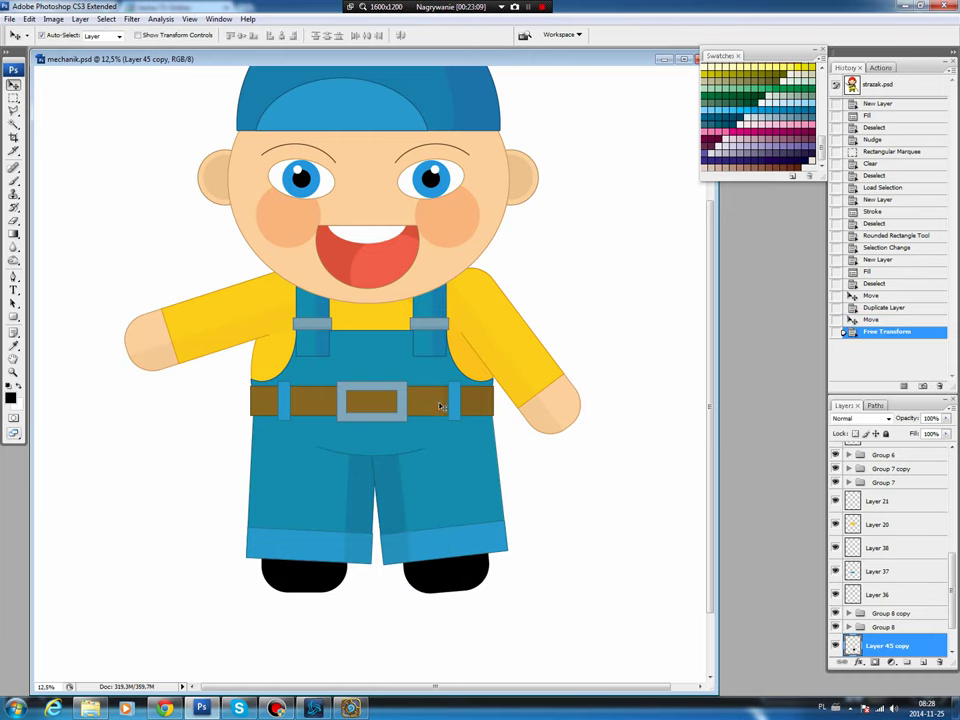
drag(440, 405, 440, 468)
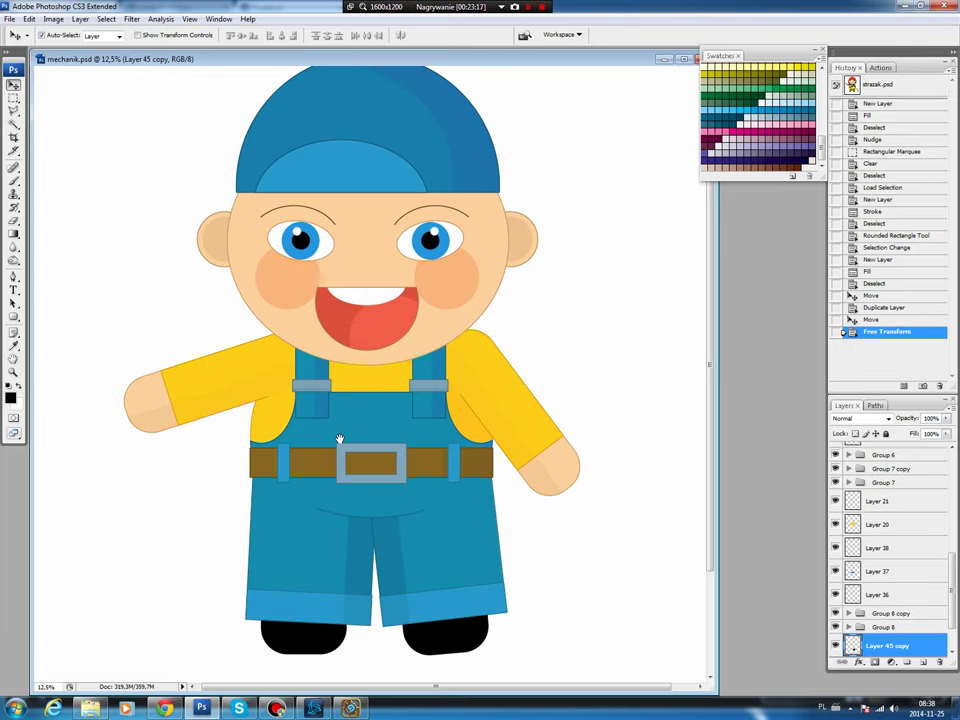
drag(340, 440, 345, 455)
Fill a tall thin grey-blue wrench handle left of the head on a new layer.
key(alt+period)
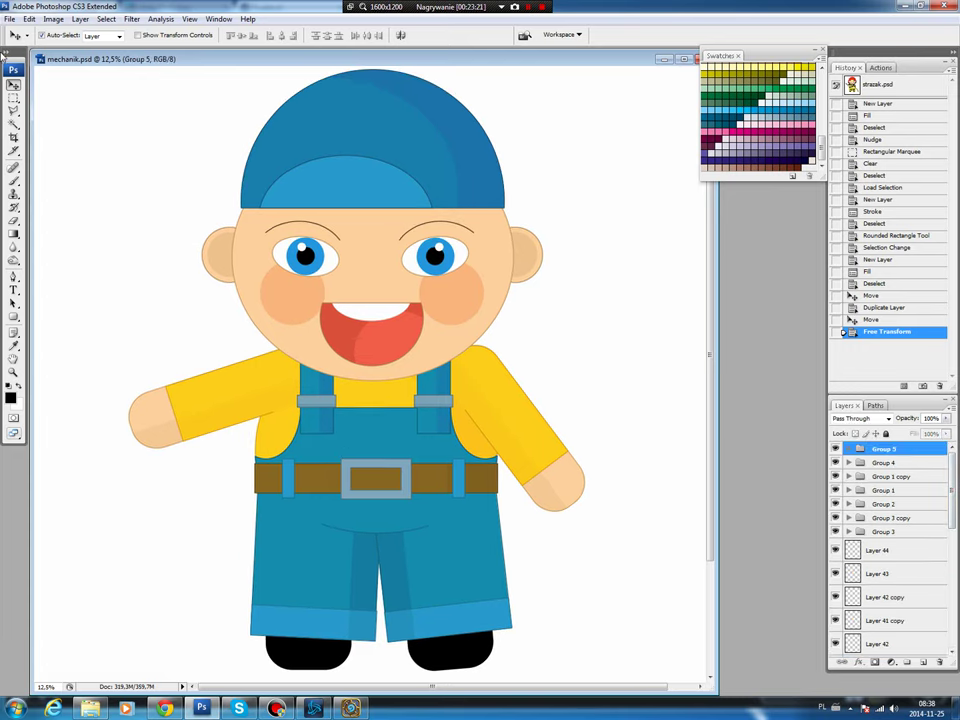
click(14, 98)
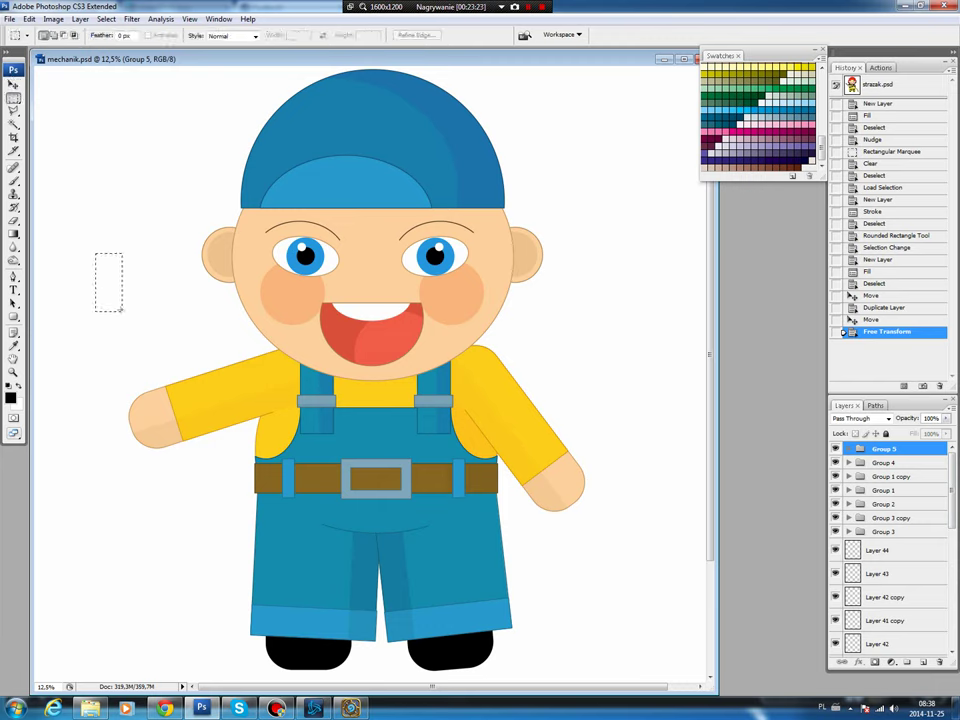
drag(121, 309, 119, 358)
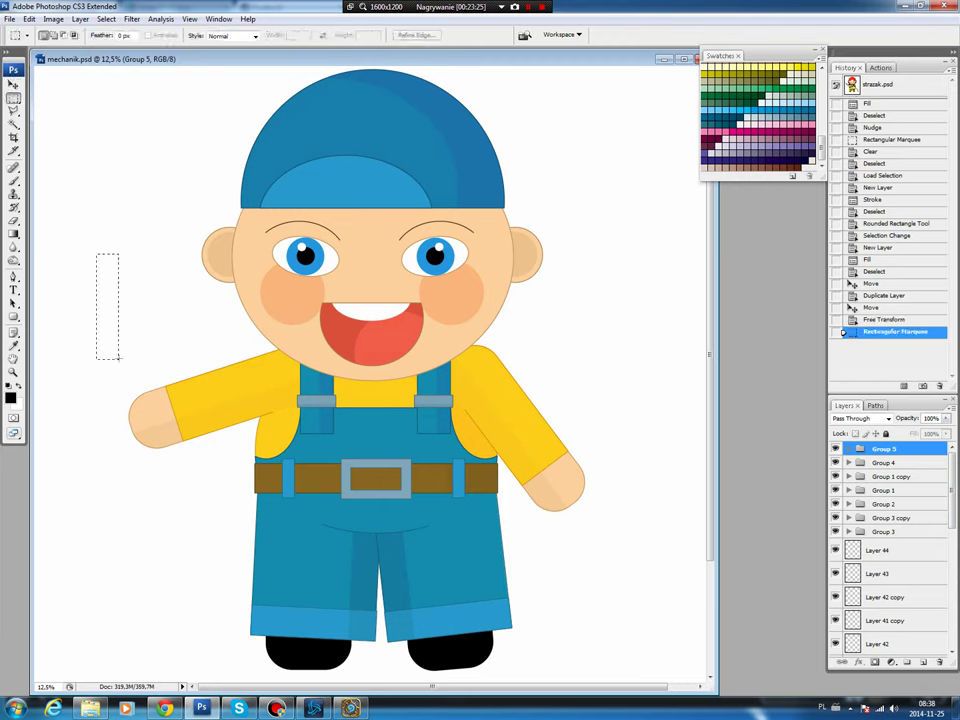
click(921, 665)
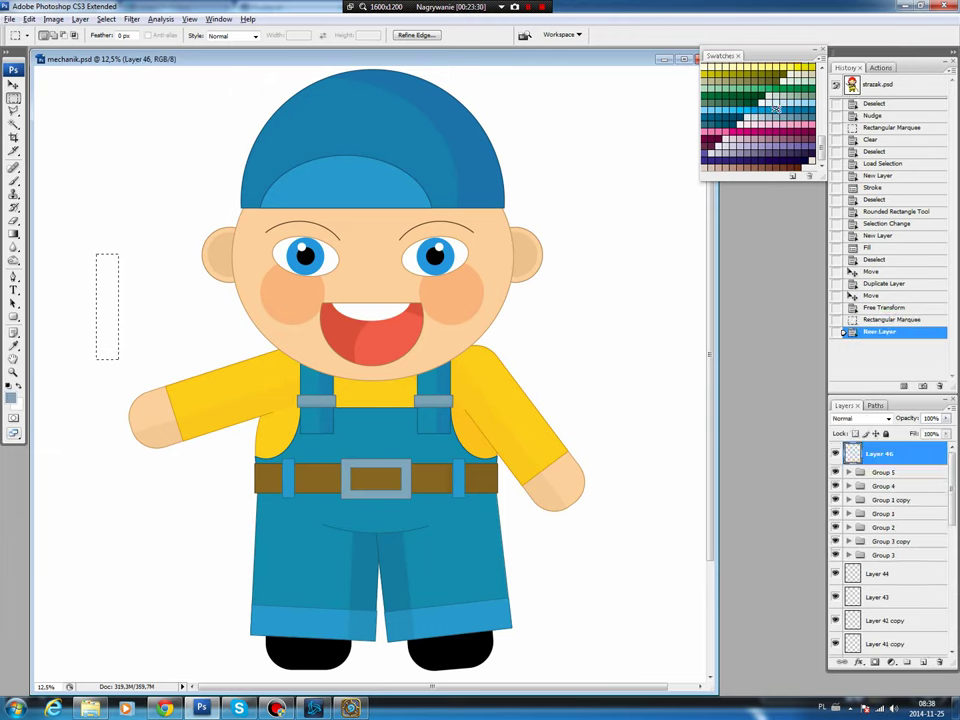
key(alt+BackSpace)
key(ctrl+d)
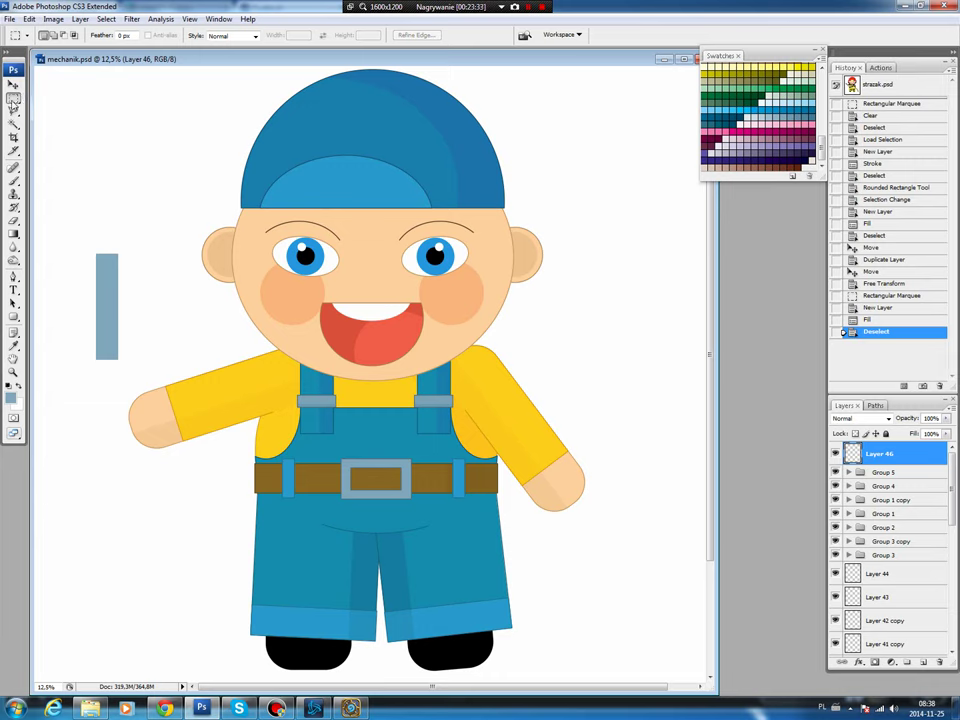
Add a grey-blue circular wrench head atop the handle on a new layer.
drag(14, 97, 45, 86)
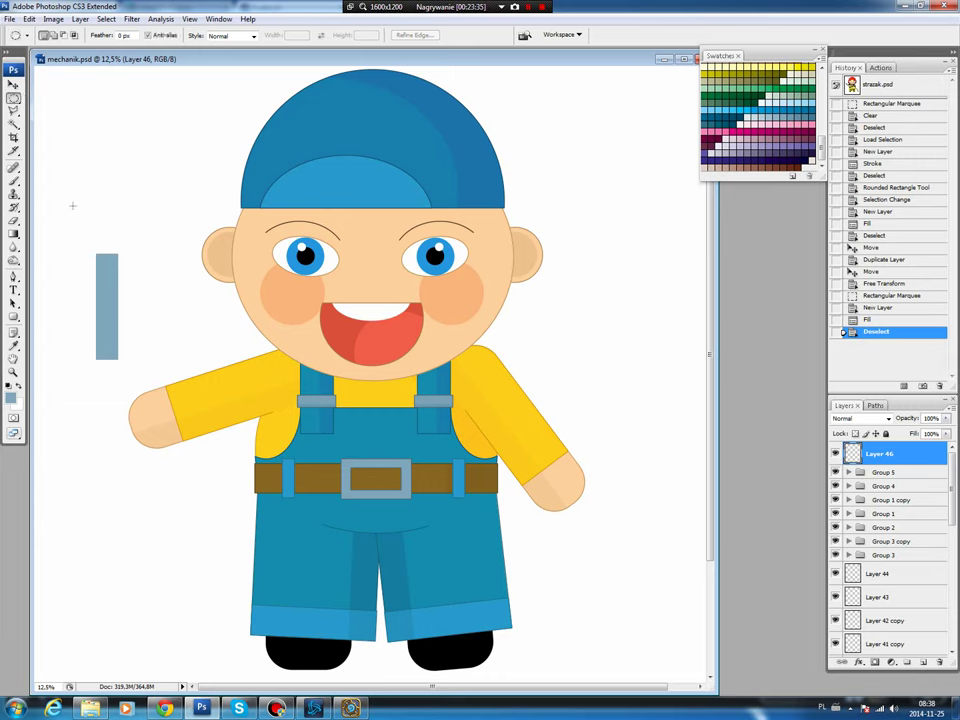
drag(72, 205, 143, 279)
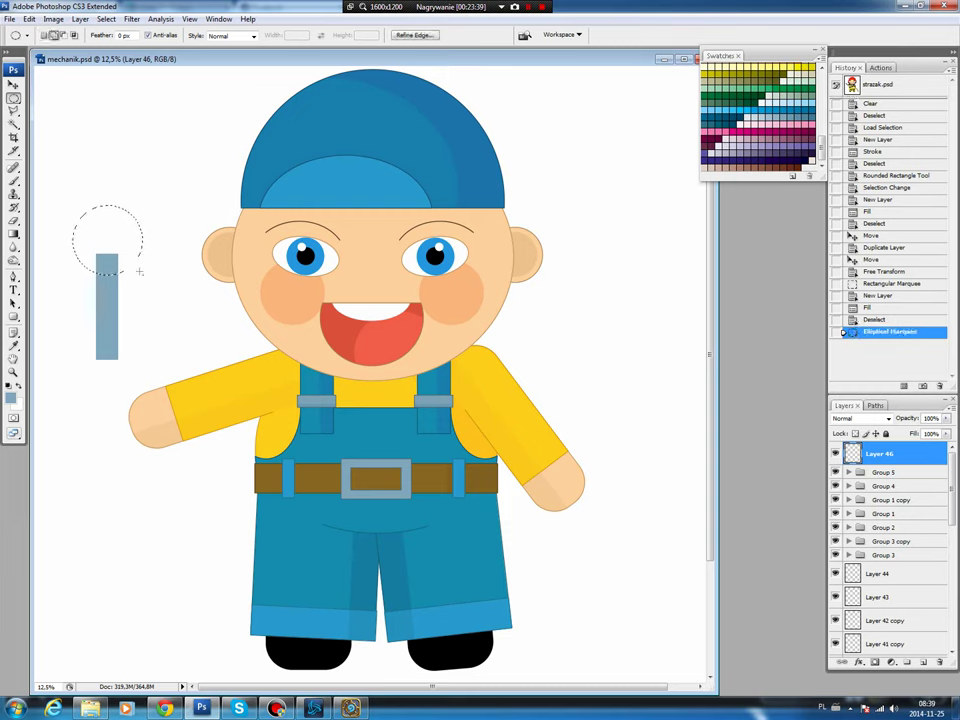
click(925, 663)
key(alt+BackSpace)
key(ctrl+d)
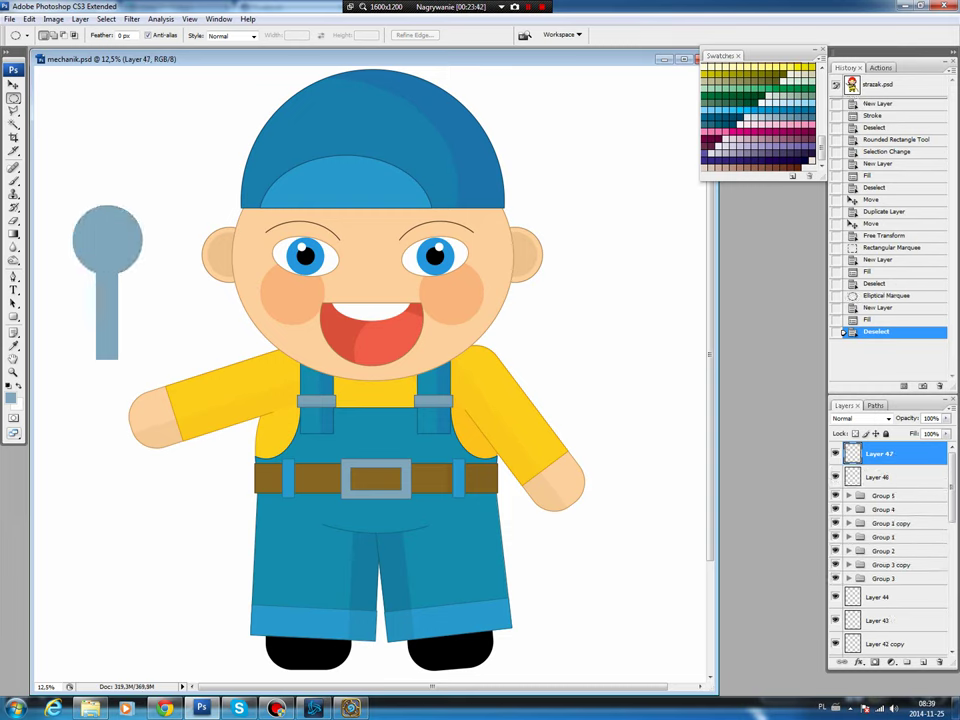
Cut a narrow notch from the top of the round head and duplicate the head layer.
click(14, 97)
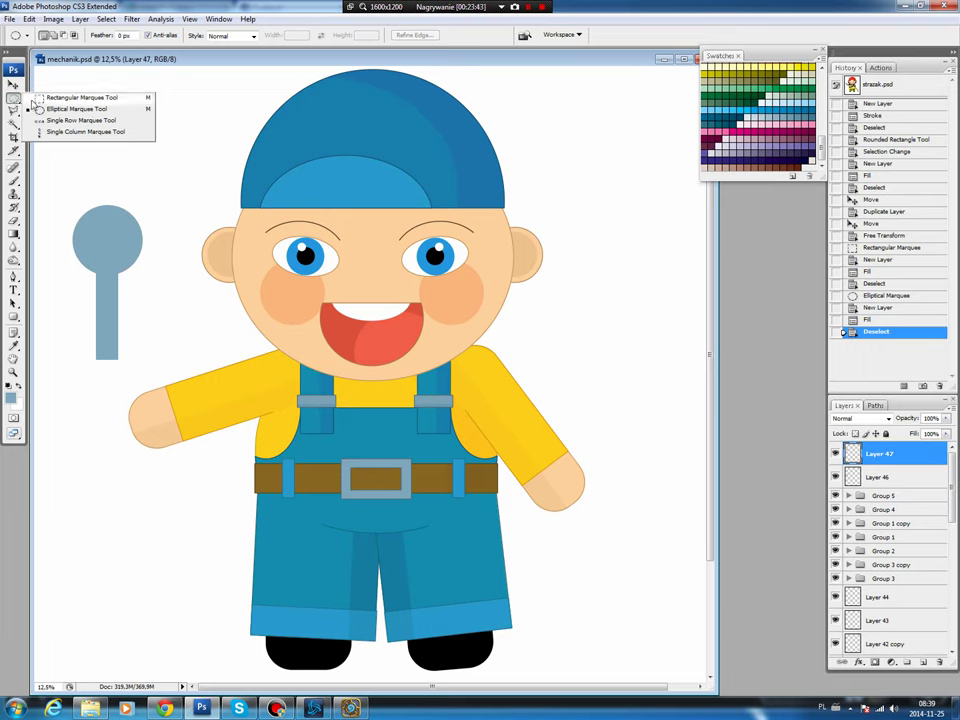
click(55, 96)
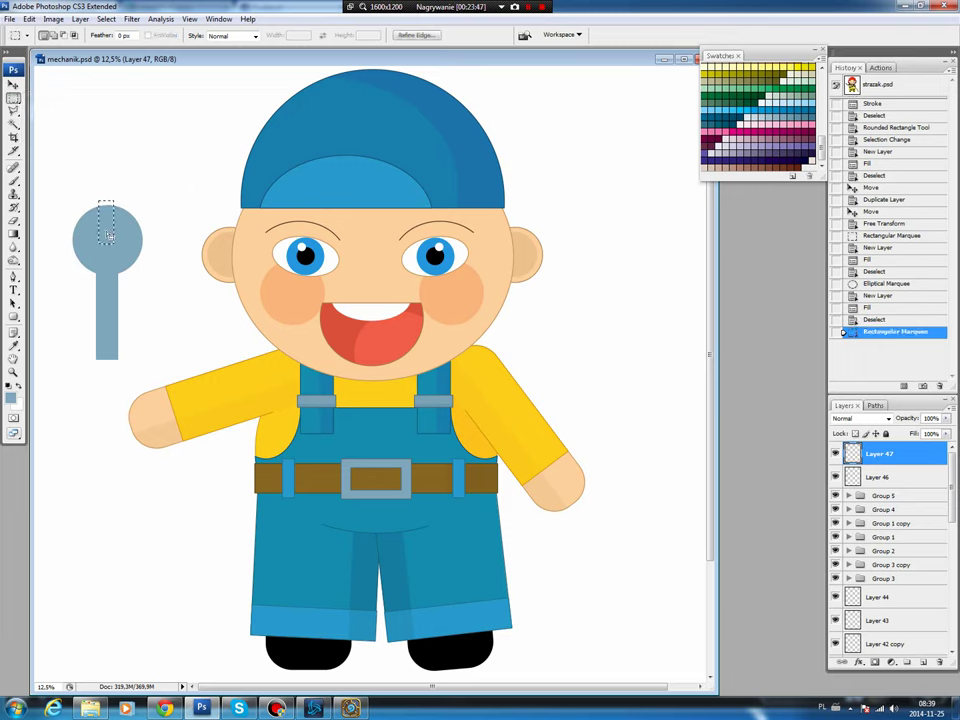
mouse_move(98, 205)
mouse_down()
mouse_move(116, 247)
mouse_move(109, 229)
mouse_up()
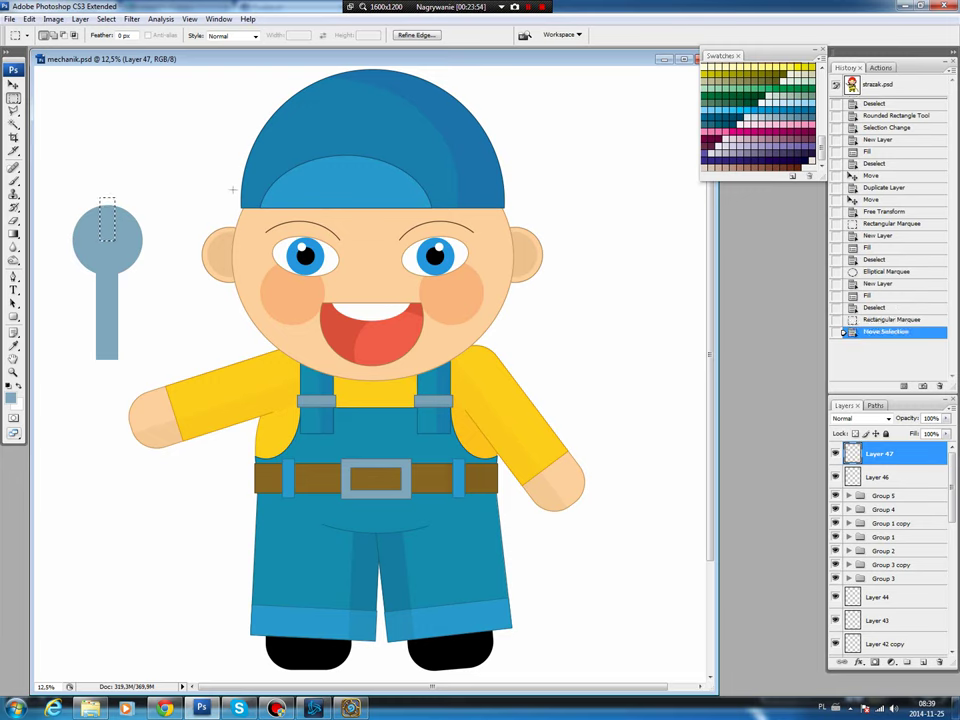
key(Delete)
key(ctrl+d)
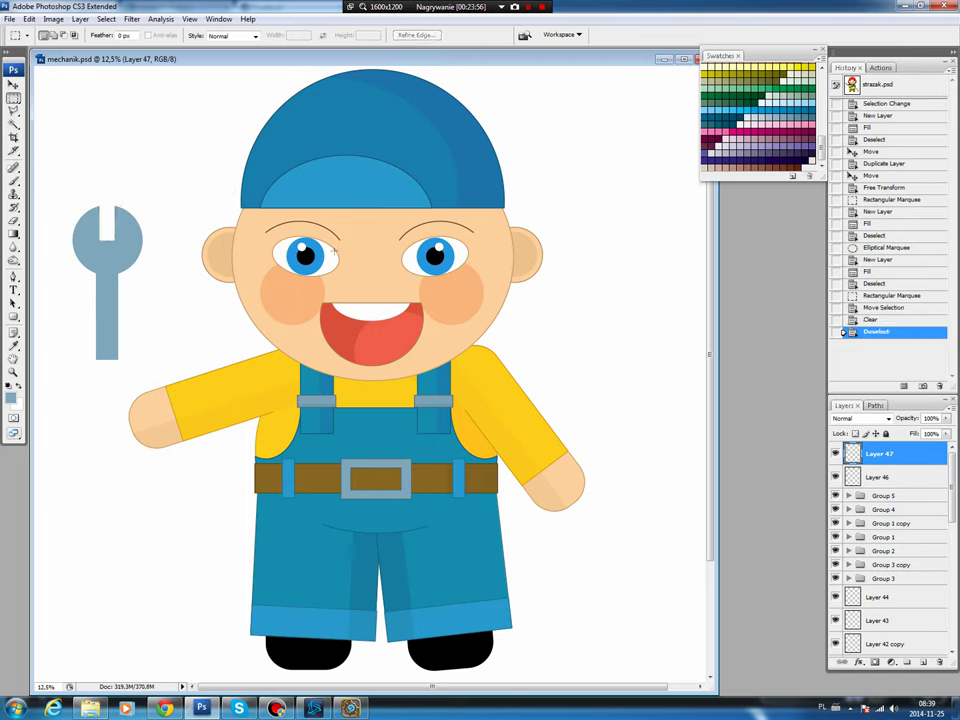
drag(916, 465, 906, 662)
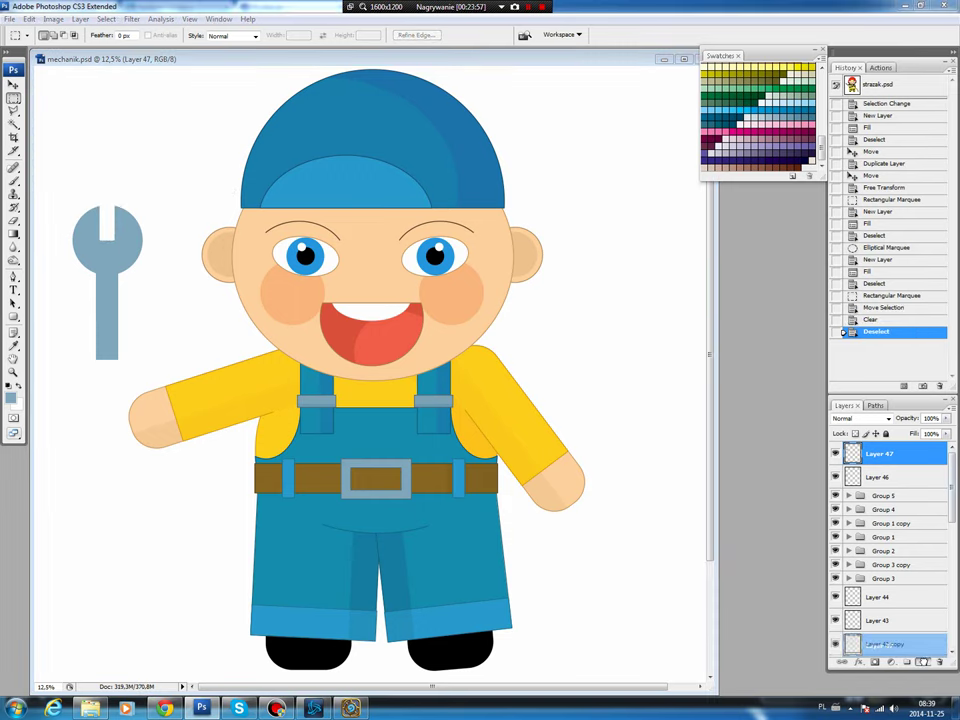
Flip the copied head vertically, move it to the handle's bottom, and shrink it.
key(v)
click(29, 19)
mouse_move(47, 230)
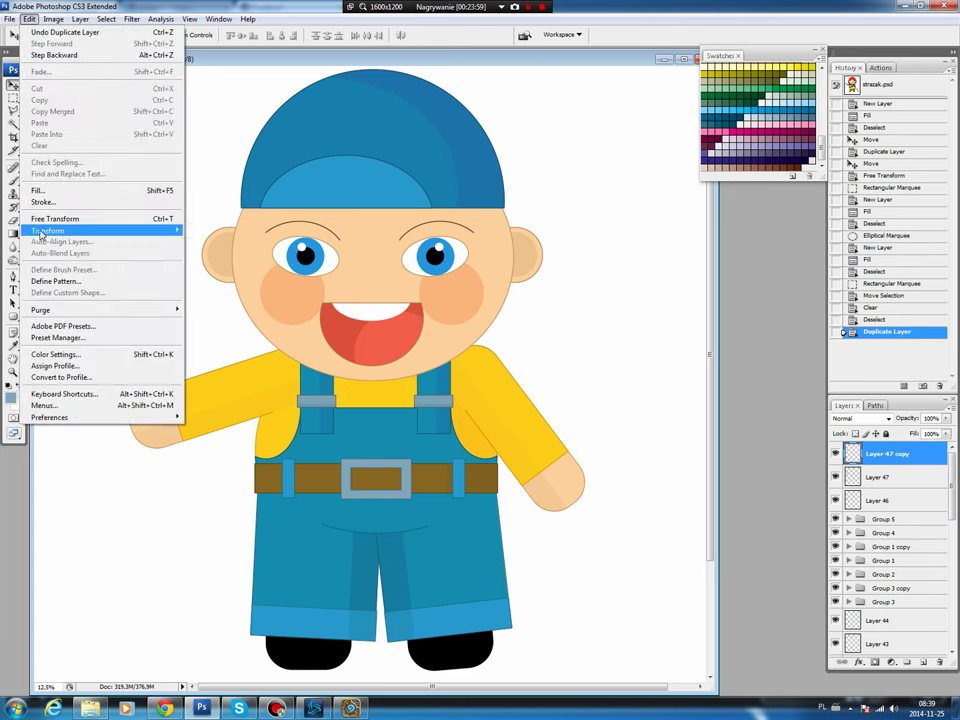
click(227, 373)
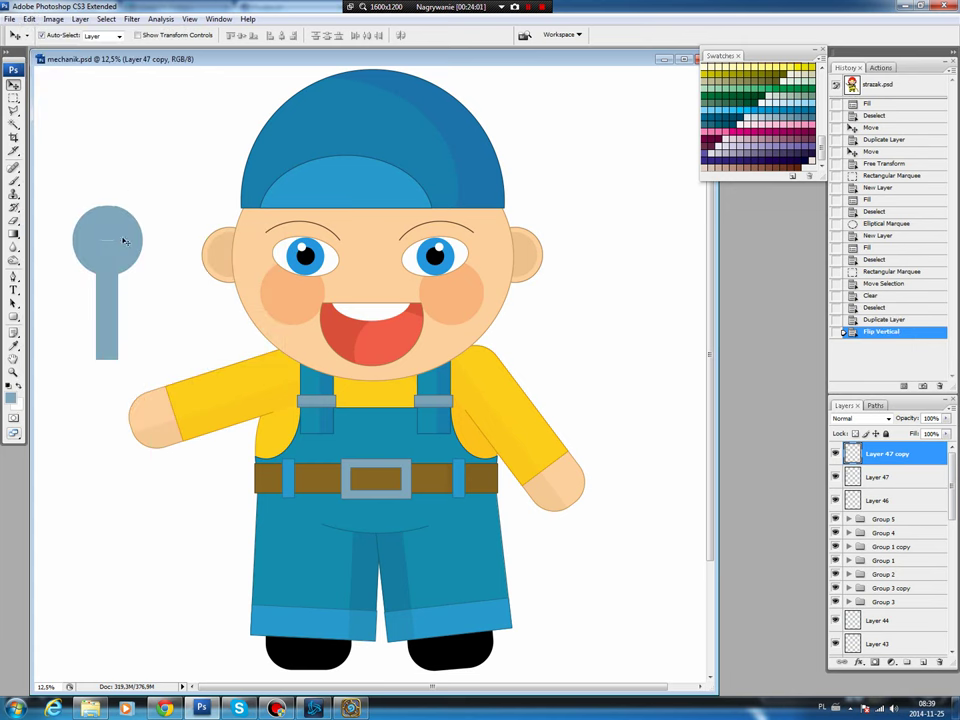
drag(128, 234, 133, 362)
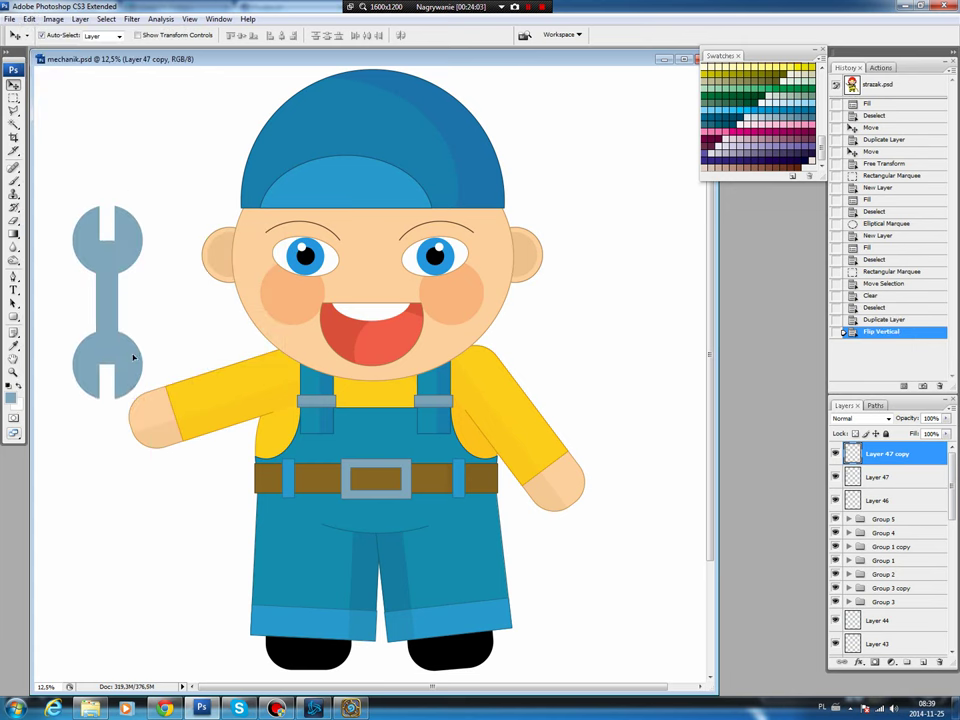
key(ctrl+t)
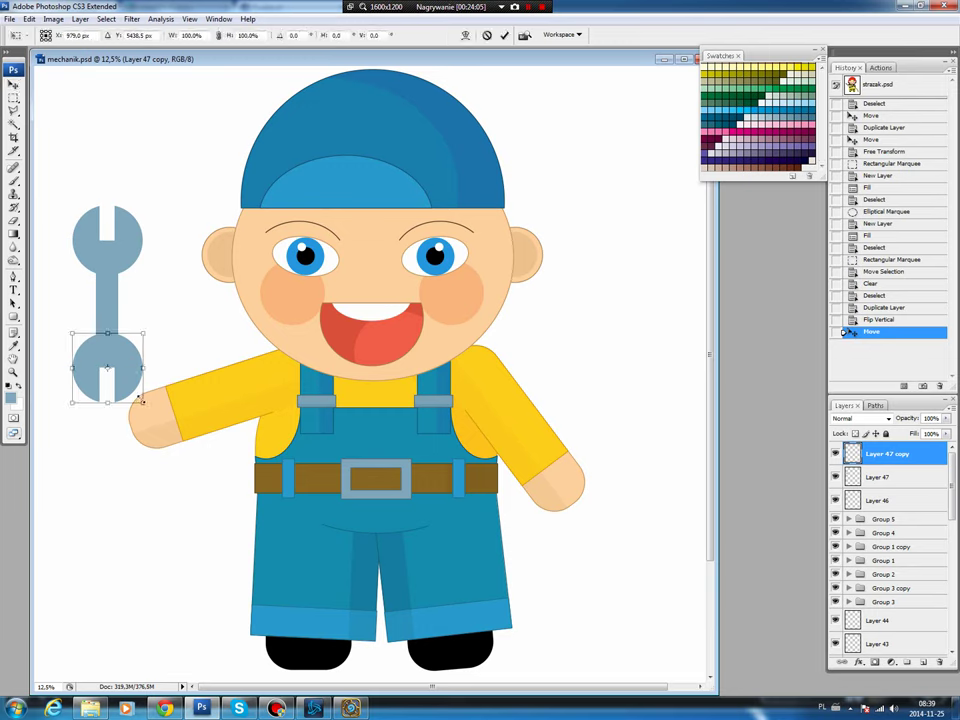
drag(142, 402, 129, 388)
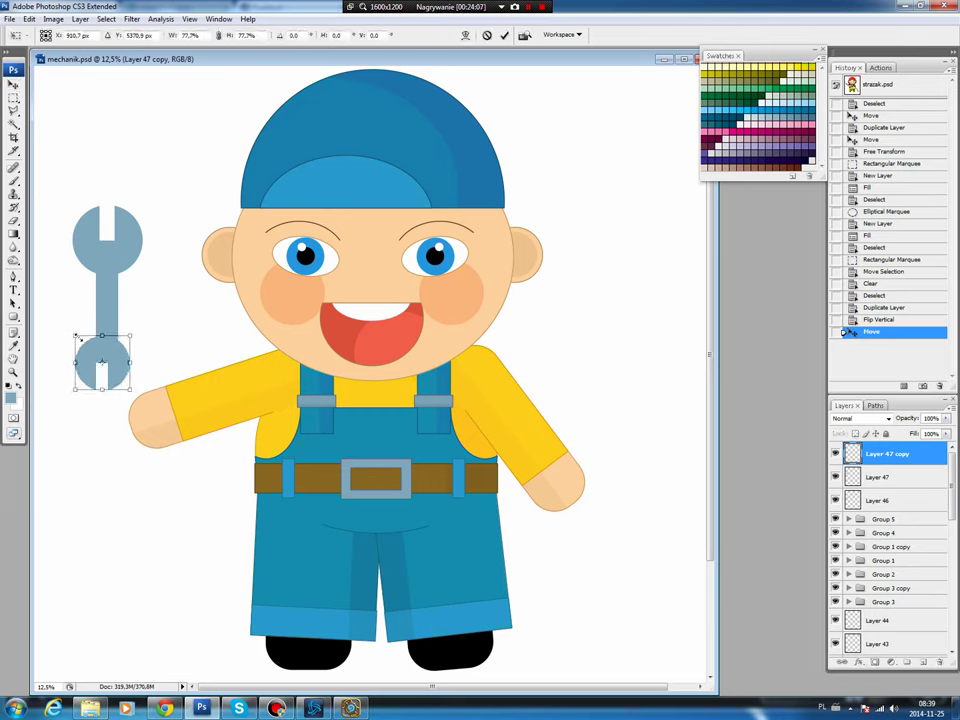
drag(77, 338, 82, 342)
key(Return)
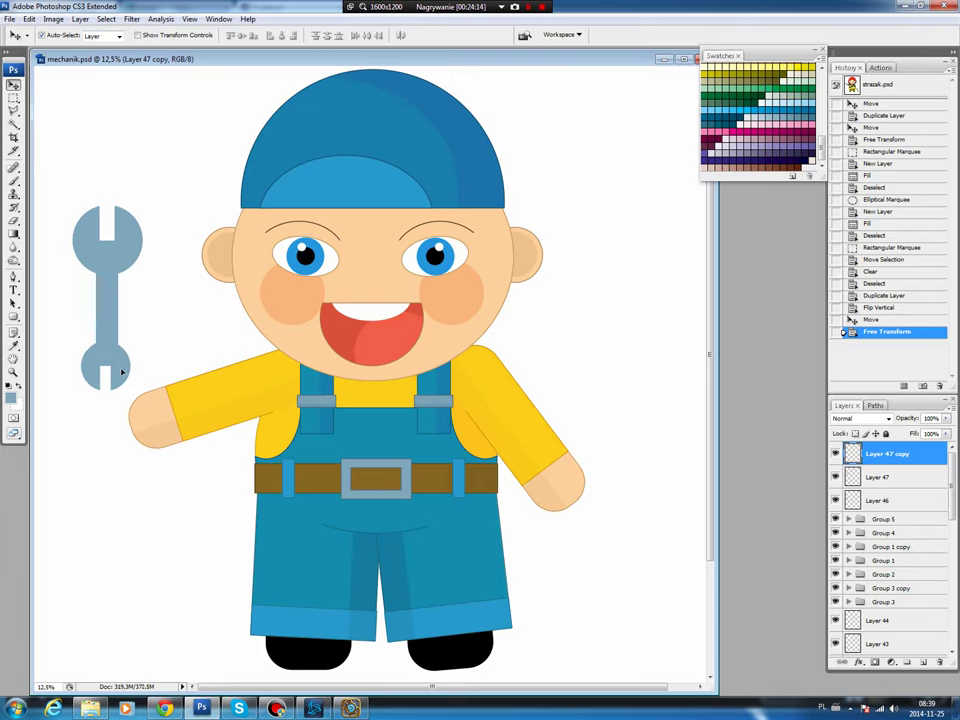
Squash the lower head vertically, nudge it down, and merge the three wrench layers.
key(ctrl+t)
drag(105, 395, 106, 390)
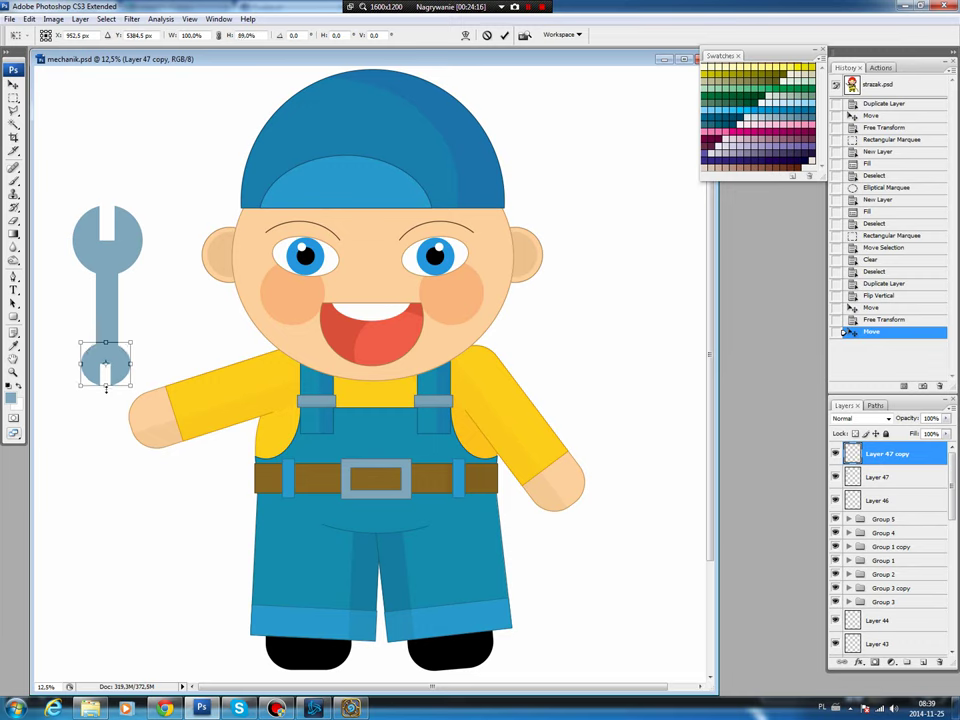
key(Return)
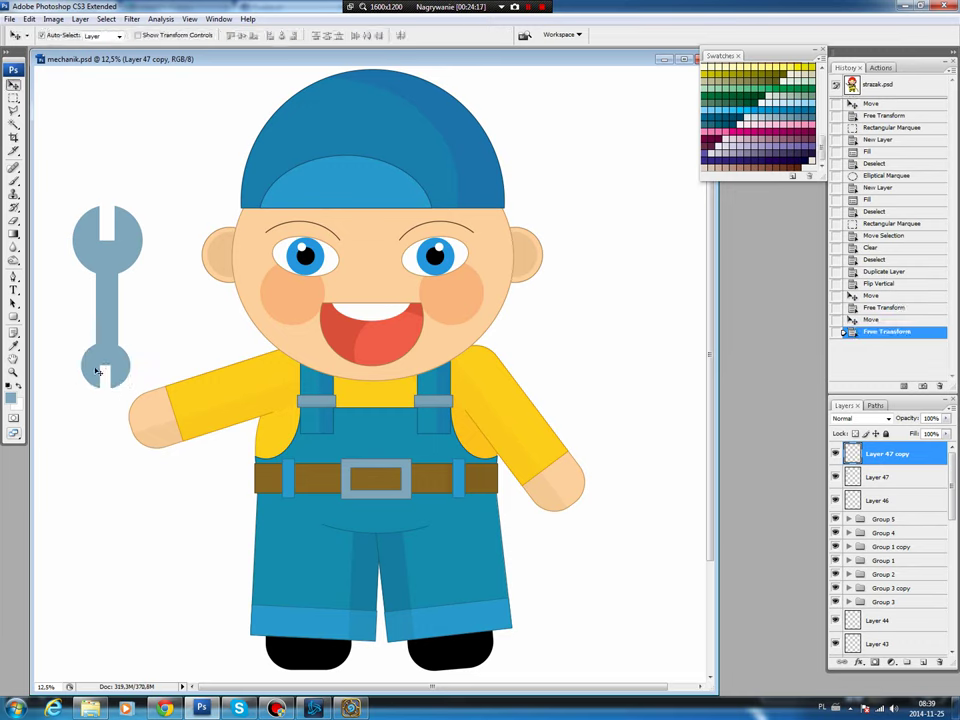
key(Down)
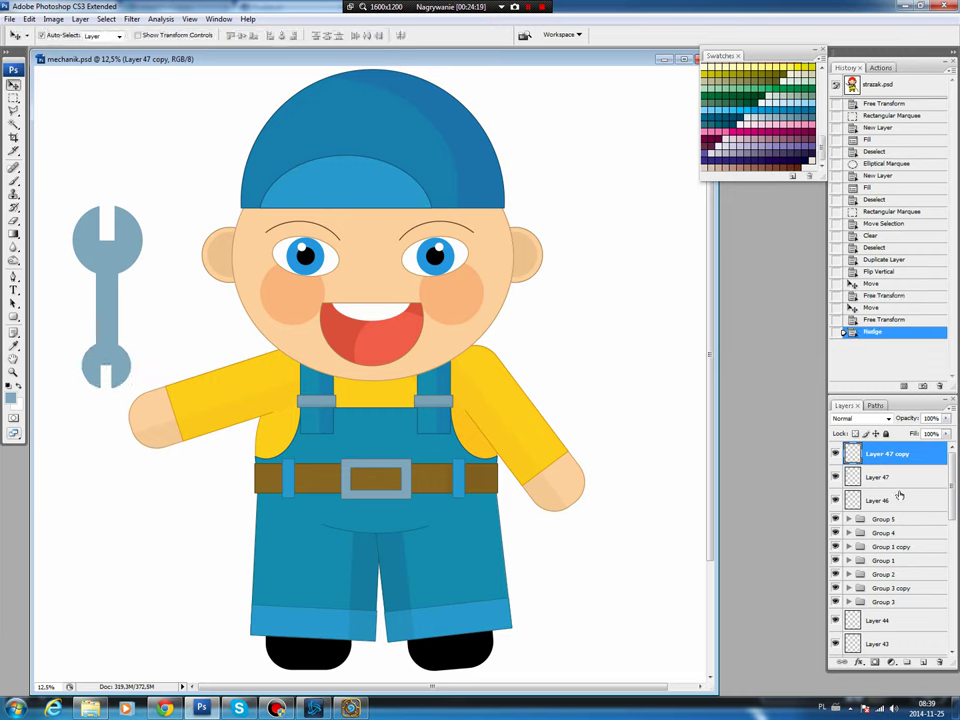
shift+click(899, 497)
right_click(902, 490)
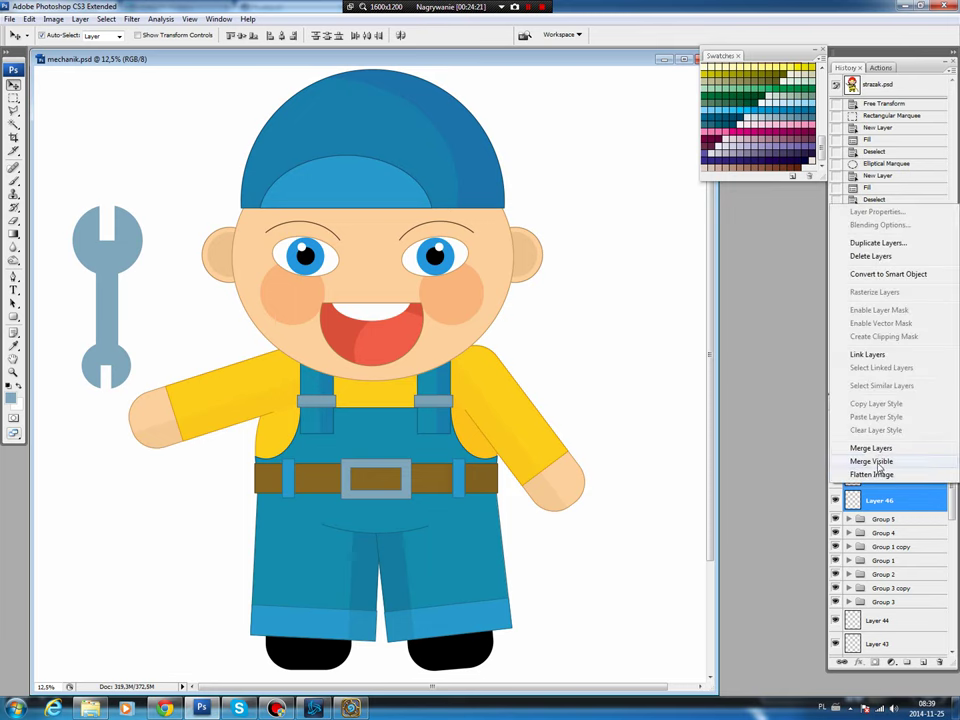
click(871, 448)
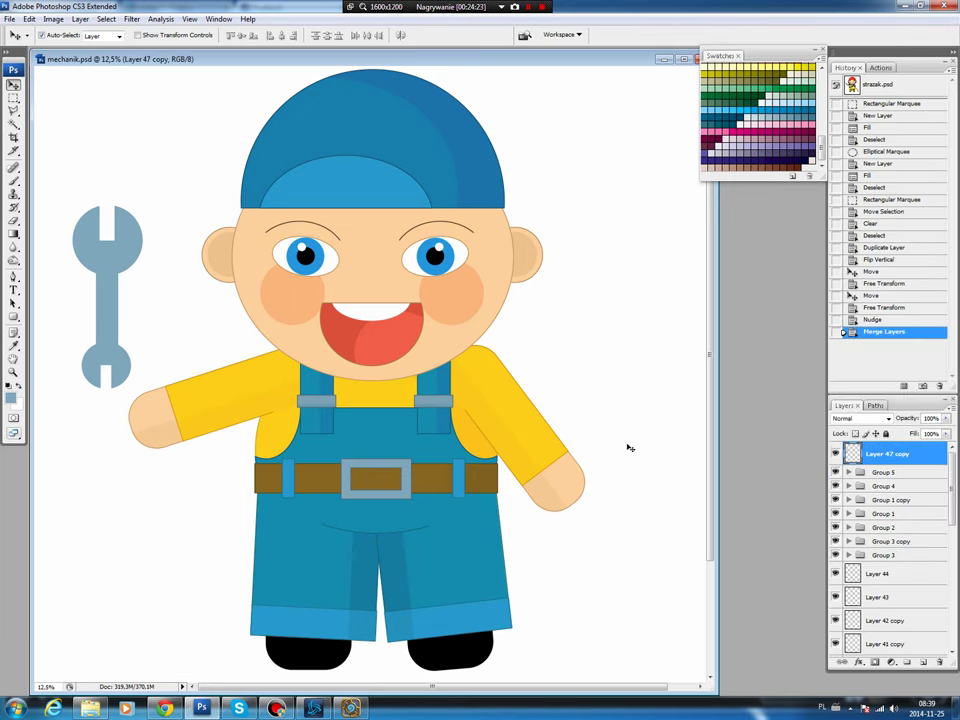
Draw a closed Pen path over the wrench's right half, curving around both heads.
key(p)
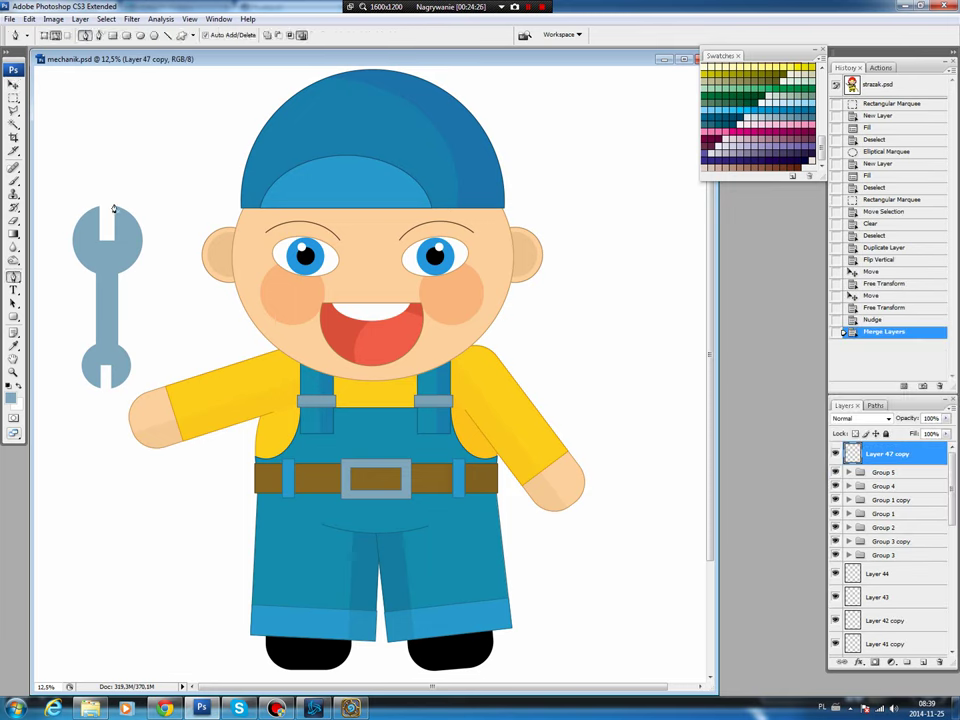
click(112, 206)
click(107, 265)
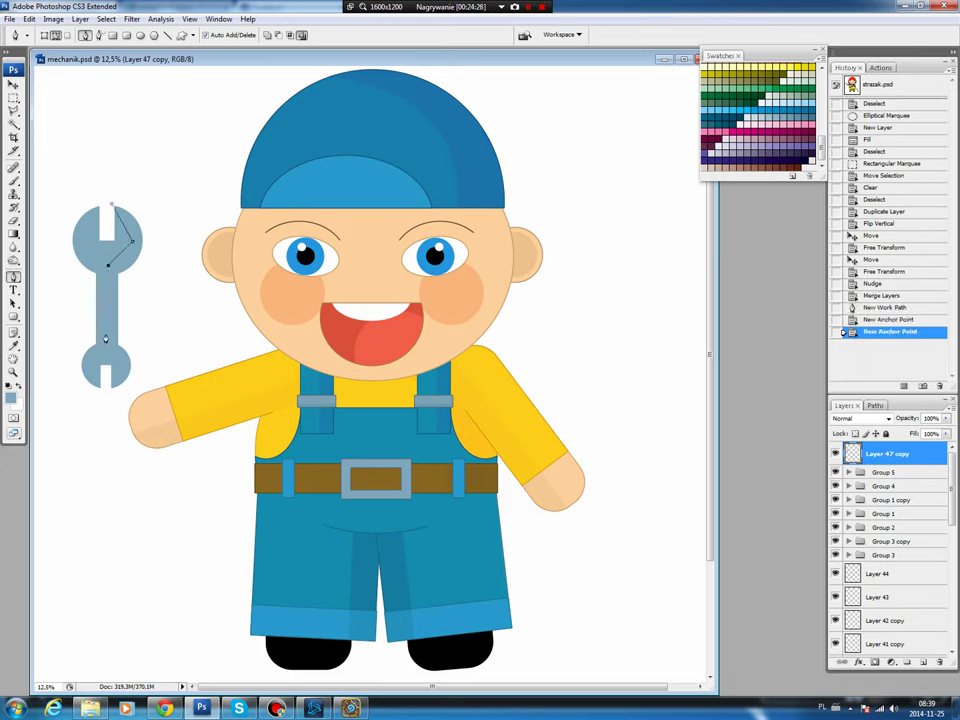
click(107, 349)
click(126, 367)
click(104, 398)
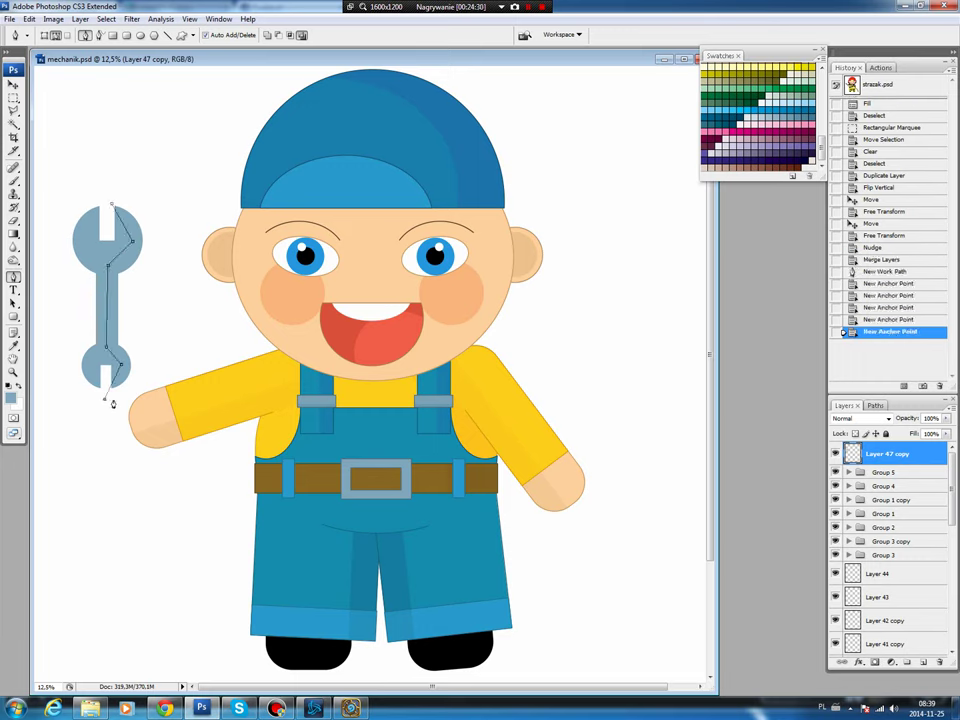
click(152, 393)
click(170, 184)
click(118, 183)
click(113, 208)
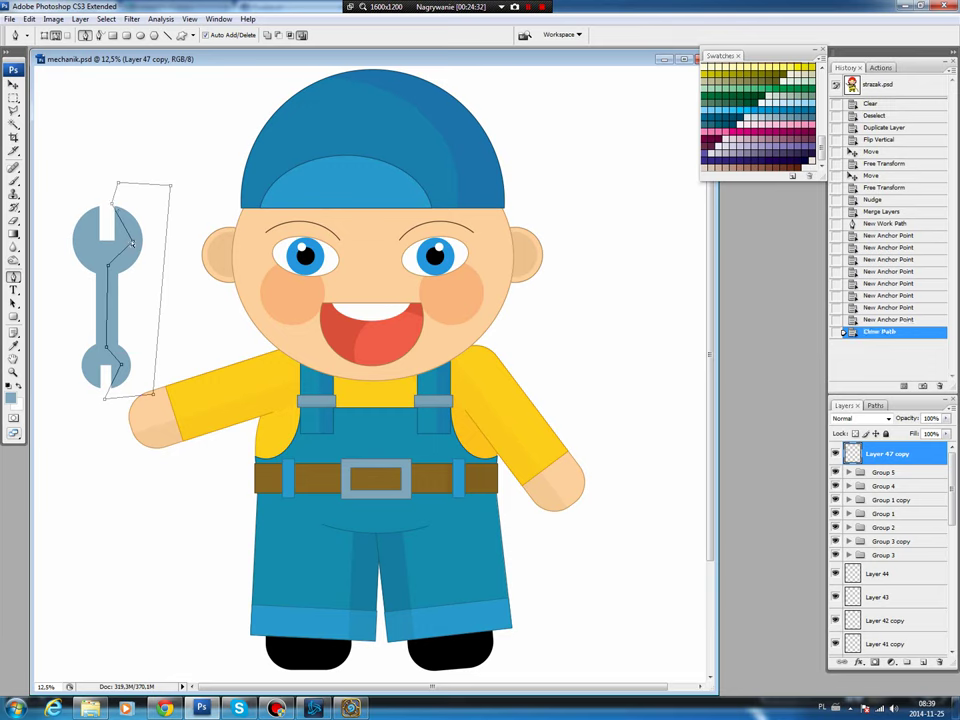
drag(133, 242, 132, 262)
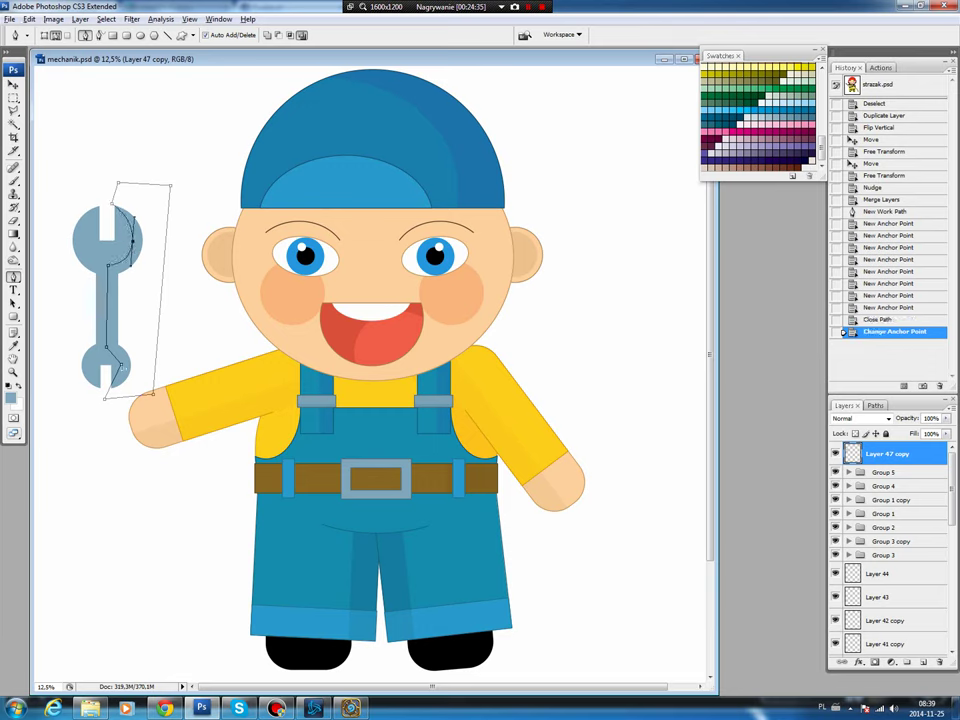
drag(121, 366, 120, 378)
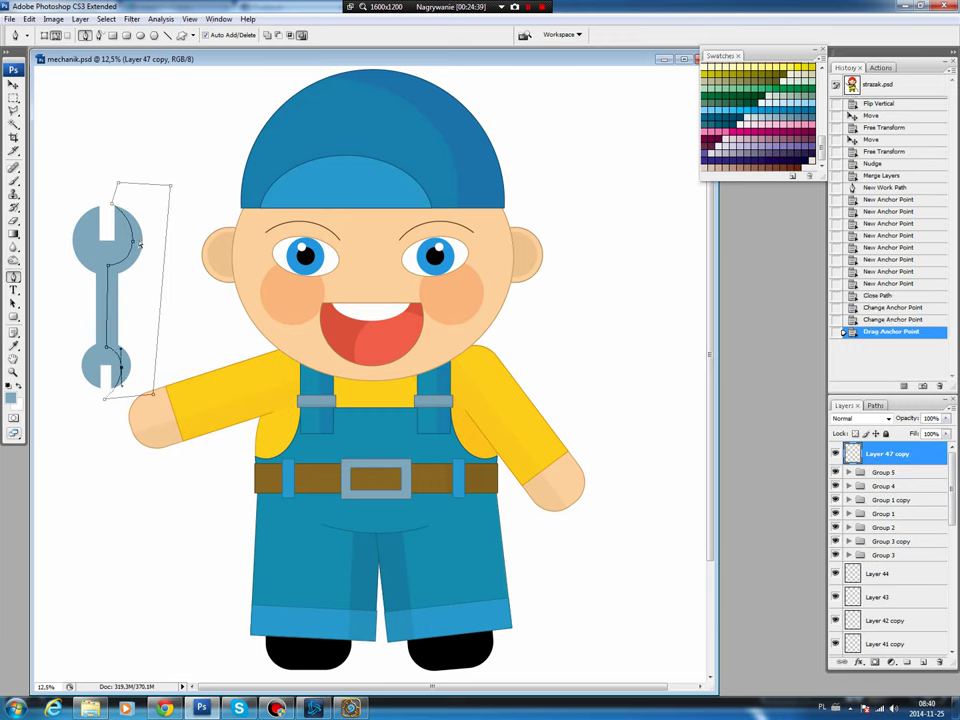
drag(134, 242, 131, 263)
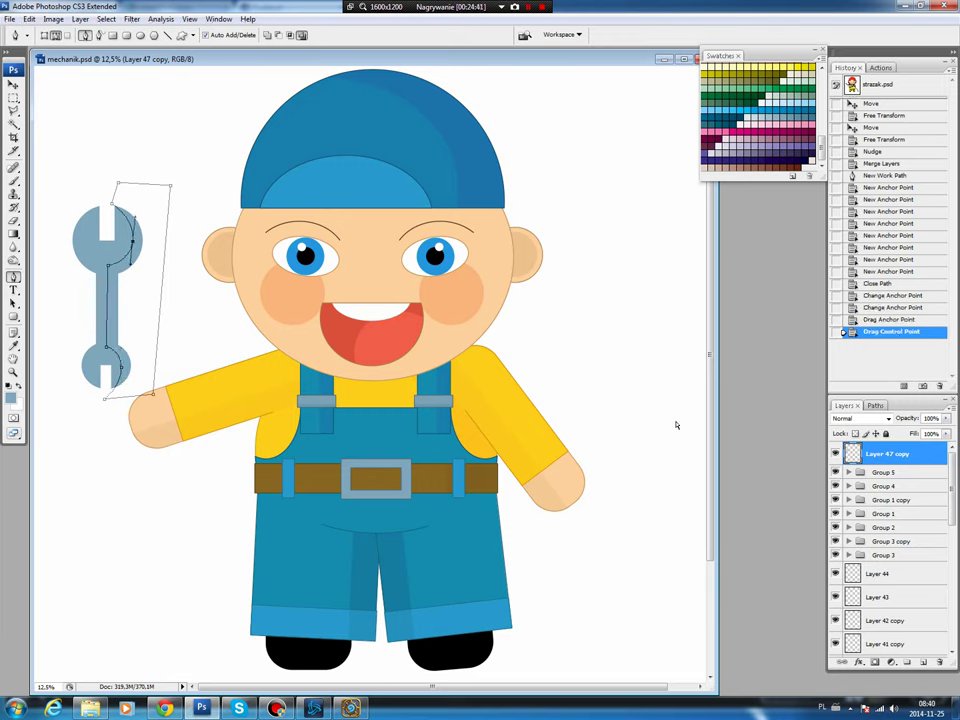
Load the path as a selection and lower its Lightness in Hue/Saturation.
click(879, 407)
key(ctrl+Return)
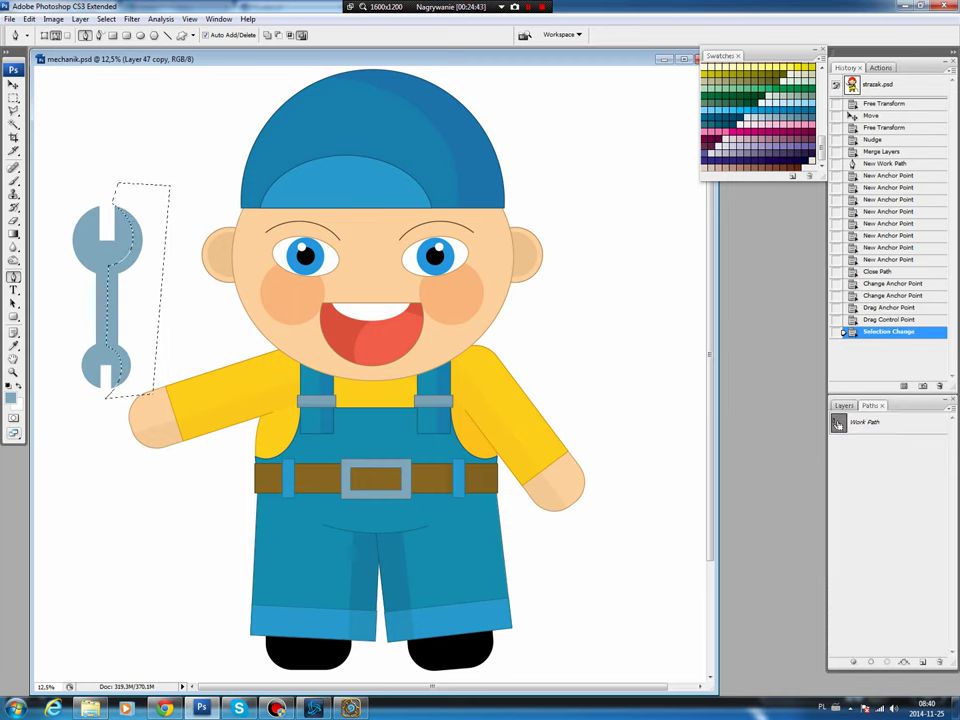
key(ctrl+u)
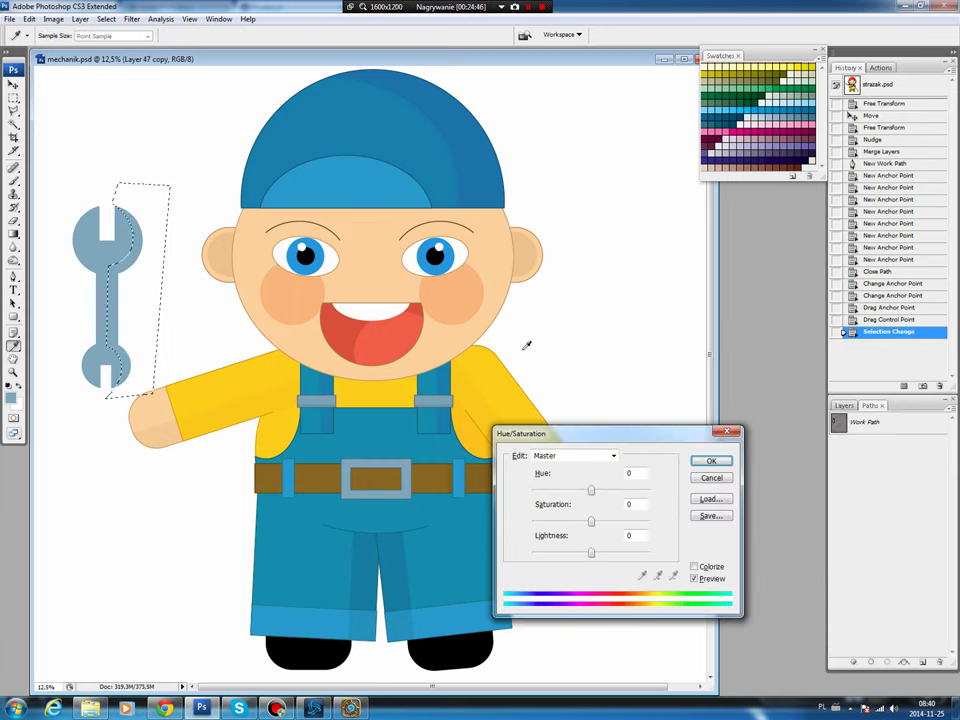
drag(591, 555, 589, 558)
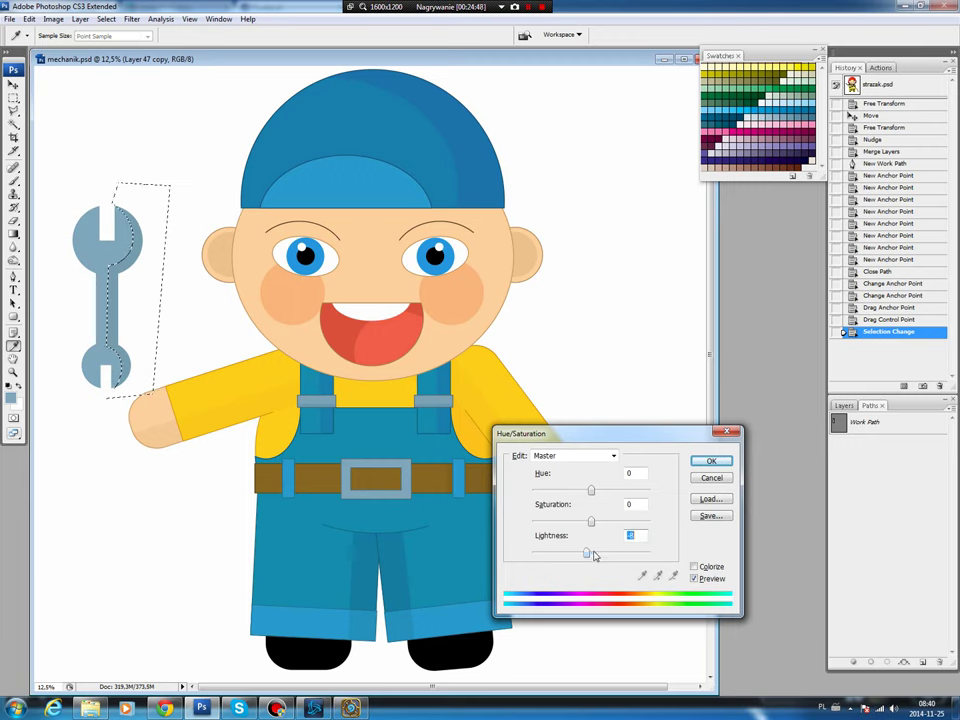
click(711, 460)
key(ctrl+d)
key(v)
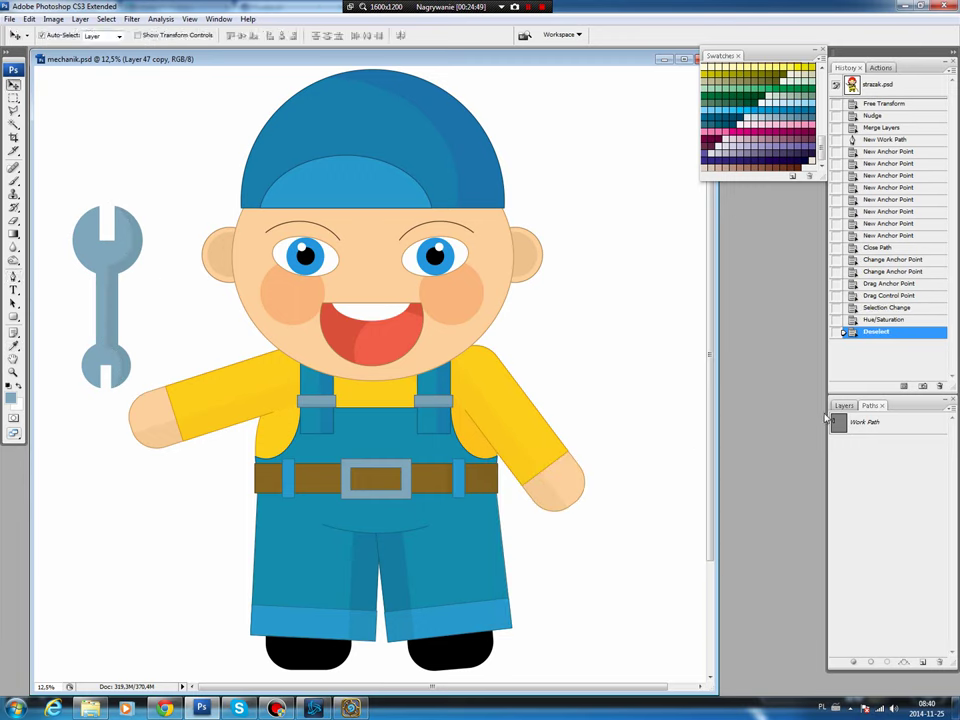
key(F7)
Load the wrench selection on a new layer and pick a darker grey-blue foreground.
ctrl+click(852, 455)
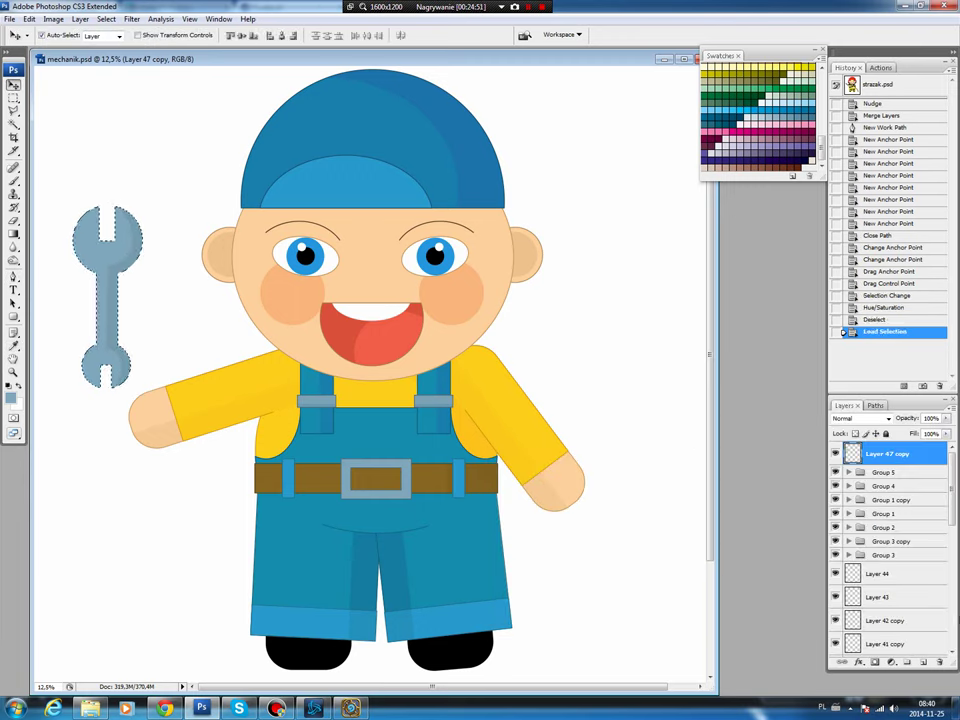
key(ctrl+shift+alt+n)
key(b)
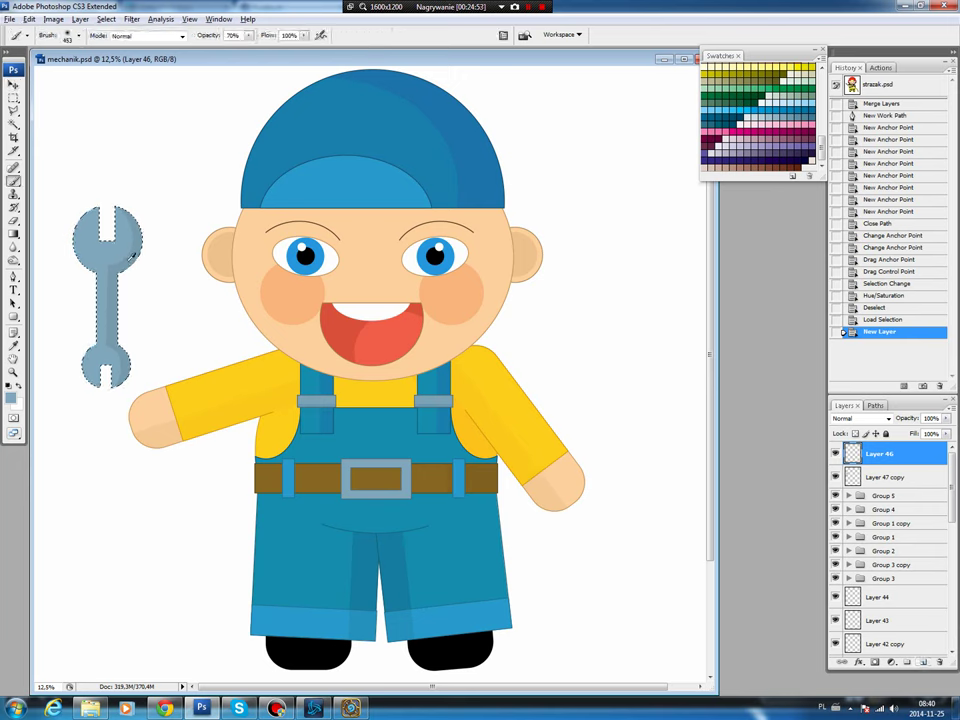
key(i)
click(11, 397)
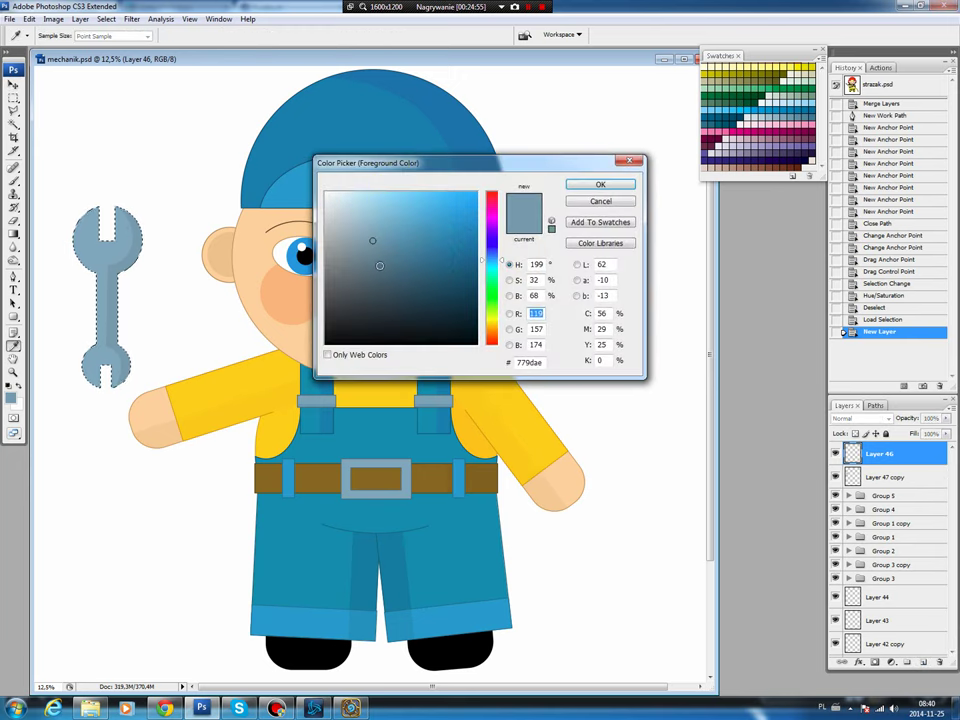
drag(377, 262, 376, 269)
click(597, 184)
key(b)
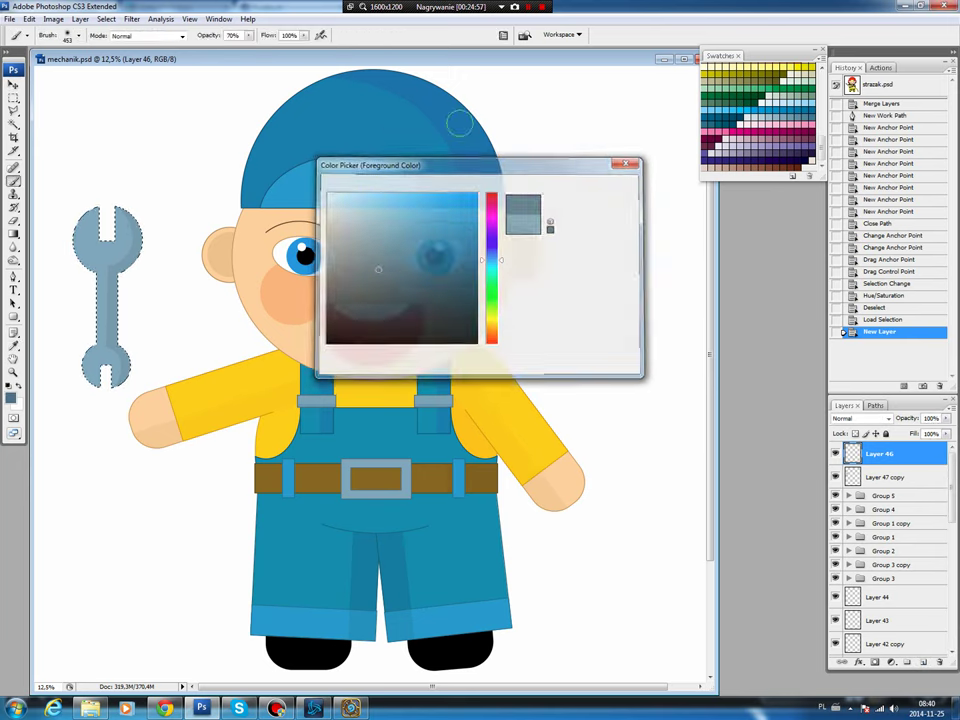
Stroke the wrench with a 16 px outline and link it to the wrench layer.
click(29, 19)
click(41, 204)
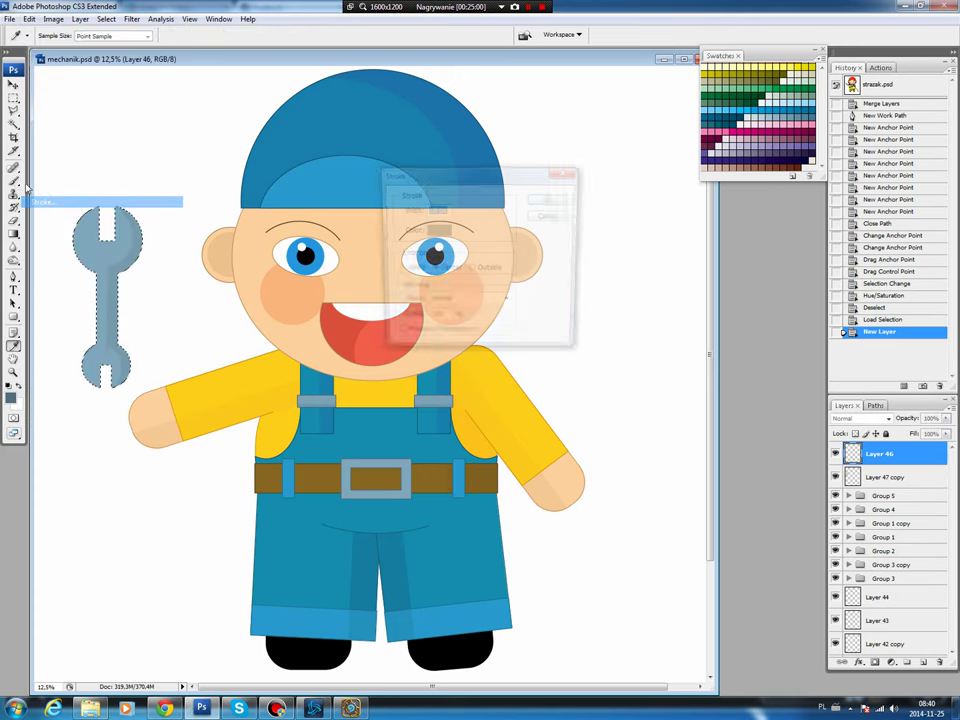
text(16)
click(536, 191)
key(ctrl+d)
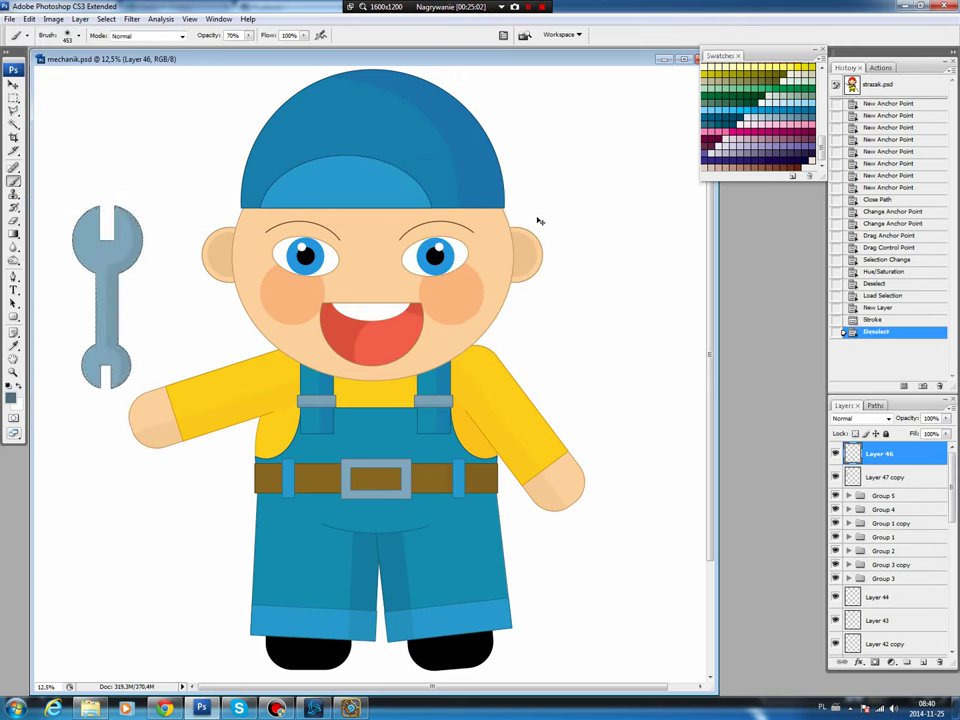
shift+click(901, 481)
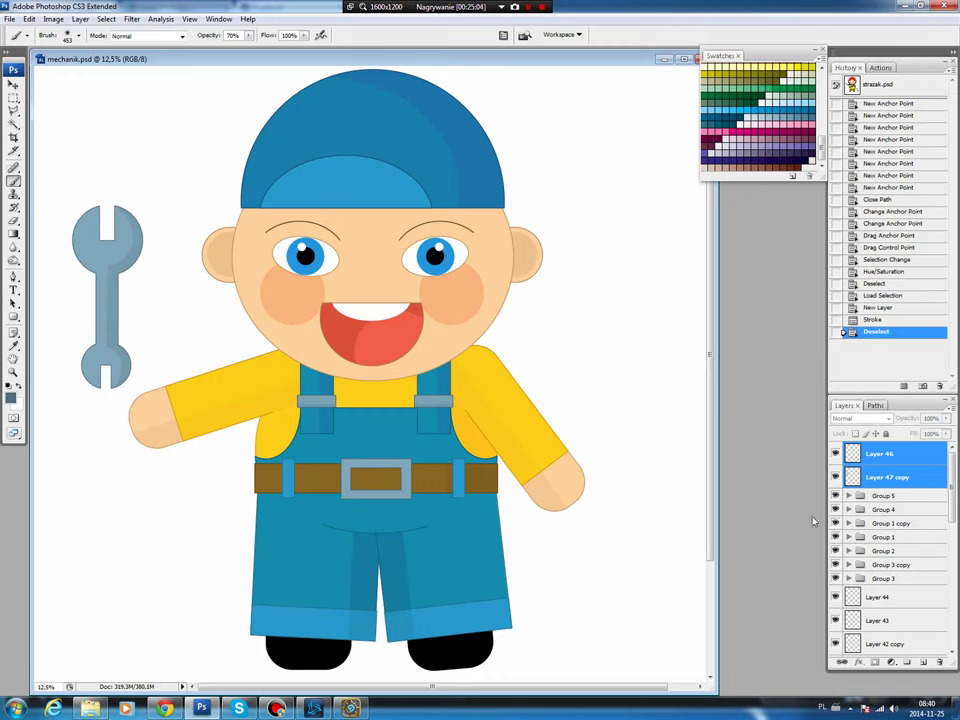
click(841, 661)
Move the wrench into the hand, tilt it about -16.8°, and outline a rounded finger shape over its handle.
key(v)
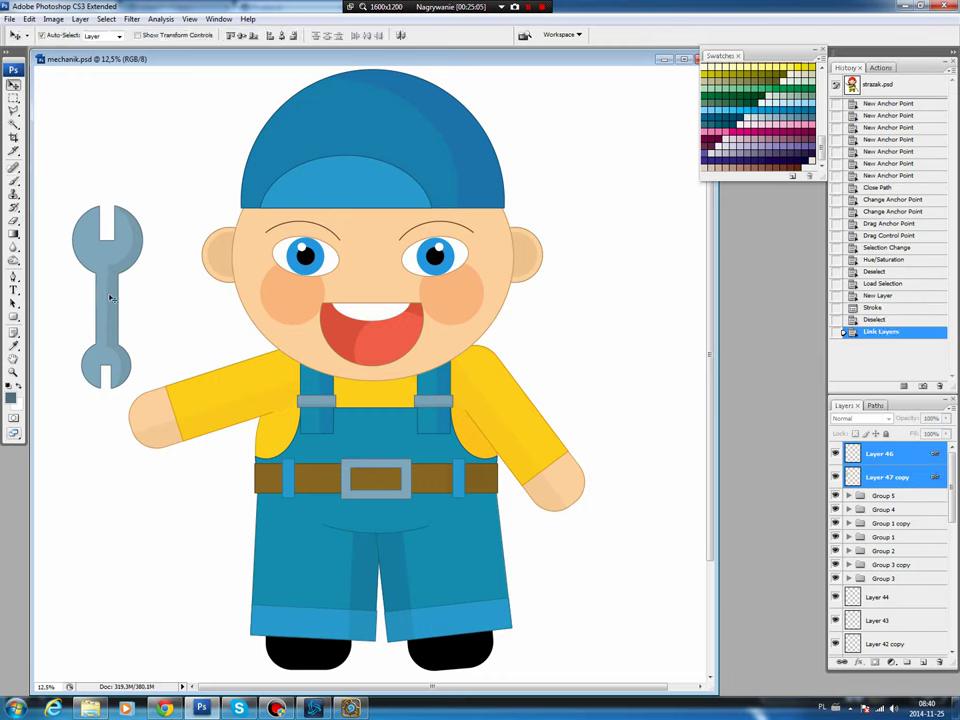
drag(111, 300, 167, 405)
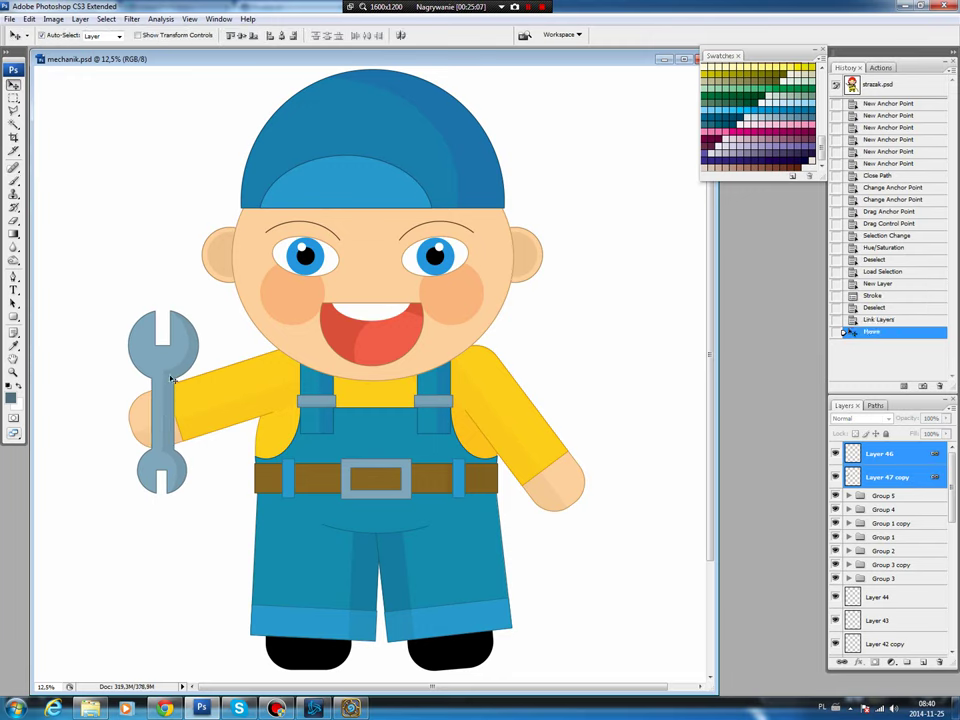
key(ctrl+t)
mouse_move(297, 330)
mouse_down()
mouse_move(205, 428)
mouse_move(170, 441)
mouse_up()
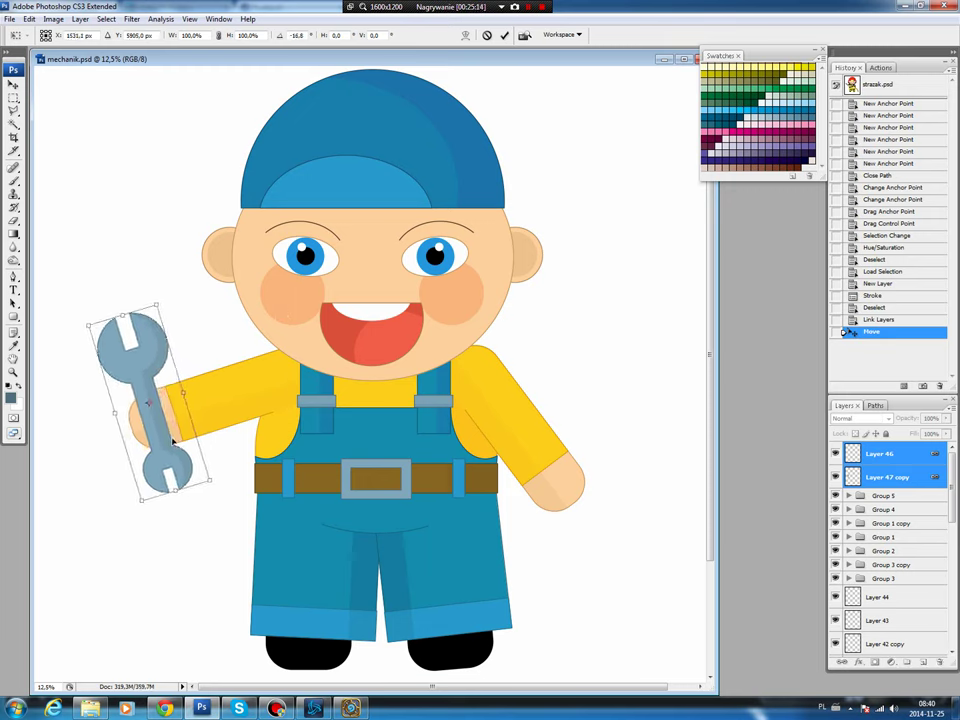
key(Return)
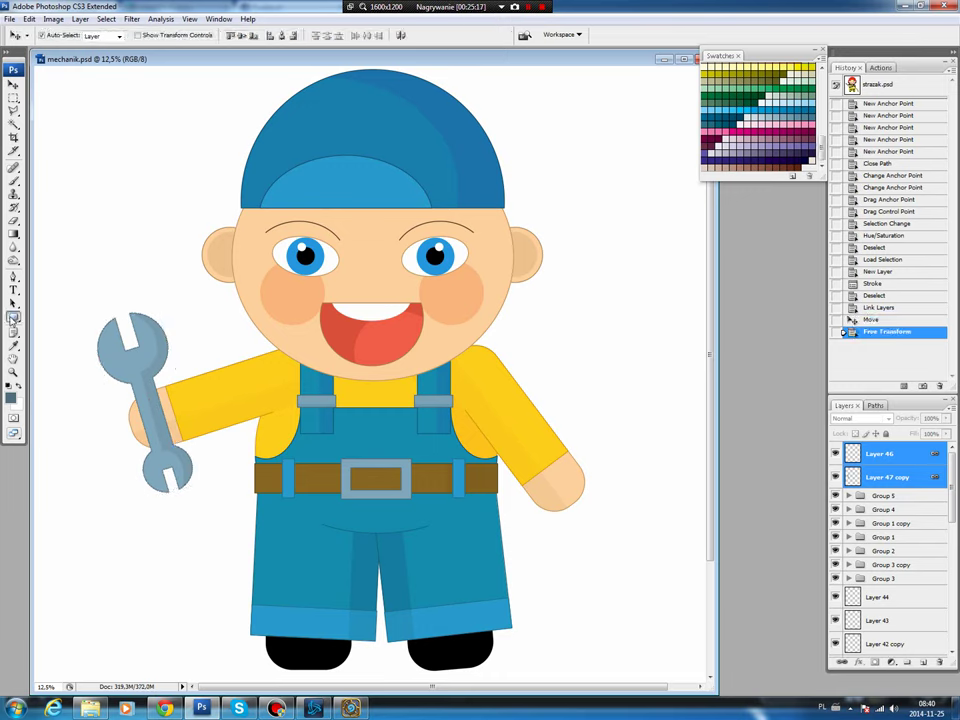
key(u)
mouse_move(156, 410)
mouse_down()
mouse_move(171, 415)
mouse_move(172, 404)
mouse_up()
Load the finger path as a selection and fill it with peach on a new layer.
click(875, 405)
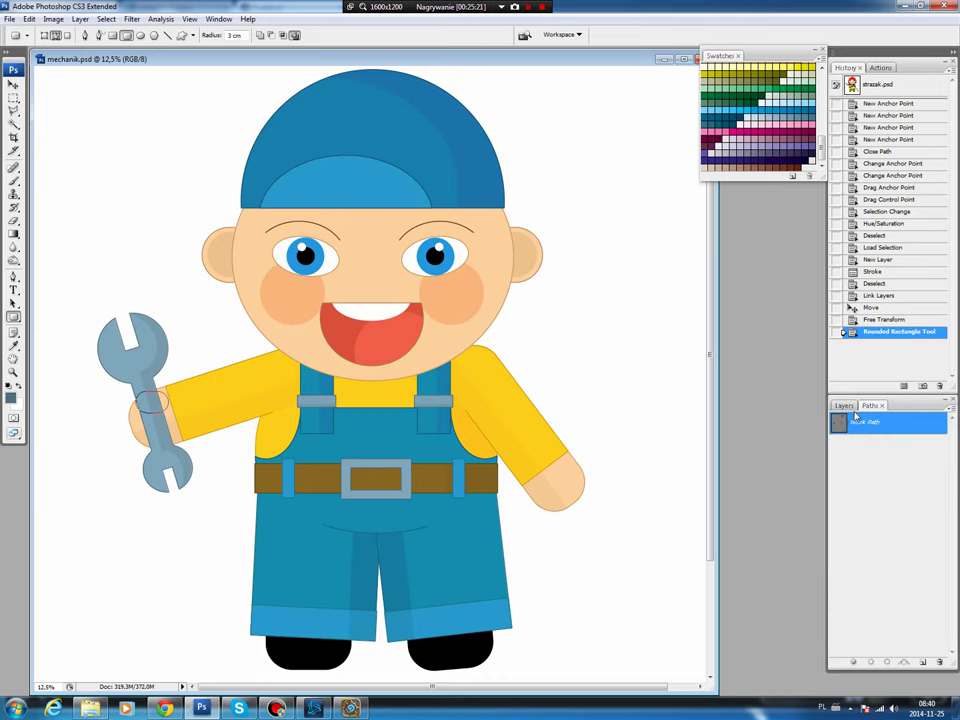
ctrl+click(852, 453)
click(844, 405)
click(925, 657)
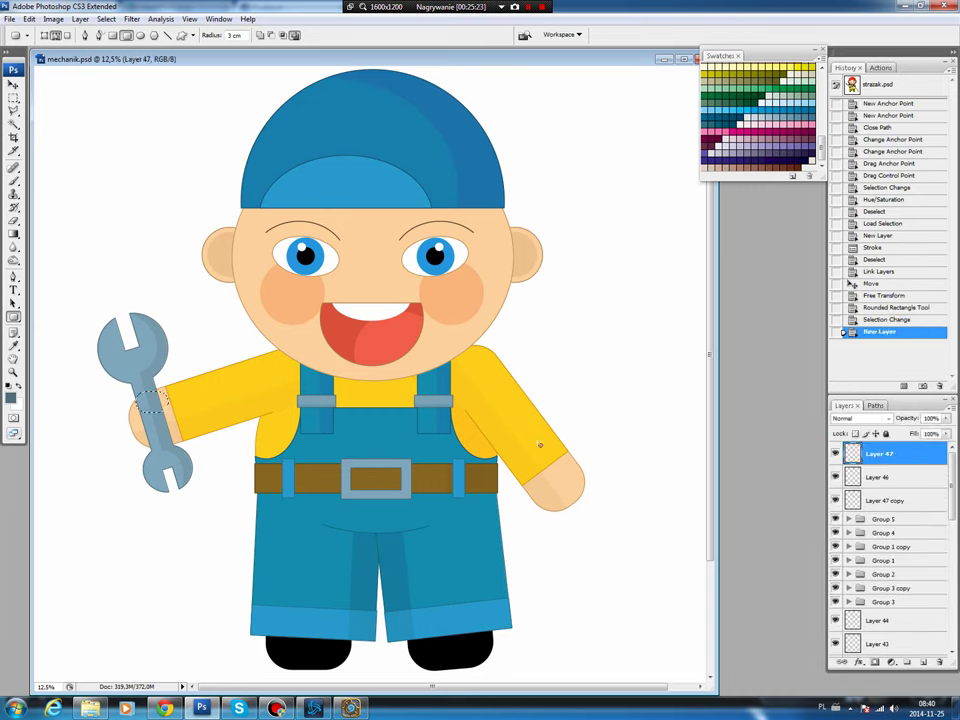
key(b)
alt+click(168, 412)
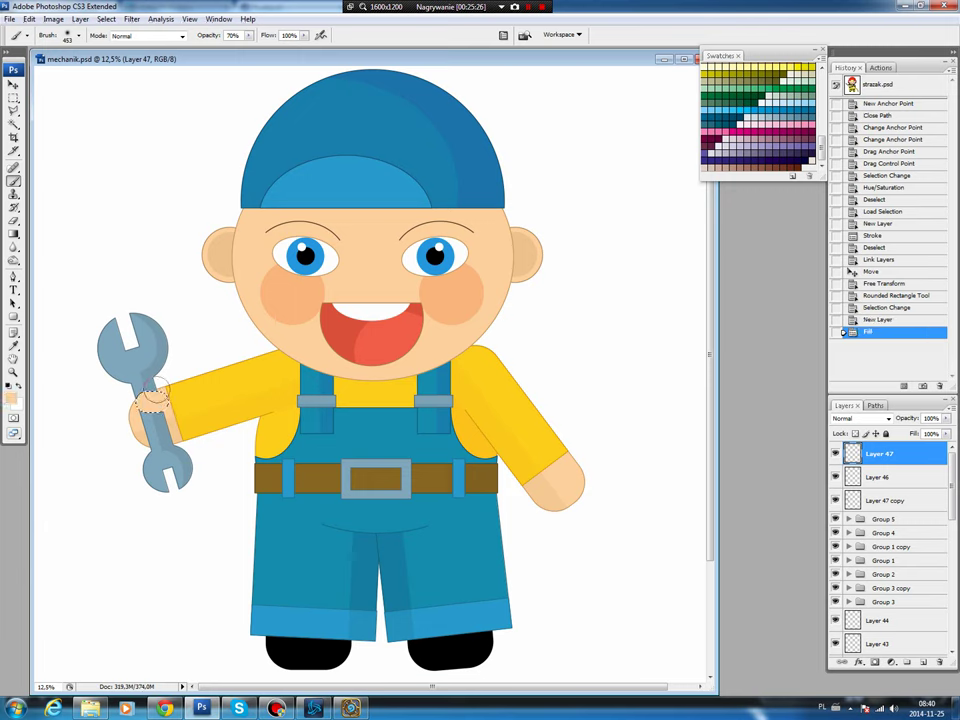
key(alt+BackSpace)
key(ctrl+d)
Stroke the finger selection in dark brown on another new layer.
click(13, 400)
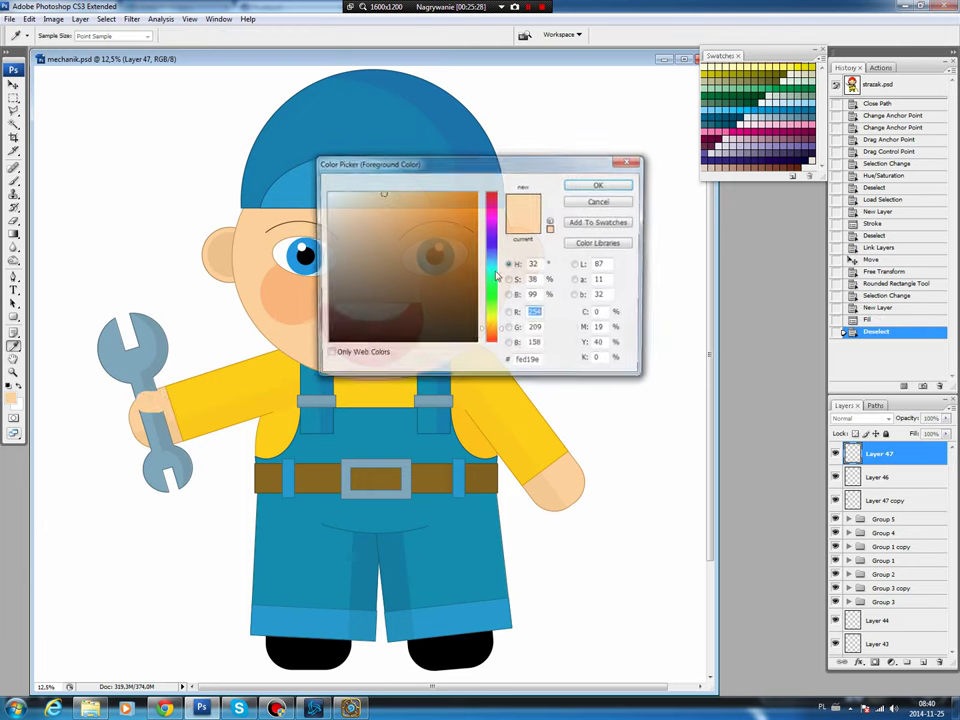
click(408, 233)
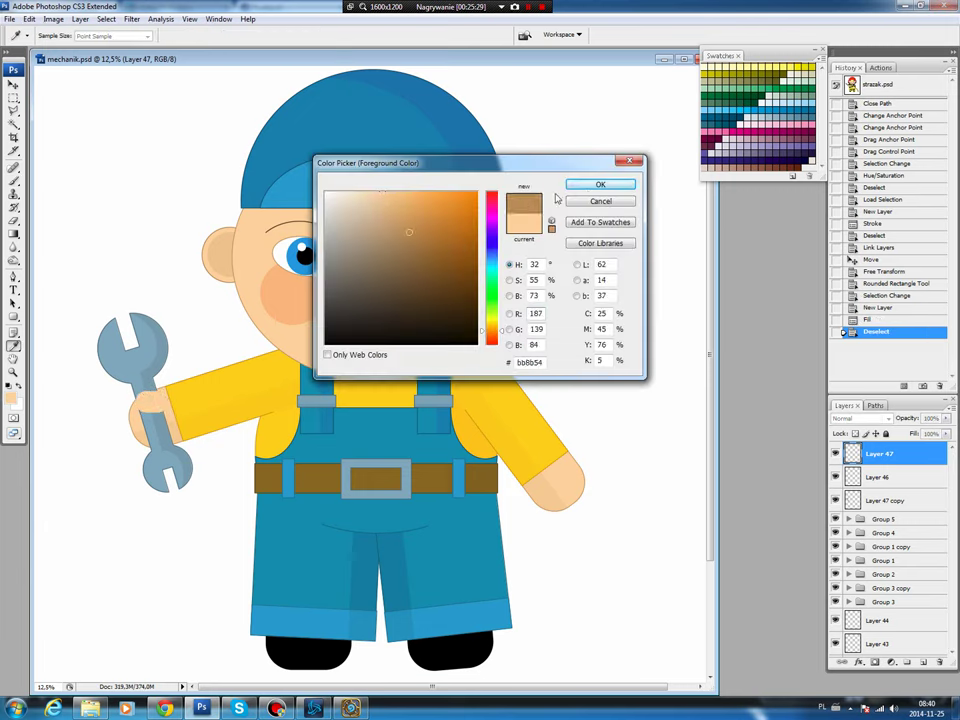
key(Return)
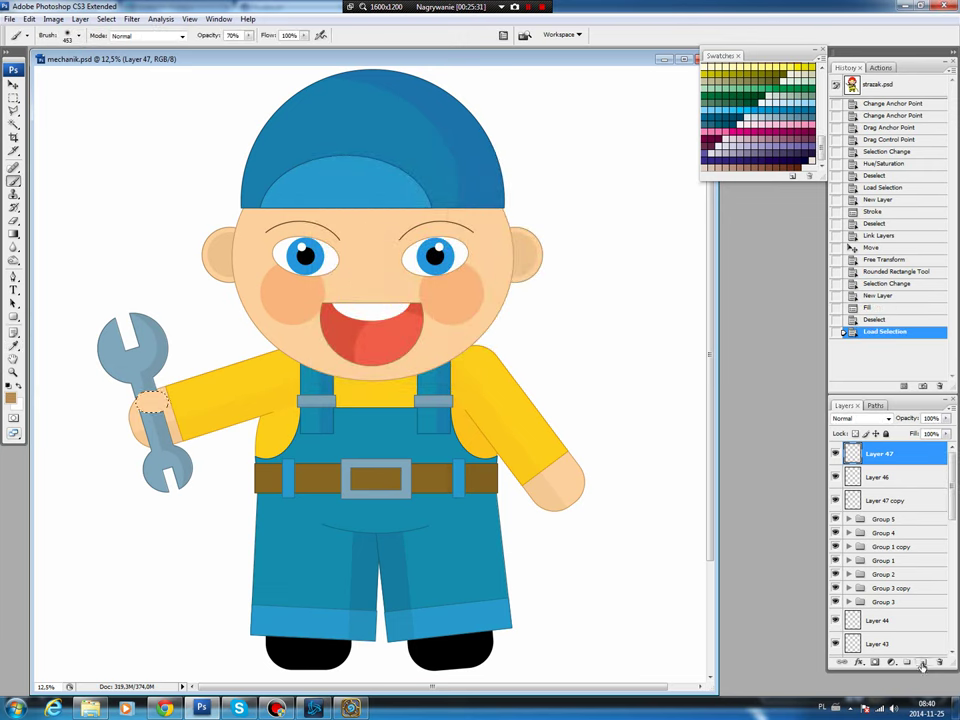
key(ctrl+shift+alt+n)
click(30, 19)
click(43, 201)
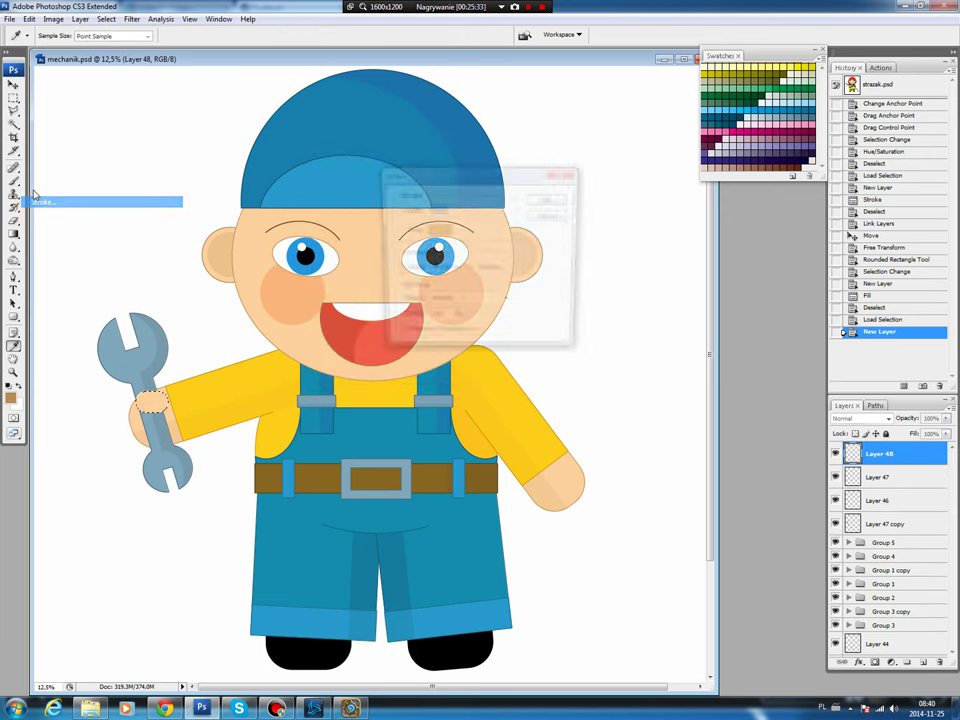
key(Return)
key(ctrl+d)
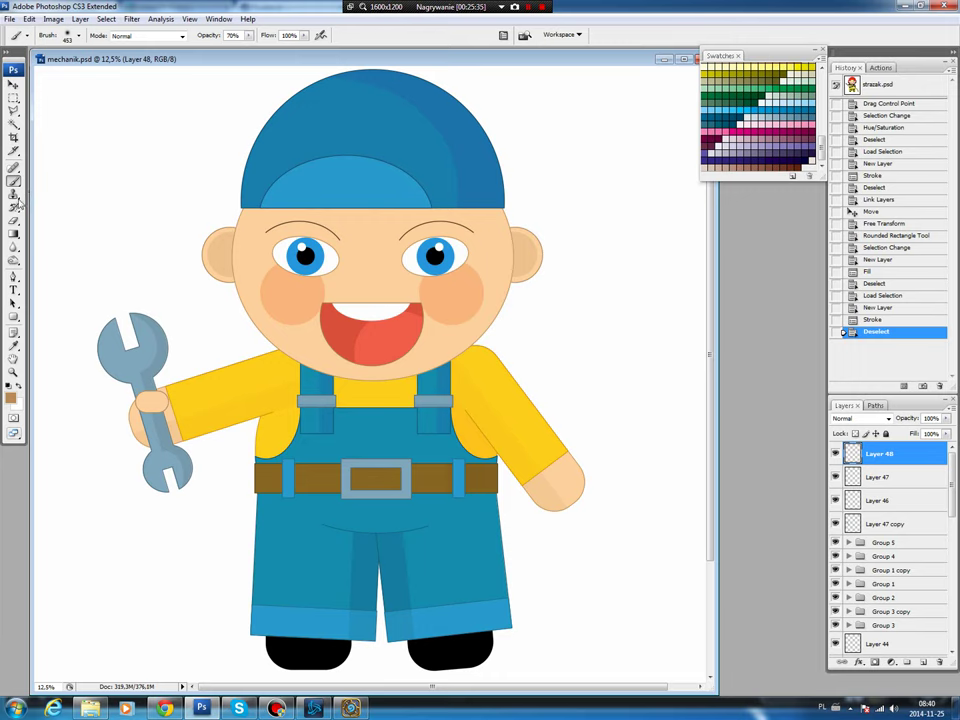
Erase the unwanted part of the brown finger outline.
key(m)
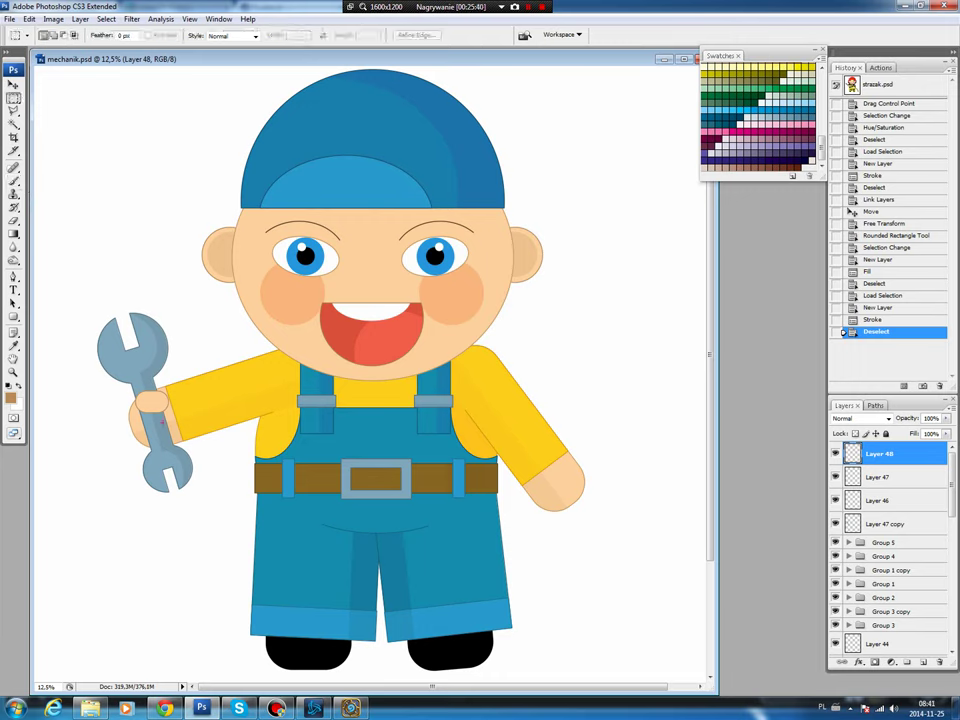
drag(148, 405, 172, 432)
key(Delete)
key(ctrl+d)
Link the finger fill and outline layers and rotate them to match the wrench angle.
key(v)
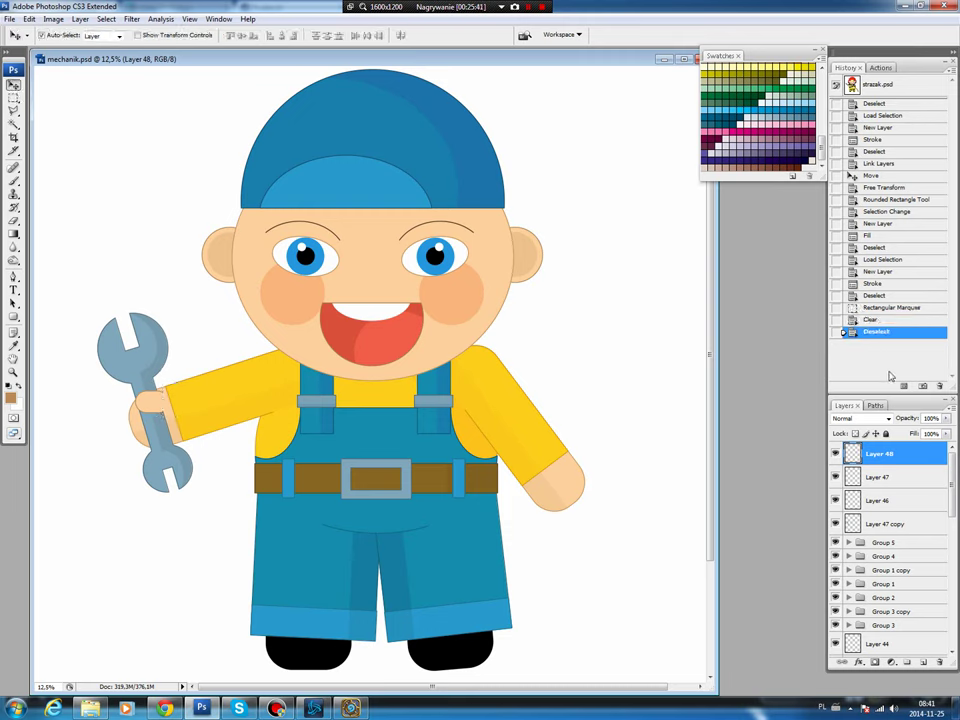
ctrl+click(877, 477)
click(842, 662)
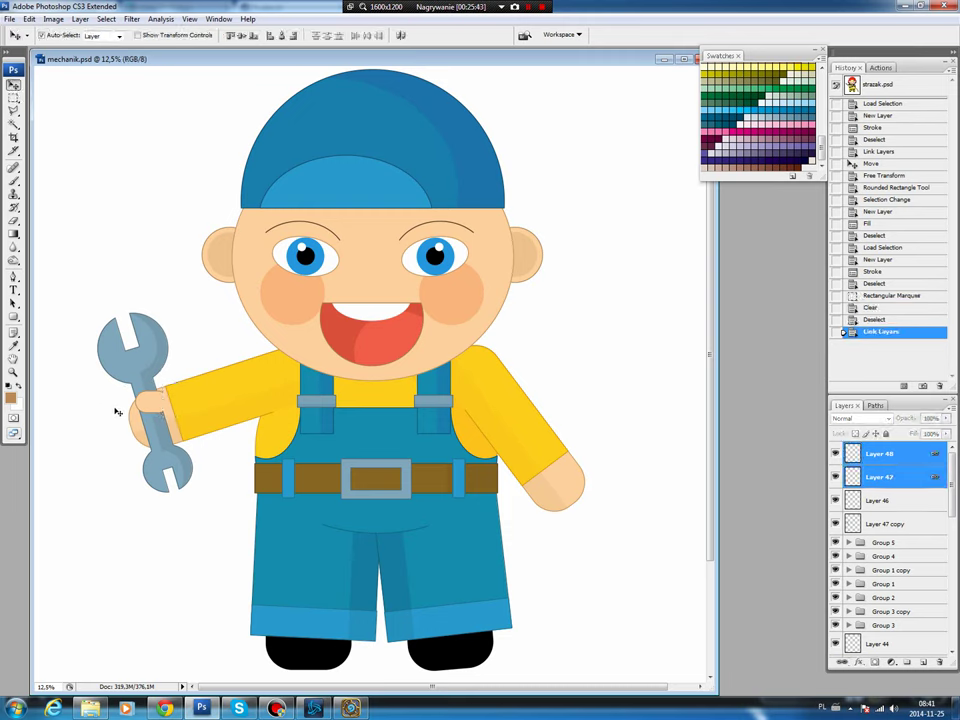
key(ctrl+t)
drag(105, 420, 111, 440)
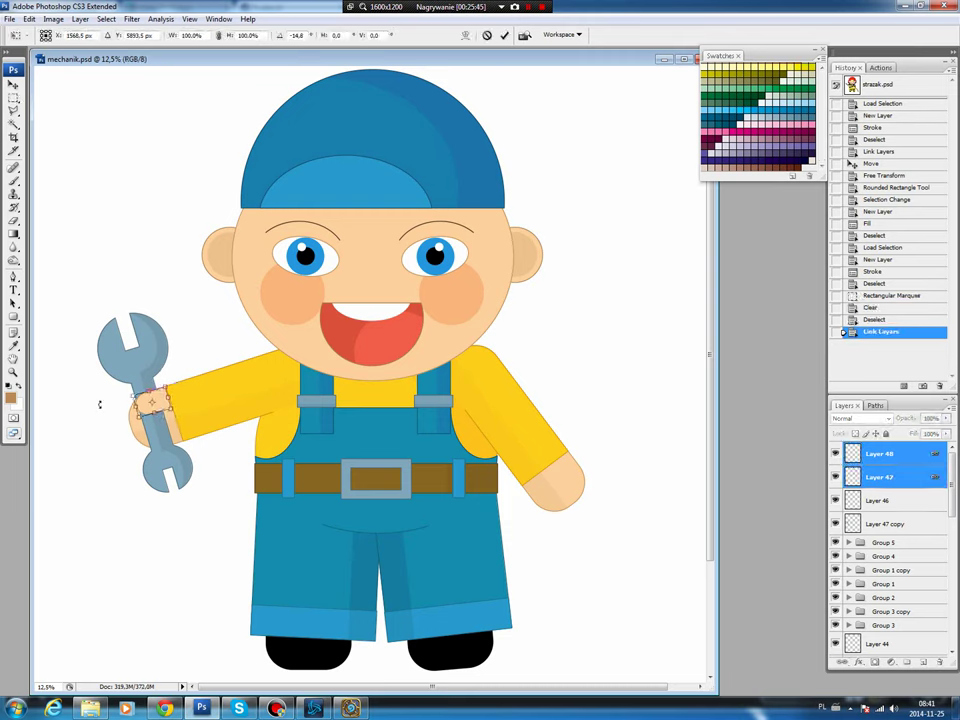
key(Return)
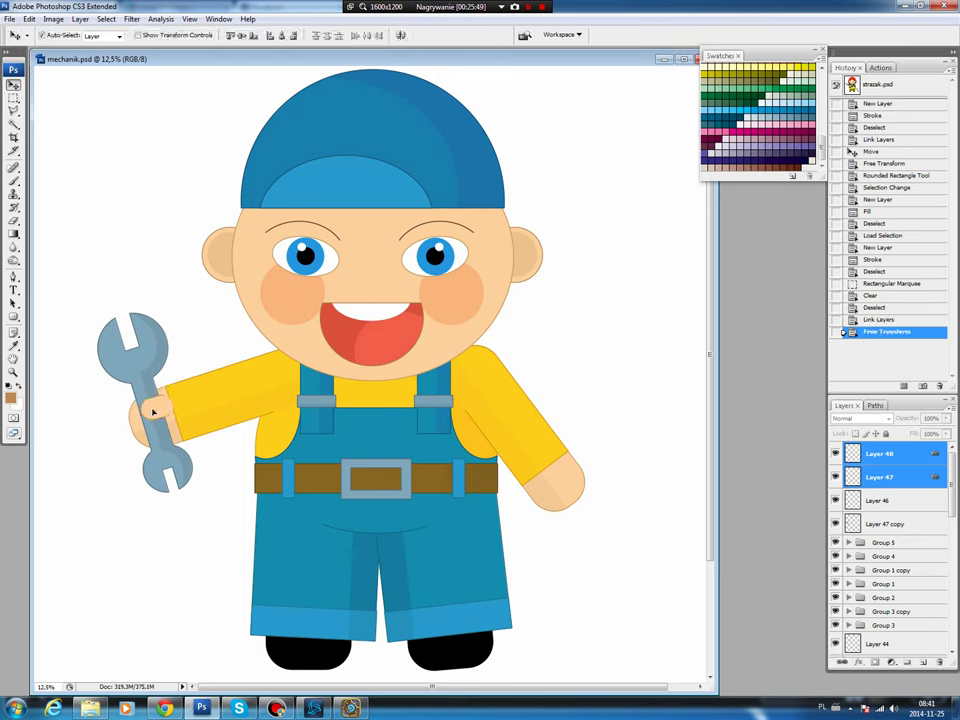
key(Up)
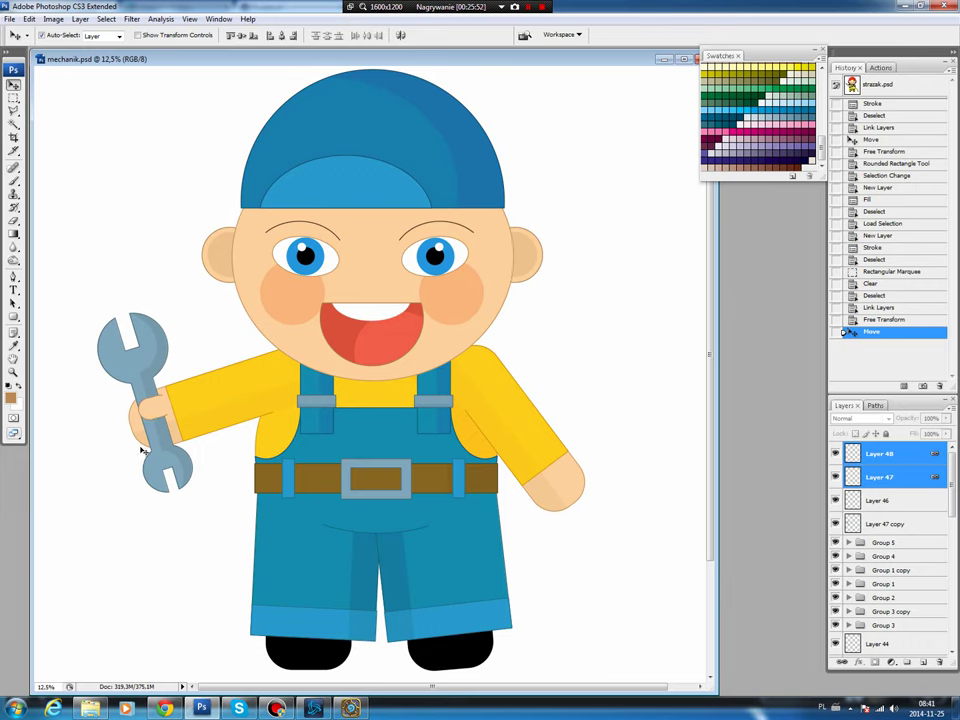
click(143, 450)
Nudge the wrench left, collapse Group 7 copy, and select Group 7 in the Layers panel.
key(Left)
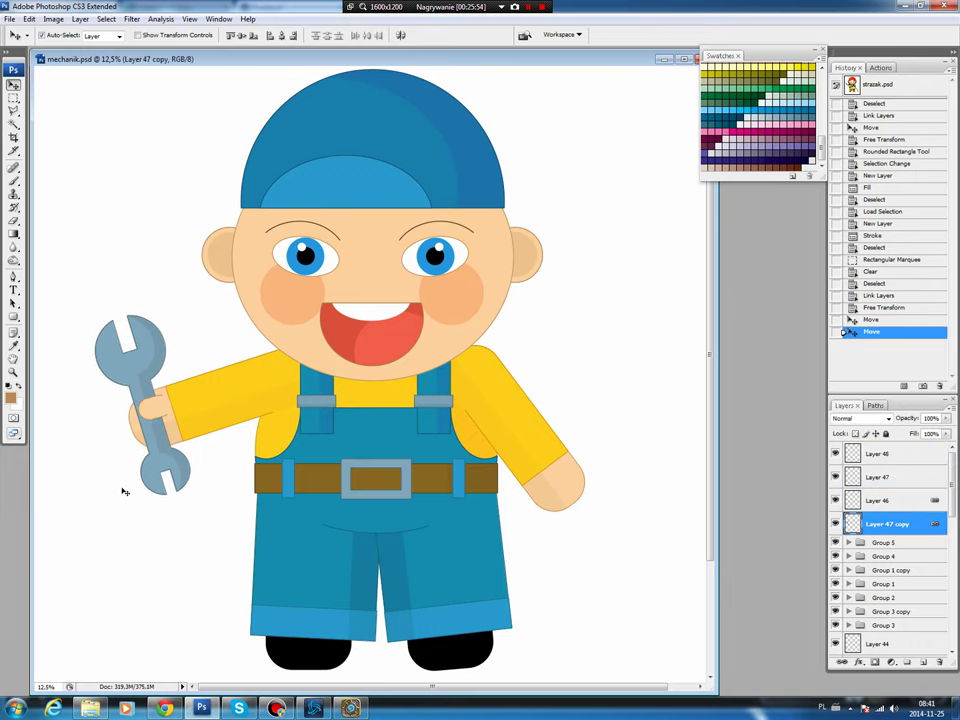
scroll(419, 484, down, 2)
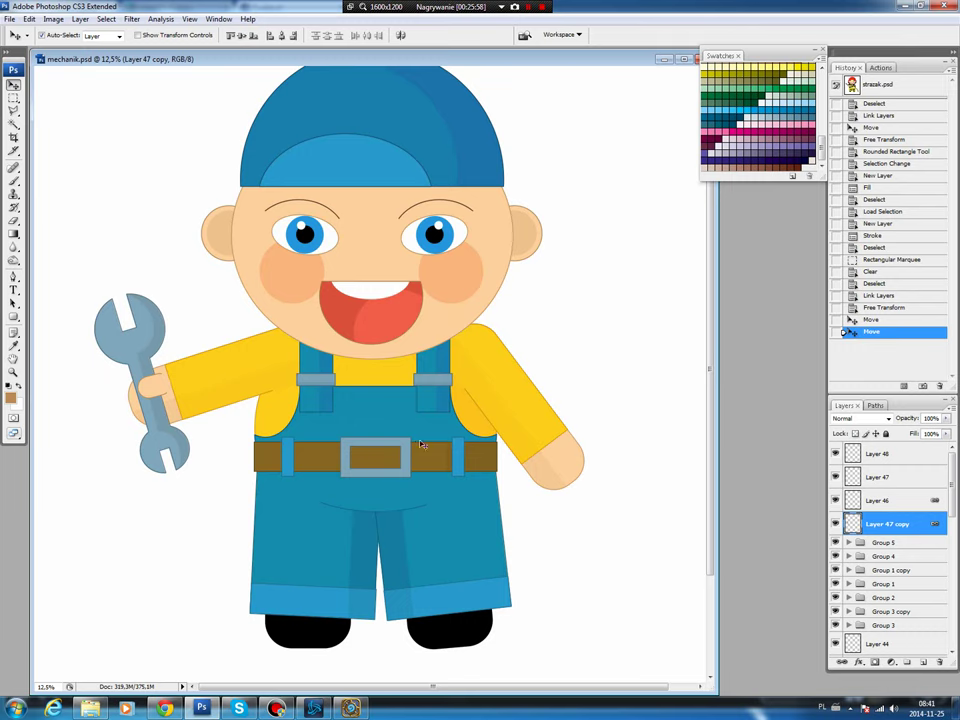
click(565, 474)
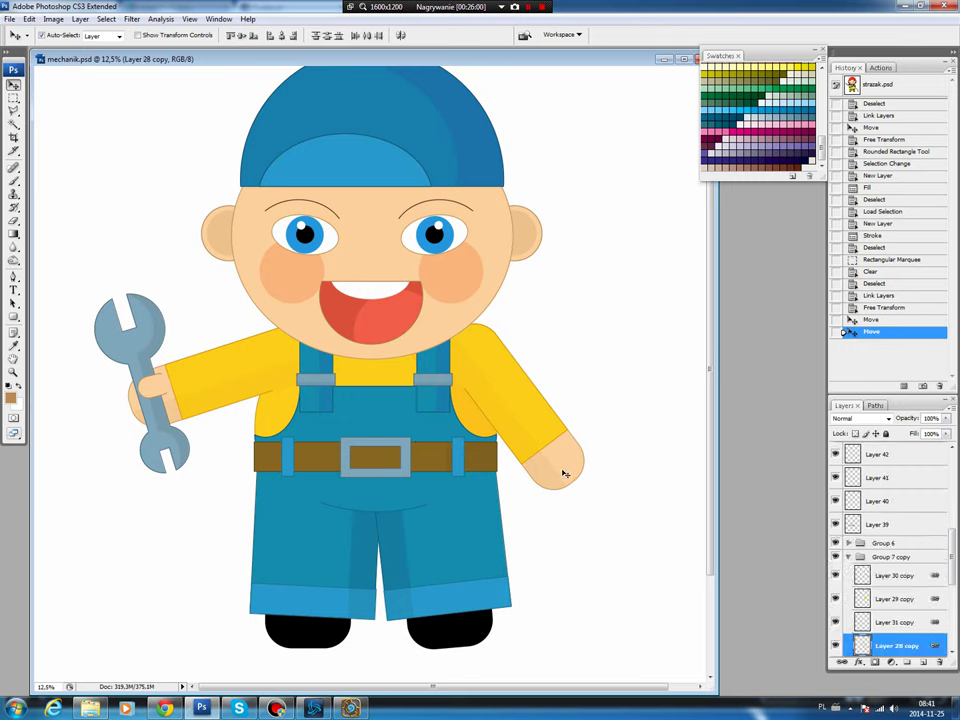
click(848, 557)
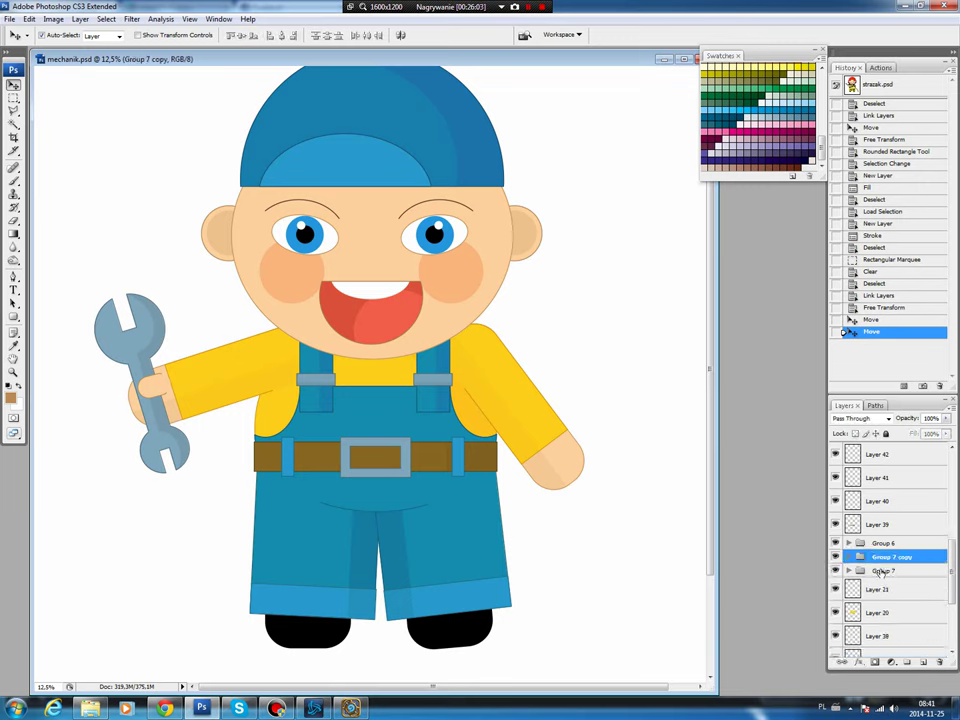
click(876, 571)
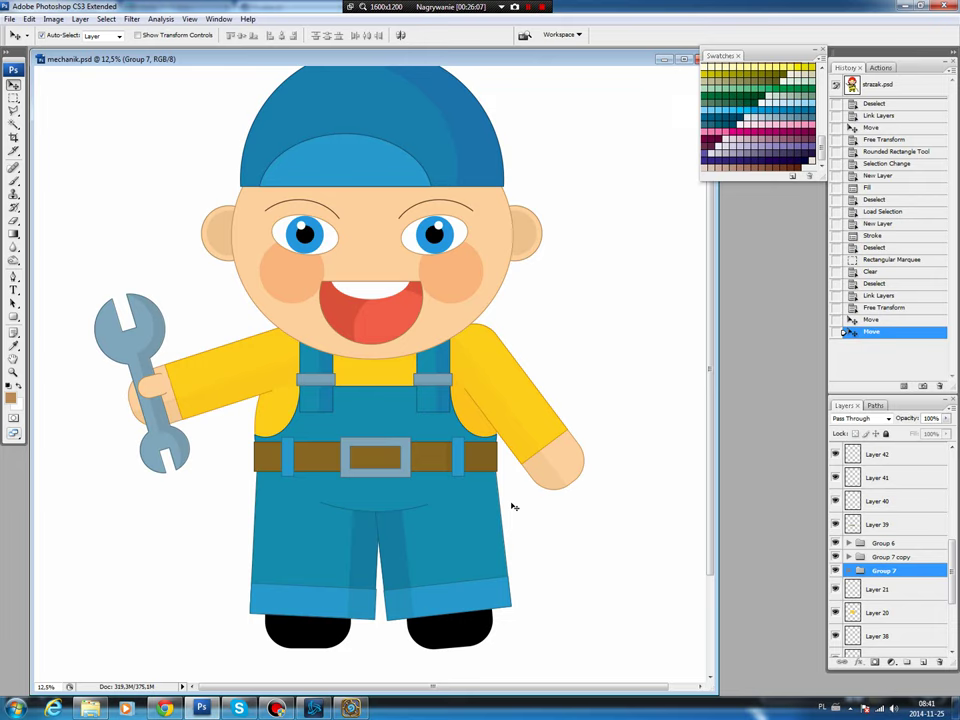
Fill a thin bar right of the mechanic's legs with orange-red on new Layer 49.
key(m)
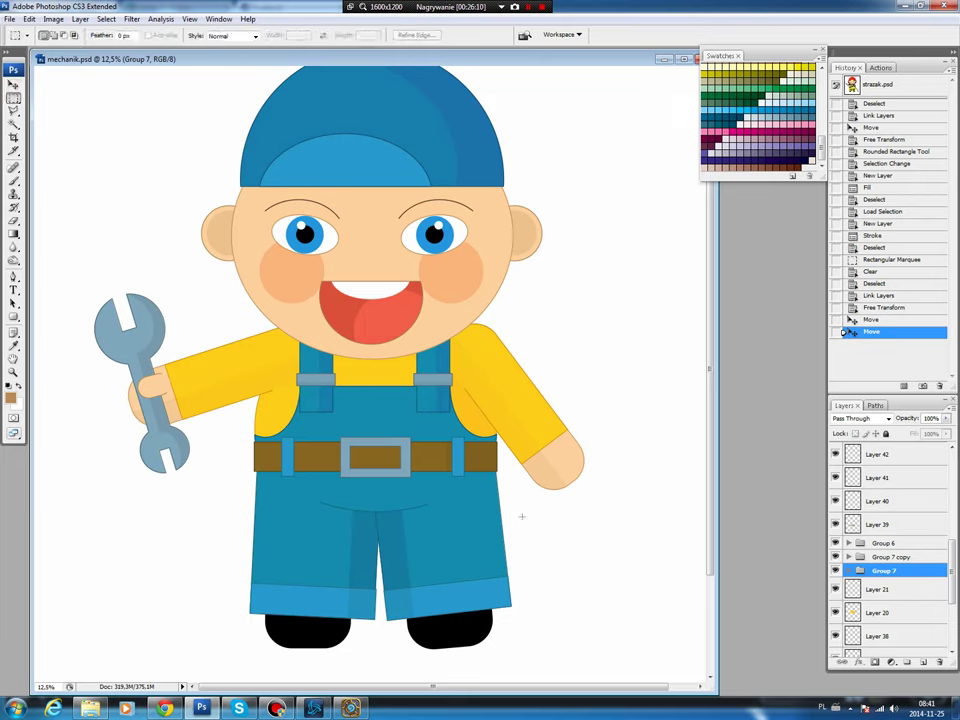
drag(517, 523, 670, 533)
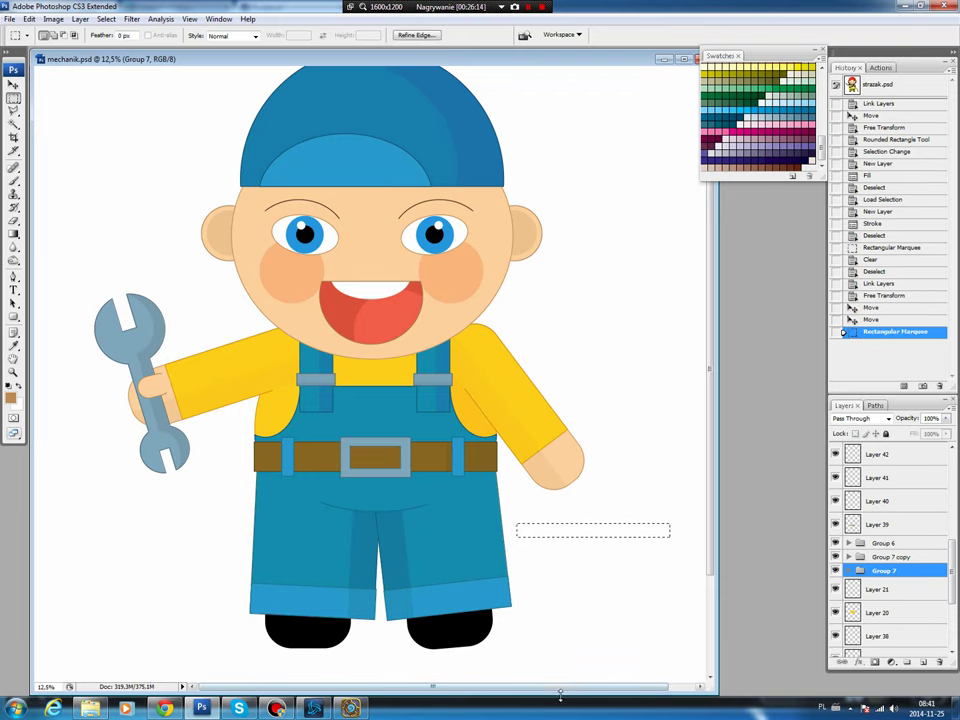
drag(565, 690, 580, 690)
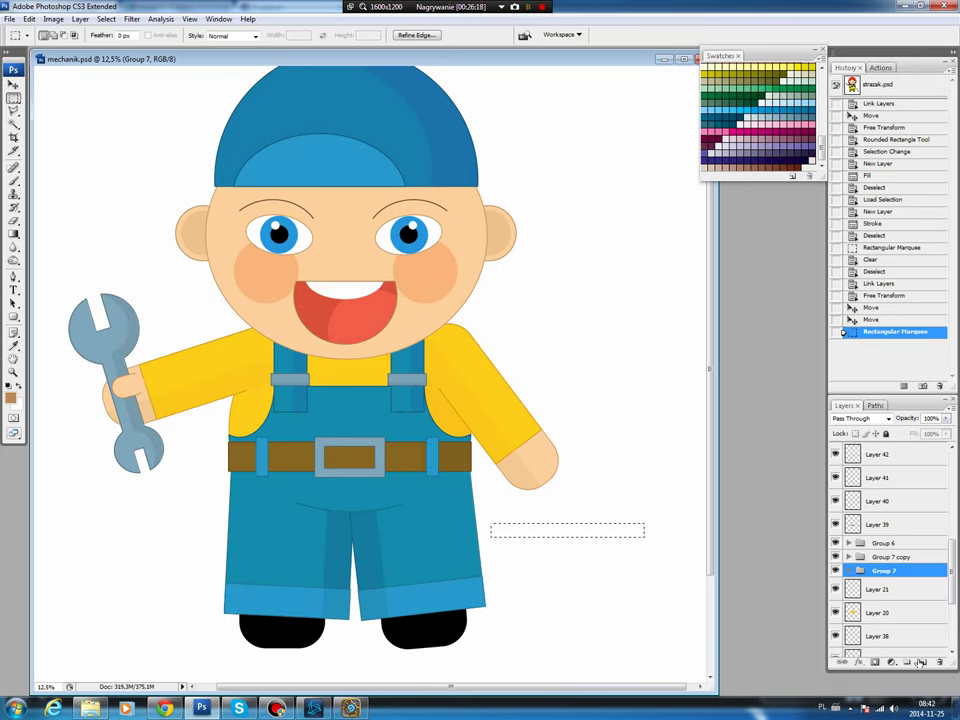
key(ctrl+shift+alt+n)
drag(819, 143, 825, 90)
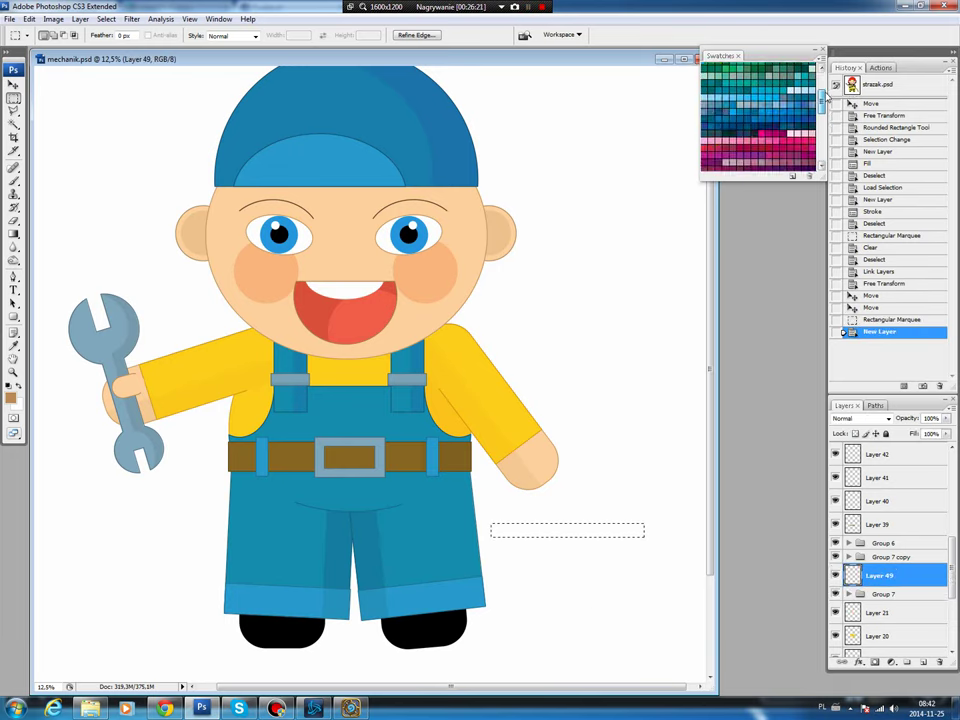
click(797, 75)
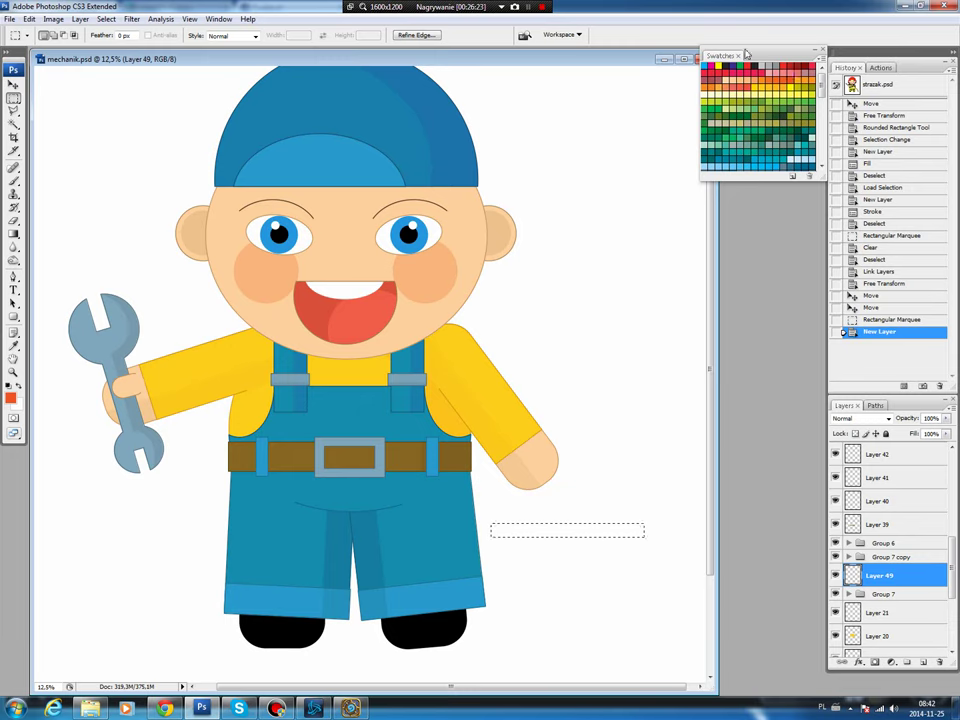
key(alt+BackSpace)
key(ctrl+d)
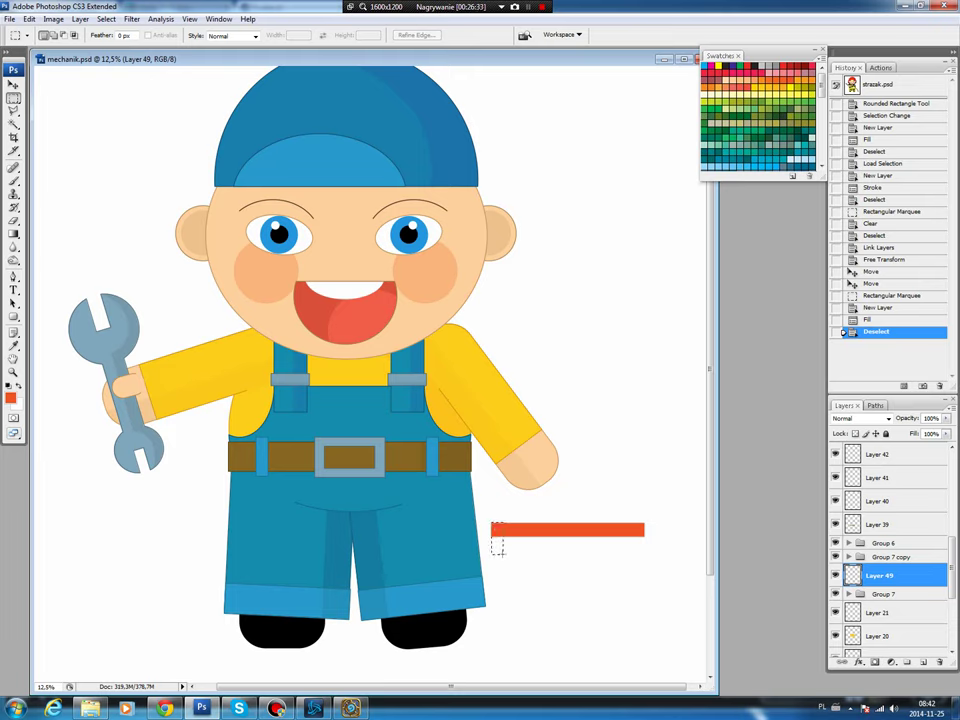
Draw a short orange leg under the handle bar's left end on a new layer.
drag(497, 548, 502, 555)
click(922, 661)
key(alt+BackSpace)
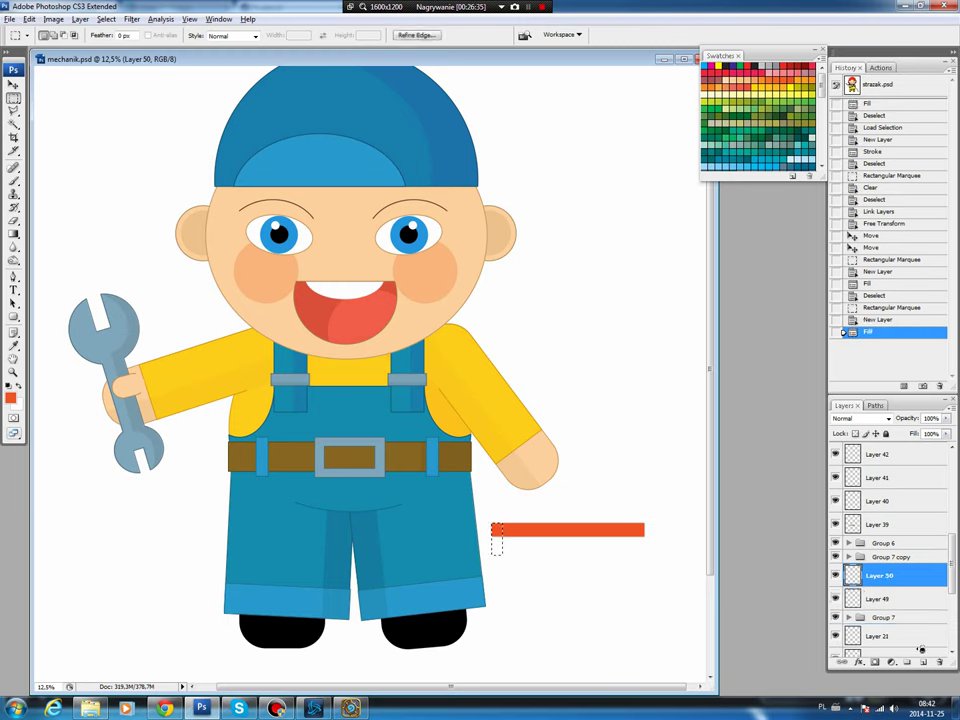
key(ctrl+d)
key(v)
key(Left)
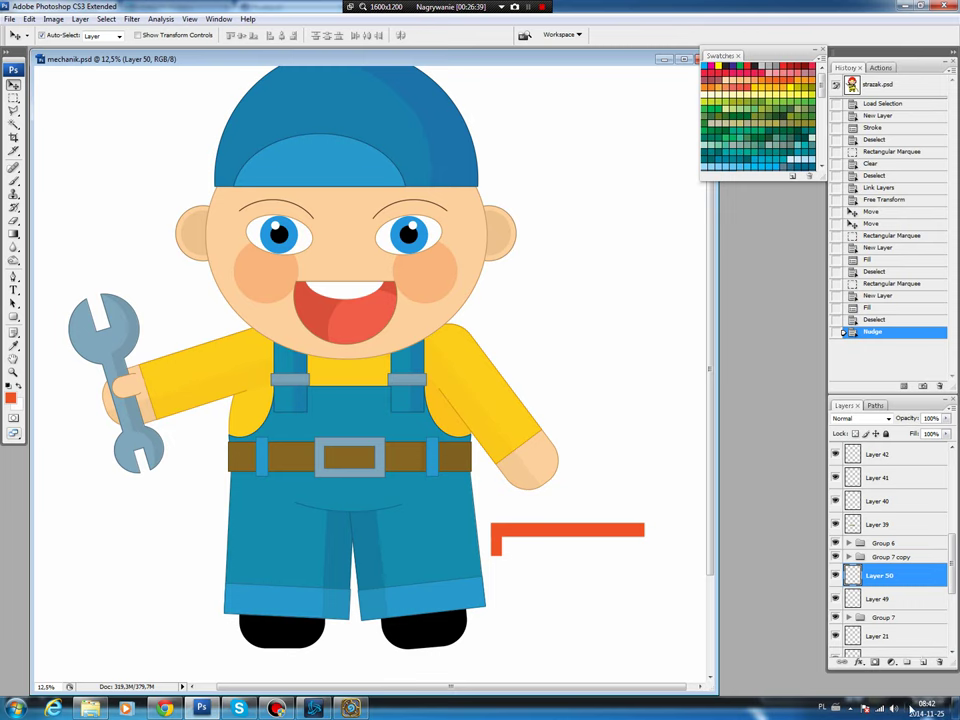
Copy the leg to the bar's right end and merge the bar and both legs into one layer.
drag(911, 575, 922, 662)
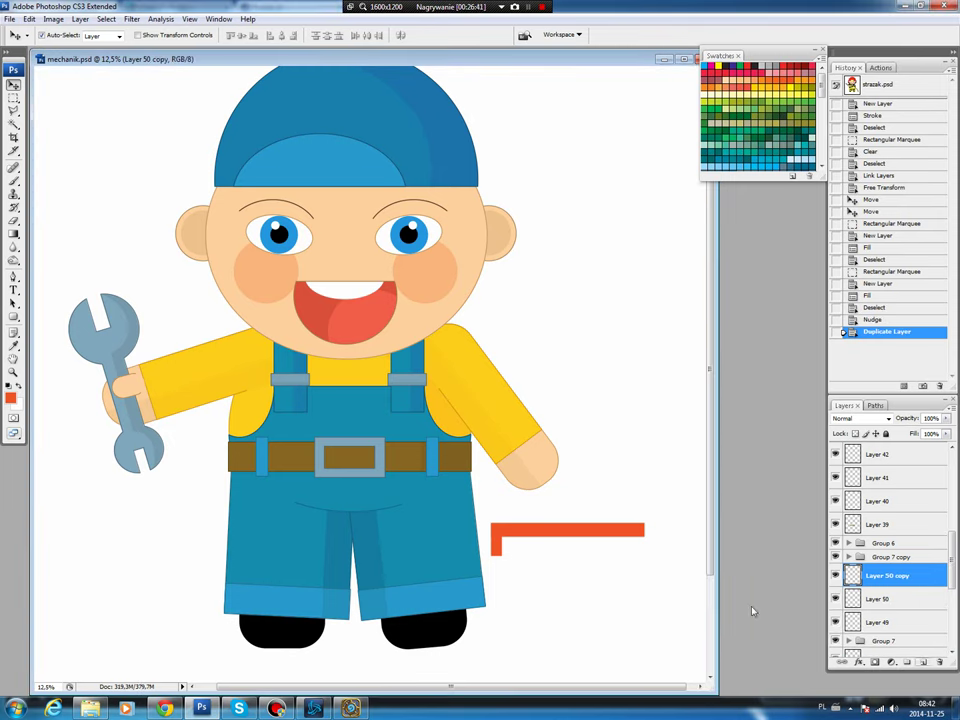
drag(497, 549, 639, 553)
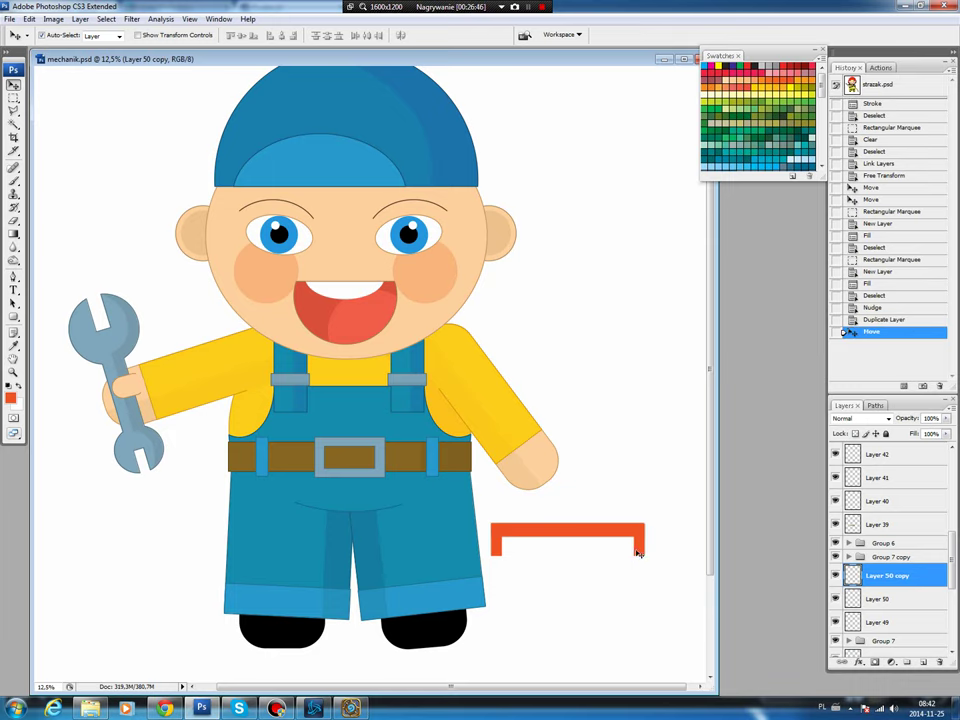
drag(536, 607, 512, 501)
shift+click(903, 620)
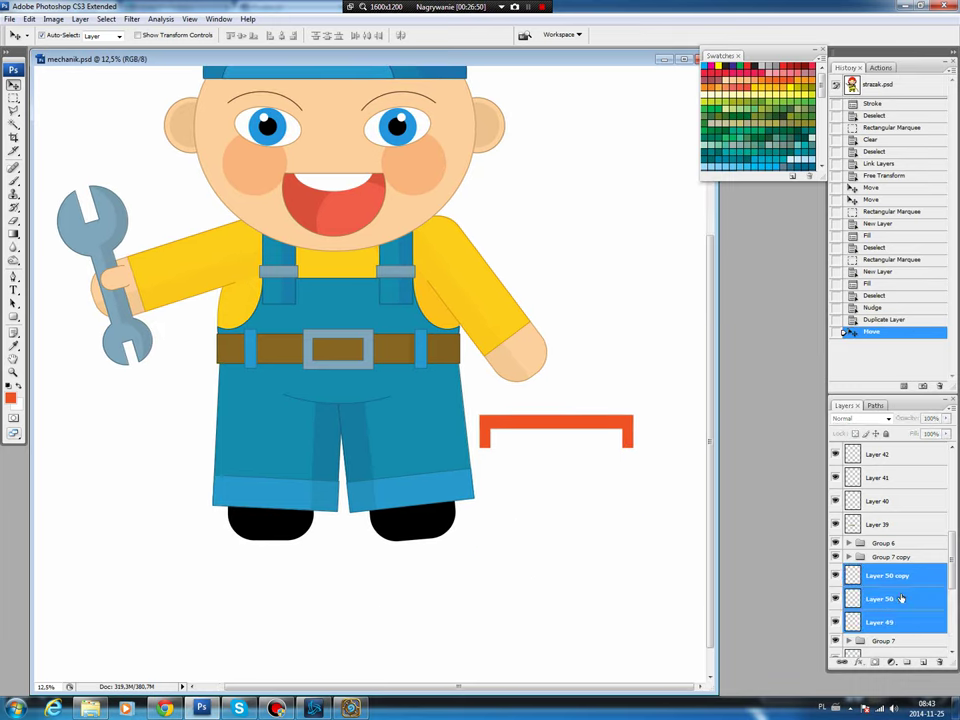
right_click(911, 605)
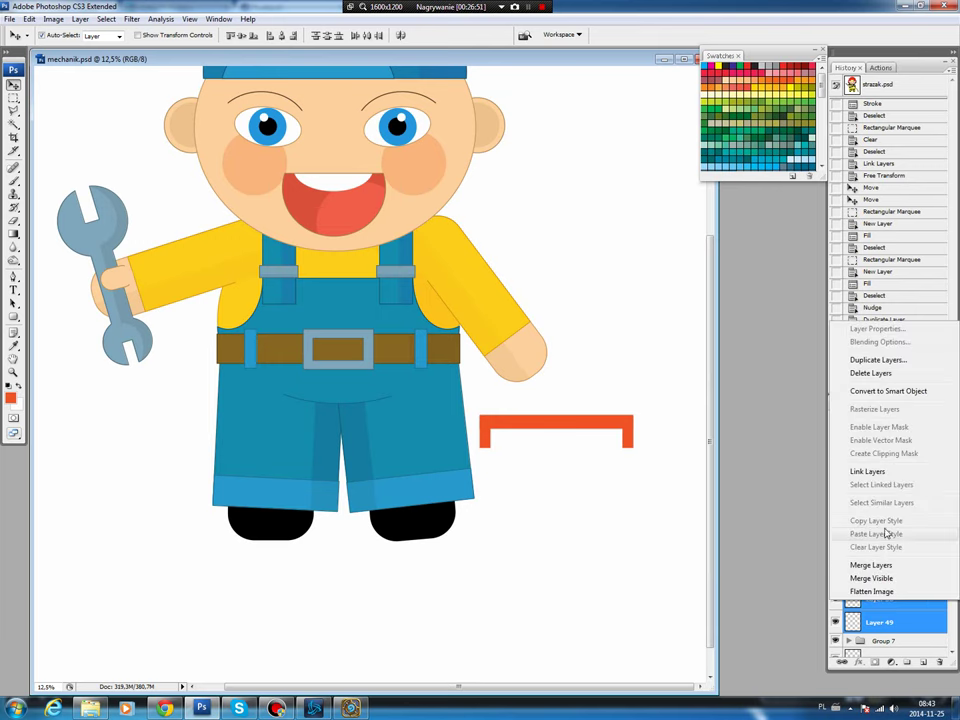
click(867, 566)
Marquee a rectangular lid area below the handle.
key(m)
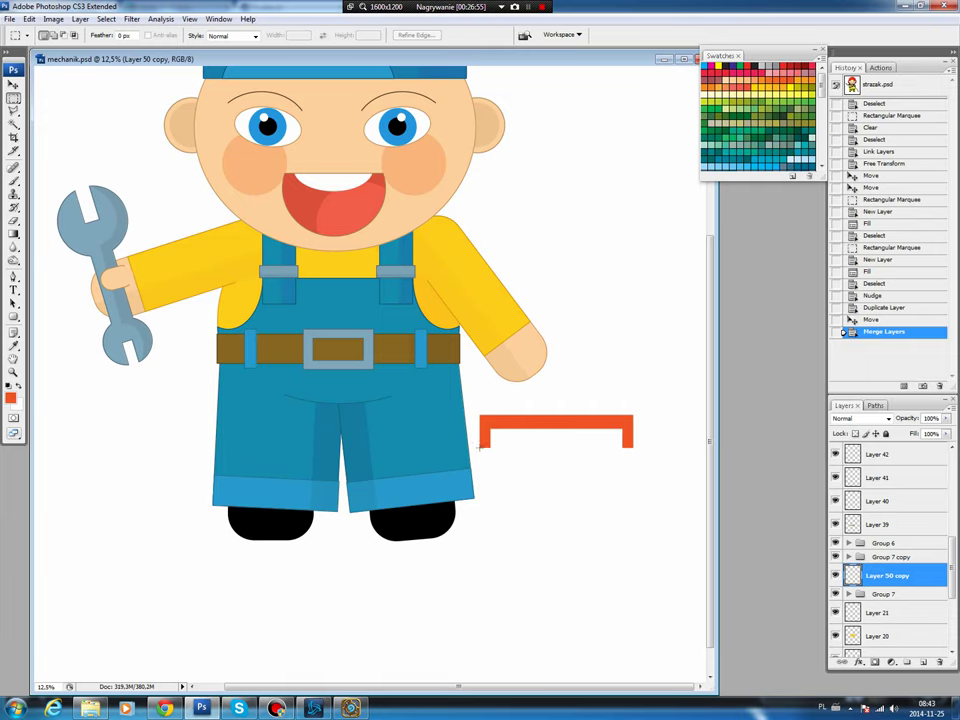
drag(479, 448, 633, 495)
drag(633, 494, 633, 495)
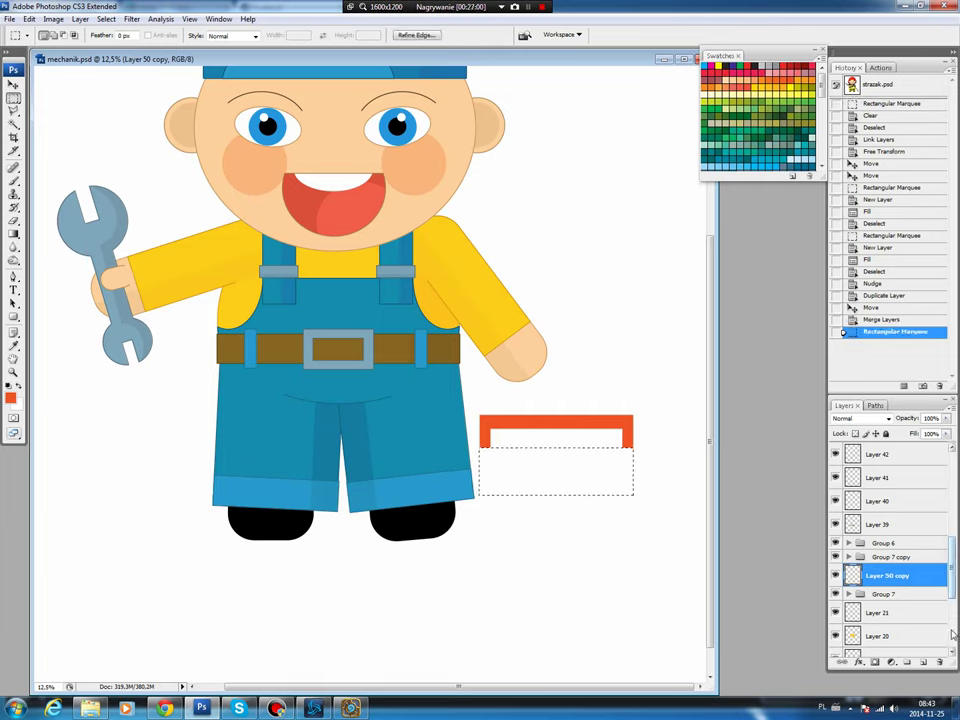
Fill the lid area red on a new layer, slant it with Perspective, and shorten it.
click(923, 662)
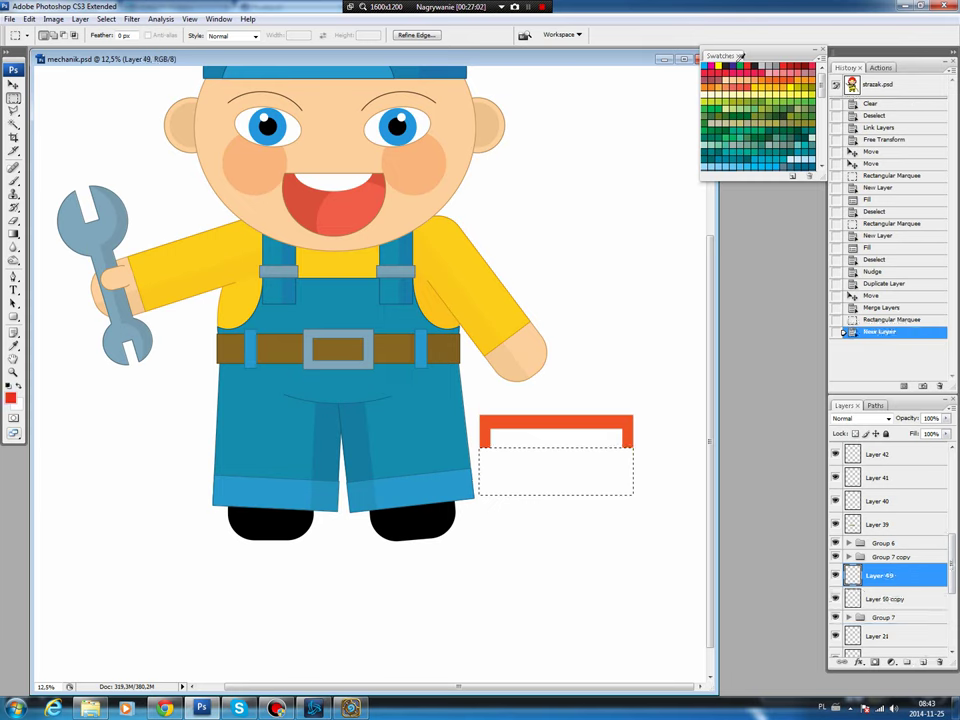
key(alt+BackSpace)
key(ctrl+d)
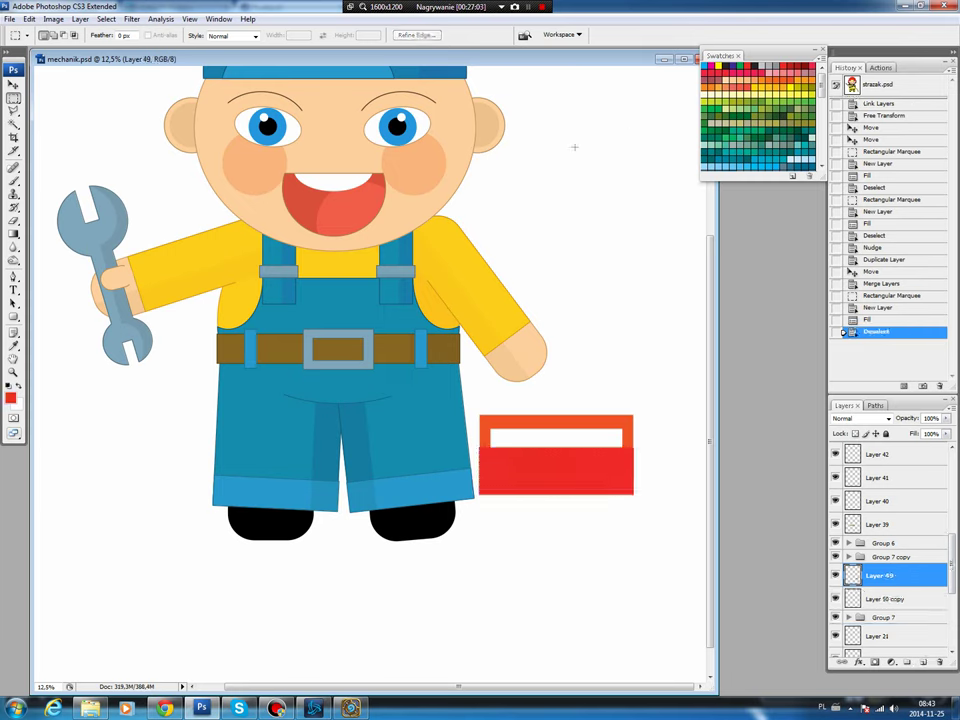
key(v)
click(29, 19)
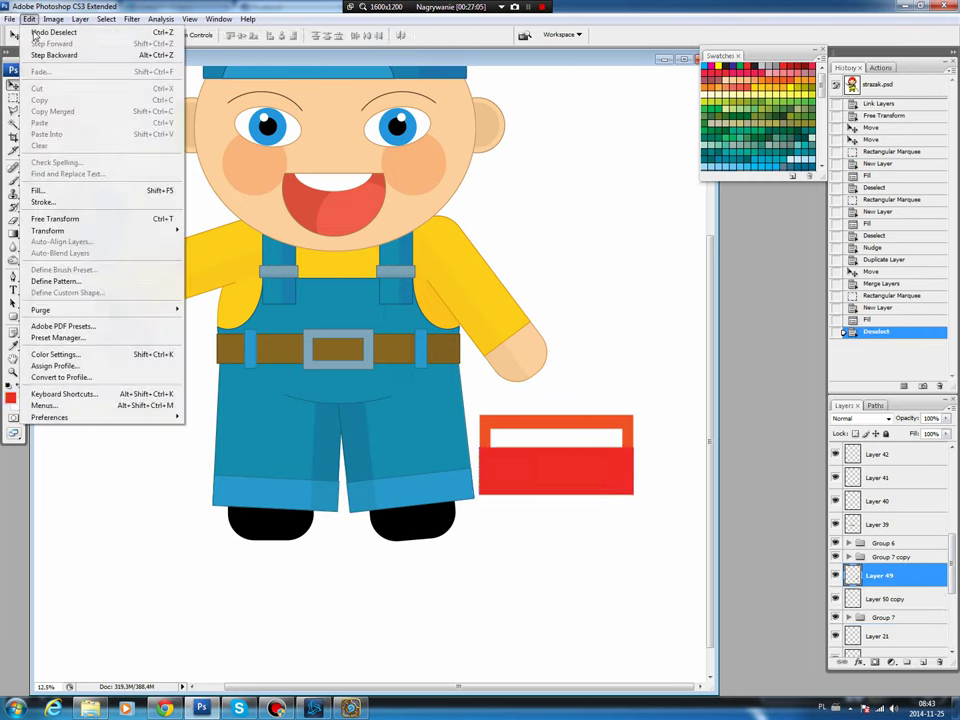
mouse_move(48, 230)
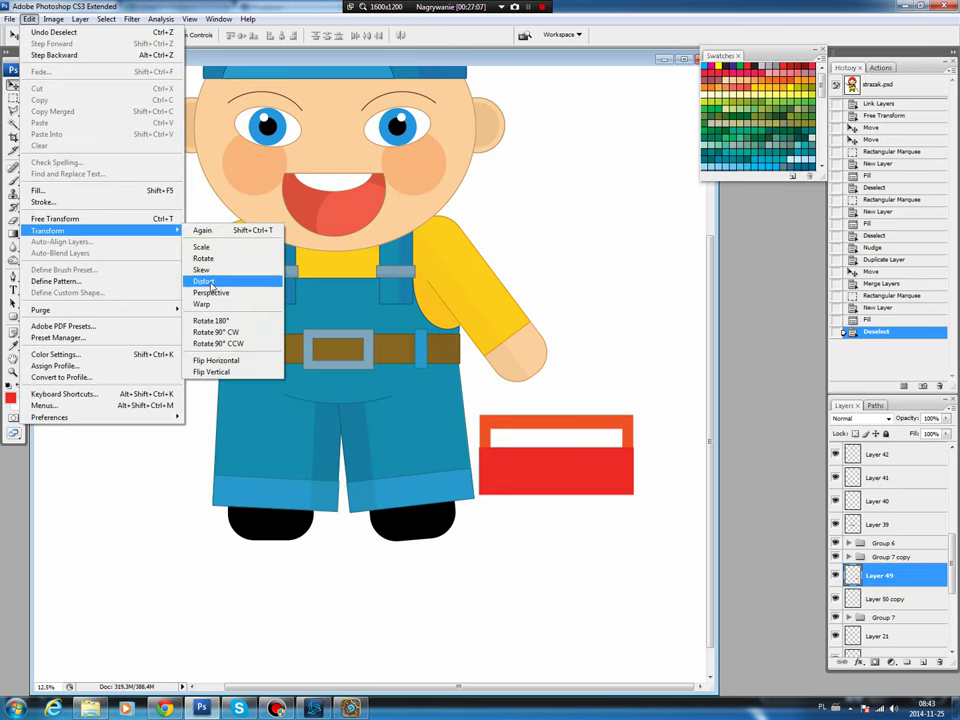
click(211, 292)
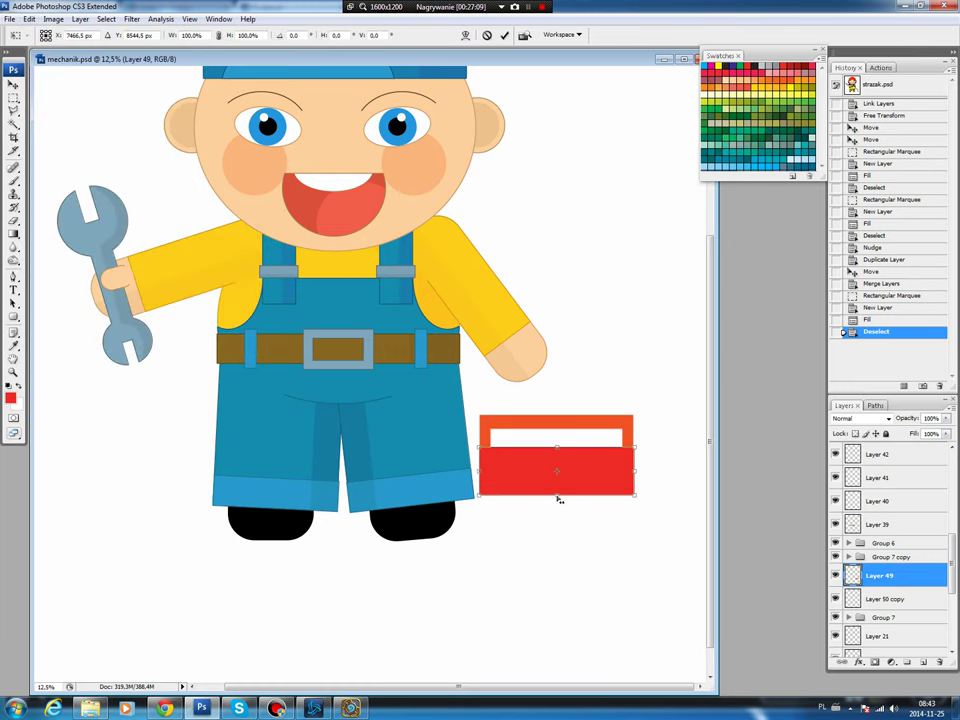
drag(559, 499, 577, 494)
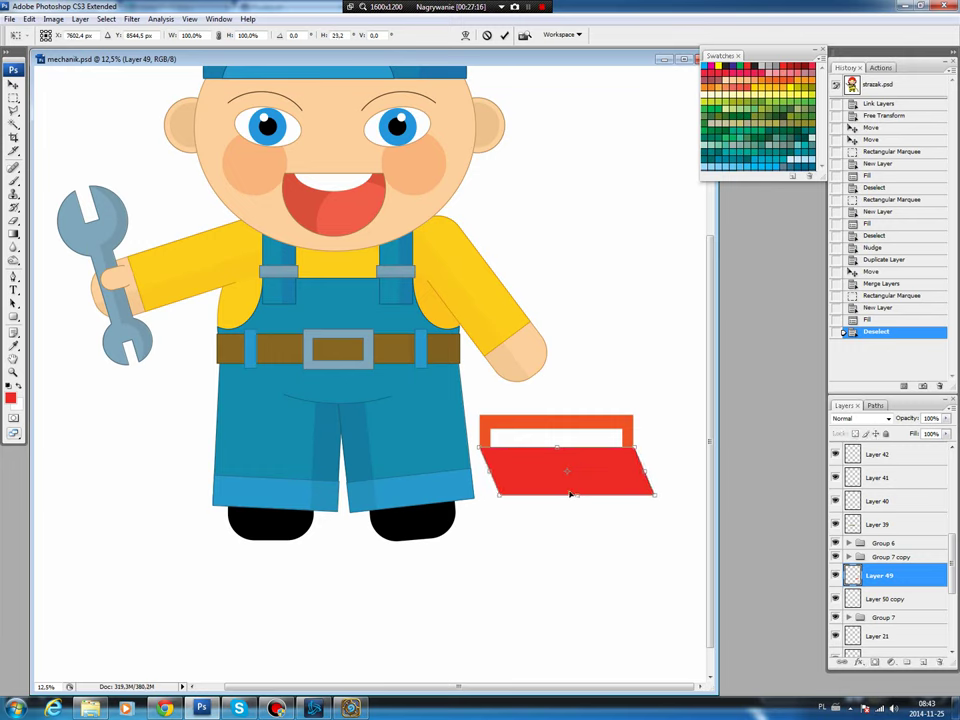
click(31, 22)
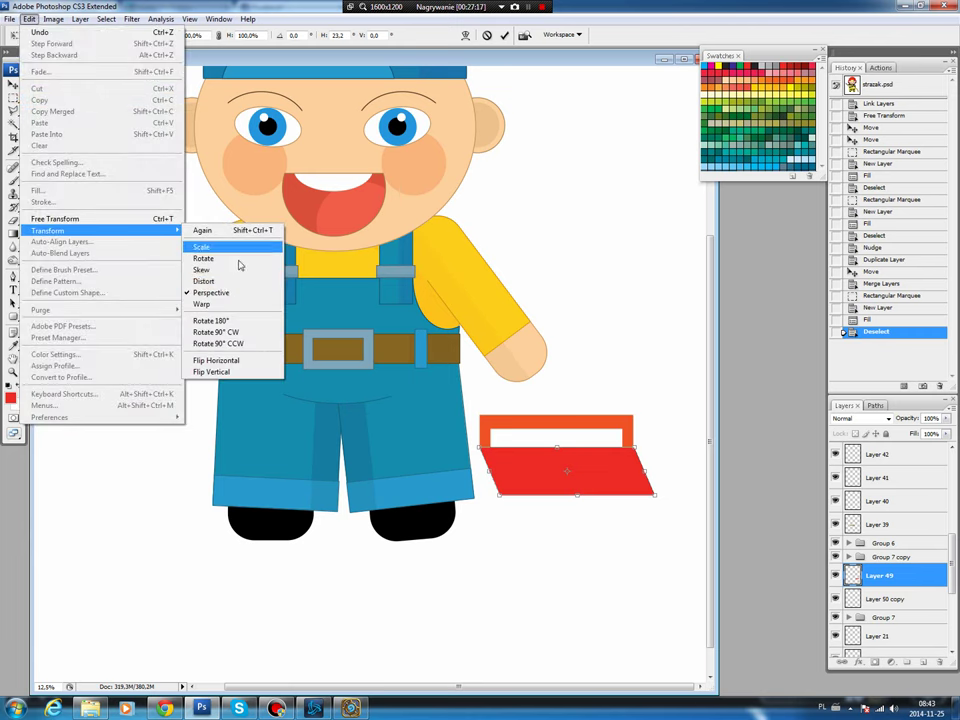
click(240, 281)
drag(580, 496, 582, 487)
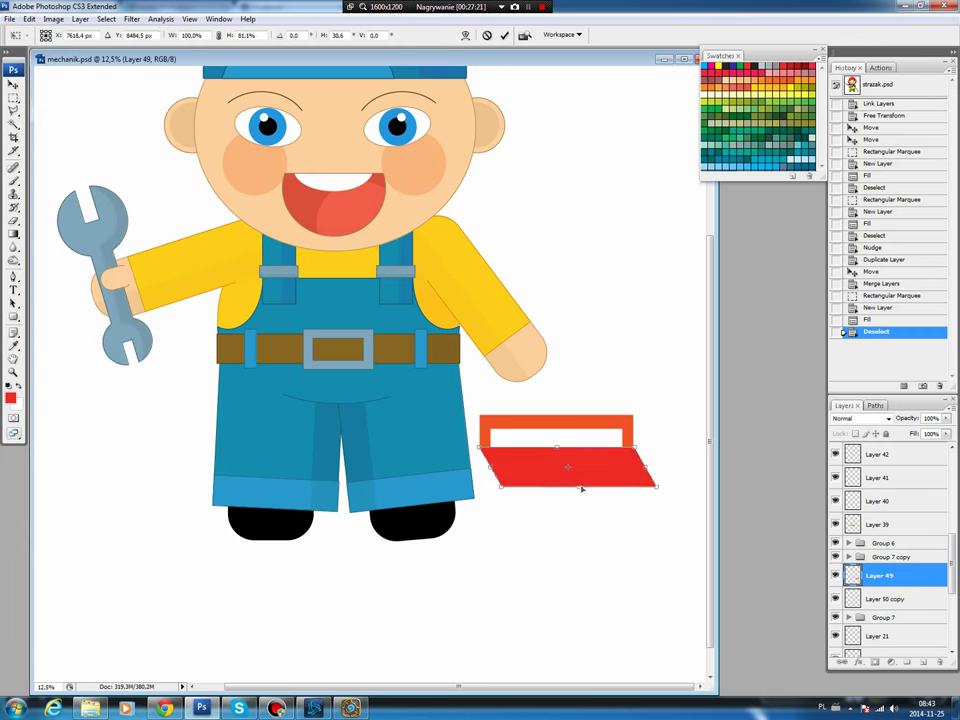
drag(582, 487, 577, 481)
key(Return)
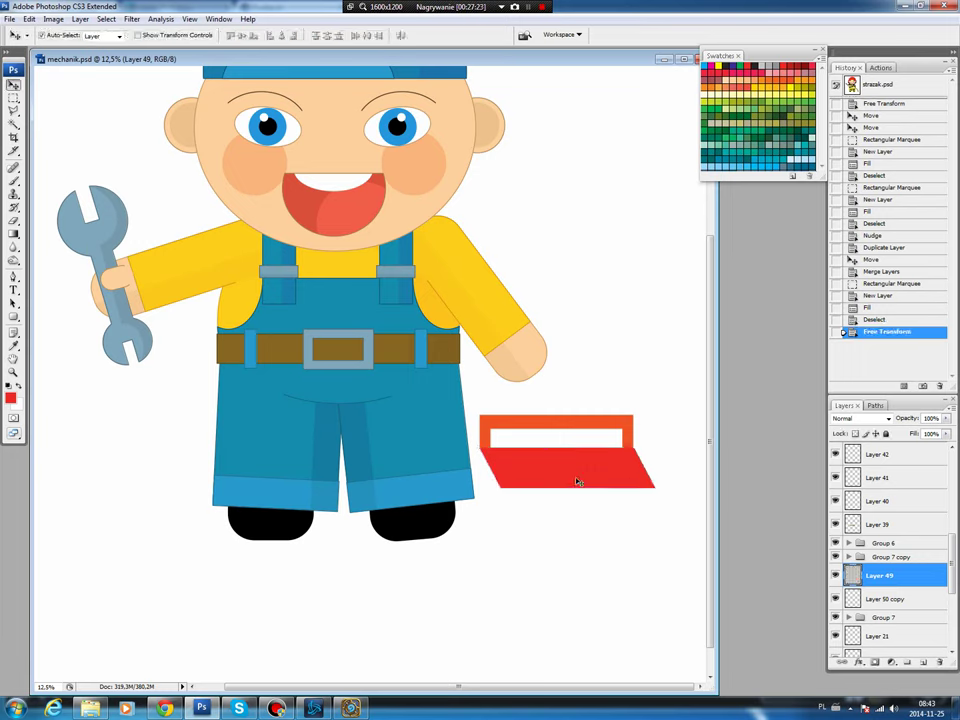
Stroke the lid's outline in a darker red on a separate new layer.
ctrl+click(849, 577)
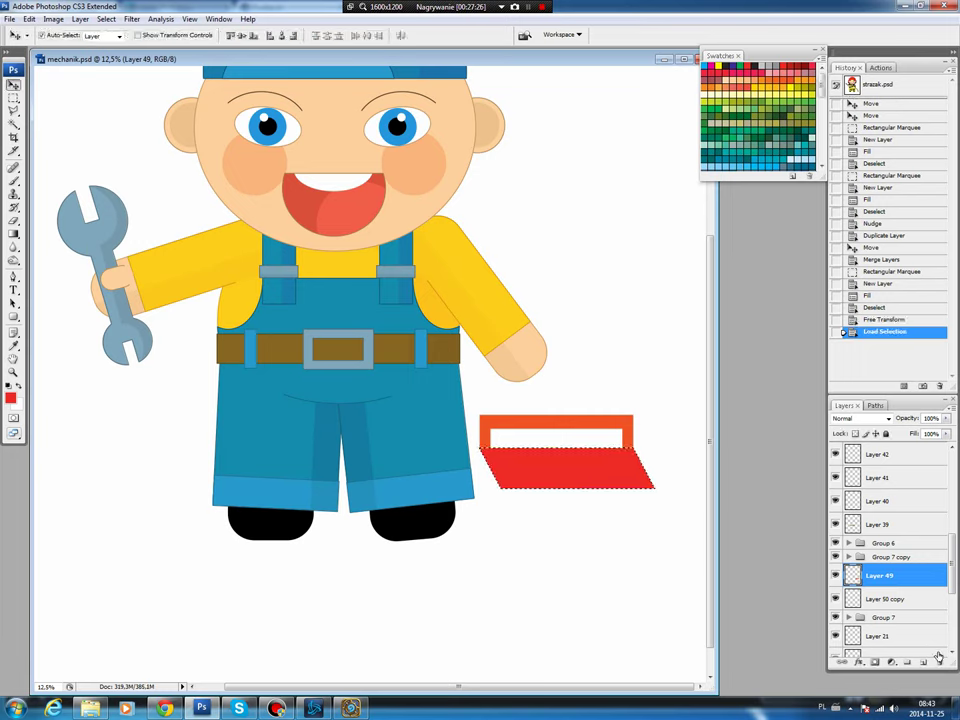
click(923, 662)
click(11, 400)
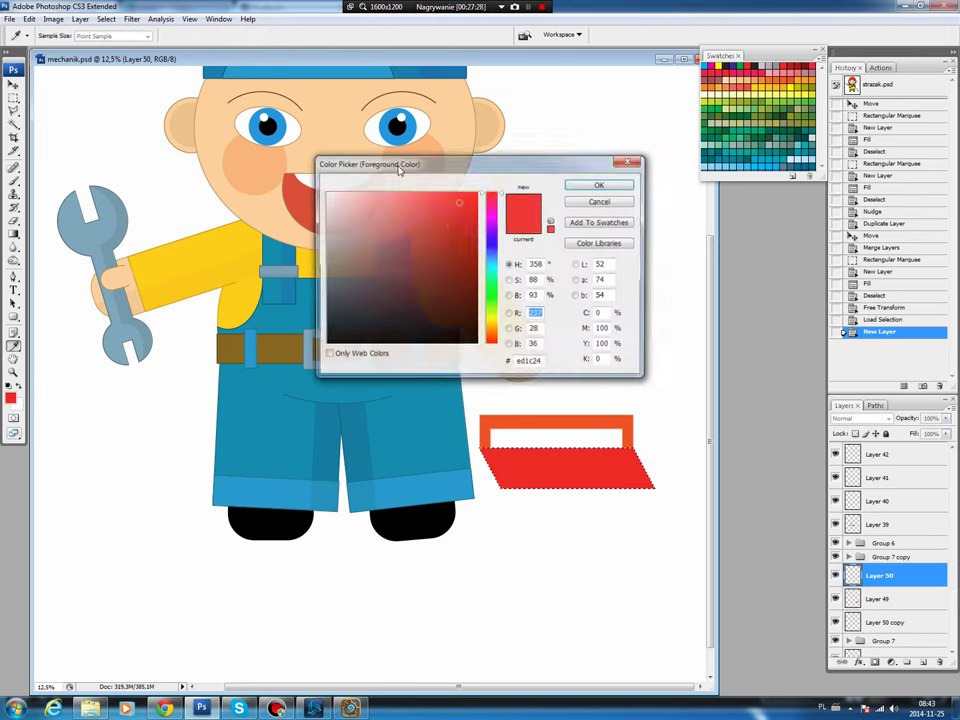
drag(463, 195, 457, 246)
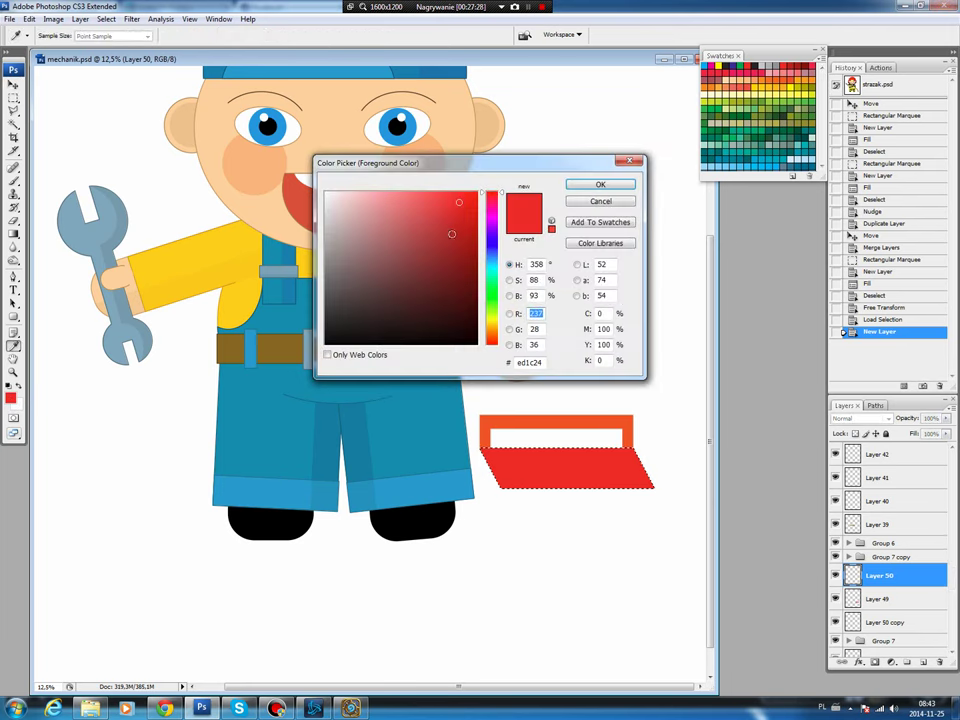
click(600, 184)
click(29, 19)
click(42, 202)
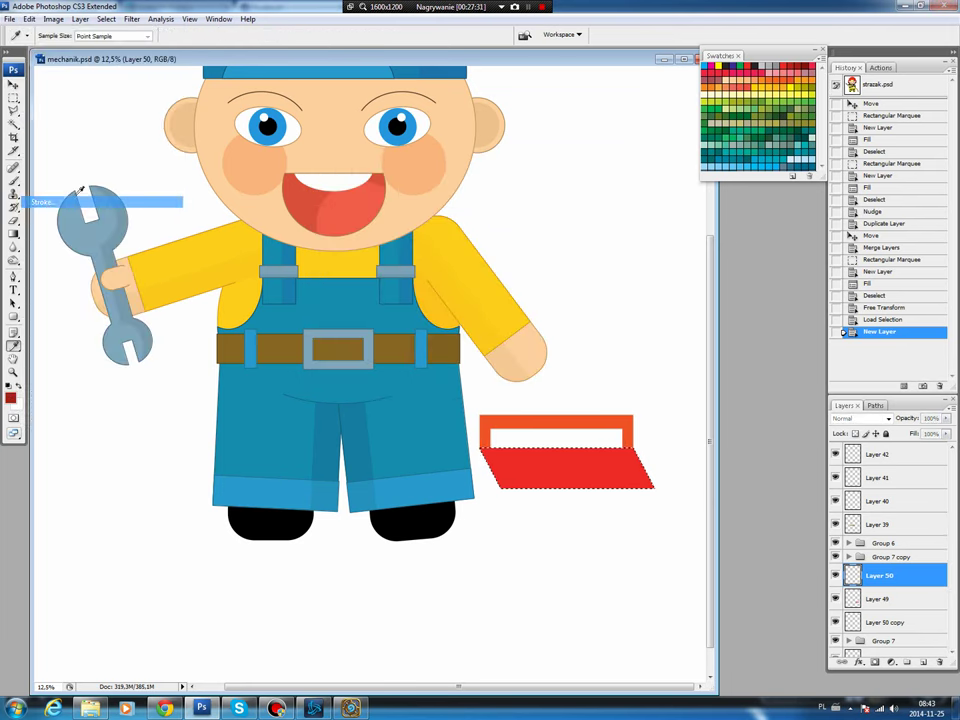
click(553, 195)
key(ctrl+d)
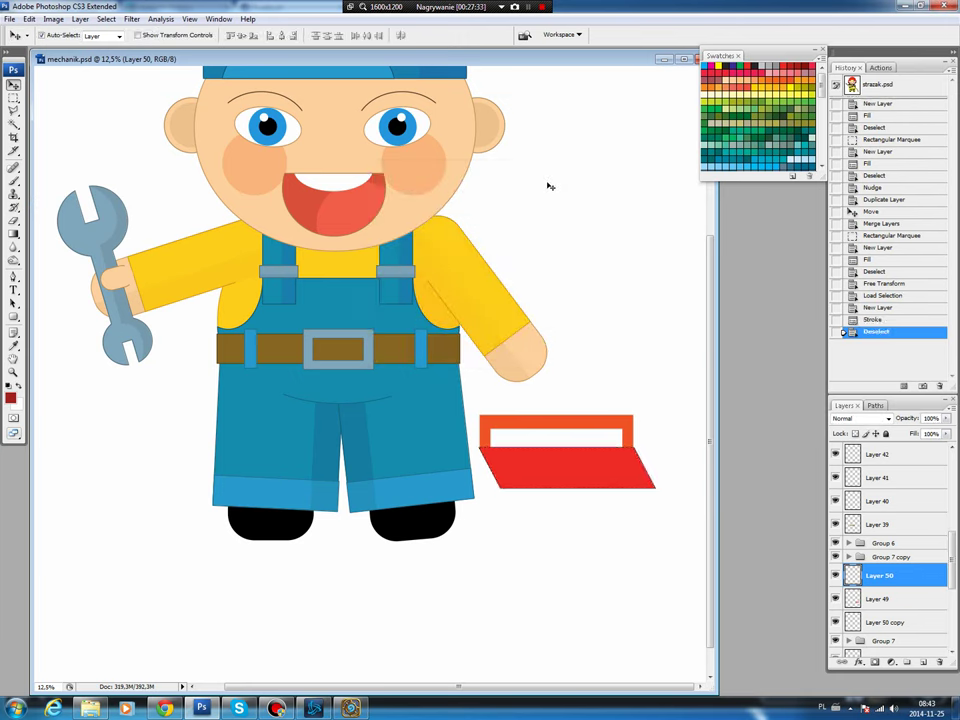
click(896, 621)
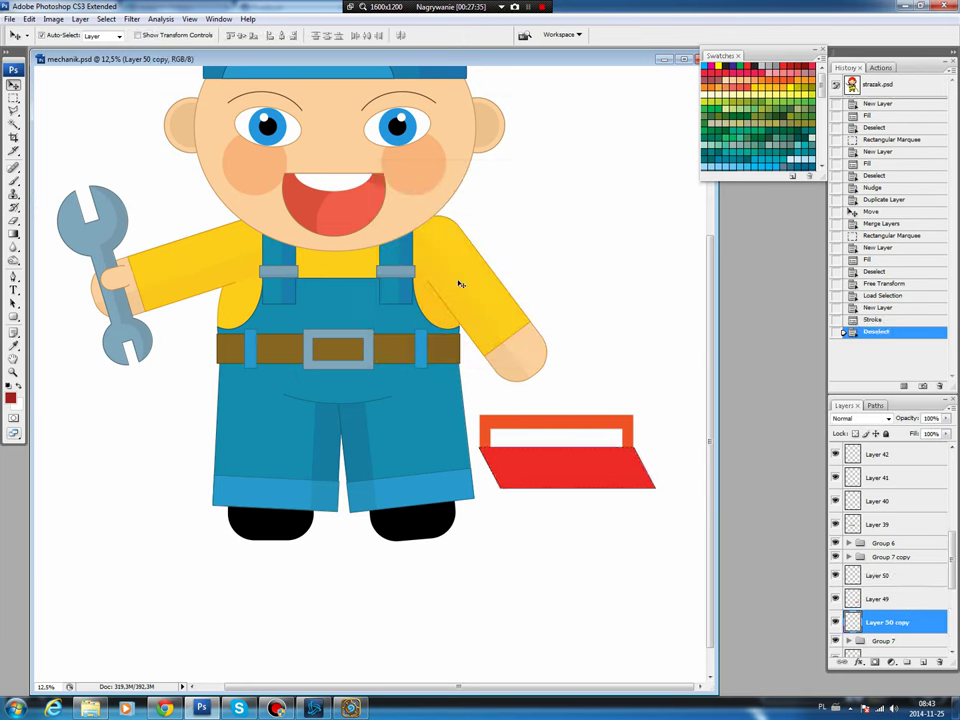
click(14, 97)
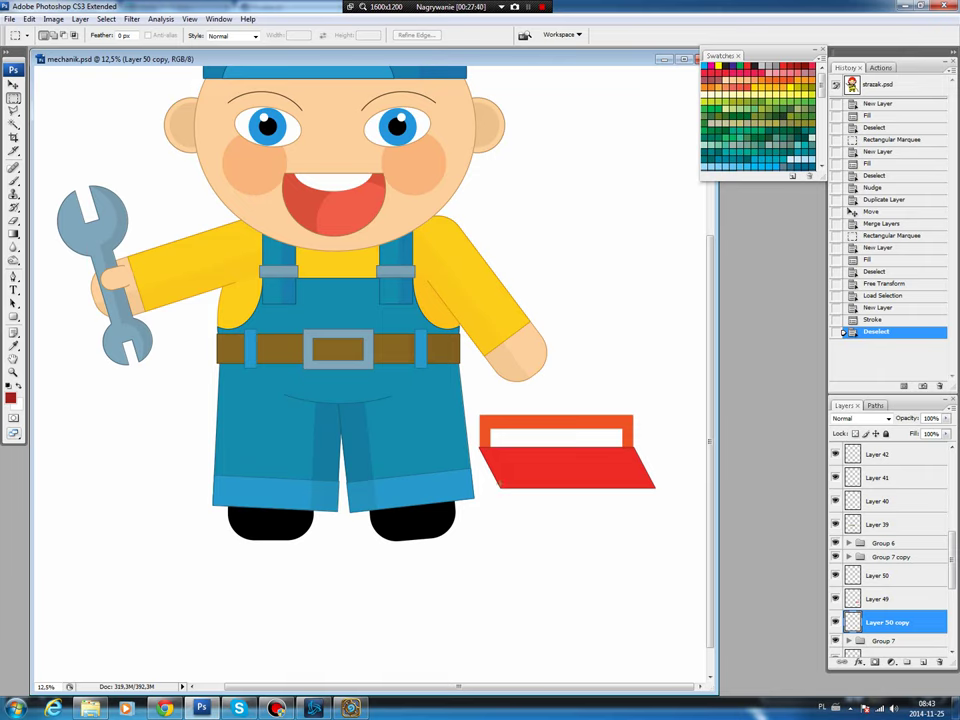
Fill a rectangular toolbox body under the lid with slightly darker red on a new layer.
drag(588, 519, 654, 526)
drag(654, 526, 651, 543)
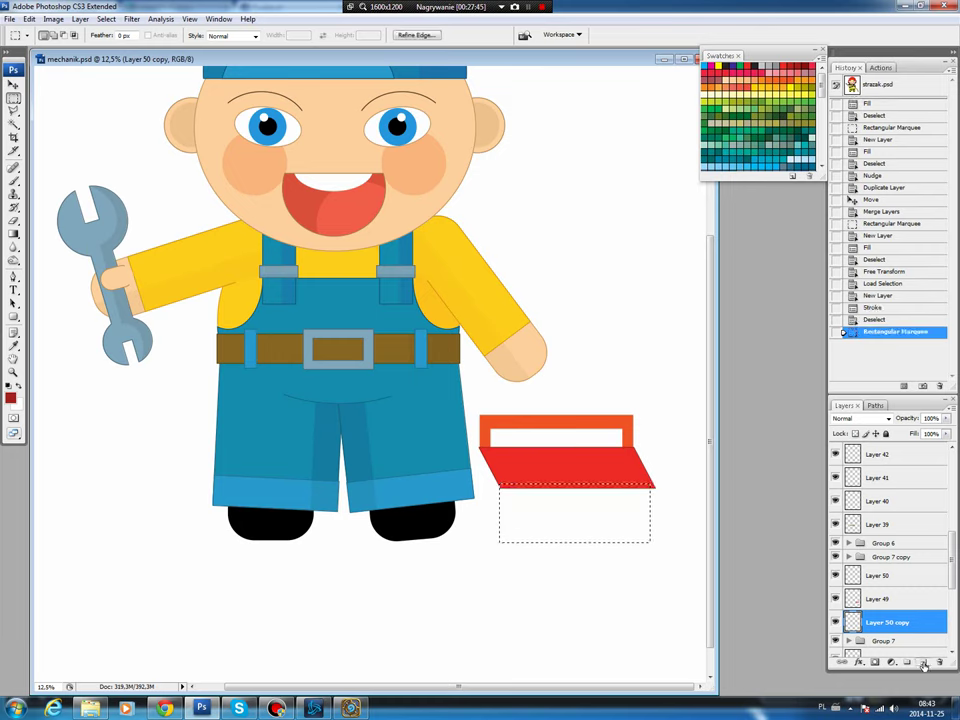
key(ctrl+shift+alt+n)
key(b)
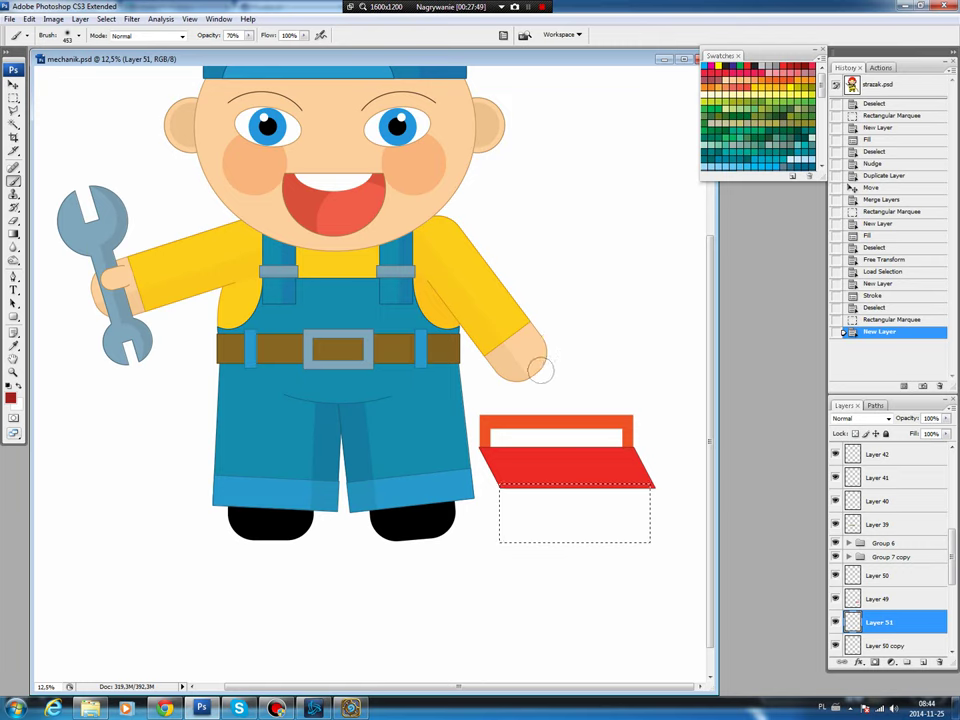
click(12, 396)
click(461, 217)
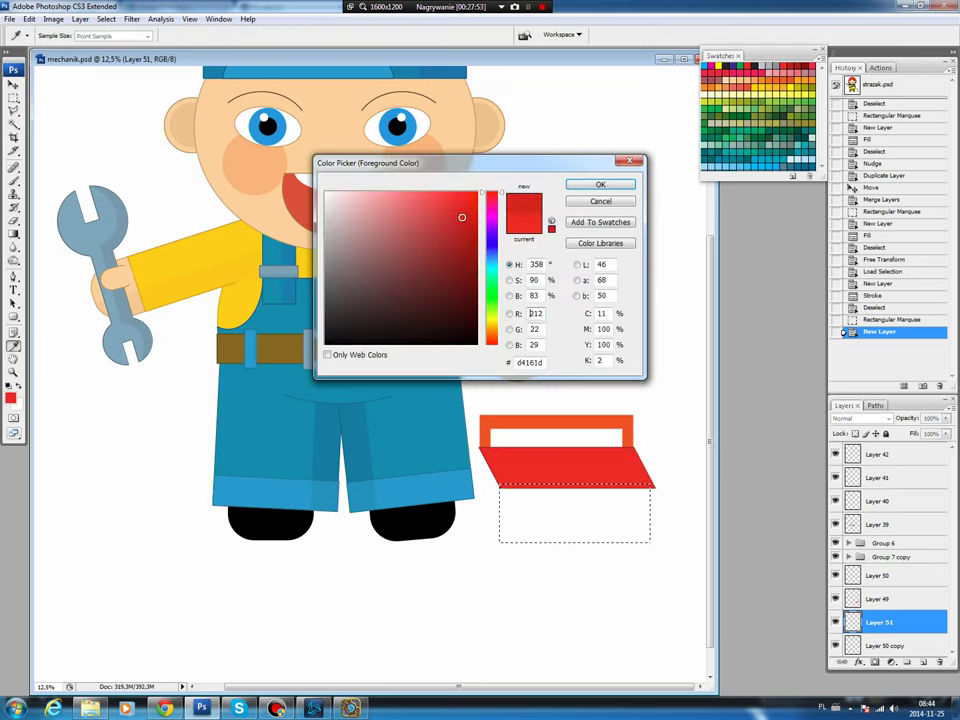
click(600, 184)
key(alt+BackSpace)
key(ctrl+d)
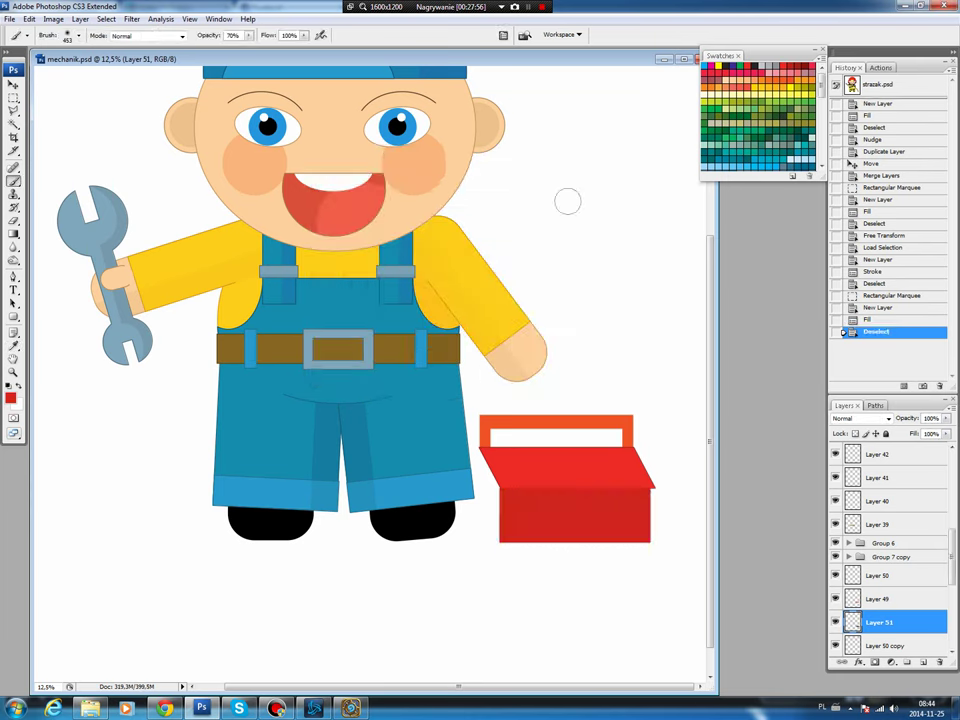
Nudge the lower box into place and shorten its bottom edge with Free Transform.
key(v)
key(Up)
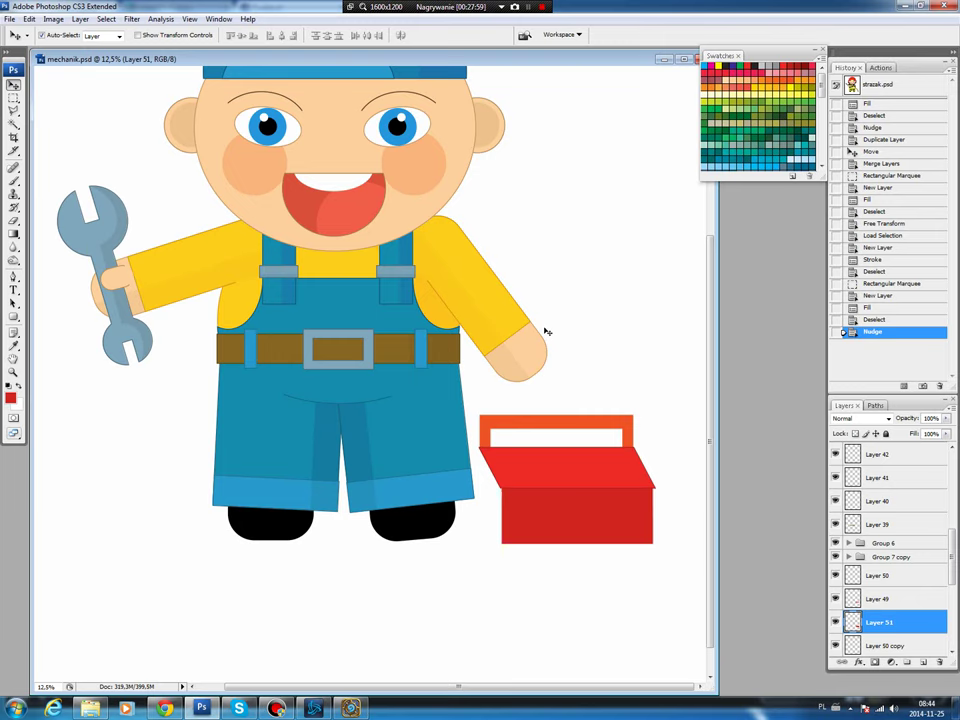
key(Down)
key(Down)
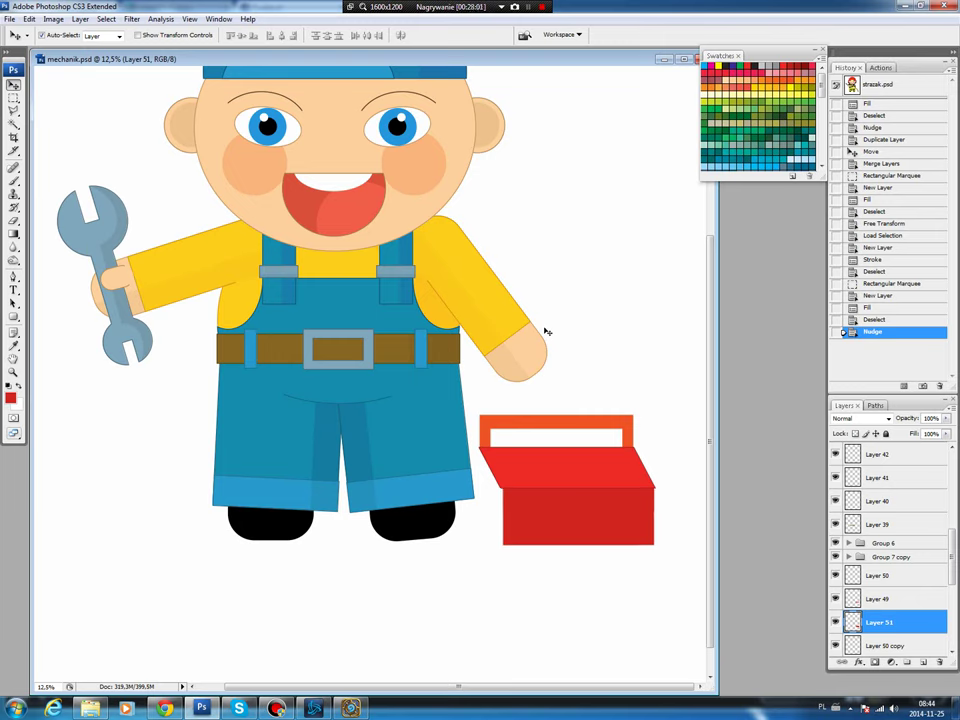
key(Right)
key(Down)
key(Down)
key(Down)
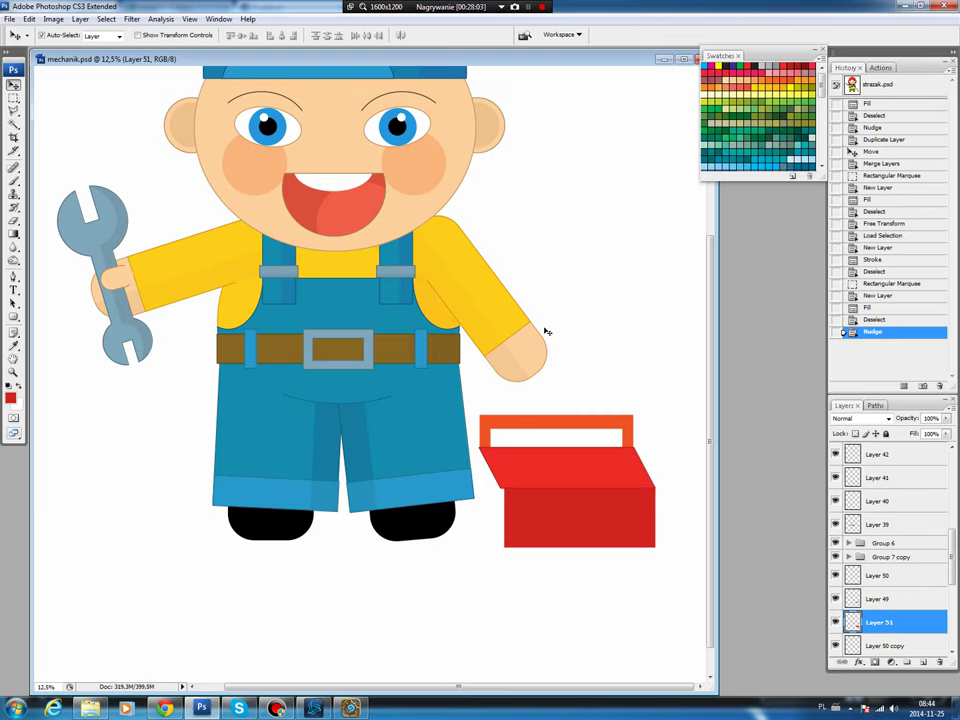
key(ctrl+t)
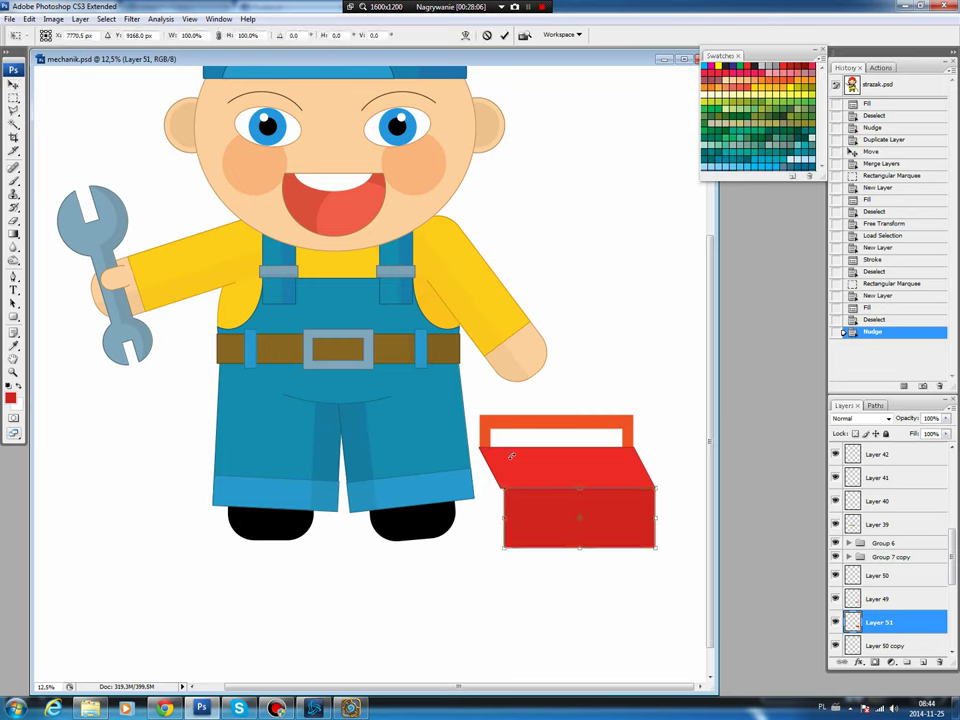
drag(499, 519, 501, 519)
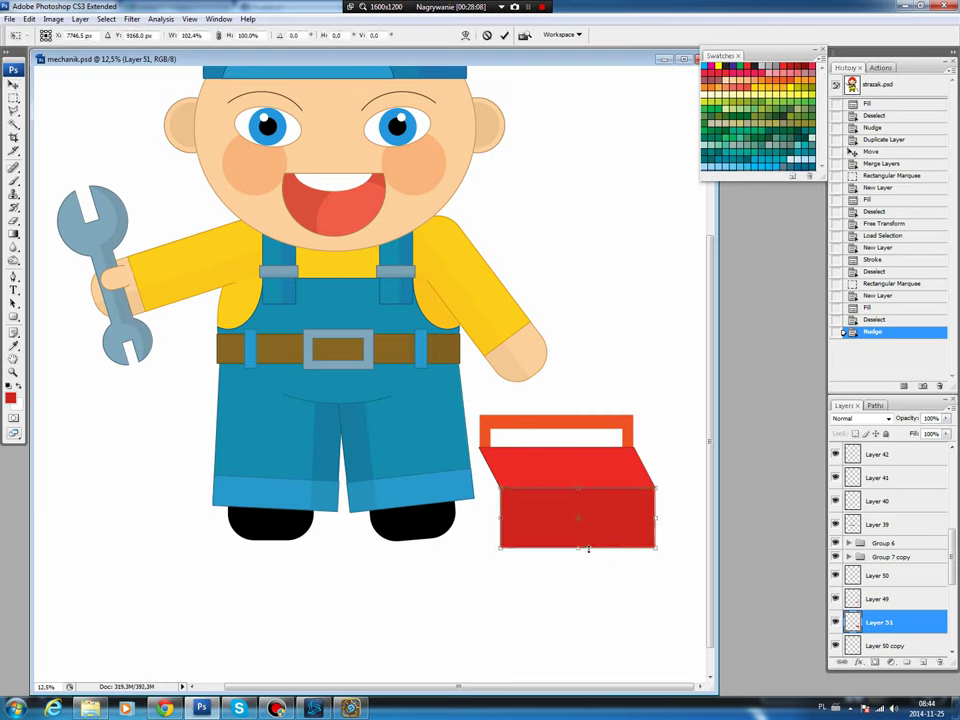
drag(578, 547, 578, 543)
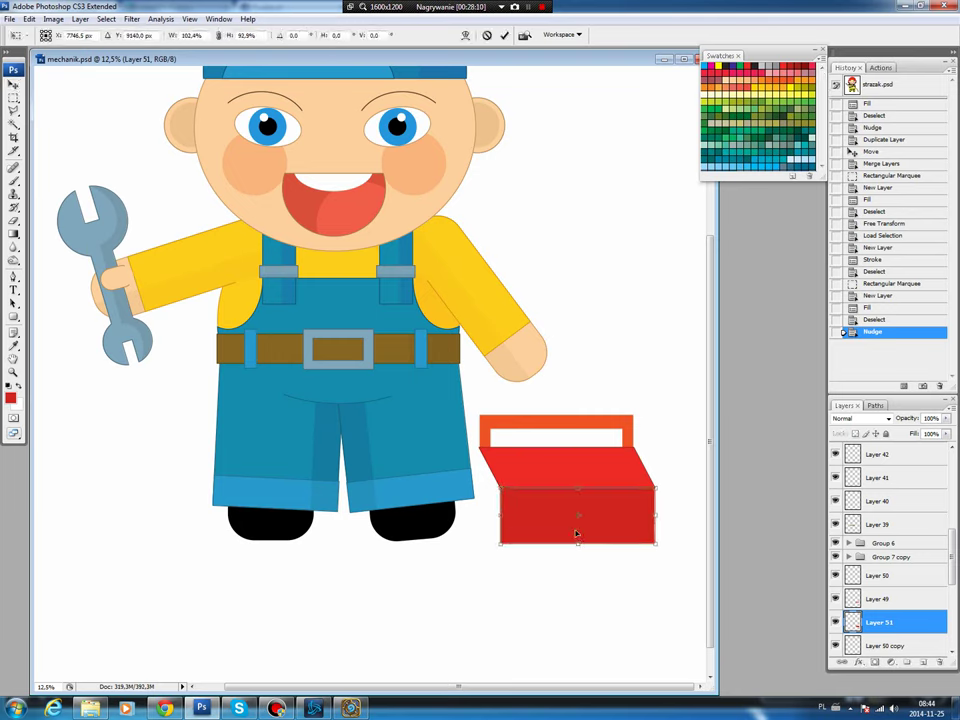
key(Return)
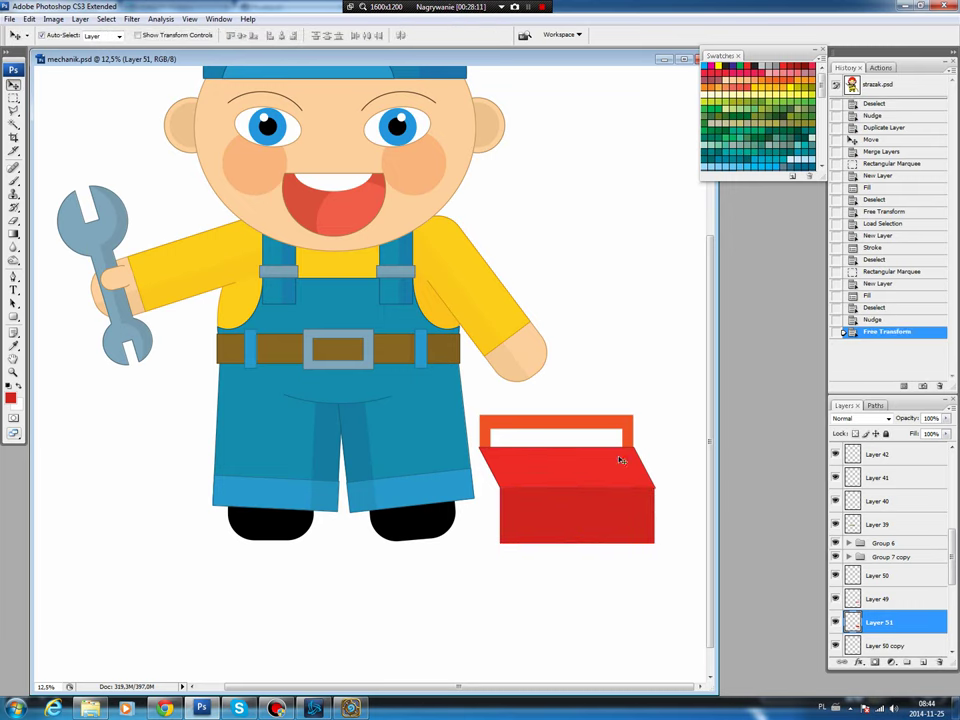
key(Right)
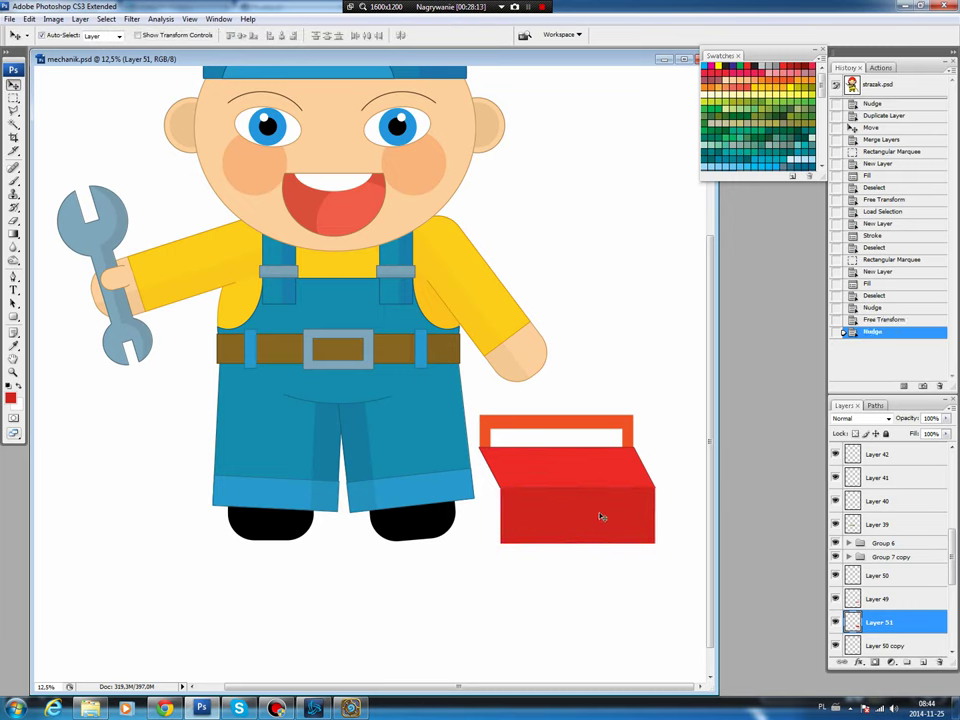
Select the box's right side by inverting a marquee and lower its Lightness to -11.
key(m)
drag(482, 427, 611, 552)
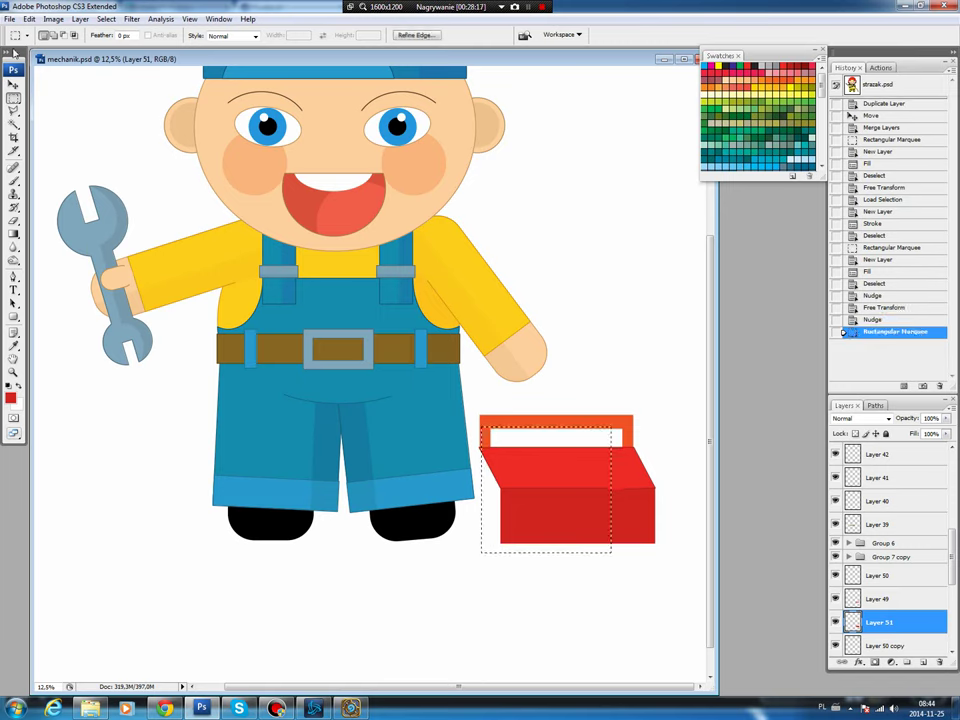
click(80, 19)
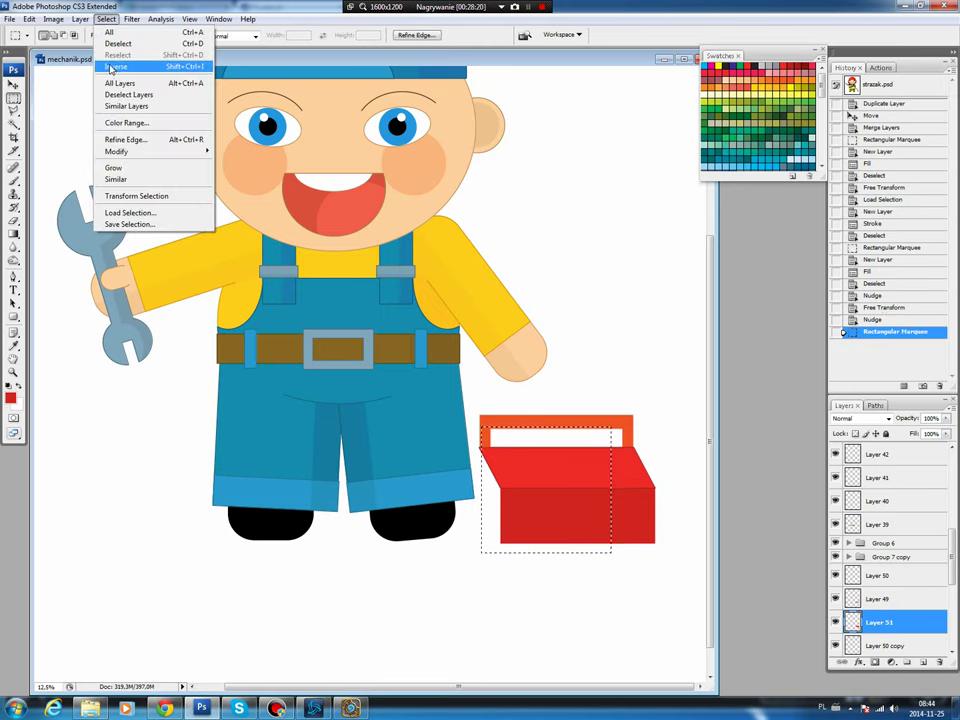
click(114, 66)
key(ctrl+u)
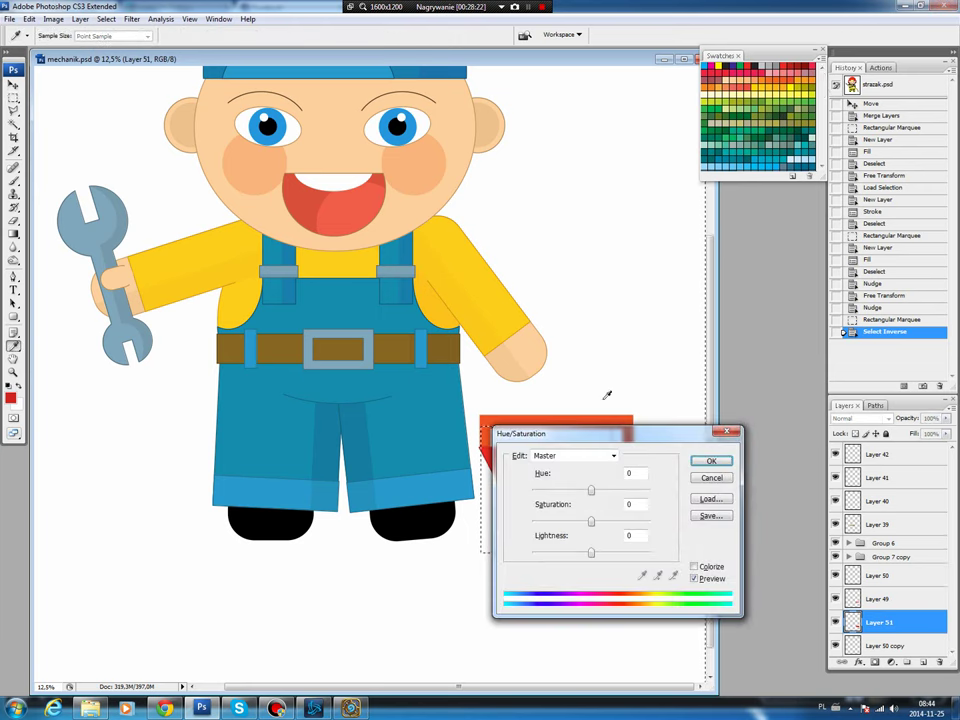
drag(647, 433, 758, 183)
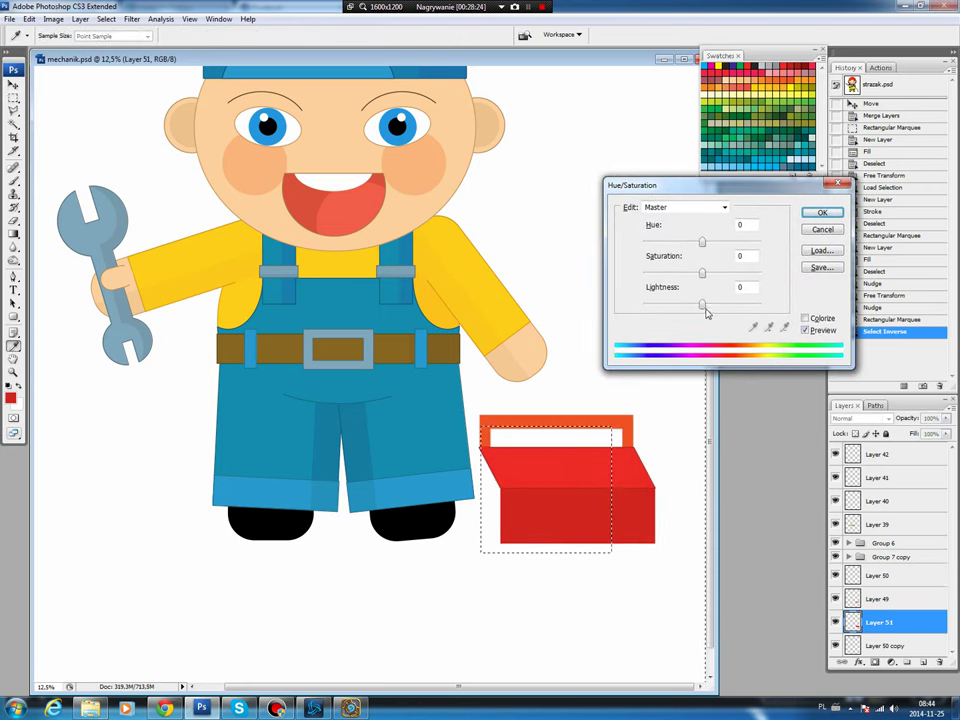
drag(702, 305, 697, 308)
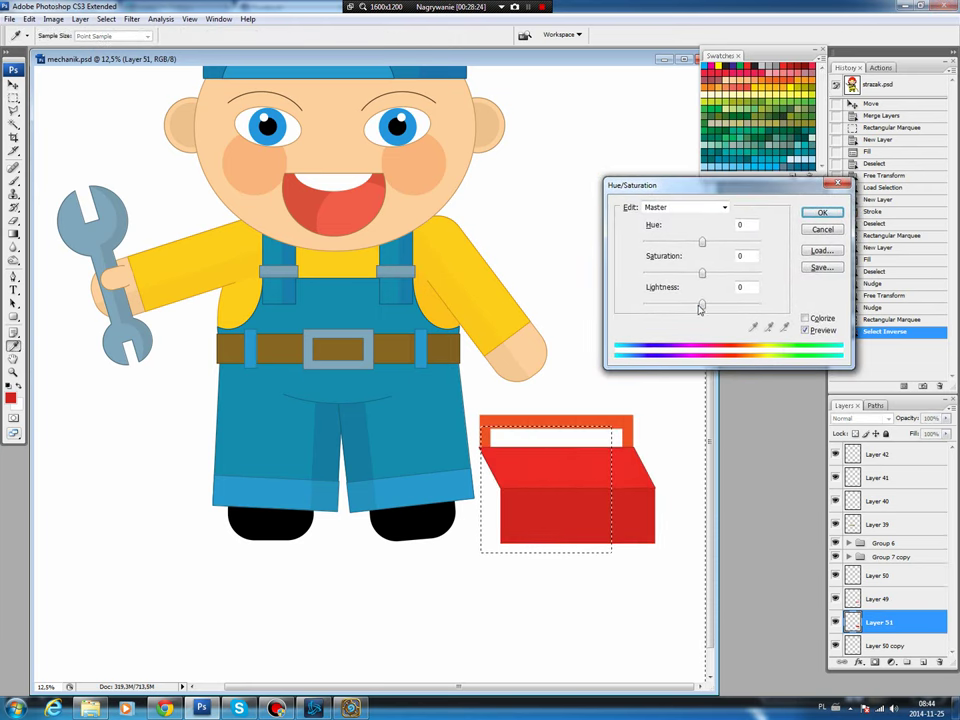
click(822, 212)
key(ctrl+d)
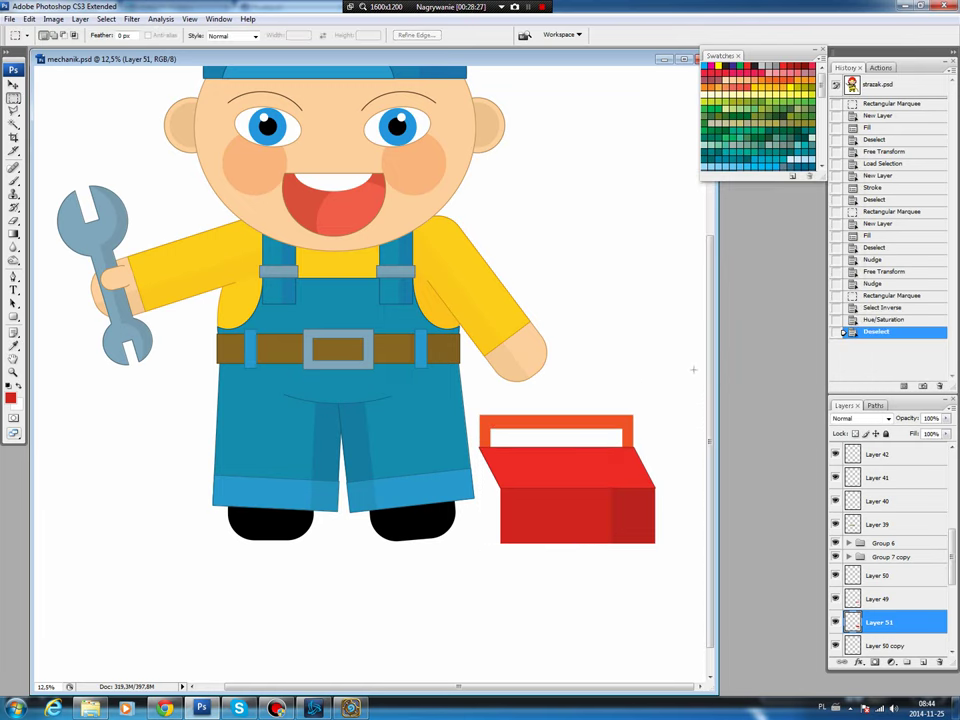
Draw a closed pen path around the right end of the lid layer.
key(v)
click(605, 478)
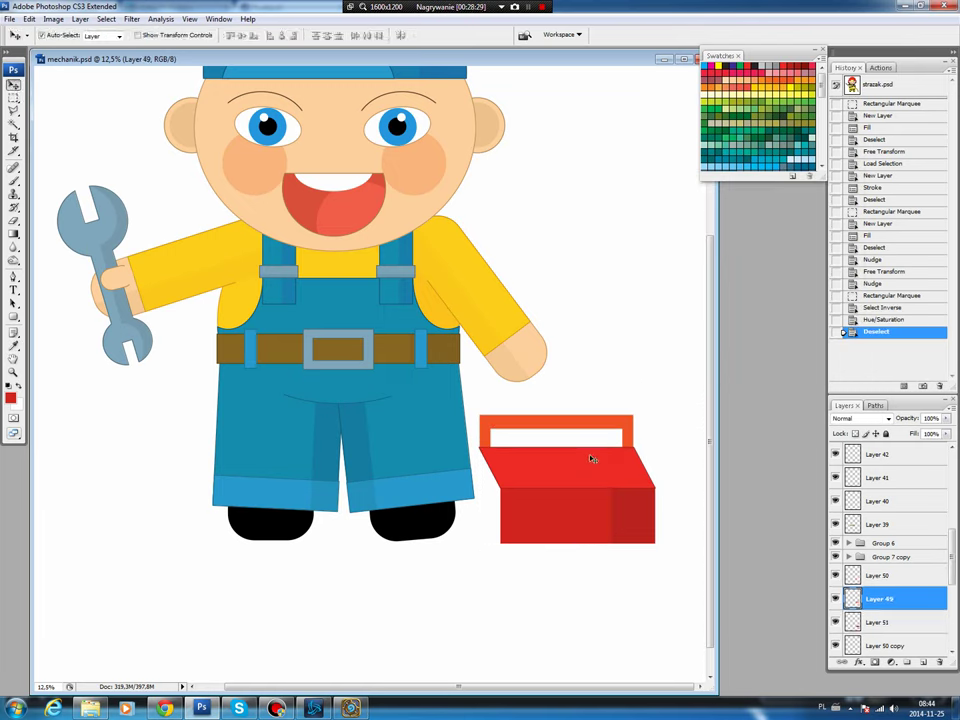
key(p)
click(588, 439)
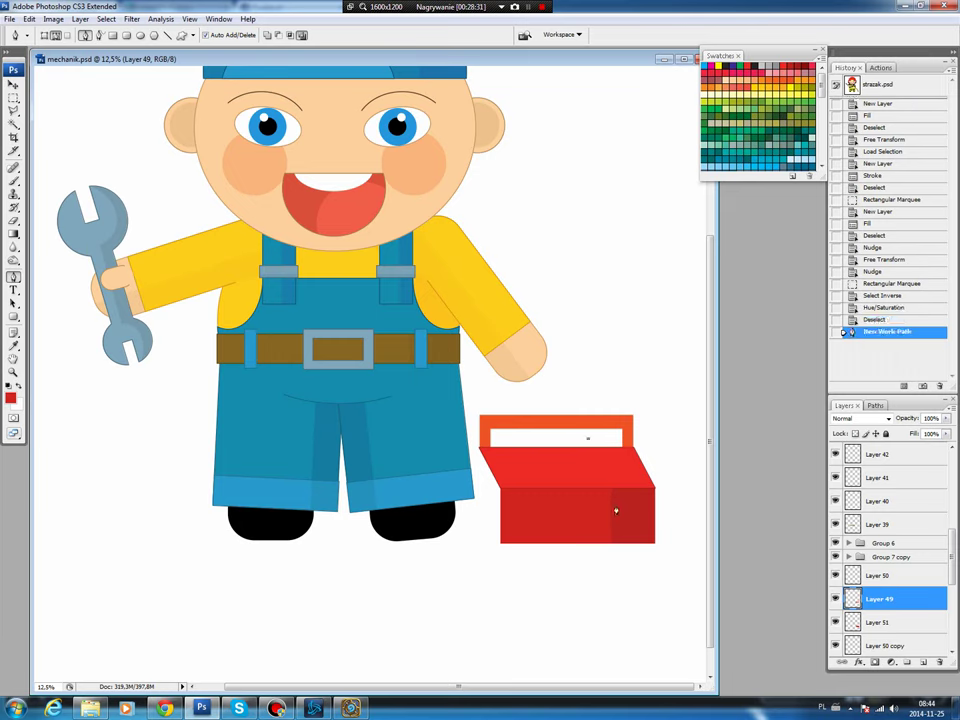
click(613, 498)
click(670, 491)
click(647, 407)
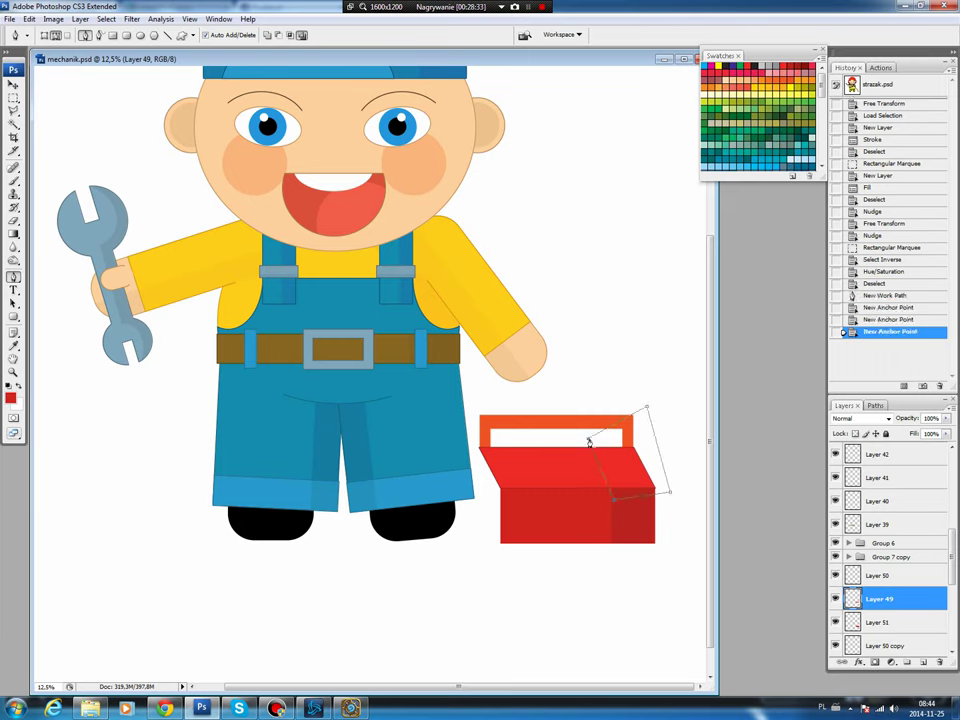
click(589, 441)
drag(617, 499, 615, 494)
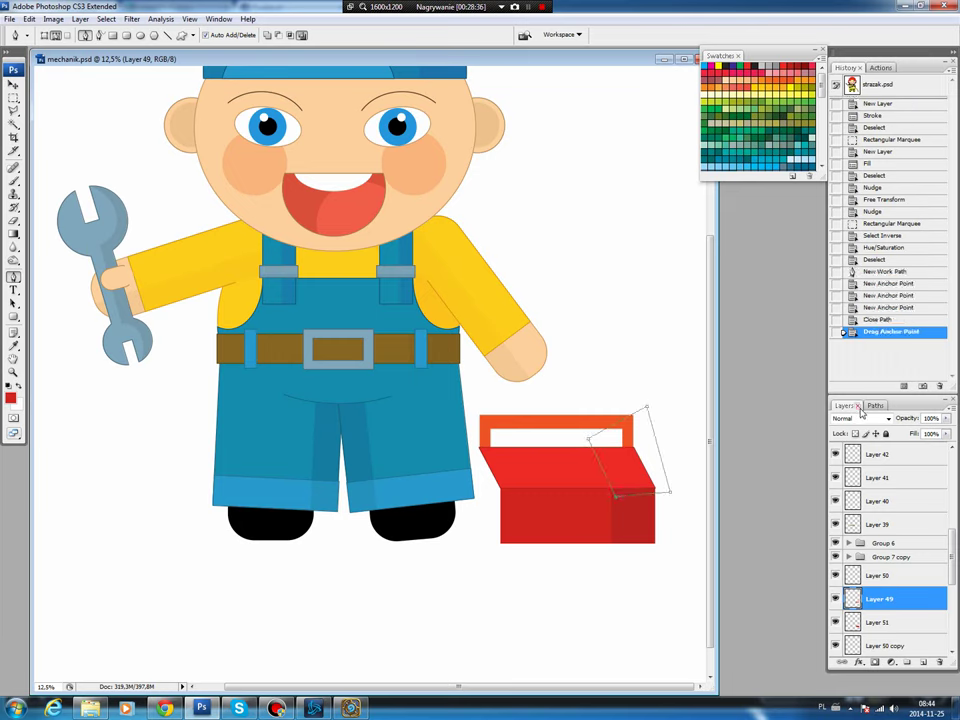
click(870, 405)
Load the path as a selection and darken it with Hue/Saturation lightness.
key(ctrl+Return)
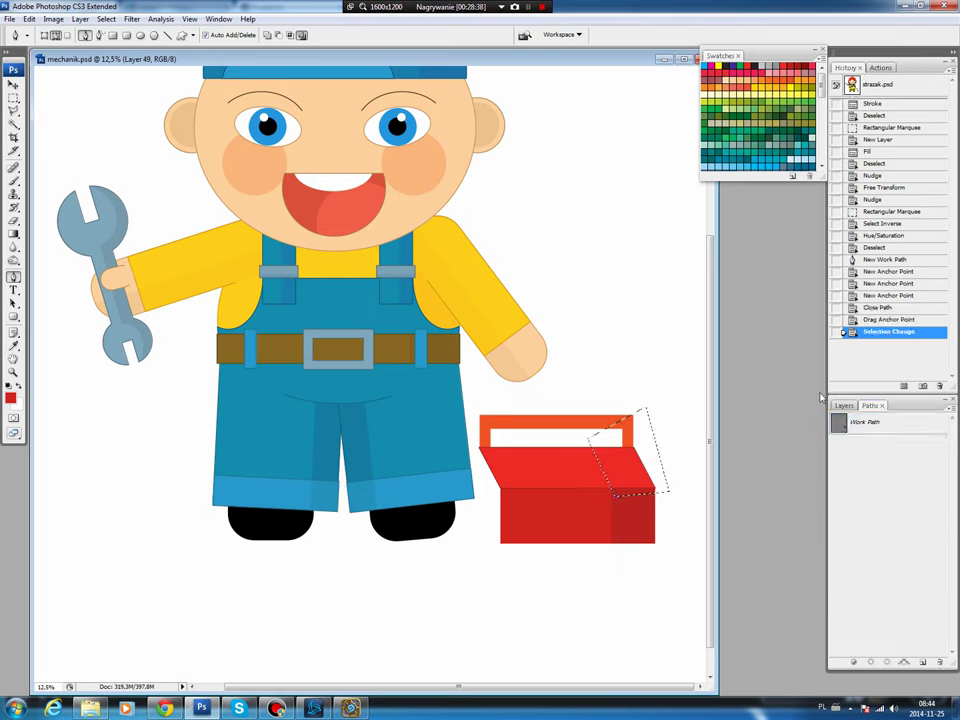
key(ctrl+u)
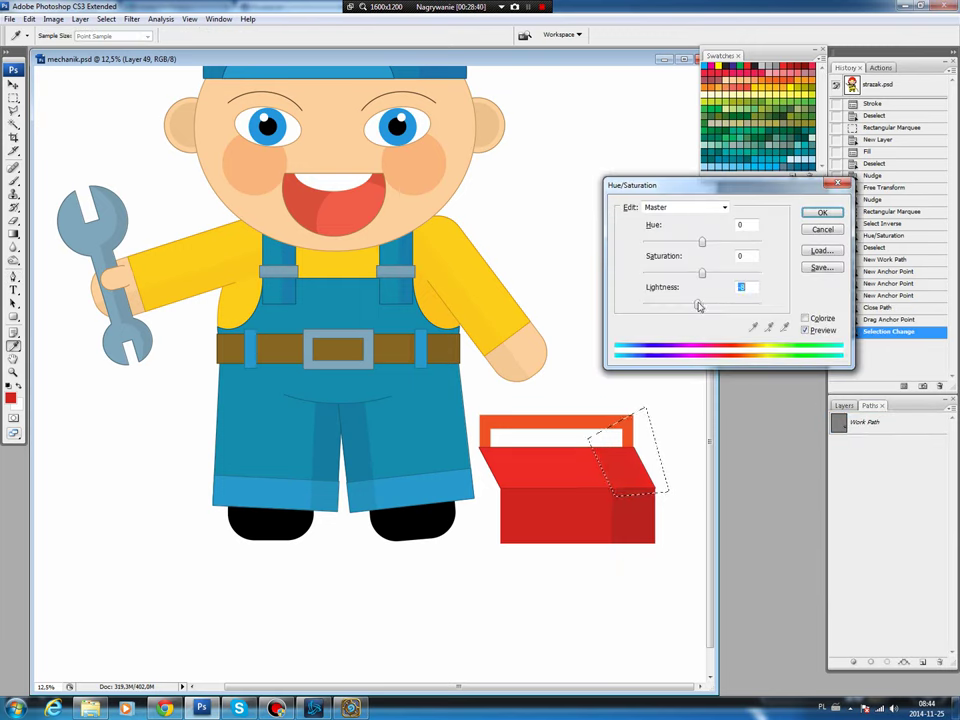
key(Return)
key(p)
key(ctrl+d)
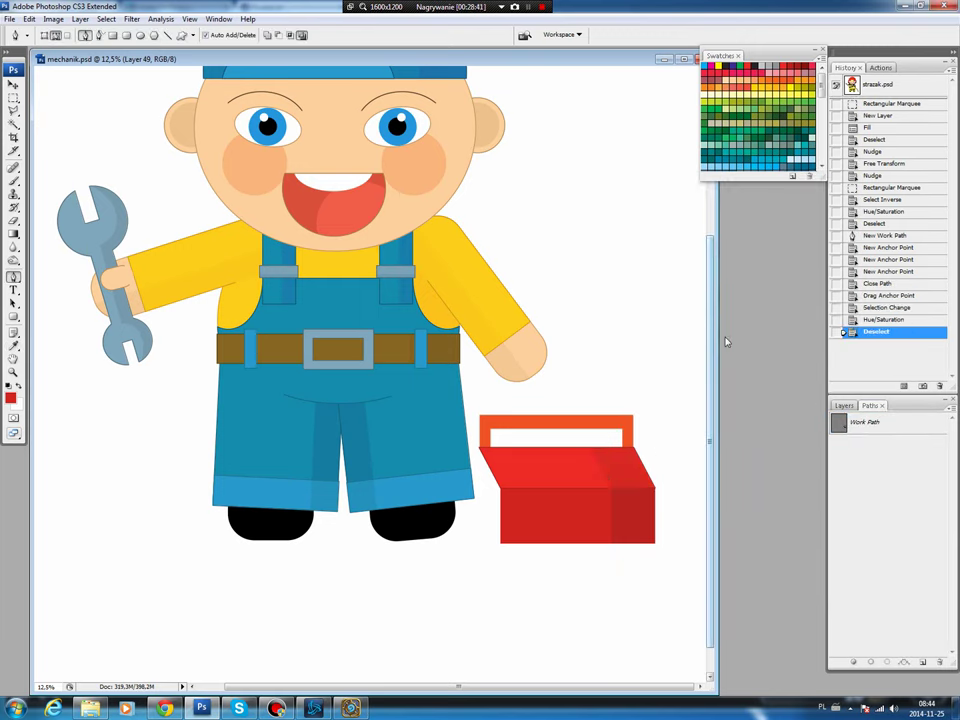
key(v)
click(848, 410)
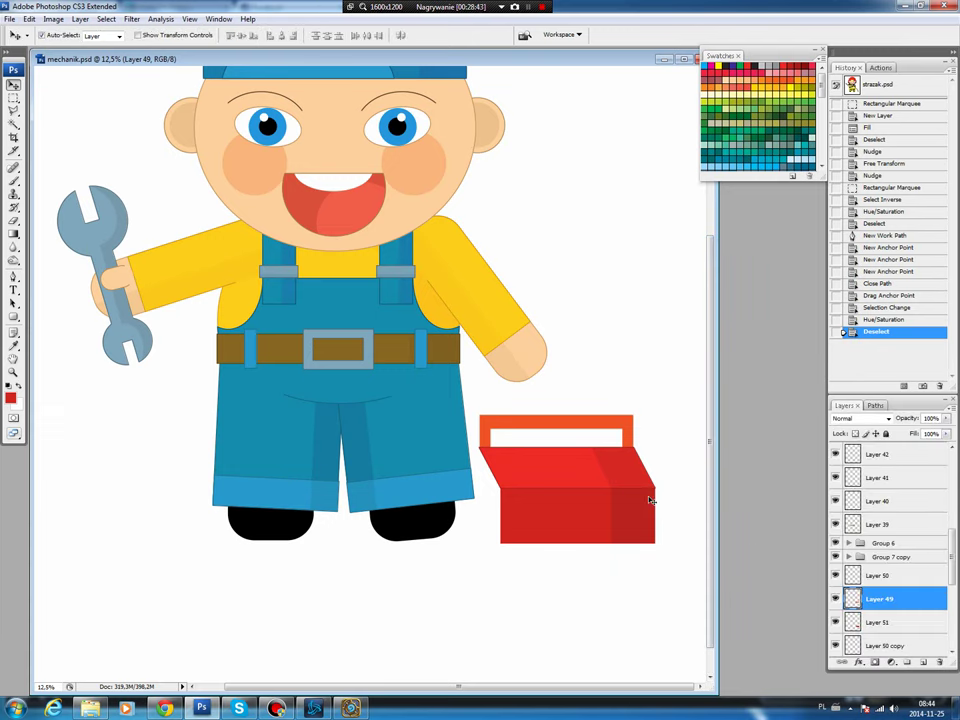
Load Layer 51's shape as a selection, activate Layer 50 copy, and pick a darker red.
scroll(650, 499, up, 1)
click(857, 622)
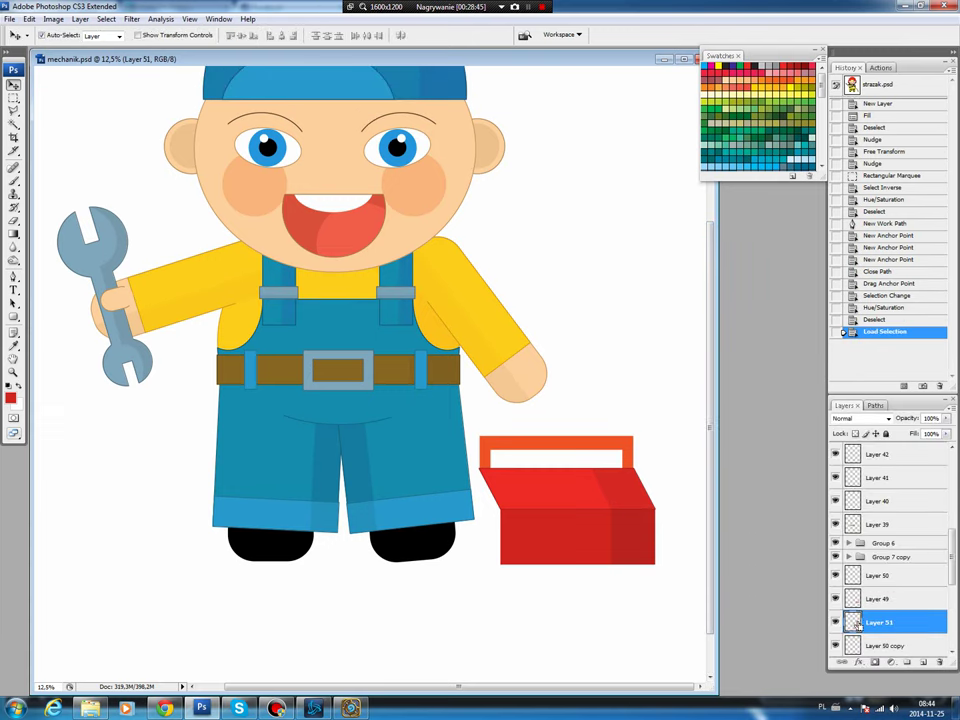
key(alt+bracketleft)
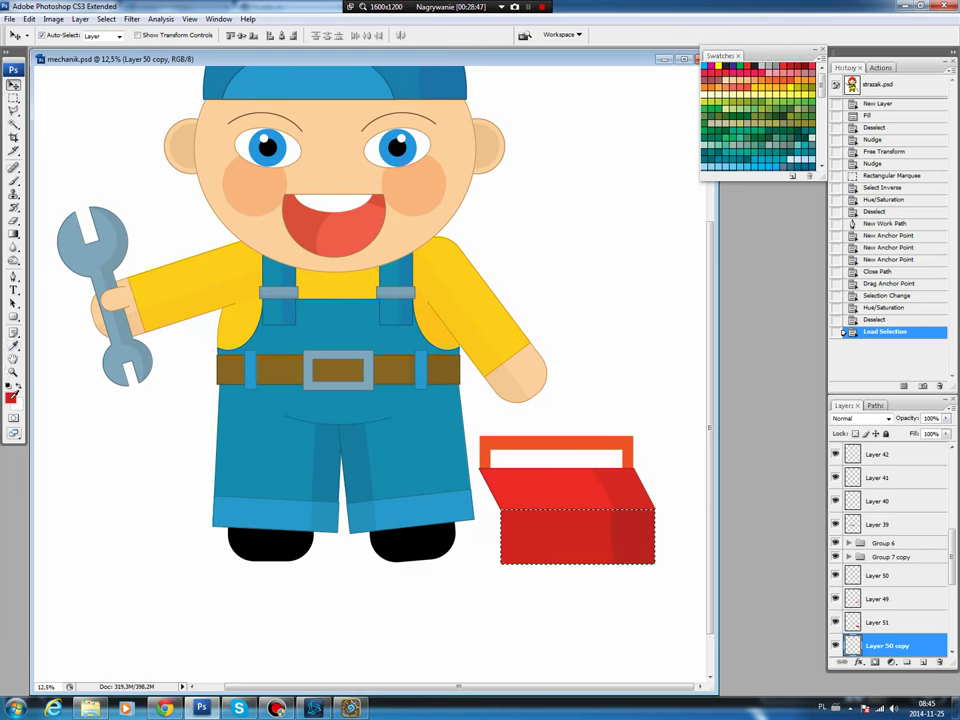
click(11, 397)
click(448, 261)
key(Return)
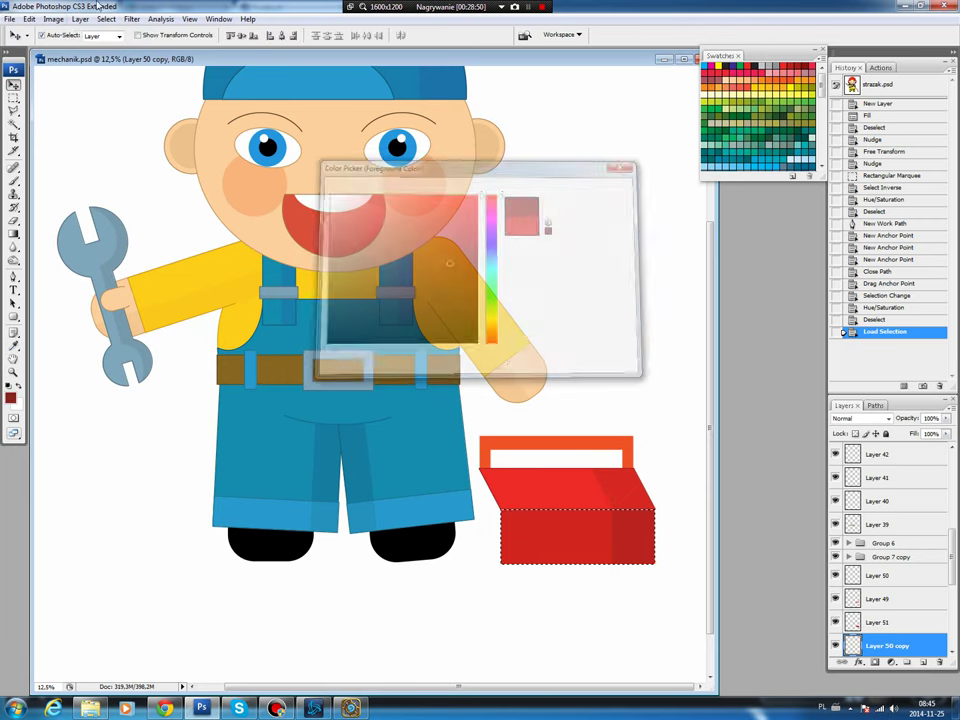
Stroke the lower box selection in darker red, then deselect.
key(i)
click(29, 19)
click(45, 202)
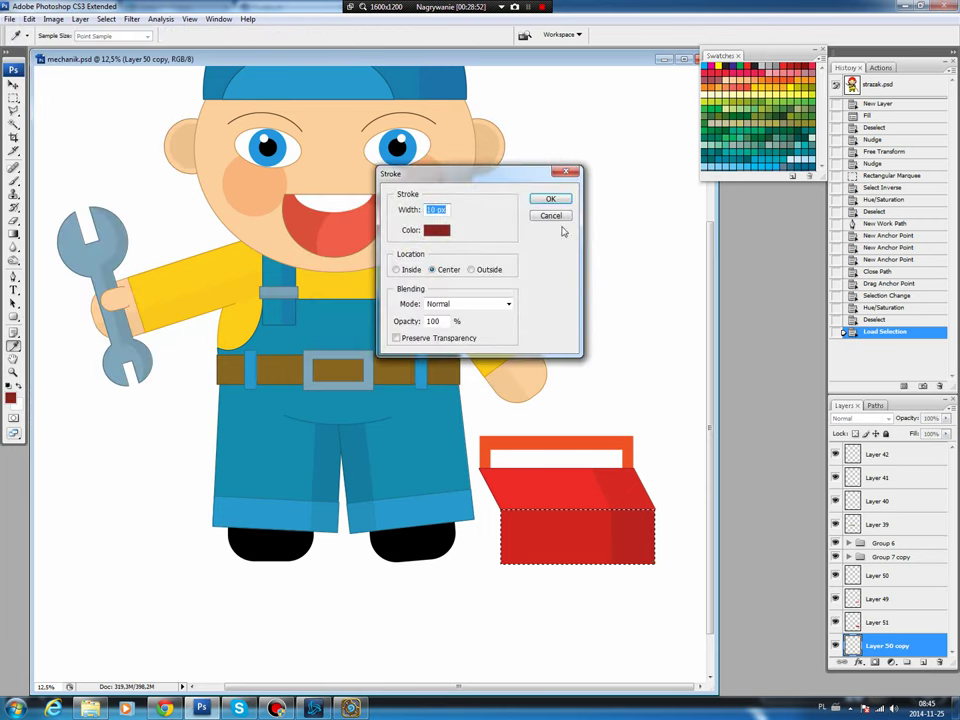
click(550, 199)
key(v)
key(ctrl+d)
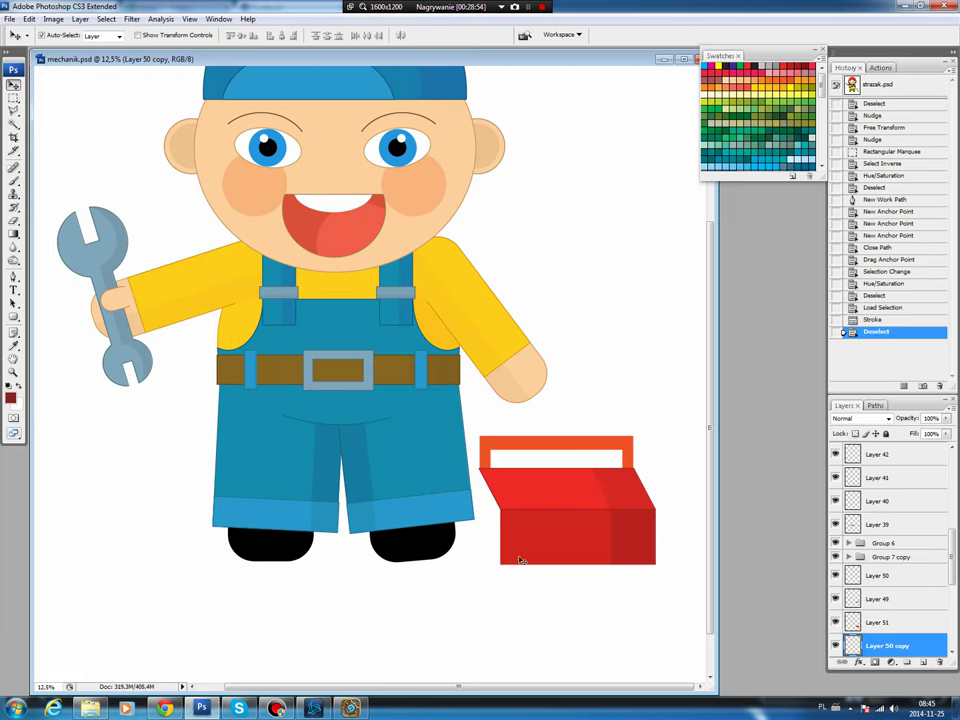
drag(520, 560, 543, 544)
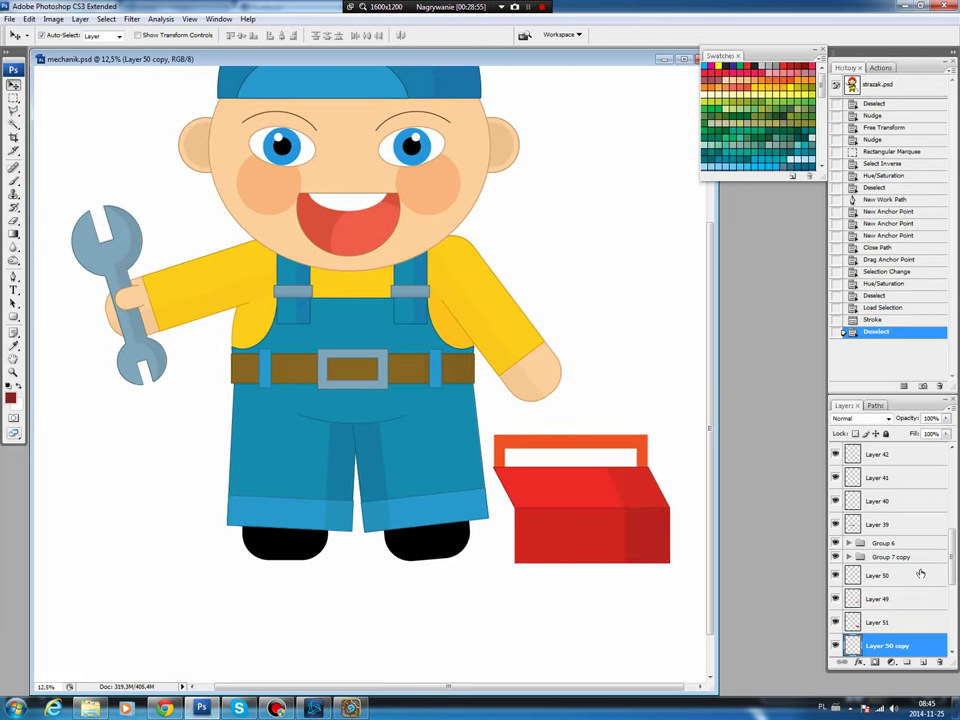
scroll(915, 572, down, 2)
scroll(900, 569, down, 2)
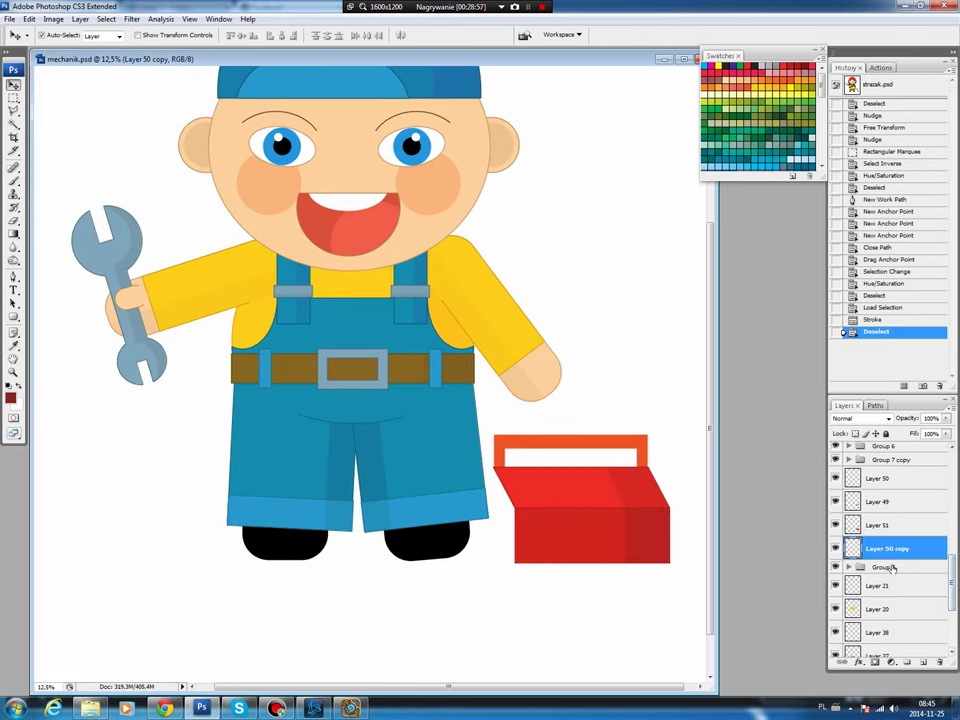
Draw and refine a closed pen path for the toolbox's left side face.
click(890, 567)
key(p)
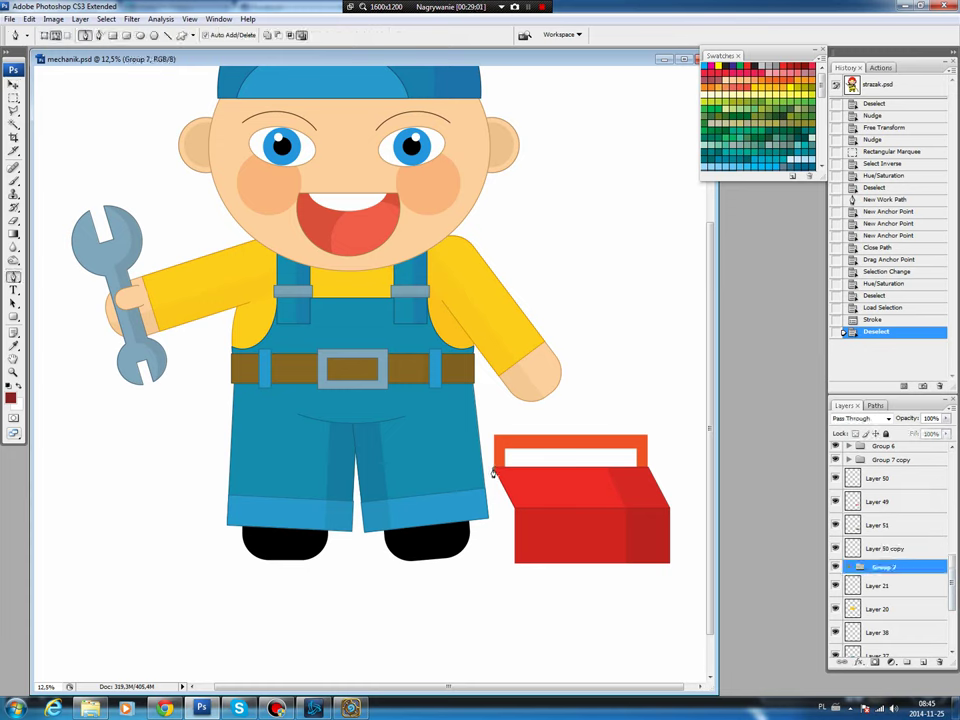
click(484, 487)
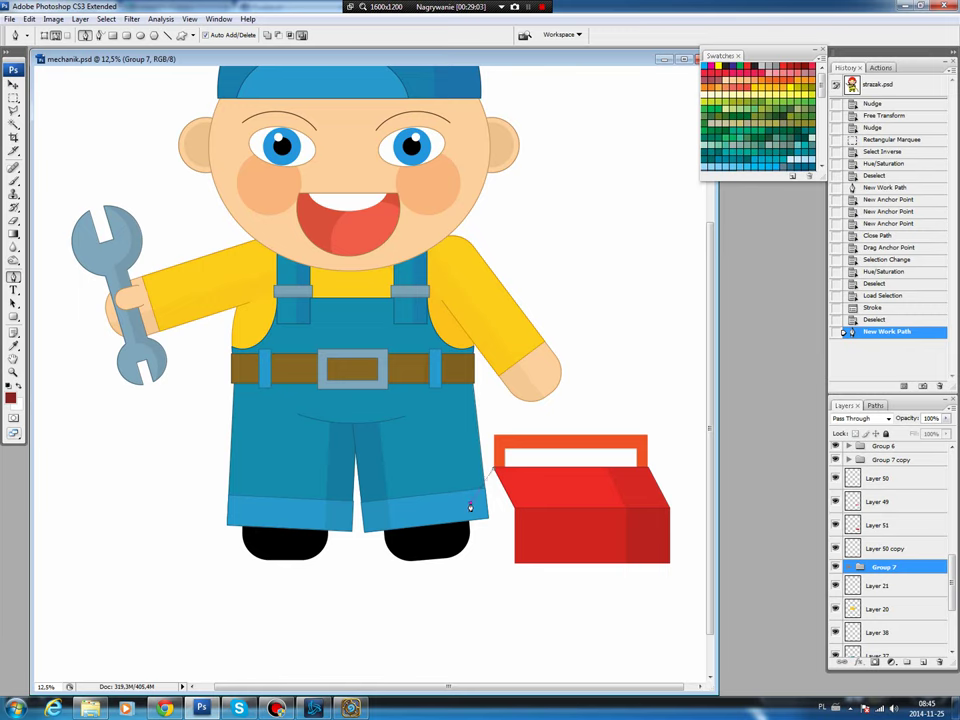
click(470, 507)
click(469, 550)
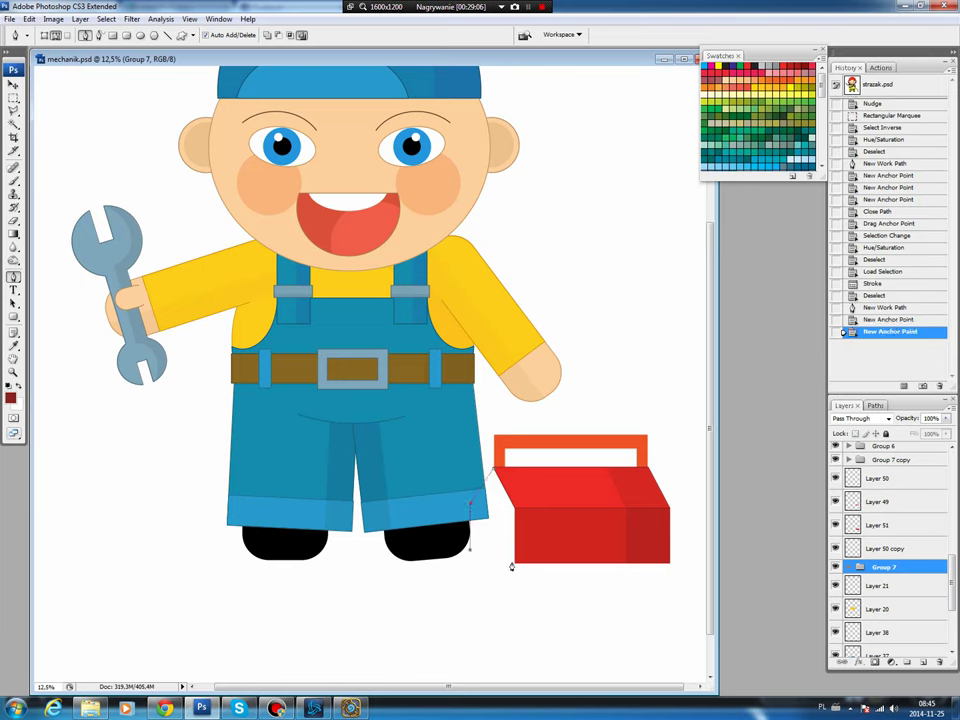
click(515, 564)
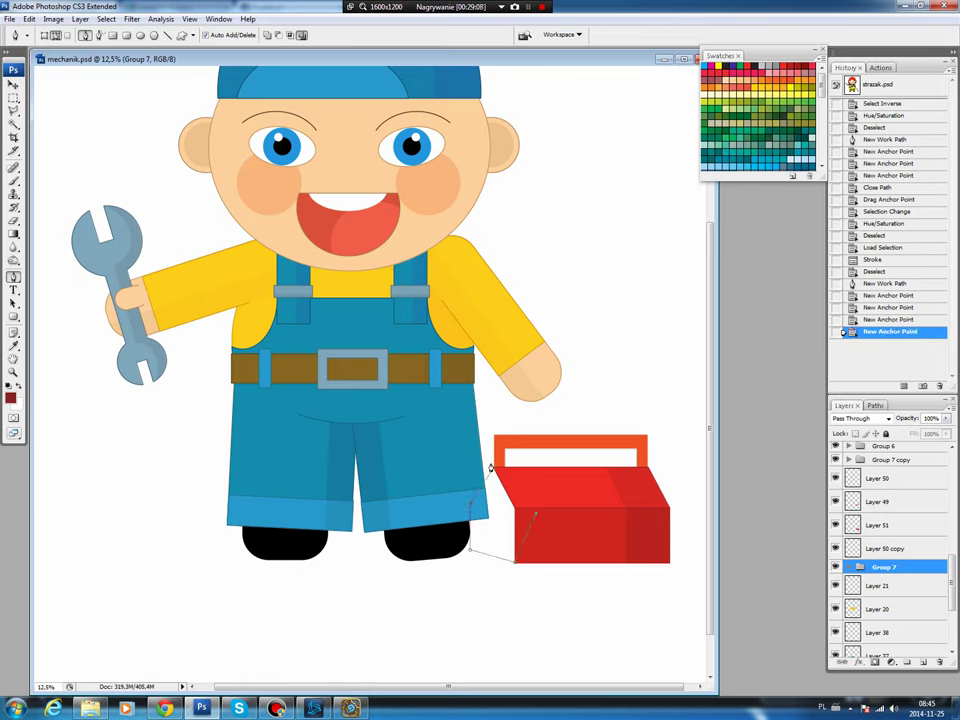
click(493, 472)
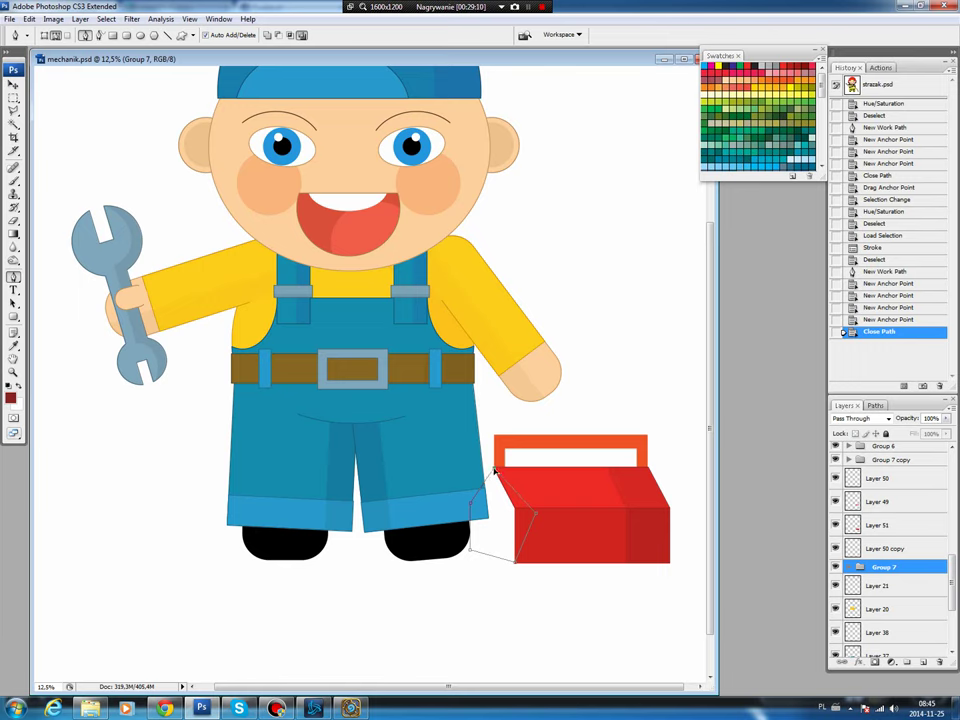
drag(494, 470, 497, 476)
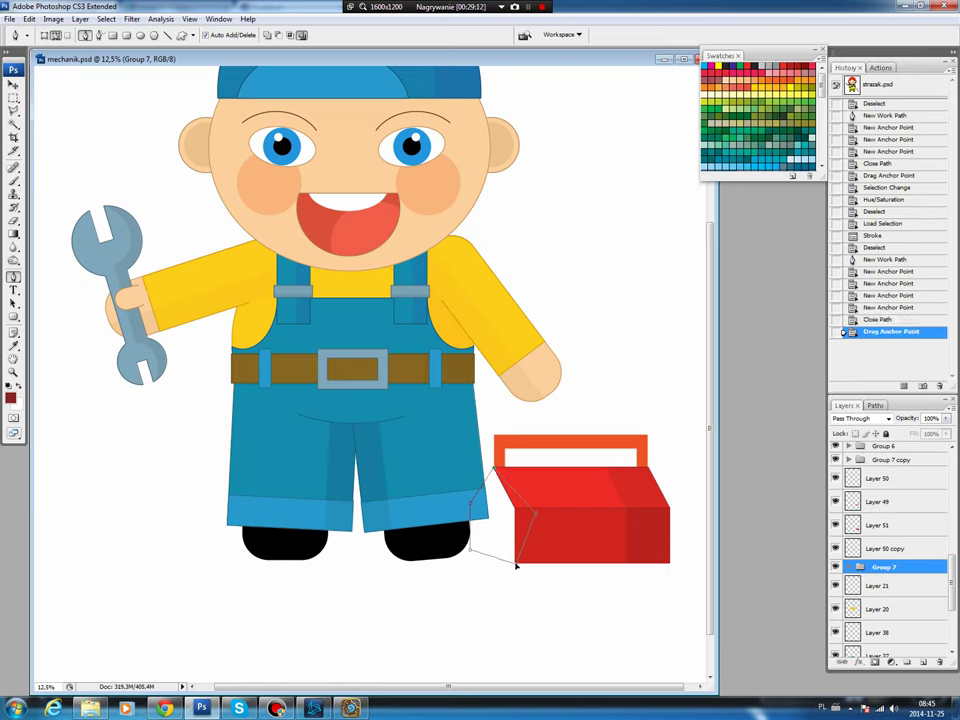
drag(516, 565, 516, 563)
drag(474, 504, 473, 503)
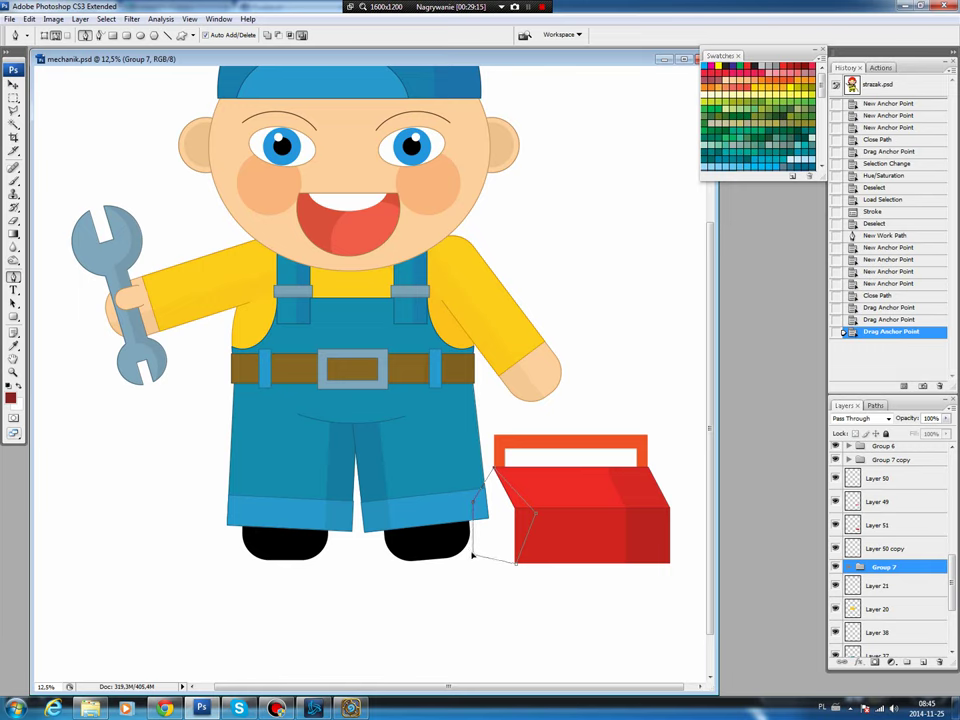
drag(473, 556, 472, 554)
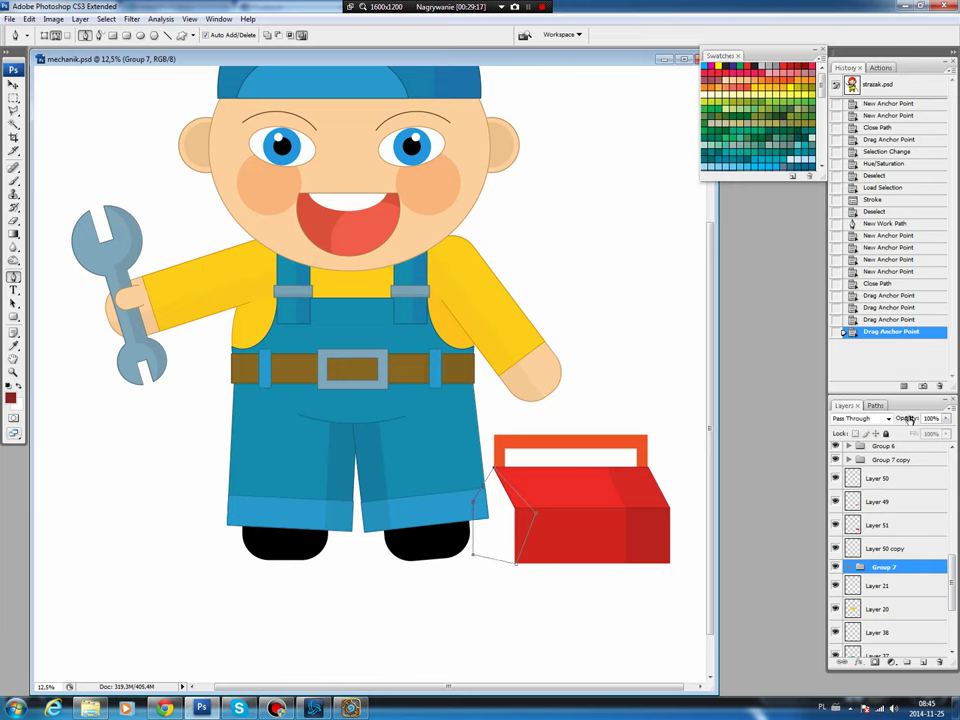
Convert the side-face path to a selection and fill it red on new Layer 52.
click(877, 406)
click(890, 663)
click(843, 405)
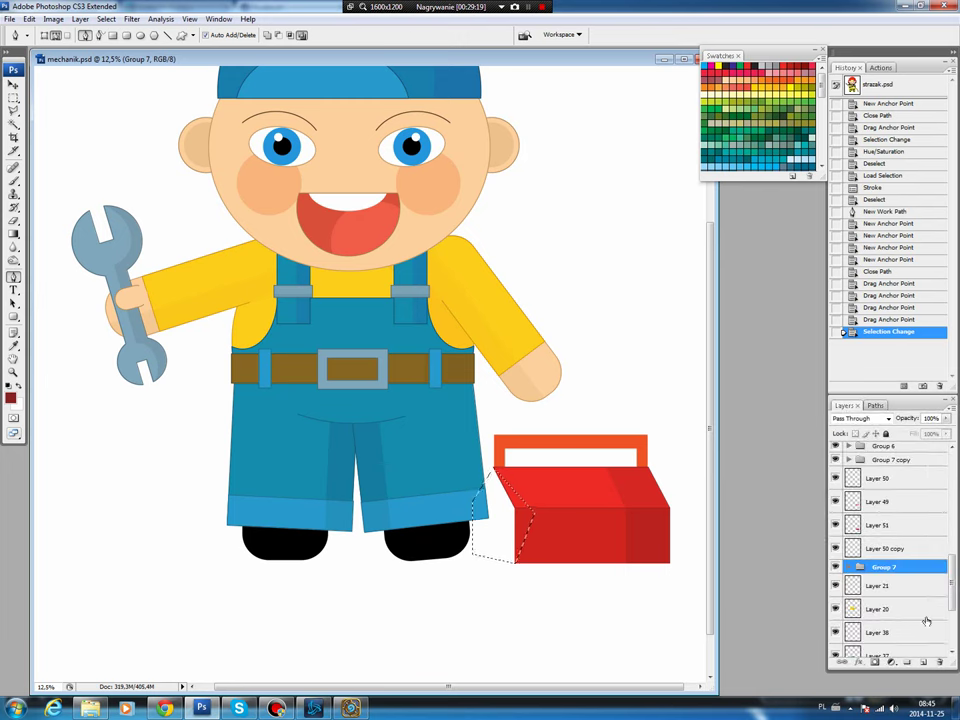
click(922, 663)
key(b)
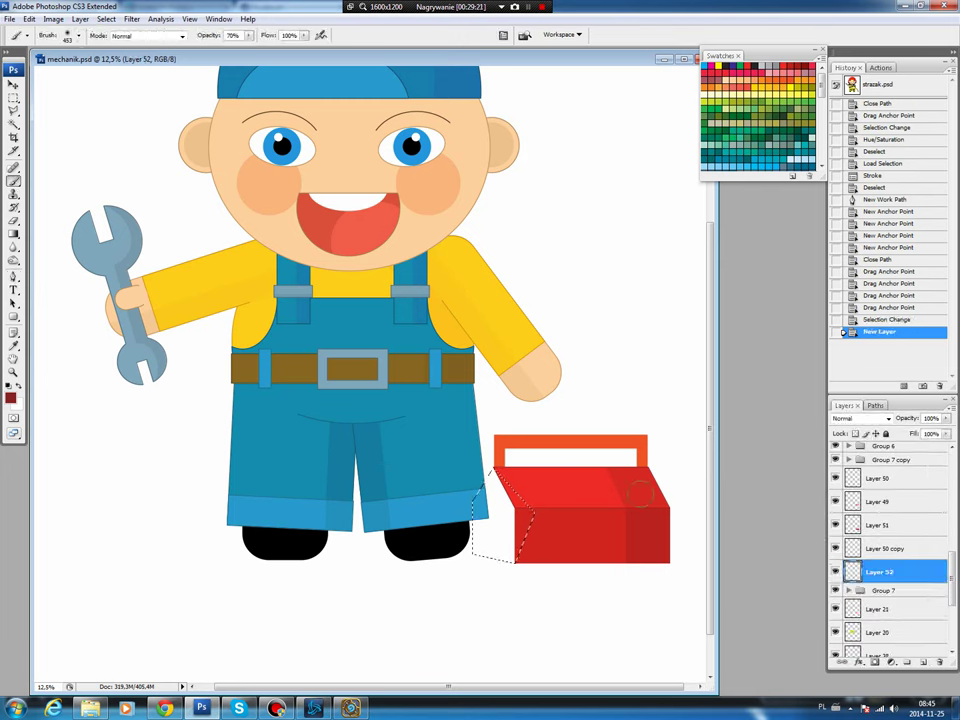
key(alt+BackSpace)
key(ctrl+d)
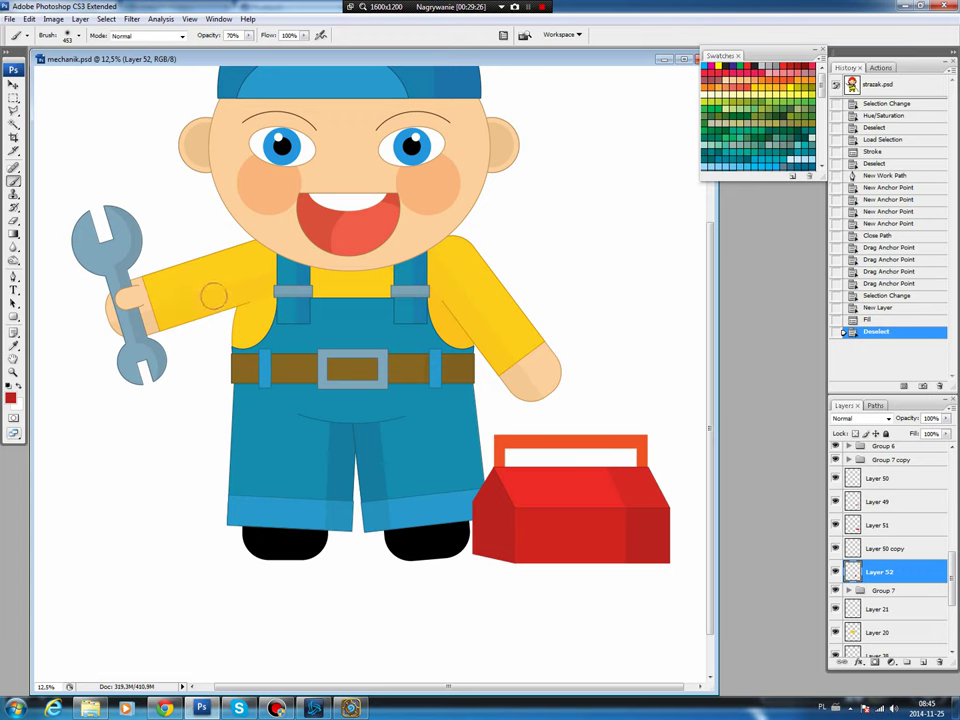
Stroke the side face's outline in dark red on new Layer 53.
click(11, 398)
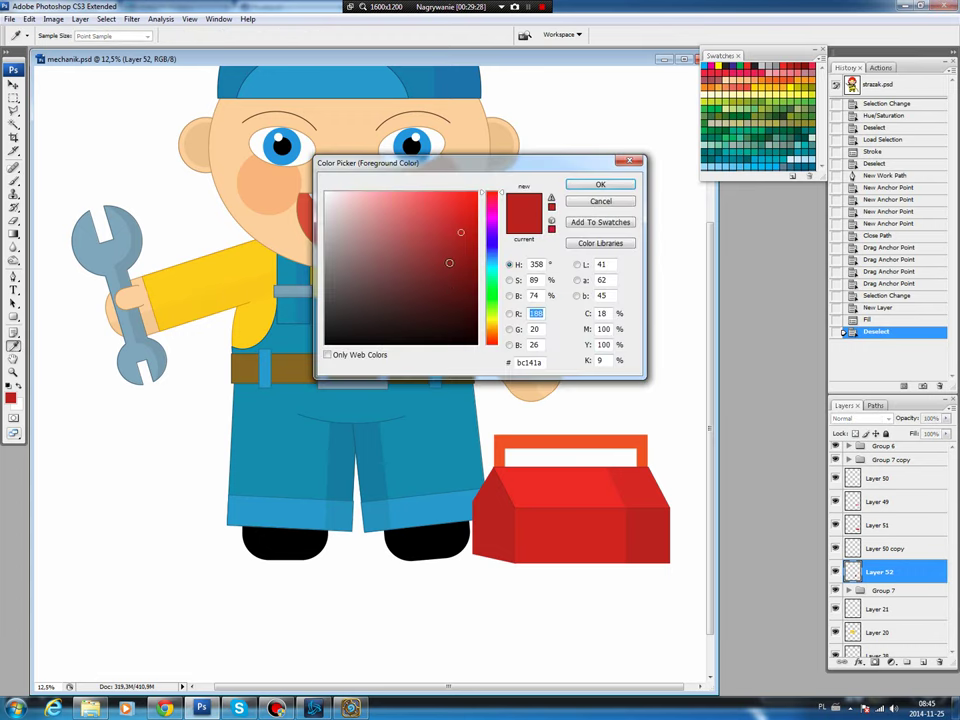
key(Return)
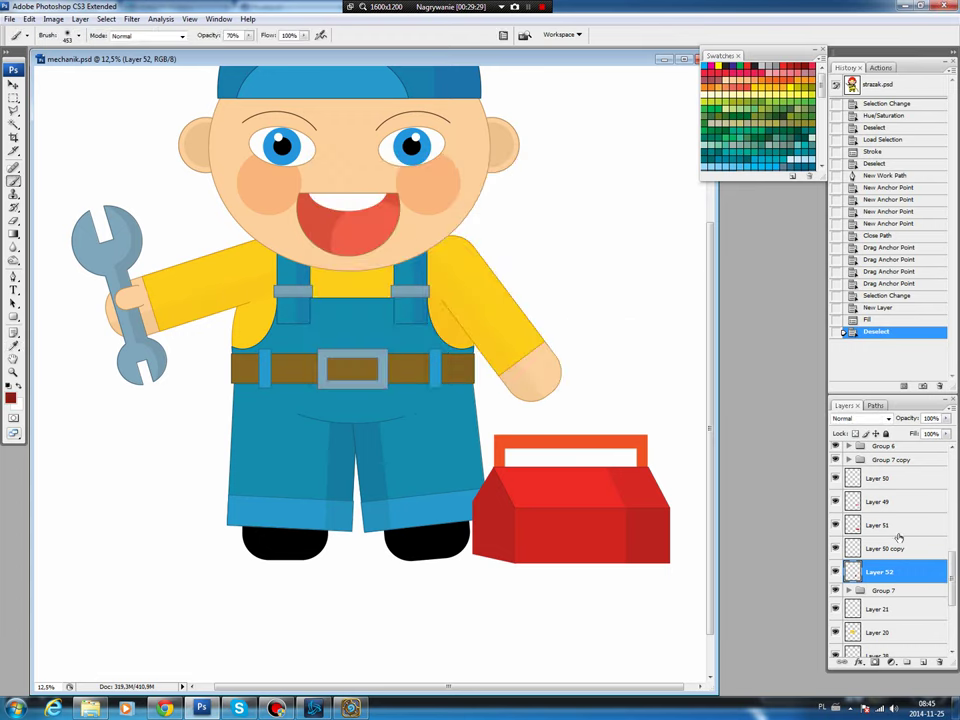
ctrl+click(851, 571)
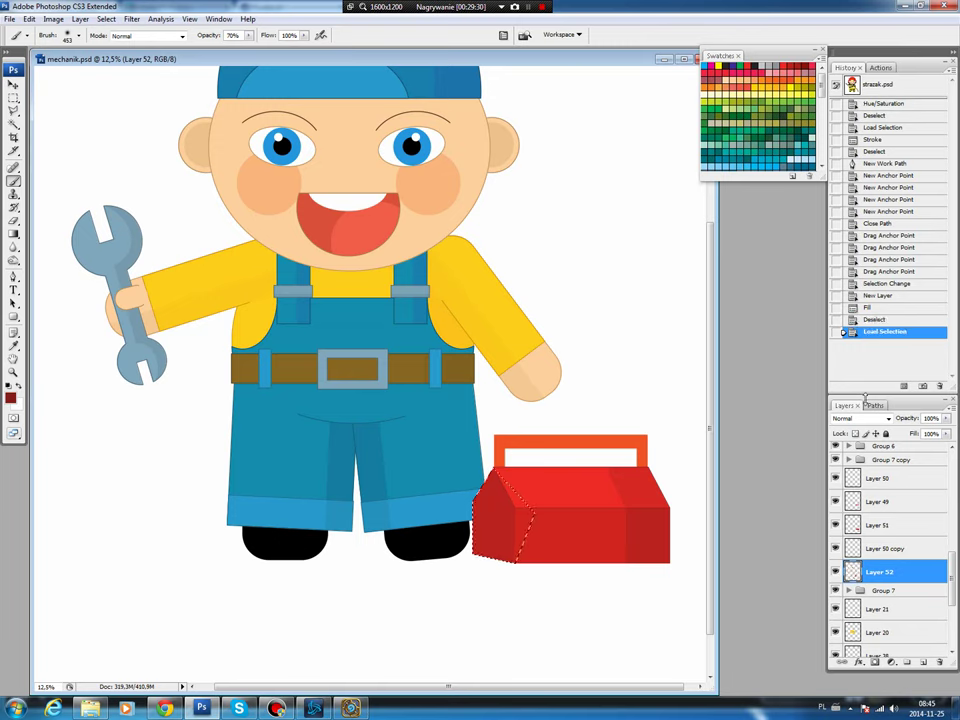
click(922, 662)
key(alt+e)
key(s)
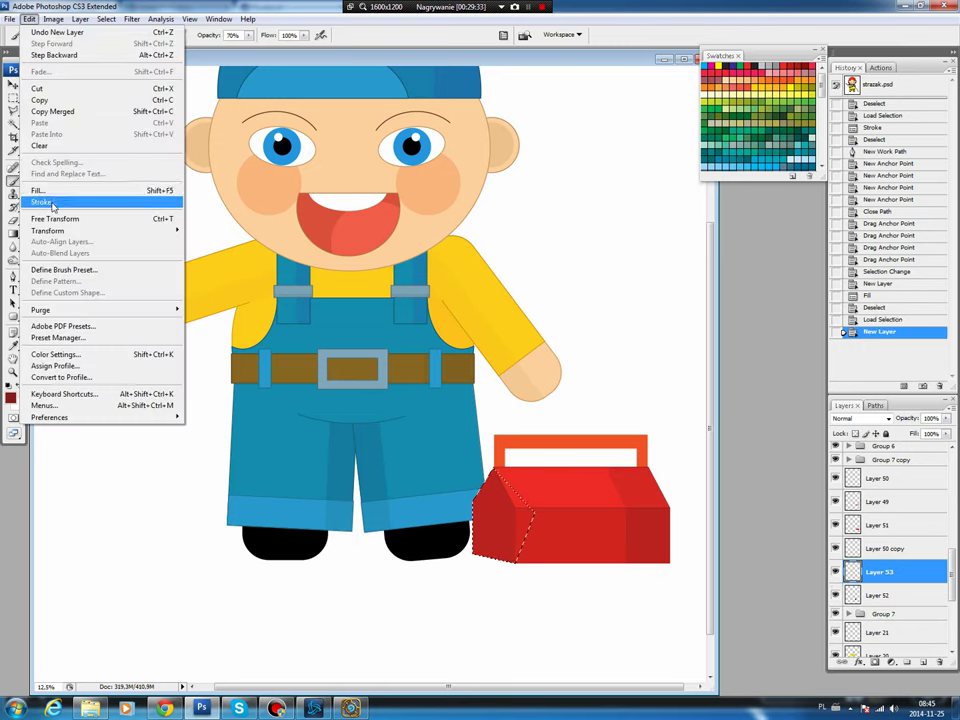
key(Return)
click(548, 199)
key(ctrl+d)
key(b)
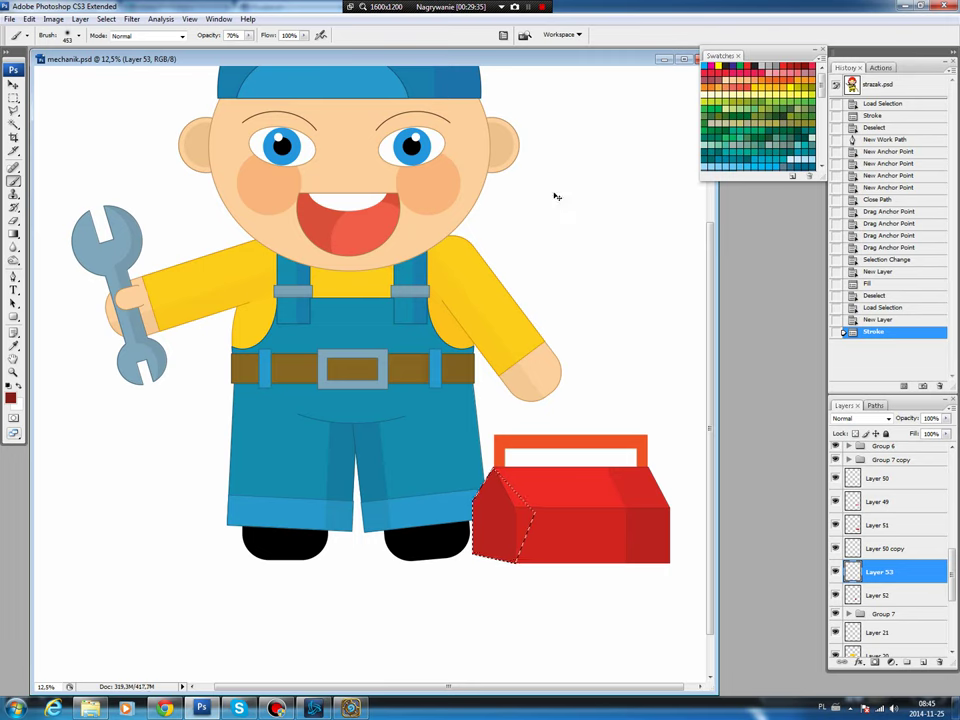
Nudge the side face and its outline layer up together.
key(v)
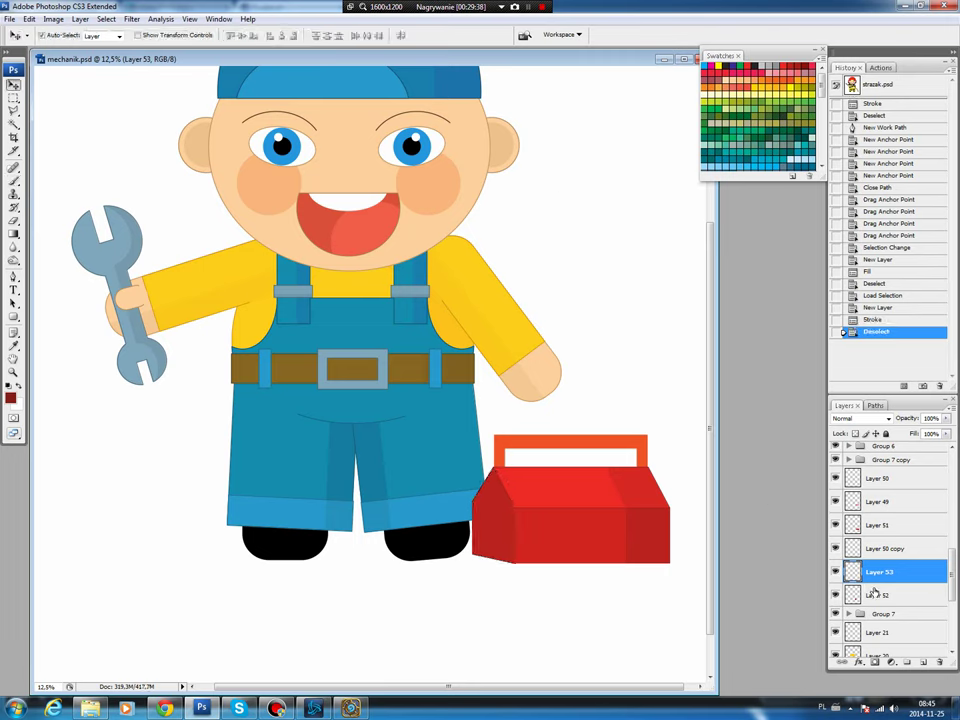
shift+click(875, 593)
key(Up)
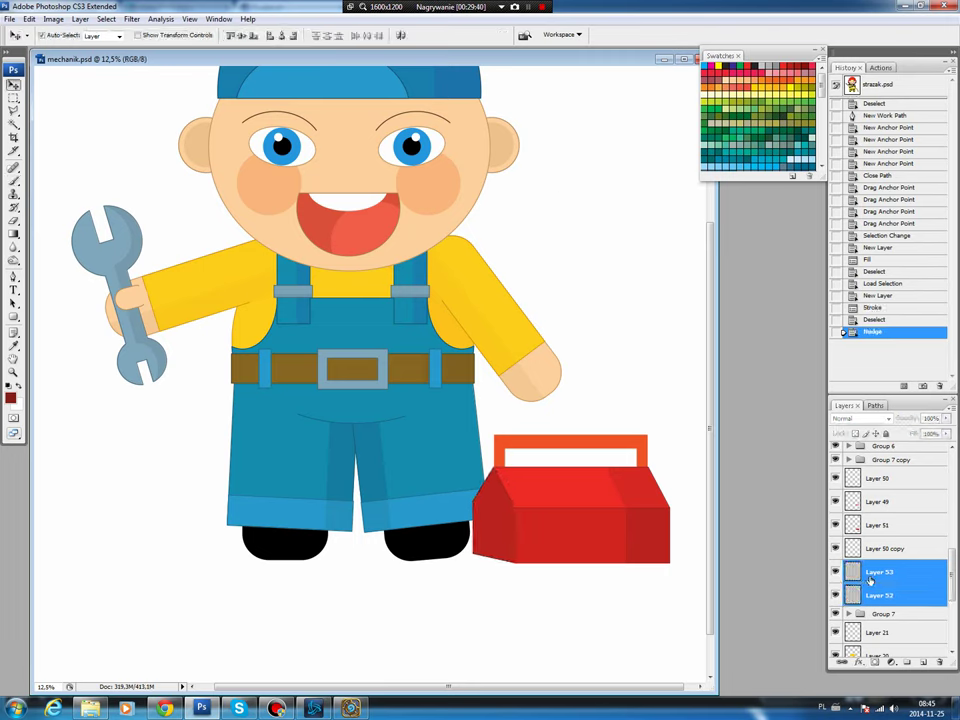
click(480, 503)
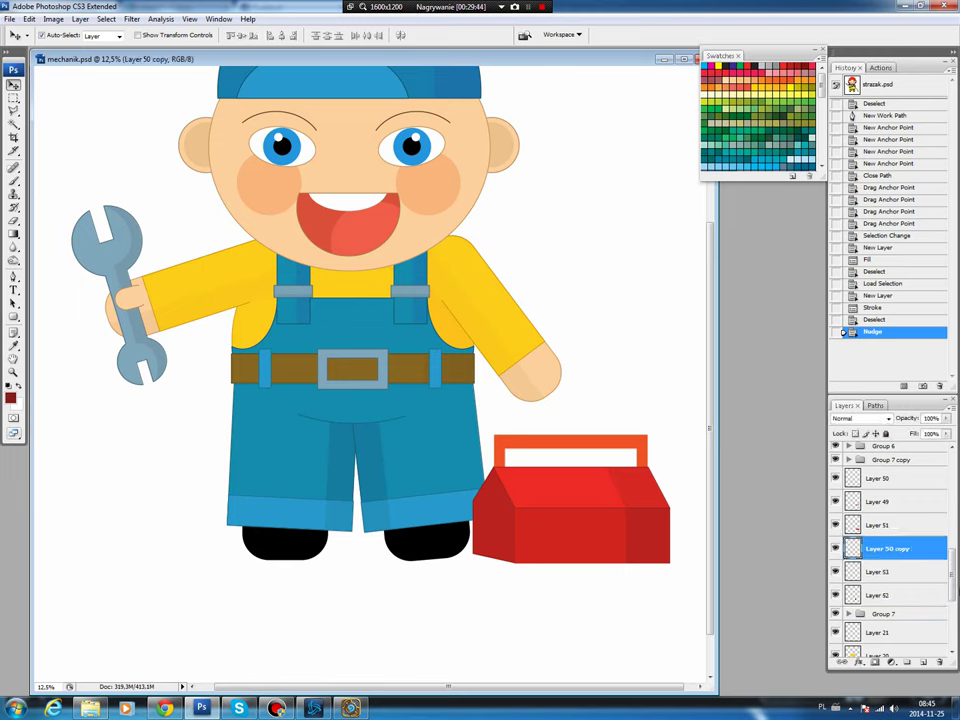
click(470, 496)
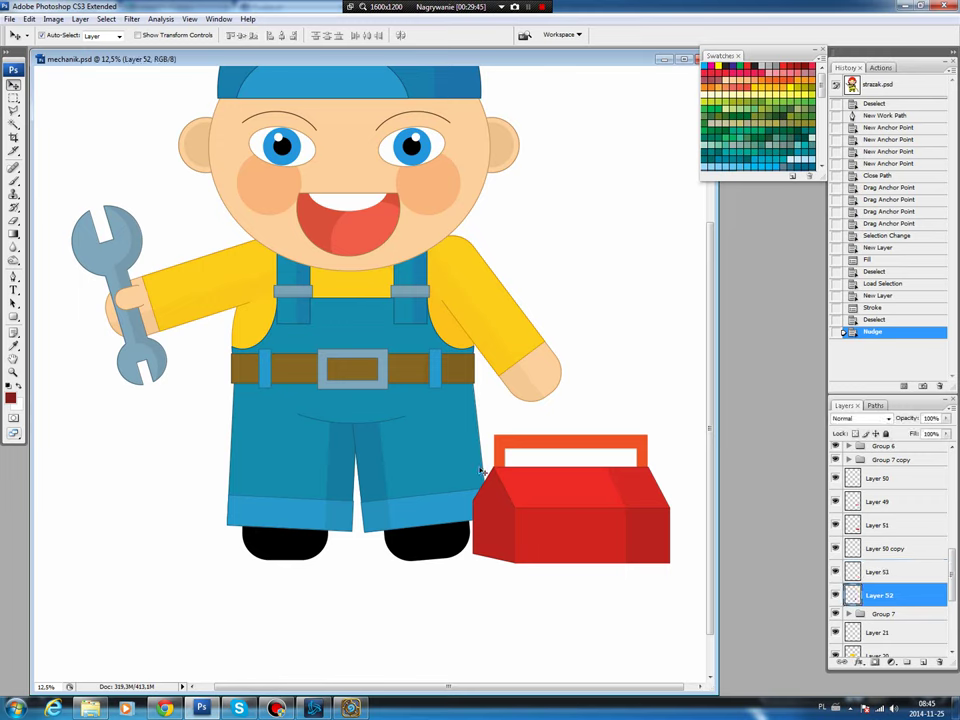
Darken the left side face with Hue/Saturation Lightness -14.
key(ctrl+u)
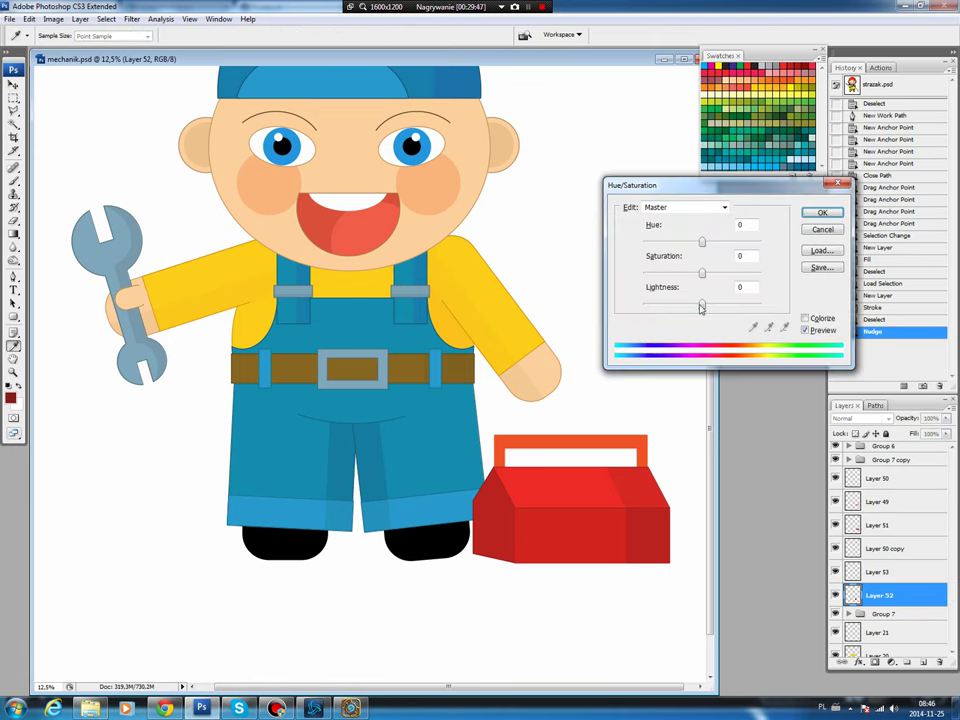
drag(702, 305, 695, 305)
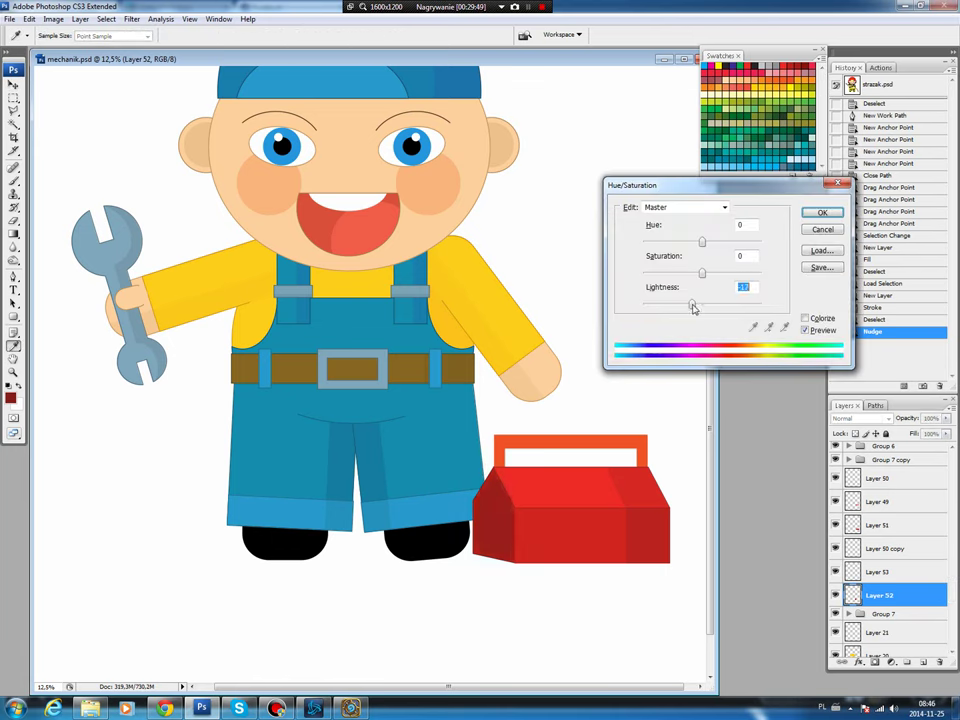
click(829, 211)
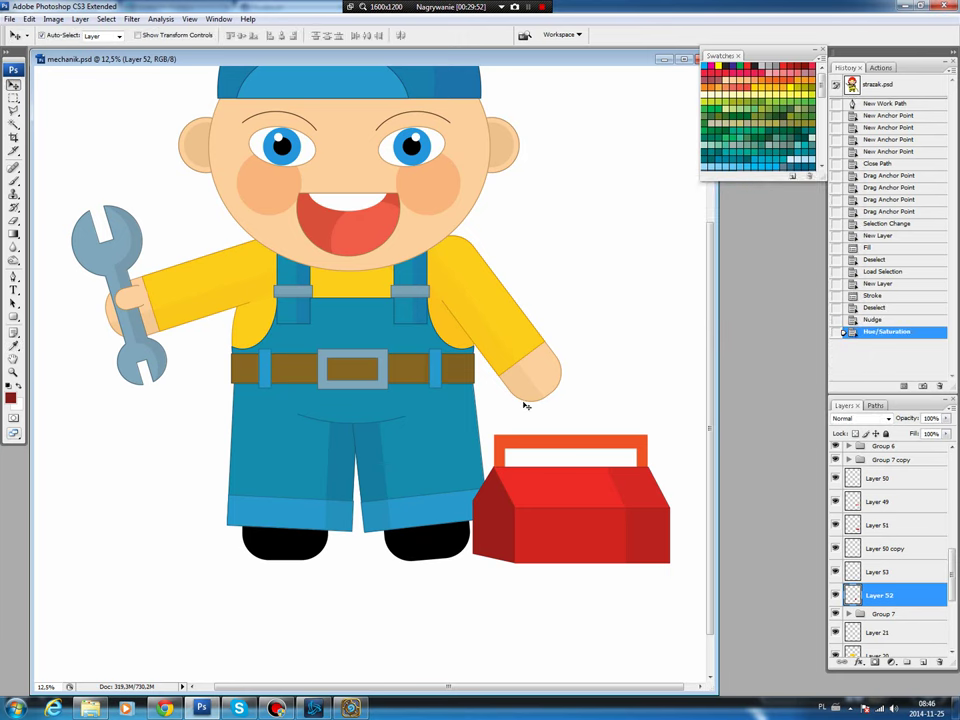
Load the box front and handle as a selection on new Layer 54 for outlining.
click(502, 437)
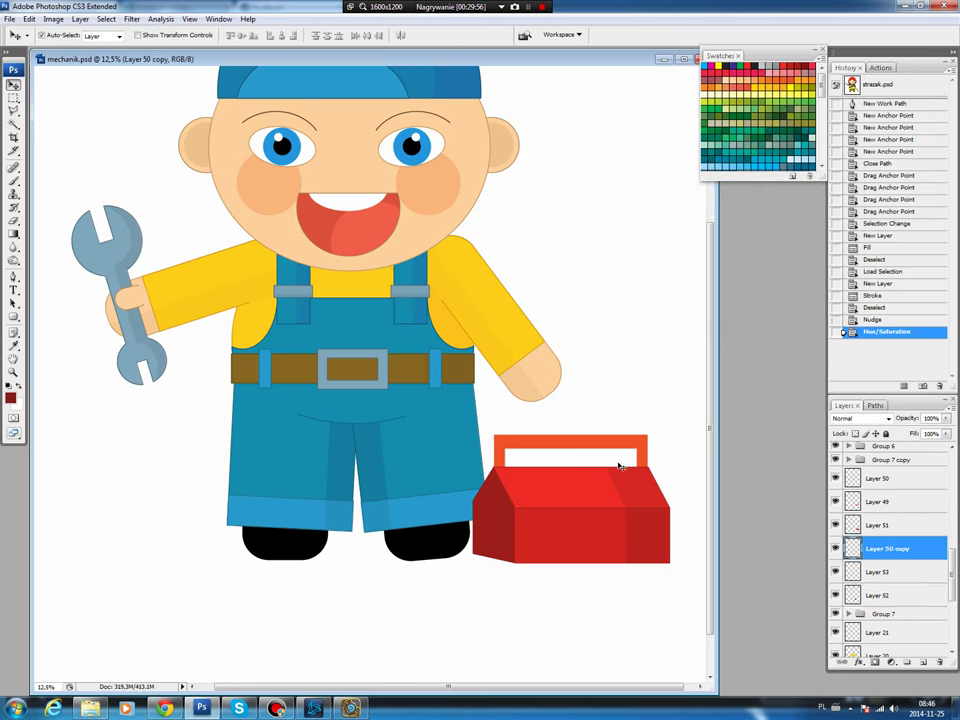
ctrl+click(852, 547)
click(922, 662)
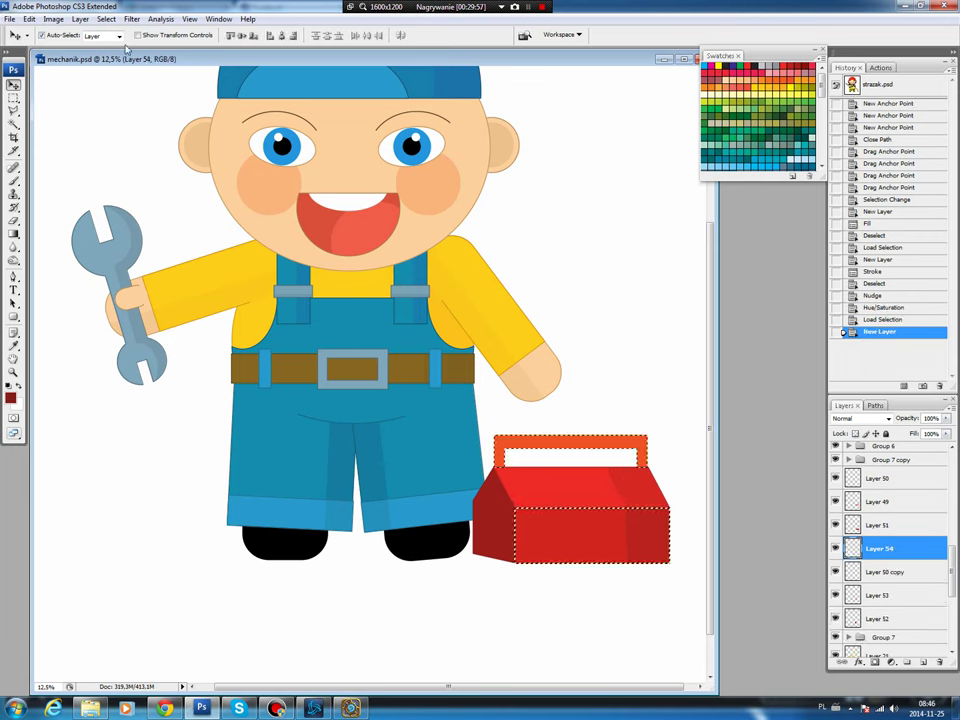
click(30, 19)
Stroke the toolbox front's outline, then link and group all the toolbox layers.
click(43, 205)
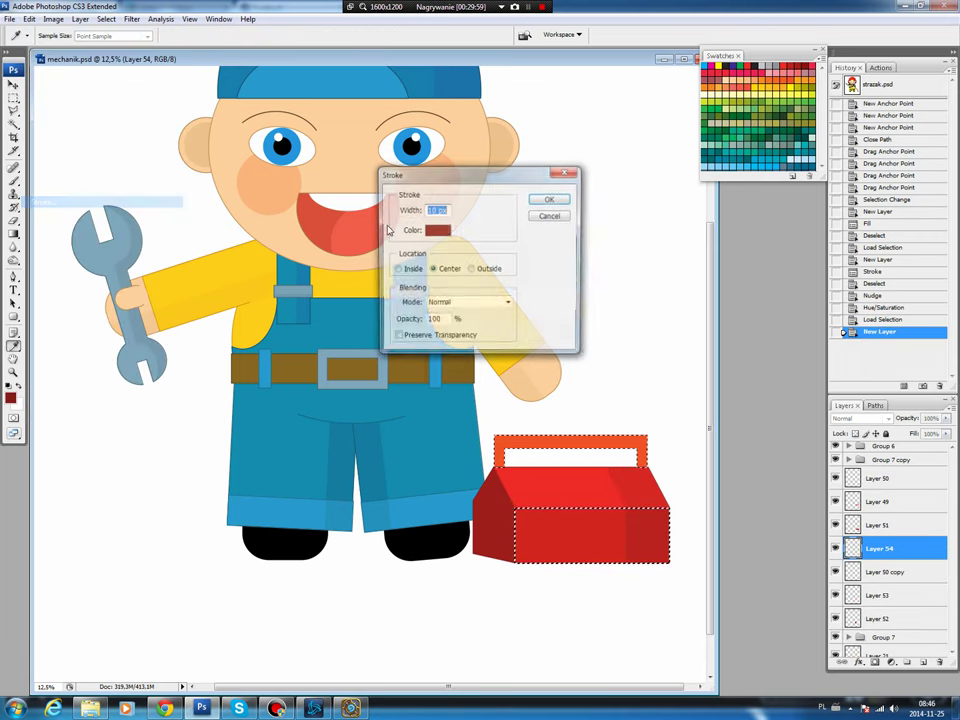
click(548, 197)
key(ctrl+d)
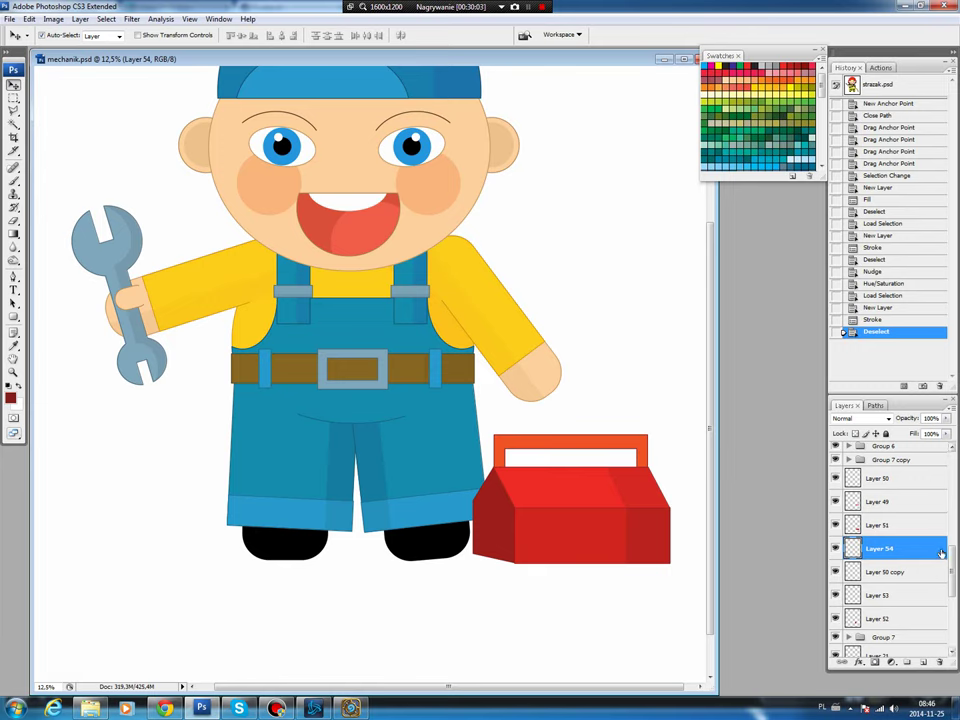
click(886, 480)
shift+click(879, 618)
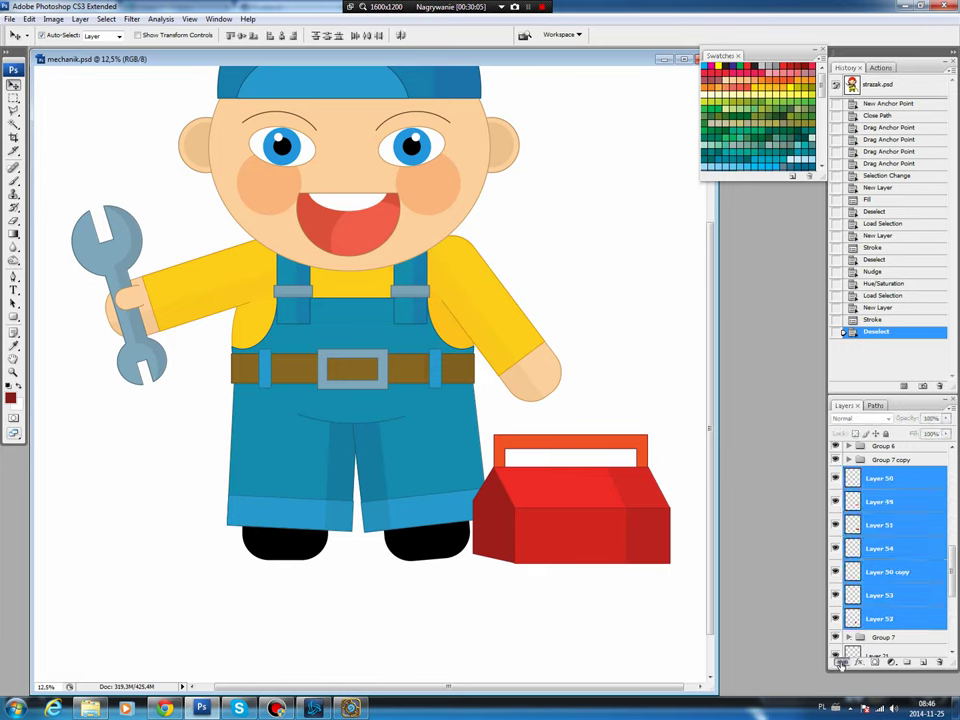
click(843, 662)
key(ctrl+g)
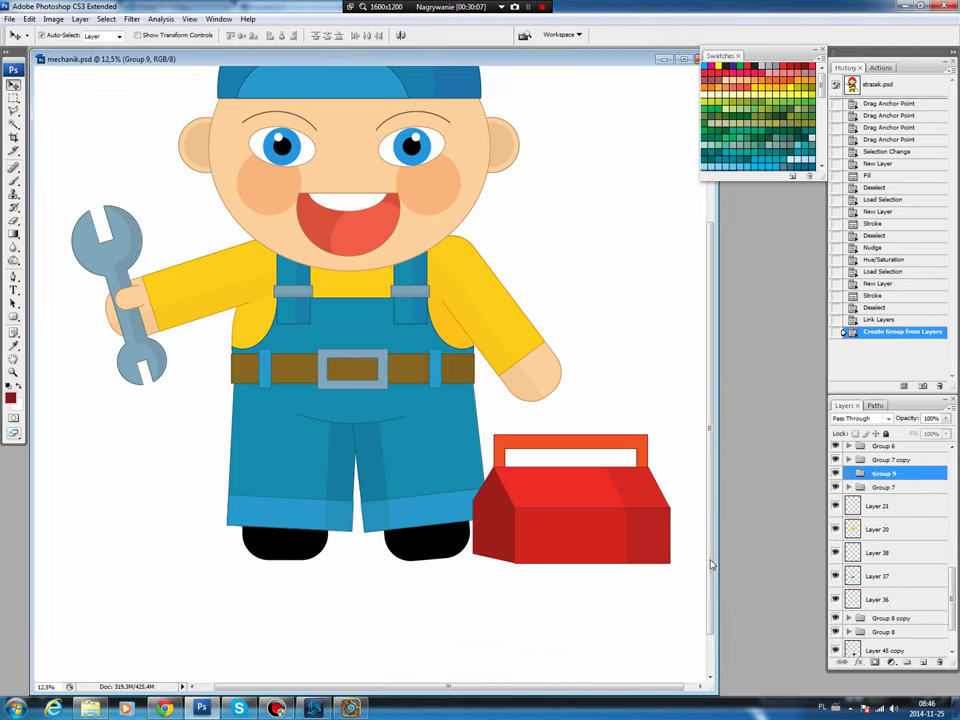
Rotate the toolbox group about 20° counter-clockwise and raise it to the mechanic's hand.
key(ctrl+t)
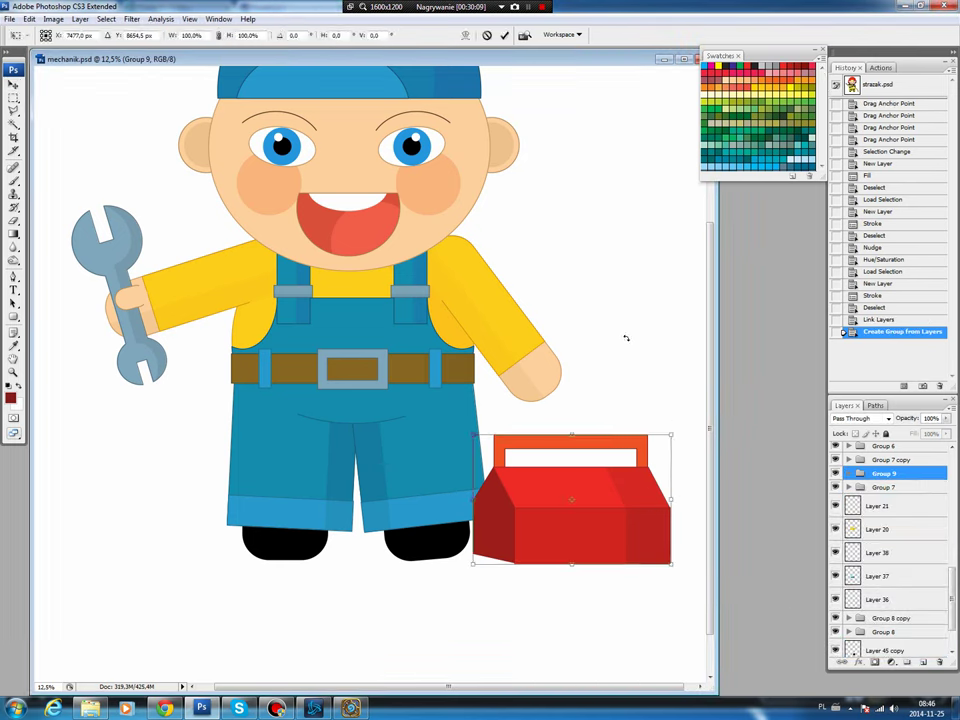
drag(589, 381, 559, 375)
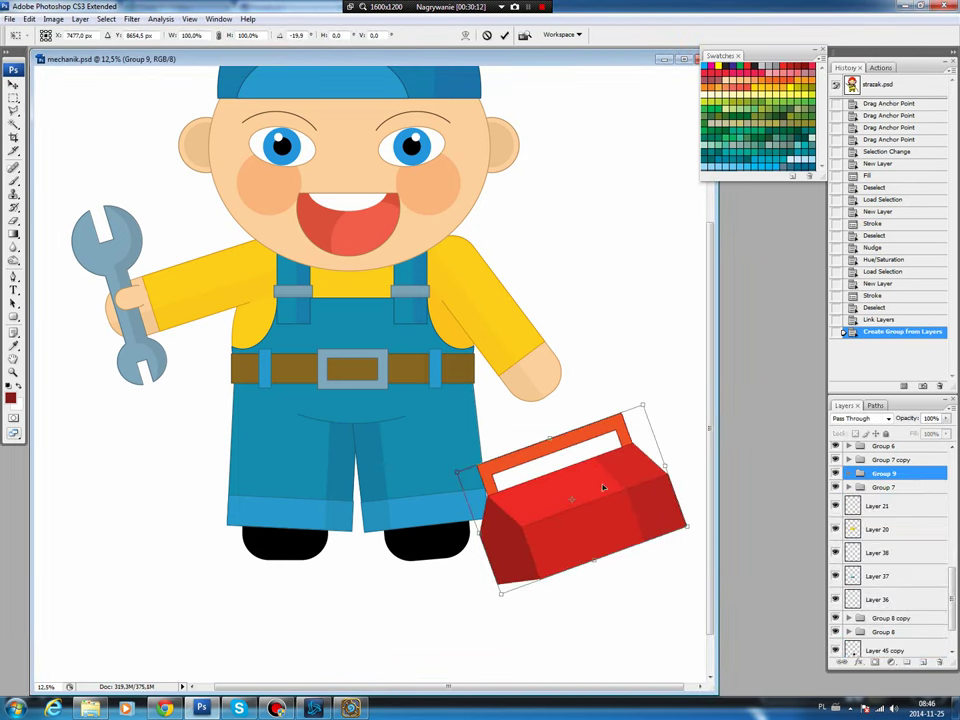
drag(603, 488, 586, 421)
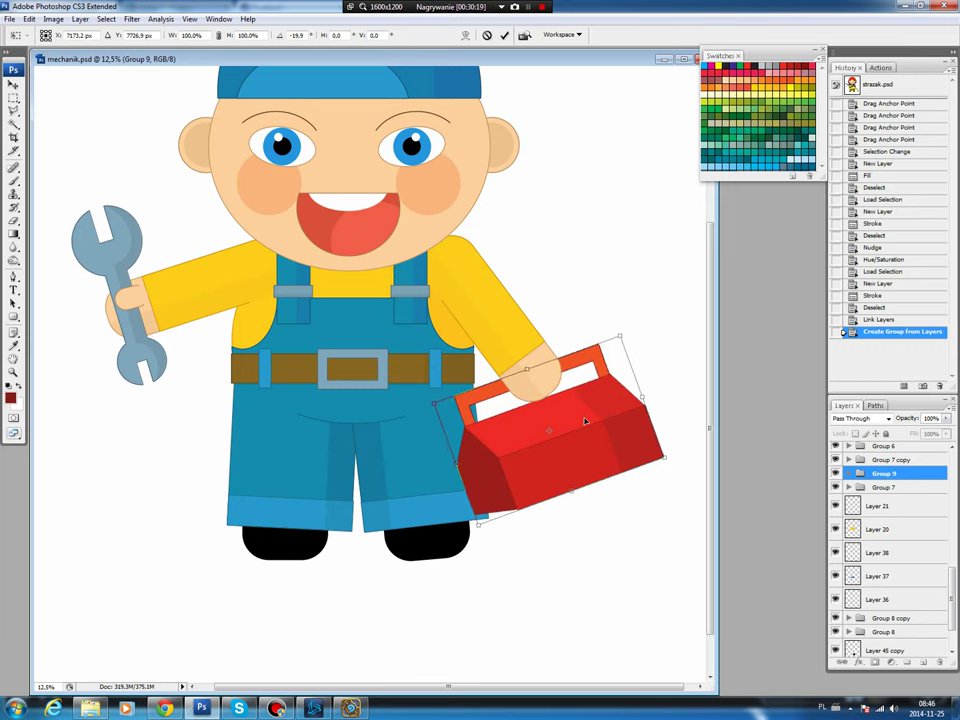
key(Return)
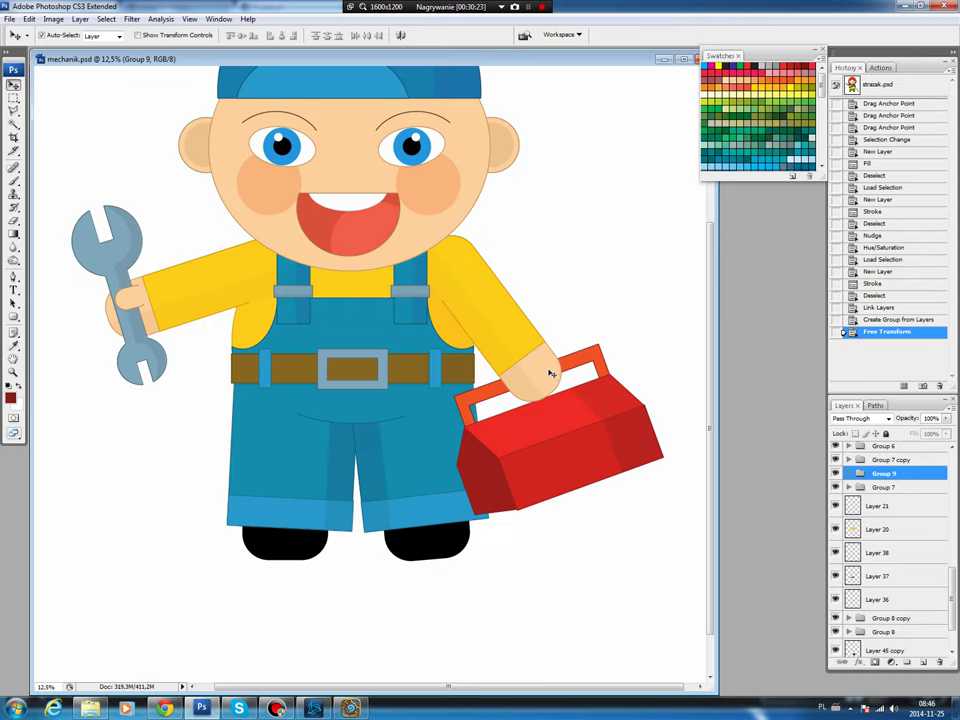
click(848, 488)
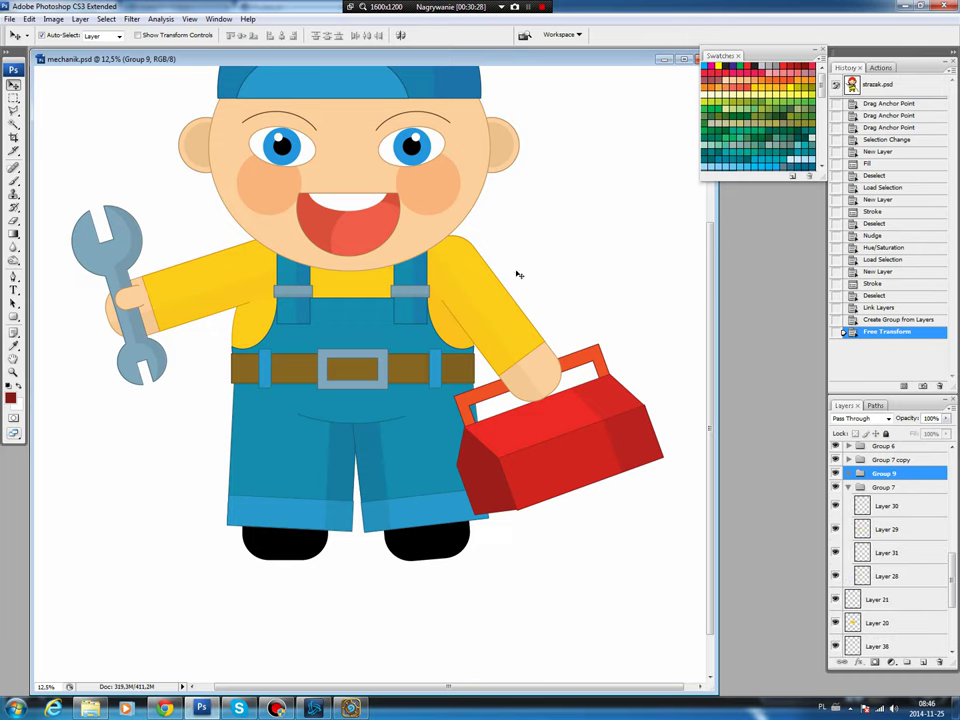
Fill a tall narrow rectangle with brown on a new layer for the hammer handle.
scroll(560, 300, up, 3)
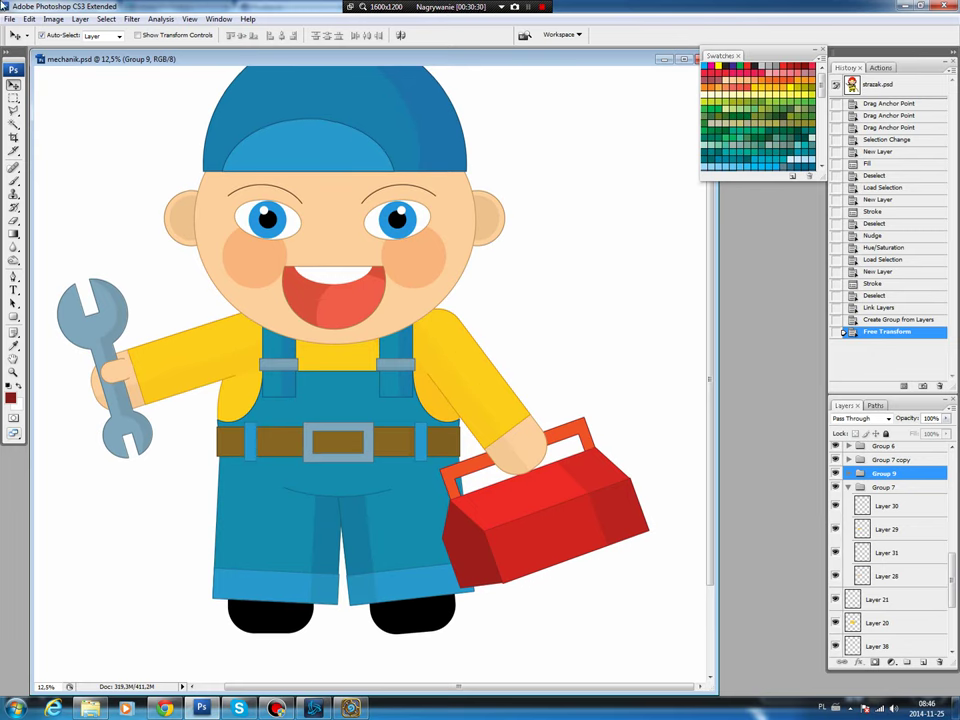
click(13, 97)
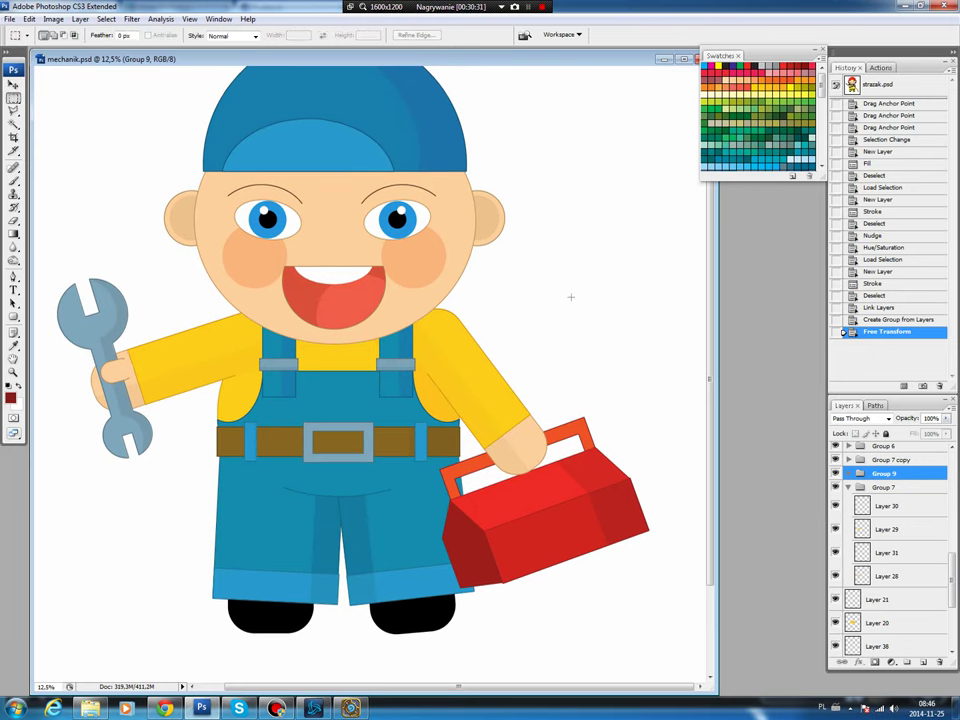
drag(562, 288, 577, 393)
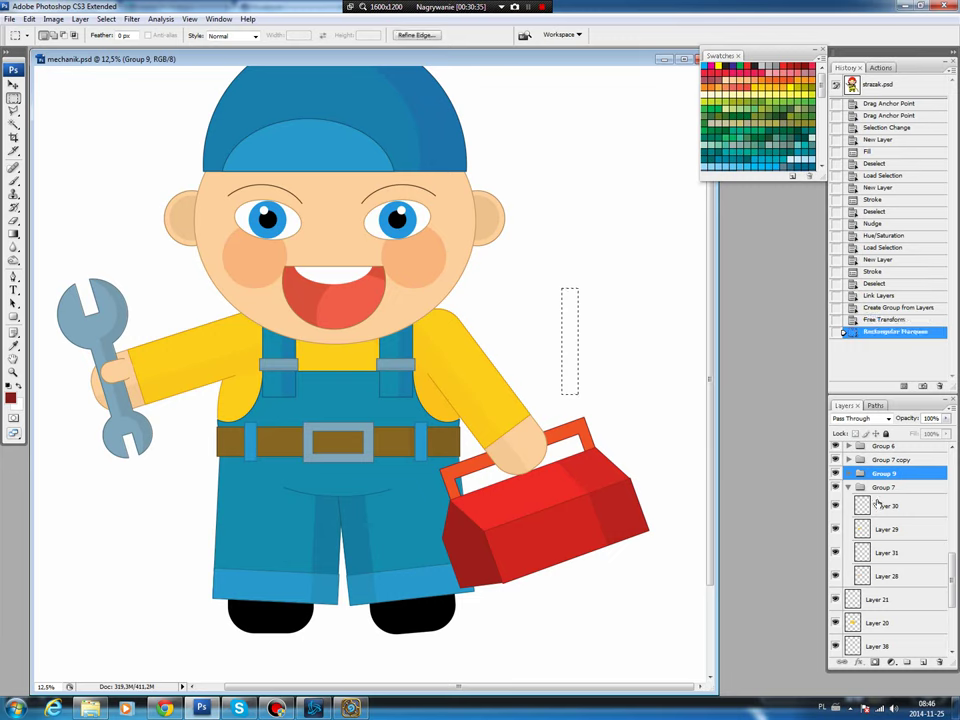
click(925, 661)
key(b)
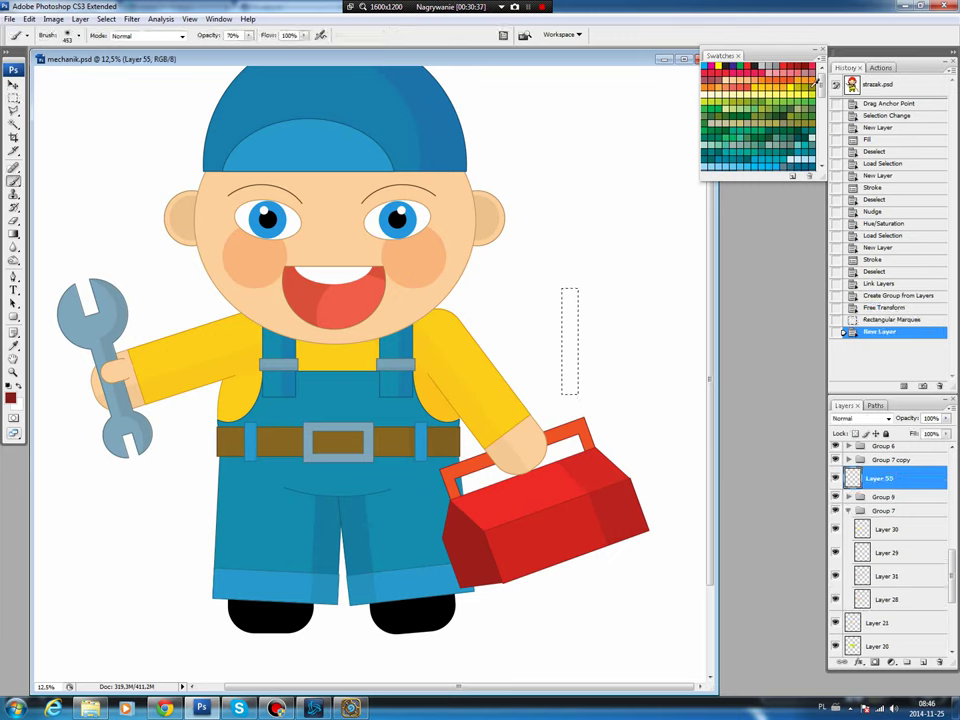
drag(821, 87, 821, 120)
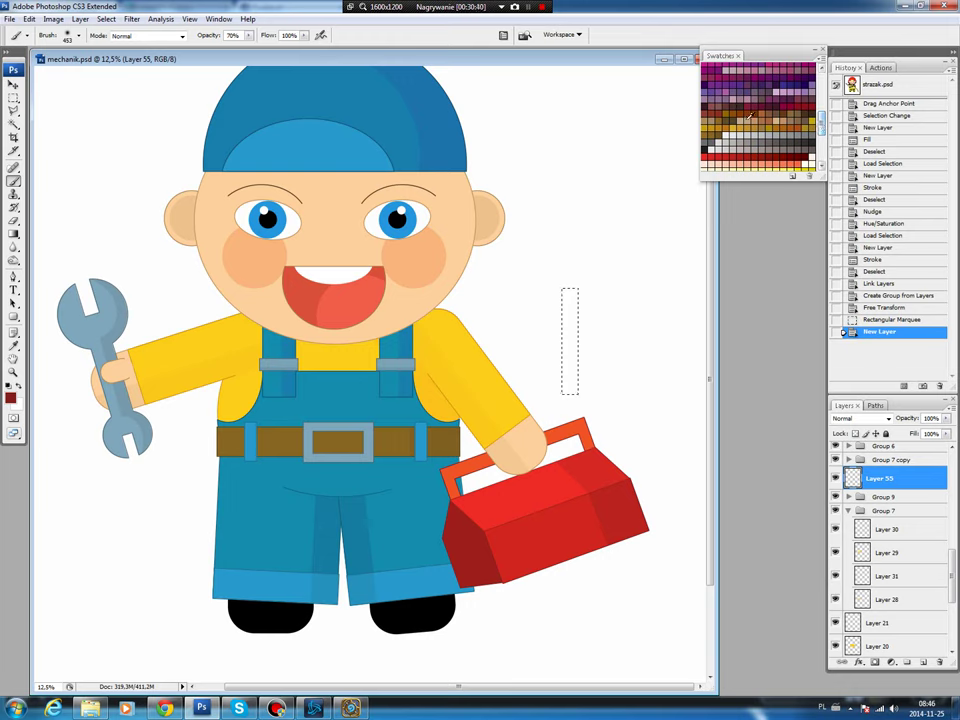
key(alt+BackSpace)
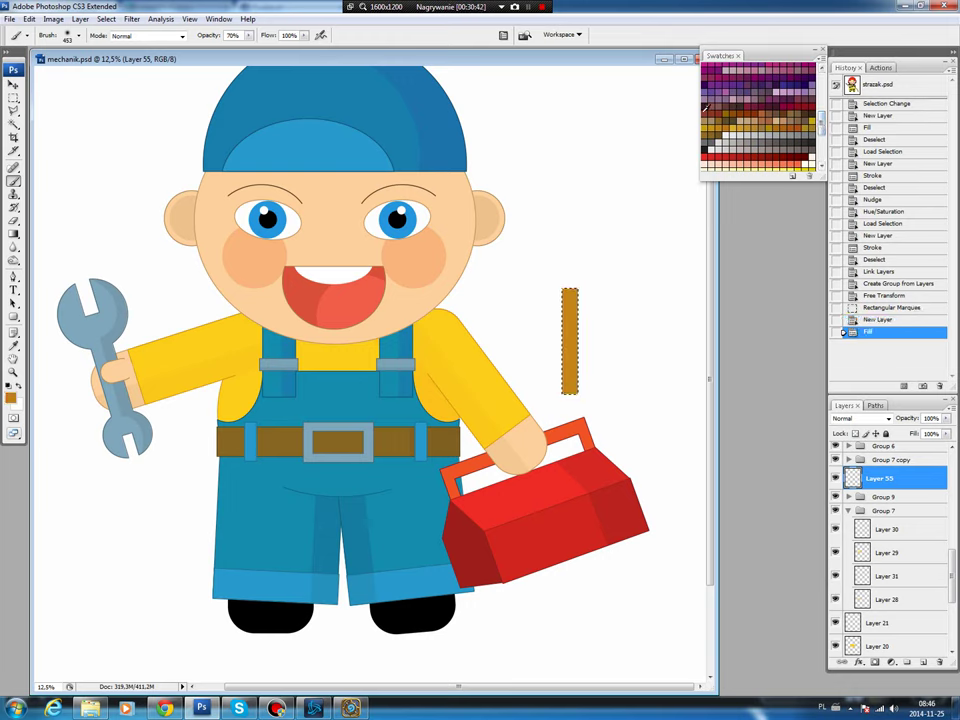
key(ctrl+d)
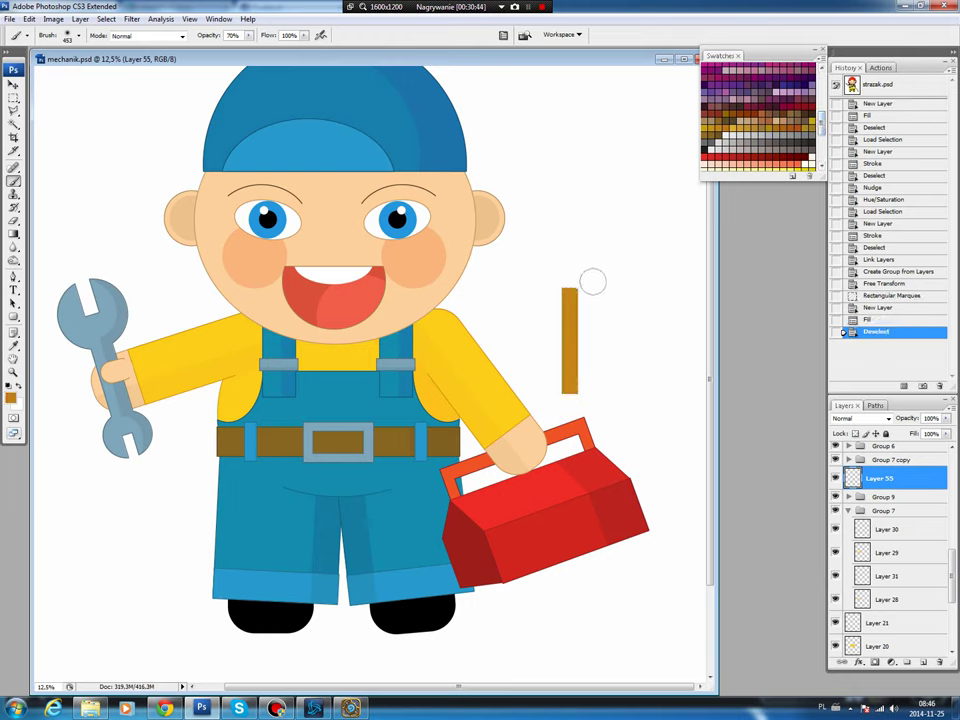
Shift the handle bar toward orange with a Hue/Saturation adjustment.
key(m)
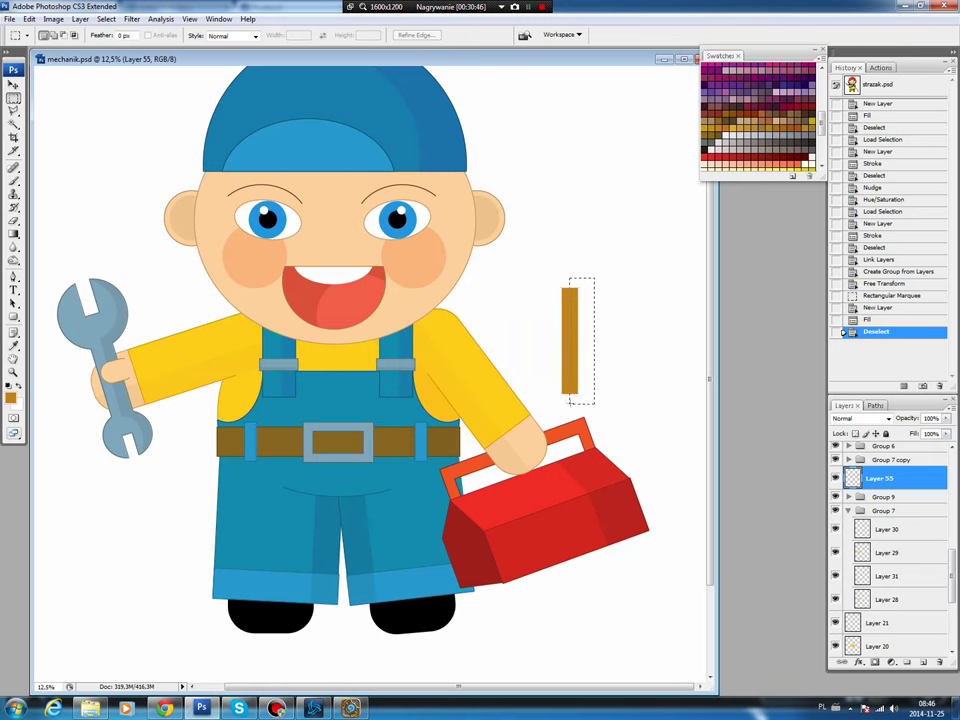
drag(569, 400, 570, 401)
key(ctrl+u)
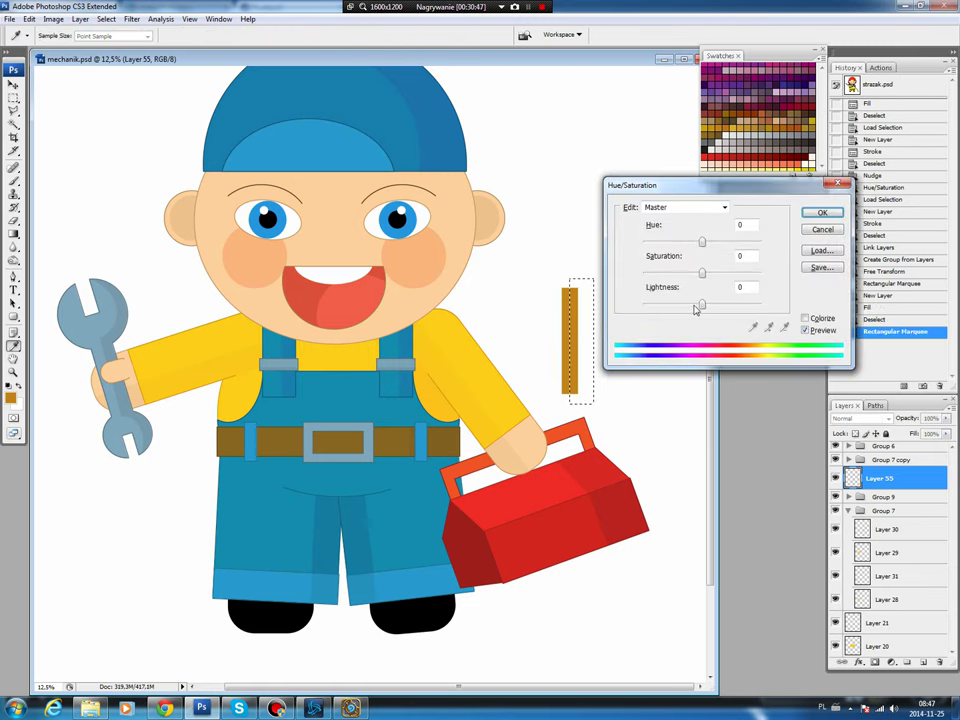
click(810, 212)
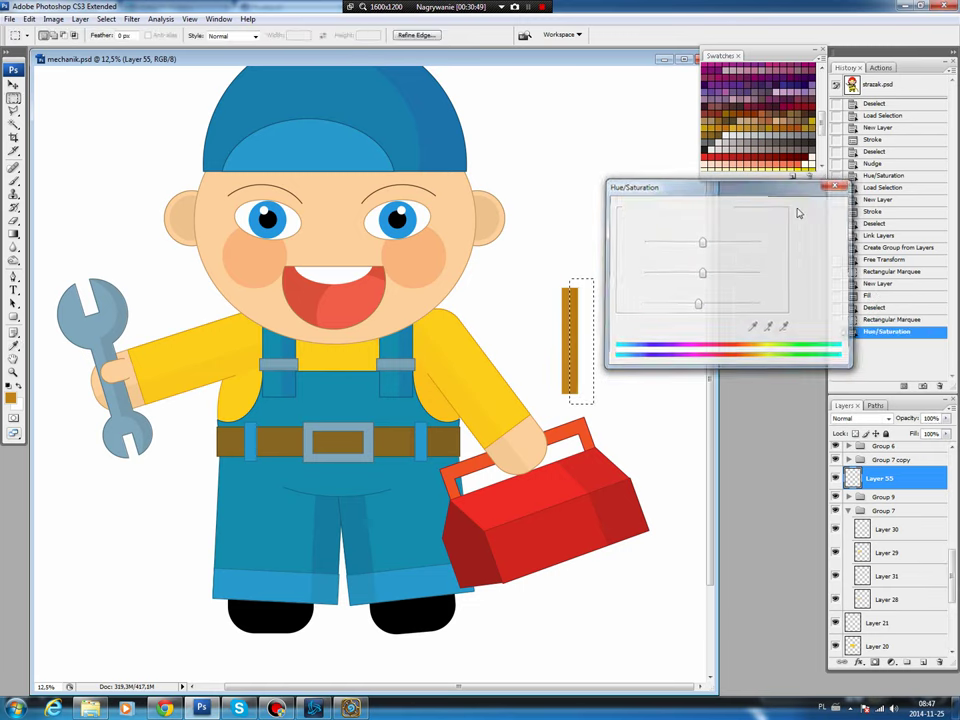
key(ctrl+d)
Stroke the handle in darker brown on a new layer, then marquee the hammer-head area above it.
key(b)
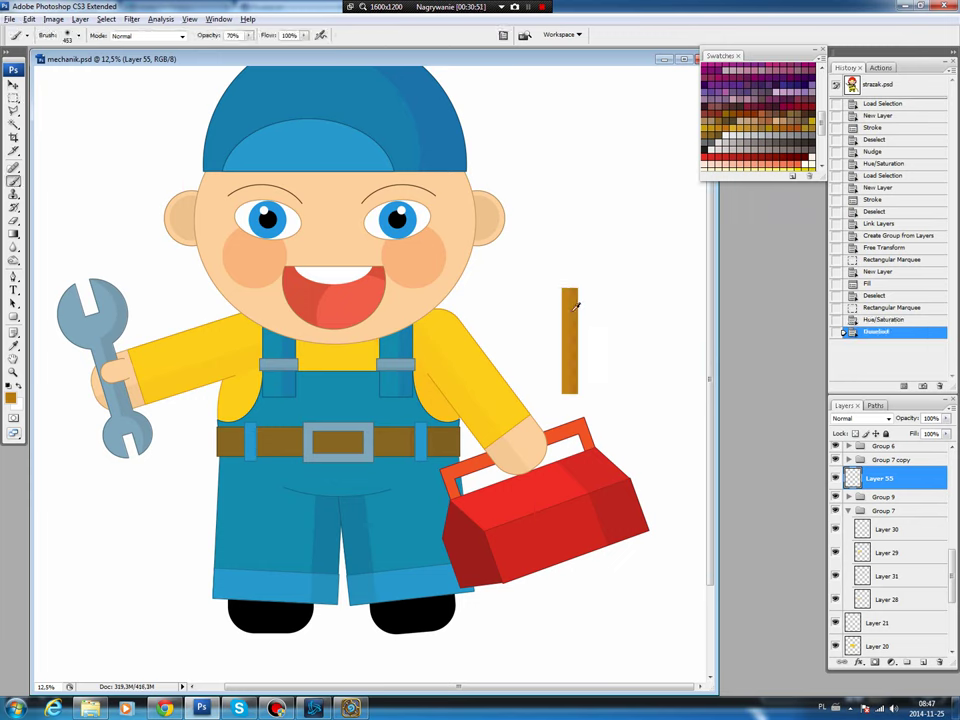
click(10, 398)
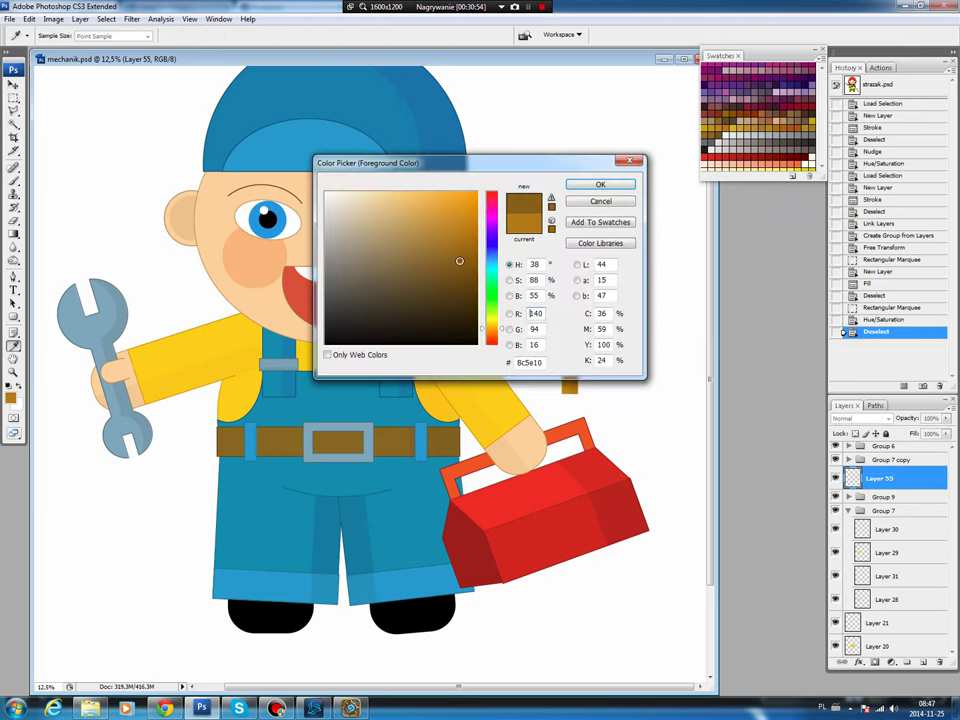
click(600, 185)
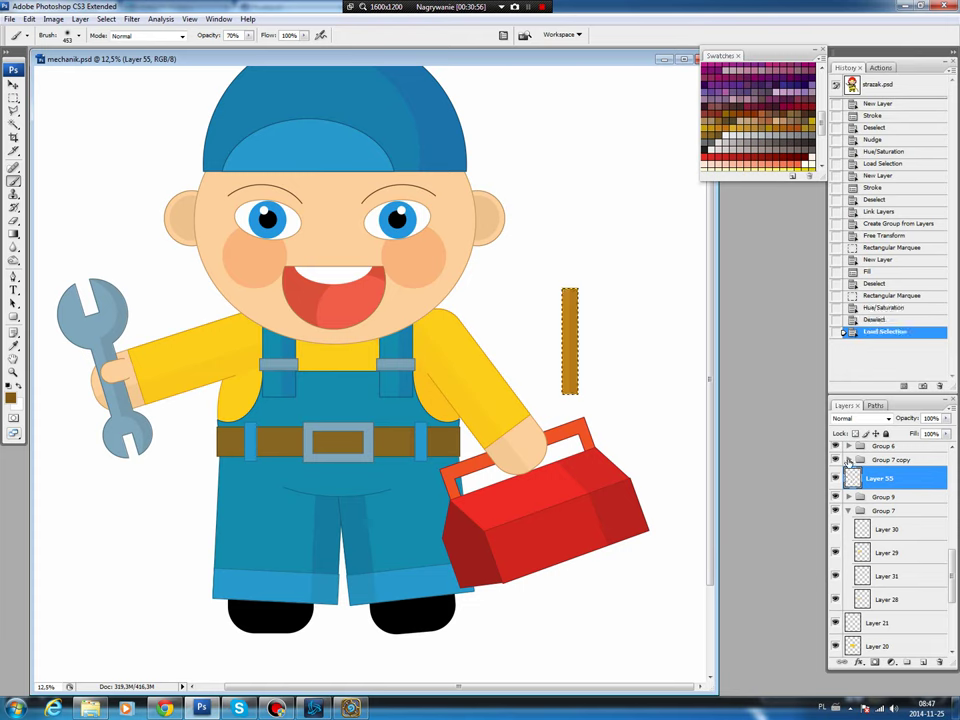
click(907, 662)
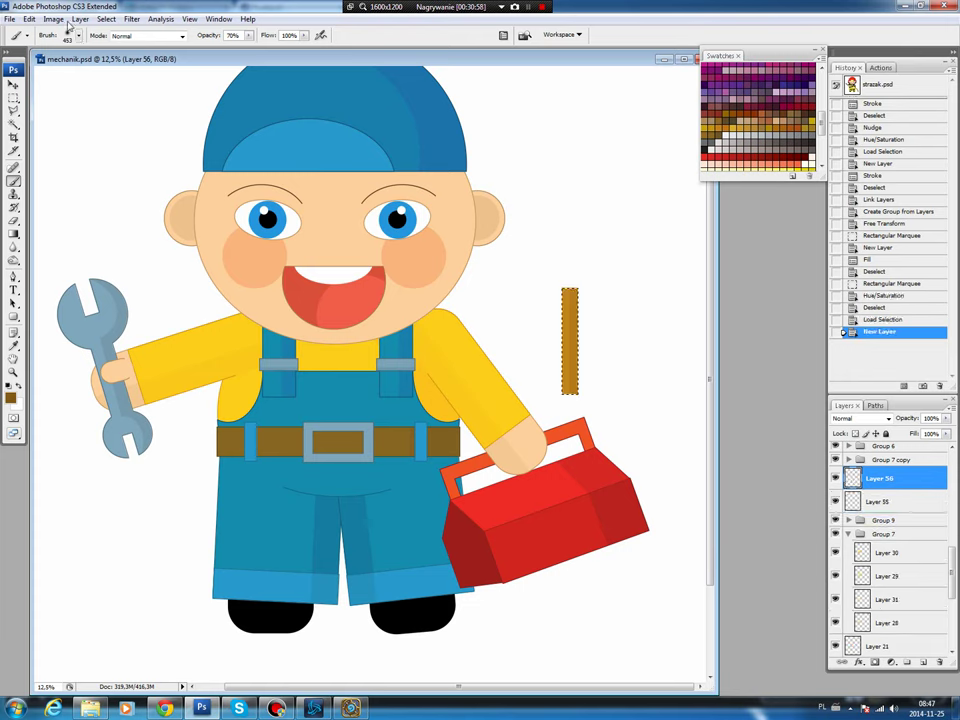
click(29, 19)
click(43, 202)
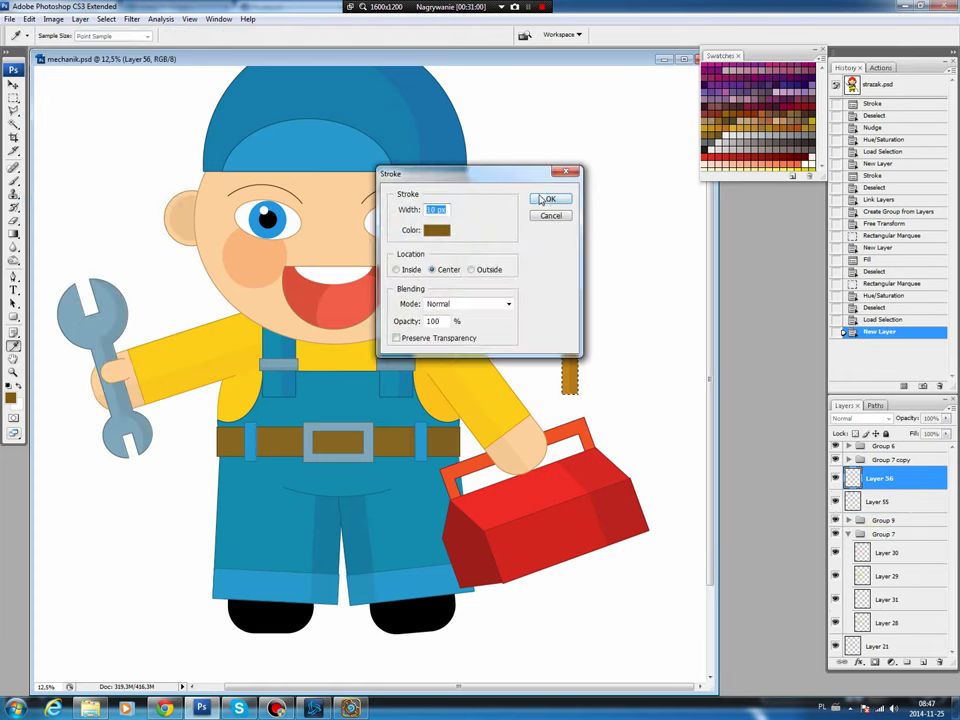
key(ctrl+d)
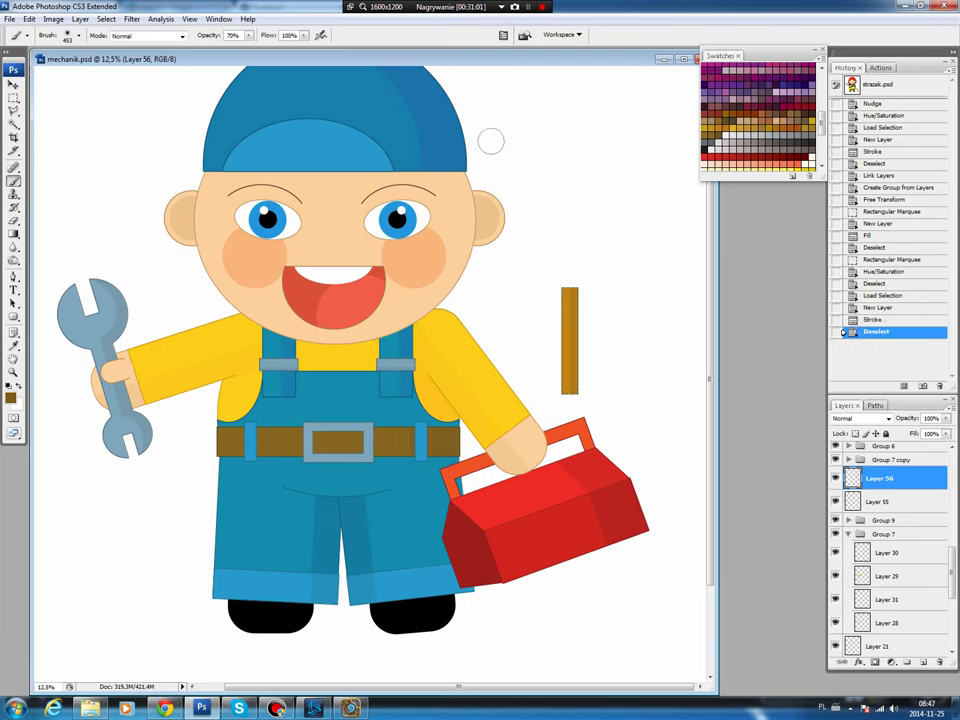
click(14, 97)
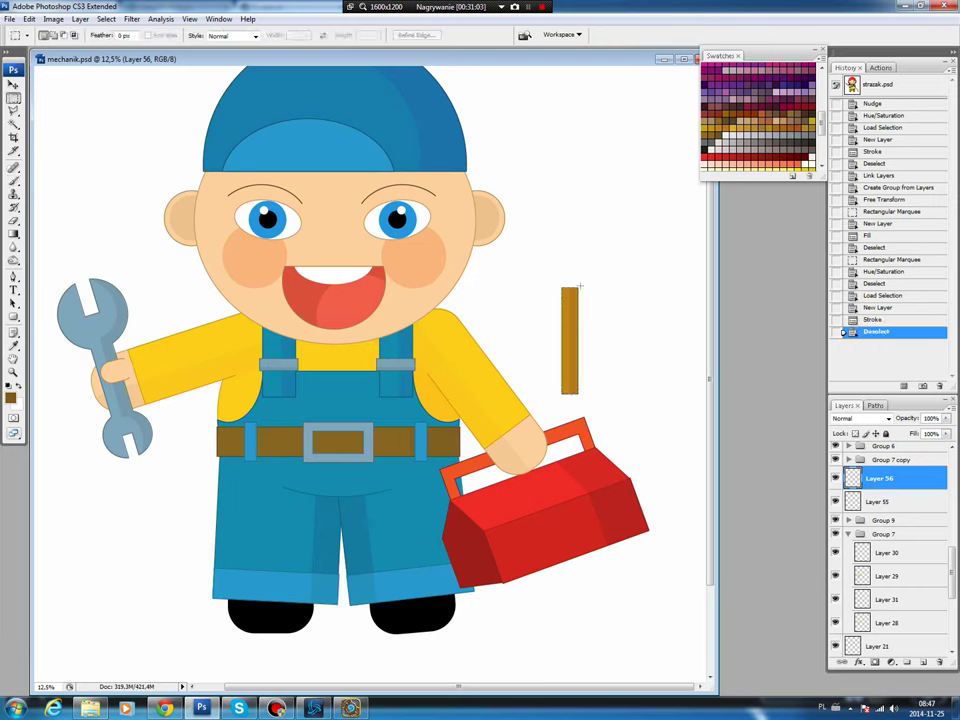
drag(561, 286, 605, 297)
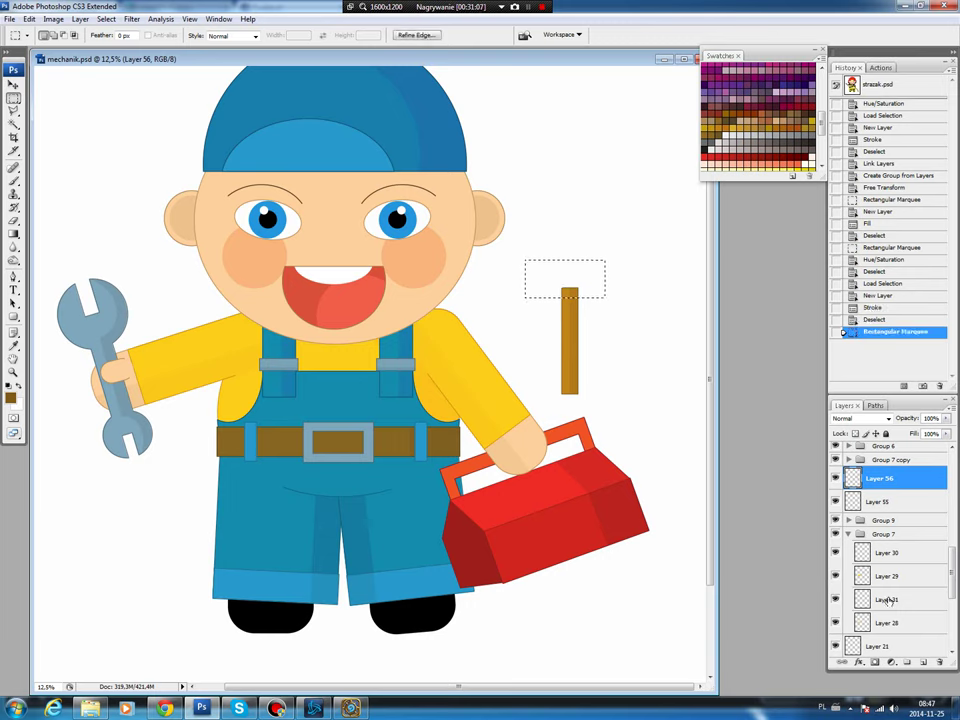
Fill the hammer-head selection with grey-blue on a new layer.
click(922, 664)
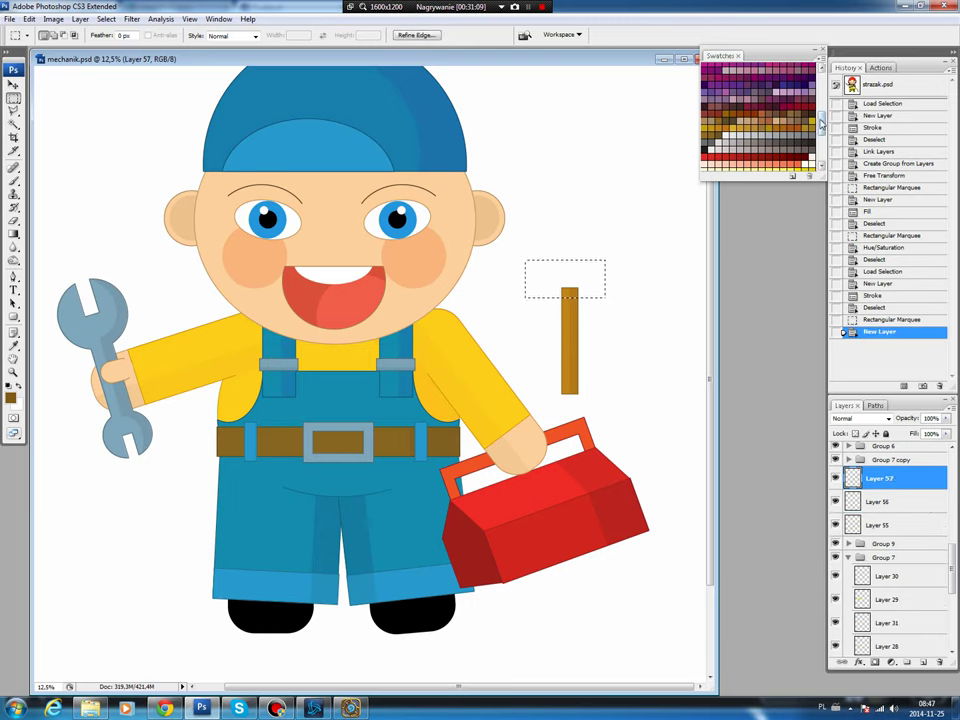
scroll(821, 133, down, 5)
scroll(821, 133, down, 2)
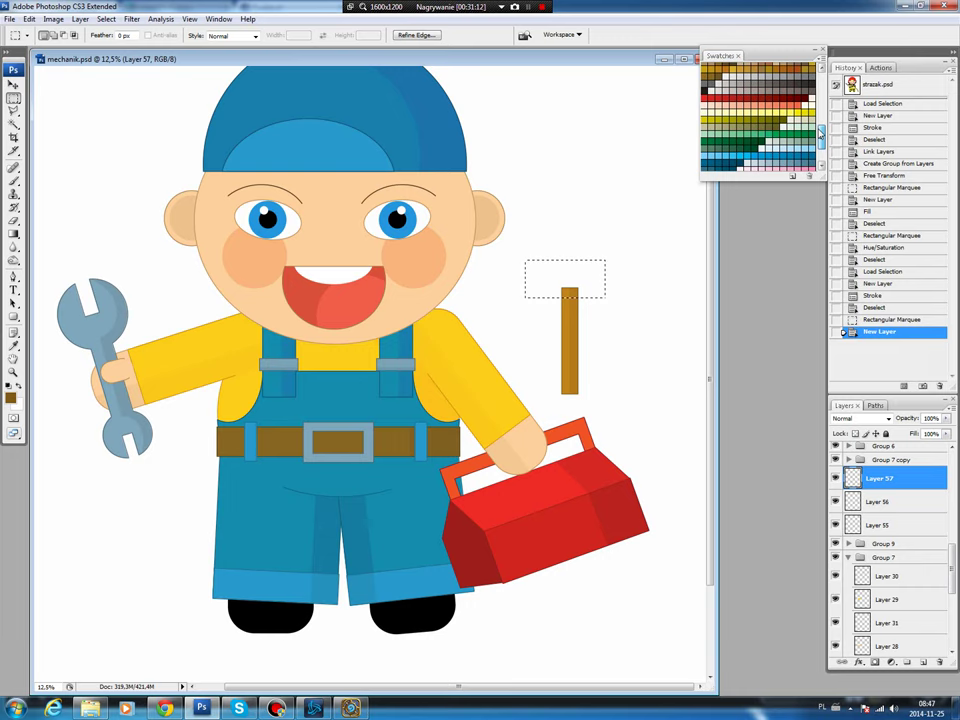
click(773, 127)
key(alt+BackSpace)
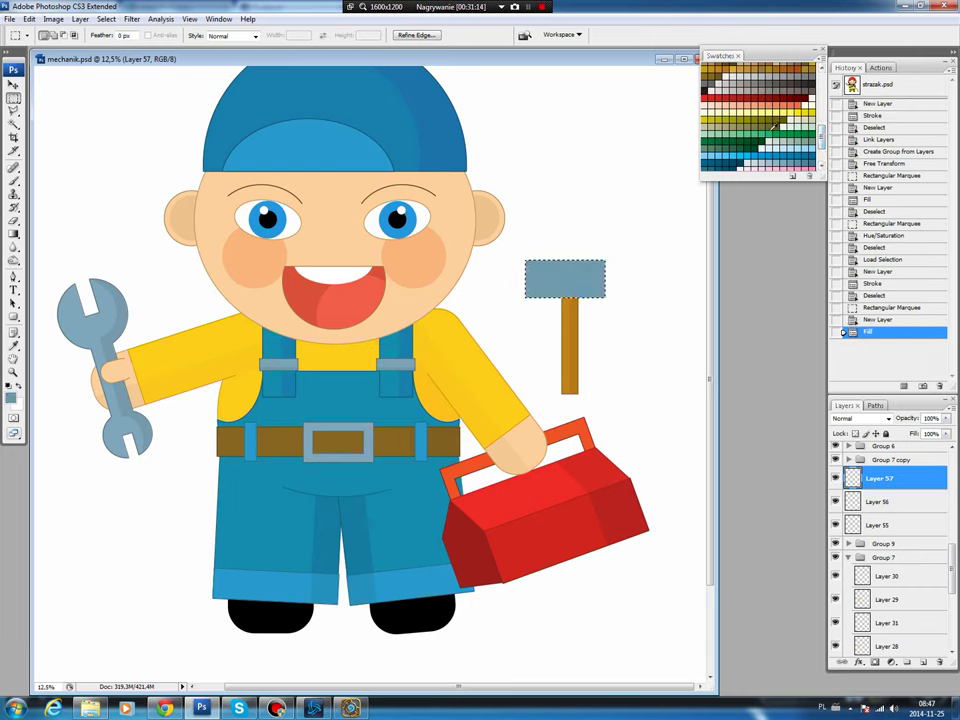
key(ctrl+d)
Draw a small path shape beside the hammer head and cut that shape out of it.
key(p)
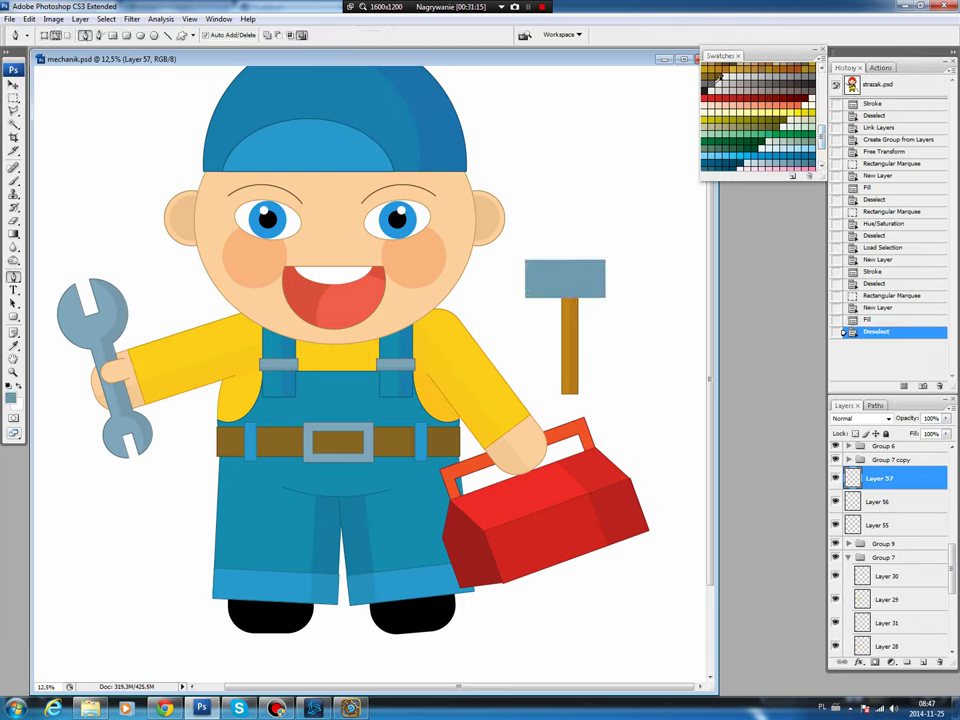
click(559, 257)
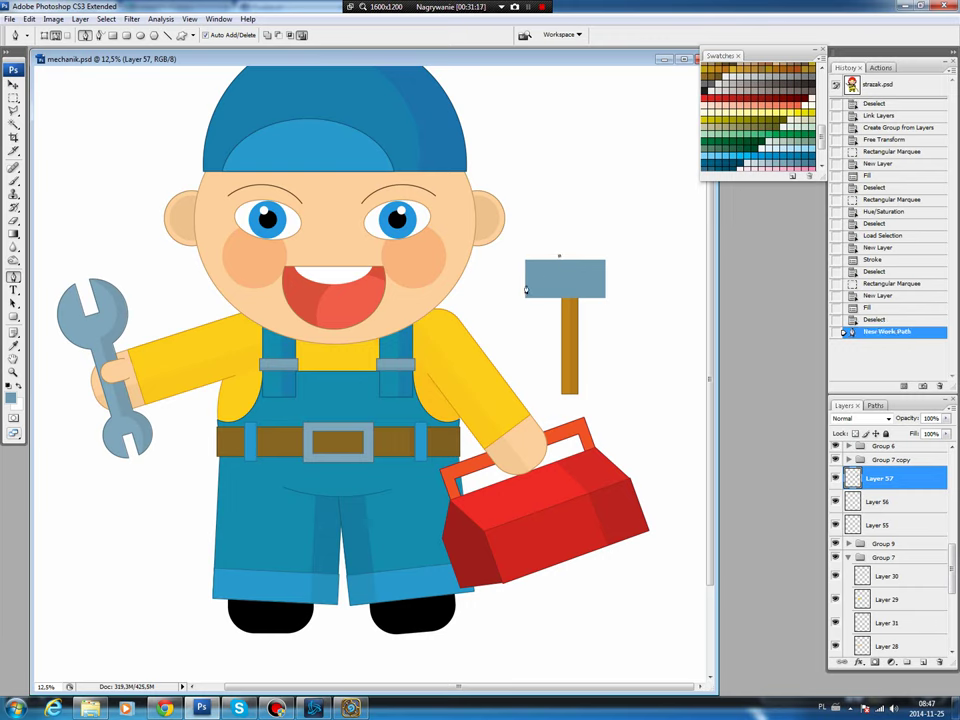
click(520, 287)
click(503, 260)
click(519, 240)
click(559, 257)
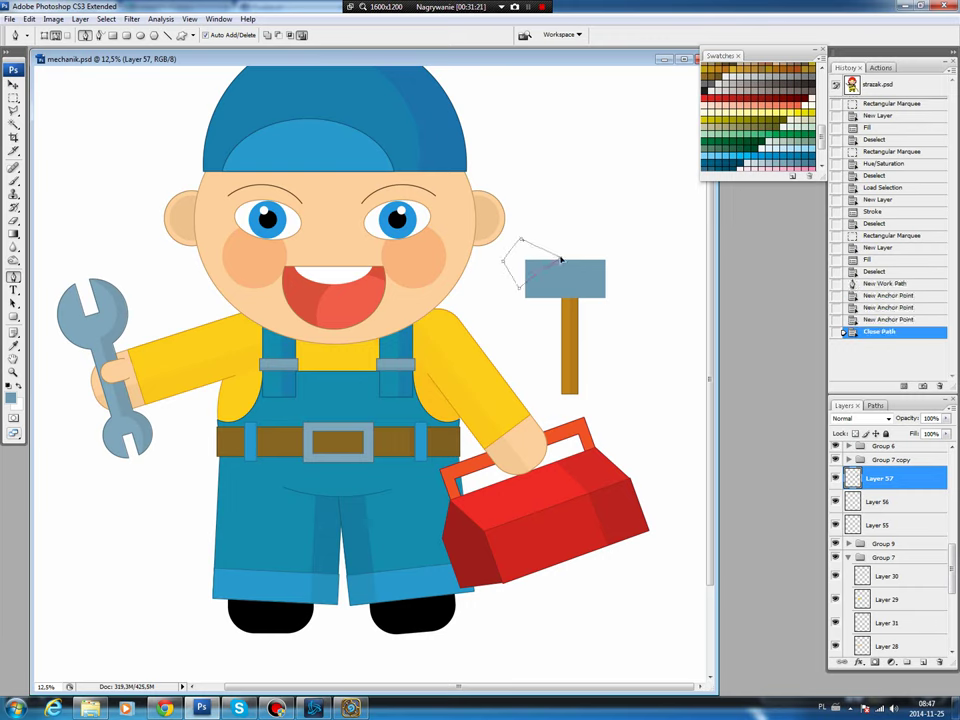
drag(559, 257, 562, 260)
click(868, 405)
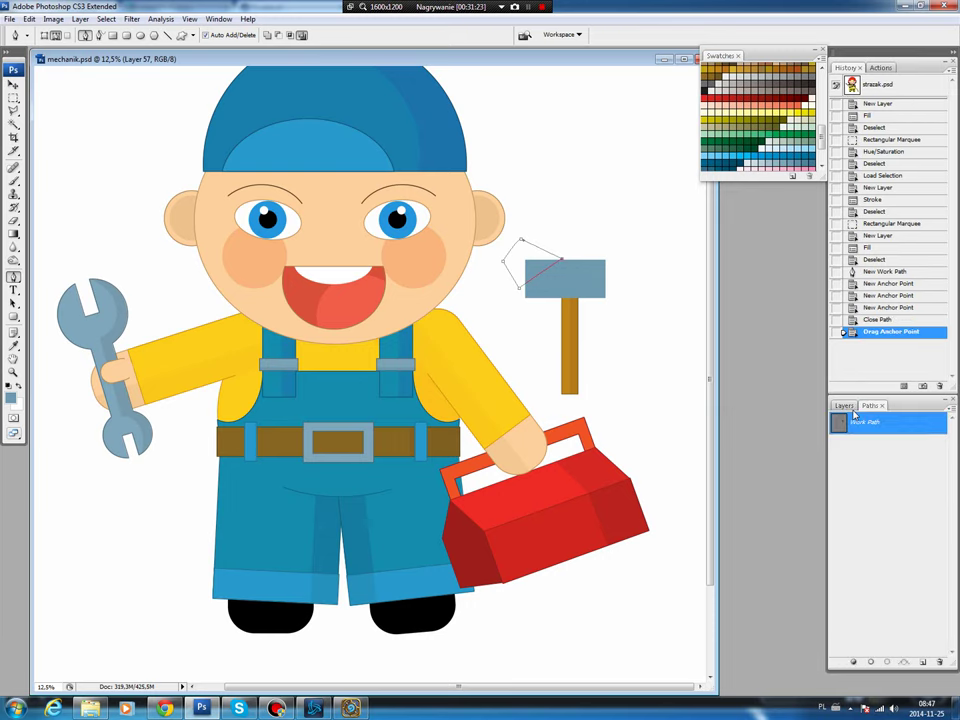
key(ctrl+Return)
key(Delete)
key(ctrl+d)
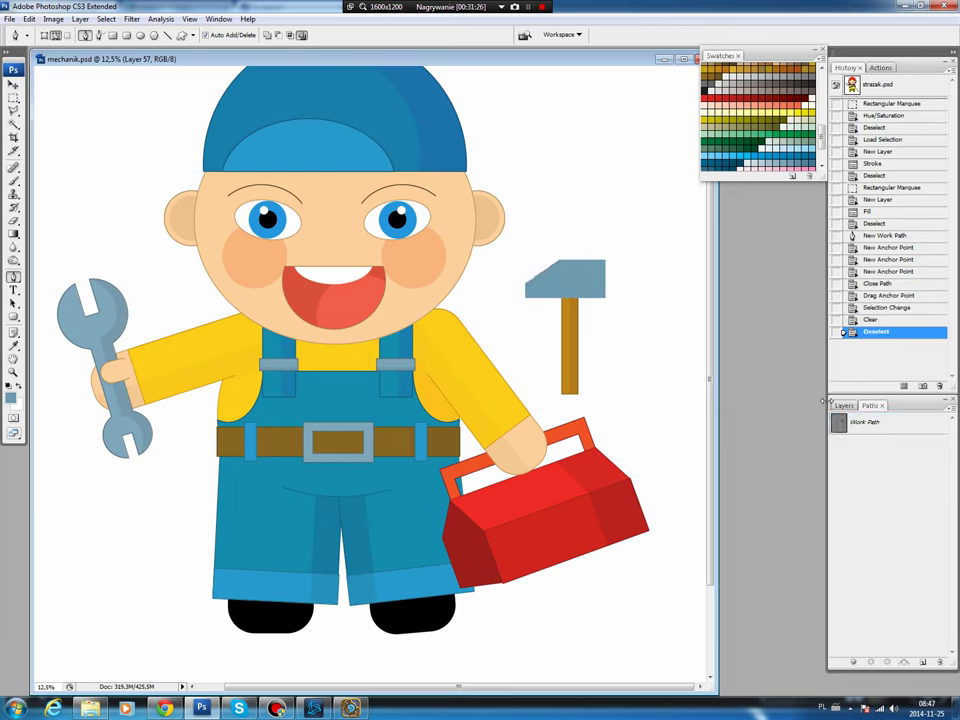
click(843, 406)
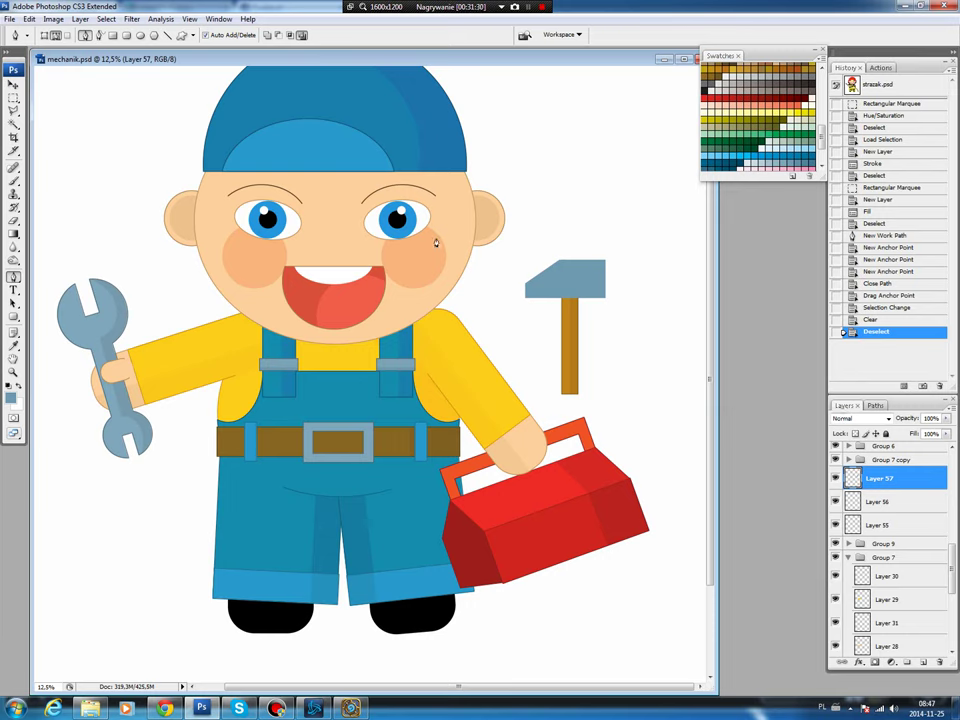
Change the hammer head's lightness outside an inverted oval selection for shading.
drag(13, 98, 77, 108)
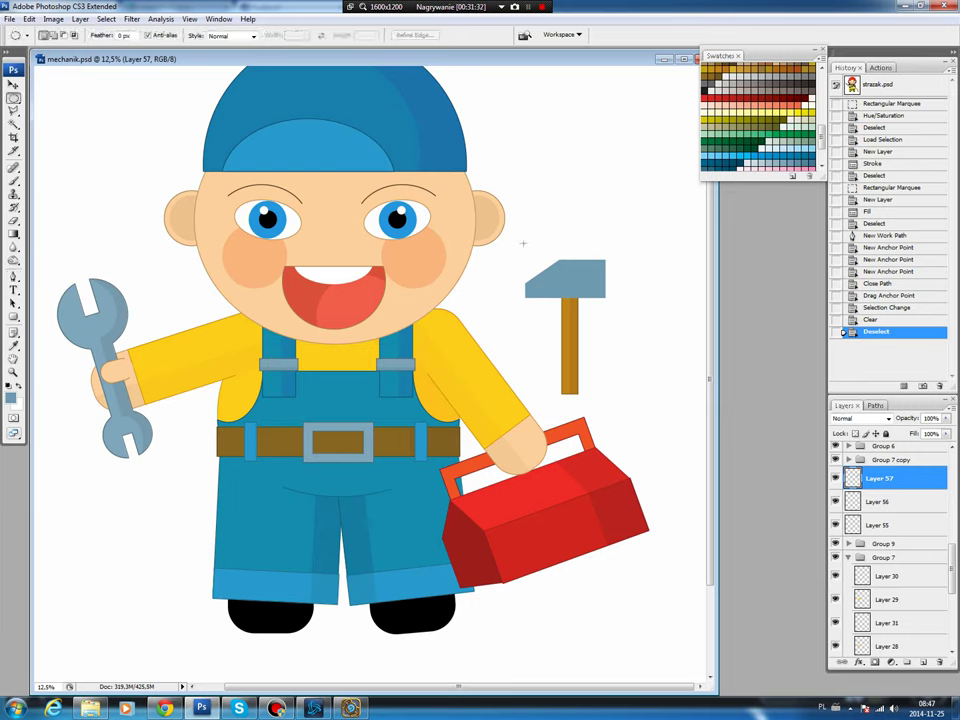
mouse_move(535, 252)
mouse_down()
mouse_move(615, 296)
mouse_move(541, 268)
mouse_up()
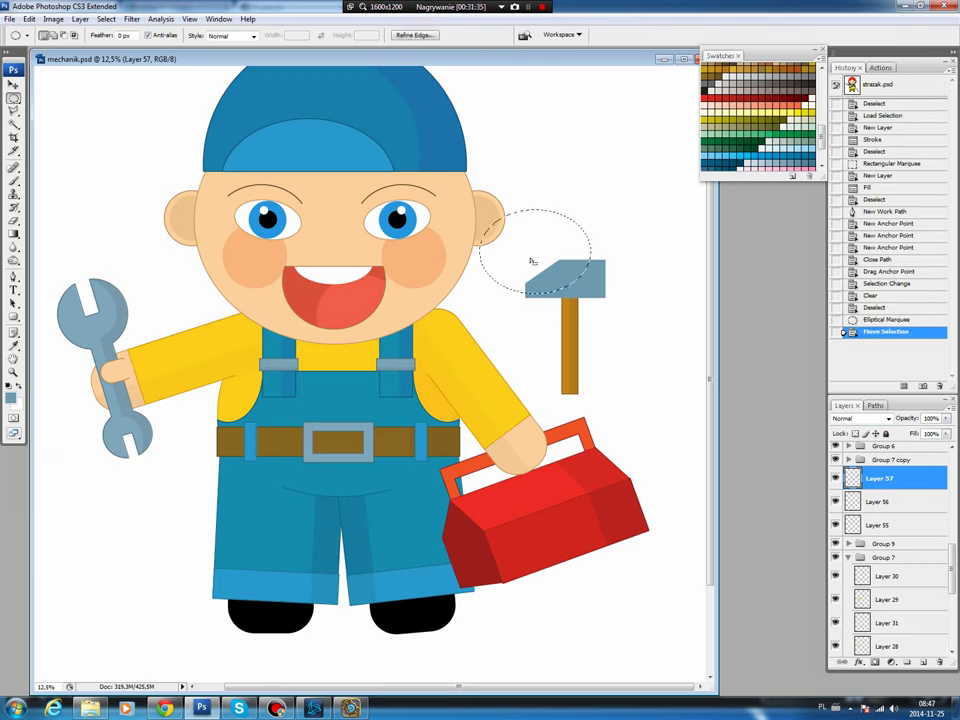
click(108, 19)
click(122, 66)
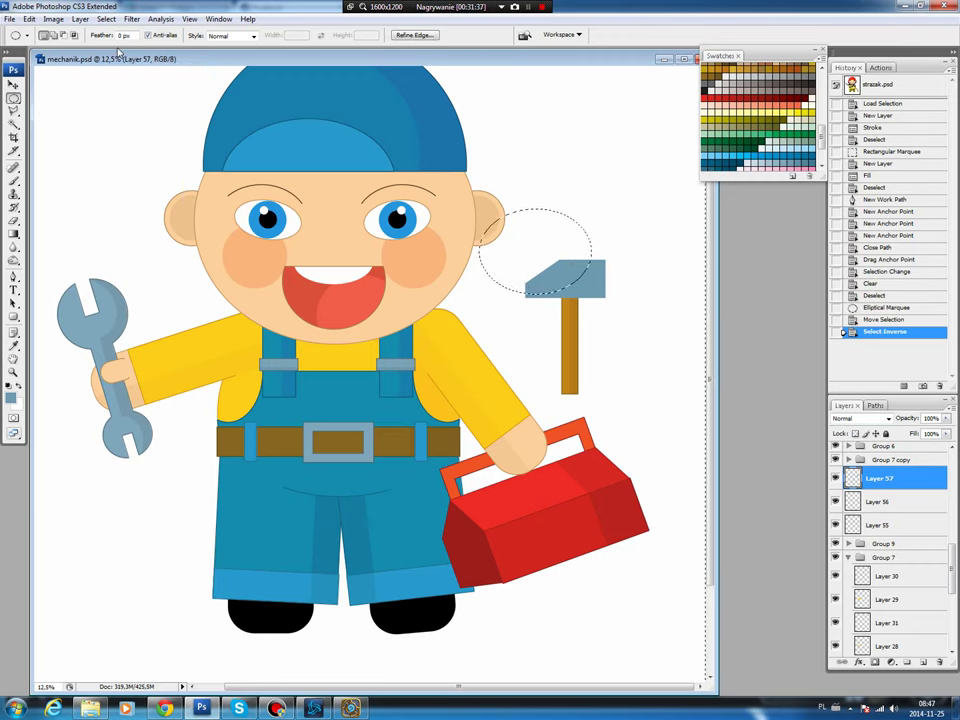
key(ctrl+u)
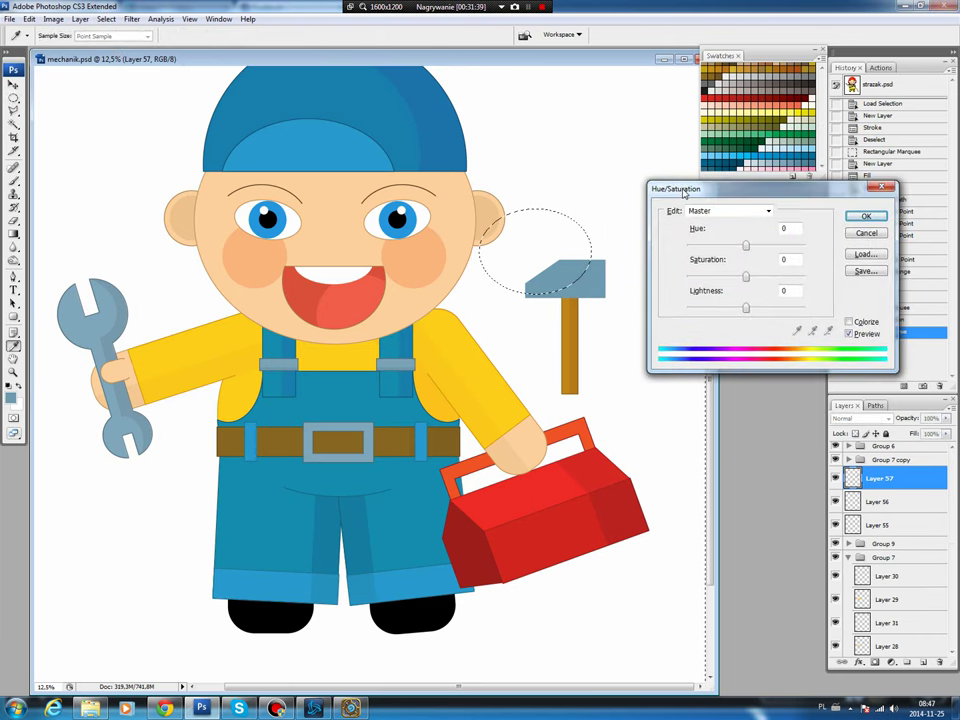
click(745, 309)
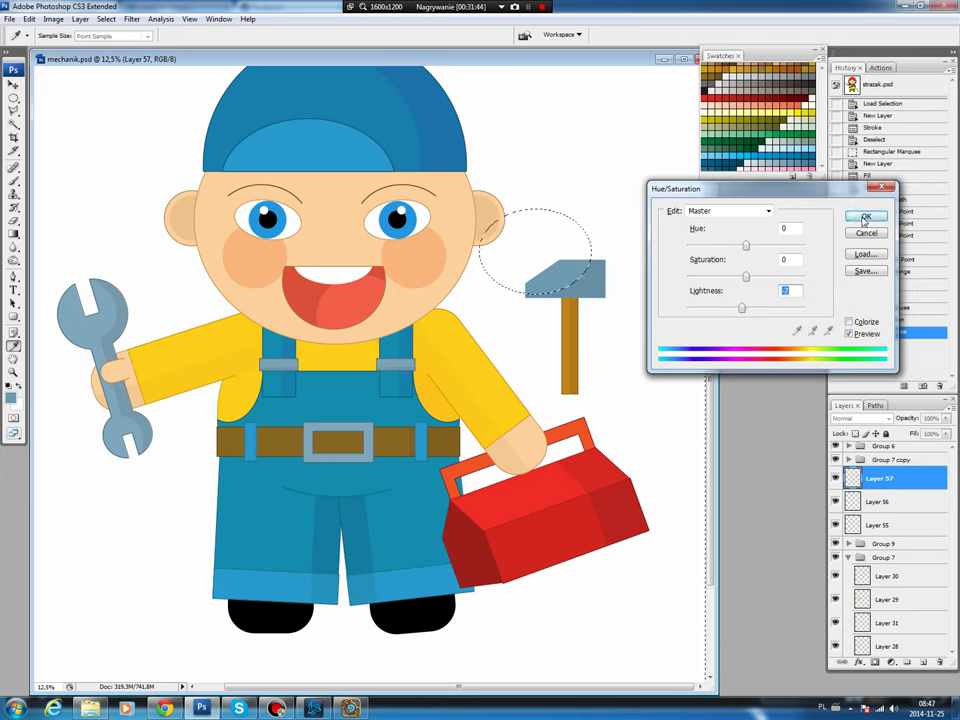
key(Return)
Load the hammer head shape as a selection on a new empty layer.
key(v)
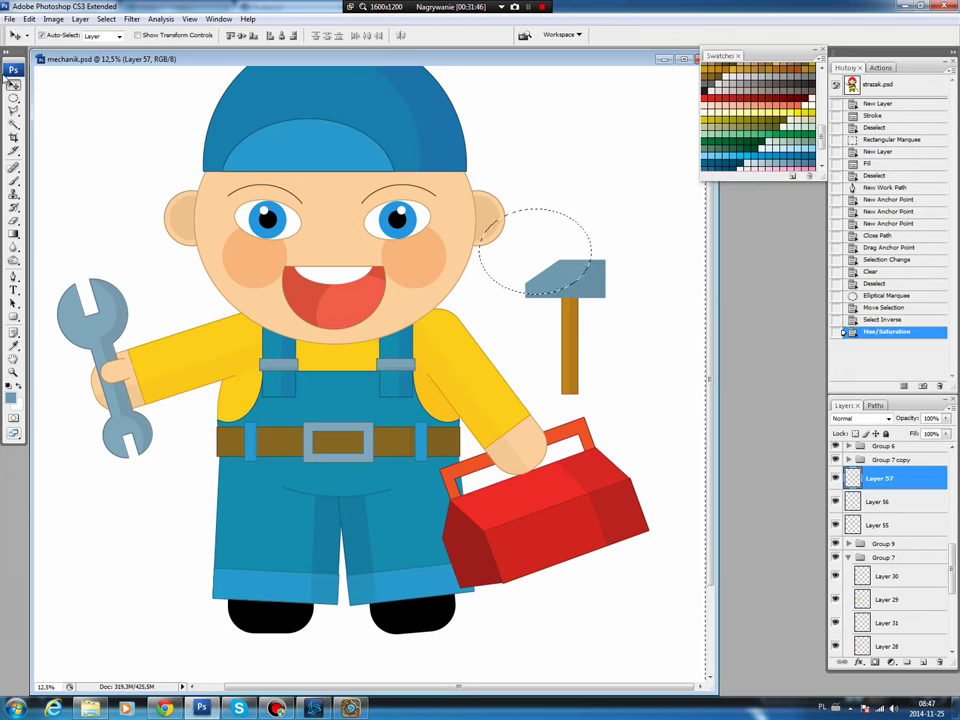
key(ctrl+d)
scroll(630, 360, up, 1)
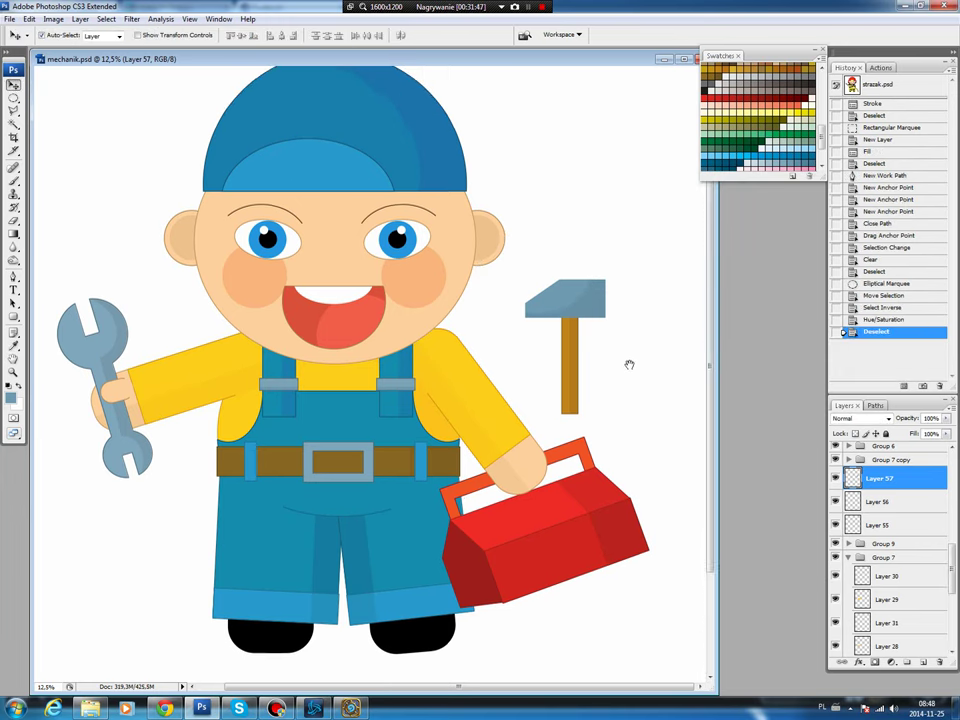
ctrl+click(852, 478)
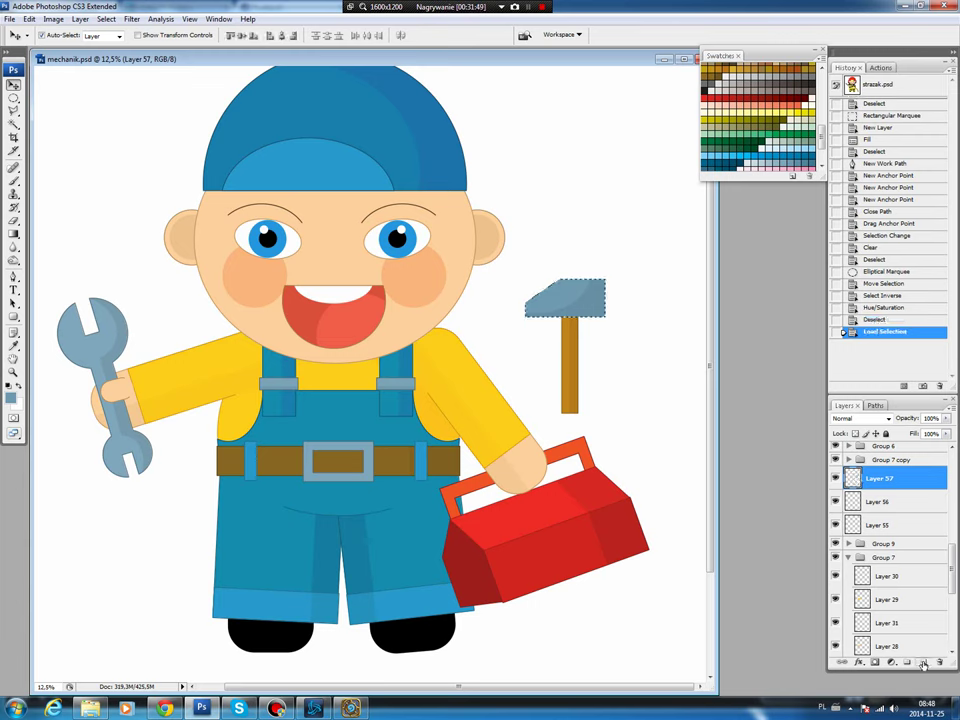
key(ctrl+shift+alt+n)
key(b)
Stroke the hammer-head outline using the grey-blue colour.
click(13, 345)
click(10, 397)
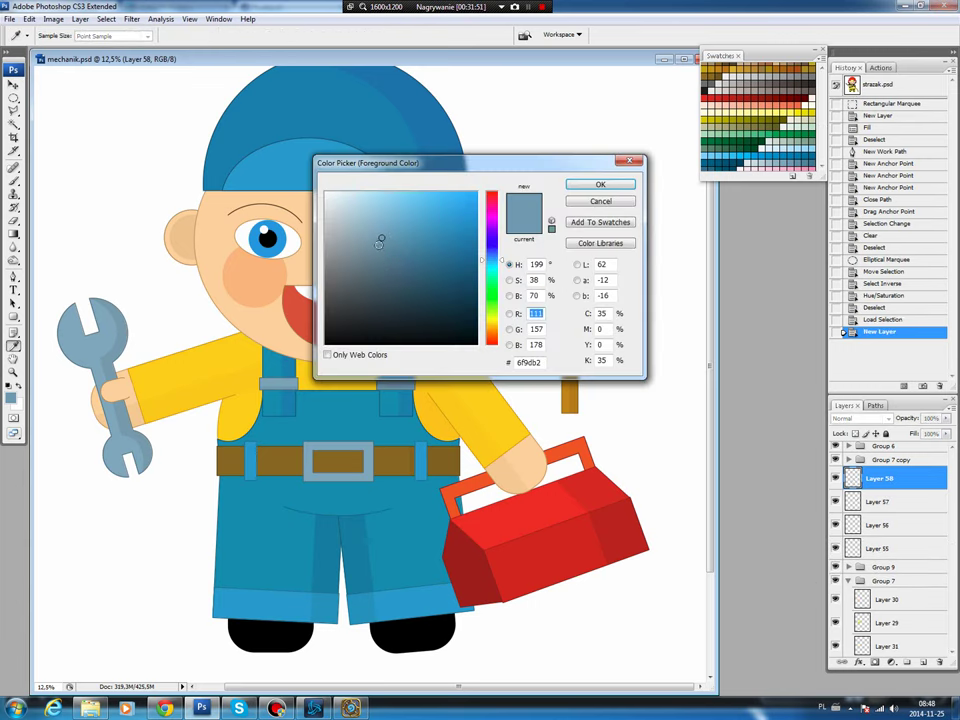
click(600, 184)
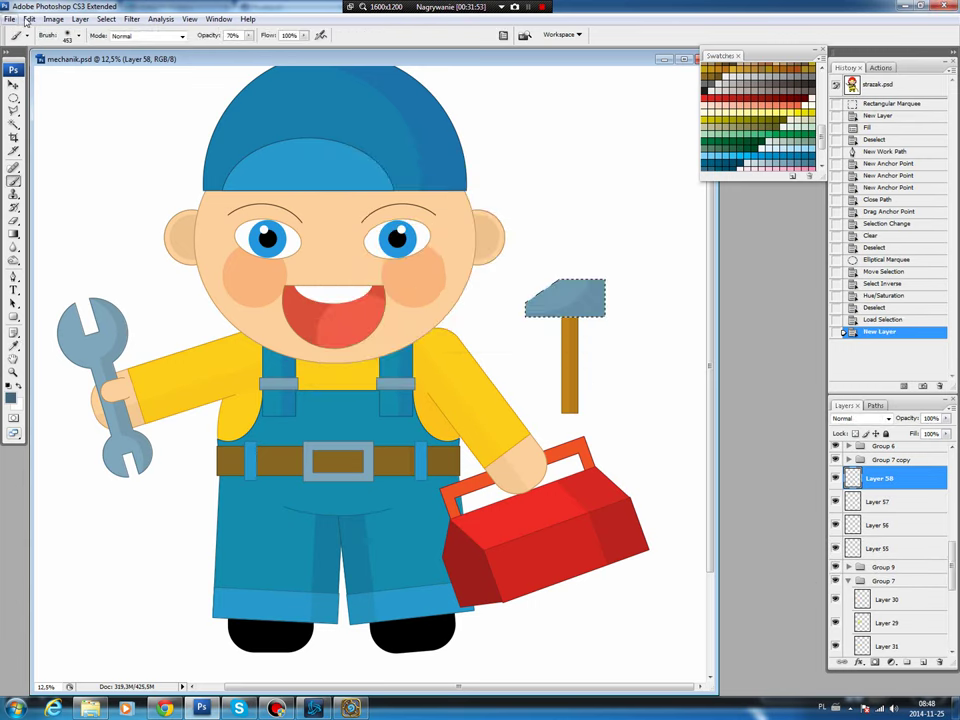
click(29, 19)
click(43, 202)
click(546, 374)
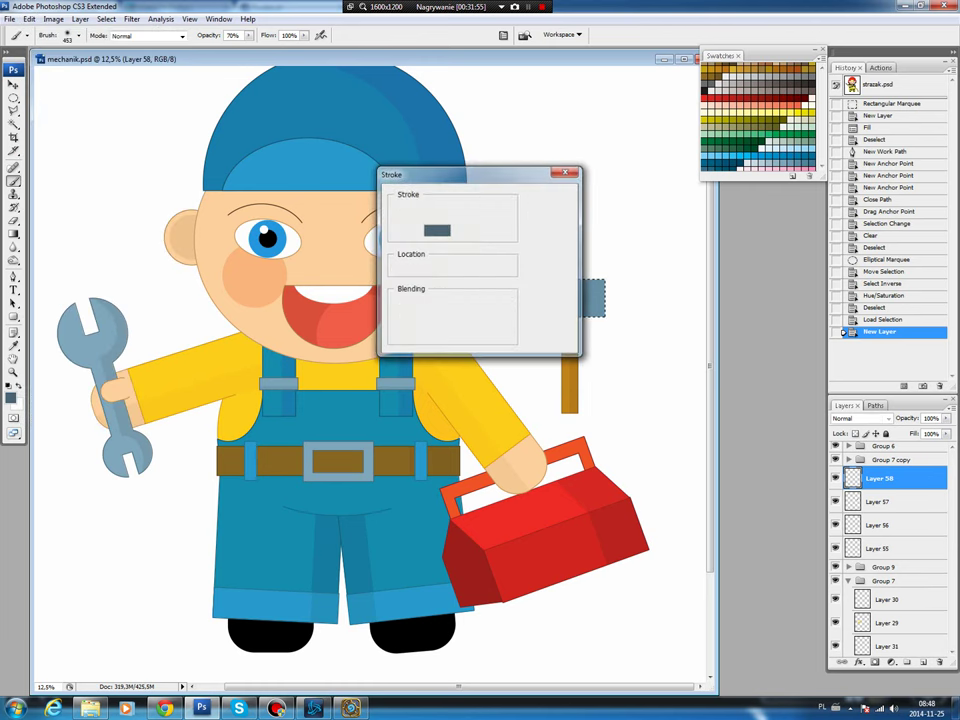
key(ctrl+d)
Link and group the four hammer layers, and move the hammer down into the hand.
shift+click(885, 548)
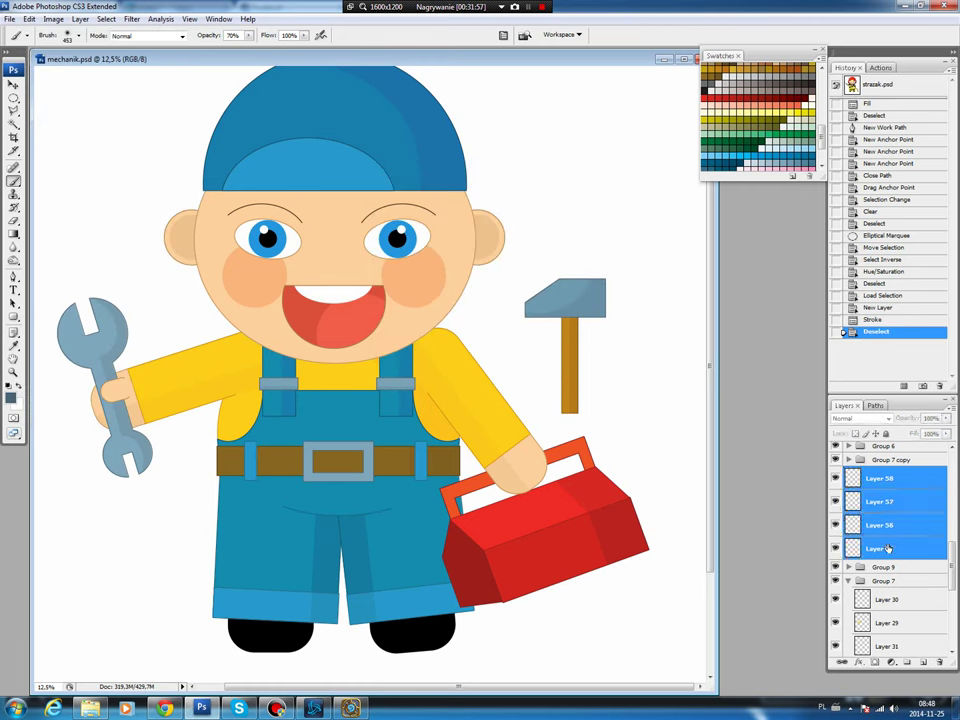
click(842, 662)
drag(880, 548, 906, 662)
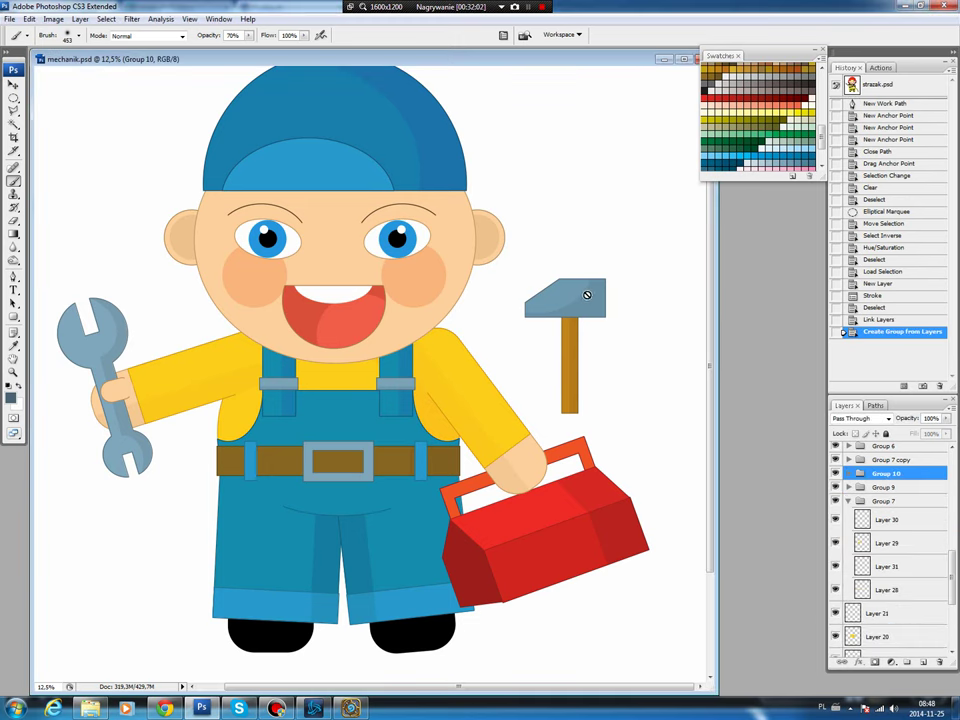
key(v)
drag(568, 306, 575, 392)
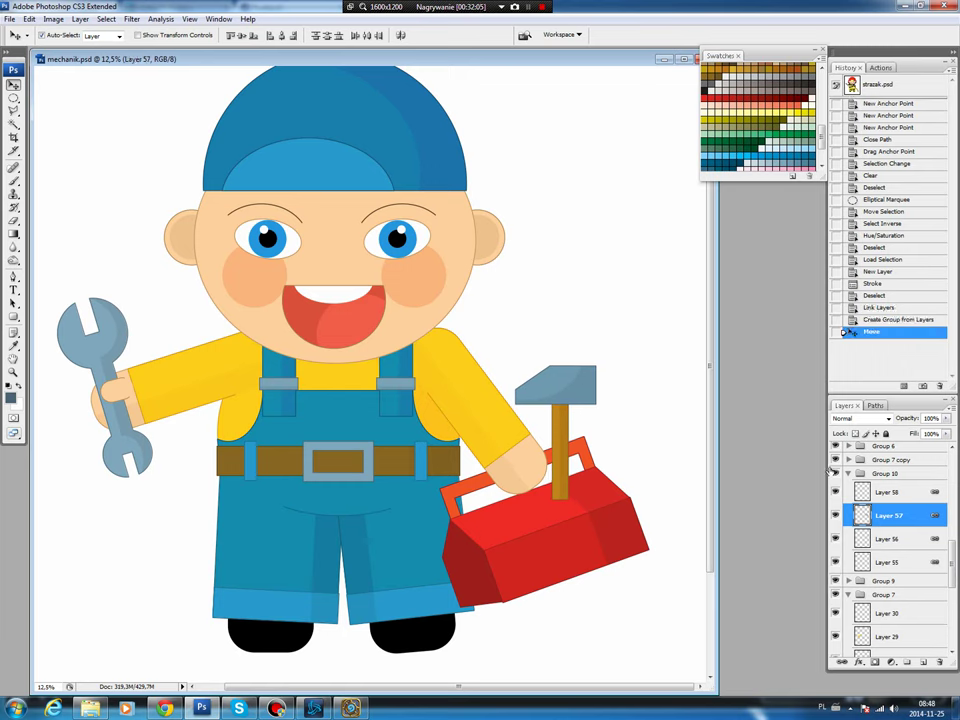
Place the hammer group beneath the toolbox and lower it further into the box.
click(848, 474)
click(890, 476)
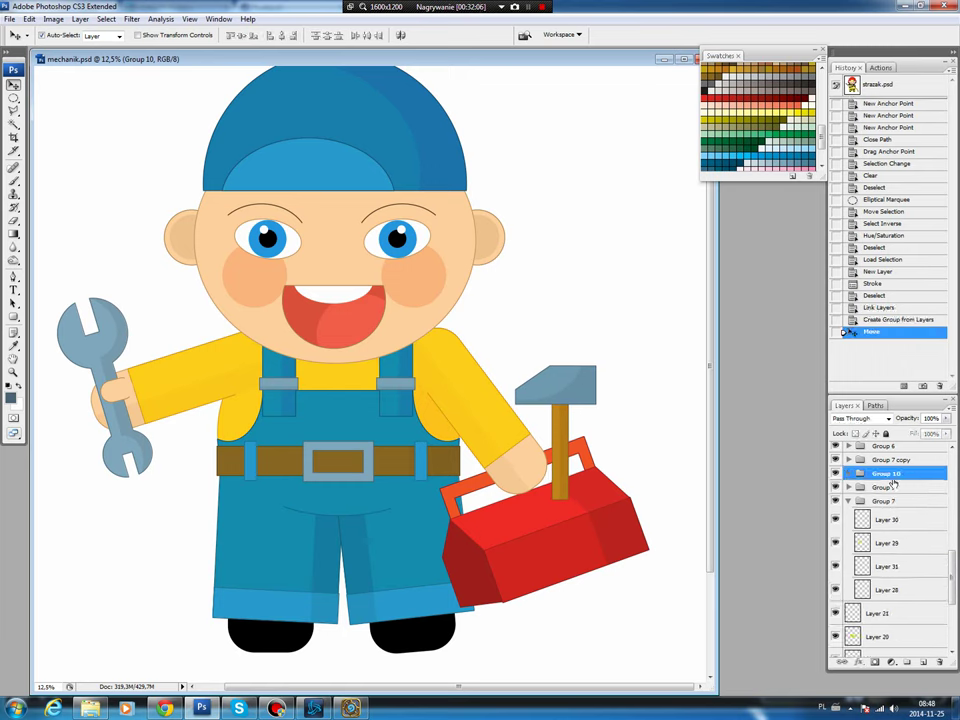
click(835, 473)
drag(904, 476, 912, 497)
drag(572, 389, 574, 407)
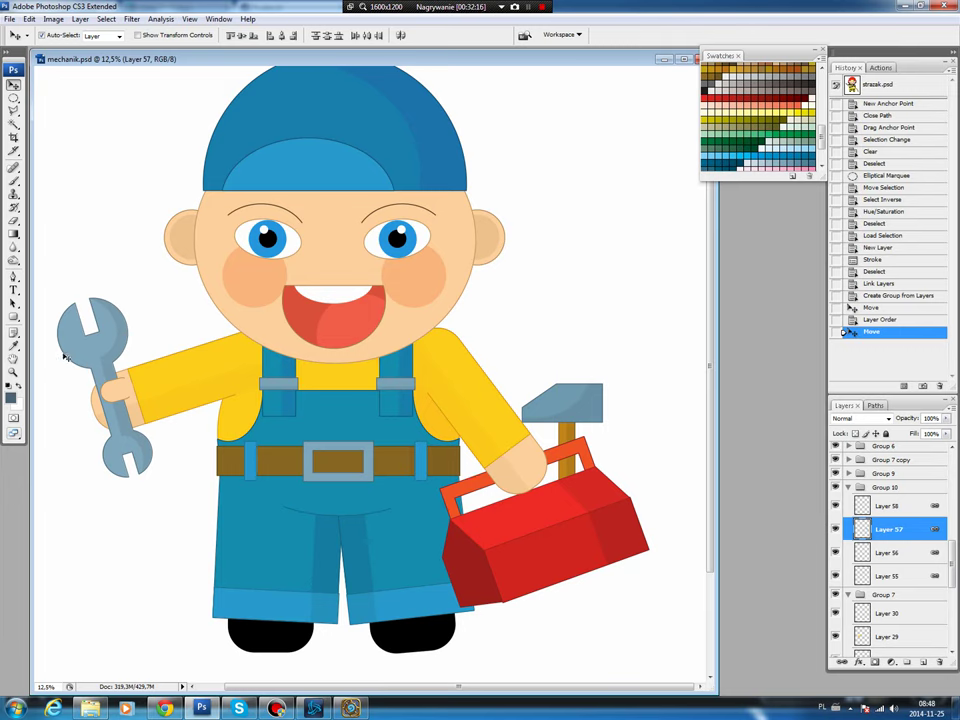
Group the wrench and hand layers, duplicate the group, and move the copy over the toolbox.
click(84, 310)
scroll(951, 484, up, 3)
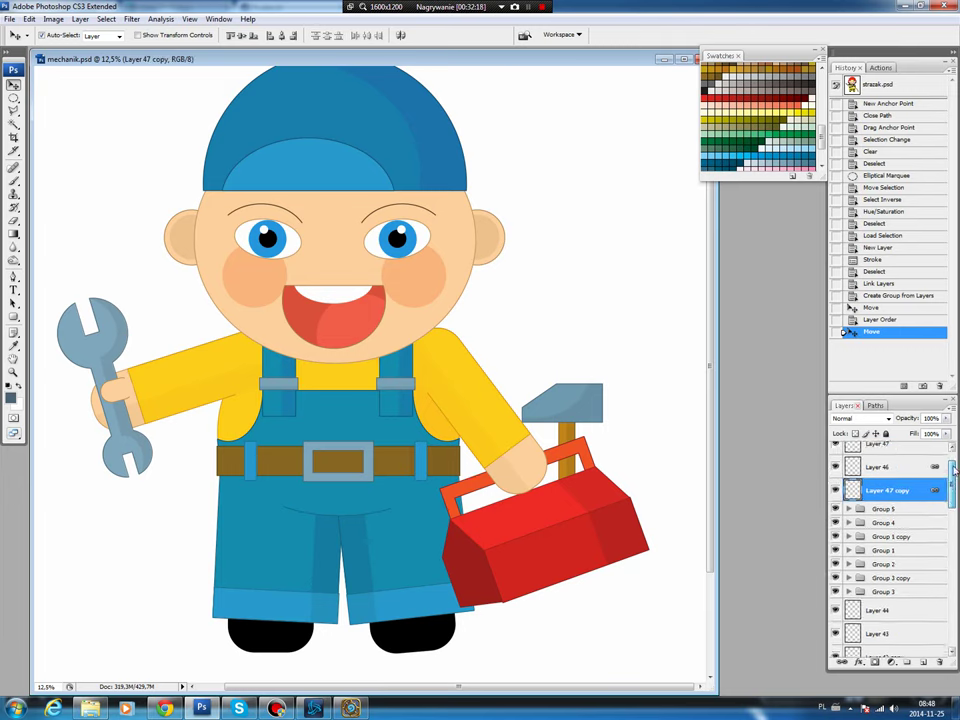
shift+click(878, 454)
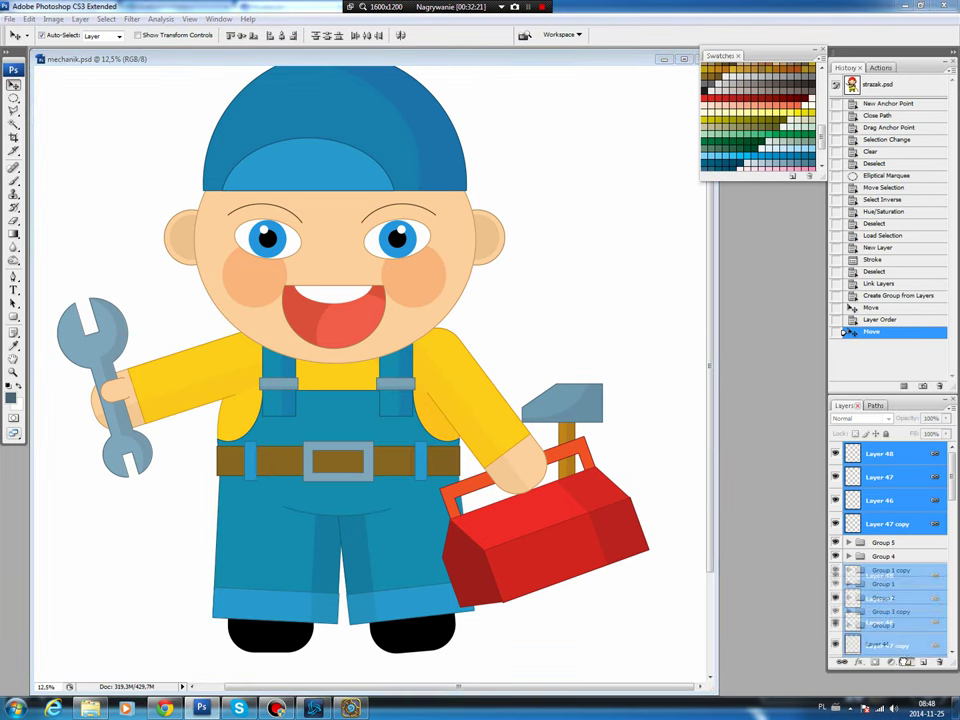
drag(905, 528, 907, 662)
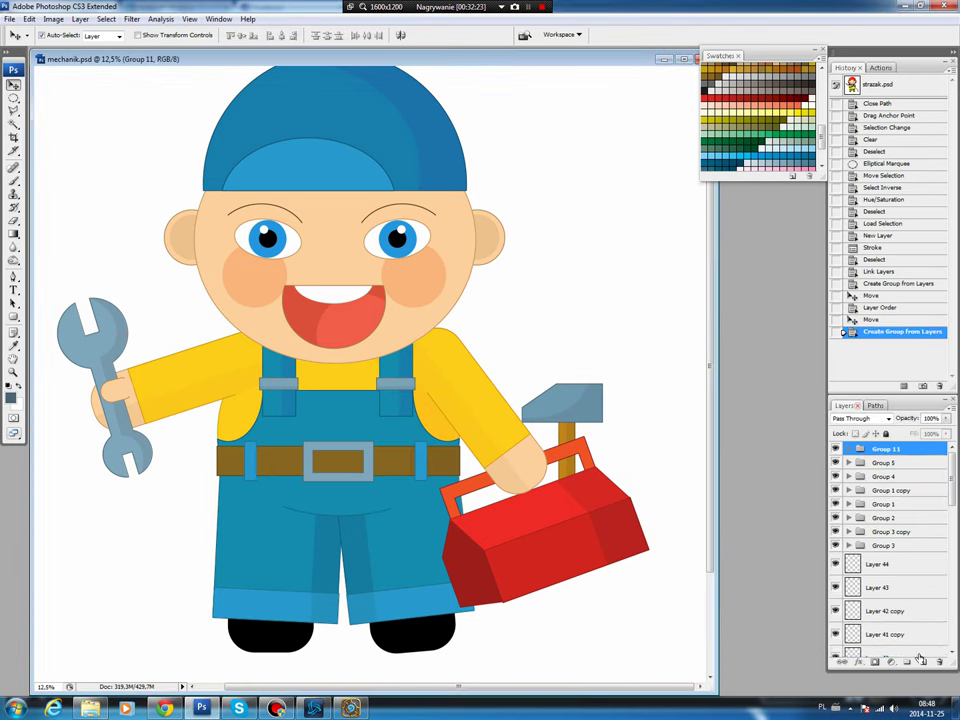
key(ctrl+j)
drag(113, 348, 645, 384)
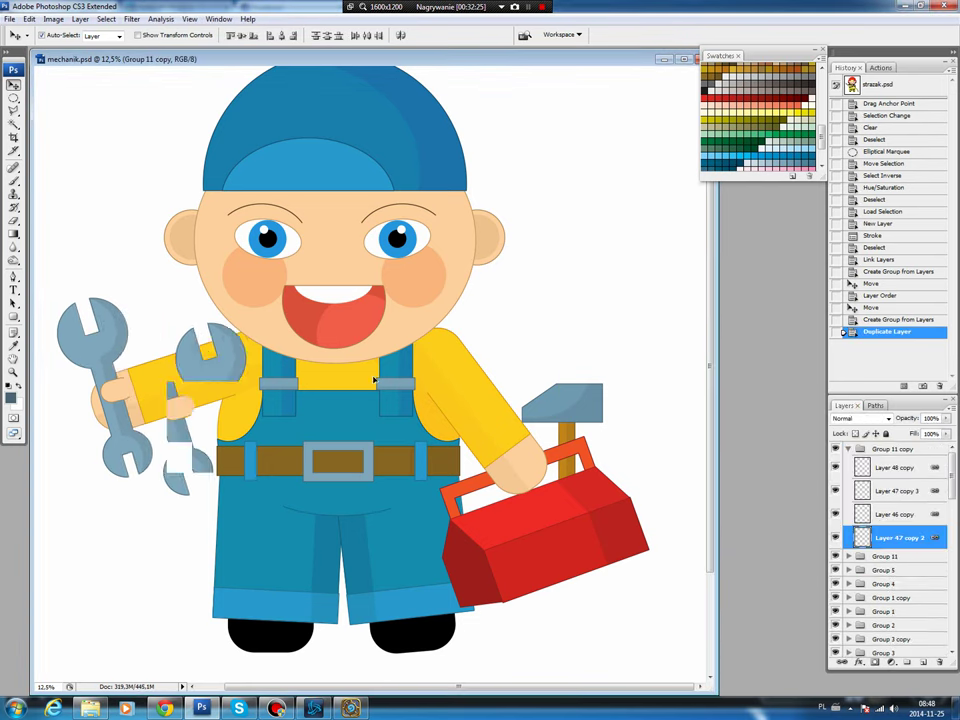
Tilt the wrench copy upright and delete its copied hand layers.
key(ctrl+t)
mouse_move(553, 304)
mouse_down()
mouse_move(644, 317)
mouse_move(627, 293)
mouse_up()
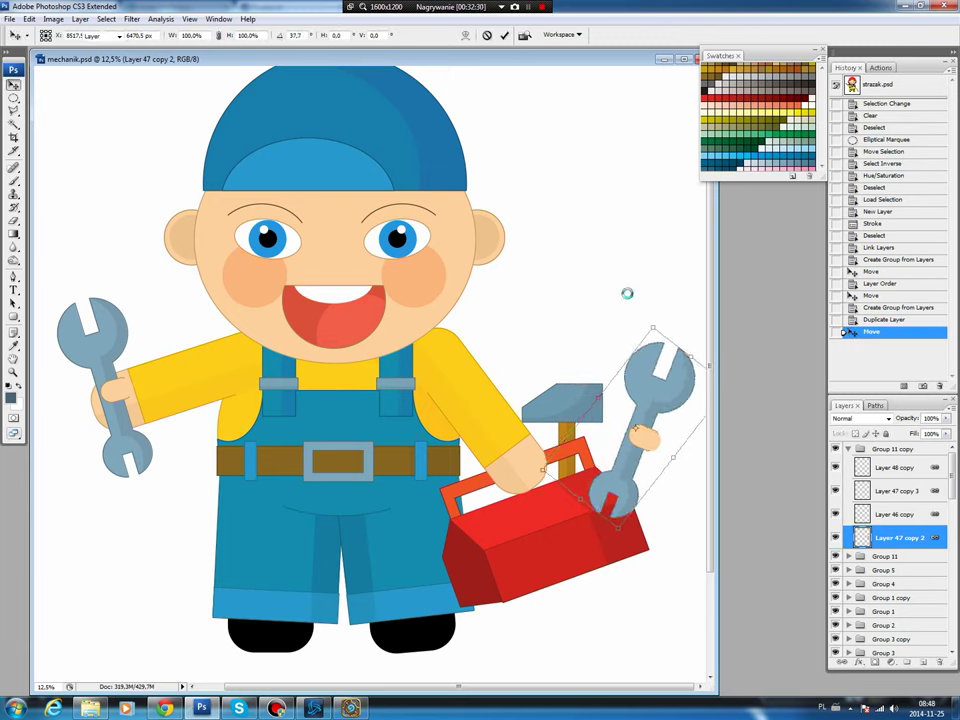
key(Return)
click(652, 444)
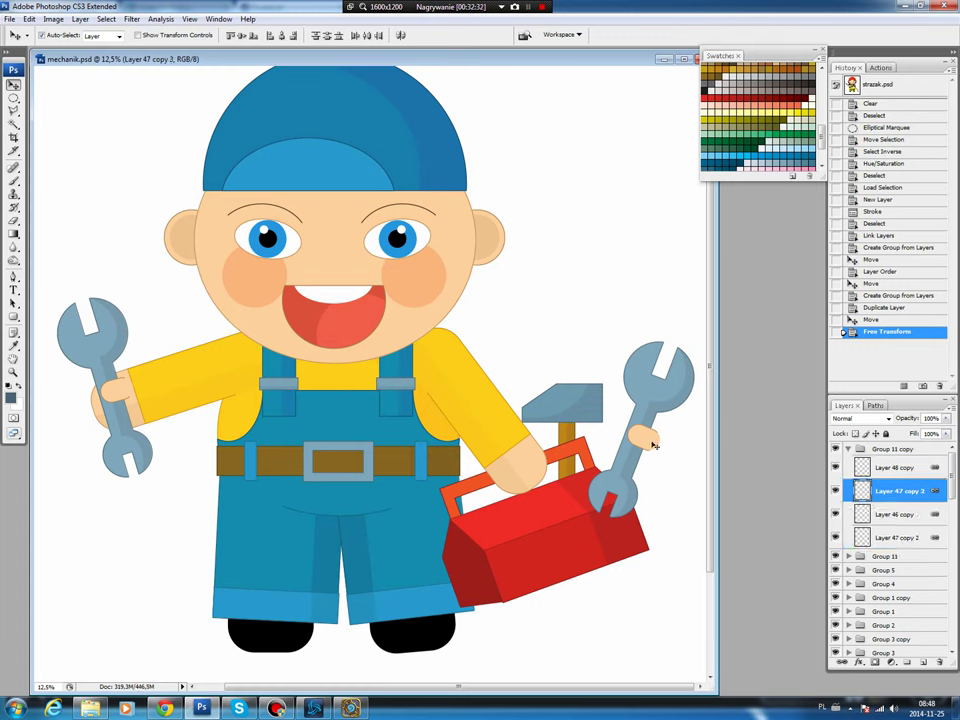
shift+click(916, 468)
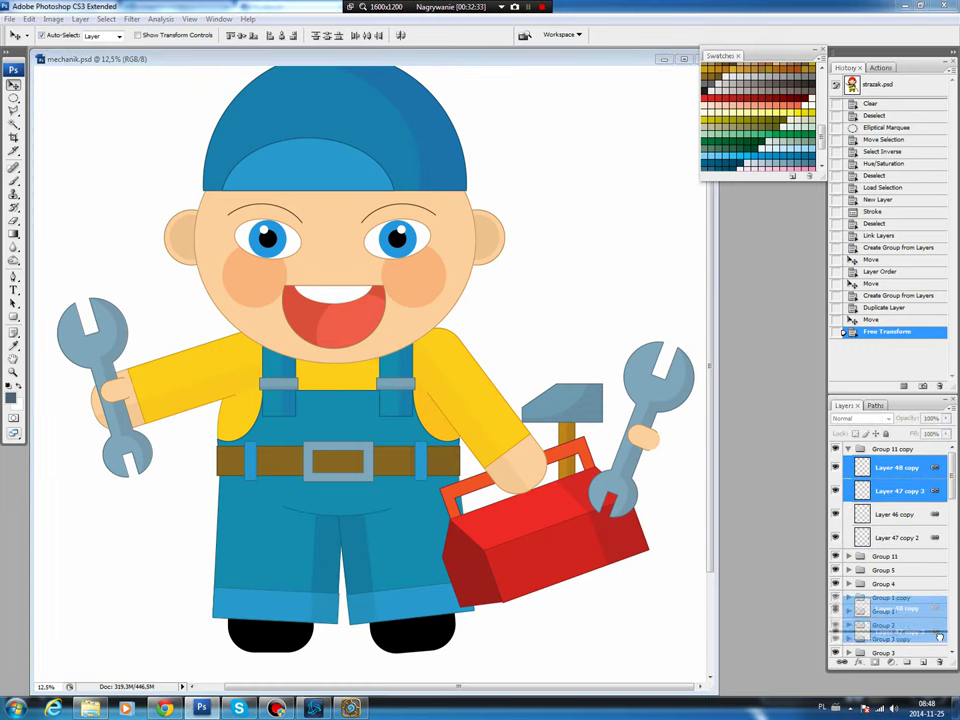
drag(905, 495, 939, 662)
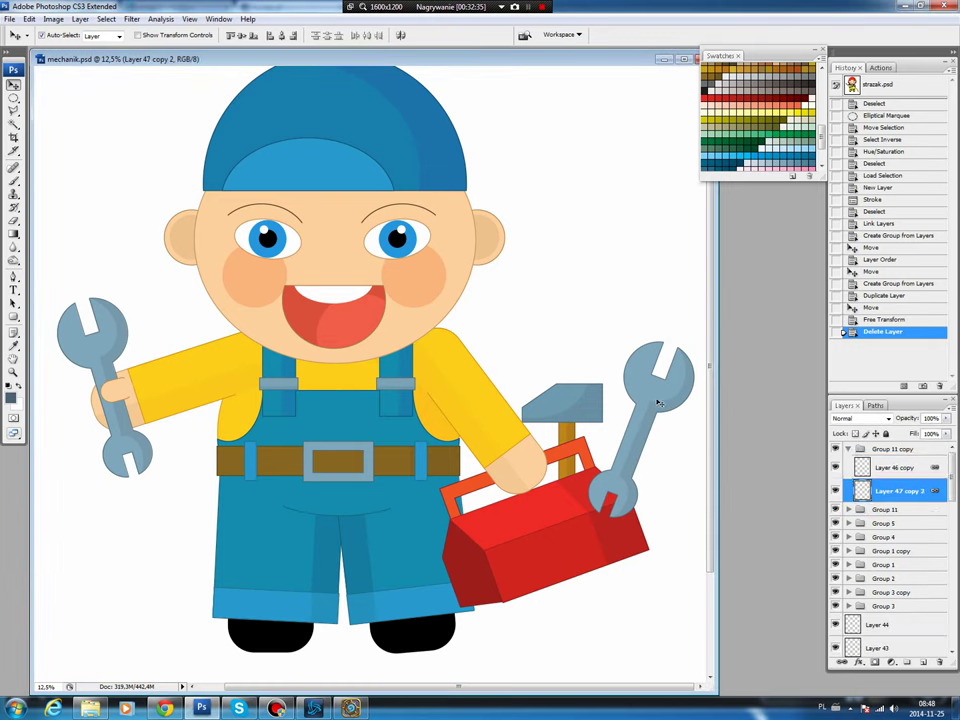
Scale the second wrench down slightly.
key(ctrl+t)
drag(695, 342, 670, 374)
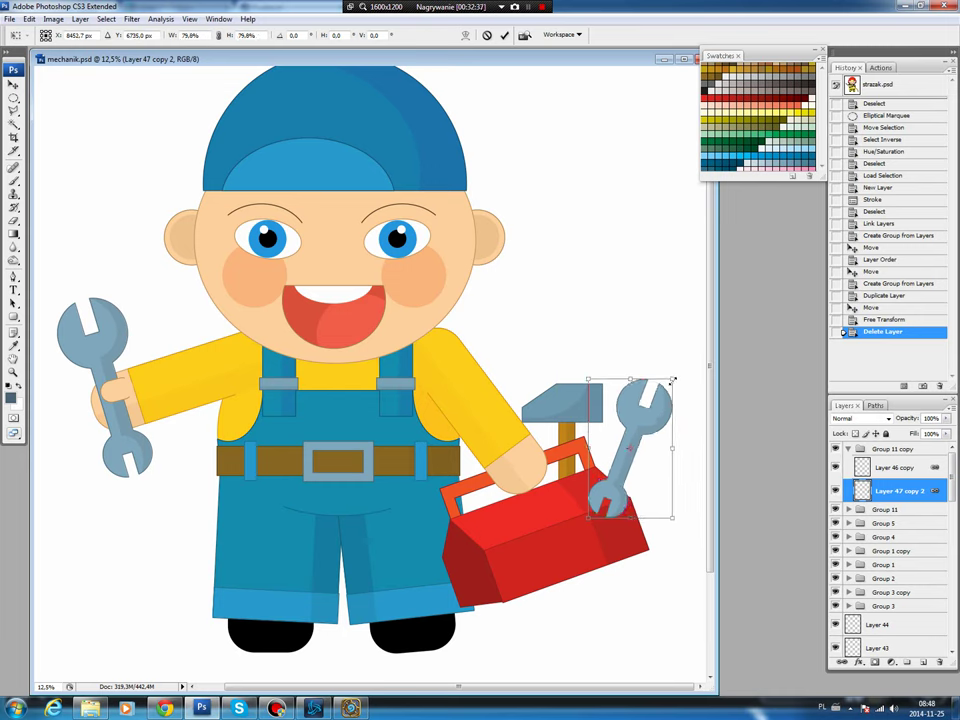
key(Return)
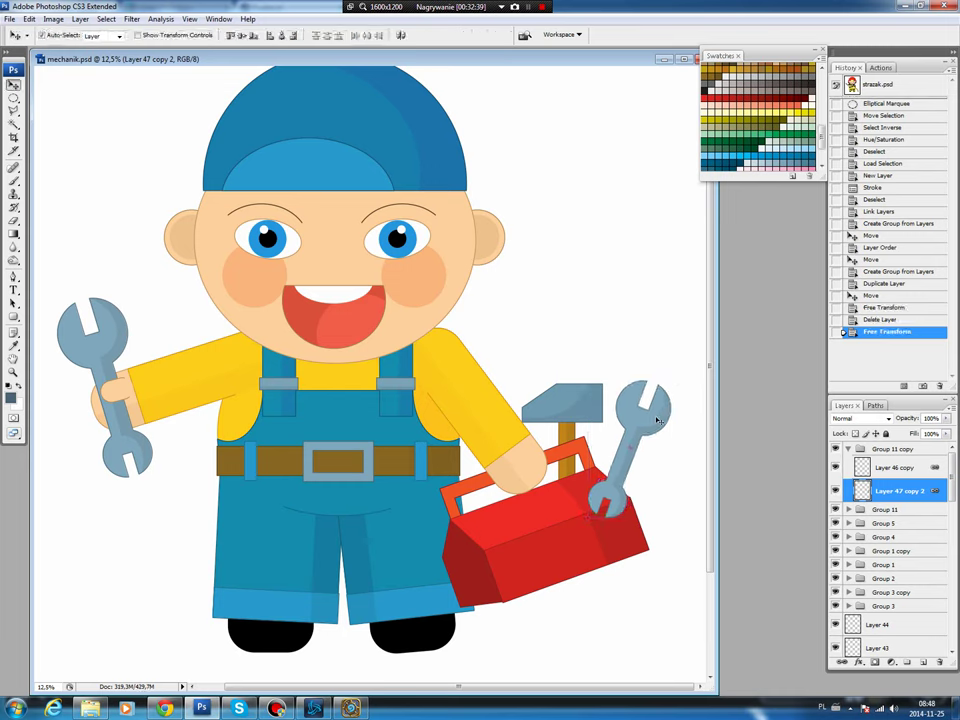
click(849, 450)
Move the right wrench group lower in the layer stack and position it behind the toolbox.
drag(893, 455, 898, 450)
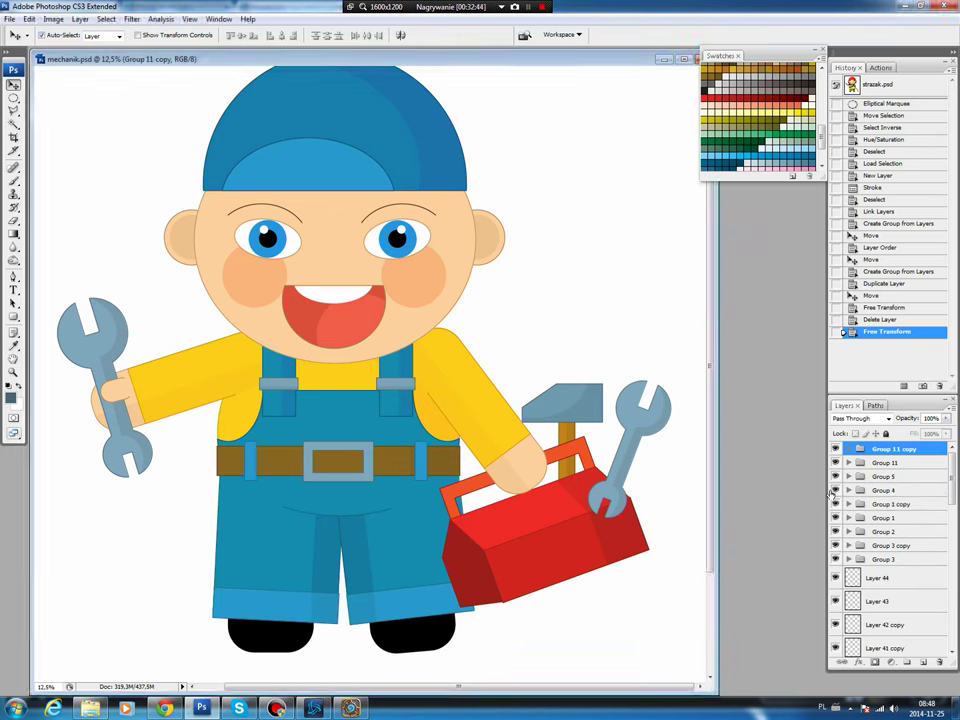
click(625, 381)
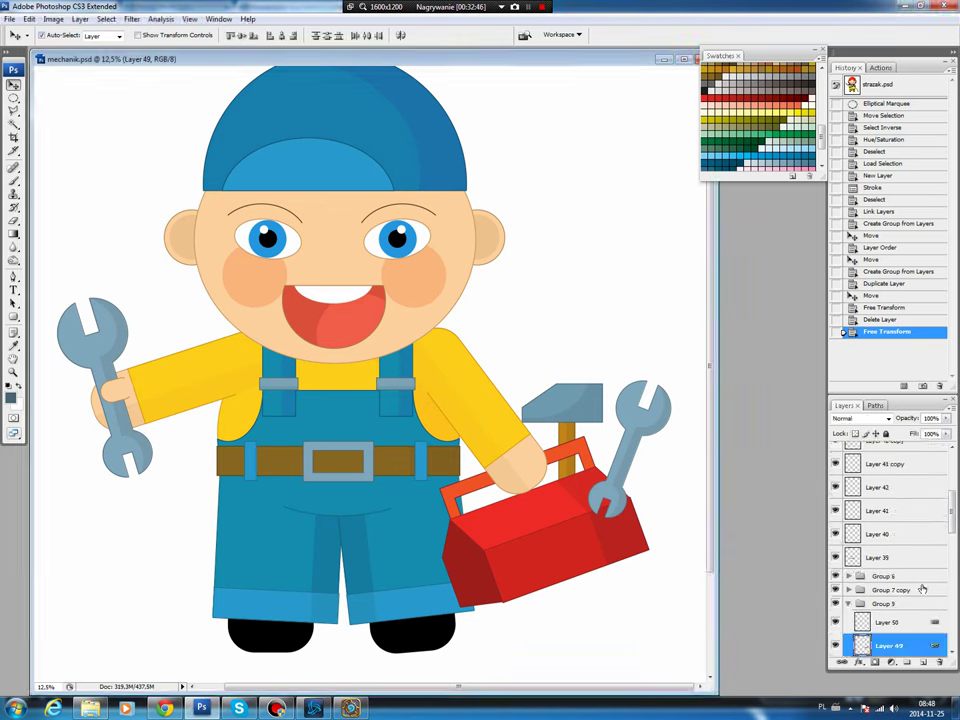
click(847, 605)
drag(954, 513, 954, 455)
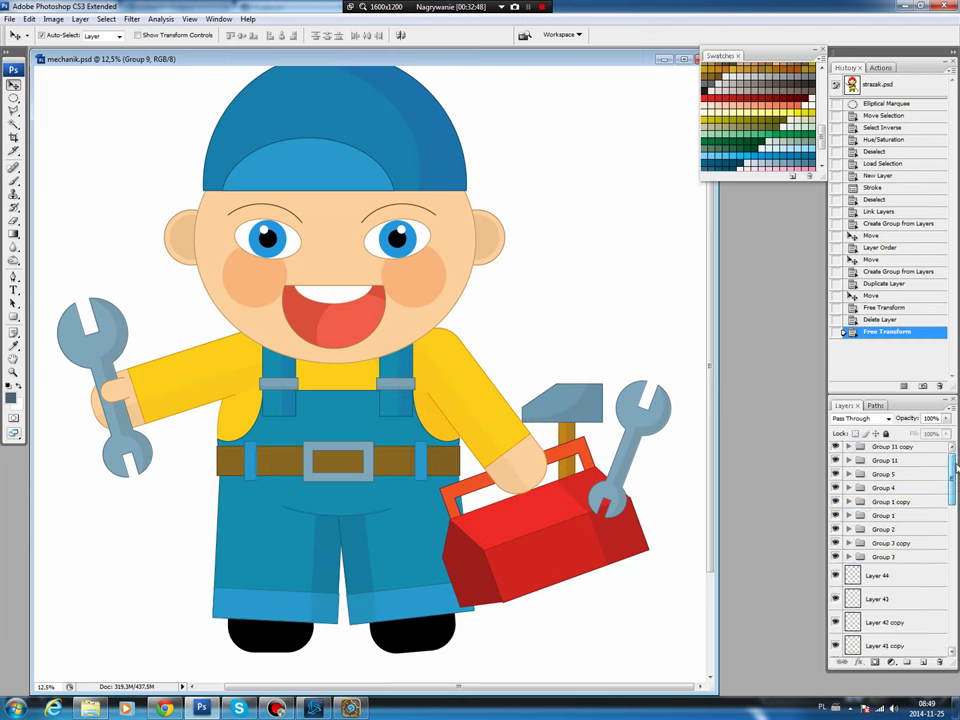
click(835, 449)
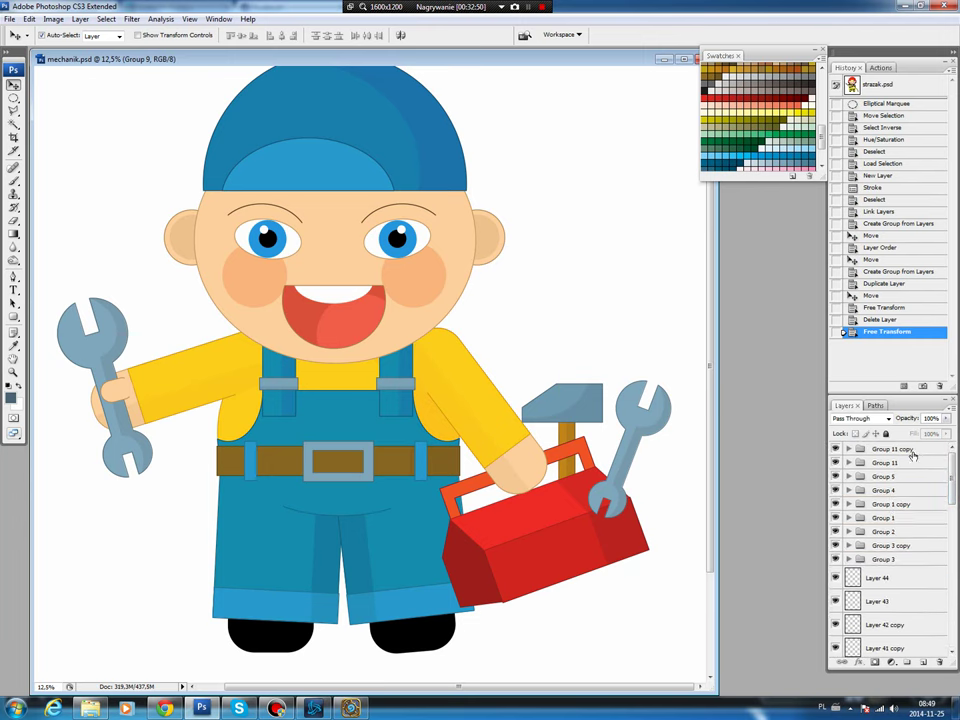
mouse_move(880, 449)
mouse_down()
mouse_move(898, 685)
mouse_move(913, 543)
mouse_up()
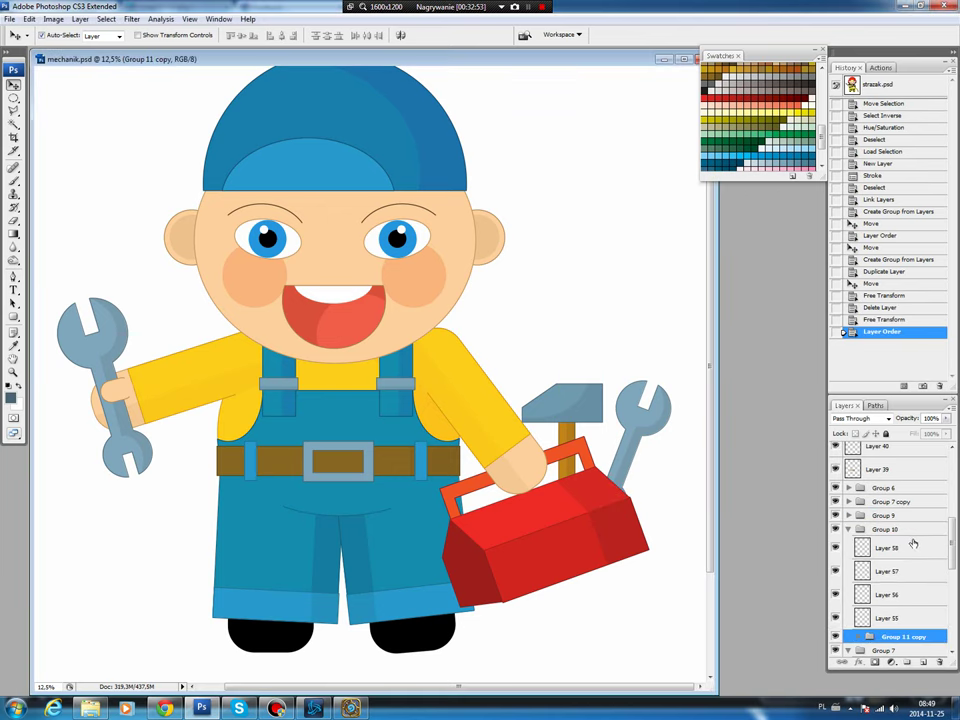
drag(651, 448, 627, 443)
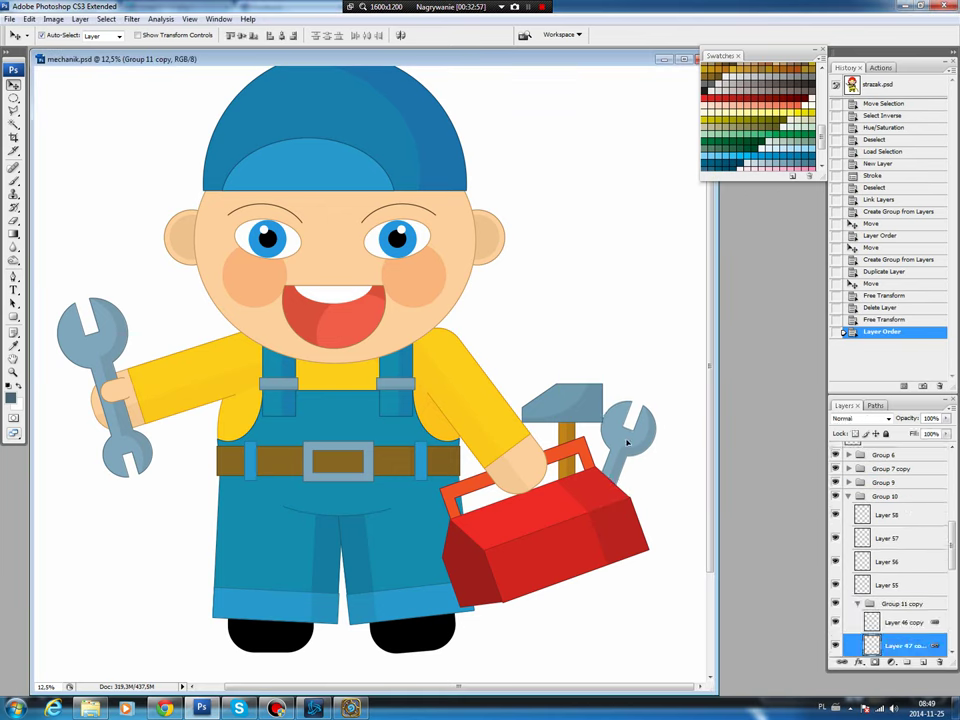
drag(627, 442, 622, 435)
Zoom in and nudge the toolbox's dark left-side layers 52 and 53 down-left.
drag(546, 436, 547, 443)
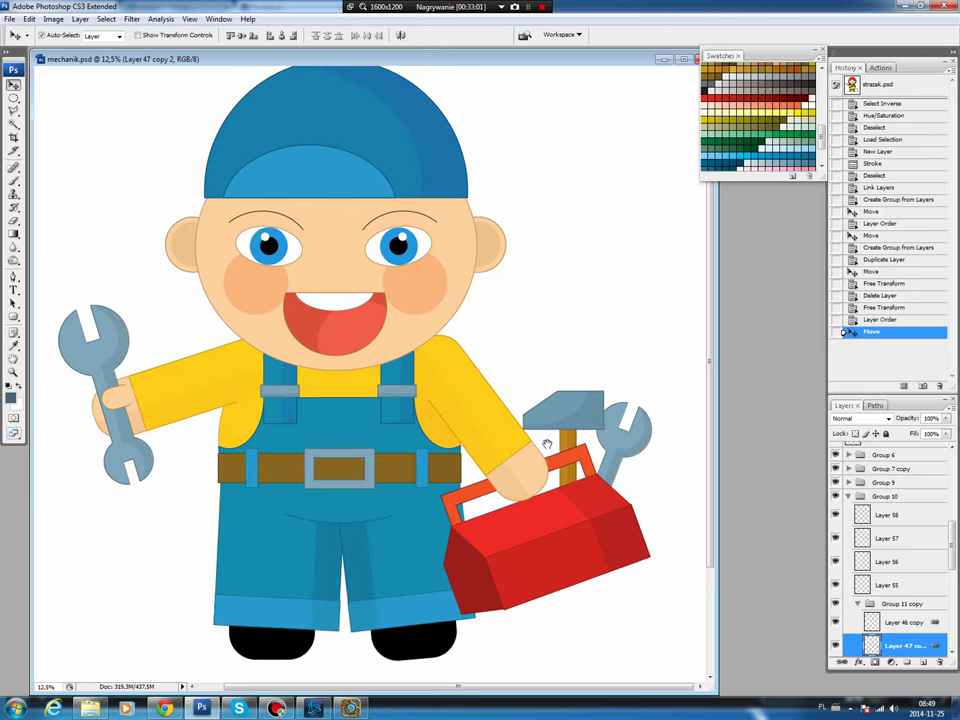
key(z)
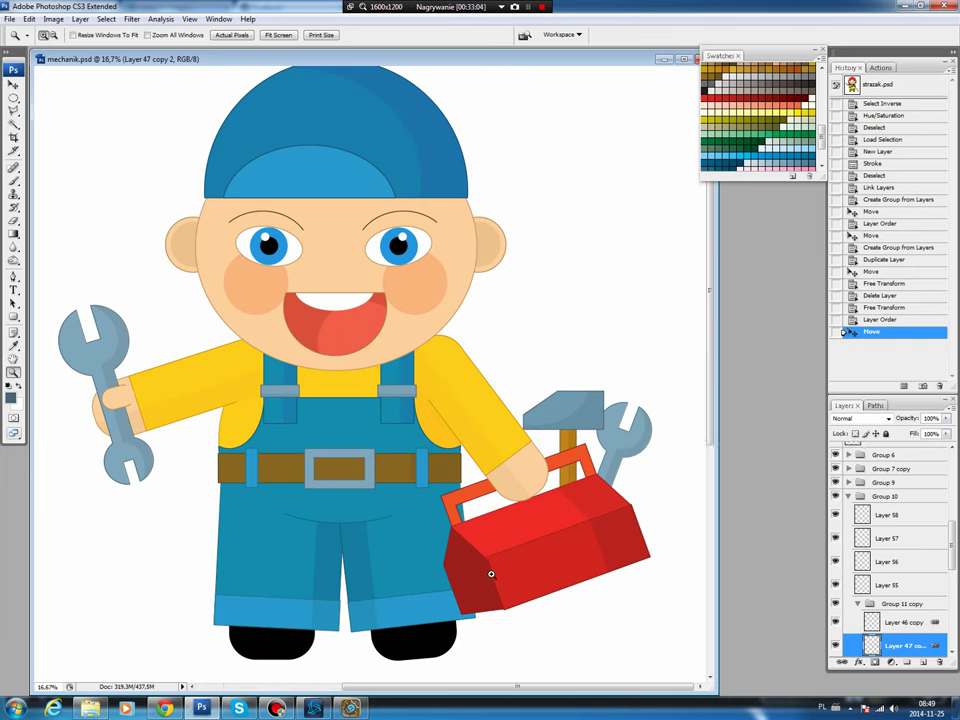
click(491, 574)
click(476, 553)
key(v)
drag(294, 221, 334, 328)
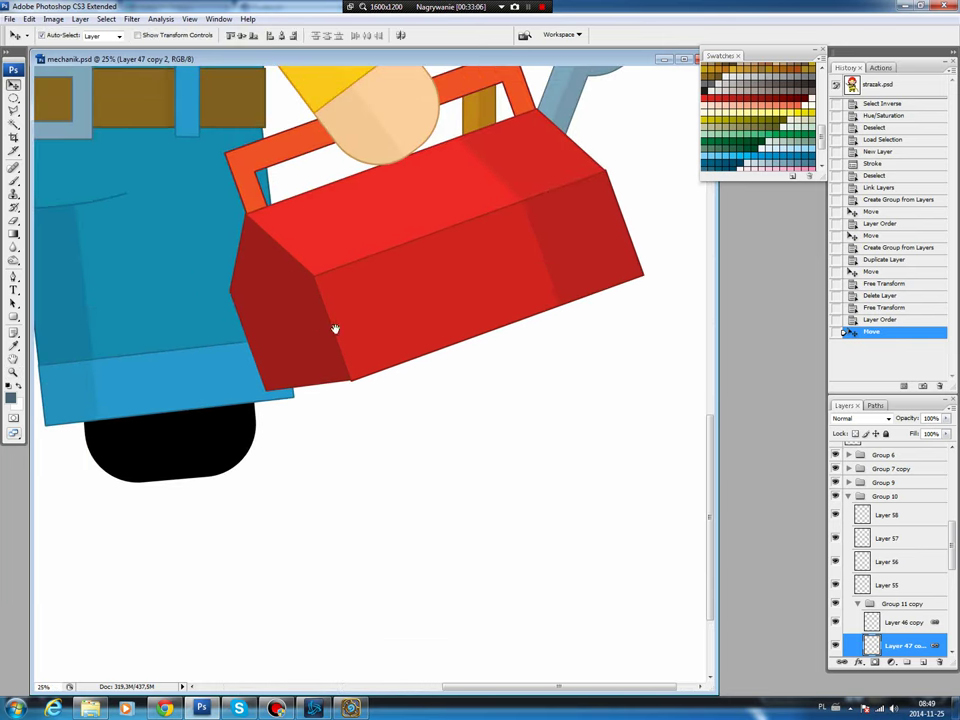
click(306, 346)
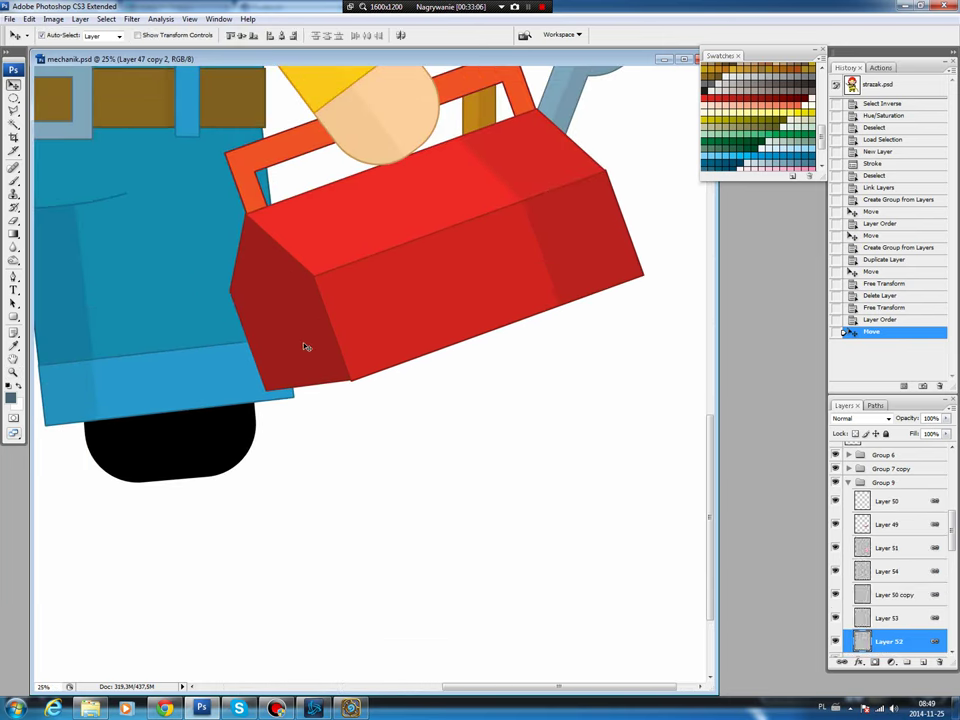
ctrl+click(893, 618)
drag(310, 365, 308, 366)
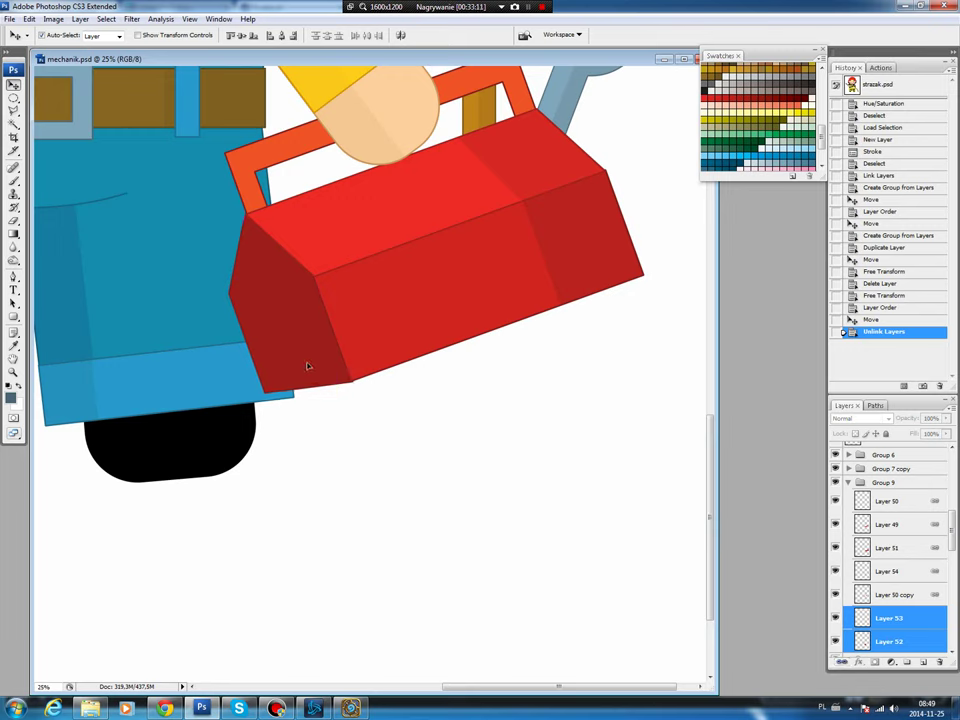
Zoom back out to view the whole mechanic and select an overalls leg layer.
key(z)
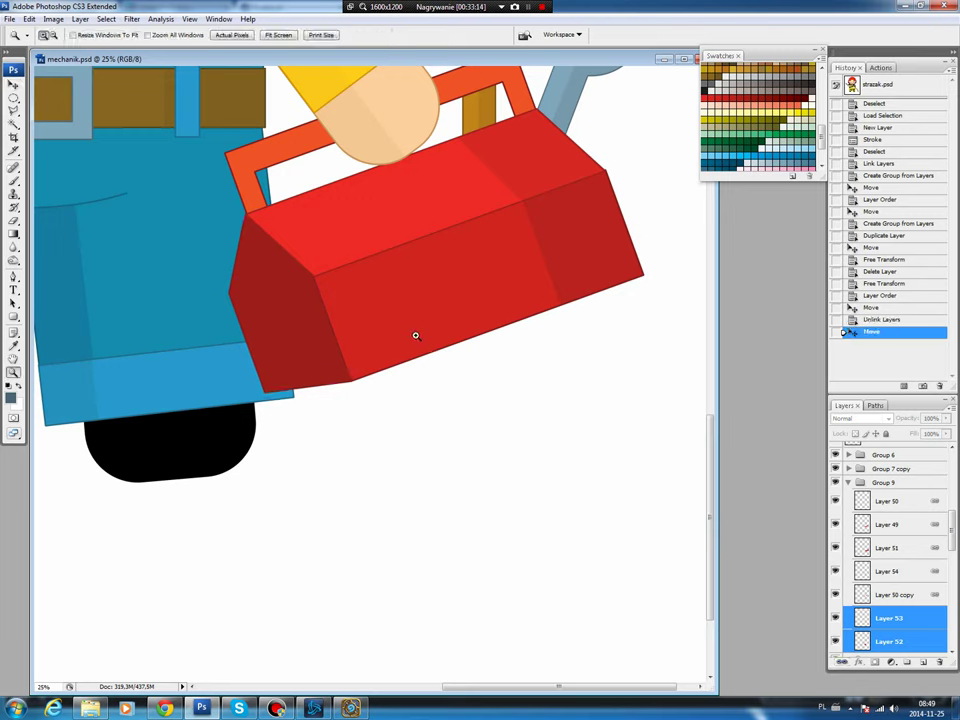
alt+click(386, 343)
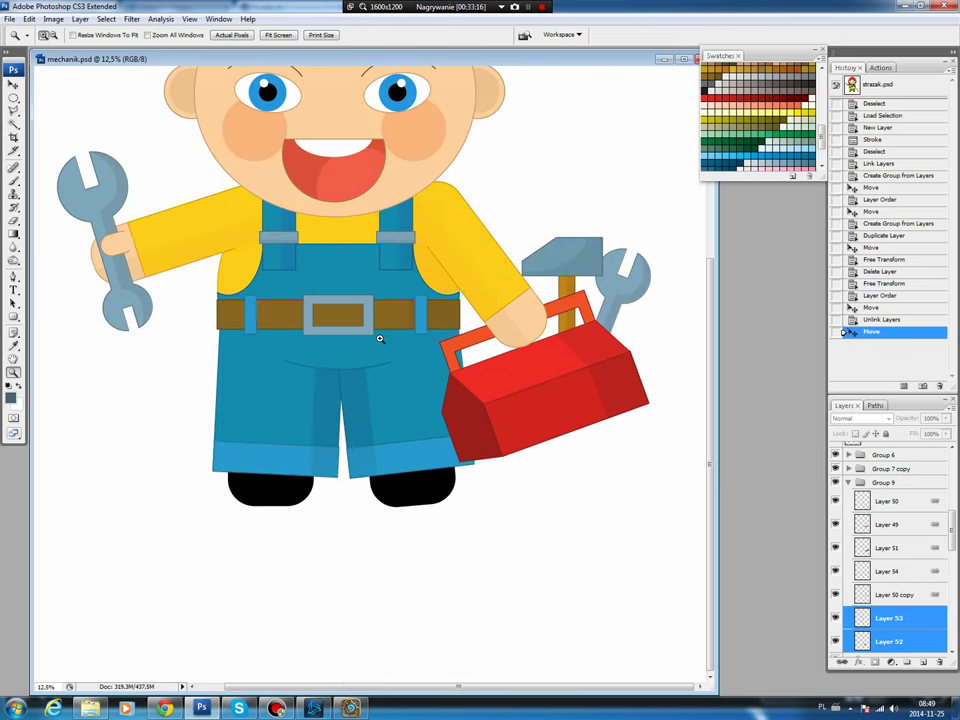
key(v)
mouse_move(478, 225)
mouse_down()
mouse_move(491, 335)
mouse_move(480, 360)
mouse_up()
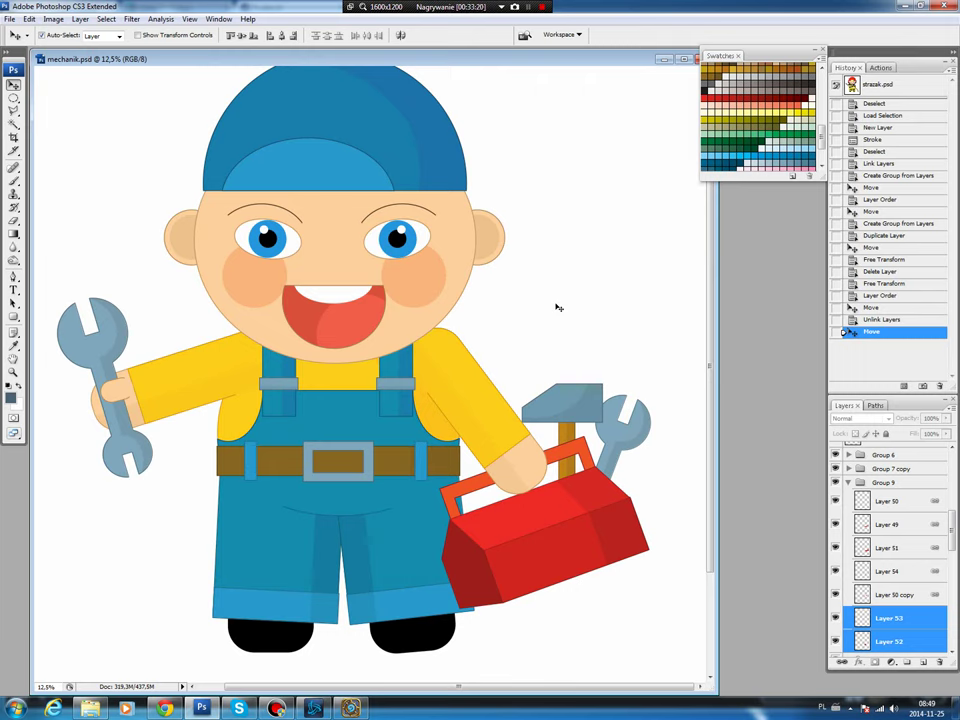
click(282, 552)
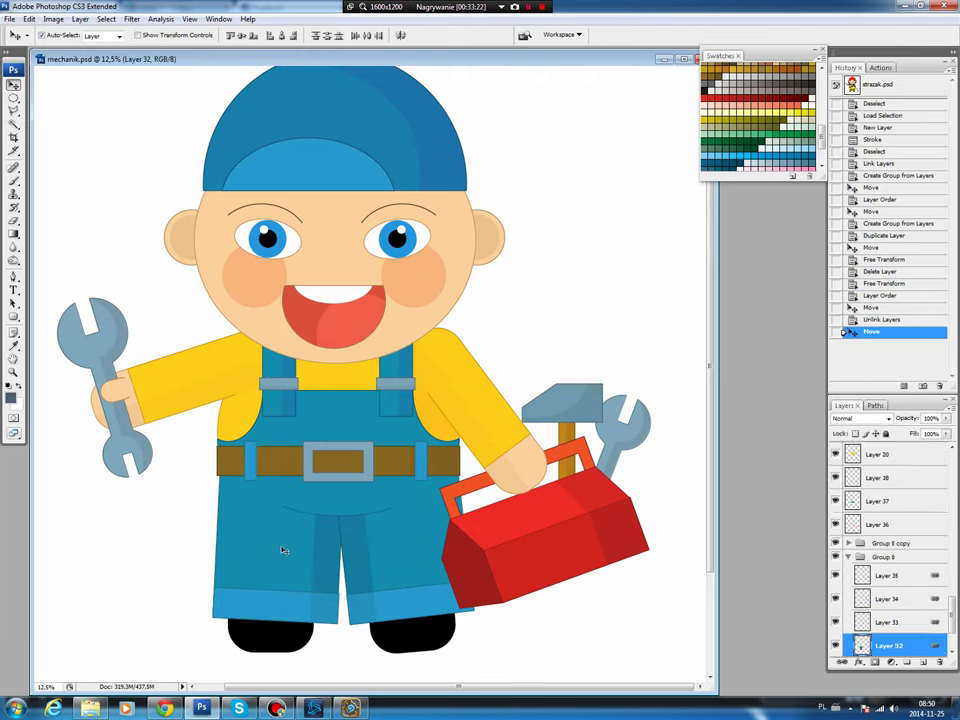
Draw a rounded-rectangle path over the left knee and load it as a selection.
click(847, 557)
click(890, 566)
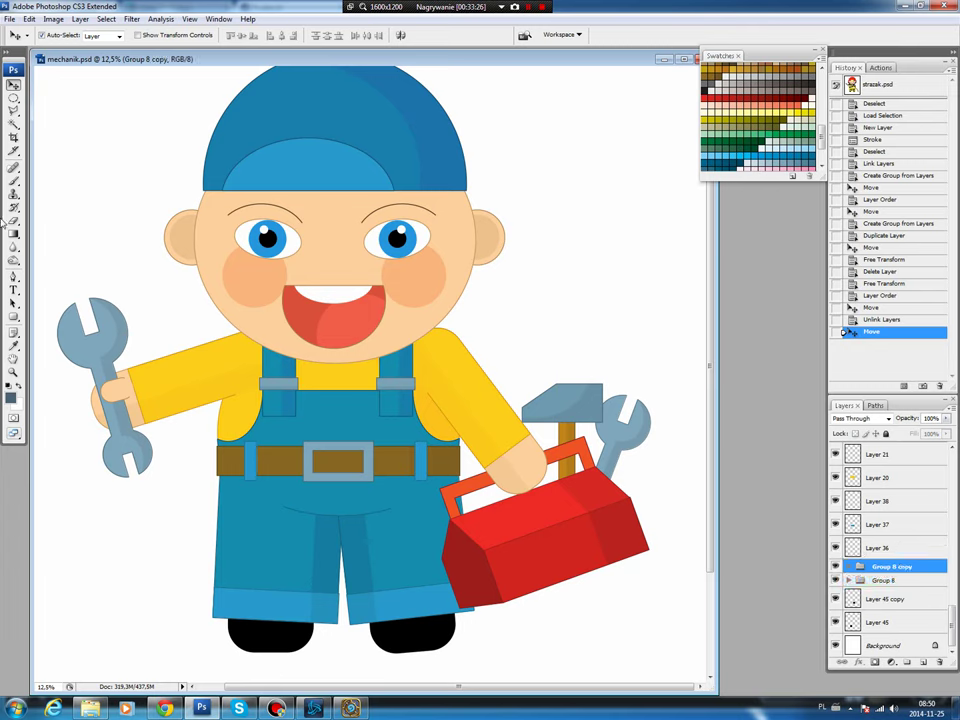
click(14, 317)
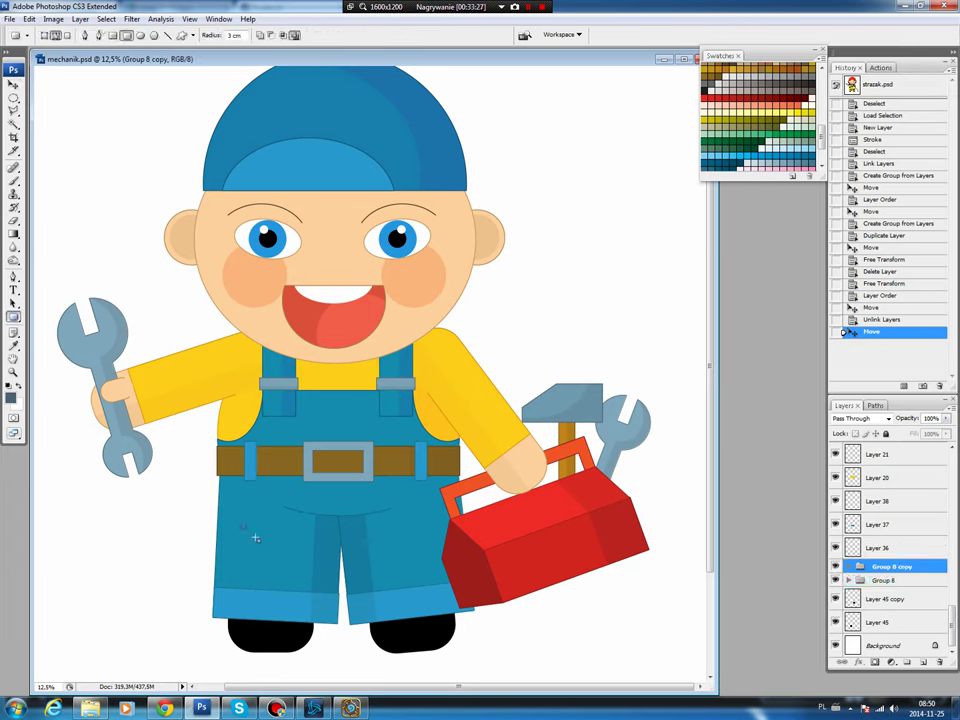
drag(255, 538, 299, 578)
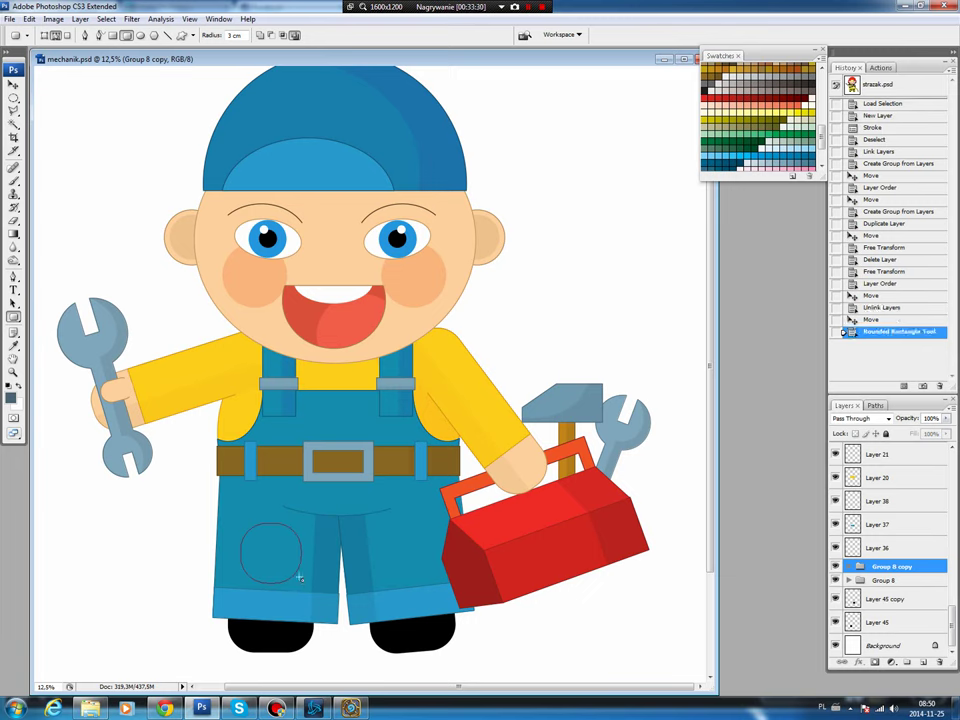
click(870, 405)
key(ctrl+Return)
Fill the knee selection with blue on a new empty layer.
click(844, 406)
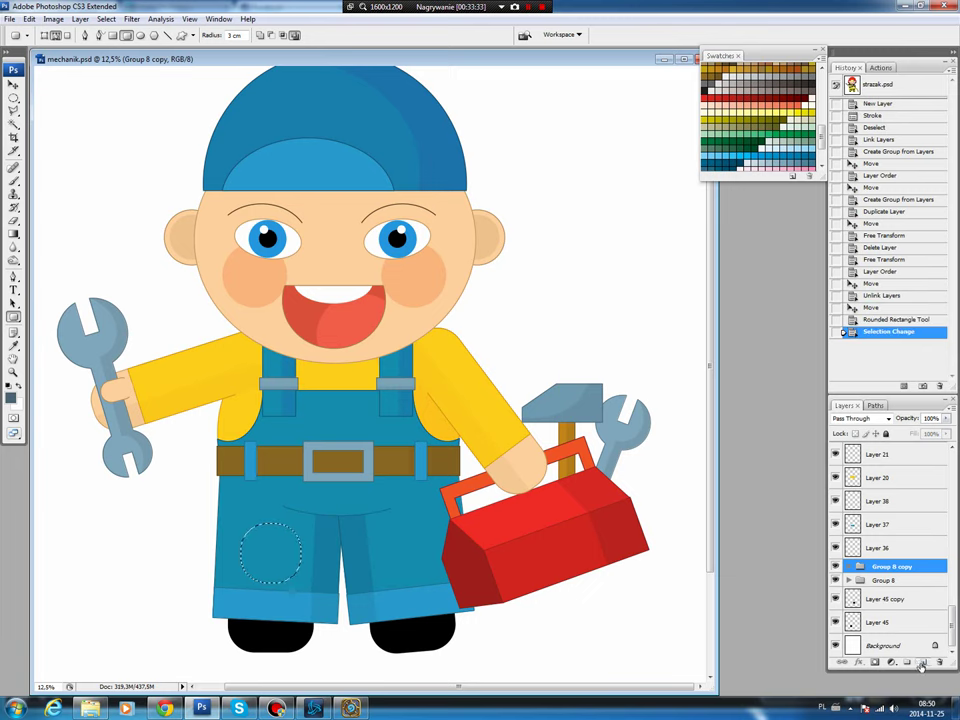
click(923, 662)
key(b)
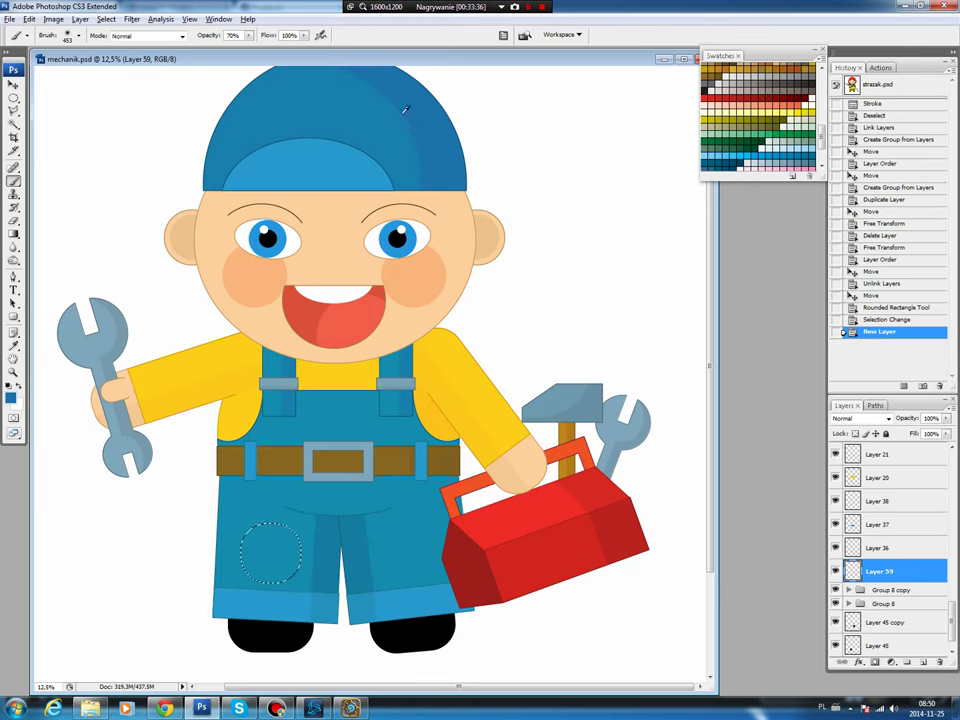
key(alt+BackSpace)
key(ctrl+d)
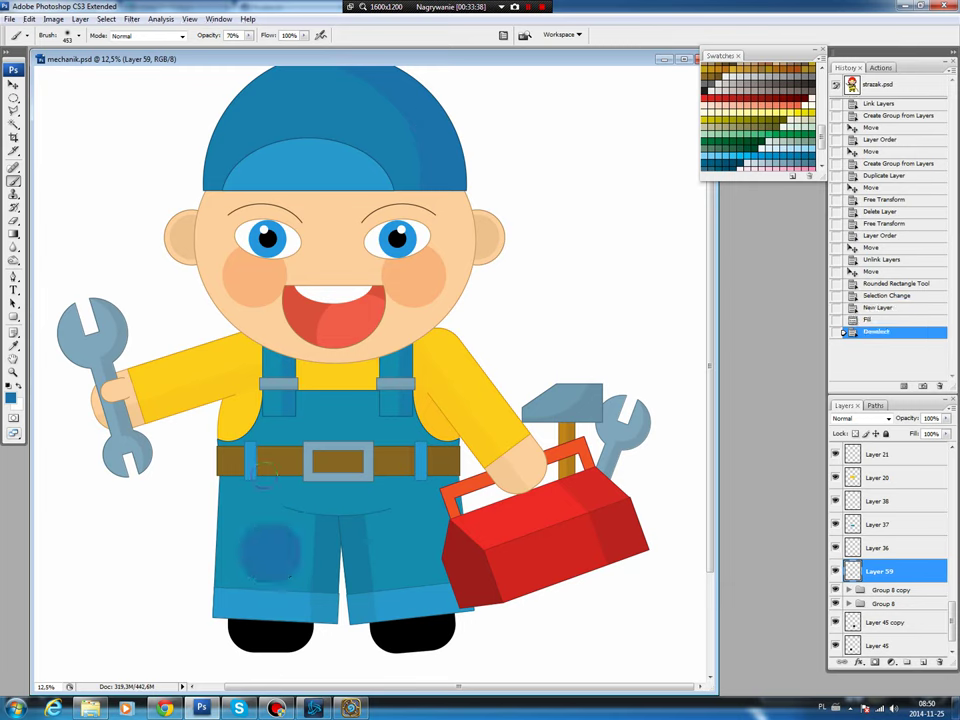
Darken and desaturate the knee patch with Hue/Saturation.
key(v)
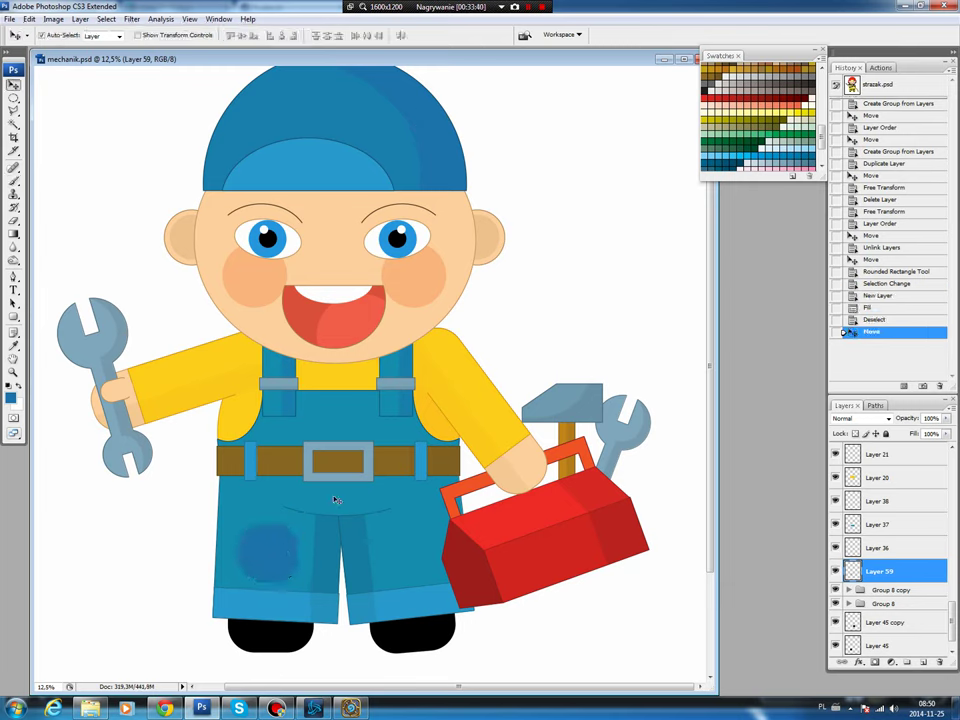
key(i)
key(ctrl+u)
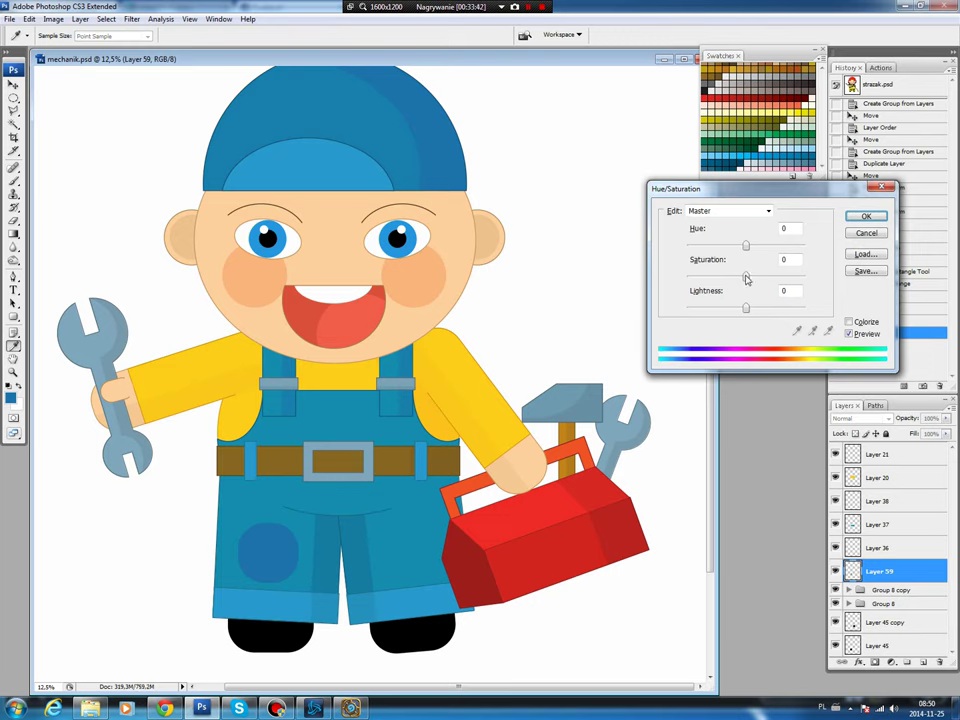
mouse_move(745, 276)
mouse_down()
mouse_move(737, 276)
mouse_move(738, 307)
mouse_up()
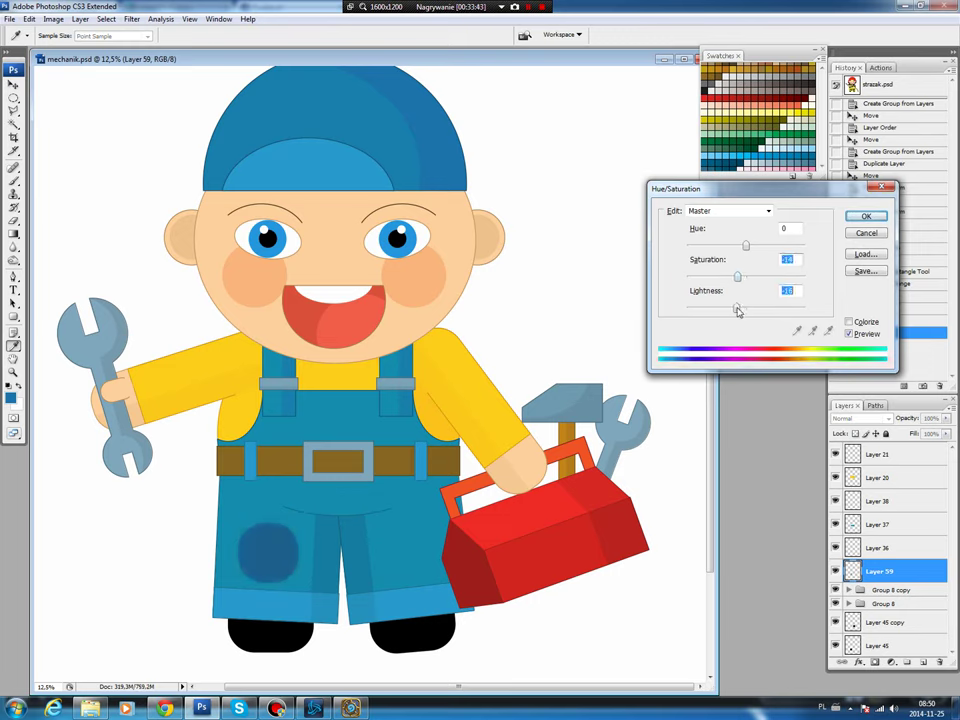
click(862, 216)
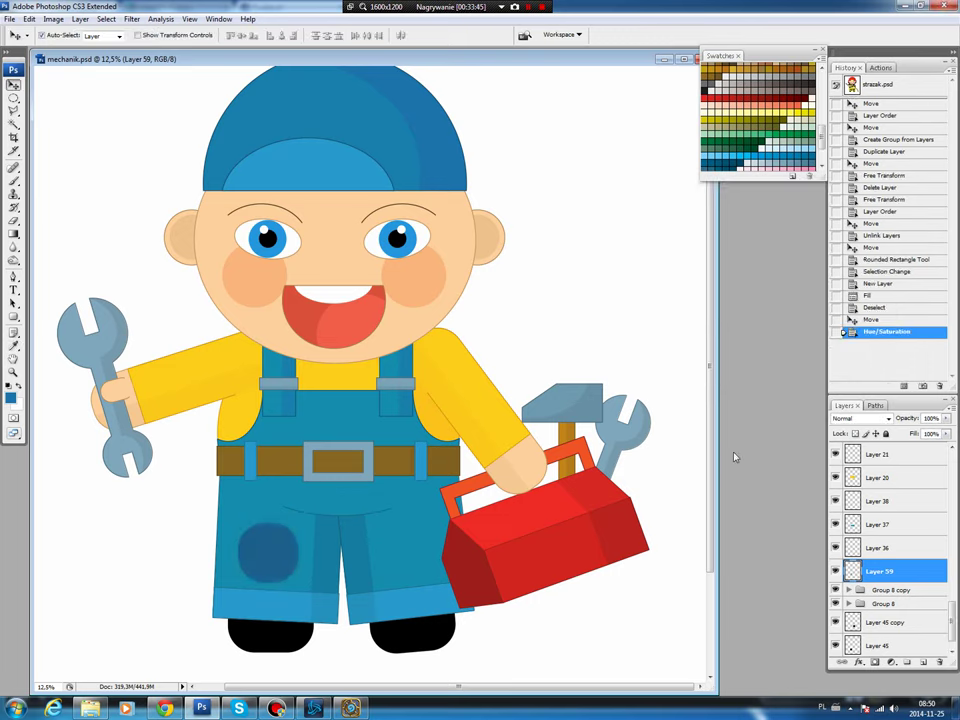
Stroke the patch outline in dark blue on new Layer 60.
ctrl+click(852, 570)
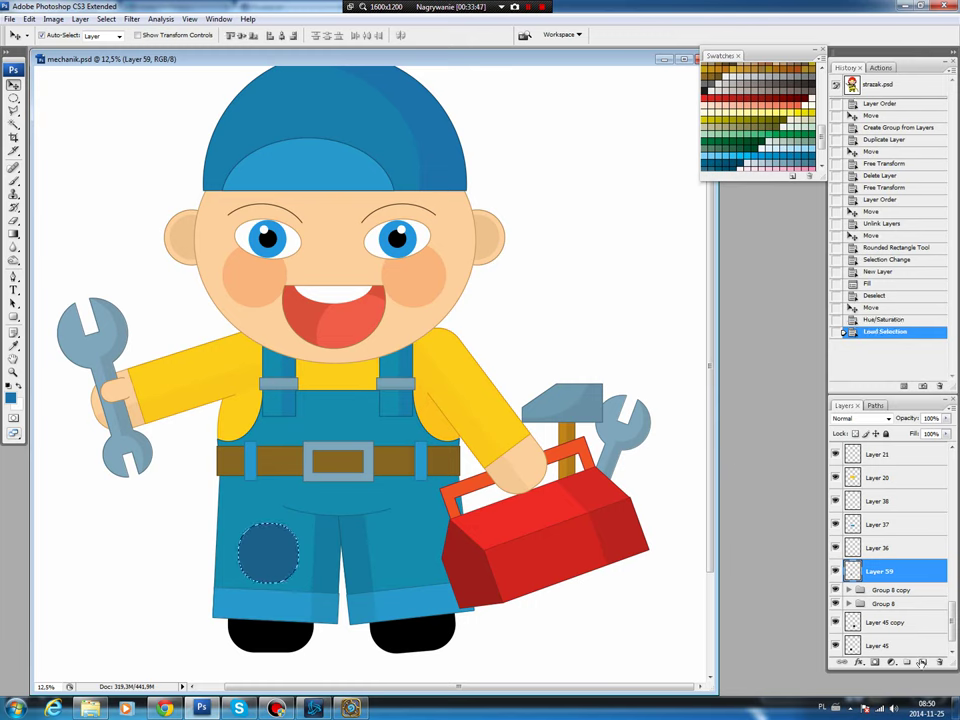
key(ctrl+shift+alt+n)
click(10, 397)
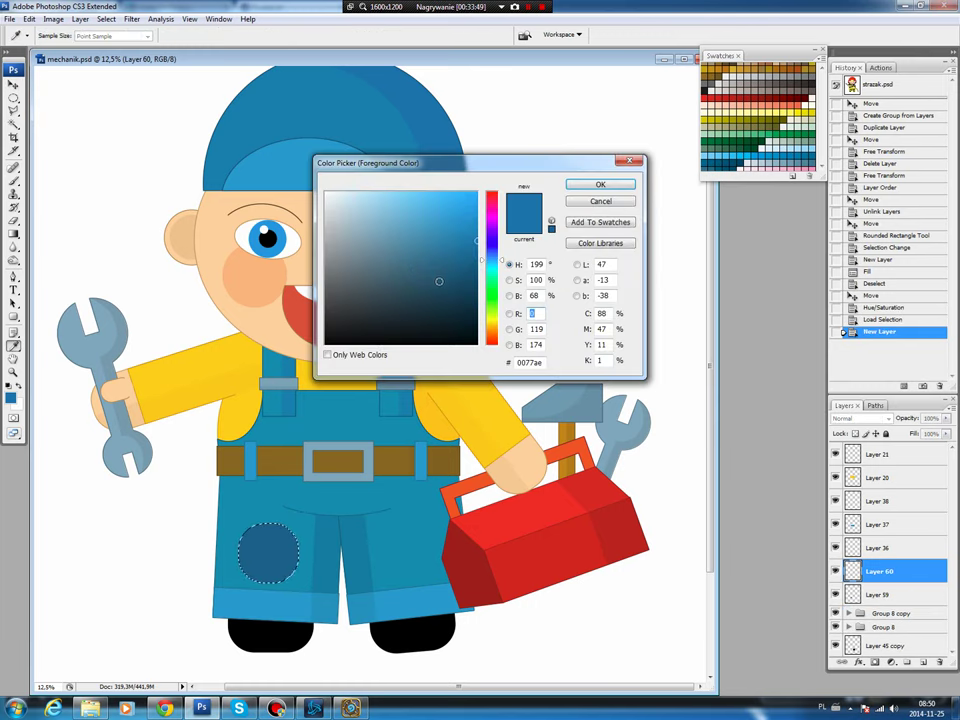
key(Return)
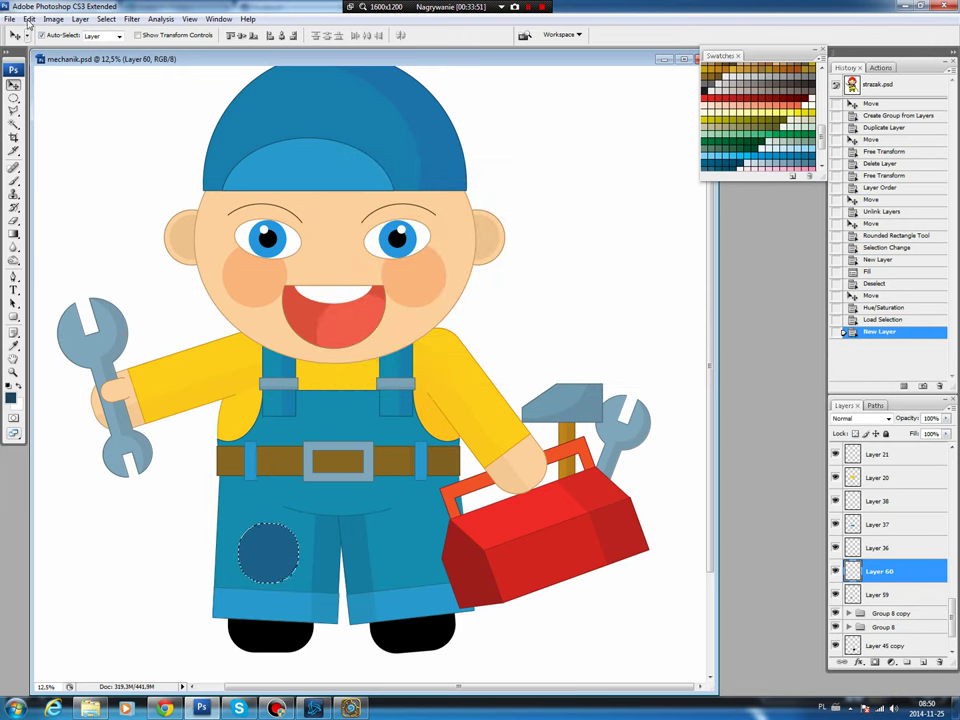
click(29, 19)
click(42, 202)
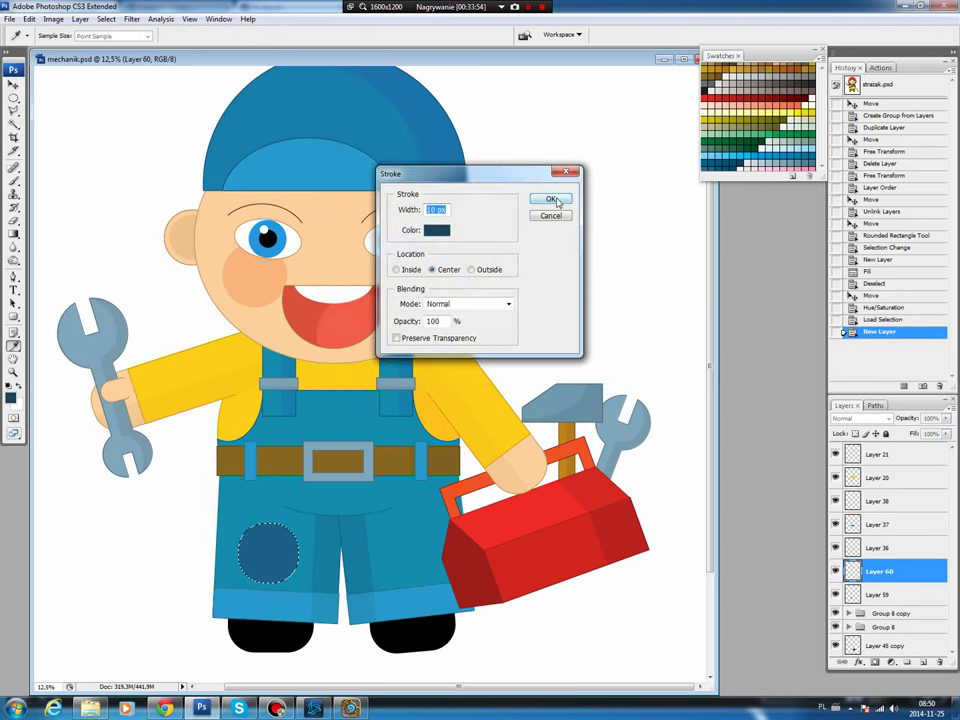
click(548, 199)
key(ctrl+d)
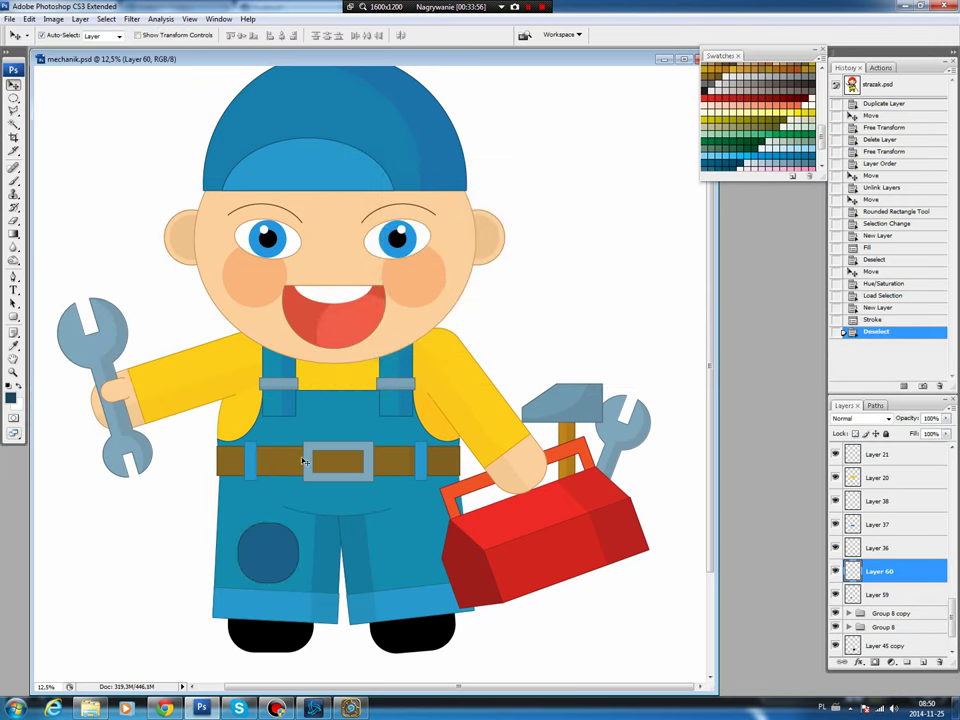
Zoom in on the knee patch and select its fill layer, Layer 59.
key(z)
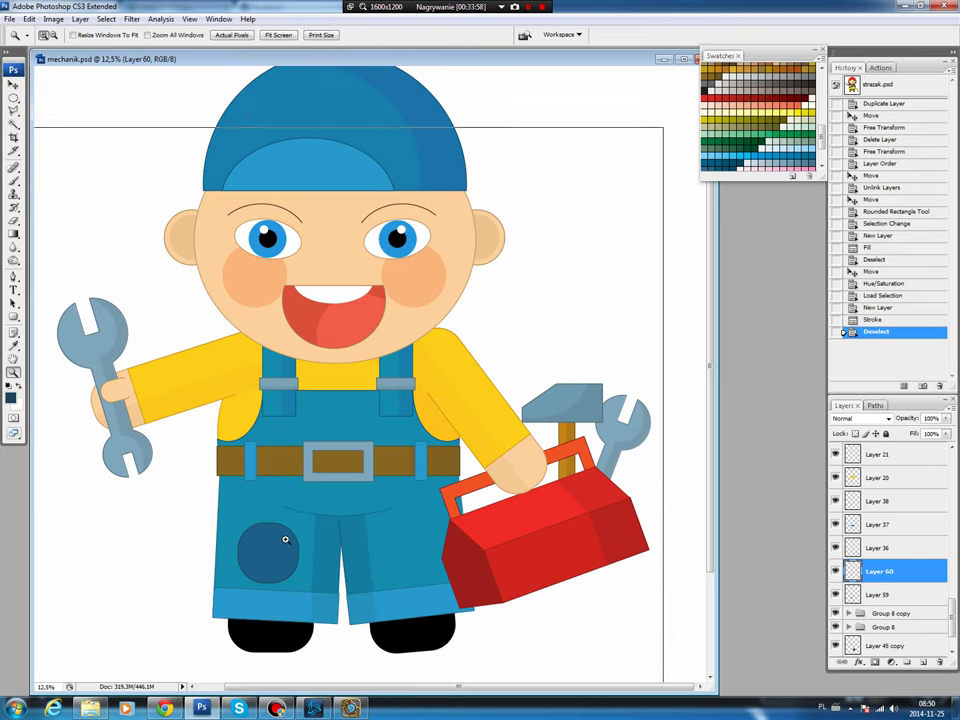
click(287, 540)
click(410, 465)
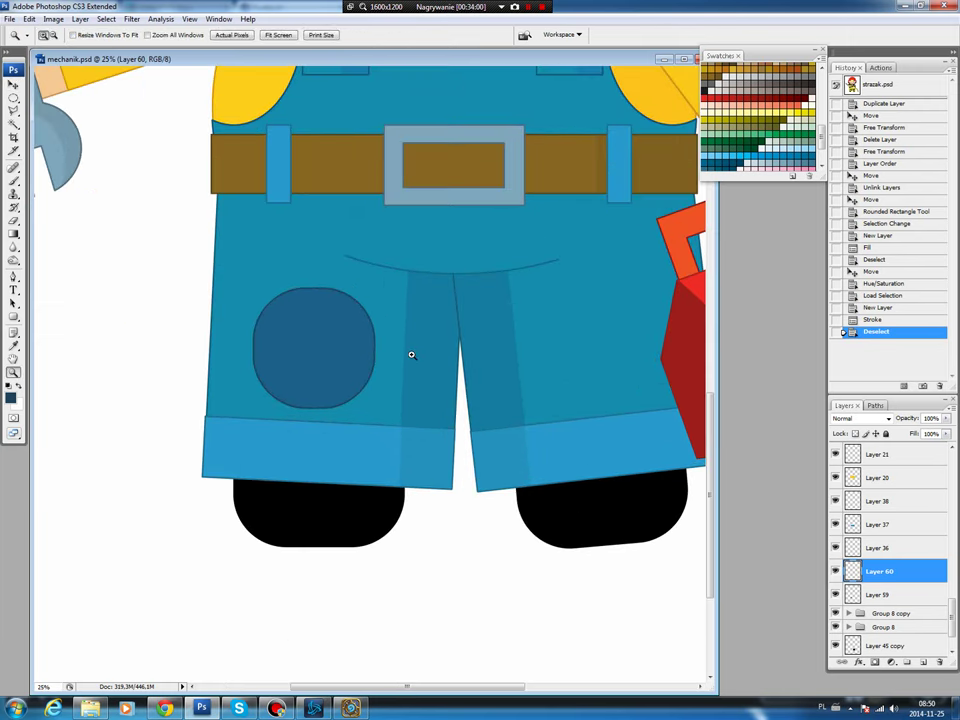
key(v)
click(333, 345)
Lighten the patch's upper oval area with Saturation +6 and Lightness +4.
key(m)
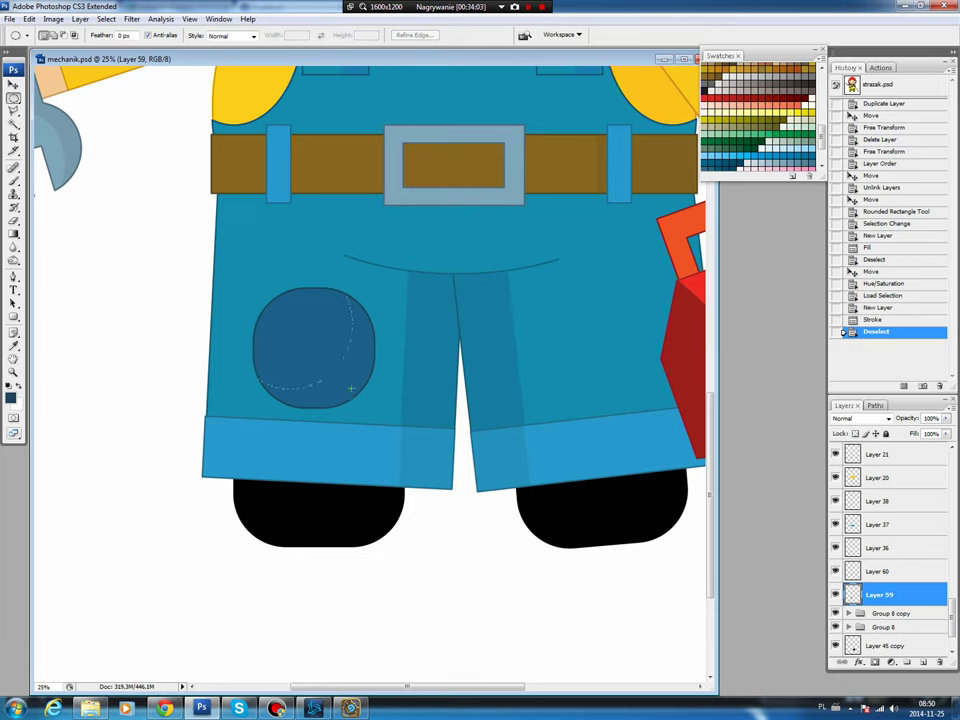
drag(351, 388, 352, 390)
key(ctrl+u)
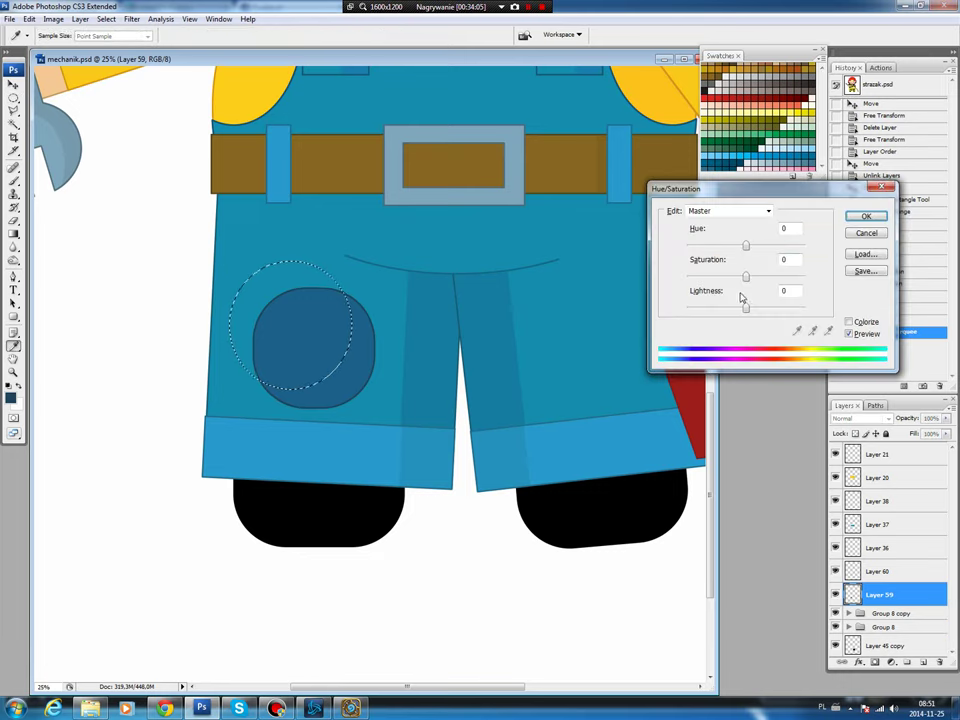
drag(745, 276, 750, 311)
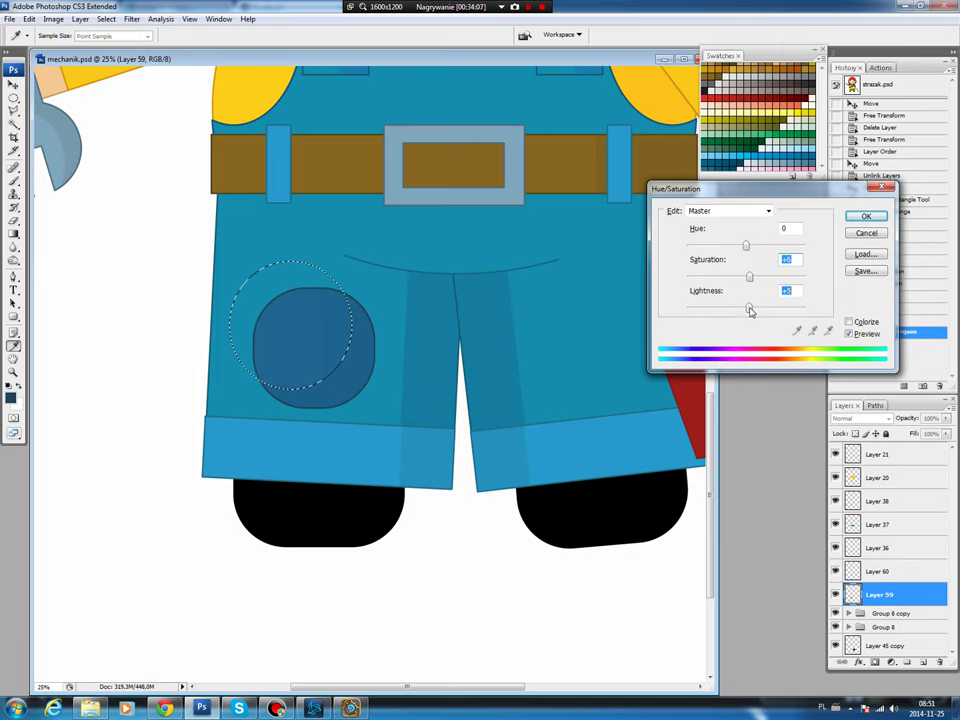
key(Return)
key(ctrl+d)
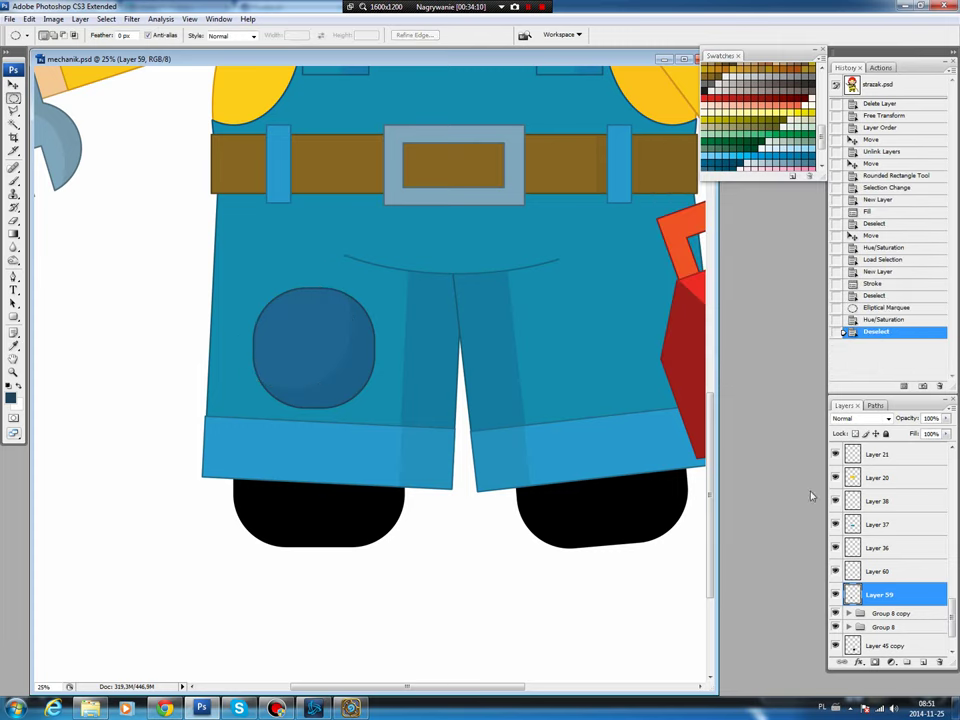
key(alt+bracketright)
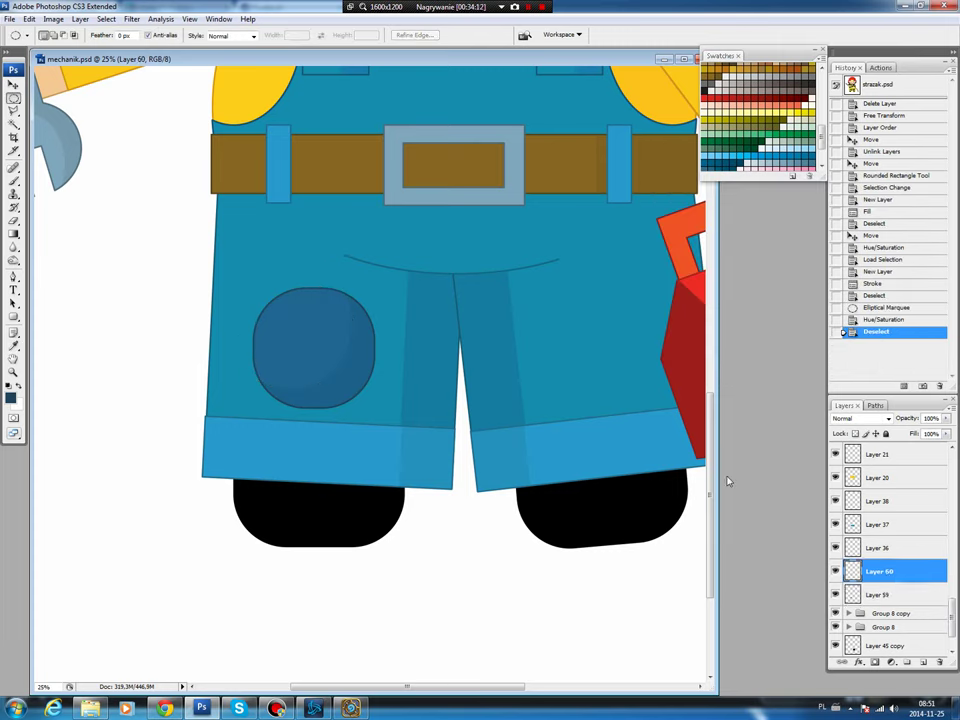
Erase dashed gaps into the Layer 60 outline using a 41 px hard eraser at 100% opacity.
click(14, 220)
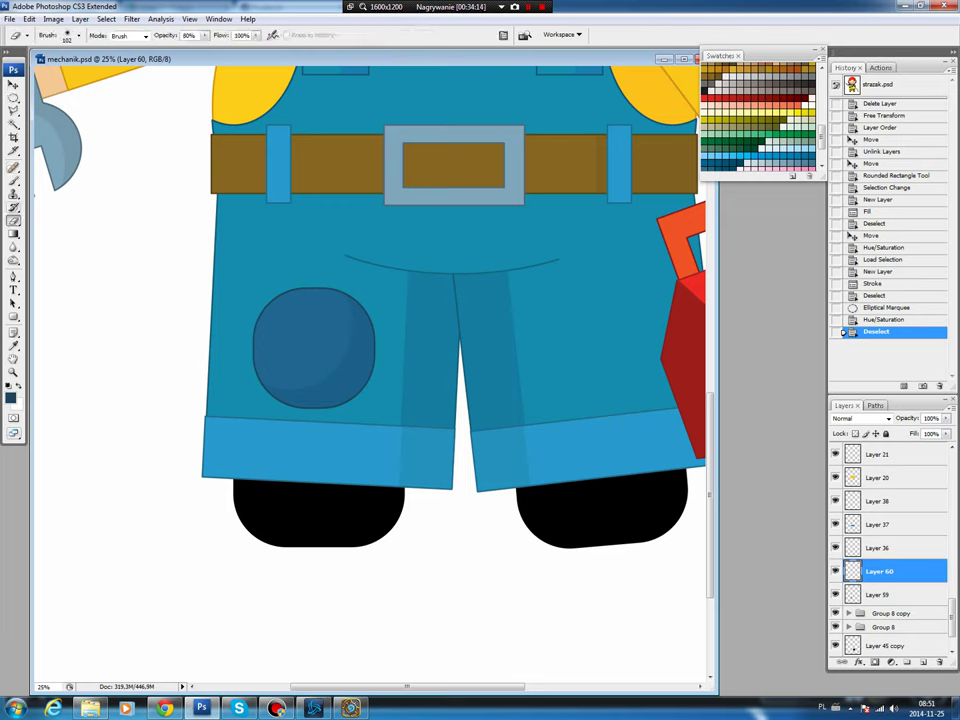
click(66, 34)
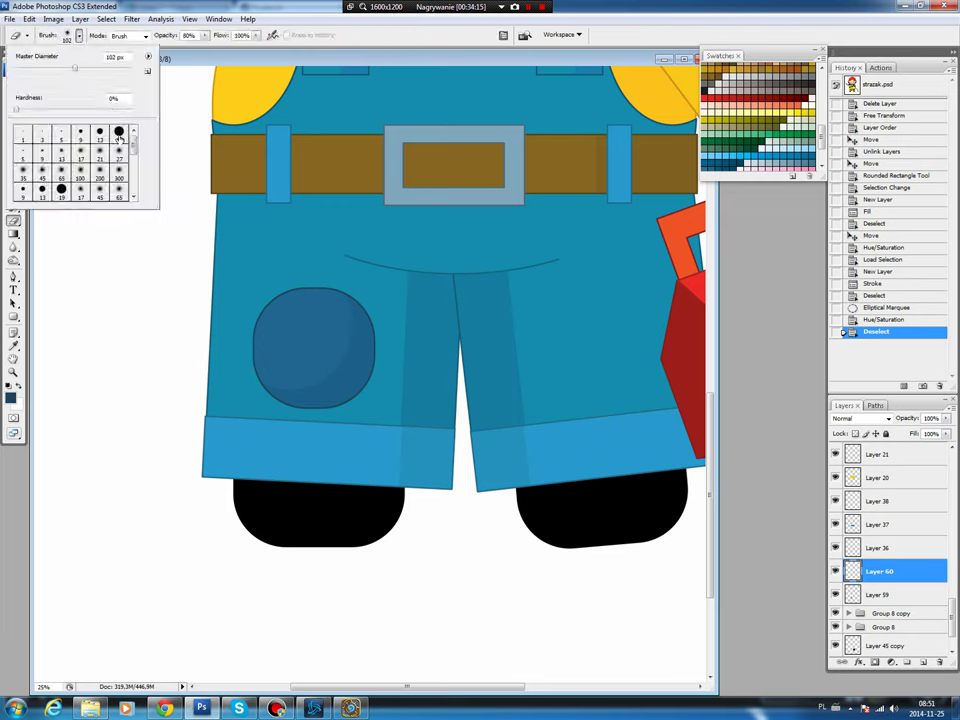
click(119, 132)
drag(22, 54, 43, 54)
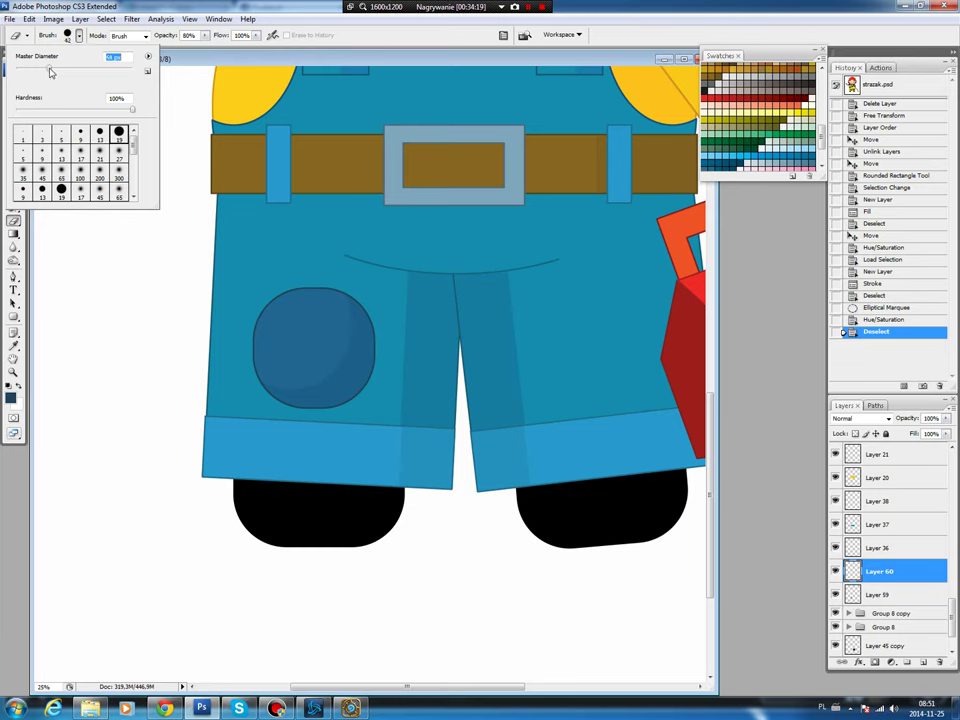
mouse_move(205, 37)
mouse_down()
mouse_move(220, 50)
mouse_move(282, 285)
mouse_up()
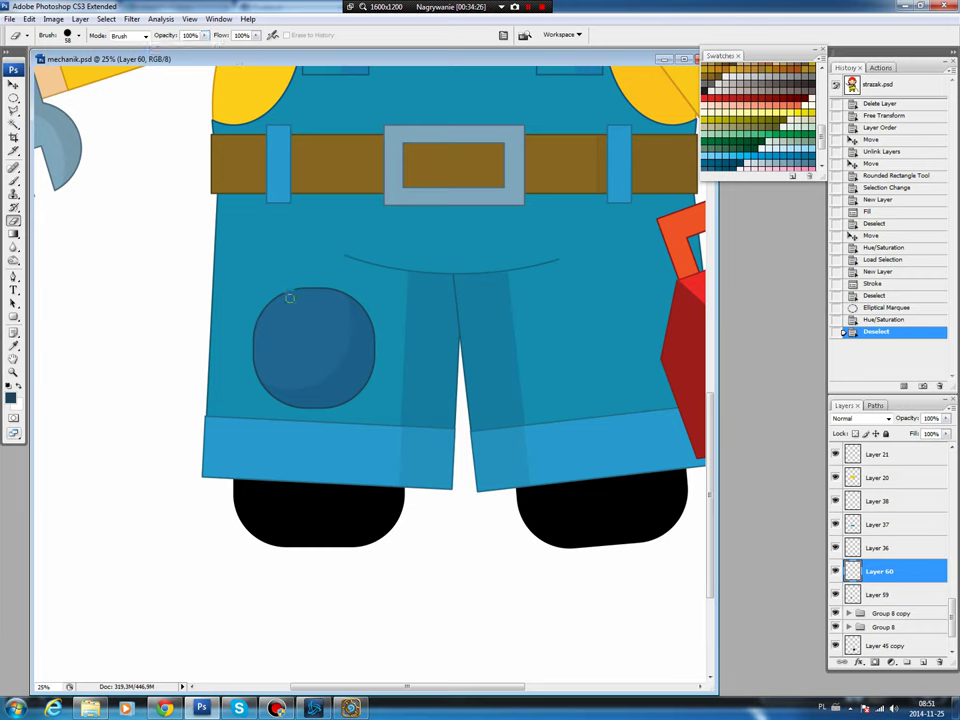
mouse_move(285, 300)
mouse_down()
mouse_move(267, 309)
mouse_move(259, 339)
mouse_move(260, 365)
mouse_move(285, 405)
mouse_move(337, 403)
mouse_move(365, 376)
mouse_move(374, 345)
mouse_move(355, 292)
mouse_move(316, 290)
mouse_move(309, 313)
mouse_up()
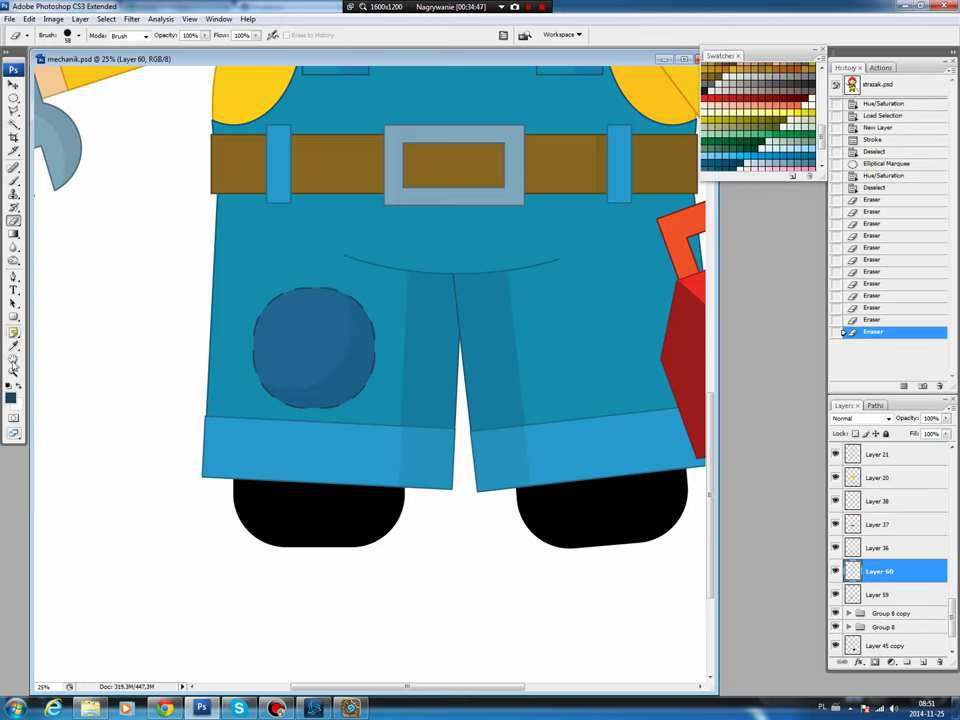
key(z)
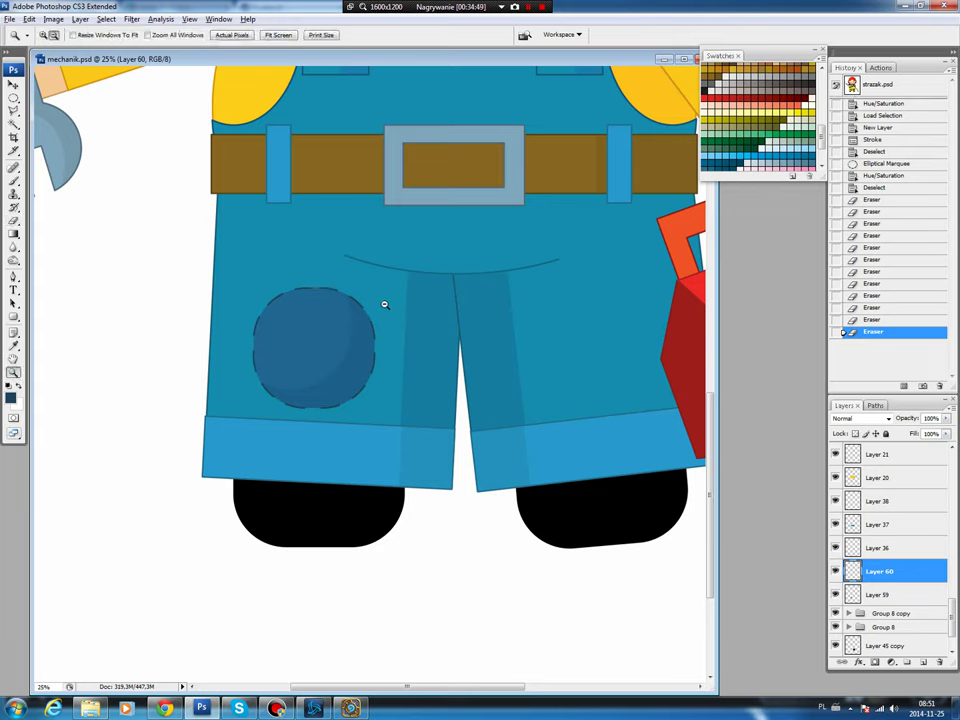
alt+click(384, 300)
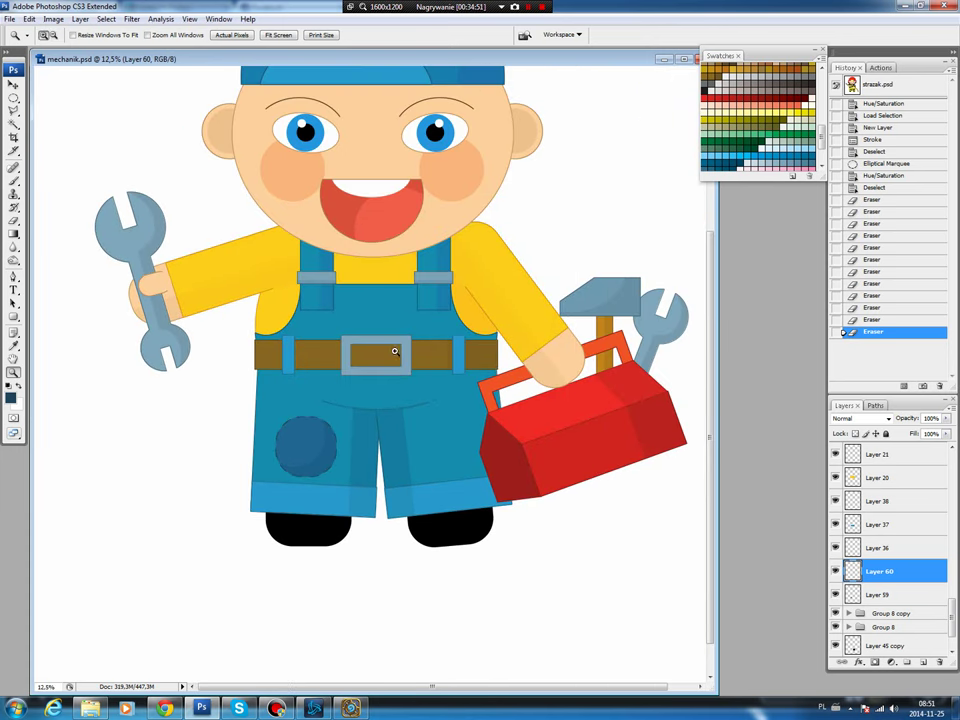
Duplicate the linked patch Layers 59 and 60 and move the copy onto the right knee.
shift+click(878, 594)
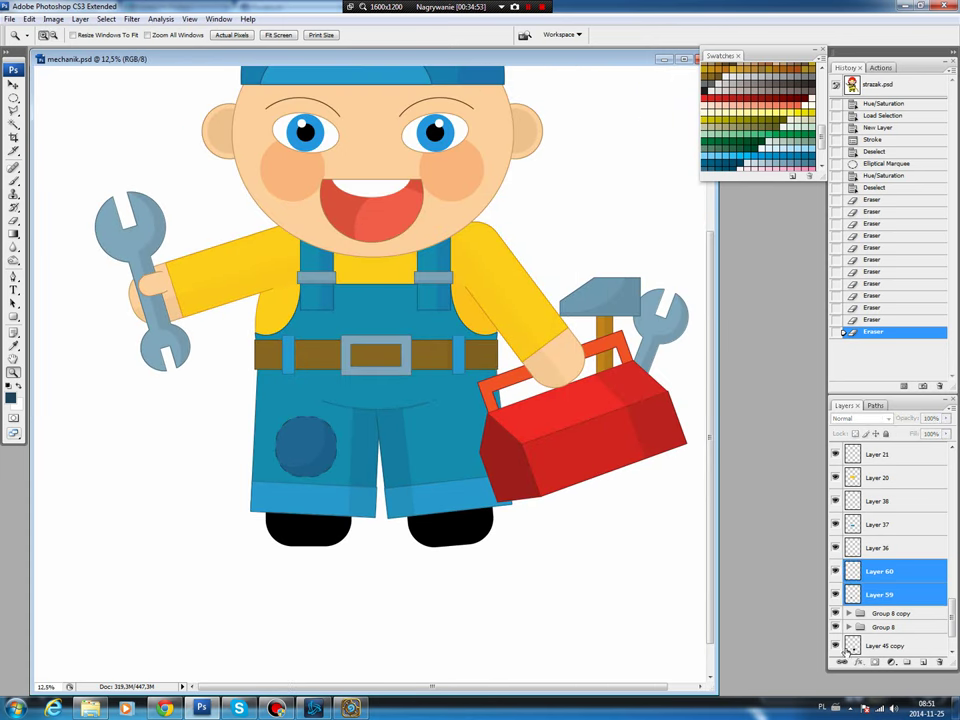
click(842, 662)
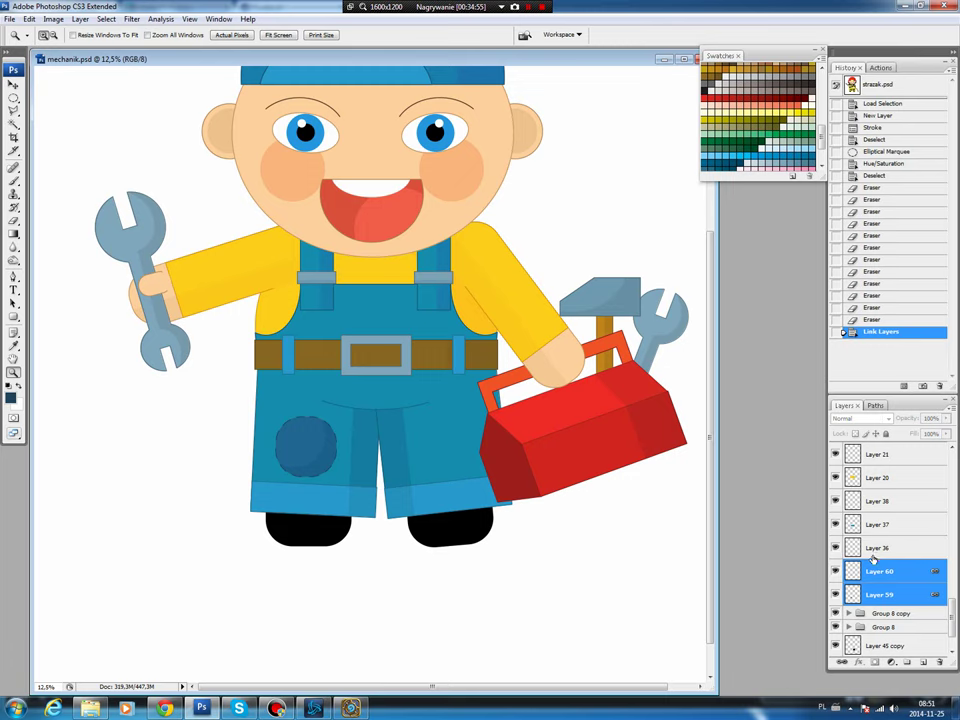
drag(935, 572, 923, 662)
key(v)
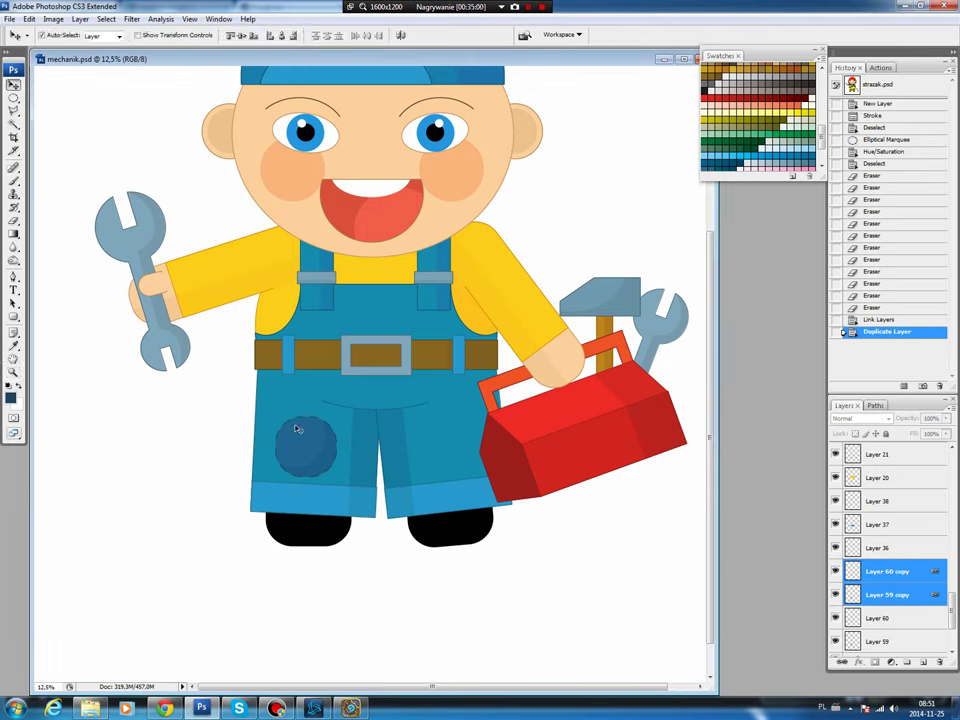
drag(296, 429, 446, 447)
drag(366, 303, 328, 350)
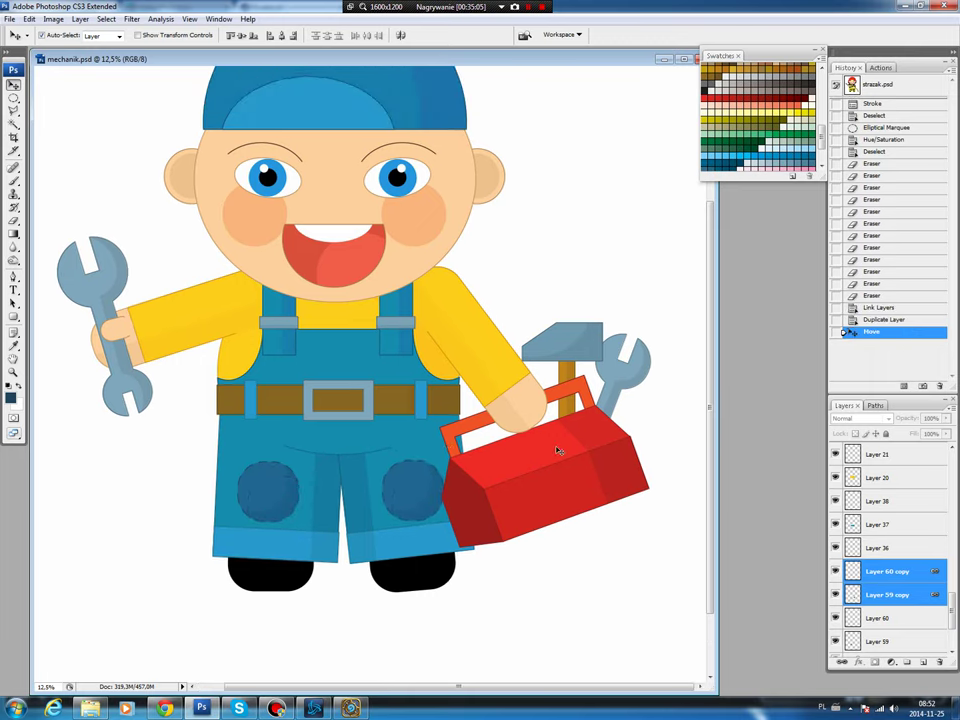
click(889, 596)
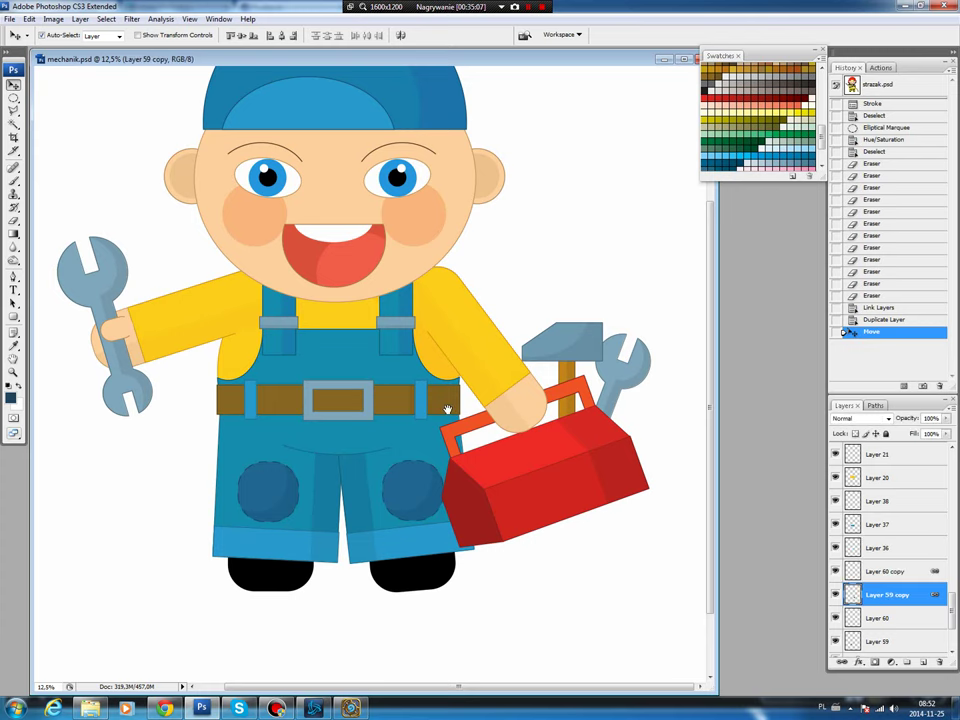
click(265, 487)
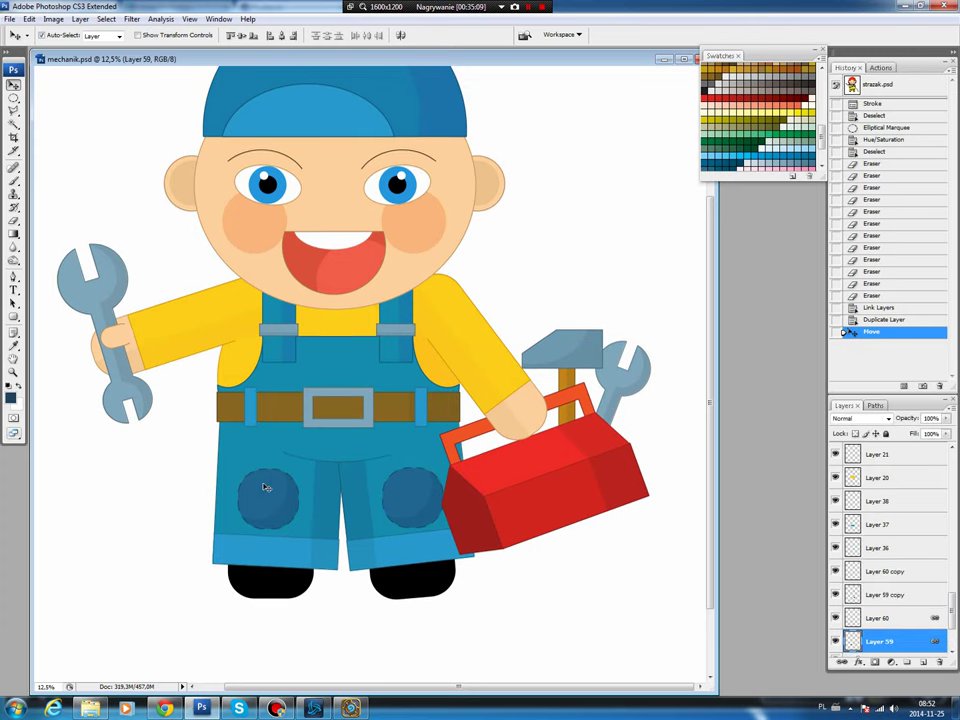
key(ctrl+u)
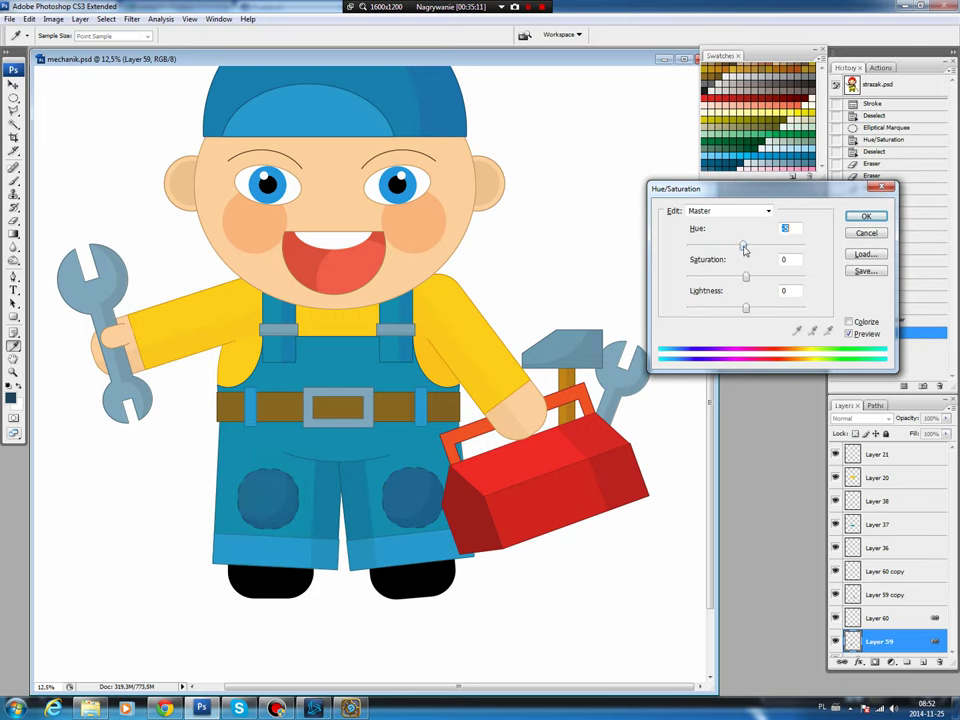
Nudge the hue slightly on Layer 59 and Layer 59 copy patches.
drag(744, 249, 743, 251)
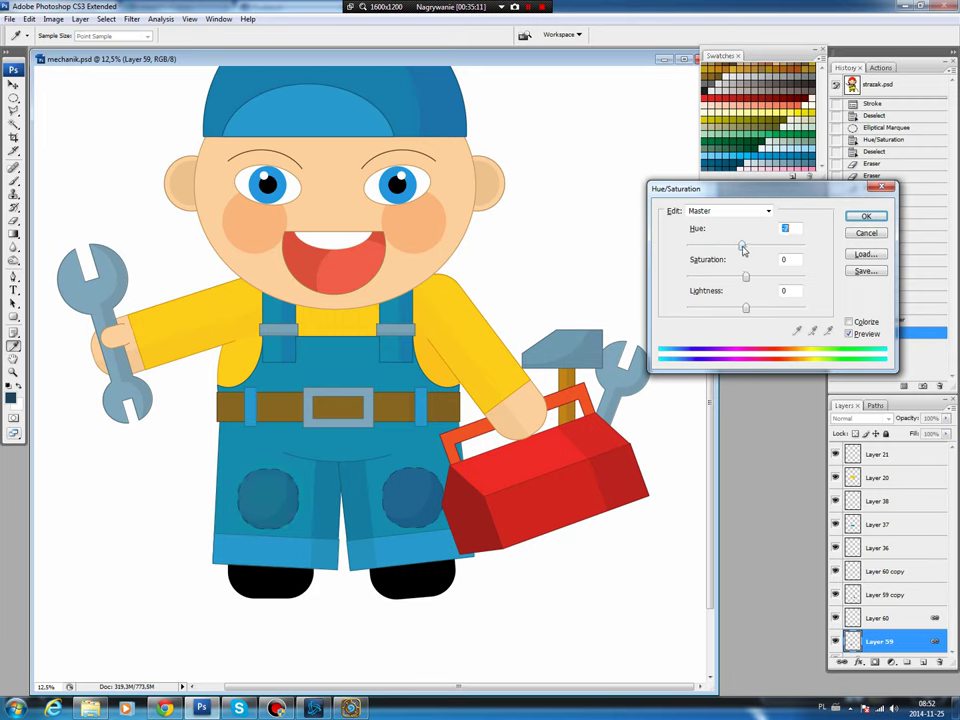
click(866, 216)
click(406, 474)
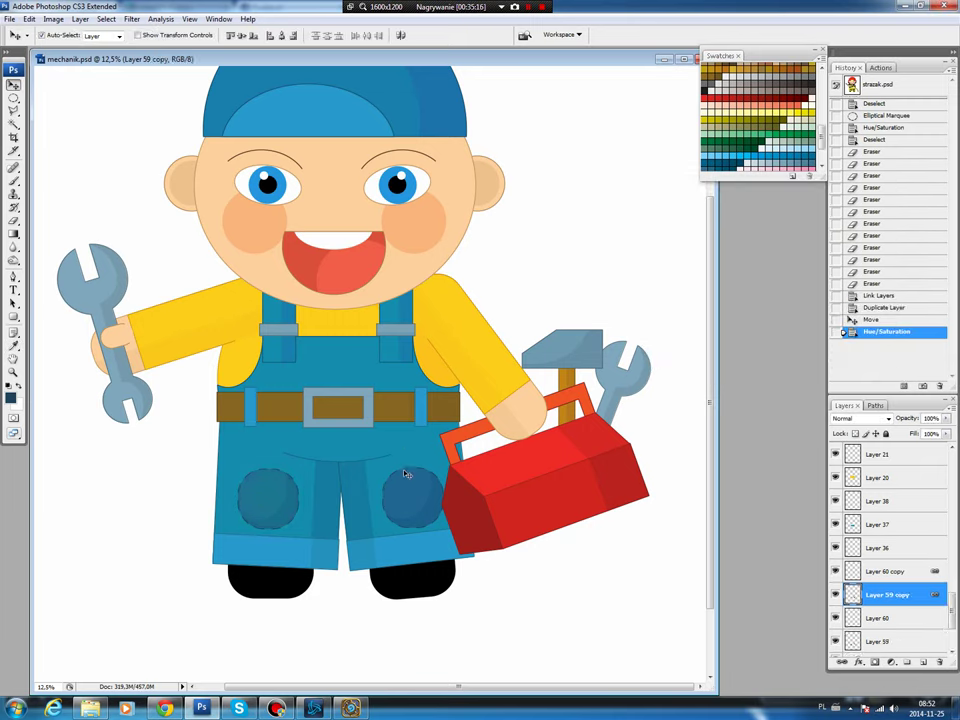
key(ctrl+u)
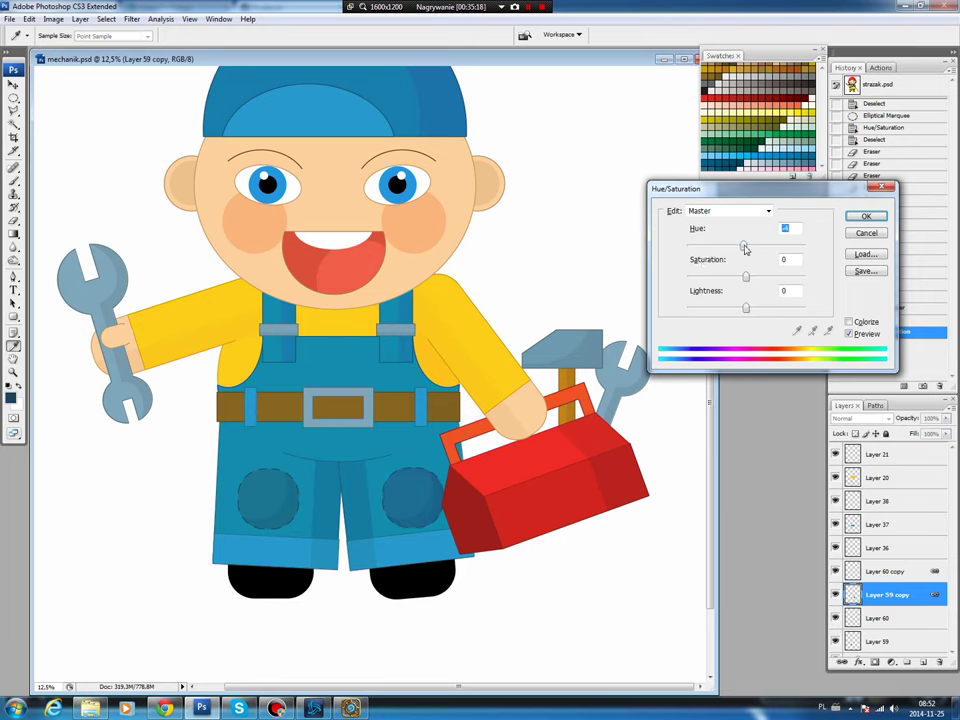
drag(743, 248, 741, 248)
click(864, 216)
Pan up to the cap and zoom out to view the whole page.
drag(358, 281, 355, 353)
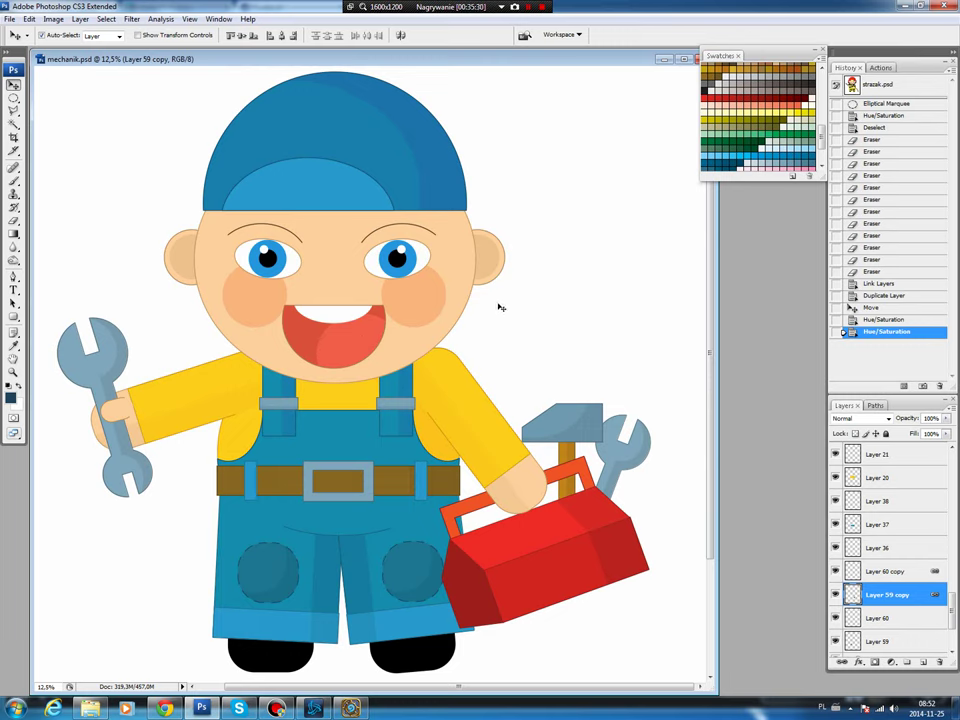
key(shift+F12)
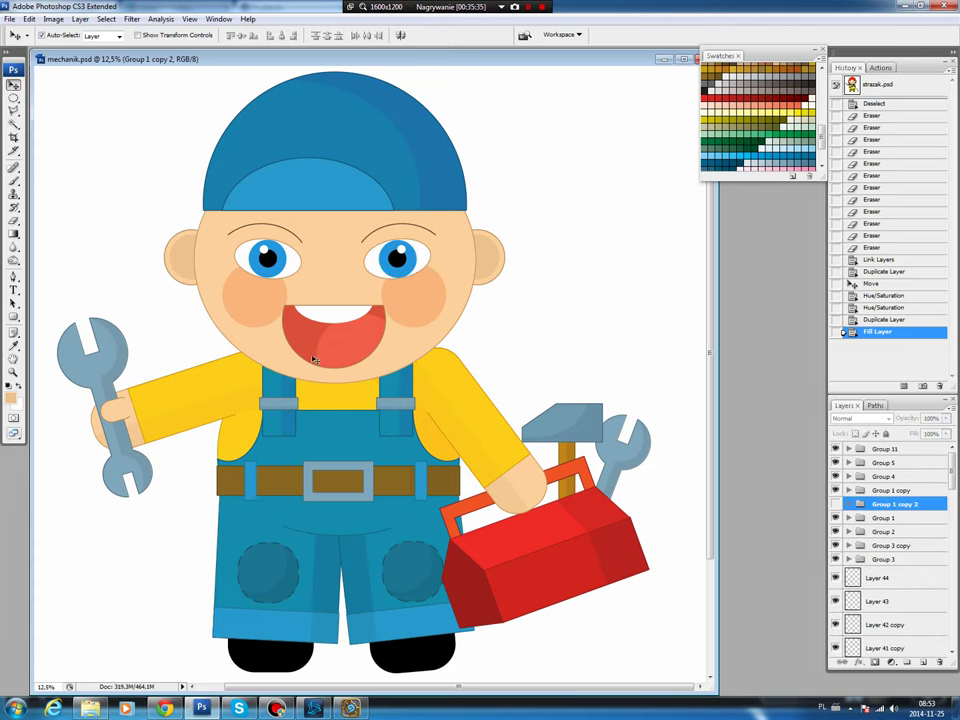
key(z)
alt+click(479, 316)
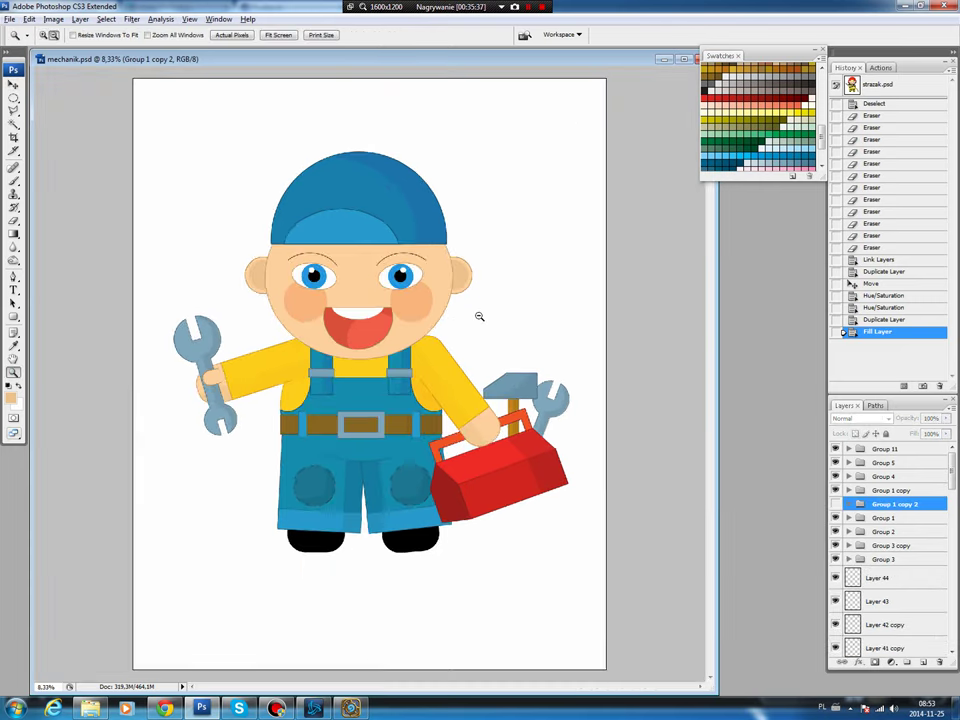
alt+click(470, 312)
key(v)
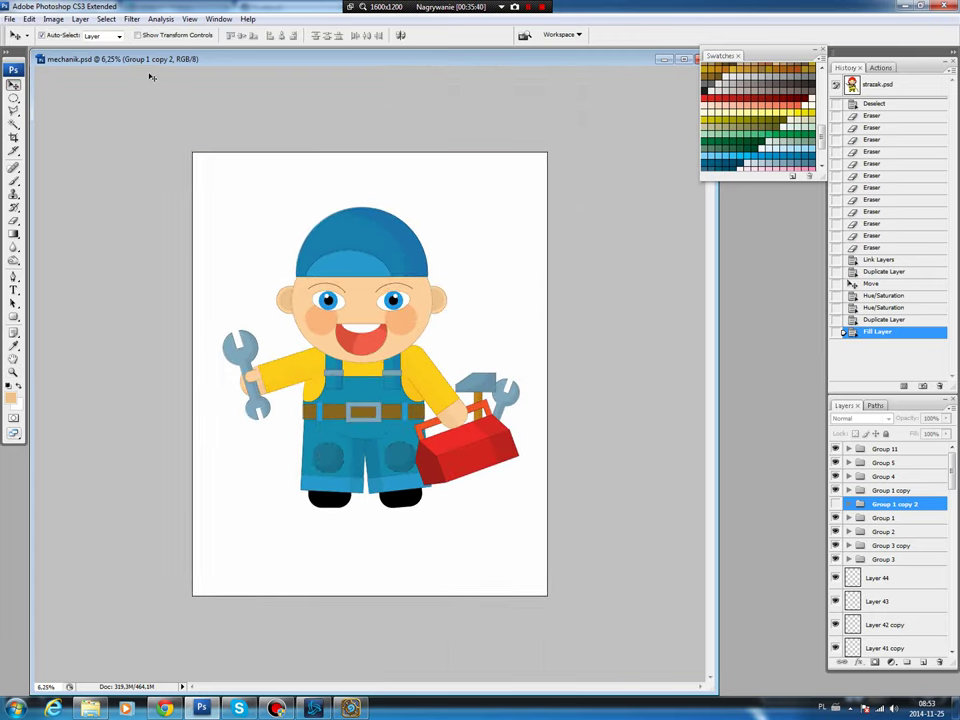